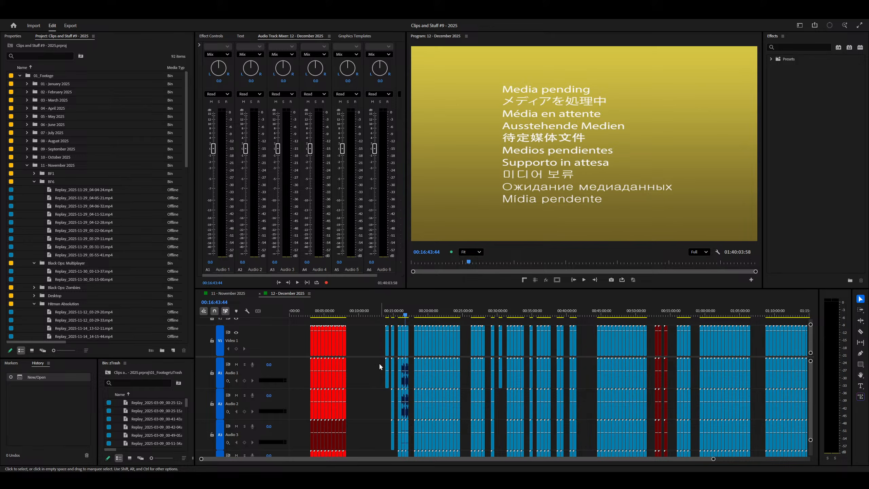
Step: Open the media export settings for the 12 - December 2025 sequence and review the video, encoding and bitrate settings
left_click(379, 367)
left_click(372, 366)
left_click(7, 17)
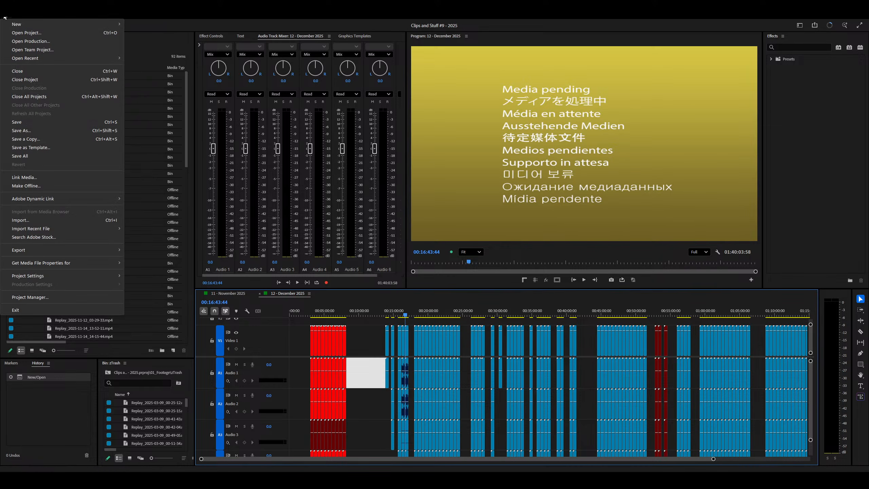
mouse_move(40, 253)
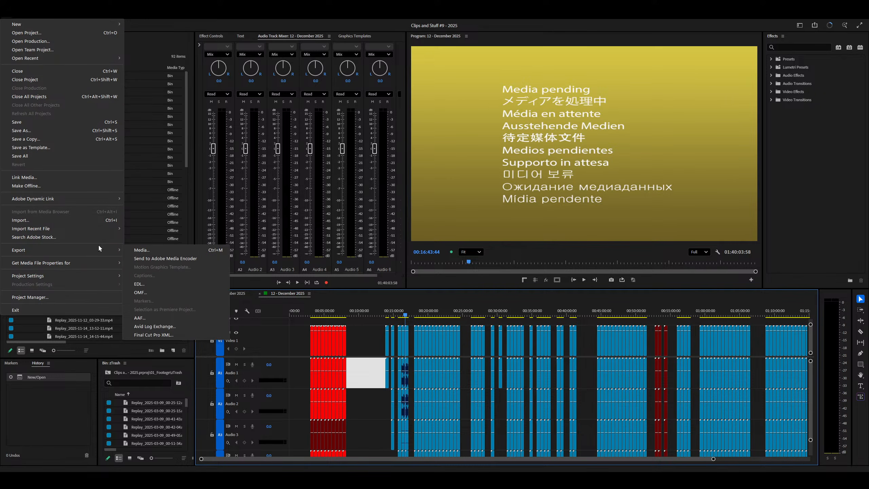
left_click(163, 251)
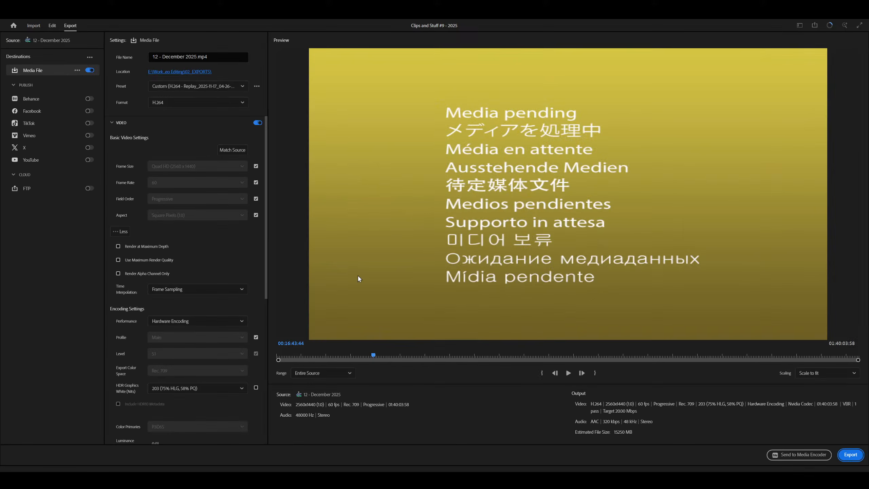
left_click_drag(267, 152, 246, 334)
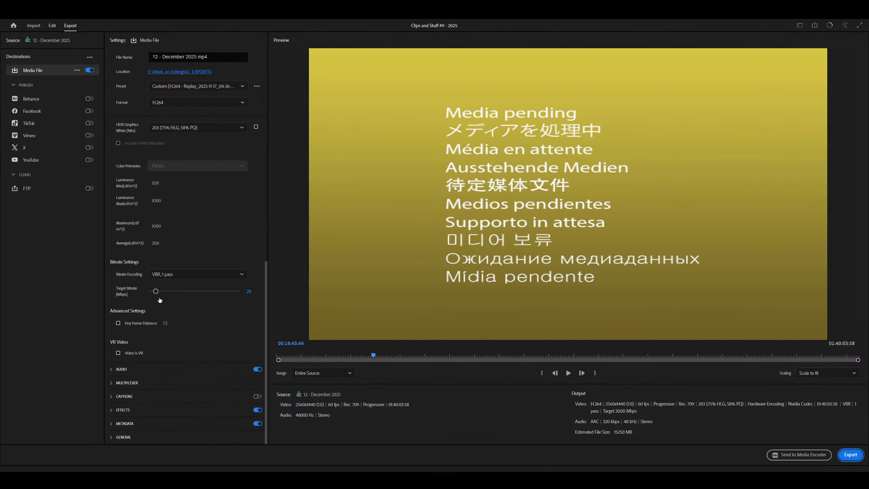
left_click_drag(266, 314, 292, 142)
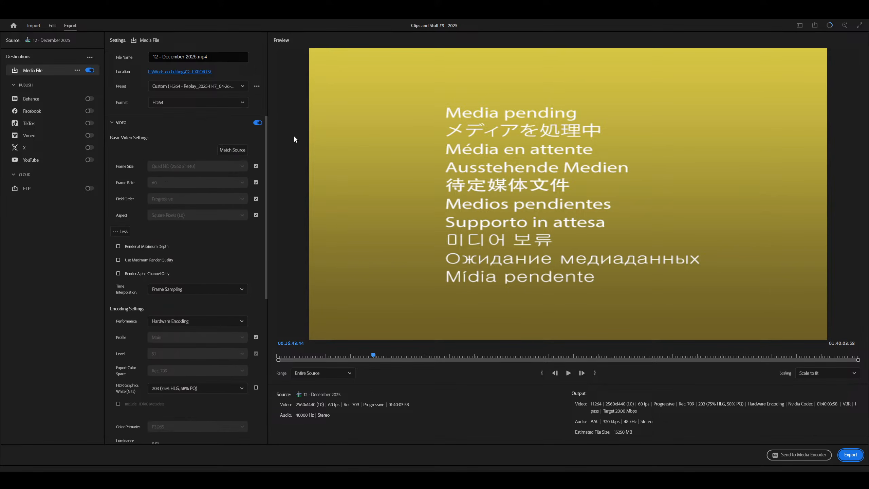
Step: Look through the available export formats without changing the format, and return to the editing workspace
left_click(216, 100)
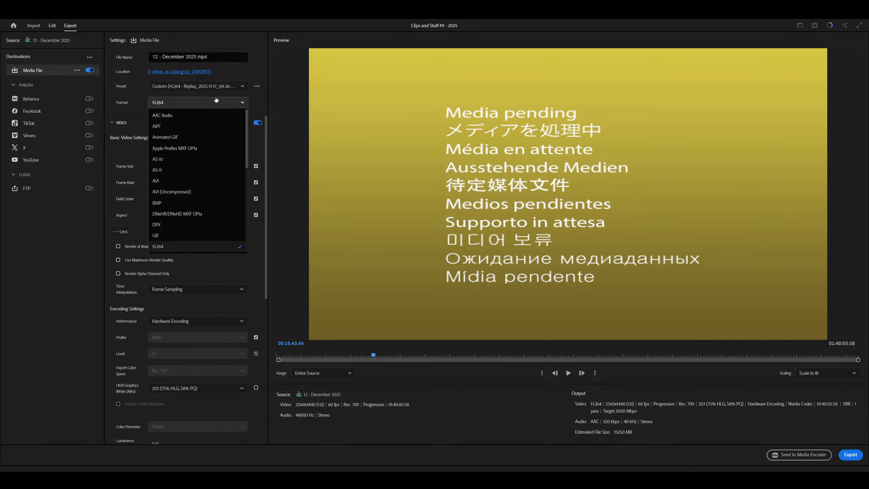
scroll(230, 161, "down", 5)
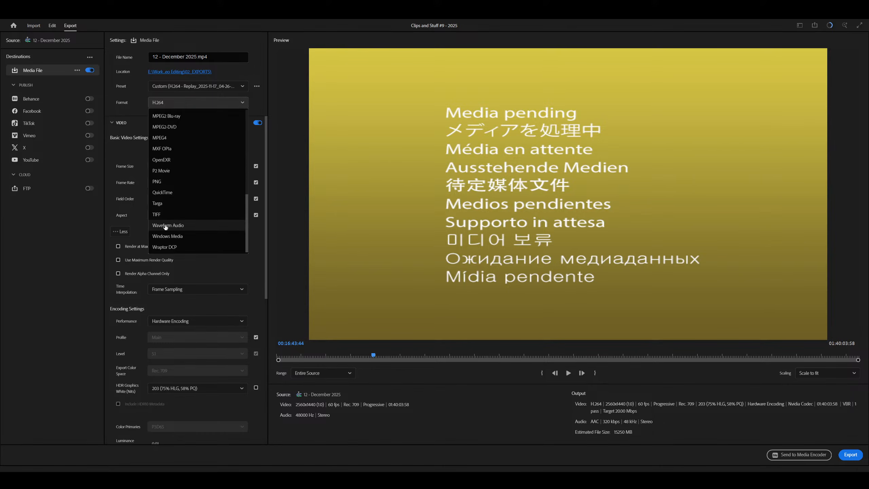
scroll(174, 223, "up", 5)
scroll(172, 248, "down", 5)
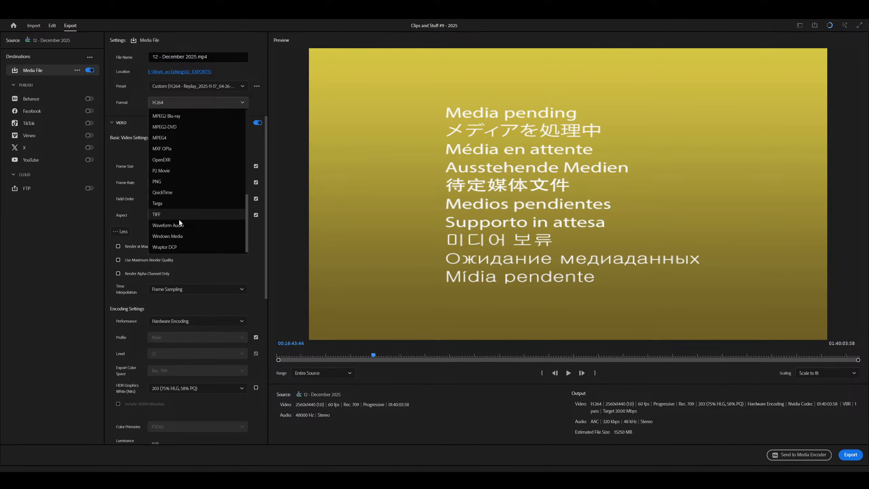
left_click(258, 253)
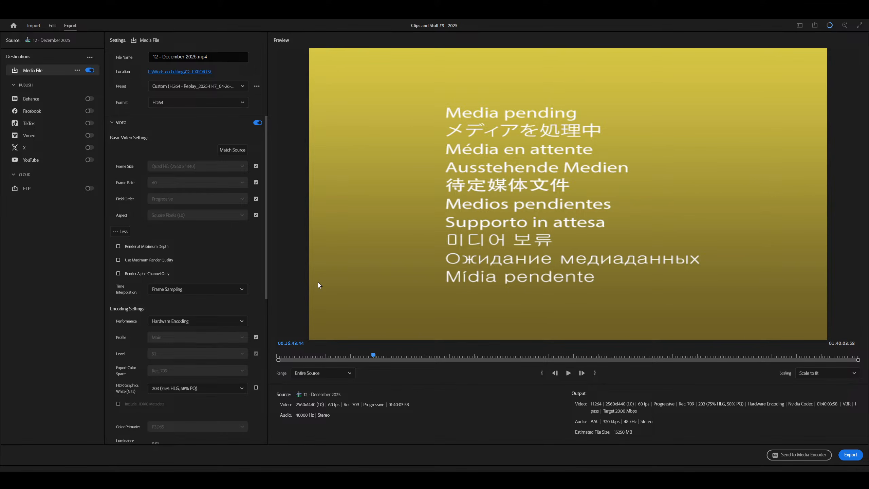
left_click(52, 26)
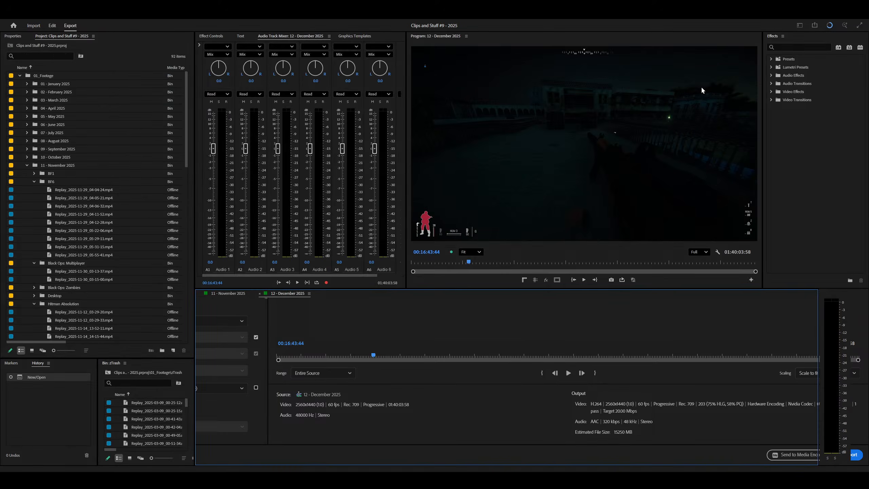
Step: Try the Match sequence preview settings preset in Quick Export for the 12 - December 2025 sequence, and close it
left_click(814, 26)
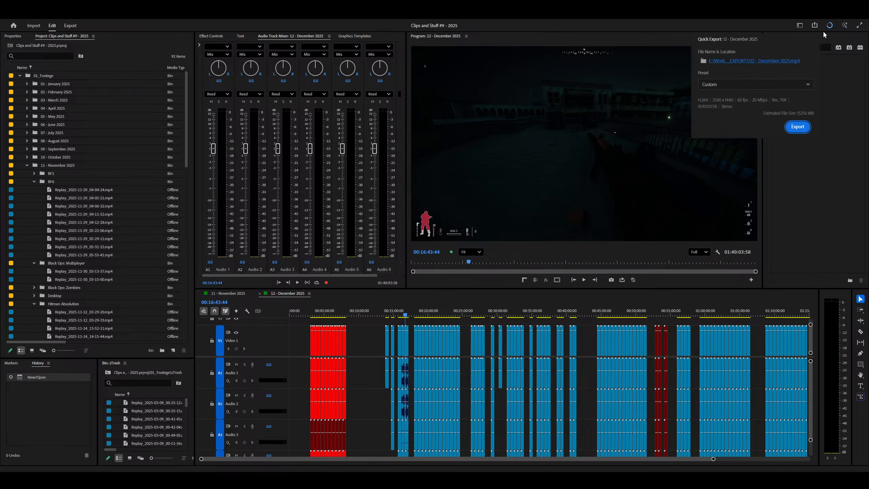
left_click(719, 87)
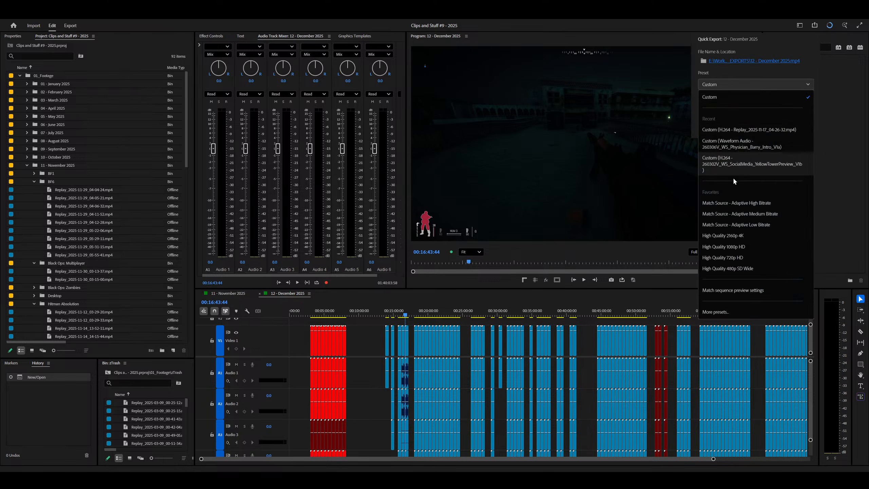
left_click(727, 293)
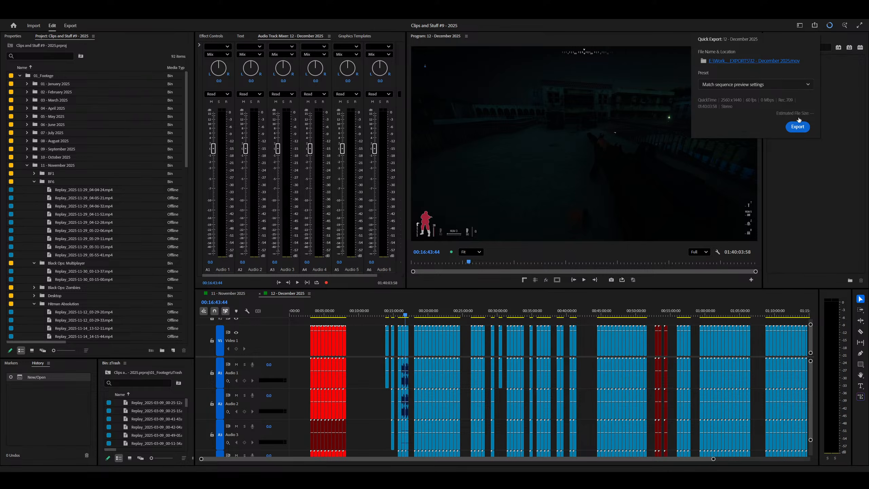
left_click(799, 124)
left_click(814, 26)
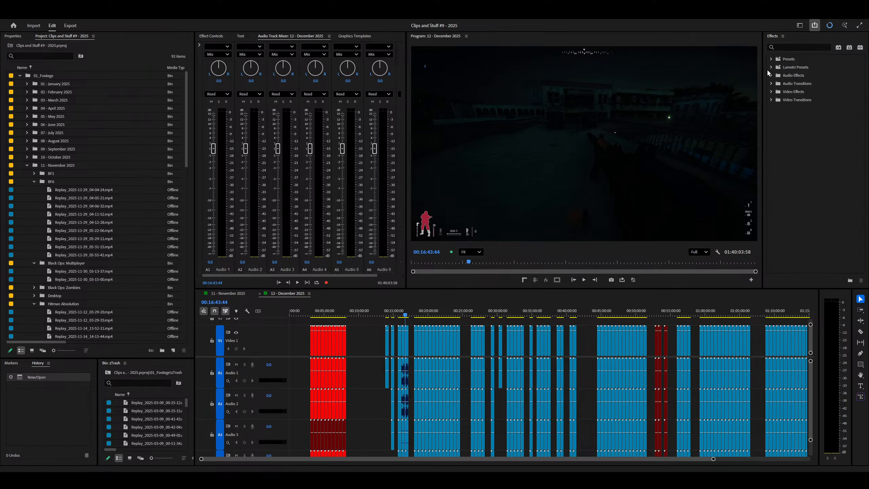
left_click(752, 84)
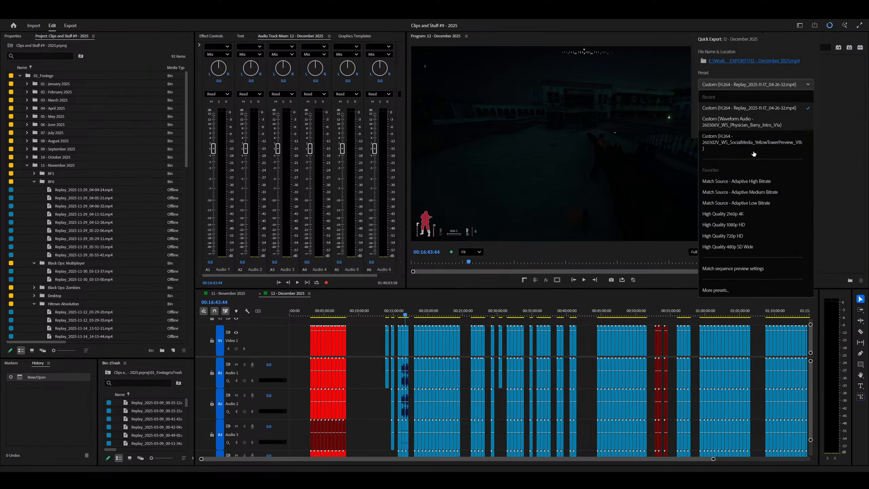
left_click(755, 270)
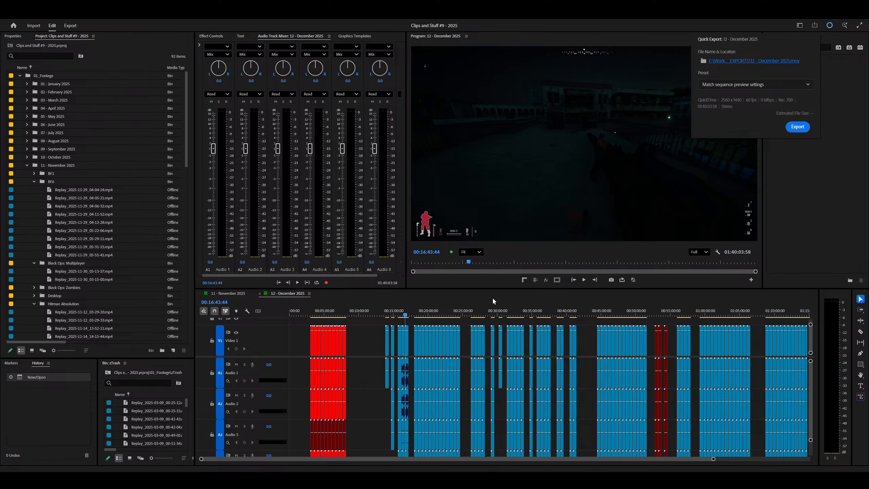
left_click(371, 345)
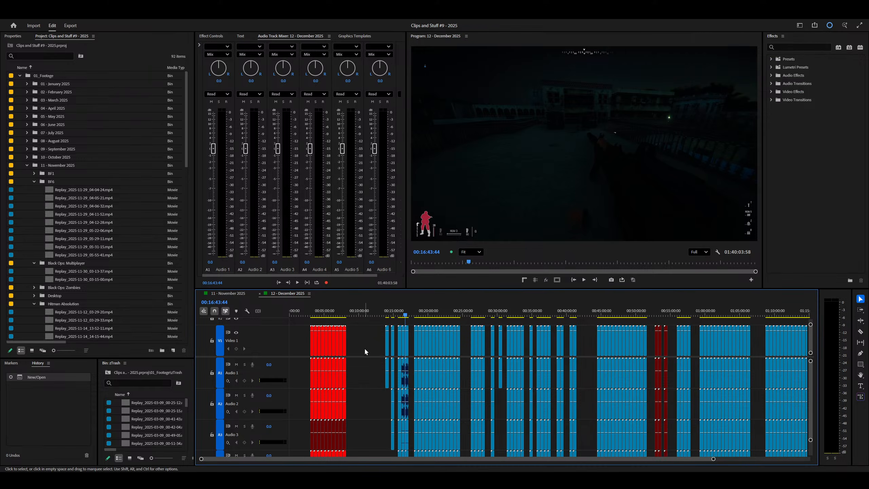
left_click(429, 312)
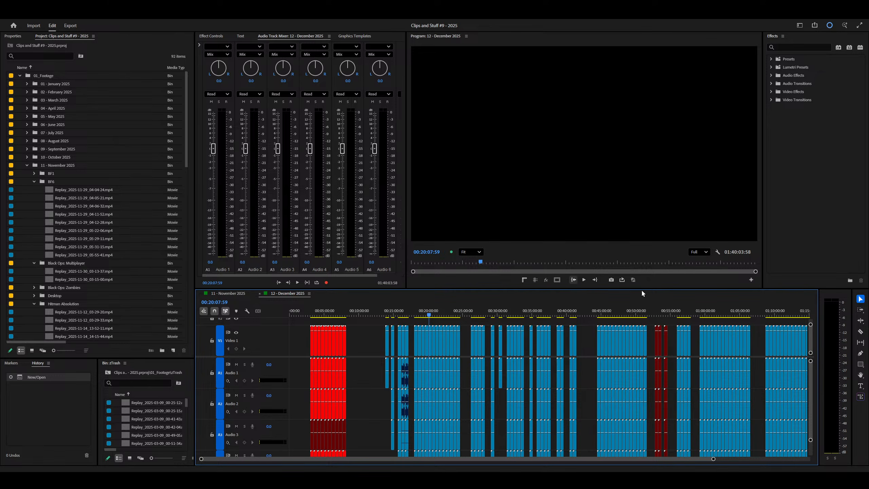
left_click(378, 312)
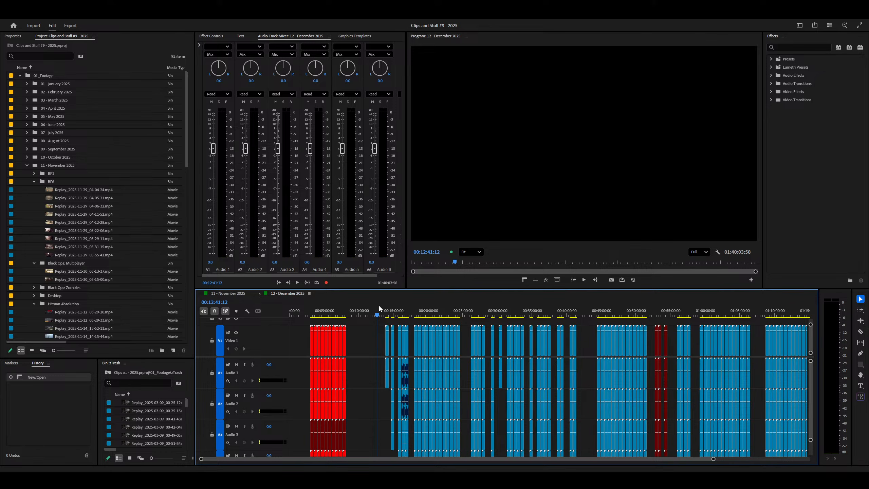
Step: Open the Excalibur settings, review the list of user commands, and close them
key("alt+space")
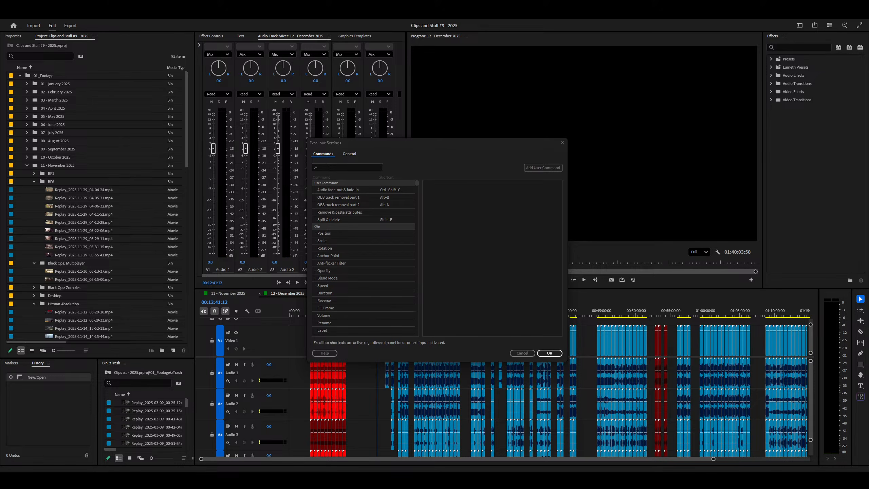
left_click(523, 233)
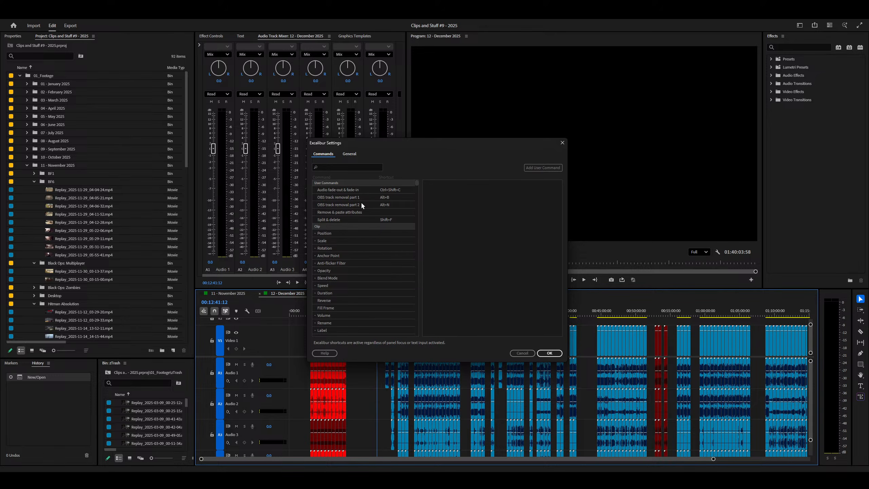
left_click(540, 353)
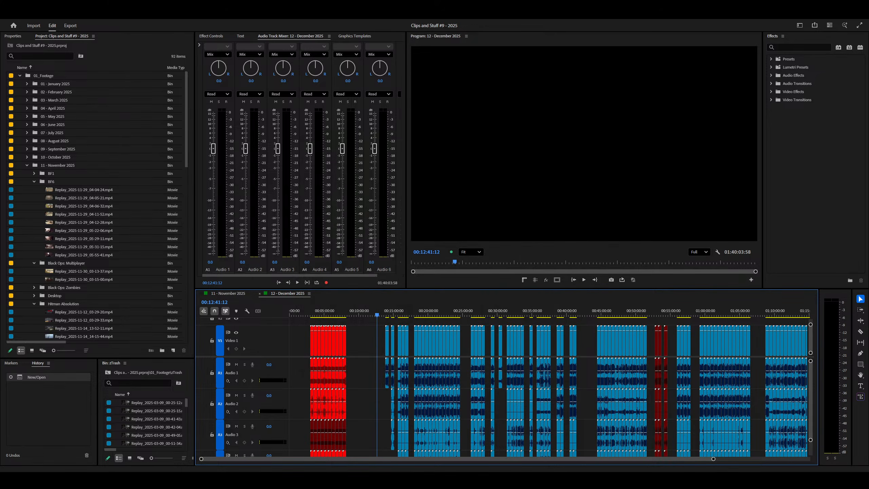
Step: Open the Automation Blocks extension and go through its Rendering example scripts, ending with Render Frames at Markers loaded
left_click(161, 16)
mouse_move(232, 45)
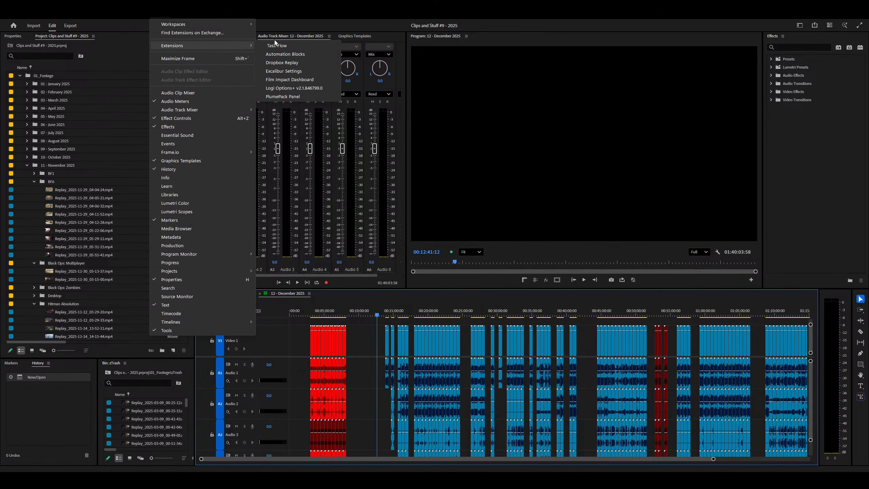
left_click(290, 54)
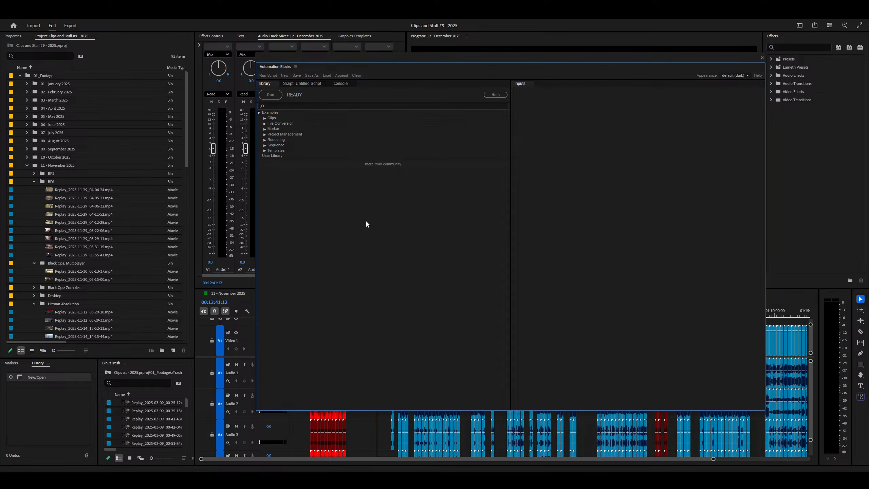
left_click(265, 140)
left_click(282, 145)
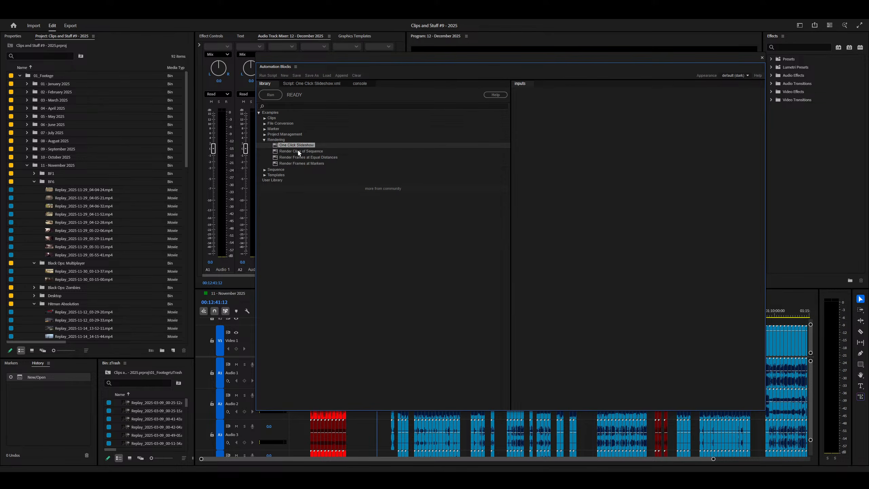
left_click(298, 150)
left_click(304, 156)
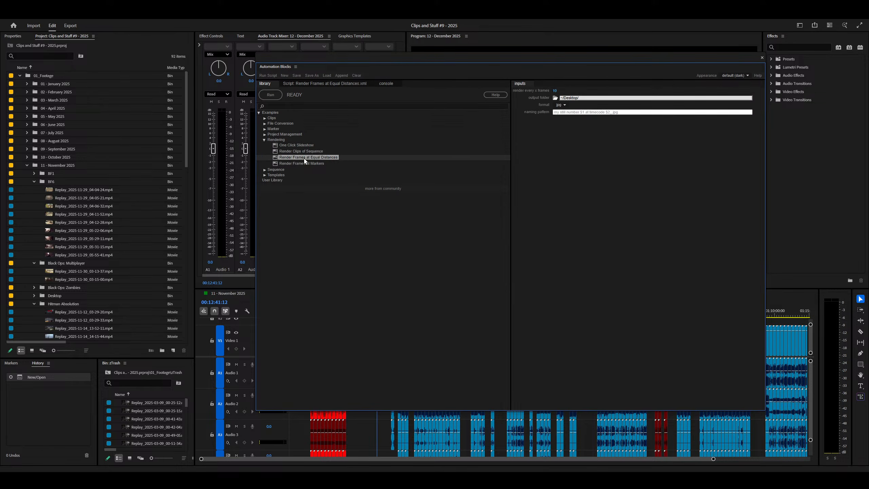
left_click(306, 164)
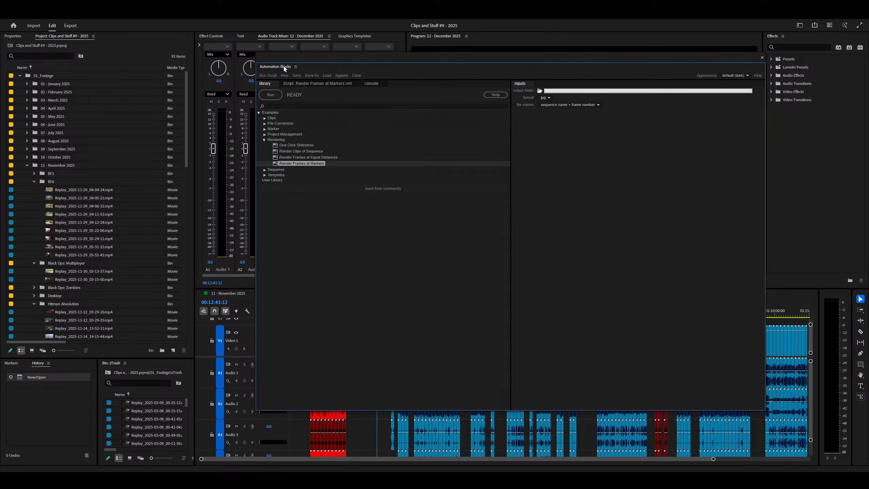
Step: Dock Automation Blocks in the Program monitor's group, with the Program monitor placed first and active
left_click_drag(283, 66, 478, 38)
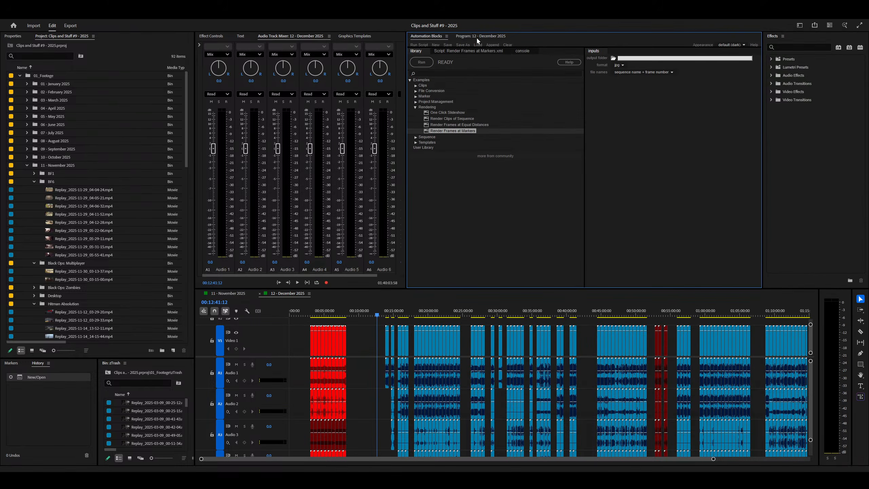
left_click(472, 36)
left_click_drag(470, 38, 428, 36)
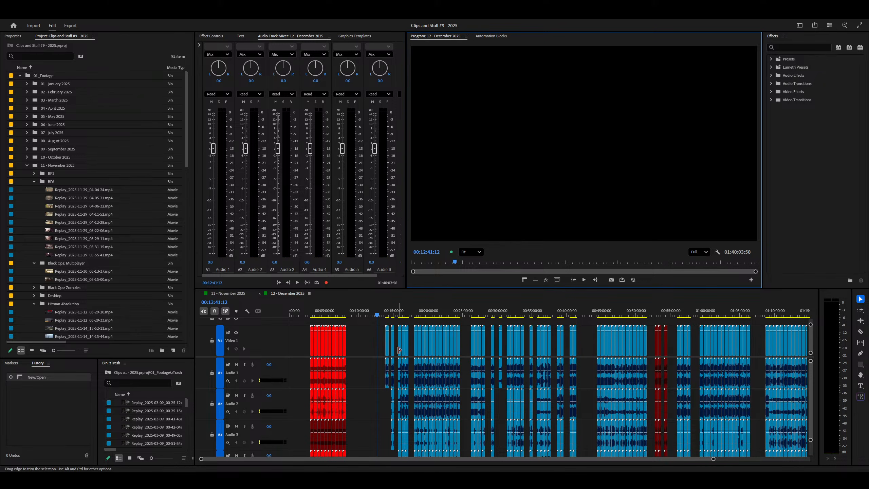
Step: Search the Excalibur commands for "export", check the Export Media command's details, and cancel the settings
key("alt+space")
left_click(425, 147)
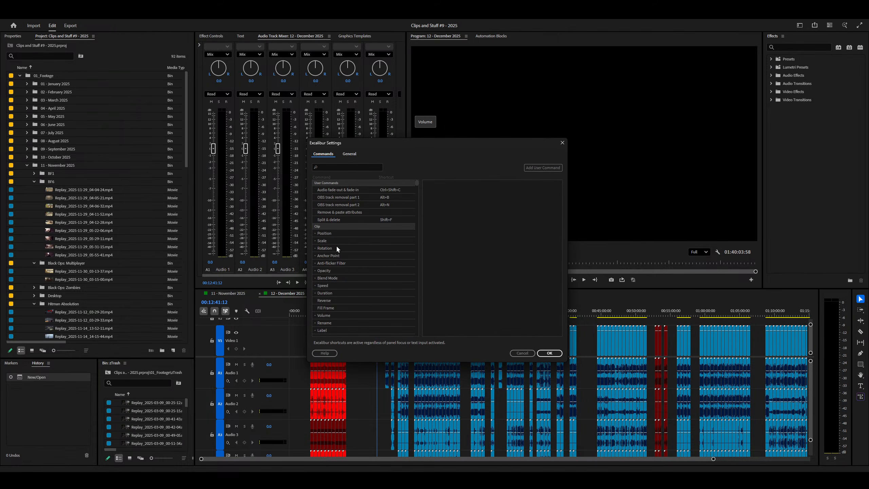
scroll(337, 248, "down", 10)
type("export")
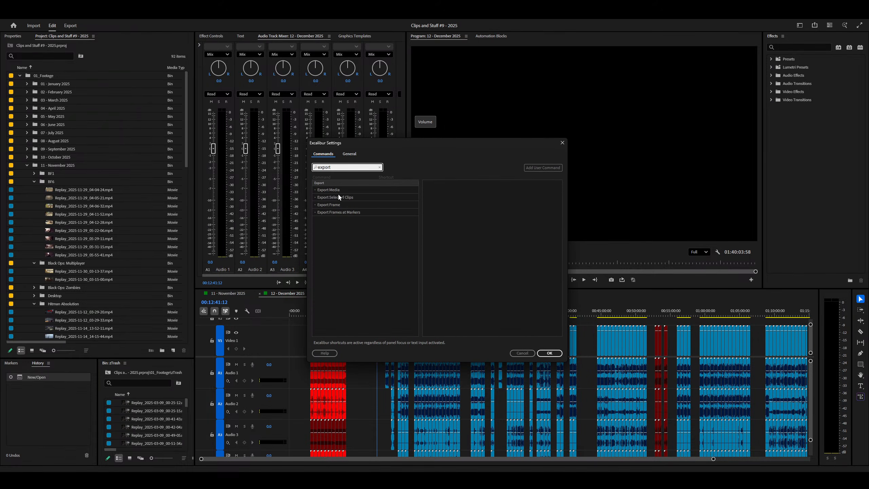
key("Down")
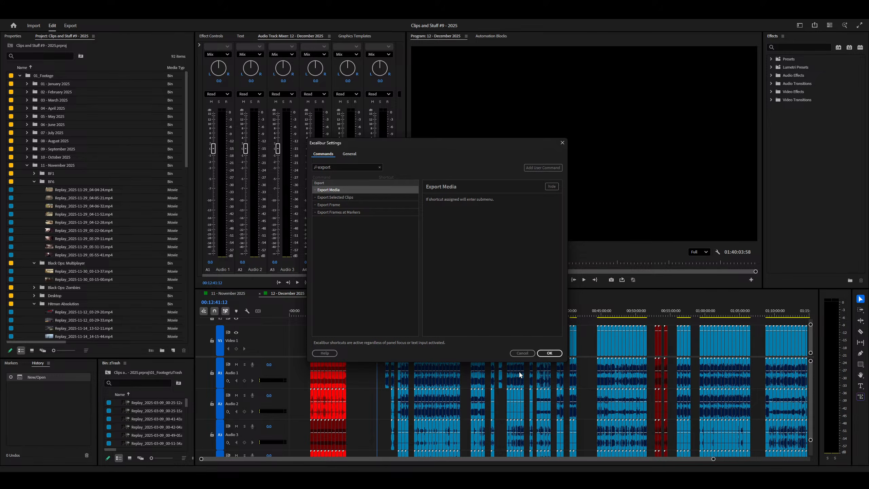
left_click(519, 356)
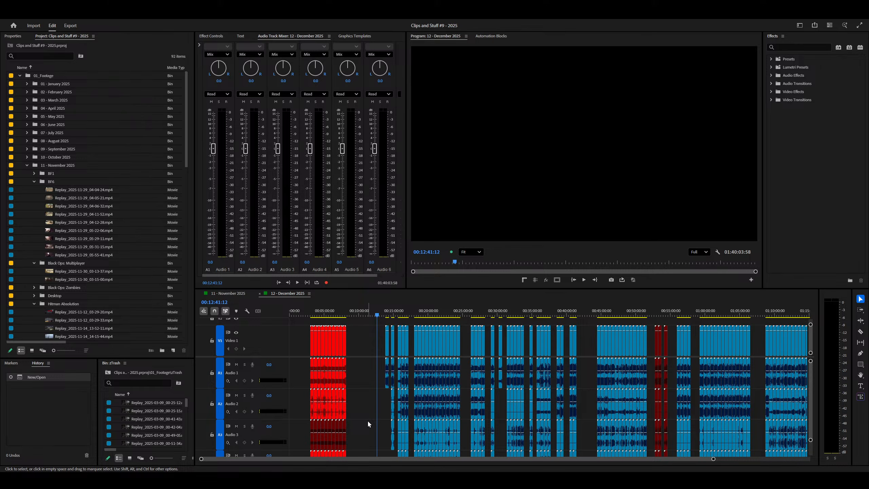
Step: Move the playhead through the December sequence to about 00:20:38 and step through frames to inspect the footage
left_click(379, 310)
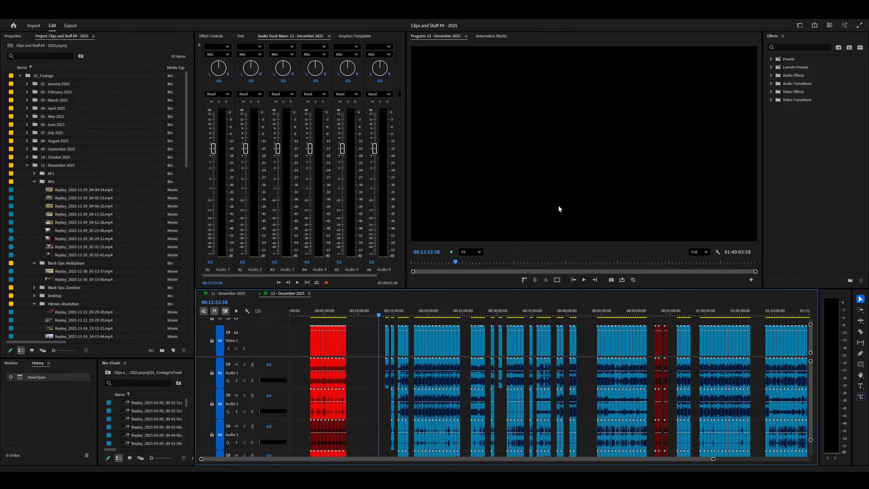
left_click(444, 313)
left_click(419, 316)
key("Left")
key("Left")
left_click(432, 316)
key("Right")
key("Right")
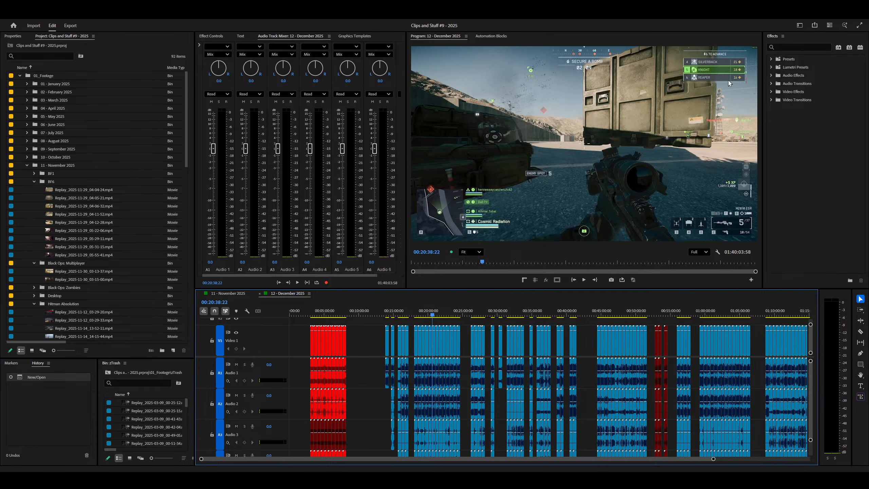
Step: Review the Quick Export presets and the Sequence Settings of the 12 - December 2025 sequence, closing both without changes
left_click(813, 27)
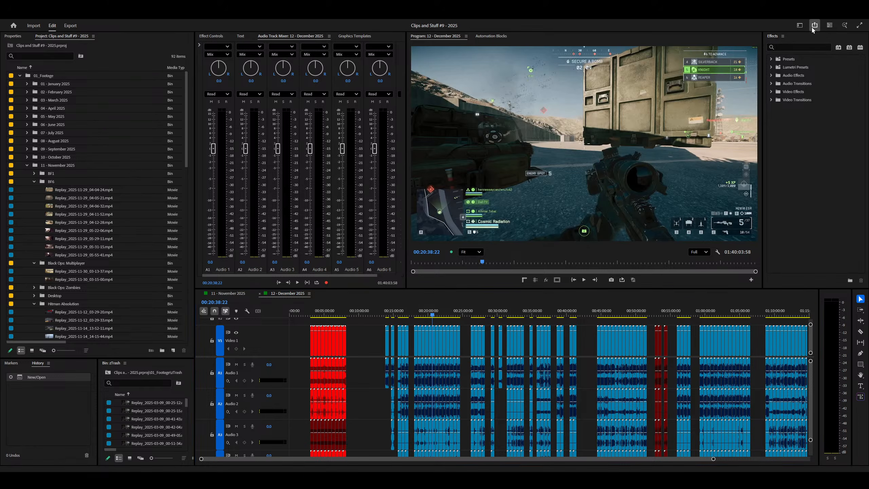
left_click(777, 85)
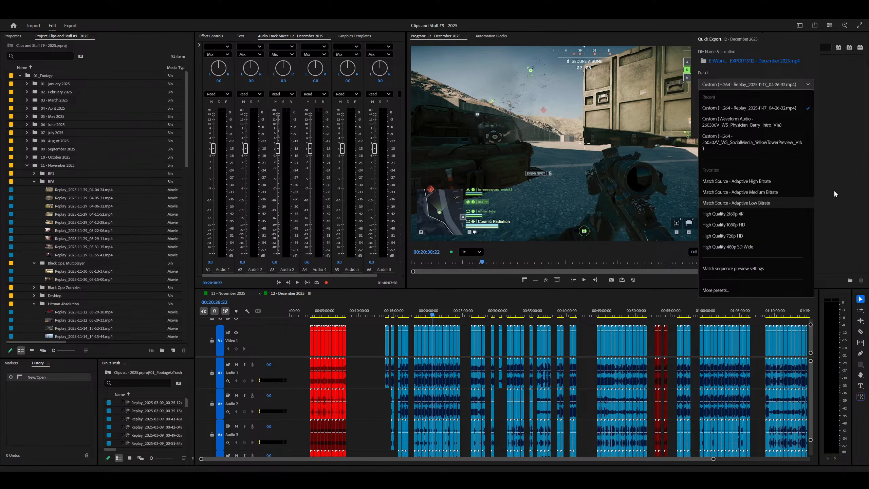
key("Escape")
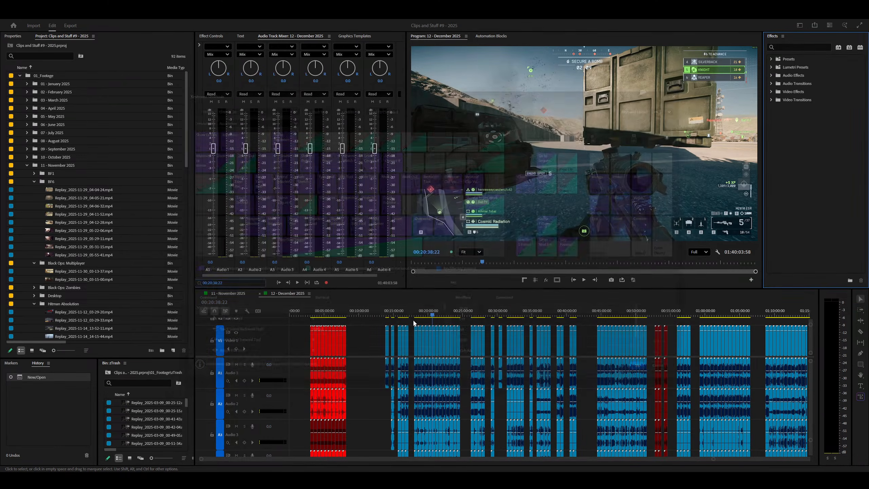
key("ctrl+alt+s")
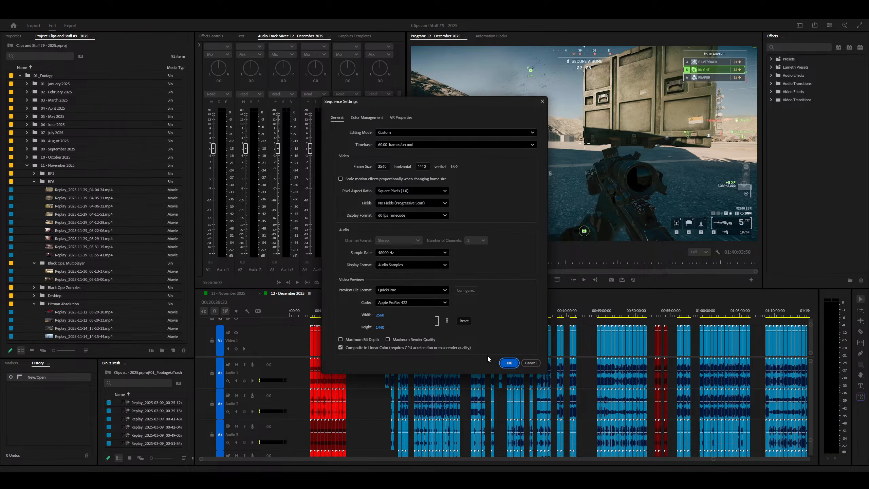
left_click(530, 363)
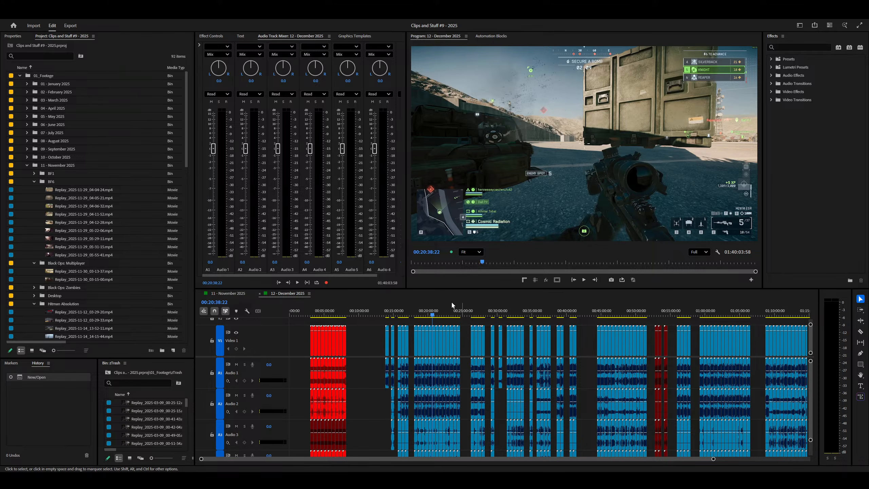
Step: Move the playhead of the 12 - December 2025 sequence to about 00:15:42
mouse_move(426, 311)
left_mouse_down()
mouse_move(394, 315)
mouse_move(428, 324)
left_mouse_up()
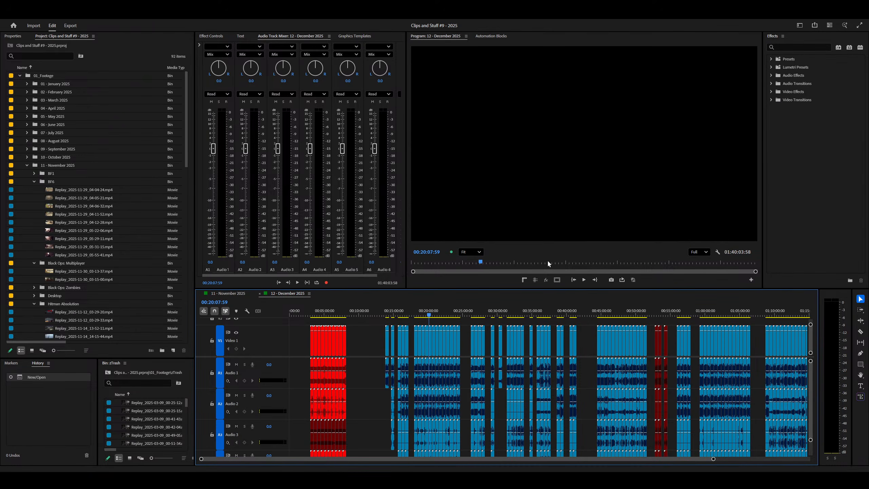
left_click(391, 312)
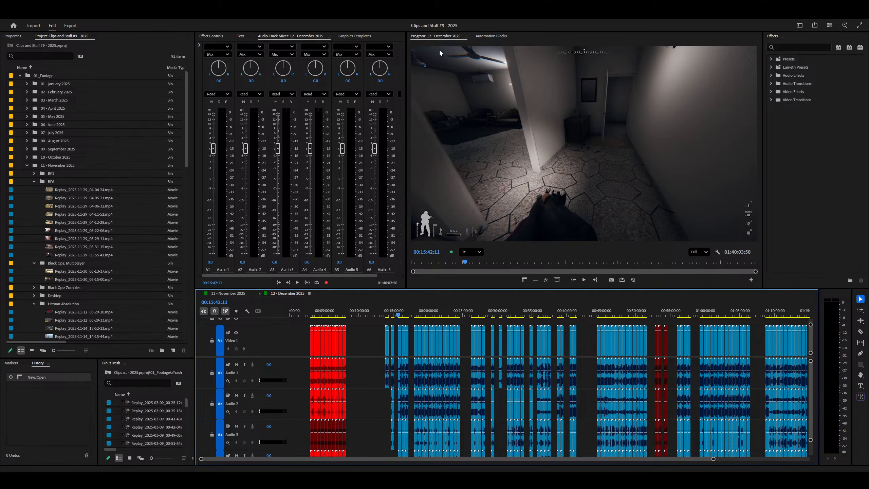
Step: From the Automation Blocks library, open the community documentation page and follow it to the Premiere Pro Community Library on Dropbox
left_click(490, 36)
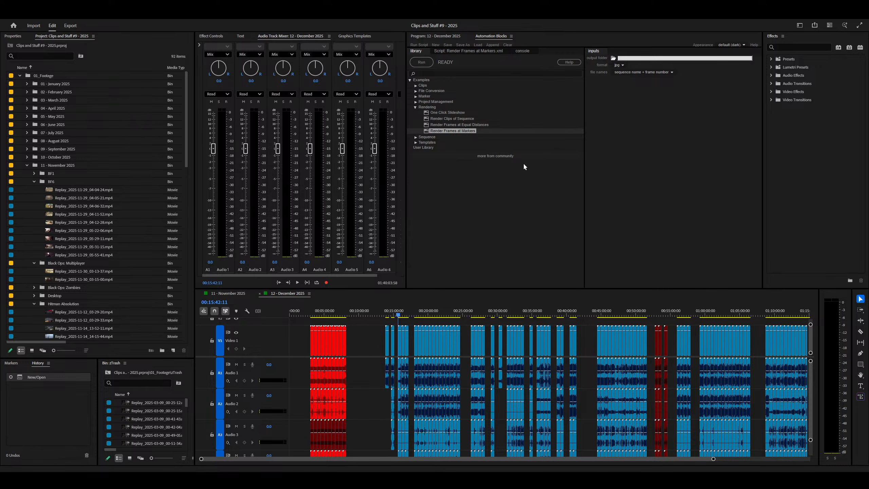
left_click(447, 118)
left_click(416, 101)
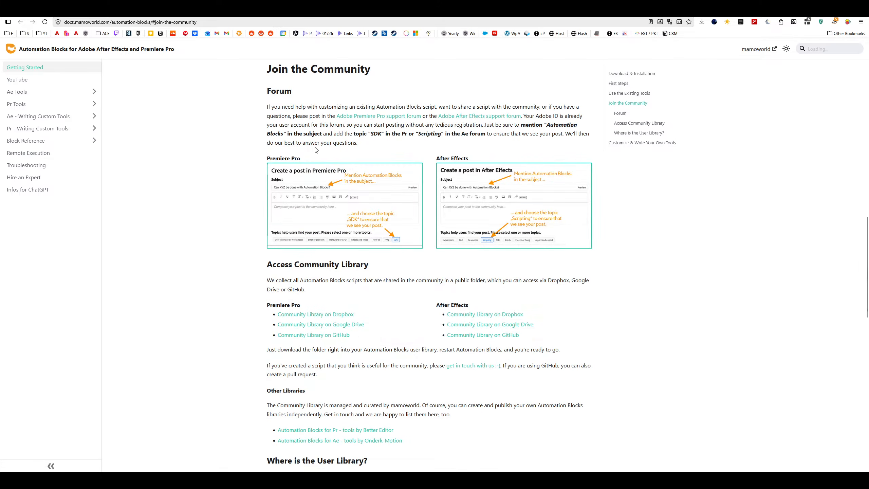
scroll(297, 257, "down", 3)
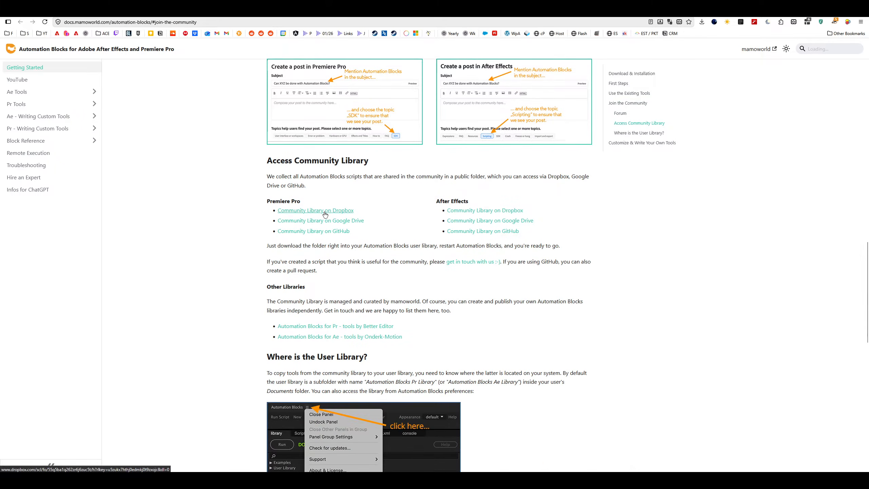
scroll(253, 242, "down", 3)
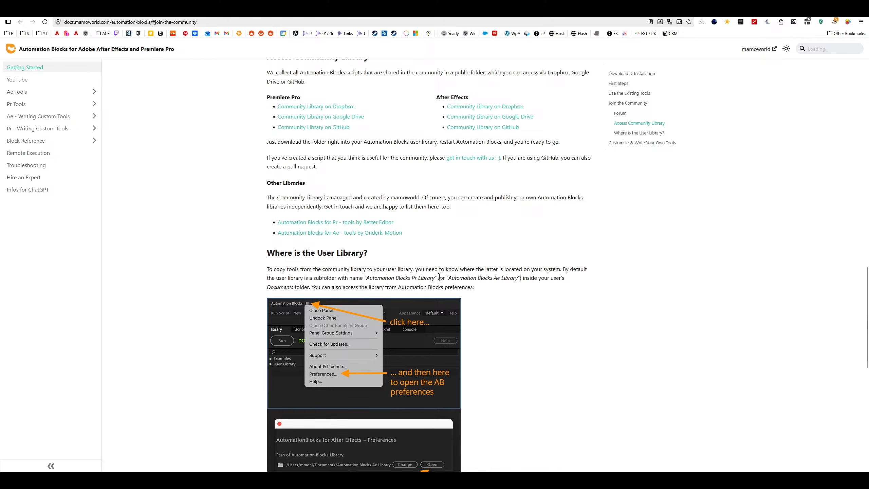
scroll(296, 277, "down", 12)
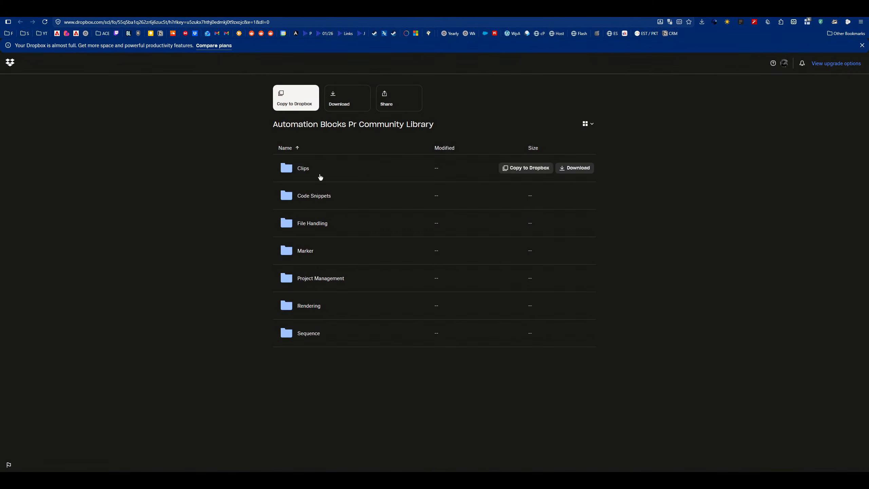
Step: Browse the community library's Rendering folder and the Select, Search and Populate subfolders of Sequence
left_click(311, 307)
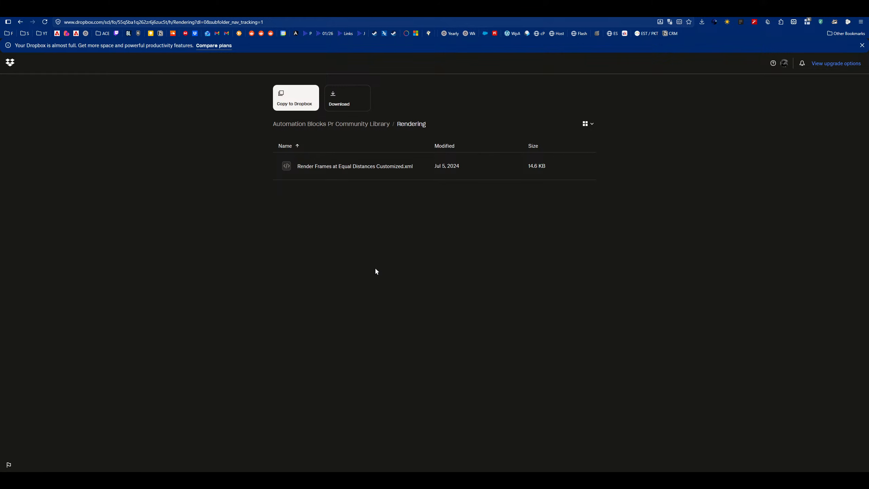
left_click(19, 23)
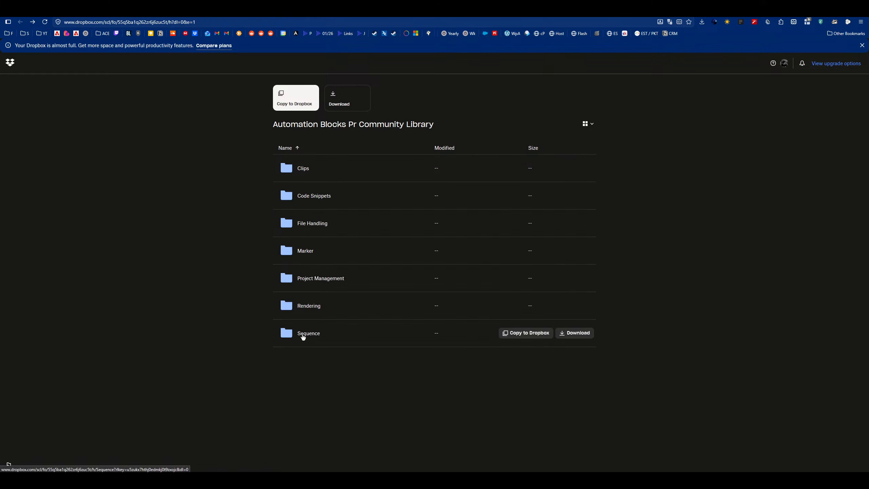
left_click(302, 334)
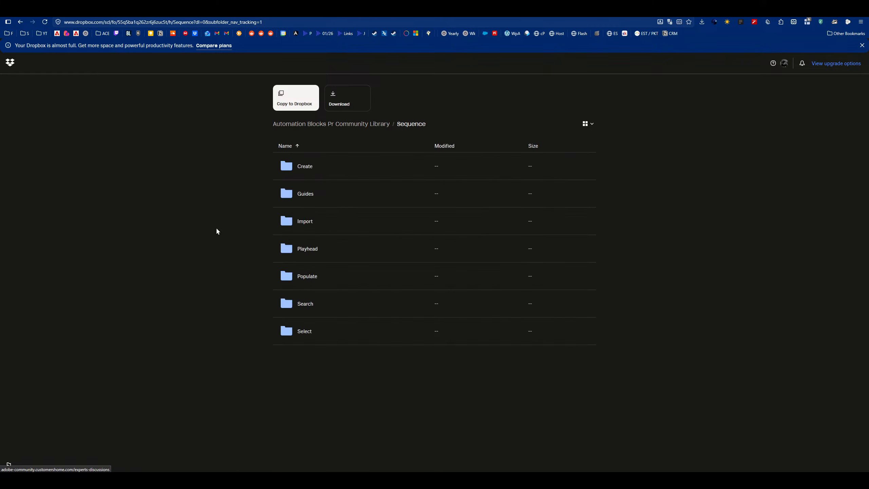
left_click(304, 331)
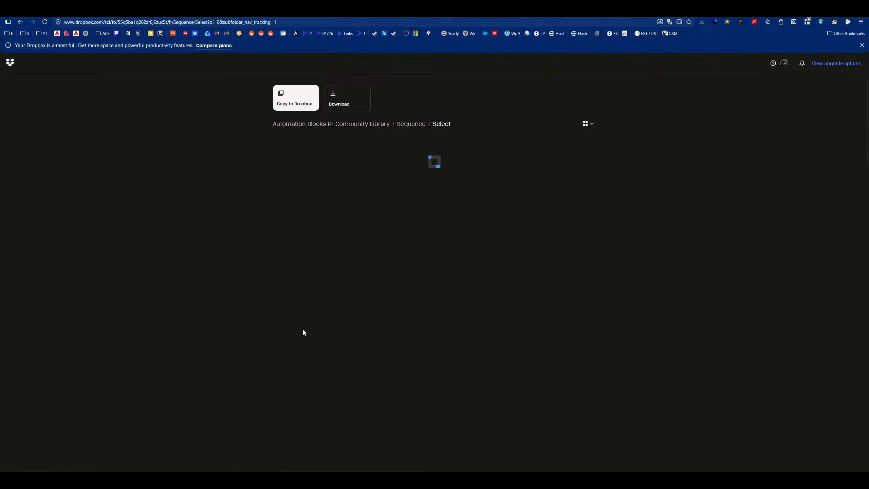
left_click(20, 23)
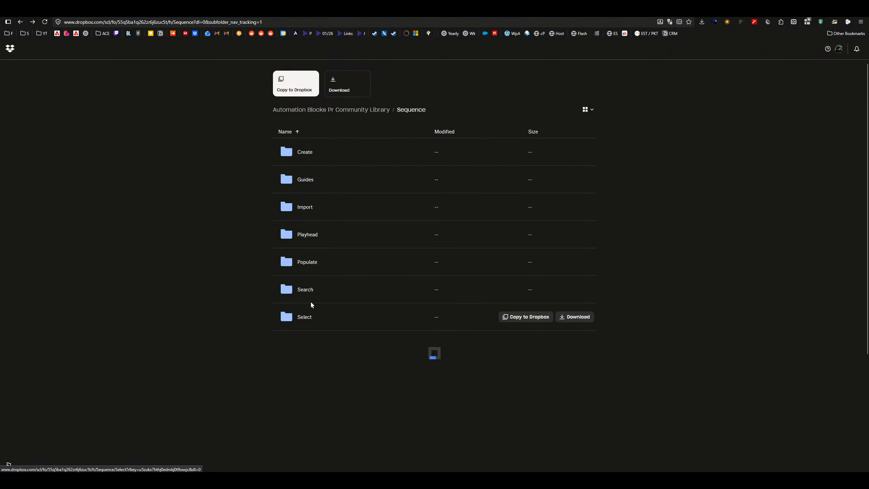
left_click(305, 290)
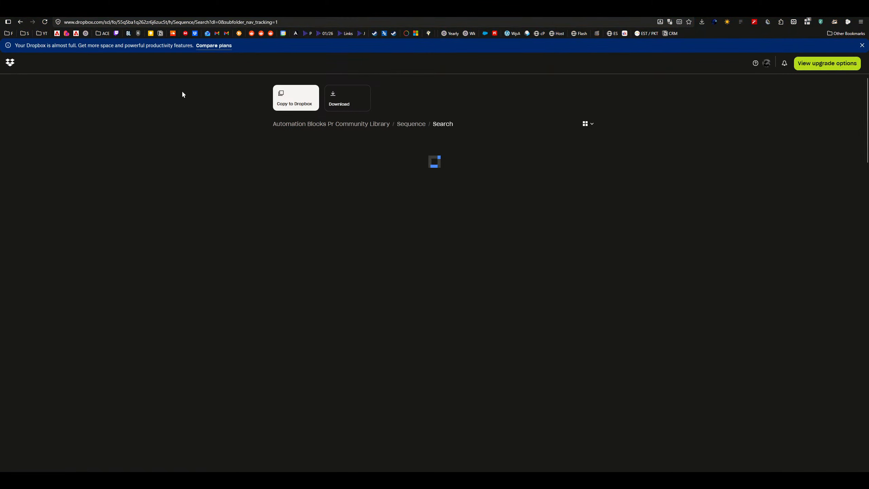
left_click(20, 26)
left_click(322, 277)
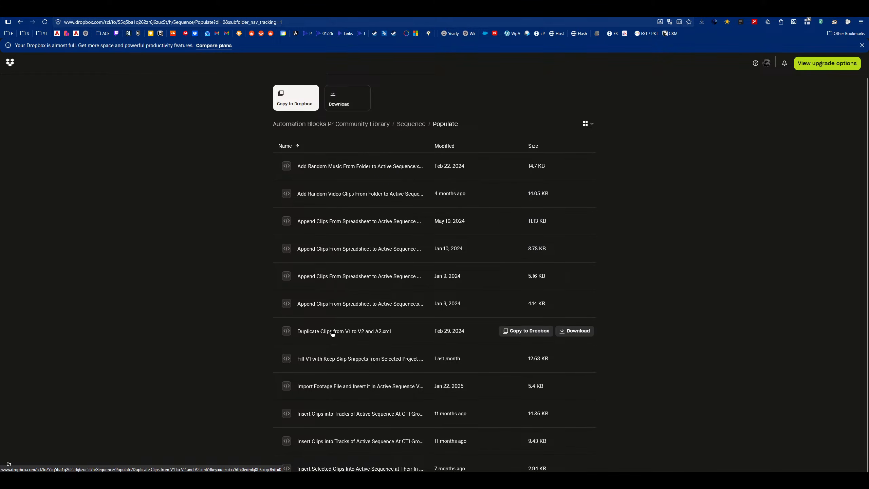
scroll(331, 333, "down", 1)
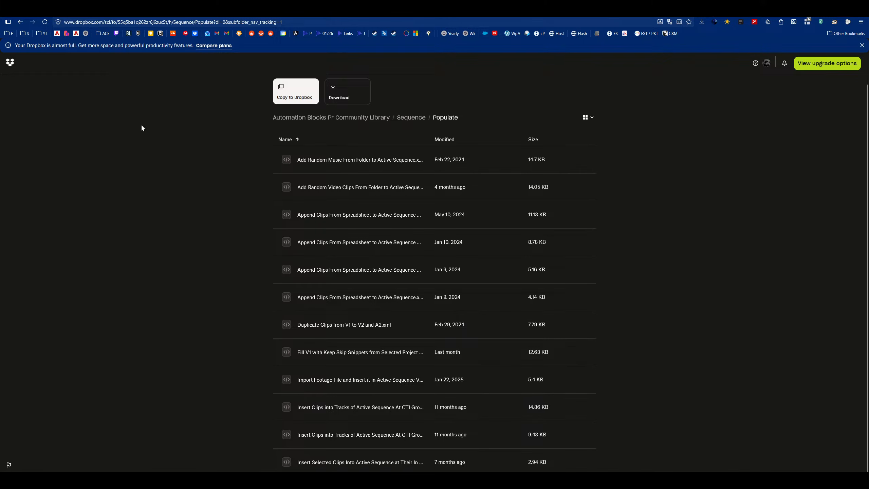
left_click(20, 22)
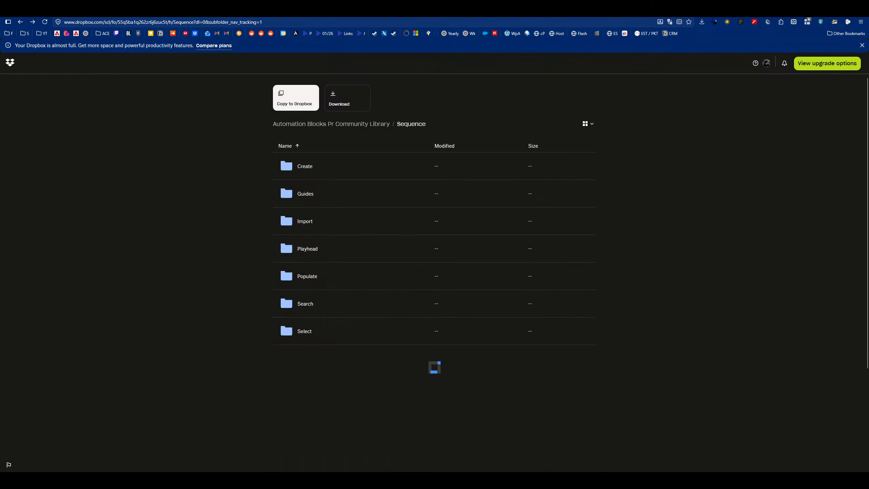
Step: Return to the Automation Blocks documentation and look back over its community, existing tools and First Steps sections
left_click(644, 13)
scroll(409, 296, "up", 5)
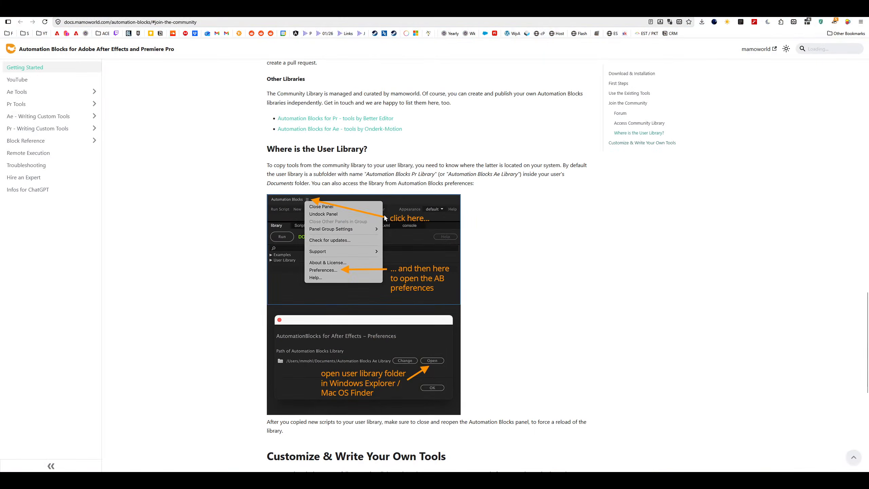
scroll(373, 236, "up", 5)
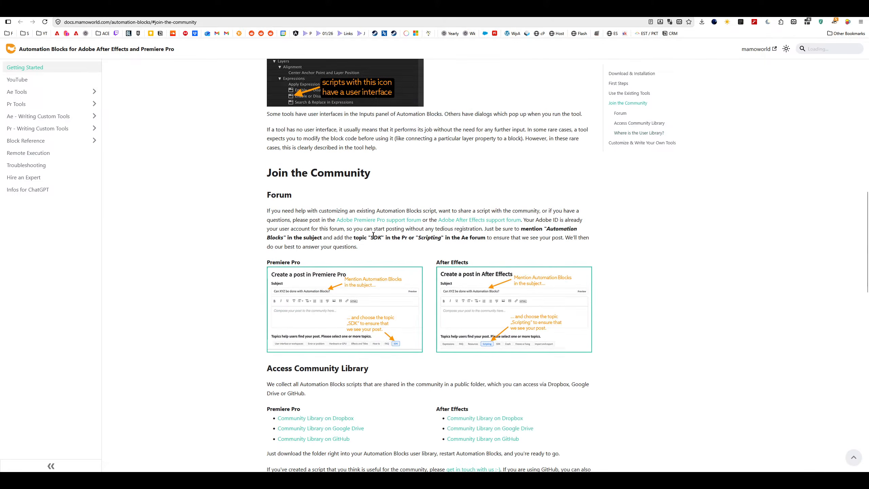
scroll(374, 235, "up", 5)
scroll(373, 235, "up", 2)
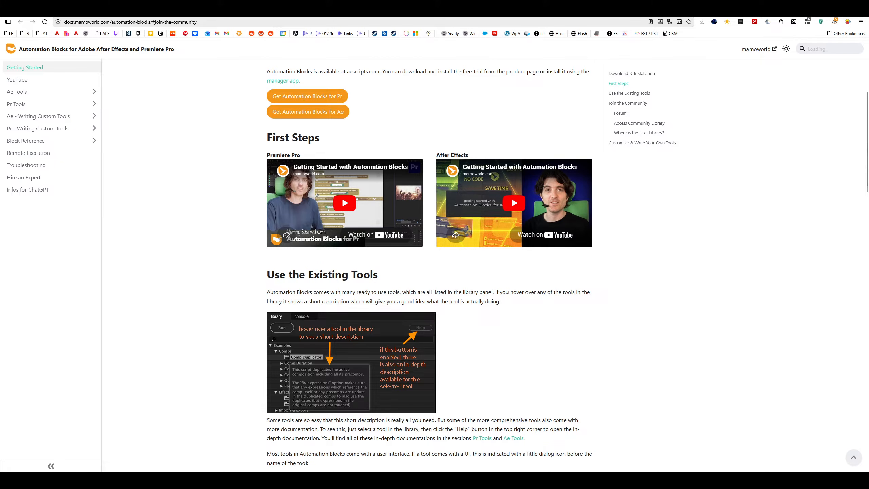
Step: Switch to YouTube Music, look over the Up Next queue, and return to the home page
key("alt+Tab")
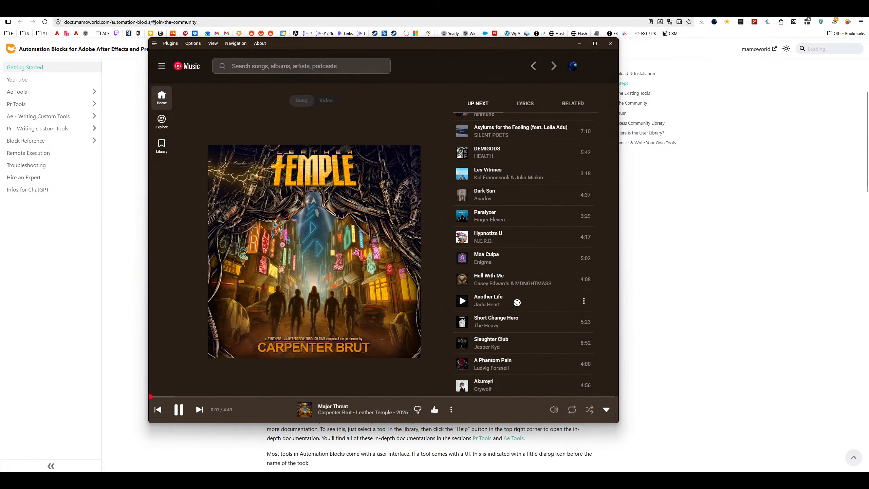
scroll(516, 300, "down", 3)
middle_click(448, 194)
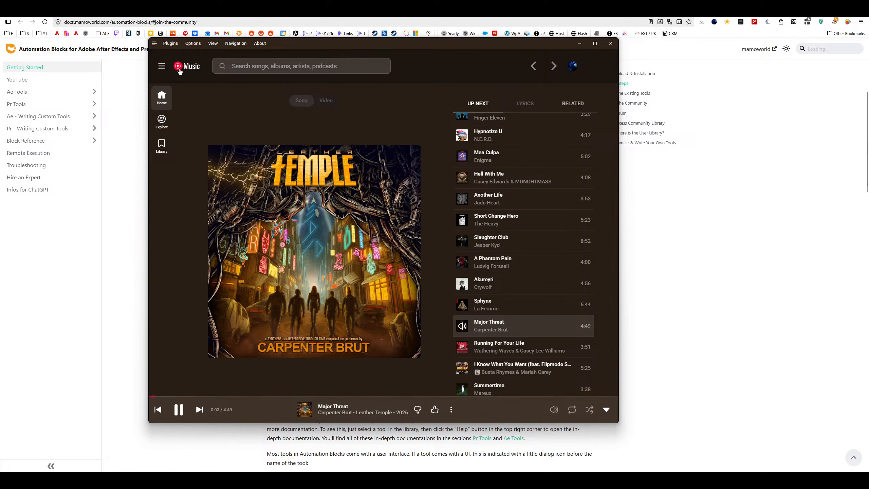
middle_click(522, 296)
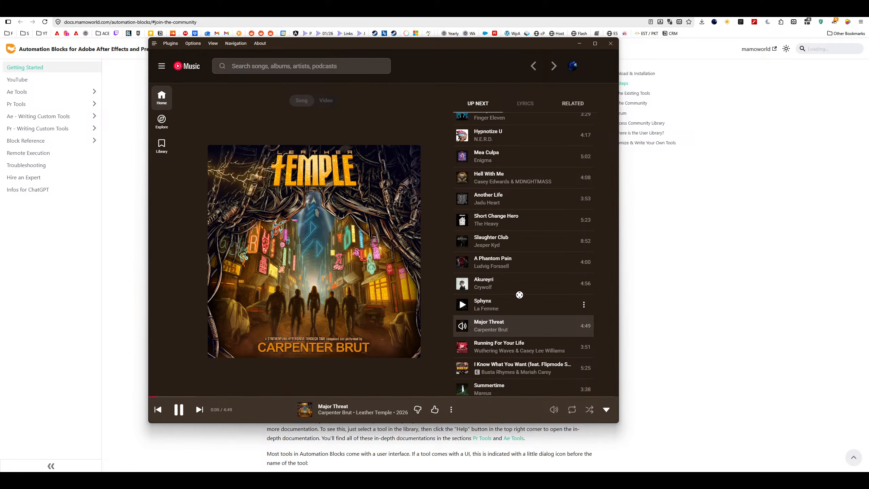
key("Escape")
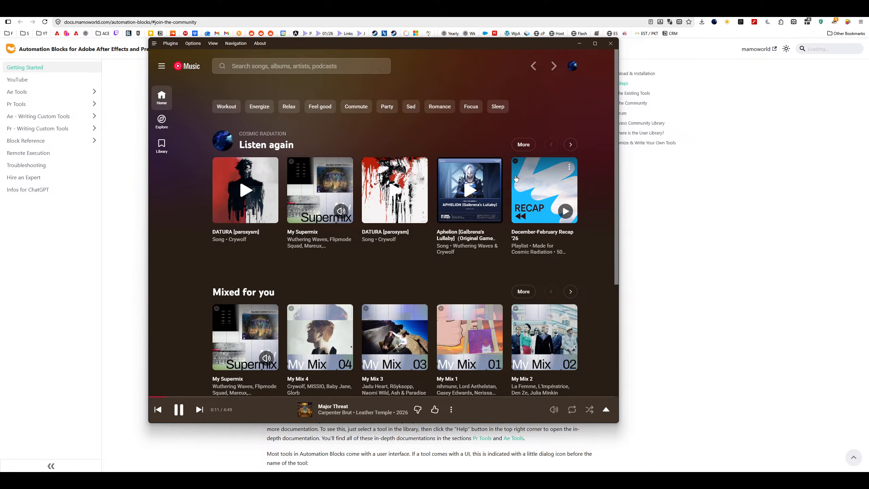
Step: Set two tracks from Listen again to play next, including "Röyksopp - You Know I Have To Go"
scroll(510, 184, "right", 3)
scroll(493, 186, "right", 3)
scroll(444, 187, "left", 3)
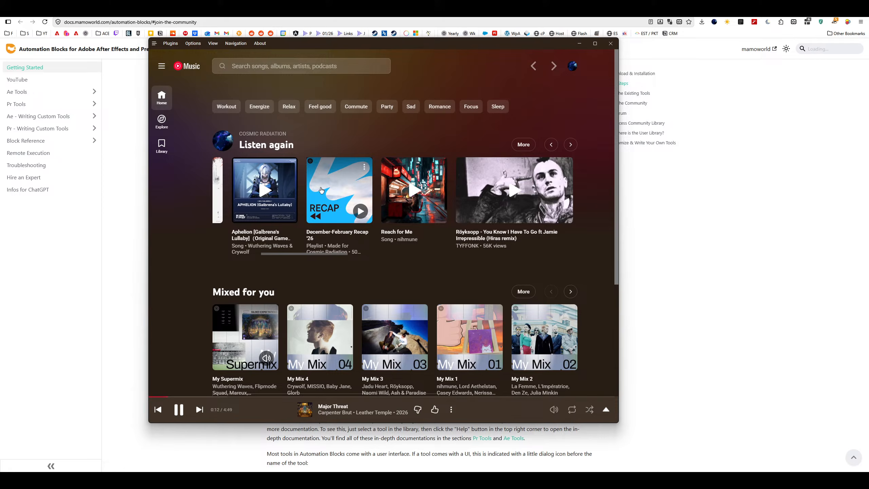
right_click(444, 187)
left_click(475, 218)
scroll(474, 218, "right", 3)
right_click(312, 191)
left_click(344, 220)
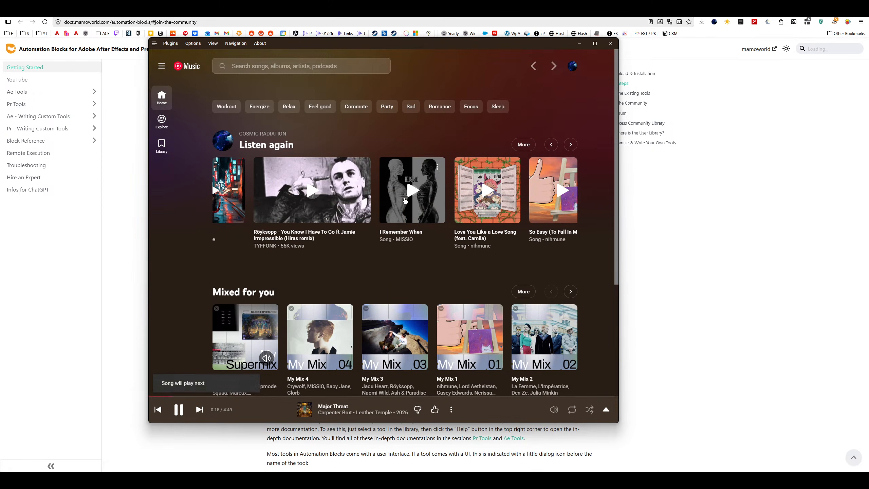
Step: Set "I Remember When", "ichor" and "Neptune" from Listen again to play next
right_click(407, 197)
left_click(432, 230)
scroll(439, 201, "right", 3)
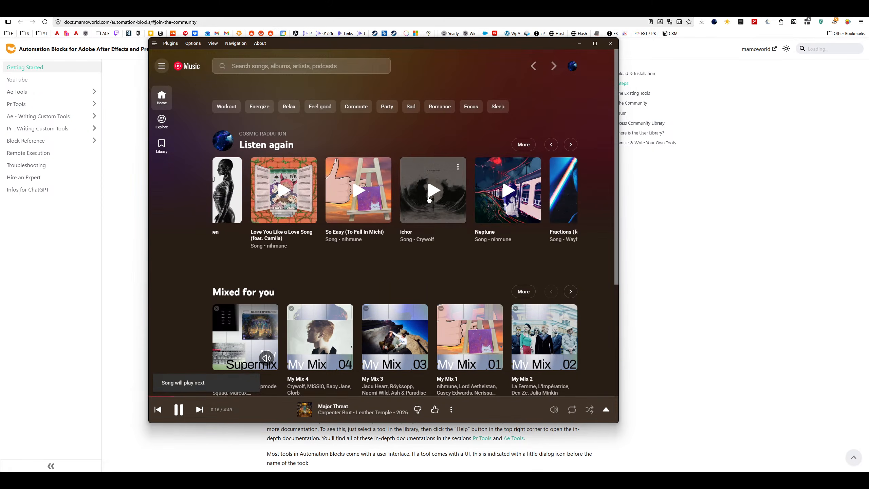
right_click(431, 199)
left_click(450, 229)
scroll(467, 192, "right", 3)
right_click(297, 195)
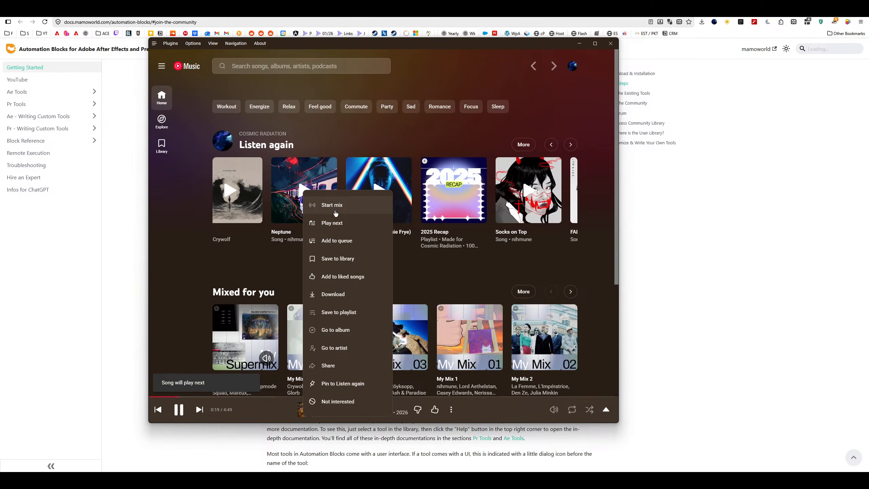
left_click(372, 221)
Step: Browse the remaining Listen again tracks and the recommended mixes further down the music home page
scroll(445, 192, "right", 4)
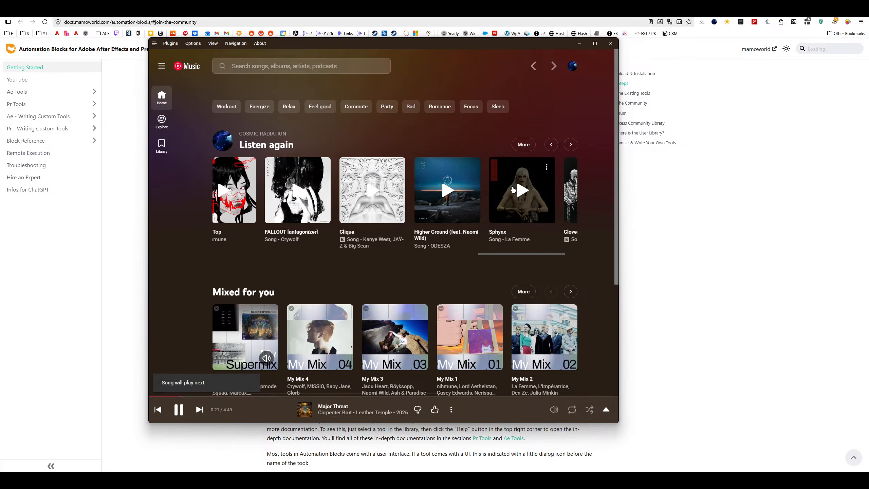
scroll(589, 202, "down", 5)
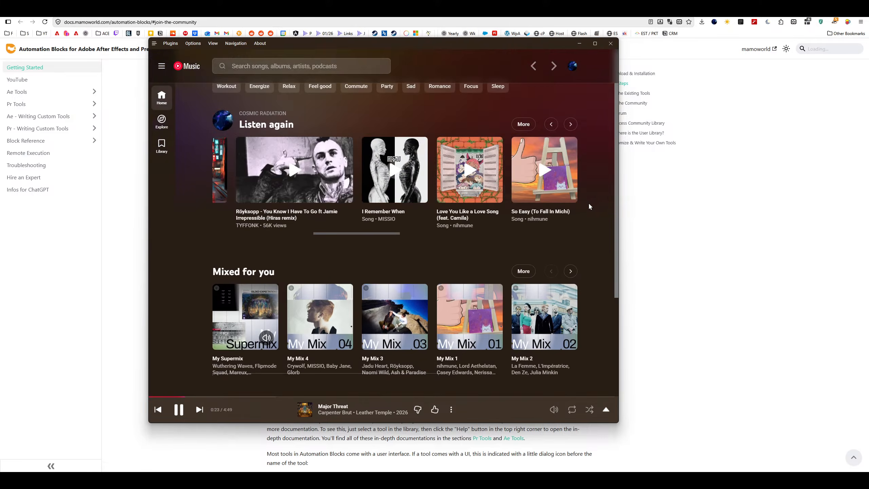
scroll(572, 215, "down", 10)
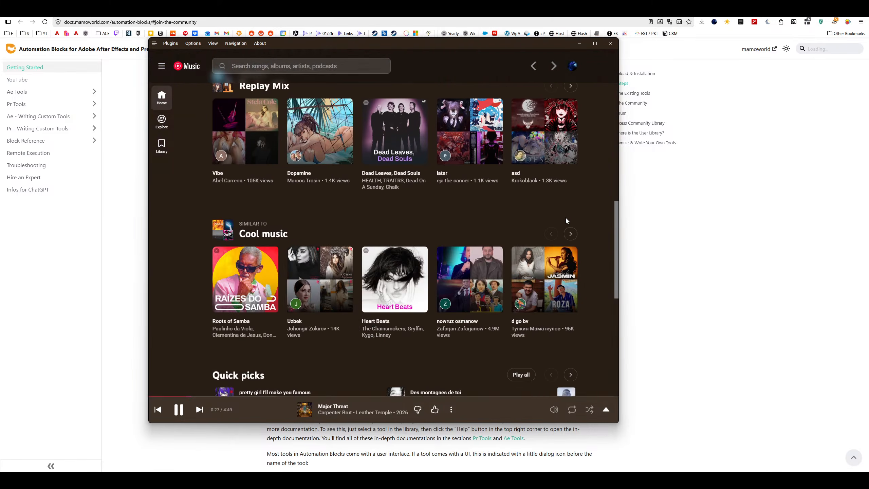
Step: Browse the Quick picks section of the music home page and minimize the player window
scroll(566, 219, "down", 6)
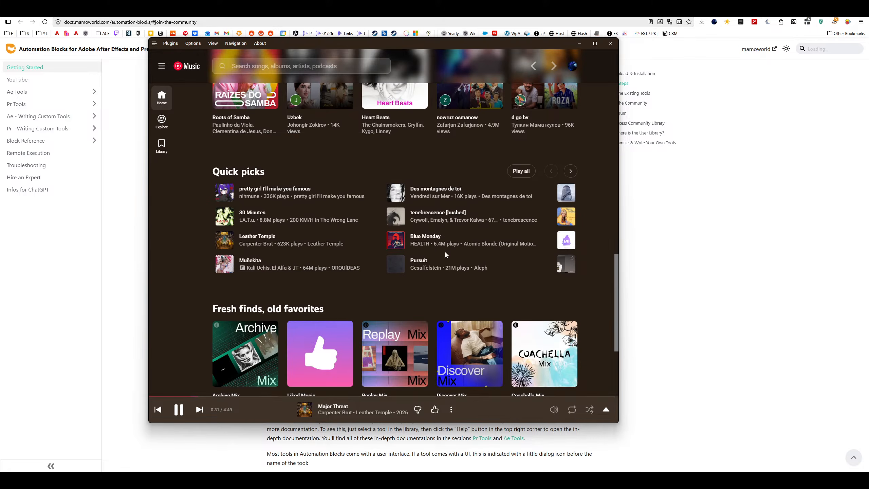
scroll(482, 211, "right", 8)
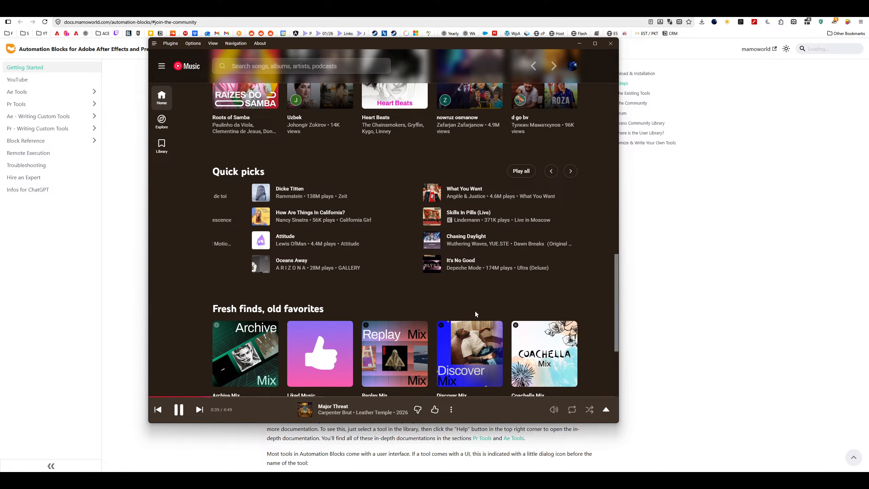
scroll(497, 242, "right", 4)
scroll(498, 242, "left", 5)
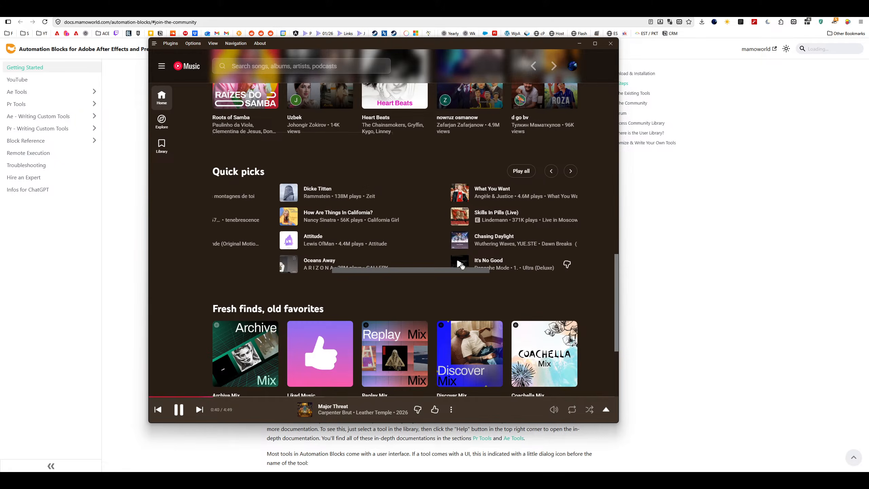
left_click(576, 46)
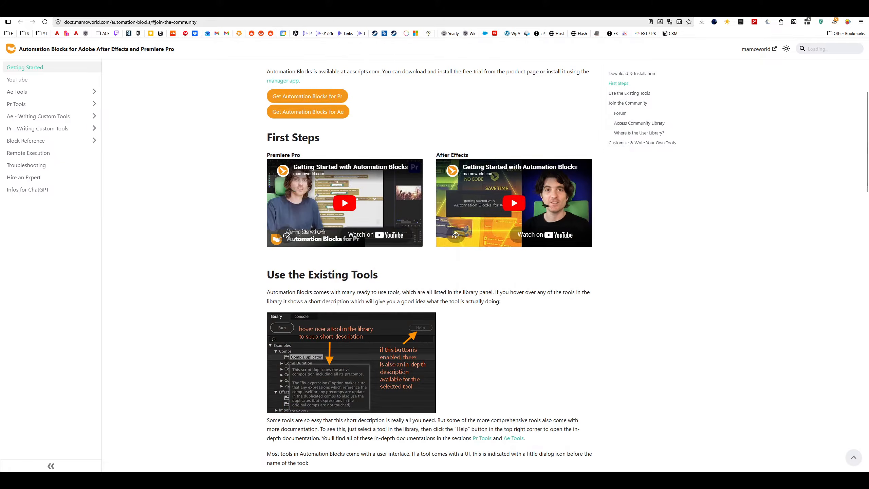
Step: Leave the documentation page, open Adobe Media Encoder 2025 and remove the stopped 11 - November 2025 export from its queue
key("alt+Tab")
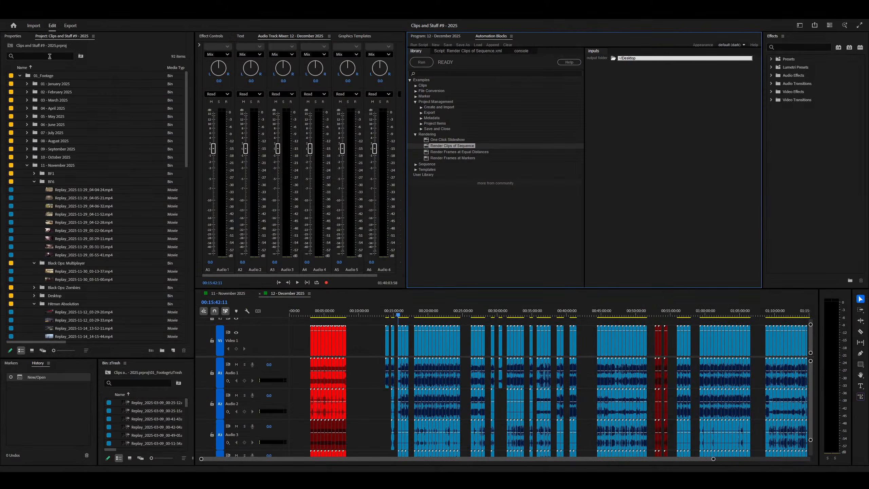
left_click(53, 17)
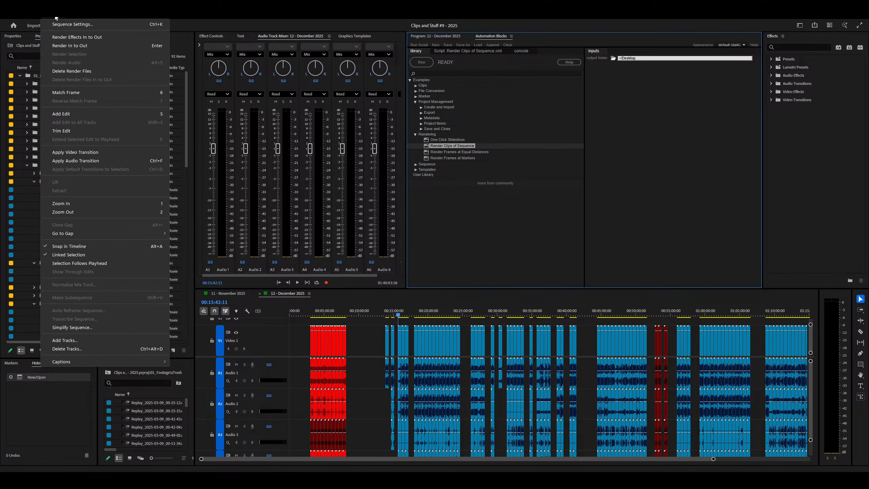
key("super")
left_click(138, 281)
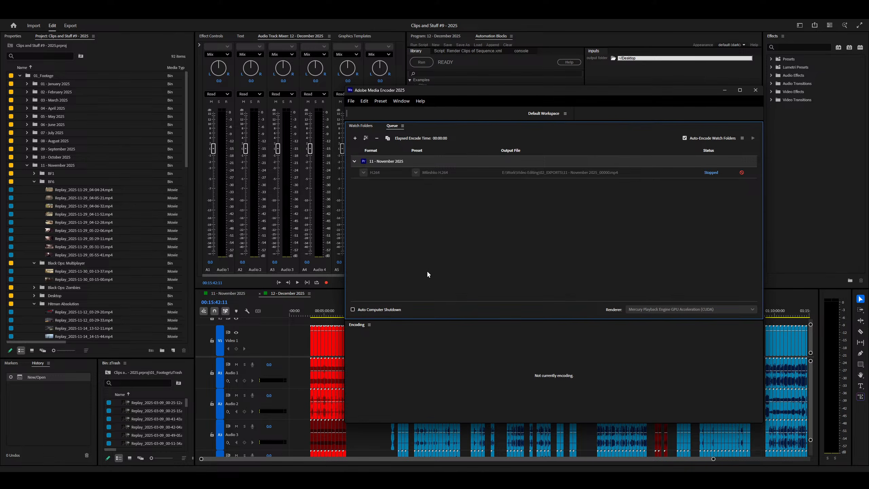
left_click(660, 172)
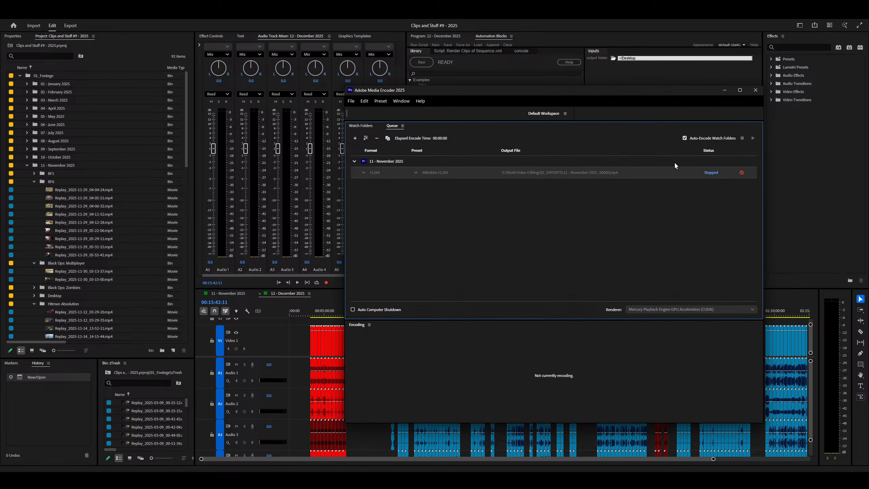
key("Delete")
Step: Start creating a new encoding preset and select its default name
left_click(376, 104)
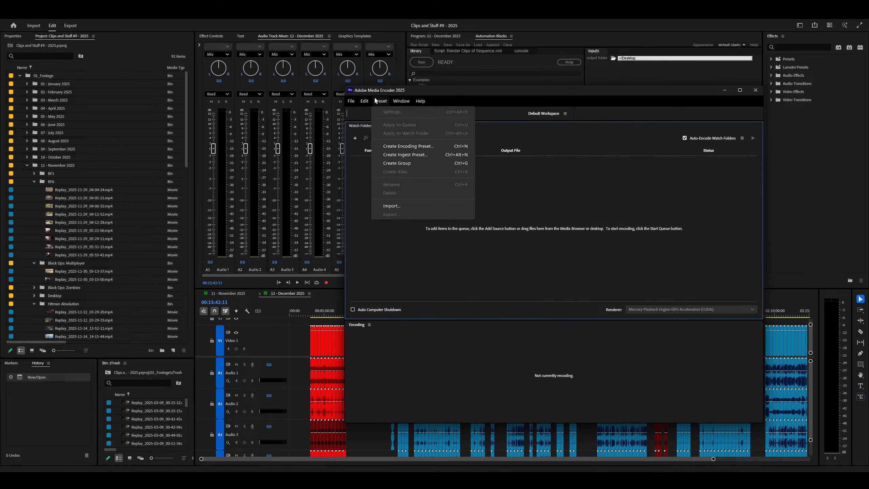
left_click(588, 186)
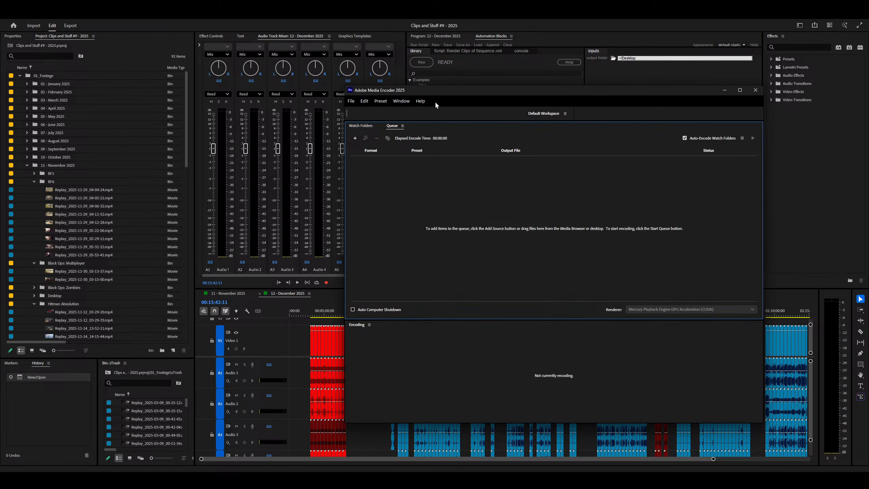
left_click(527, 118)
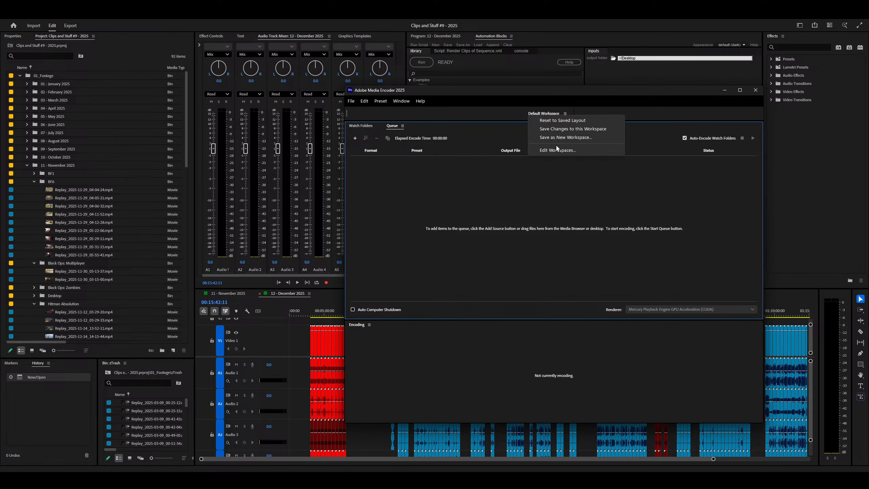
left_click(382, 100)
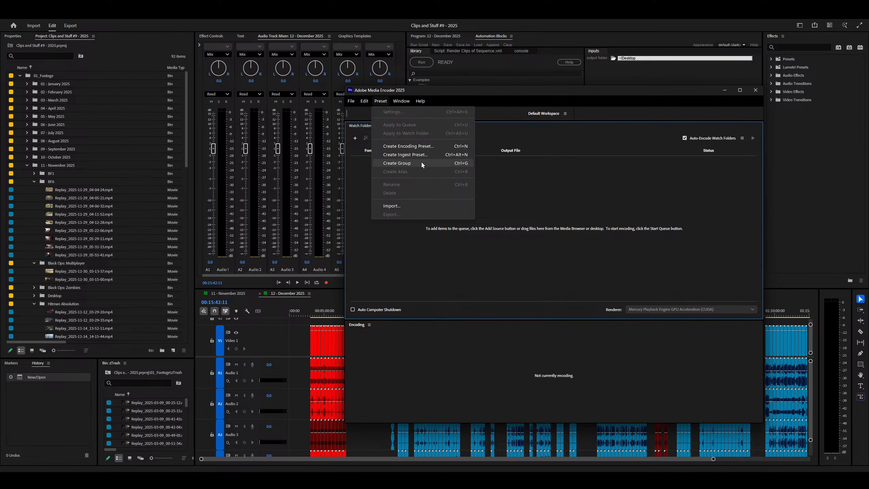
left_click(444, 148)
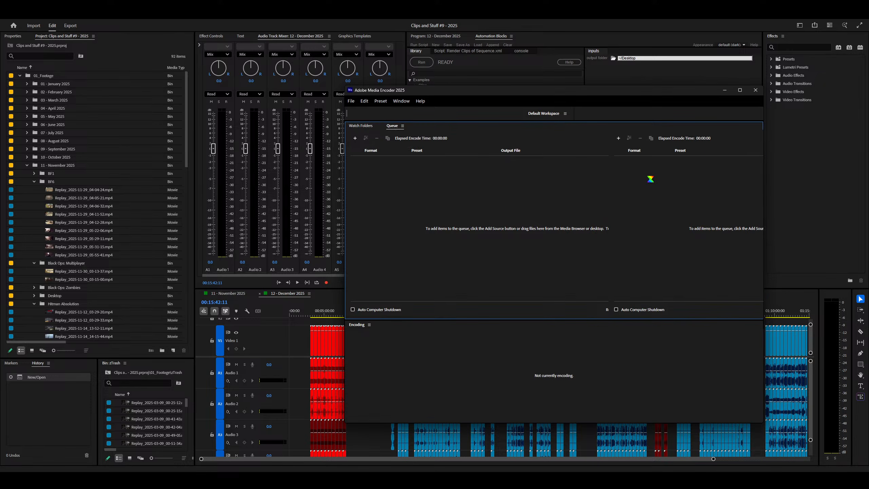
left_click(335, 48)
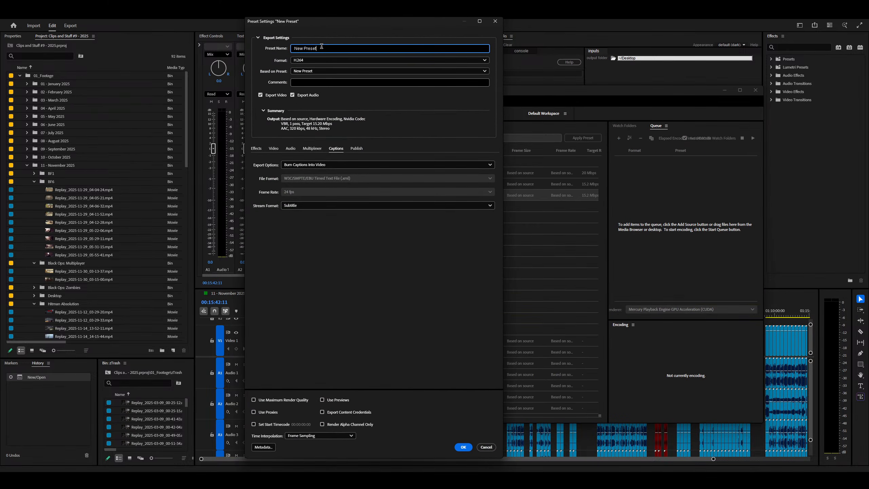
left_click_drag(359, 50, 211, 39)
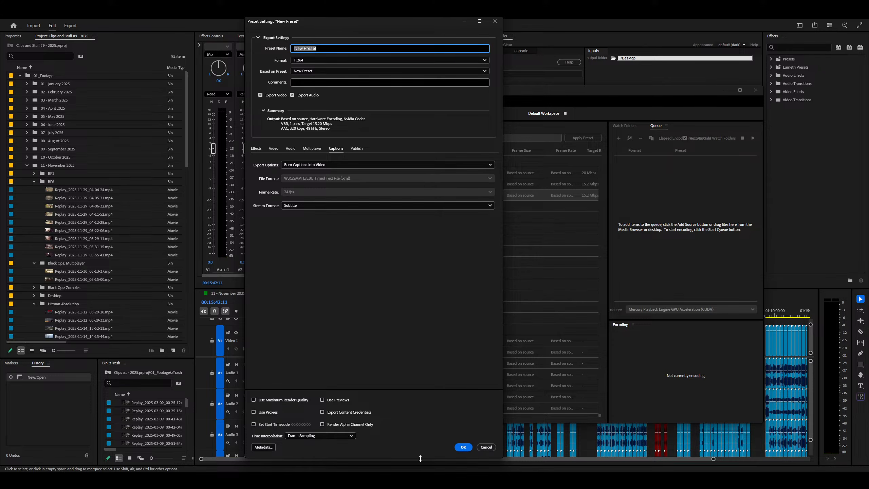
left_click(723, 280)
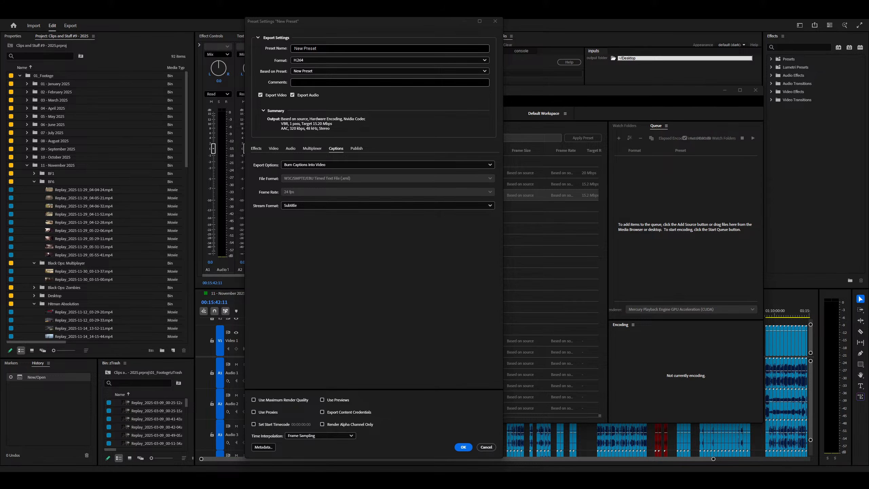
key("alt+Tab")
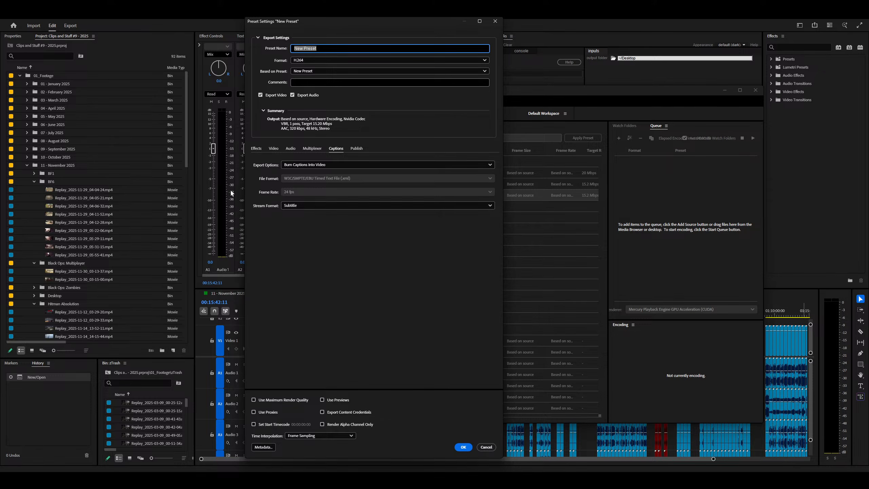
Step: Set the new preset's format to QuickTime and base it on the Apple ProRes 422 preset
left_click(305, 60)
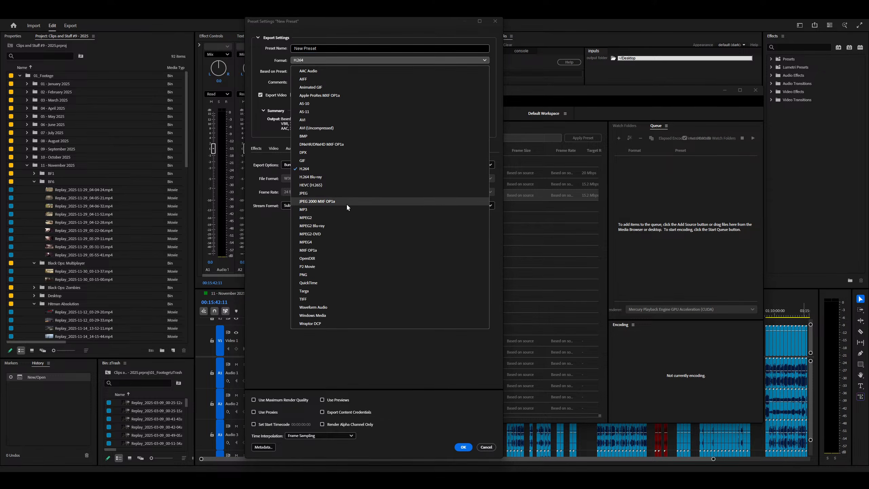
left_click(313, 287)
left_click(329, 71)
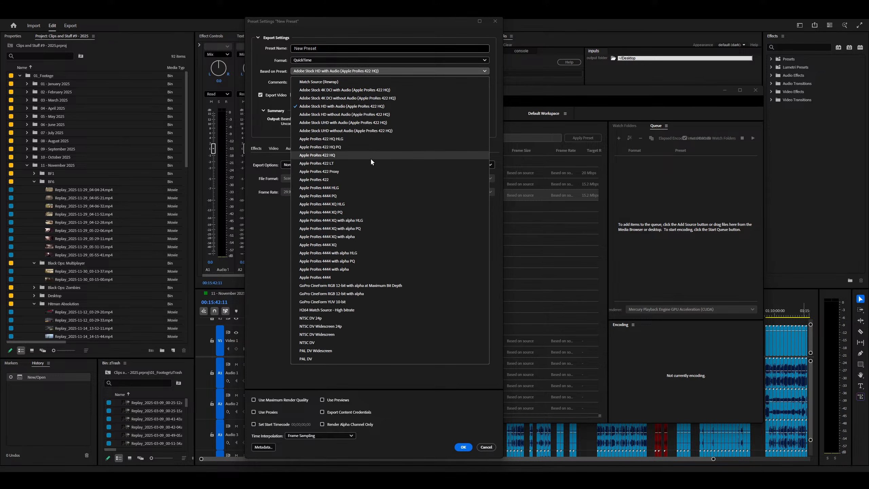
left_click(347, 179)
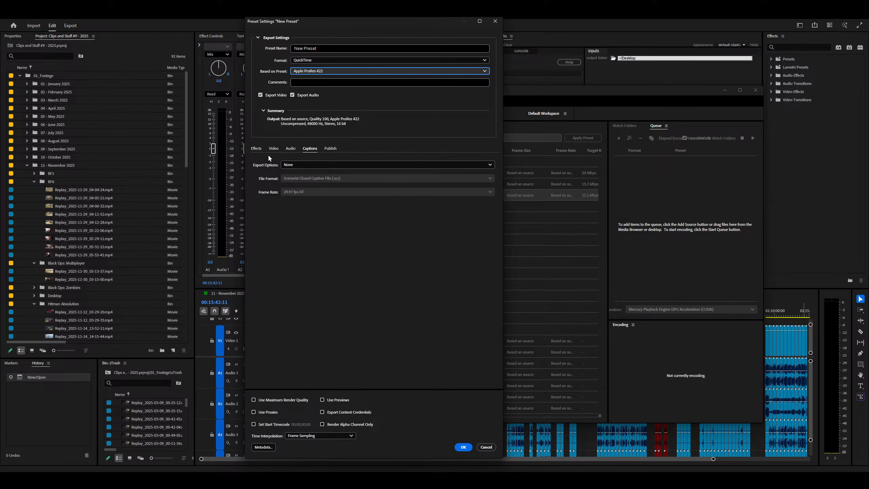
Step: Check the preset's caption export options and look through its effects settings, from Tone Mapping to Loudness Normalization
left_click(297, 165)
left_click(305, 225)
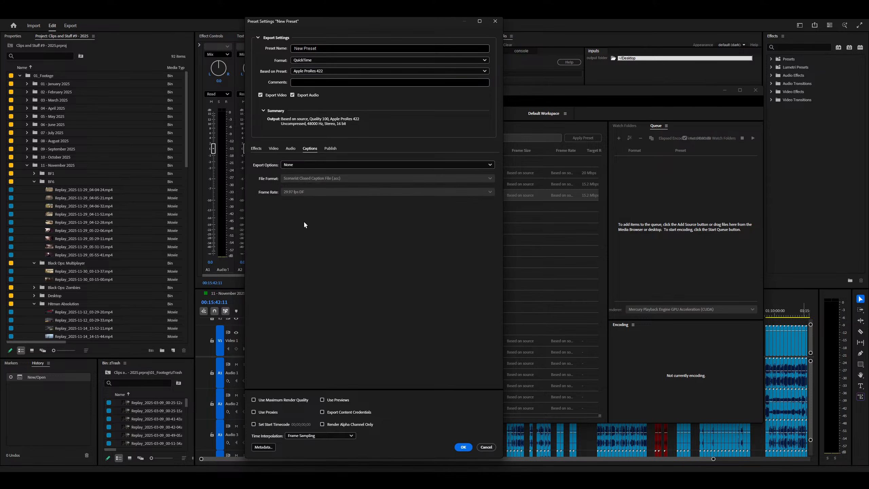
left_click(256, 150)
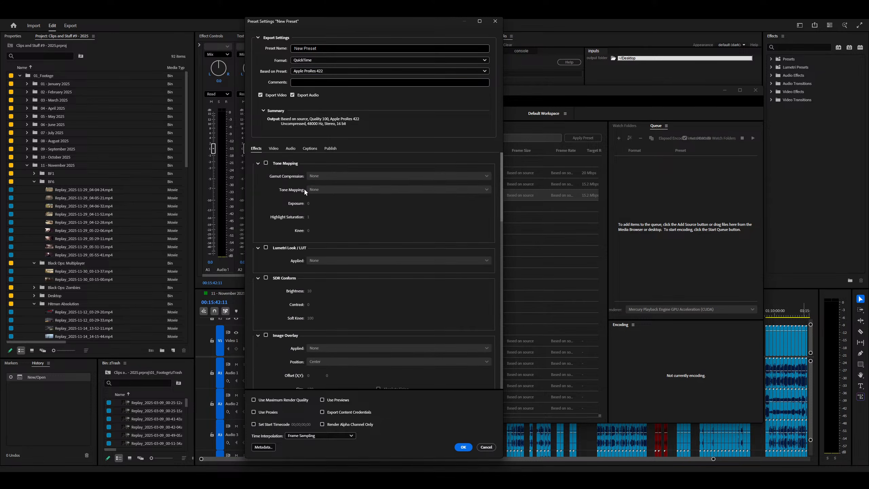
scroll(293, 233, "down", 5)
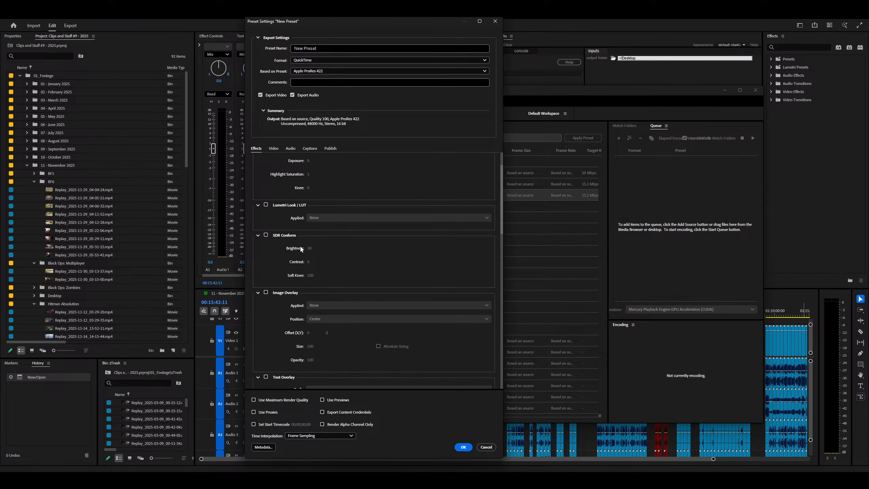
scroll(299, 253, "down", 10)
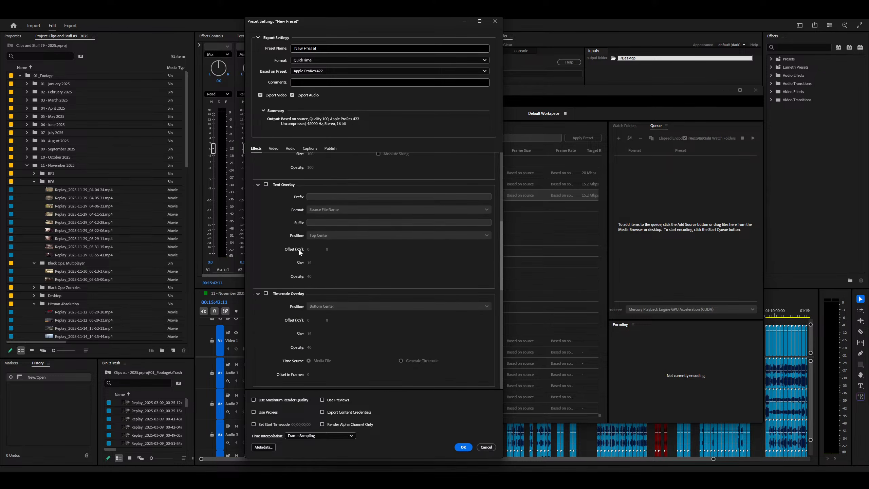
scroll(298, 252, "down", 10)
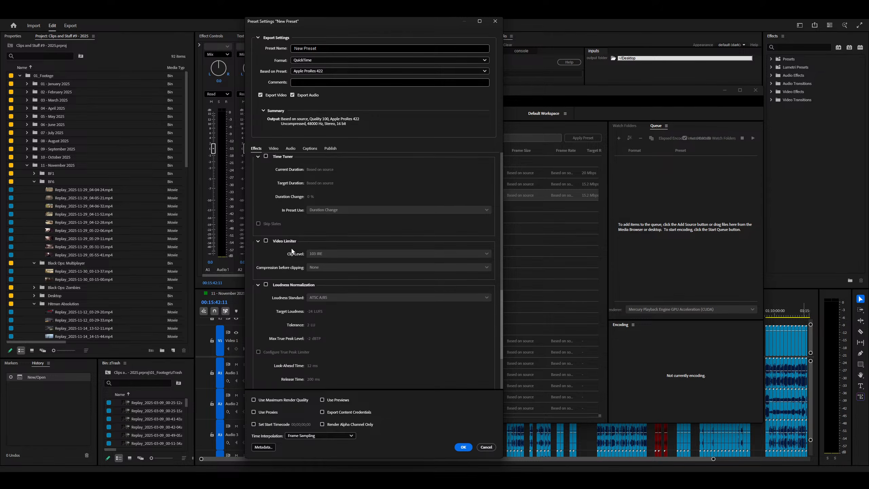
scroll(292, 251, "down", 3)
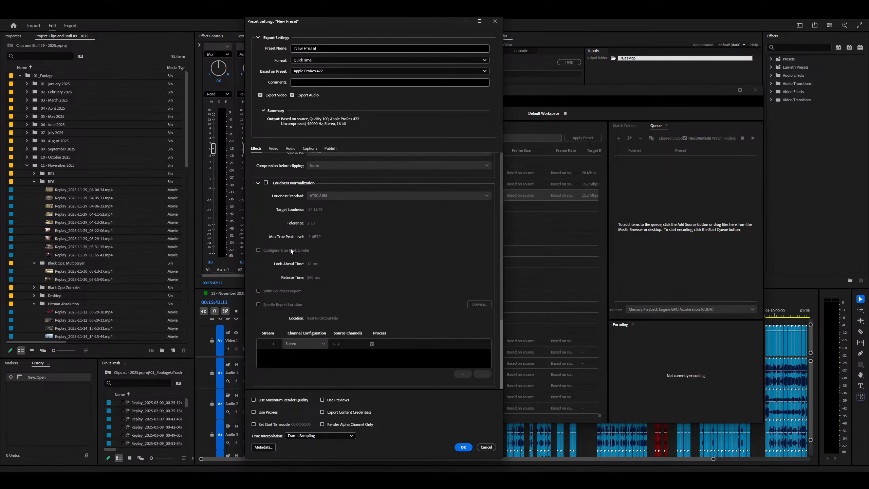
scroll(290, 248, "up", 15)
Step: Disable Render at Maximum Depth in the preset's video settings and set the depth to 8-bpc
left_click(273, 149)
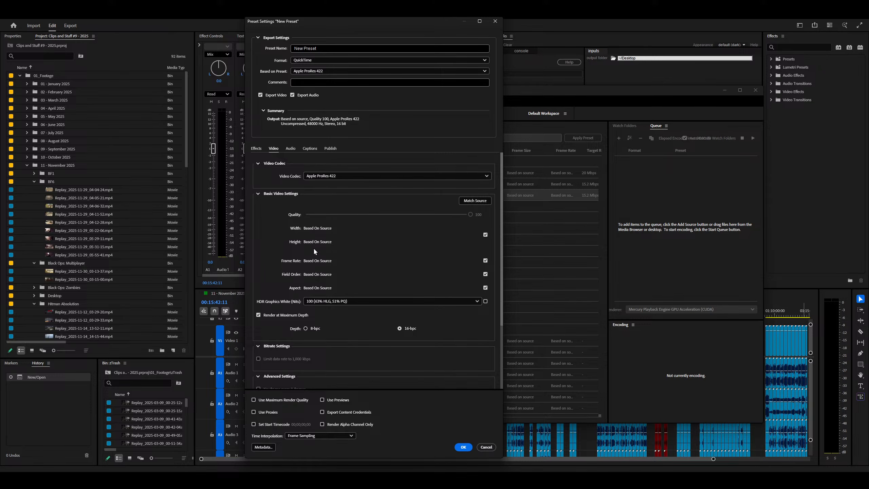
left_click(270, 315)
scroll(279, 281, "down", 1)
scroll(279, 280, "down", 1)
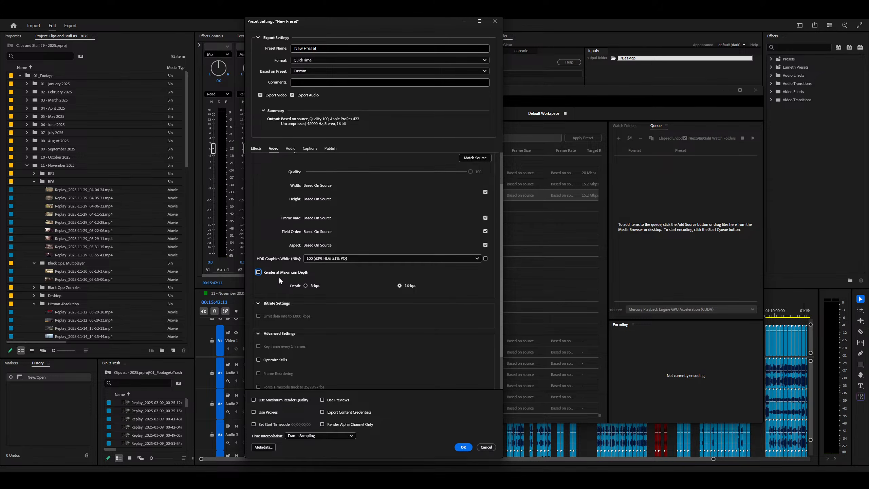
left_click(318, 285)
scroll(260, 299, "down", 1)
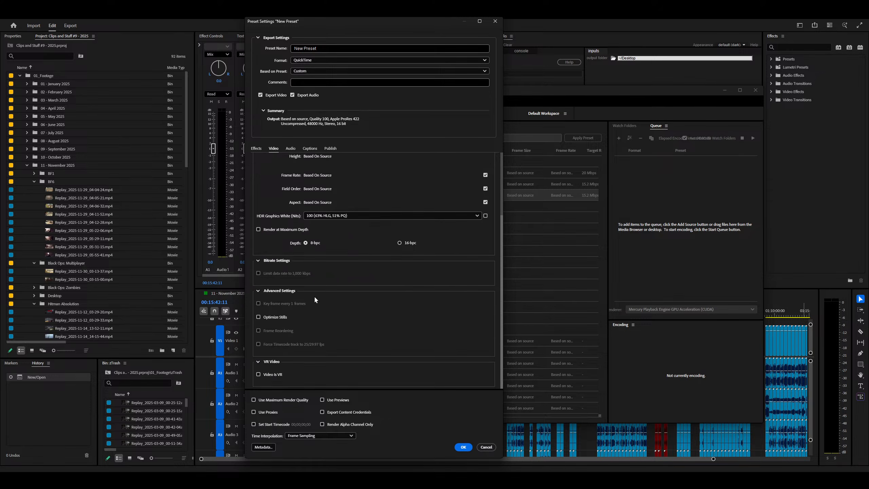
scroll(297, 371, "down", 1)
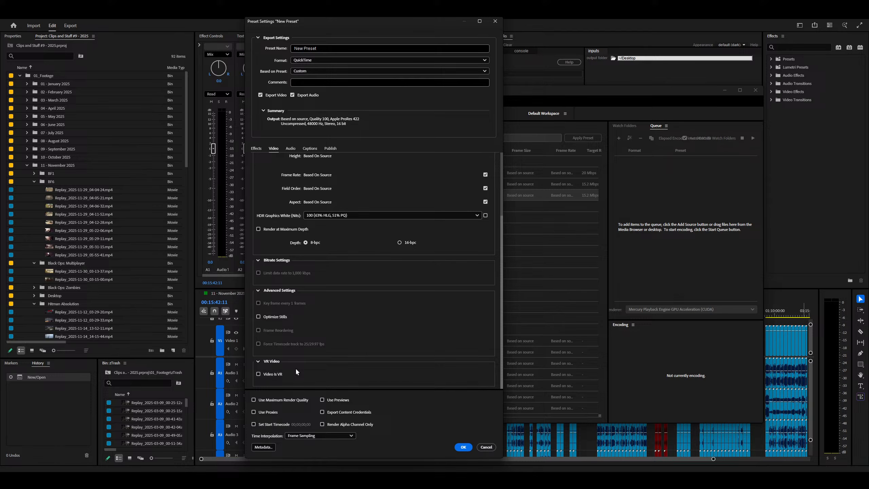
Step: Enable Use Previews for the preset and check its audio and caption settings before returning to the video settings
left_click(332, 398)
scroll(339, 313, "up", 3)
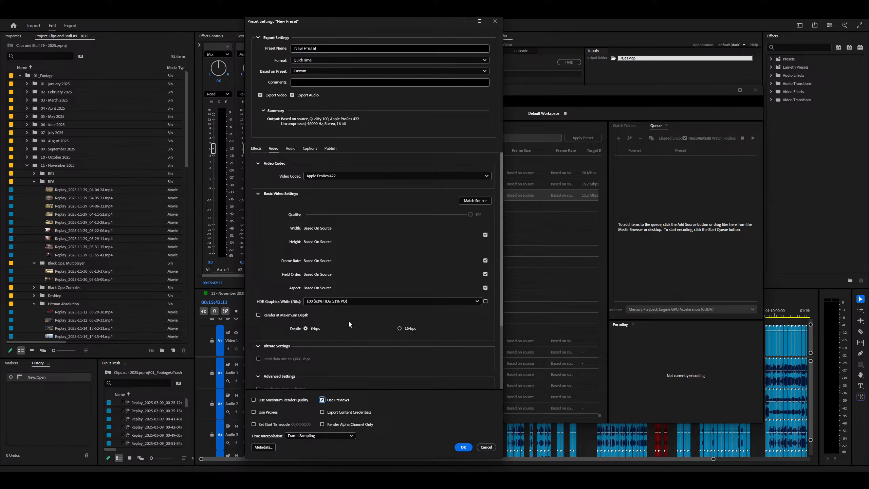
left_click(291, 149)
left_click(310, 148)
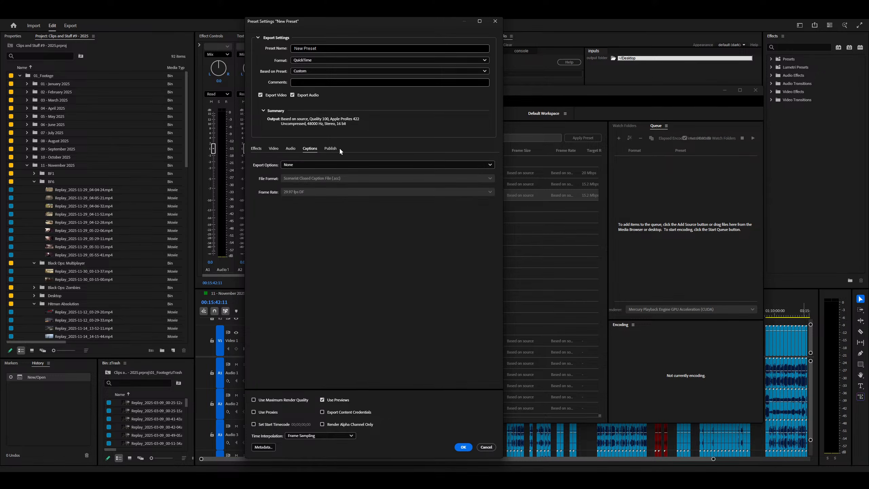
left_click(274, 148)
Step: Replace the preset's default name with 422 ProRes
left_click(324, 50)
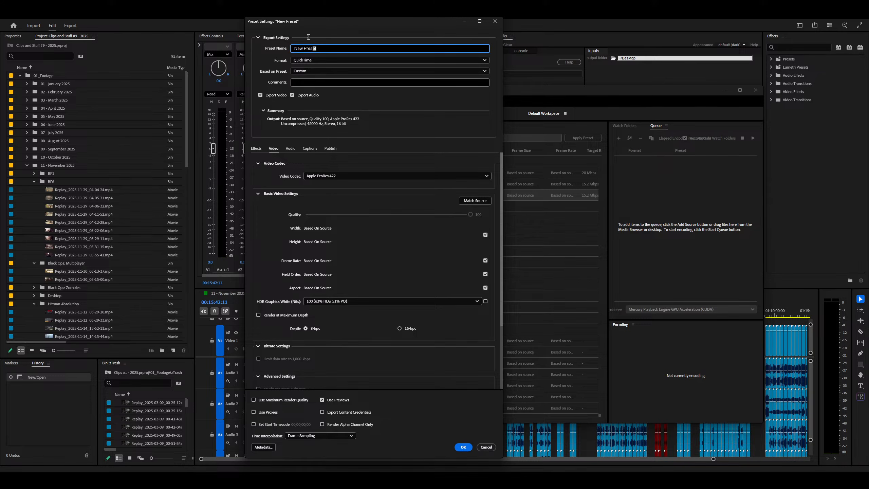
type("422")
type("Pr")
type("oRes")
Step: Switch to YouTube Music and look through the home page's Quick picks, mixes and library playlists
key("alt+Tab")
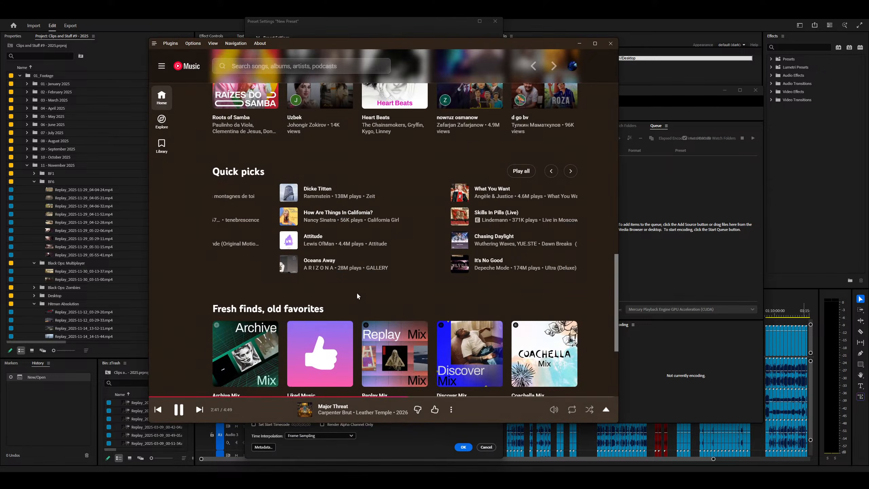
scroll(356, 293, "up", 10)
scroll(351, 295, "down", 15)
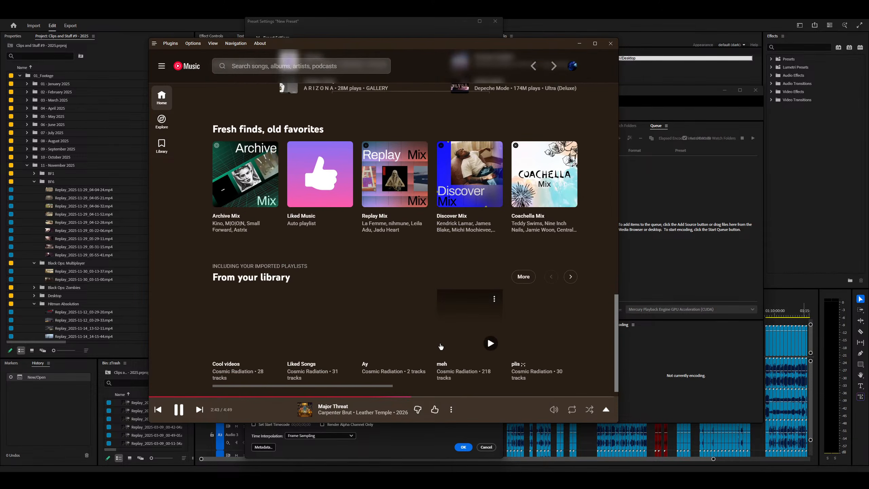
scroll(440, 342, "up", 8)
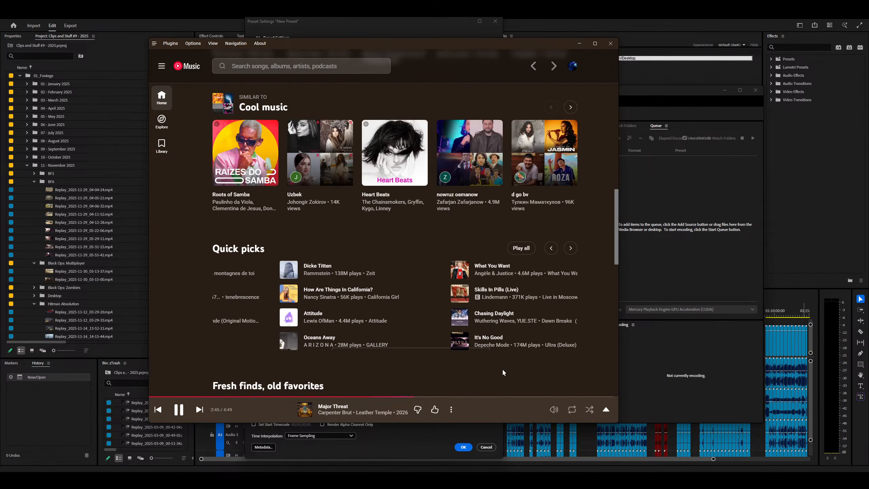
scroll(469, 347, "down", 3)
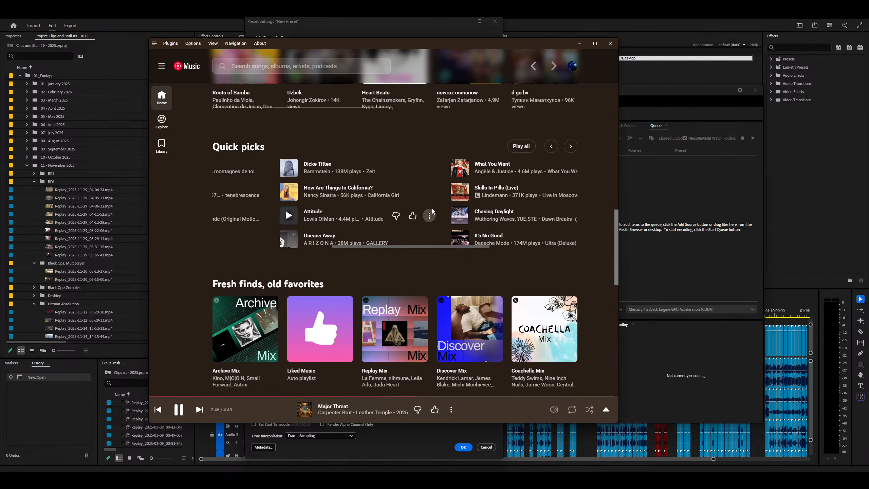
Step: Open the full player view for the current song, lower the volume to 60%, and return to the preset settings
left_click(516, 419)
scroll(515, 419, "down", 3)
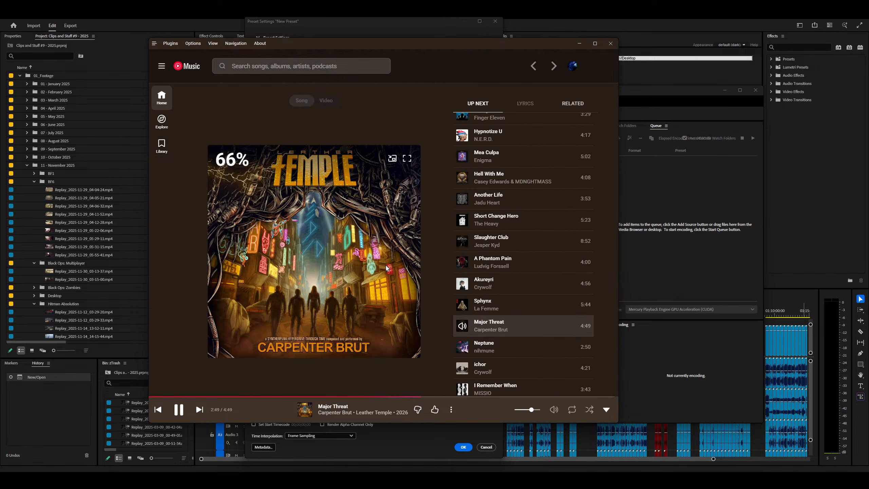
scroll(349, 242, "down", 2)
scroll(455, 245, "down", 3)
scroll(349, 242, "down", 2)
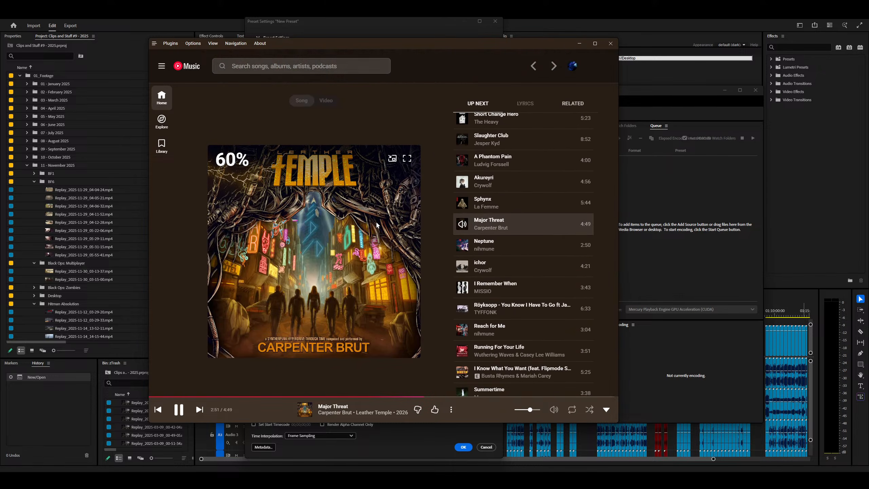
left_click(579, 43)
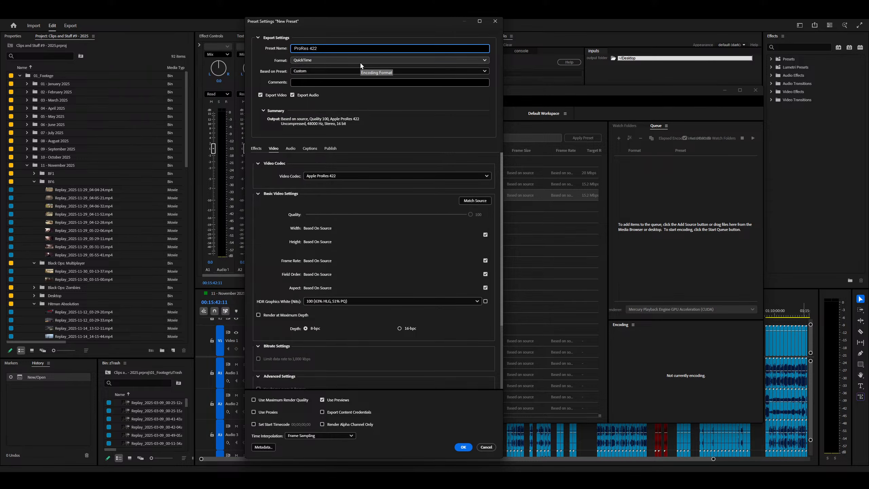
Step: Prefix the preset's name with "Quick:" and enter the comment "Use this preset to export ProRes 422 sequences out with just 1-click"
type("Quick:")
left_click(311, 82)
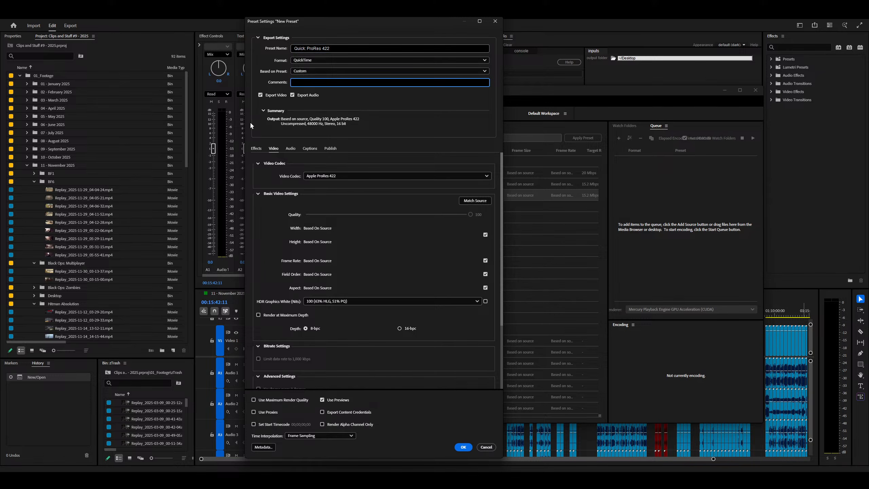
type("Use this pres")
type("et to quickly")
key("BackSpace")
key("BackSpace")
key("BackSpace")
key("BackSpace")
key("BackSpace")
key("BackSpace")
key("BackSpace")
type("export")
type(" files out with just")
type(" 1 ")
type("click")
key("BackSpace")
key("BackSpace")
key("BackSpace")
key("BackSpace")
key("BackSpace")
key("BackSpace")
type("ProRes 422 sequences")
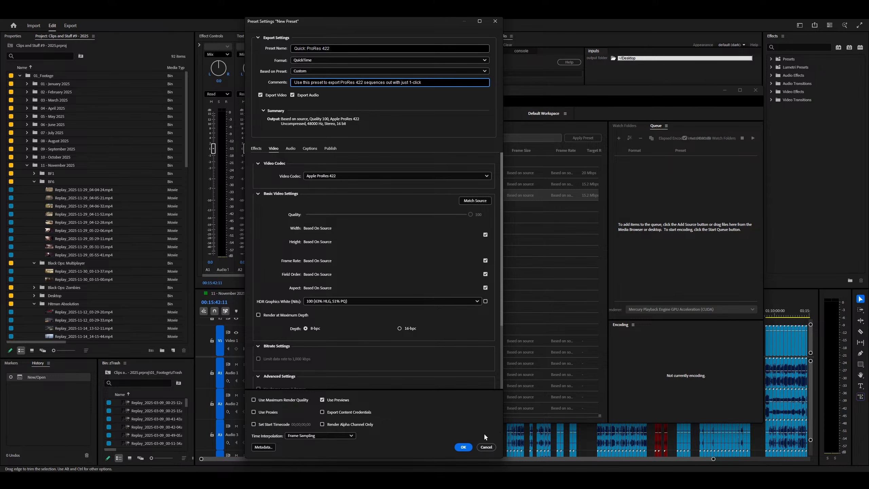
Step: Check the preset's audio settings, including the output channel and sample size choices
left_click(298, 148)
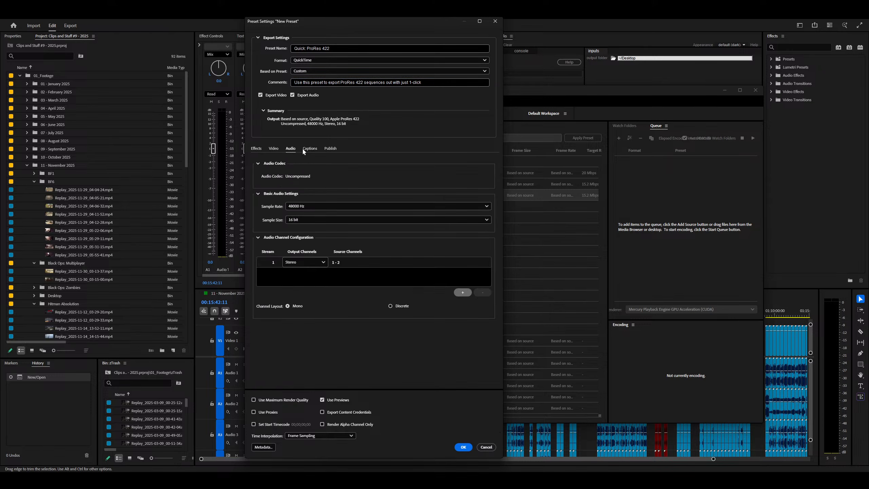
left_click(308, 264)
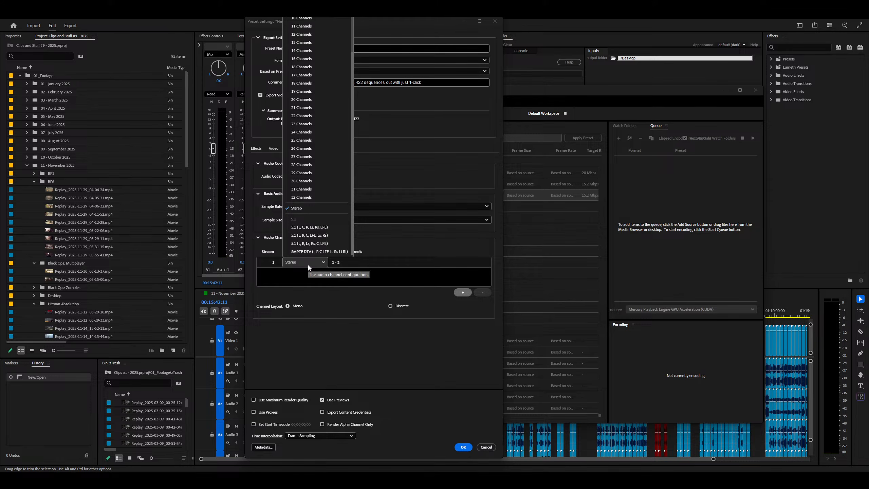
left_click(347, 326)
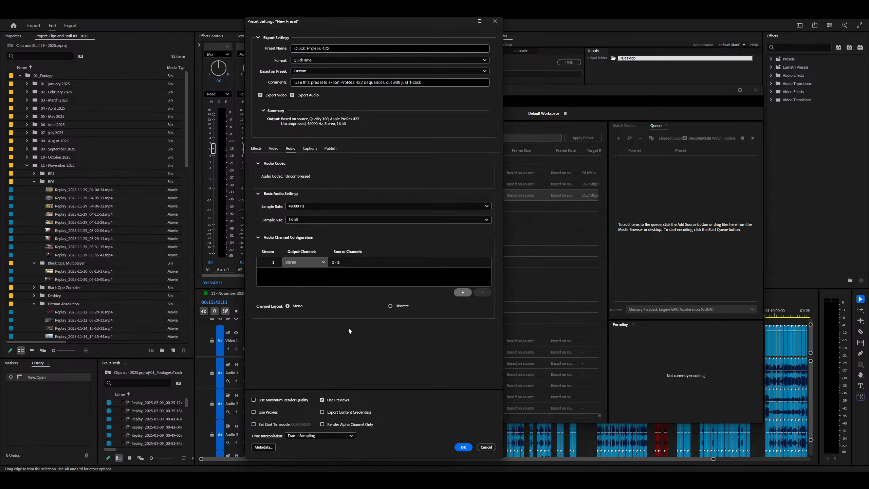
left_click(302, 221)
left_click(378, 379)
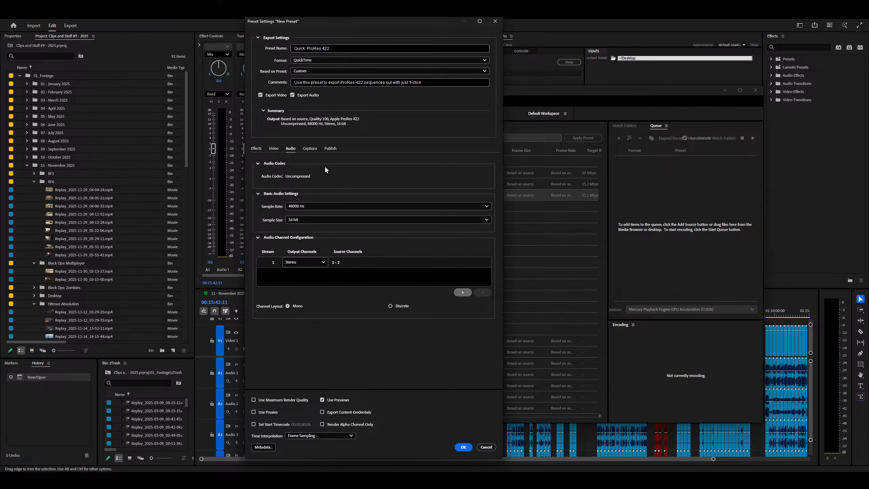
Step: Look through the preset's publishing destinations, including TikTok, Vimeo, YouTube and Behance, and save the preset
left_click(332, 148)
scroll(265, 243, "down", 10)
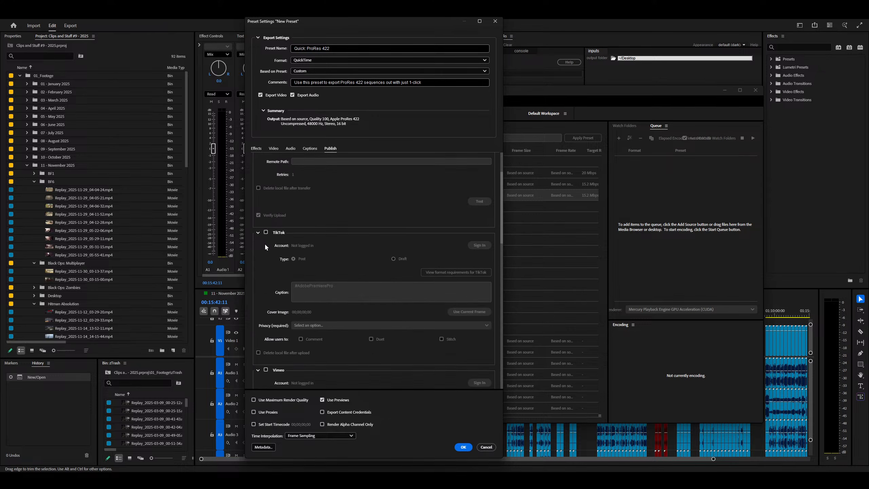
scroll(265, 246, "down", 10)
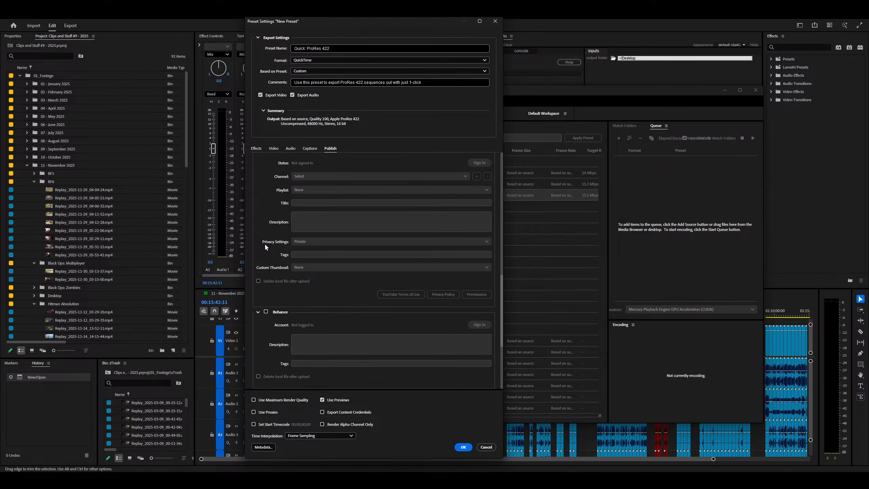
scroll(275, 300, "up", 8)
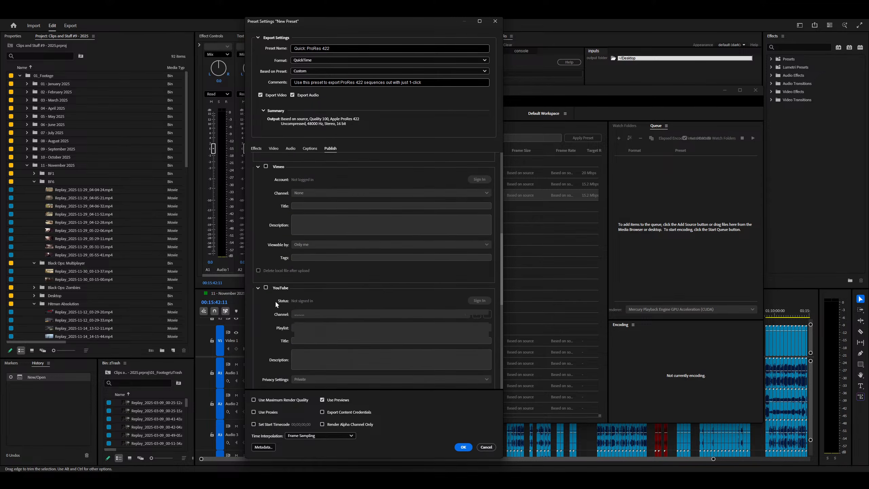
left_click(463, 447)
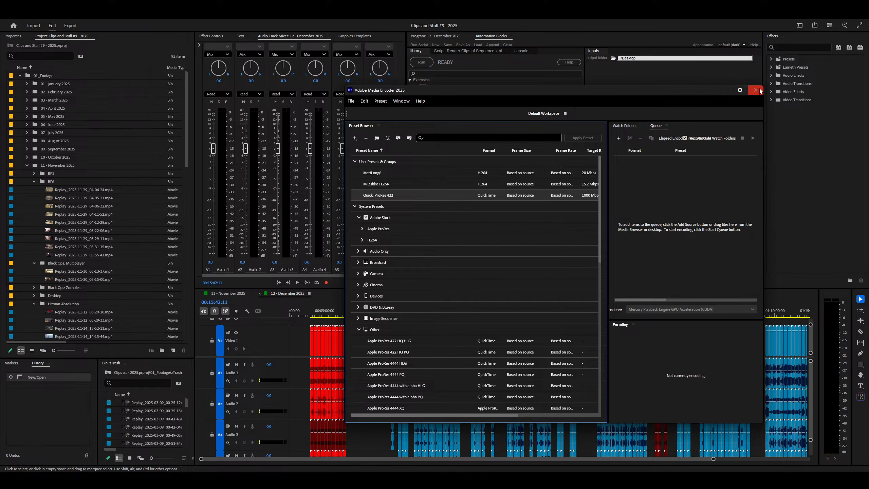
Step: Switch back to Premiere Pro and make a subsequence from the three adjoining Replay_2025-12-07 clips around 00:16:09:00 in 12 - December 2025
left_click(809, 239)
left_click(388, 329)
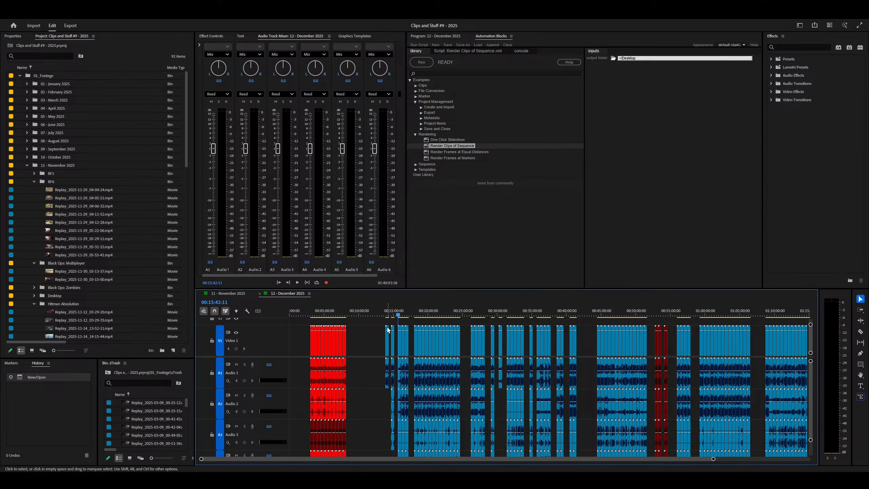
key("equal")
key("equal")
key("equal")
key("equal")
key("equal")
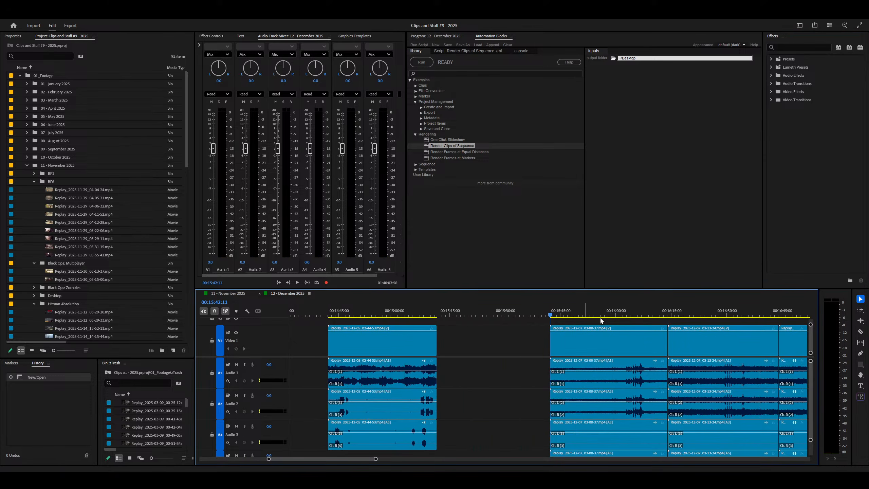
left_click(650, 312)
key("minus")
scroll(647, 322, "down", 1)
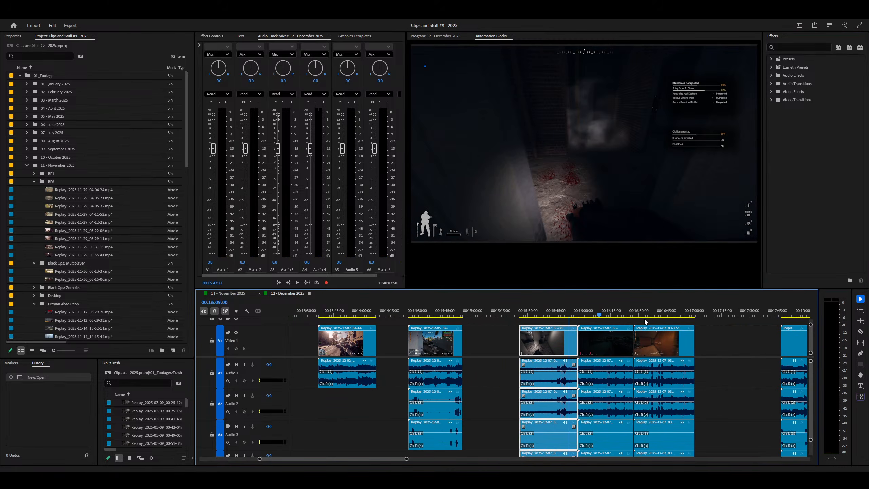
left_click_drag(727, 337, 125, 348)
Step: Open the new subsequence from the project bin and place its playhead at 00:00:06:20
double_click(52, 335)
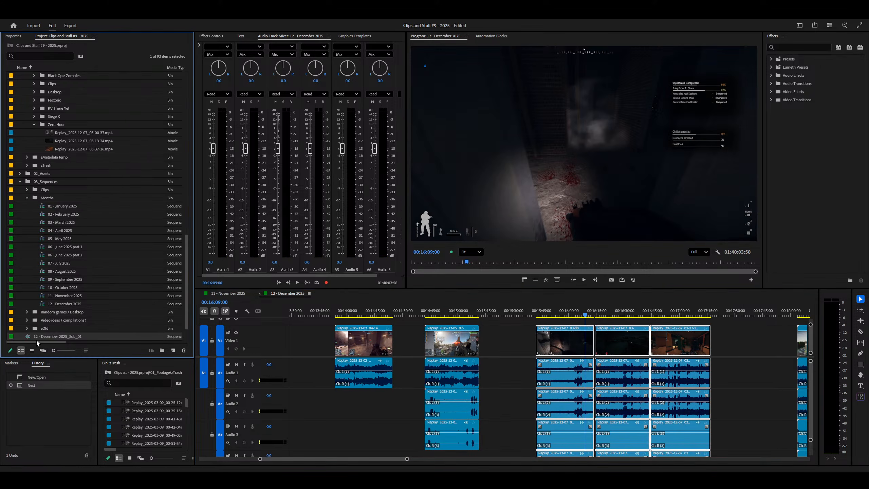
key("minus")
left_click_drag(305, 315, 299, 315)
key("equal")
key("equal")
key("equal")
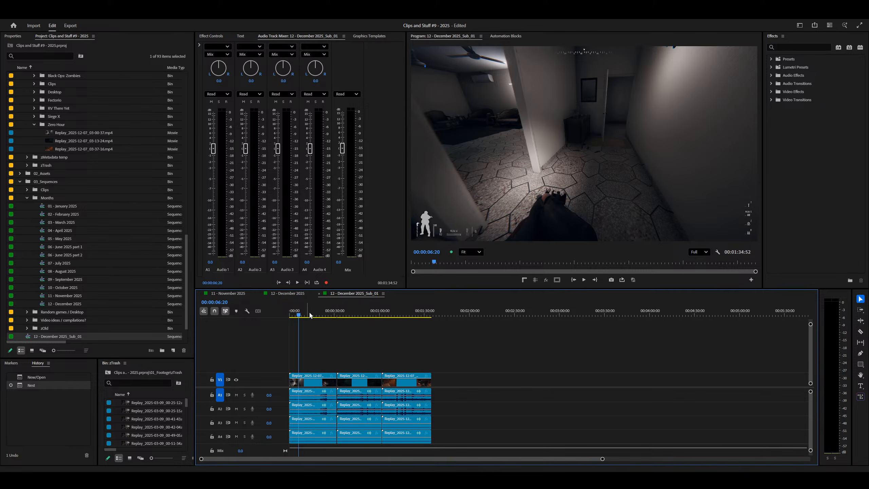
key("minus")
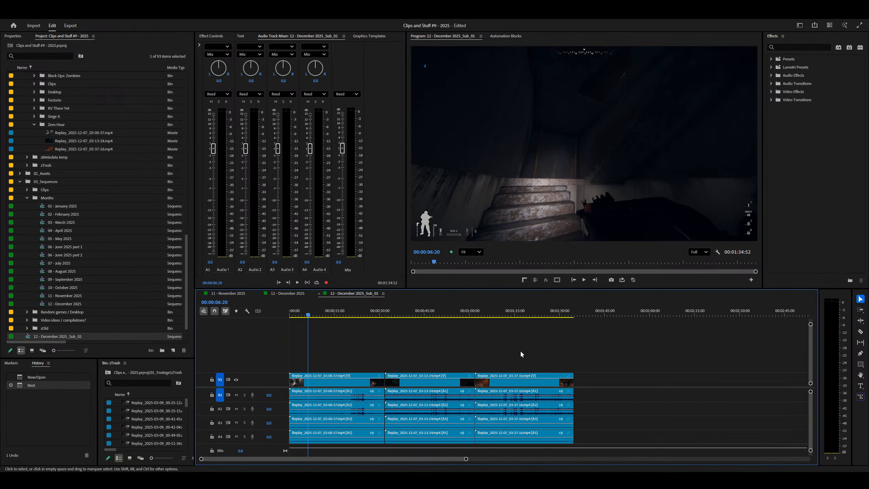
Step: Review and confirm the subsequence's settings with the Apple ProRes 422 preview codec, and render its video previews
key("ctrl+alt+k")
key("Escape")
key("ctrl+alt+s")
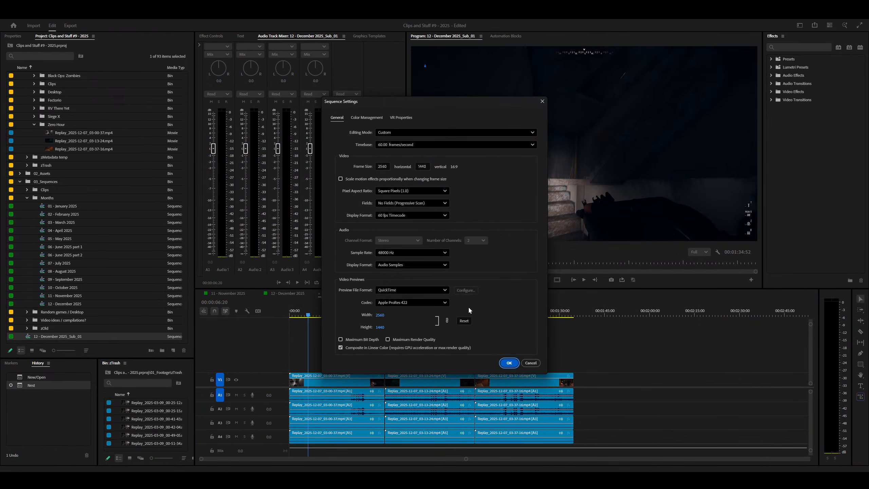
left_click(510, 362)
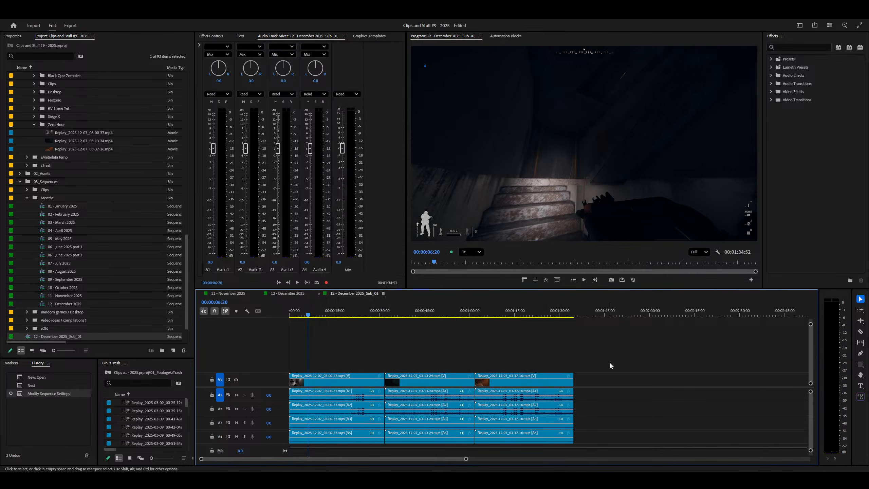
key("Return")
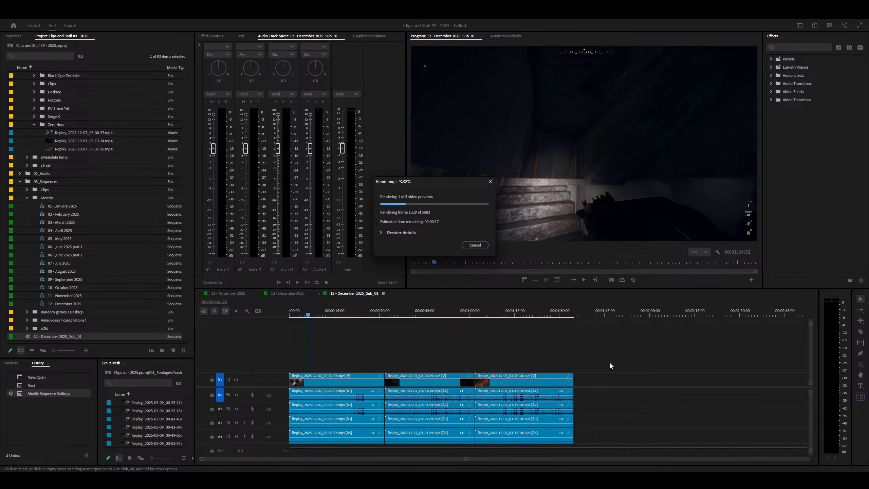
Step: Open the Clock app for timing, and check the preview render's elapsed time in its render details
key("super")
type("clock")
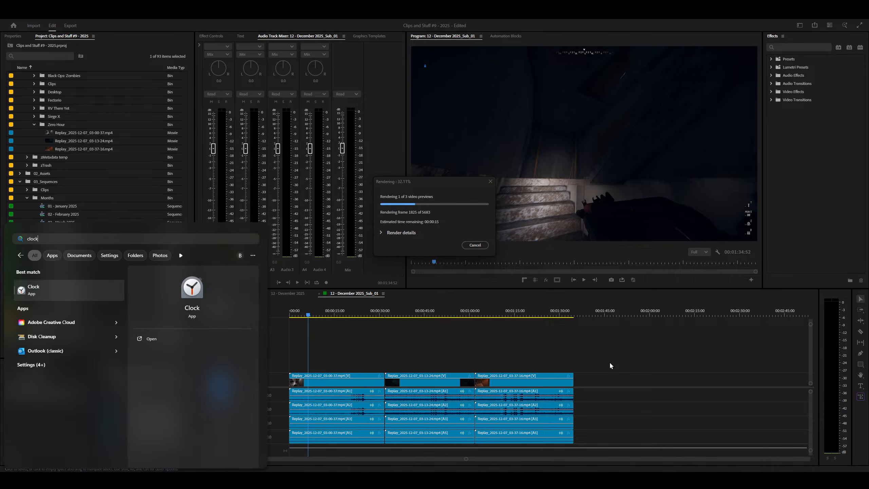
key("Return")
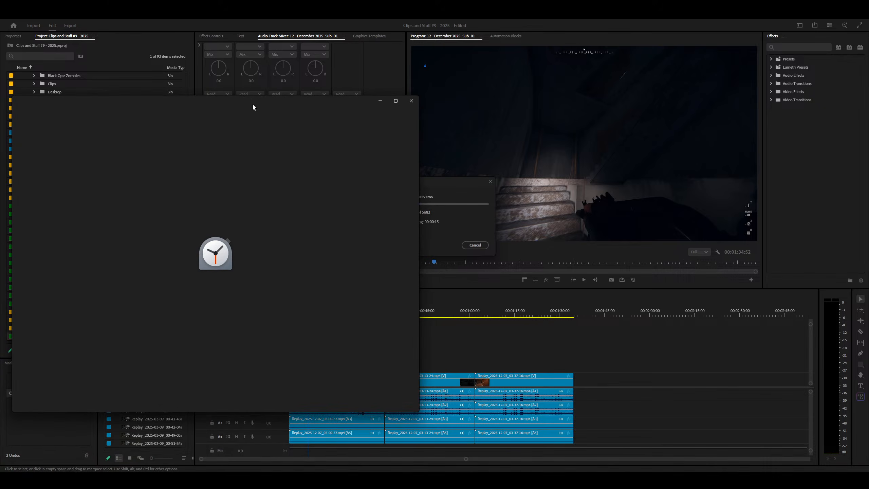
left_click_drag(248, 105, 190, 63)
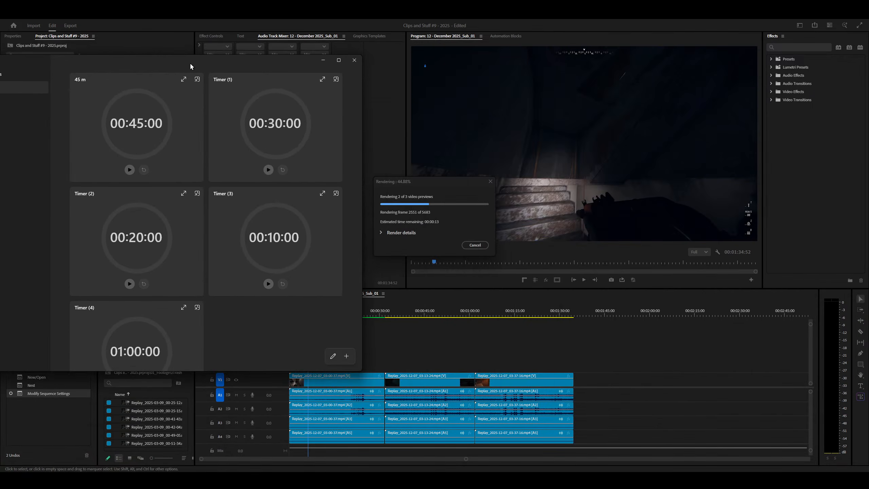
left_click(384, 232)
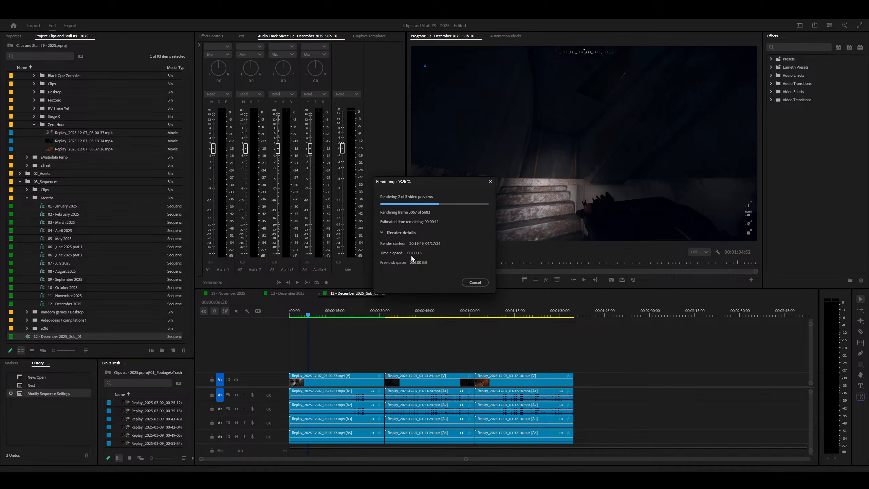
key("alt+Tab")
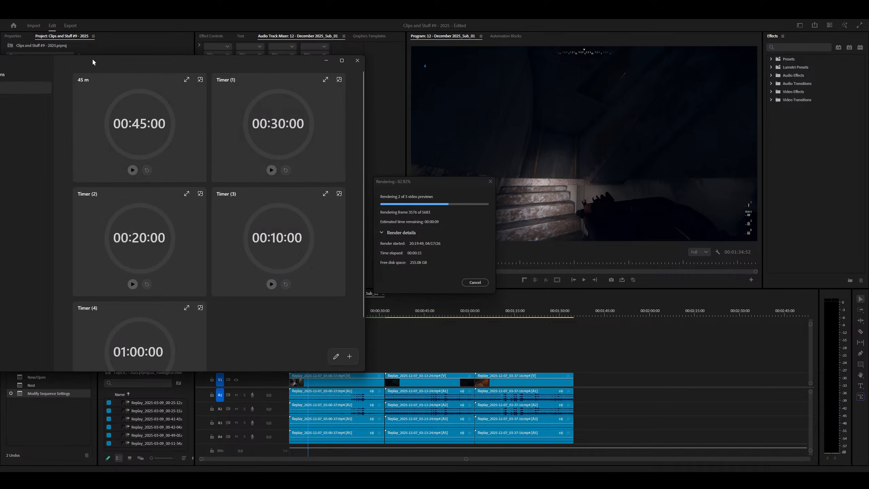
left_click_drag(93, 58, 170, 58)
left_click(117, 113)
left_click(404, 59)
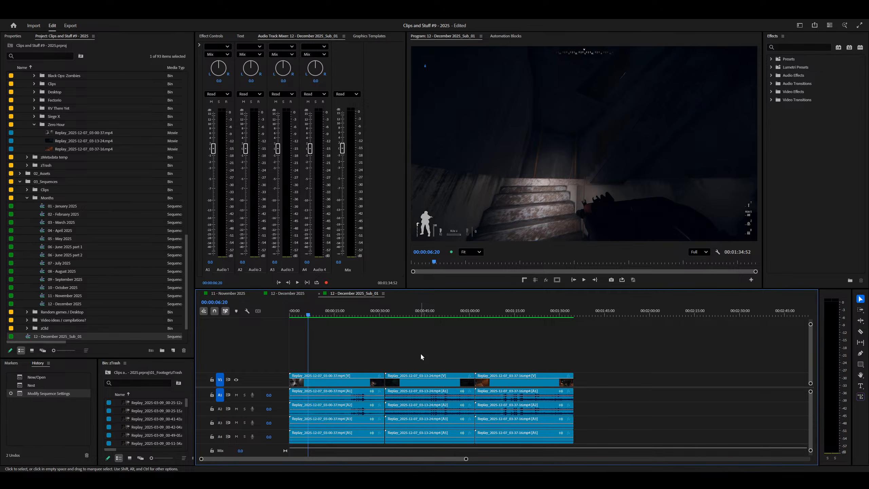
Step: Switch to Media Encoder, widen its window to read the Quick: ProRes 422 preset's details, and return to Premiere Pro
key("alt+Tab")
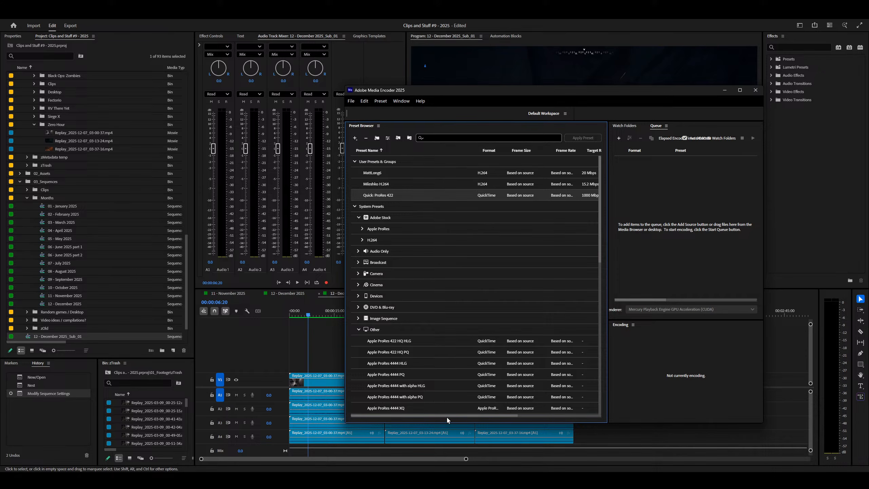
mouse_move(563, 197)
left_click_drag(344, 129, 171, 129)
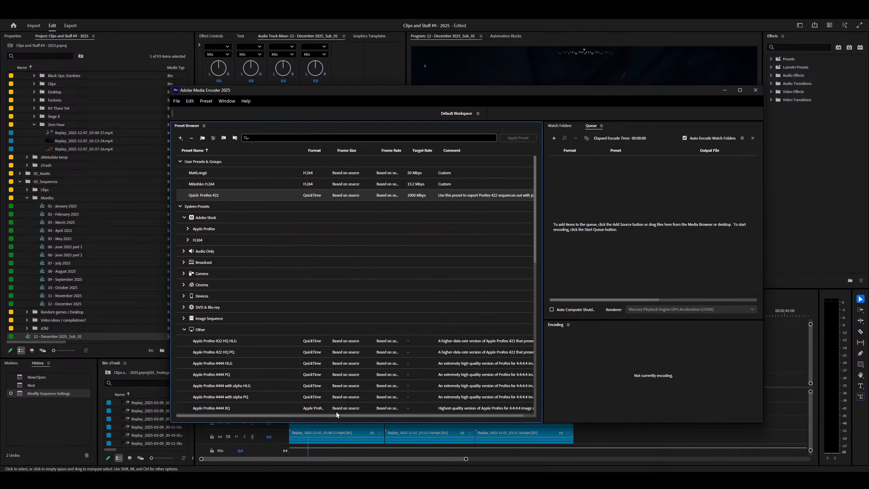
left_click(725, 94)
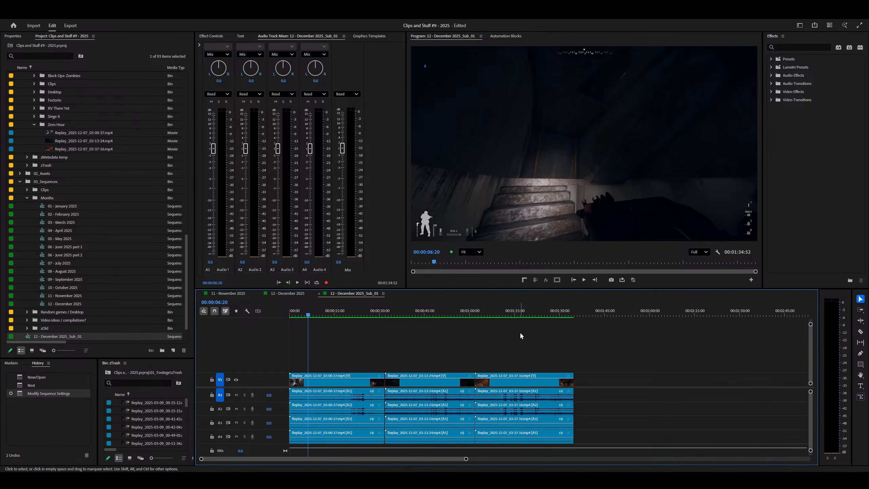
Step: Scrub through the subsequence's rendered previews up to its end at 00:01:34:52 and return the playhead to the start
left_click_drag(545, 319, 302, 315)
left_click_drag(617, 313, 540, 313)
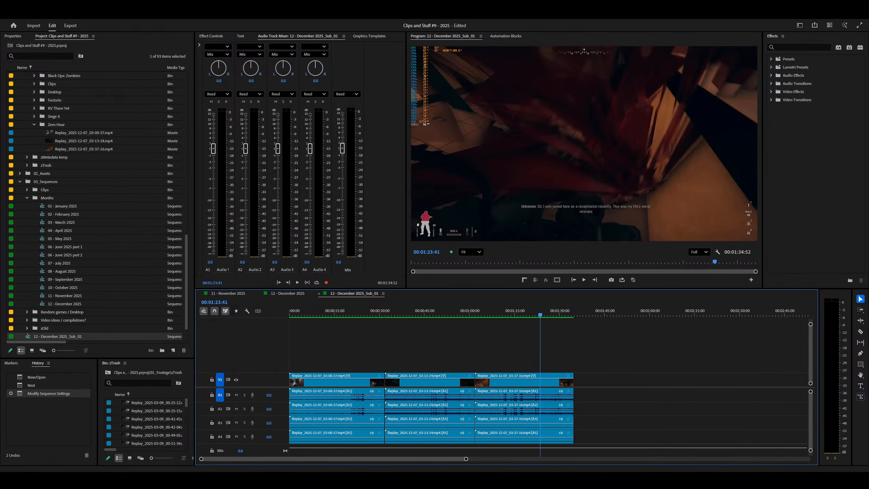
key("equal")
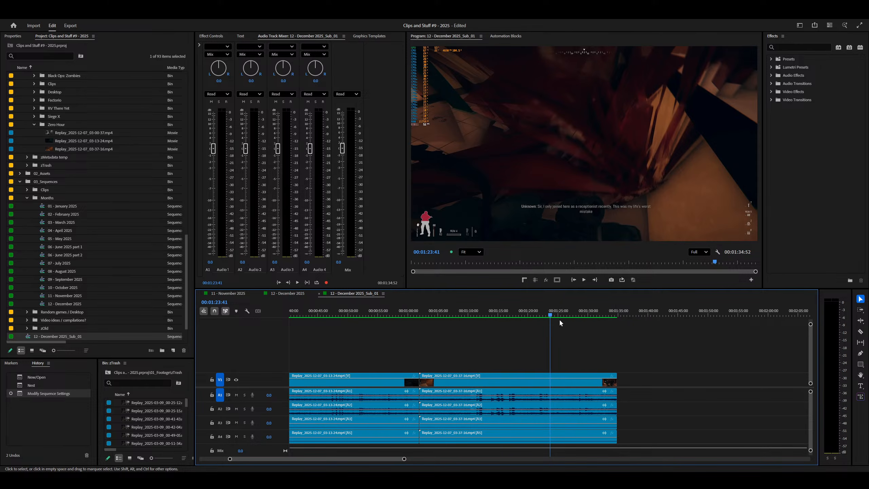
left_click_drag(598, 315, 617, 310)
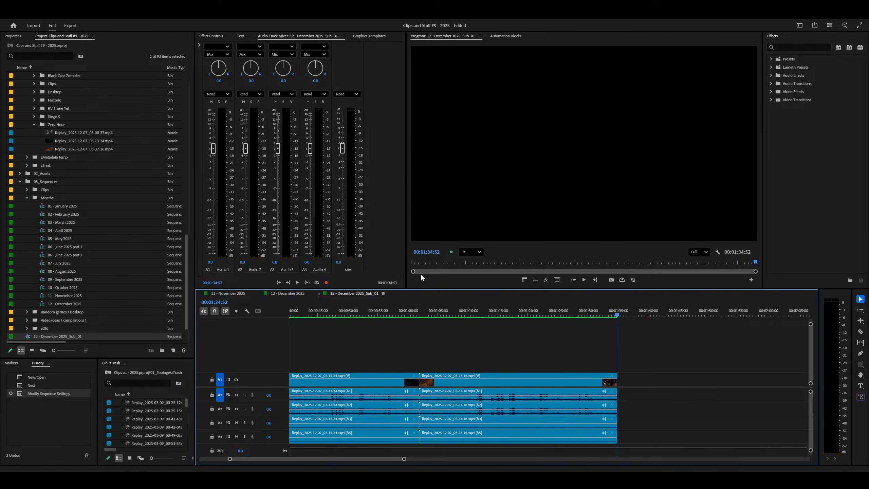
key("backslash")
key("Home")
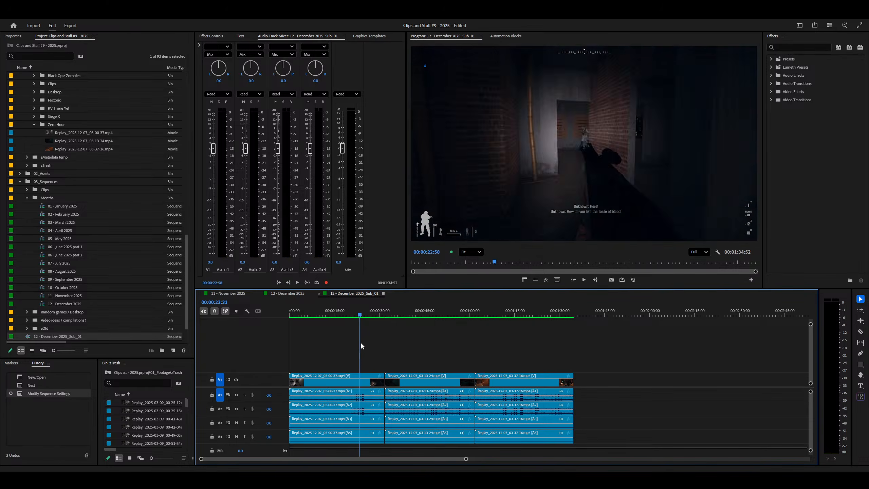
left_click_drag(239, 364, 224, 378)
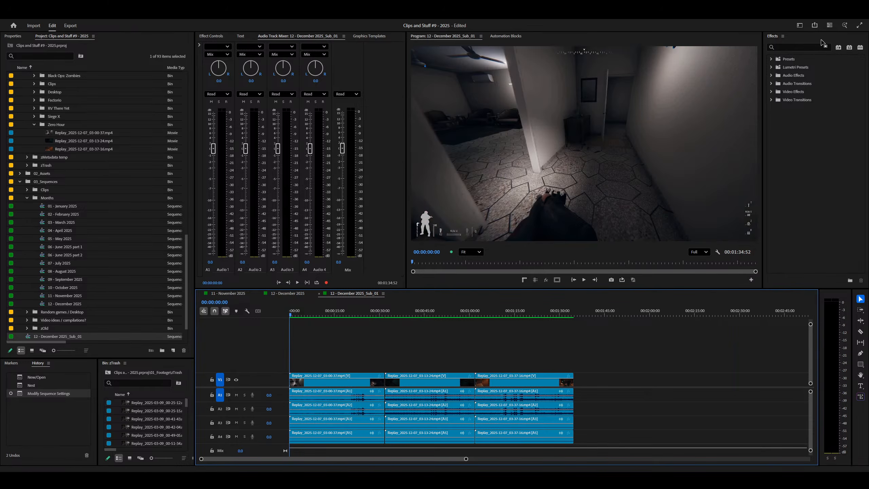
Step: Quick-export the subsequence as a MOV with the Match sequence preview settings preset
left_click(814, 25)
left_click(770, 83)
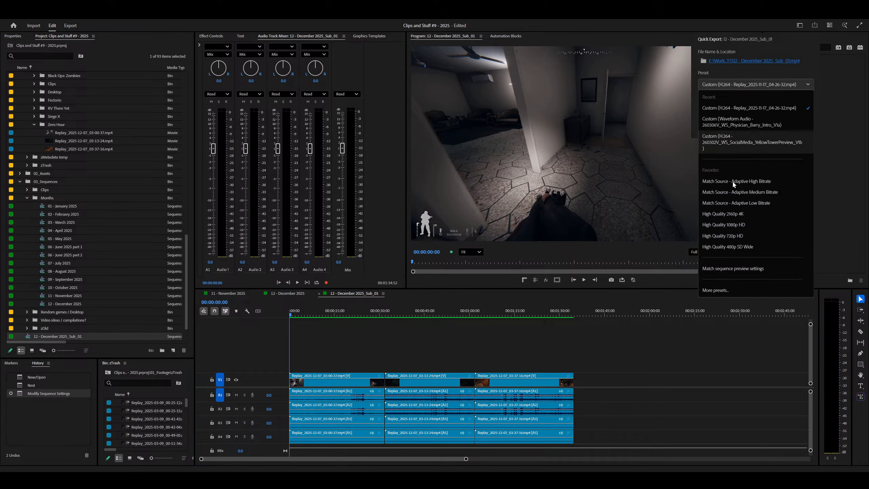
left_click(743, 269)
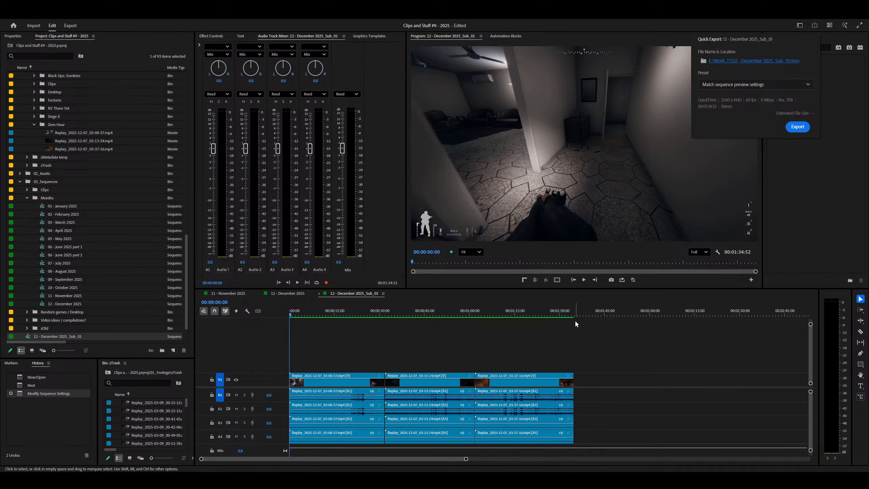
left_click(802, 130)
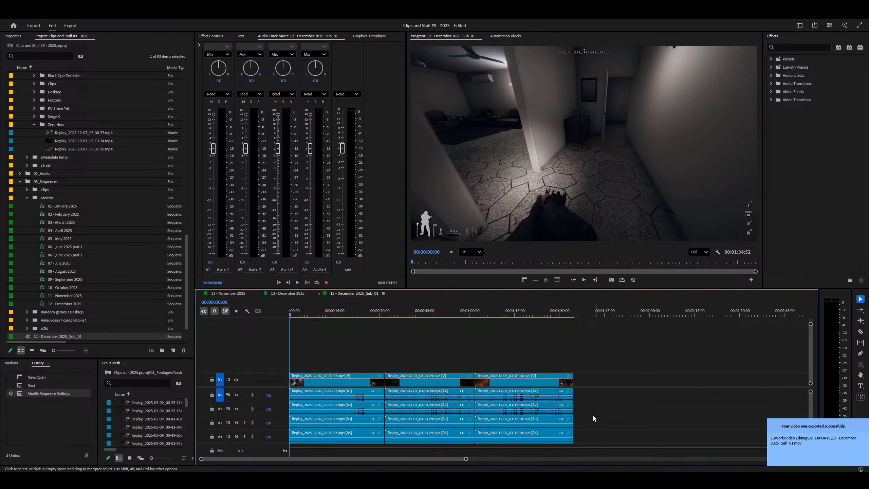
Step: Open Task Manager's performance graphs and examine the activity of Disk 0 (E:), Disk 1 (H:), the CPU and the GPU during the export
key("super+e")
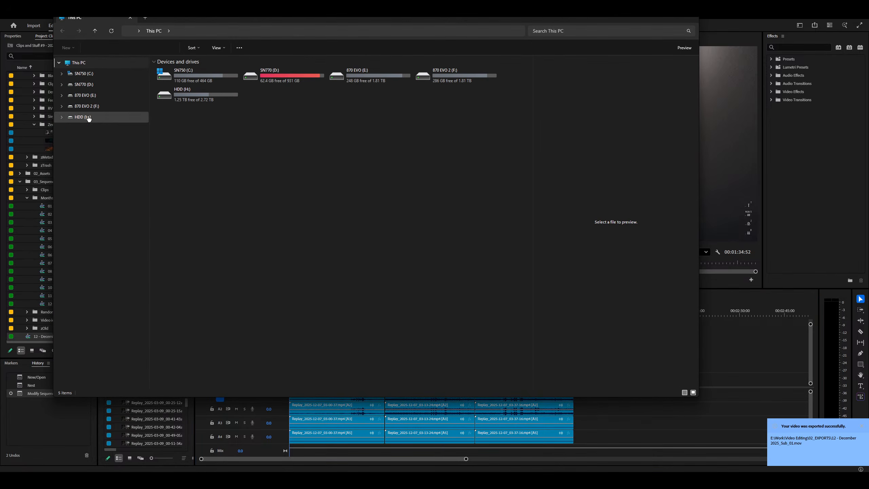
left_click(662, 19)
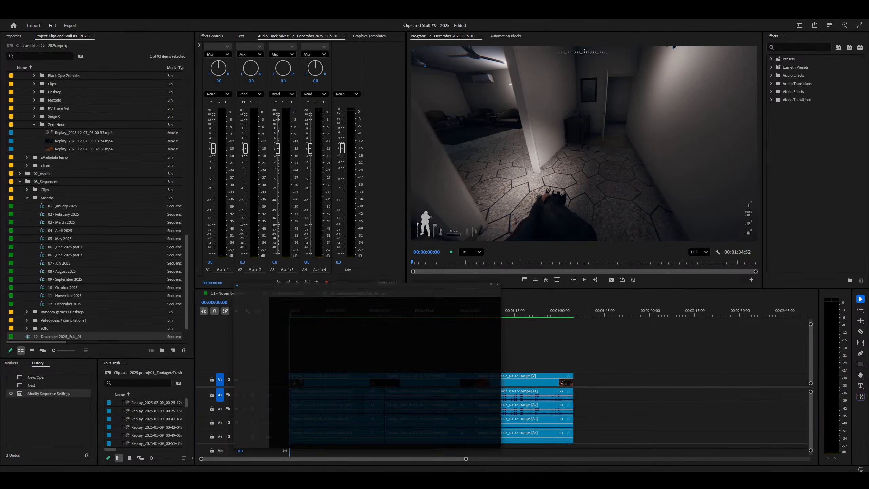
key("ctrl+shift+Escape")
left_click(78, 96)
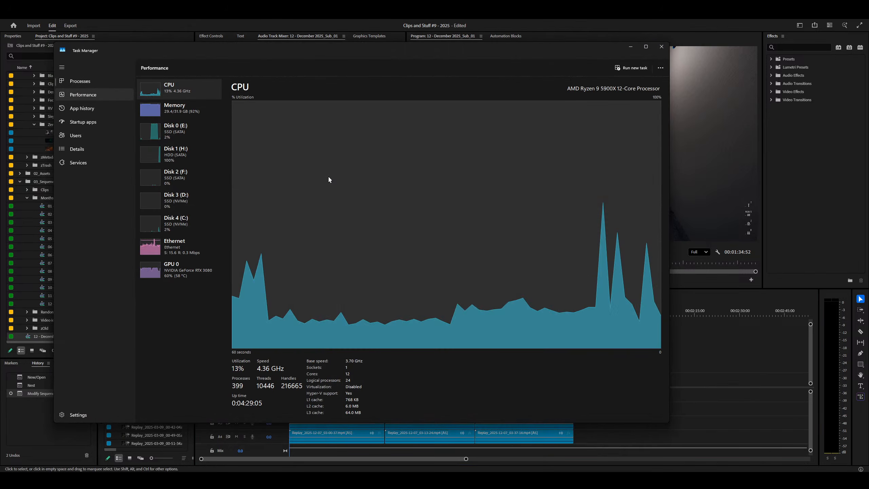
left_click(175, 127)
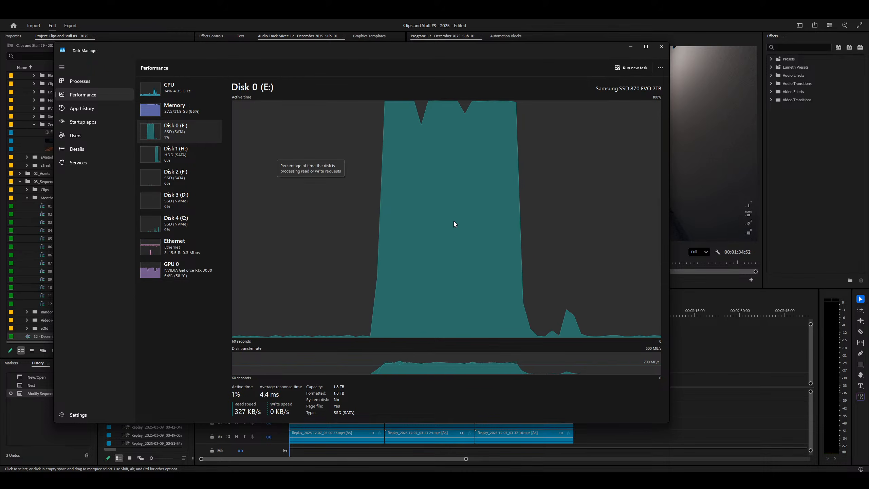
left_click(160, 90)
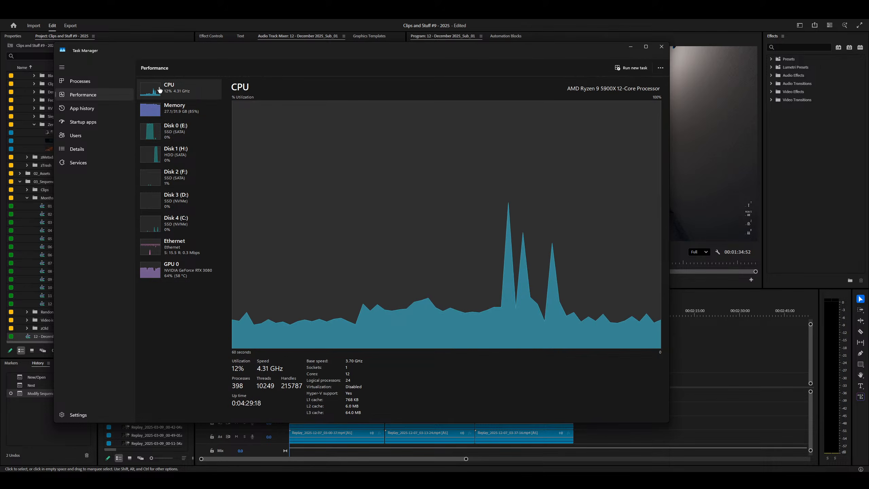
left_click(154, 280)
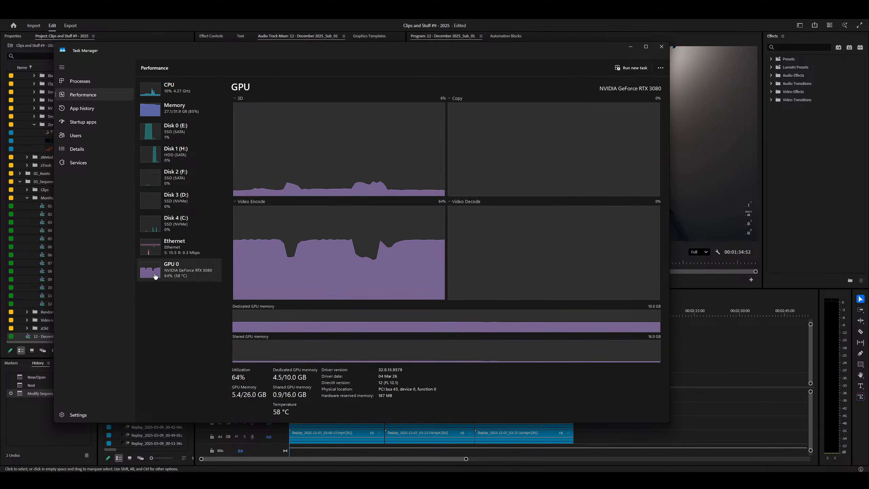
left_click(147, 140)
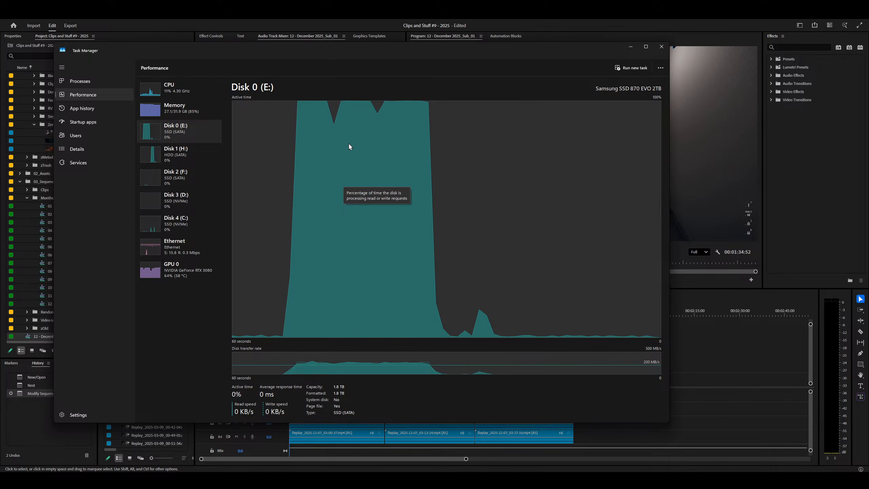
left_click(170, 157)
left_click(176, 129)
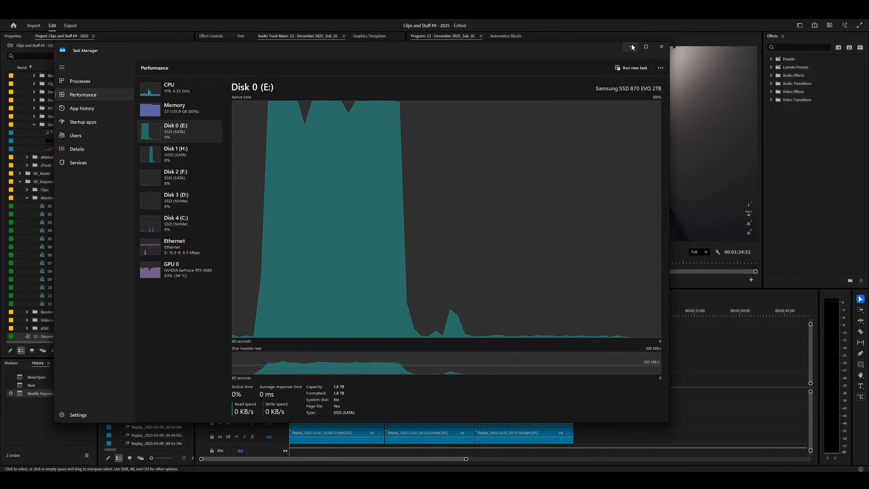
left_click(3, 348)
Step: Open the 02_EXPORTS folder in File Explorer and play Replay_2025-11-17_04-26-32.mp4.mp4
key("super+e")
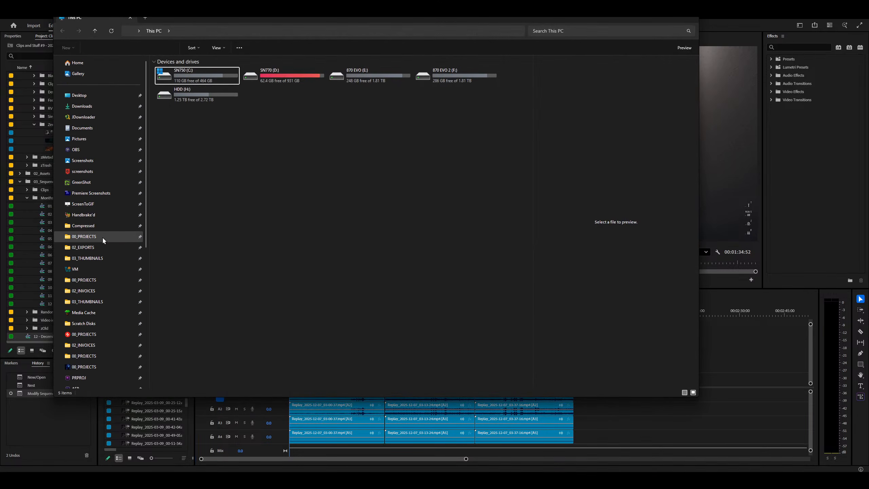
left_click(94, 247)
left_click(211, 241)
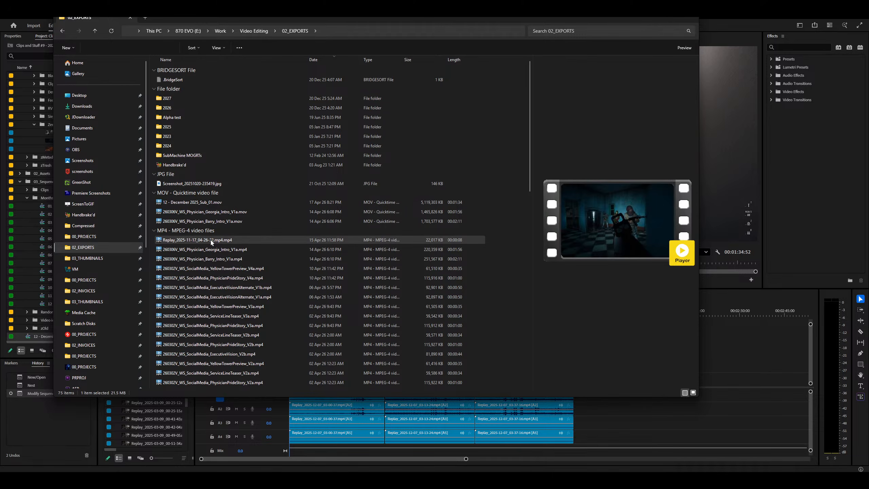
double_click(211, 241)
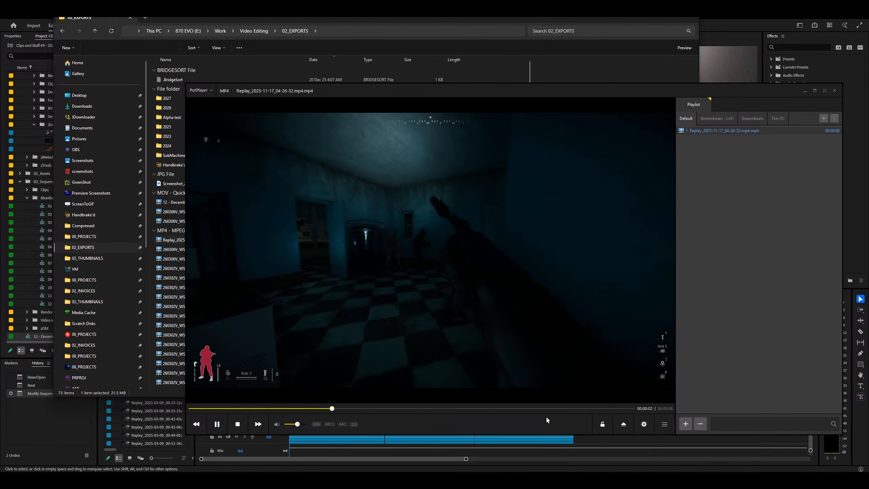
left_click(568, 408)
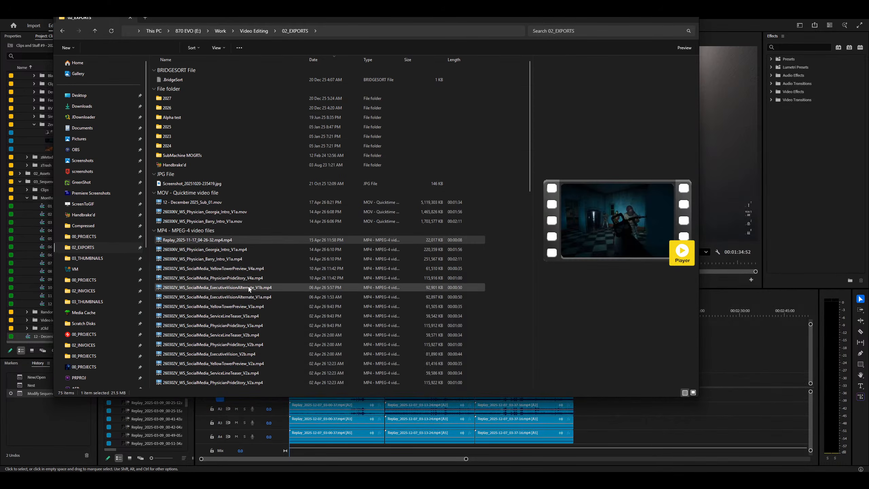
Step: Spot-check 12 - December 2025_Sub_01.mov near 00:01:29 in the player, delete the file, and return to Premiere Pro
left_click(209, 205)
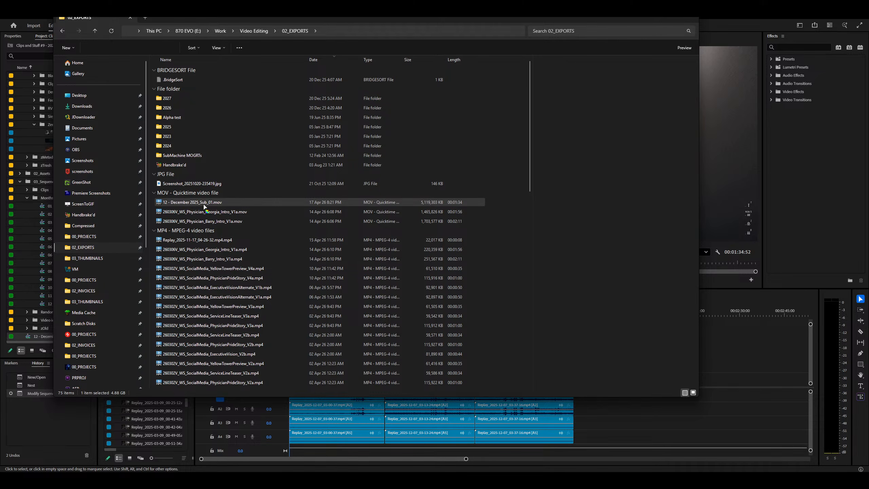
double_click(204, 205)
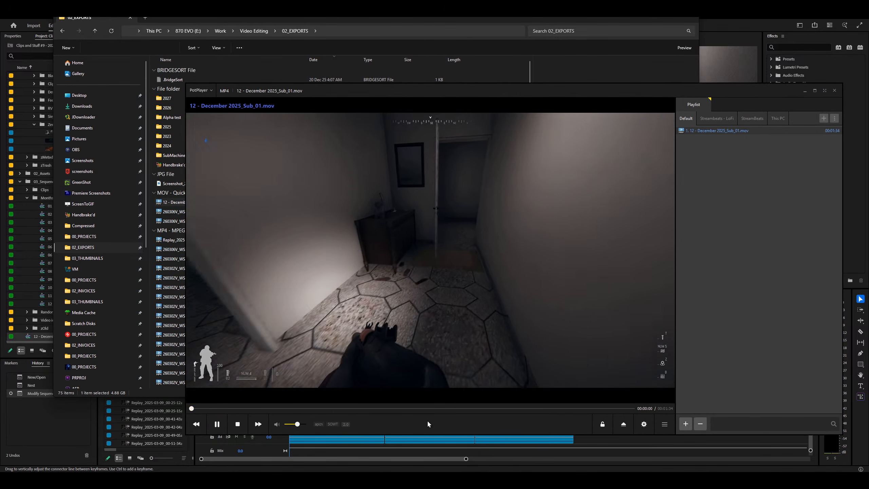
left_click_drag(543, 408, 607, 410)
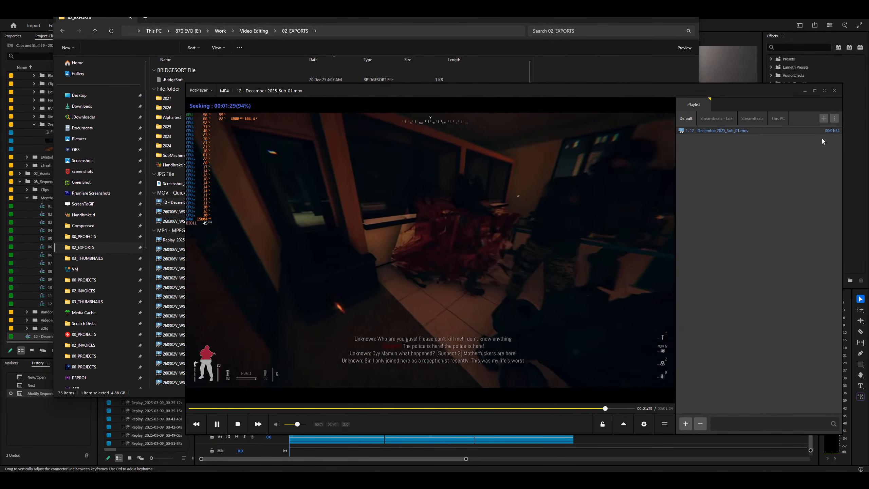
left_click(834, 91)
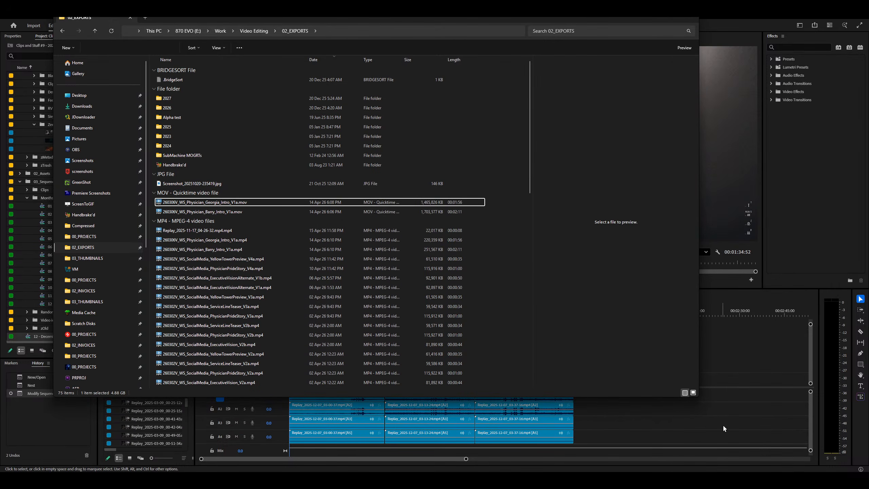
left_click(736, 427)
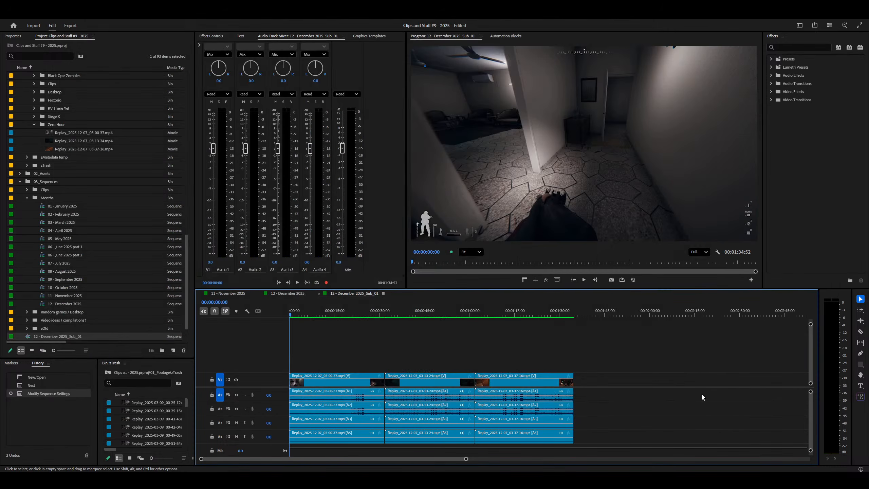
Step: Bring up the Clock stopwatch, and quick-export the subsequence again with the Match sequence preview settings preset
key("alt+Tab")
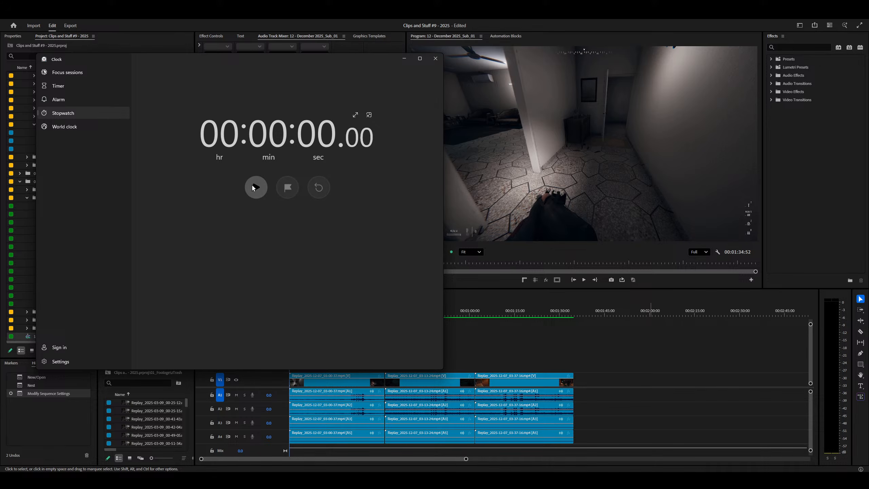
left_click(815, 25)
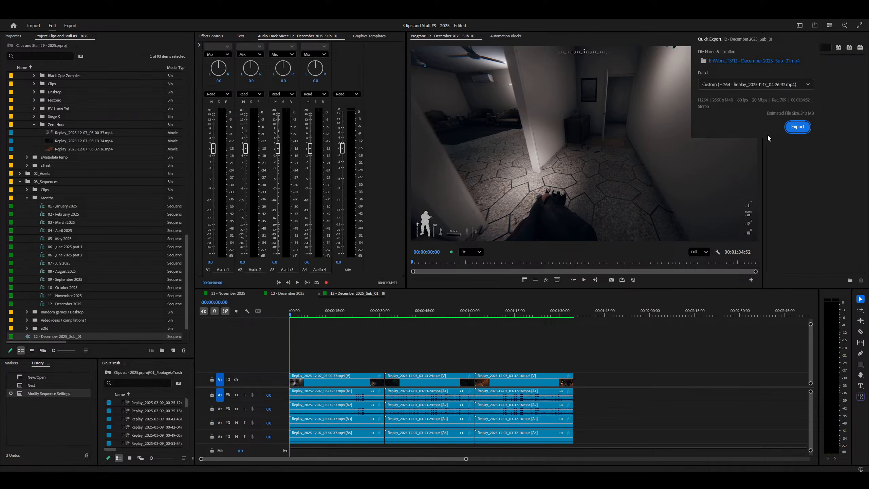
left_click(757, 84)
left_click(730, 270)
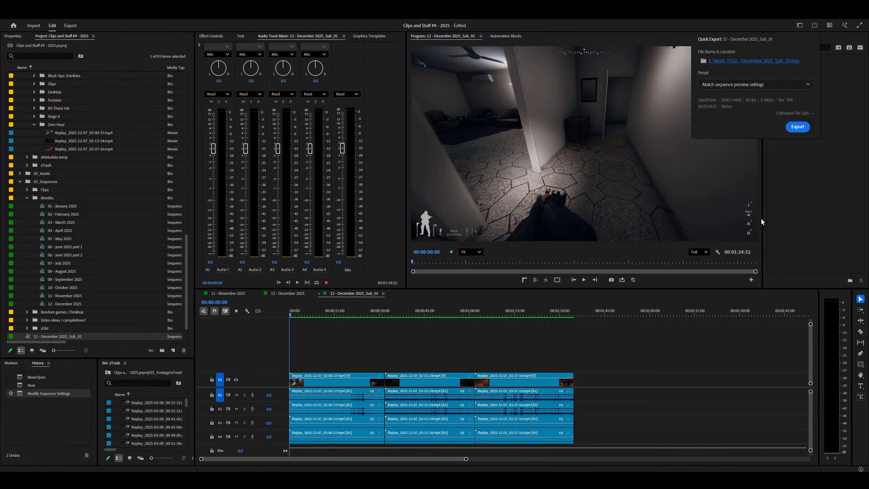
left_click(798, 127)
Step: Time the running export with the Clock app's stopwatch, stopping and resetting it once the export completes
key("alt+Tab")
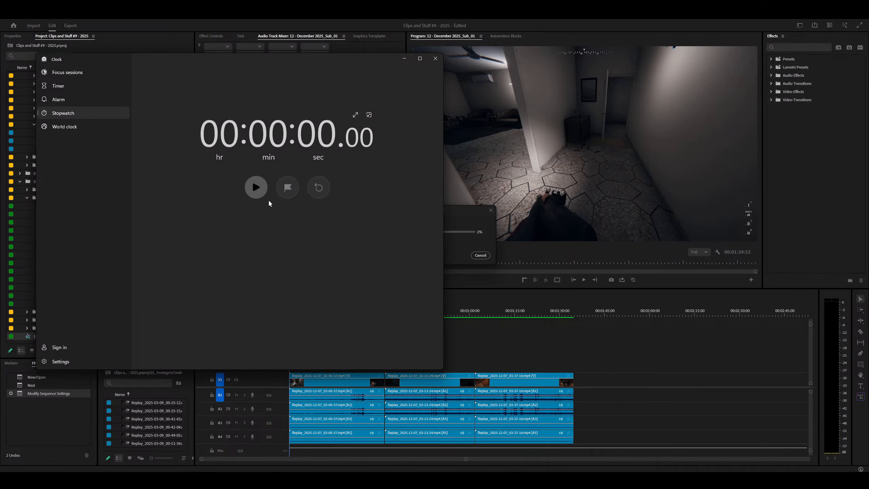
left_click(256, 187)
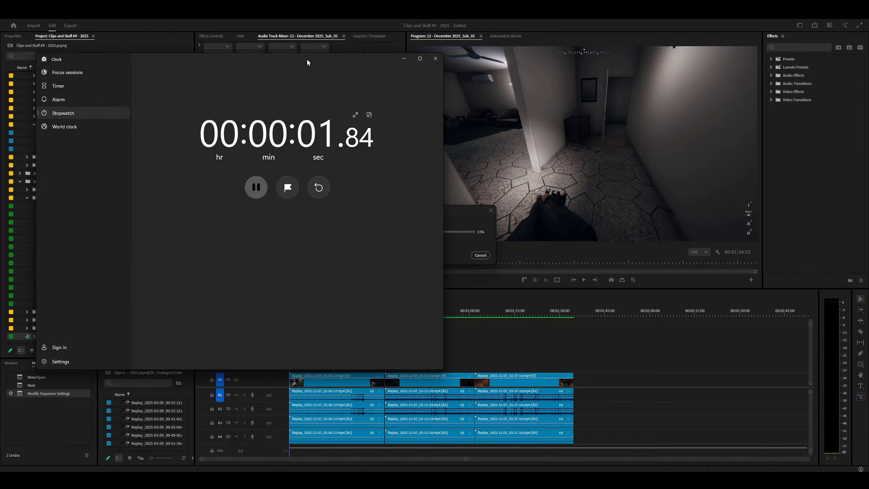
left_click_drag(307, 58, 220, 83)
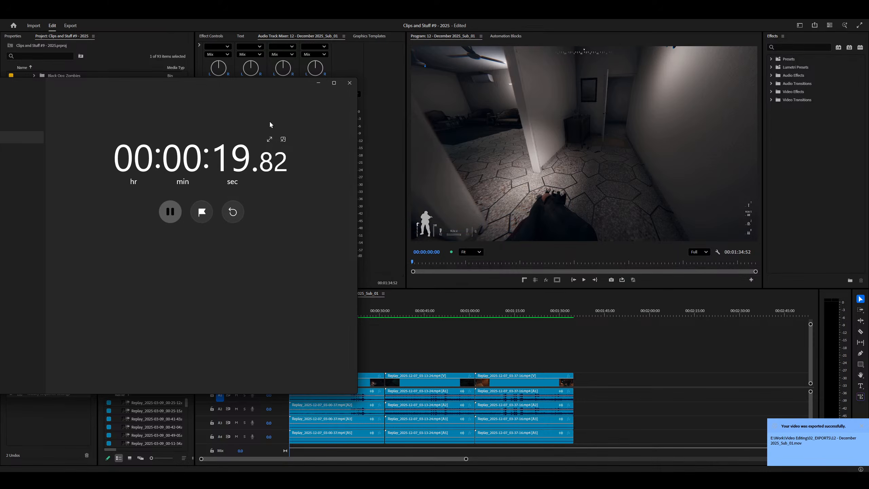
left_click(181, 215)
left_click(233, 211)
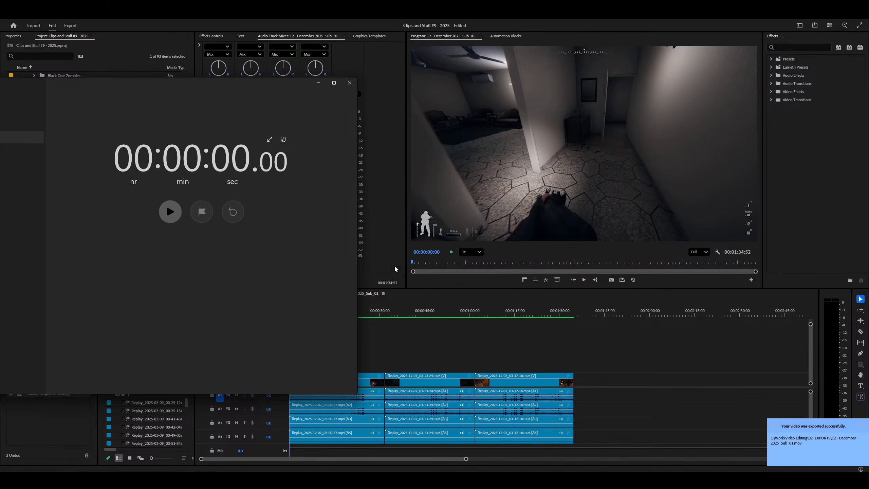
Step: Permanently delete the re-exported 12 - December 2025_Sub_01.mov from the 02_EXPORTS folder and return to Premiere Pro
left_click(486, 336)
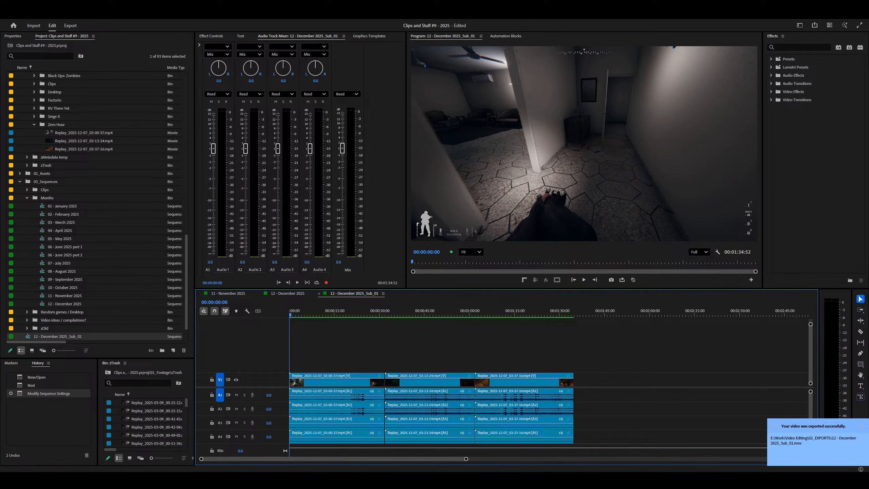
left_click(99, 479)
left_click(209, 222)
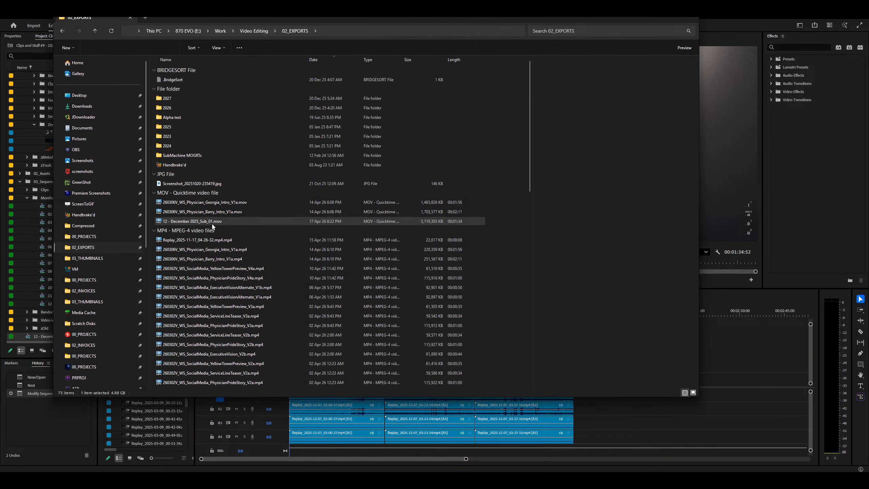
key("shift+Delete")
key("Return")
left_click(650, 19)
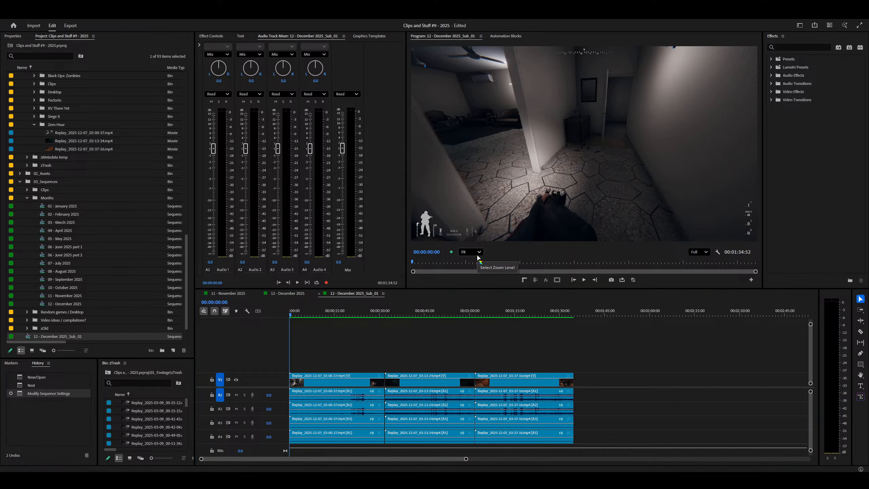
Step: Try to add an Excalibur user command named Quick export that runs the Export Media command
key("ctrl+shift+space")
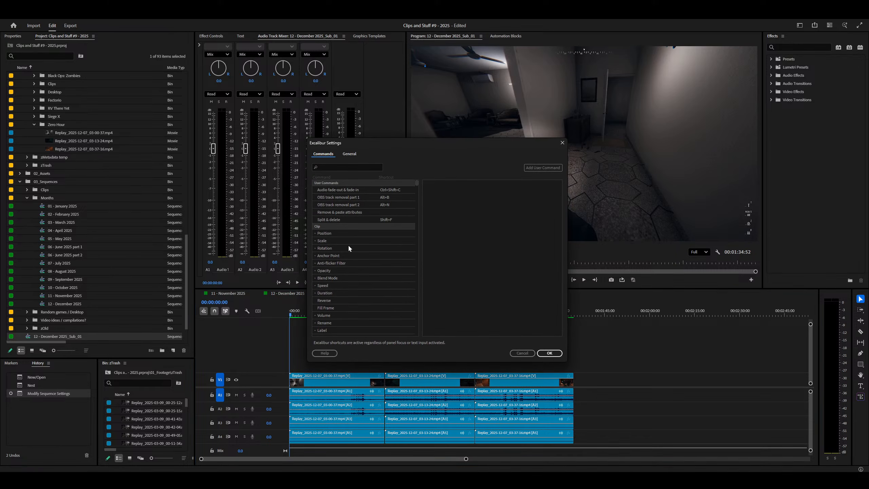
left_click(540, 169)
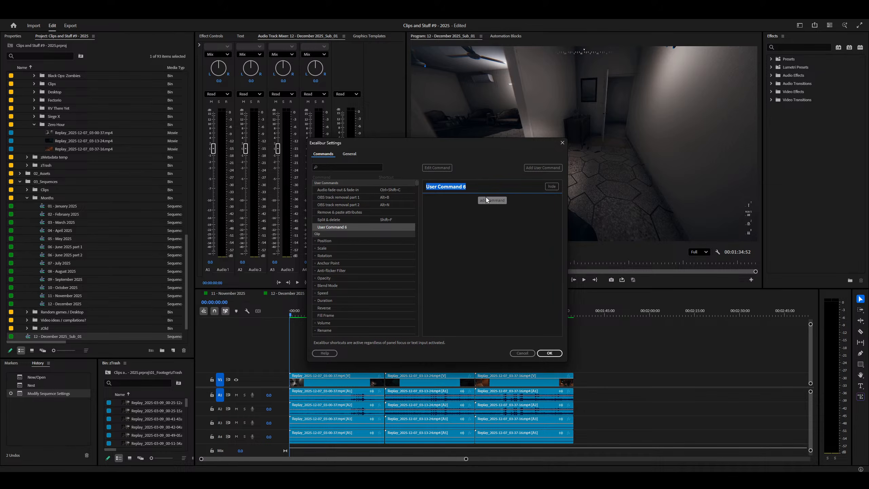
type("Quick exportr")
key("Return")
left_click(492, 200)
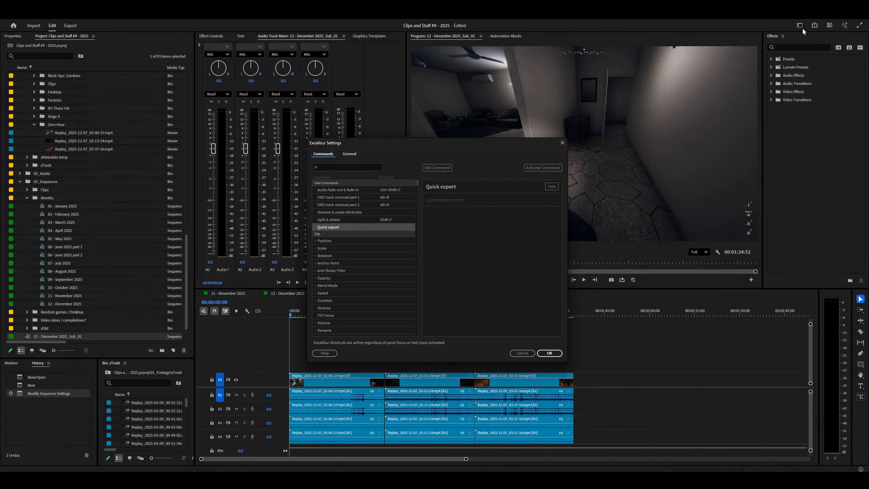
left_click(461, 221)
left_click(488, 203)
type("export")
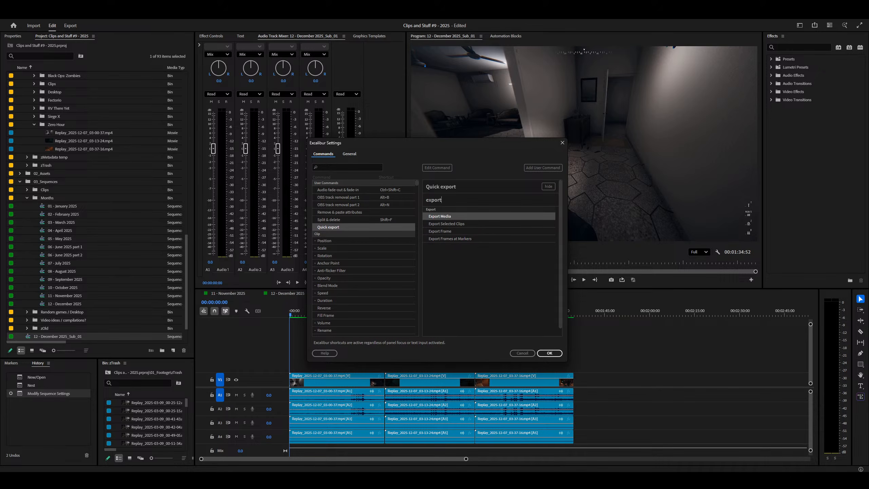
left_click(439, 215)
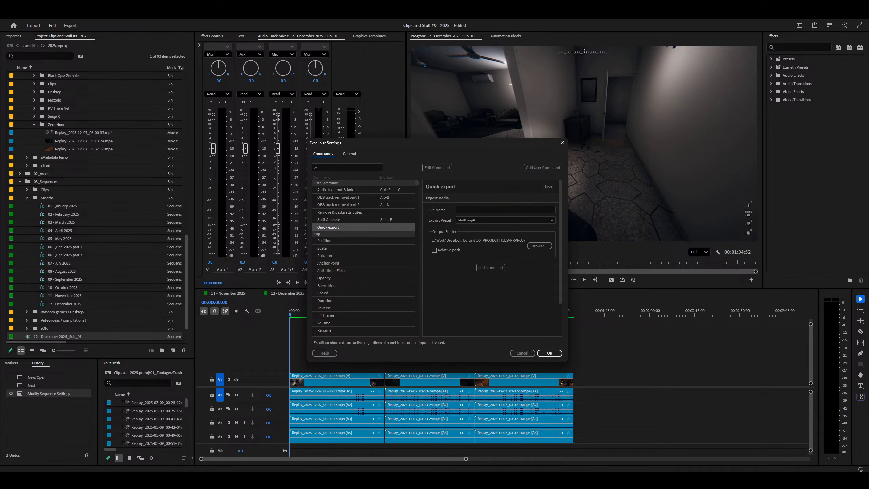
Step: Check which export presets the Quick export command offers, then cancel the Excalibur settings
left_click(470, 209)
left_click(457, 214)
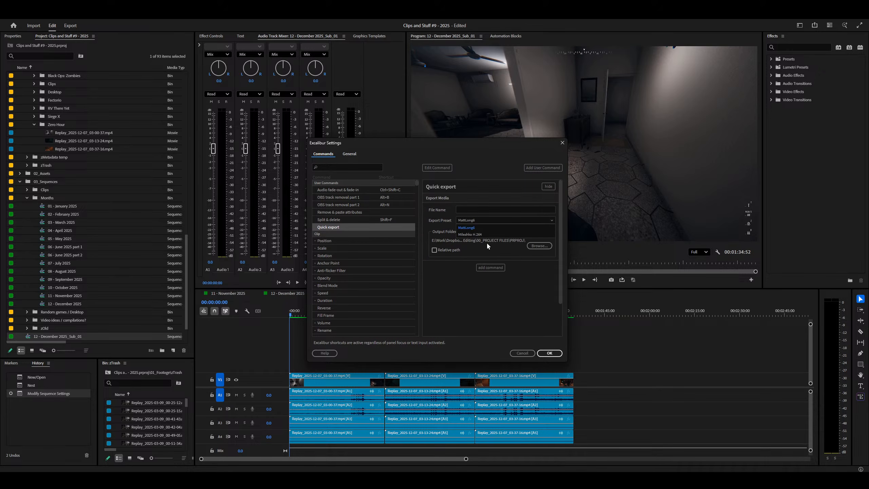
left_click(472, 221)
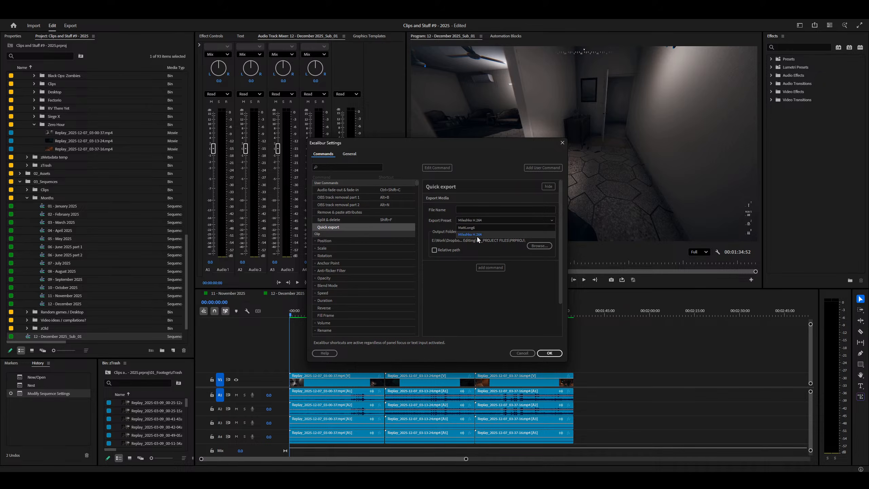
left_click(467, 228)
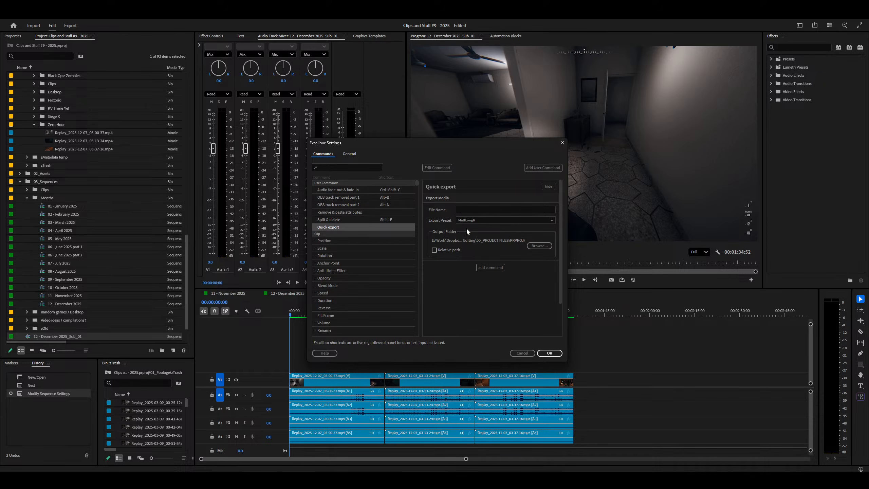
left_click(530, 353)
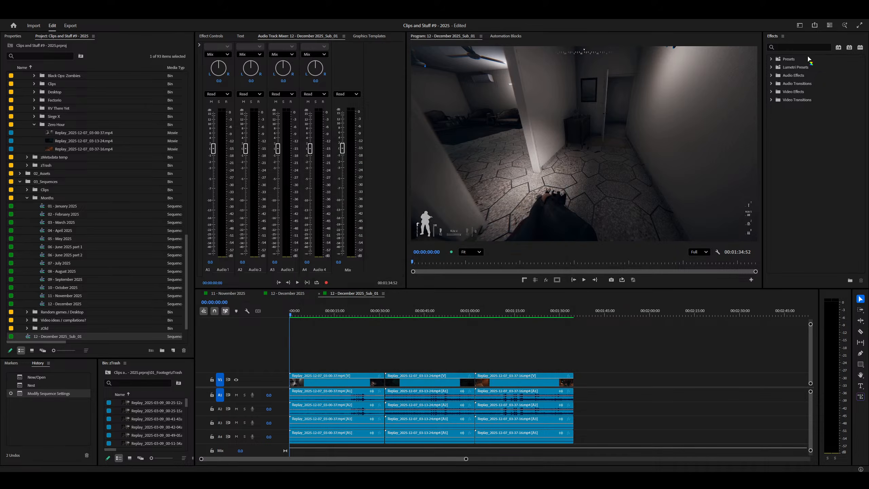
Step: Examine the Quick: ProRes 422 custom preset's summary in the Preset Manager, then cancel out of it
left_click(71, 26)
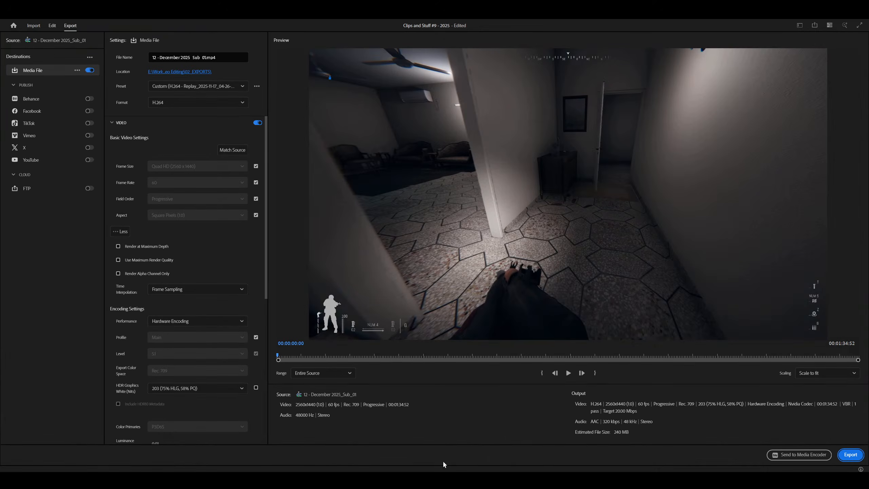
left_click(165, 88)
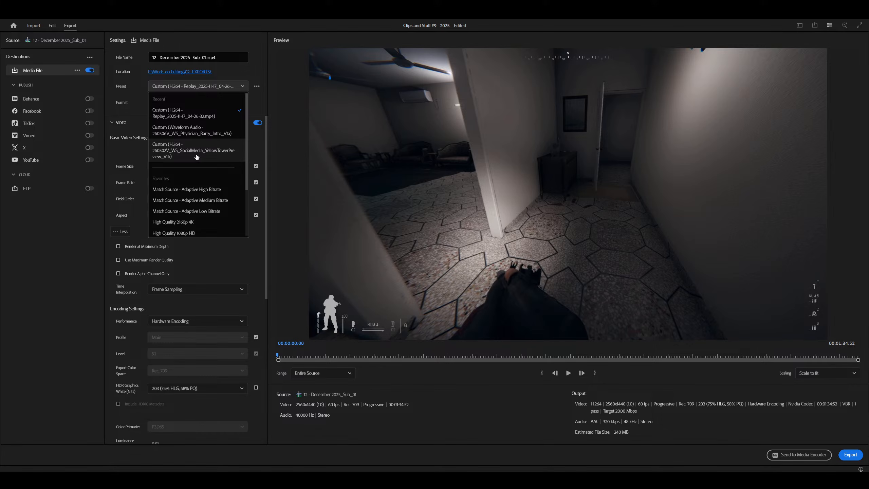
scroll(197, 156, "down", 3)
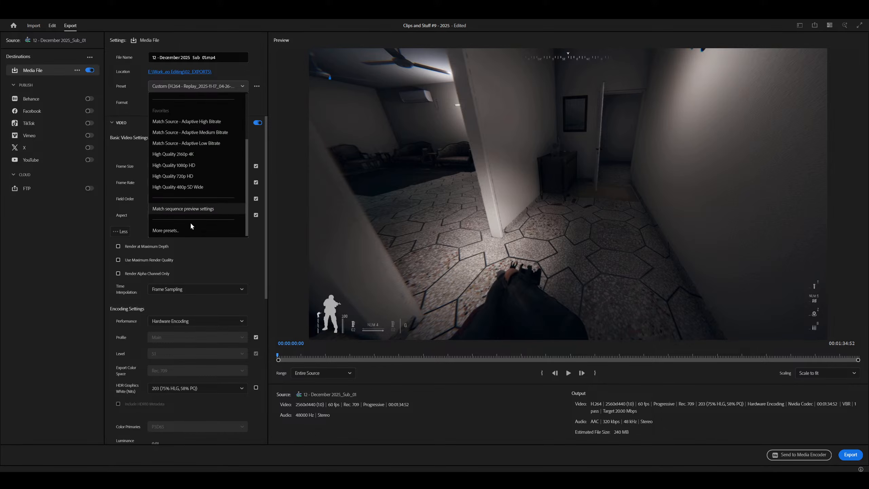
left_click(168, 231)
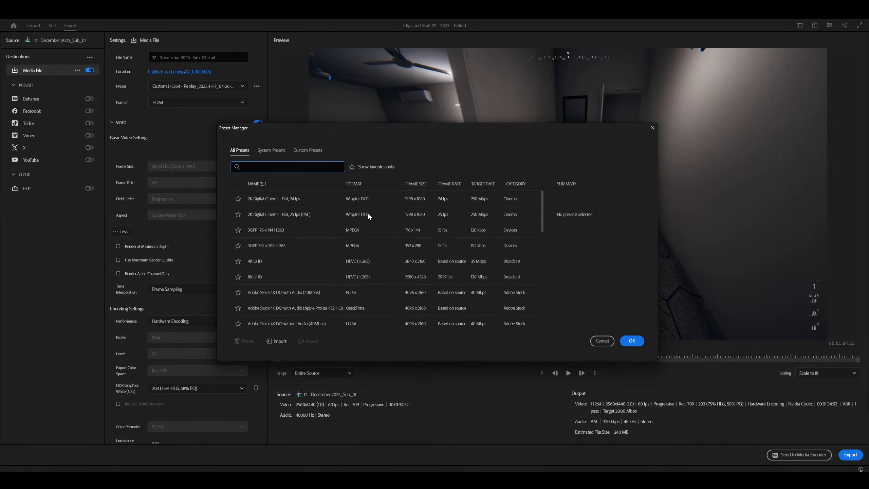
left_click(307, 151)
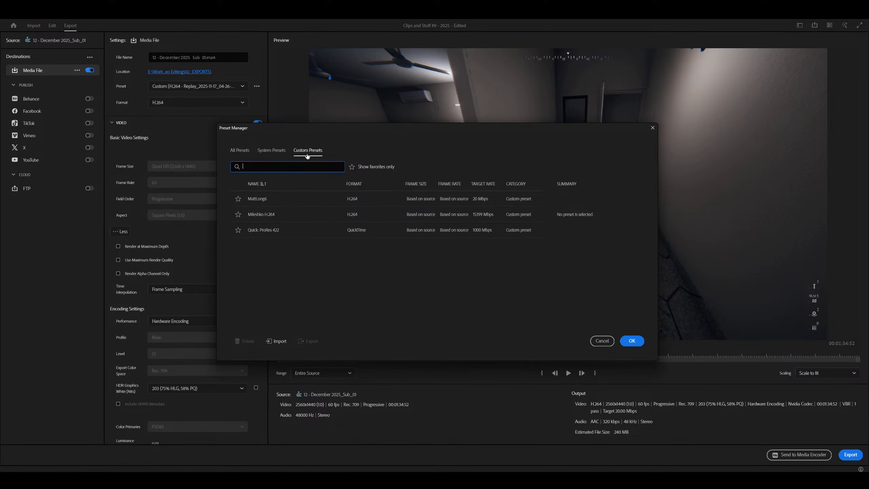
left_click(282, 227)
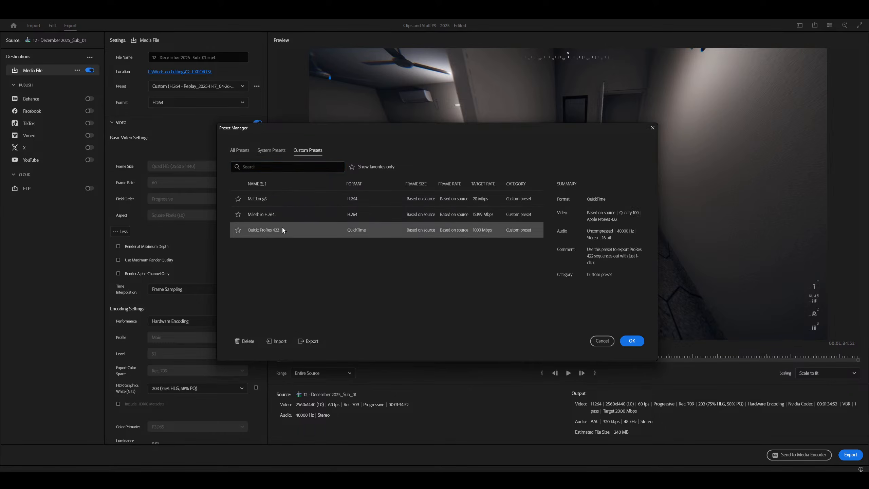
left_click(602, 341)
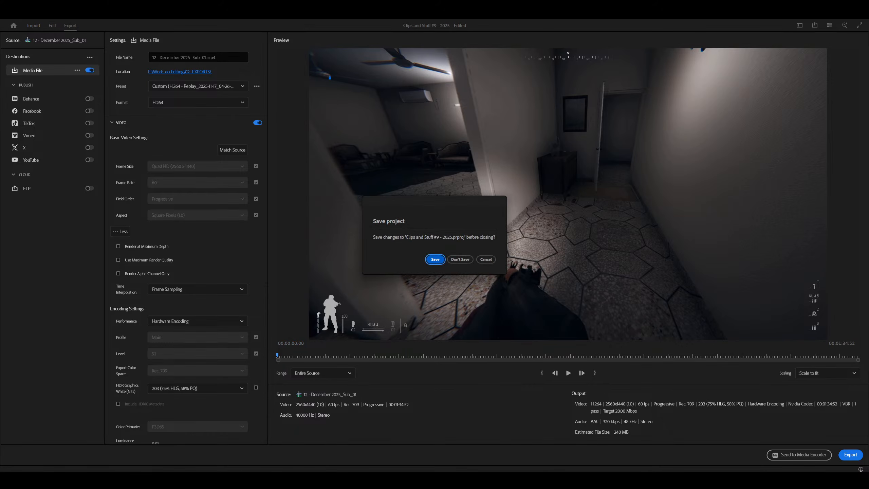
Step: Save the changes to Clips and Stuff #9 - 2025.prproj while closing Premiere Pro, and move the Clock window fully into view
left_click(438, 259)
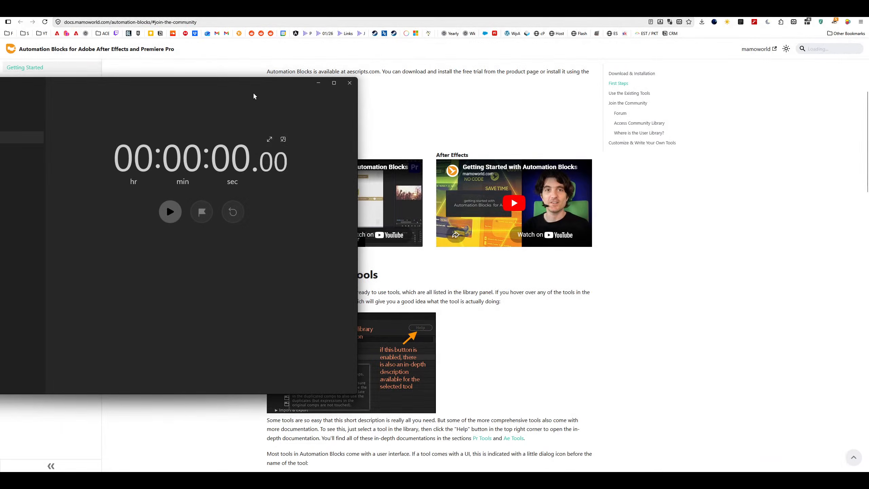
left_click_drag(265, 86, 547, 89)
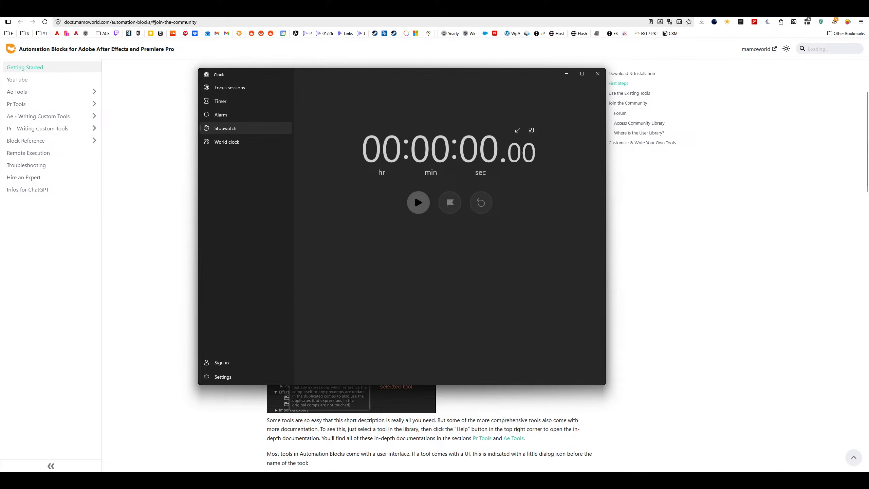
Step: Switch to YouTube Music, lower the playback volume to 14%, and minimise the player
left_click(346, 479)
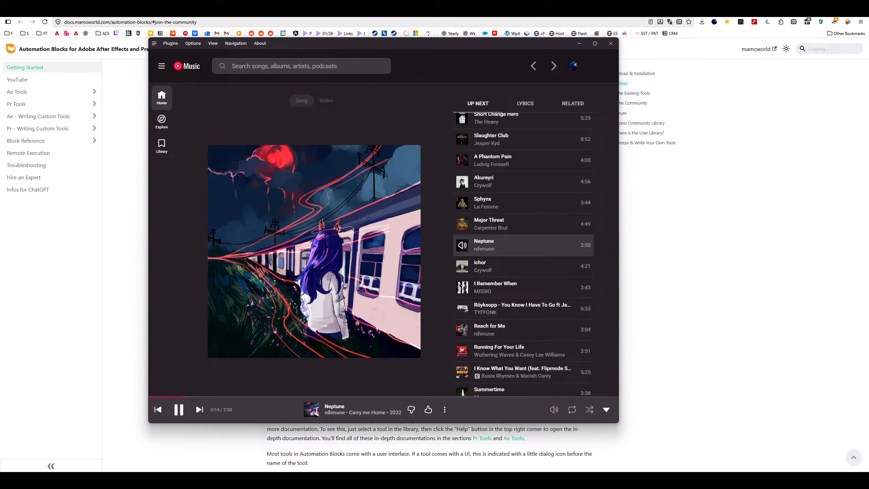
scroll(312, 264, "down", 8)
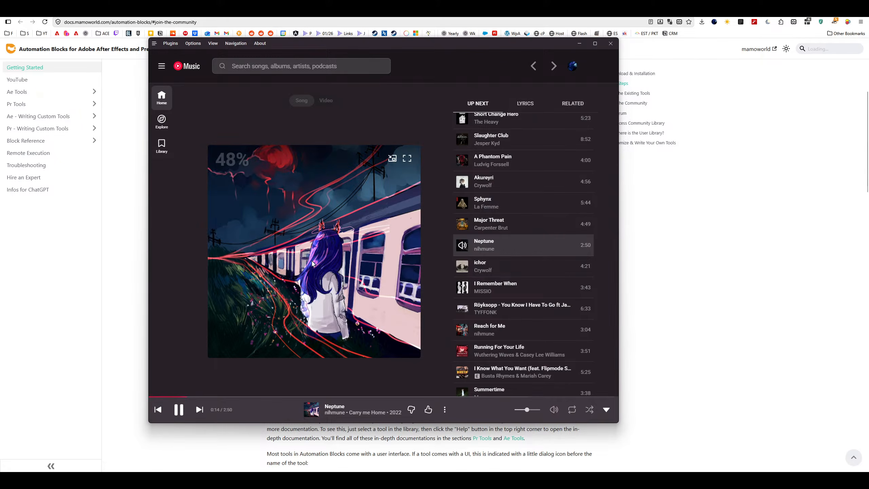
scroll(312, 263, "down", 1)
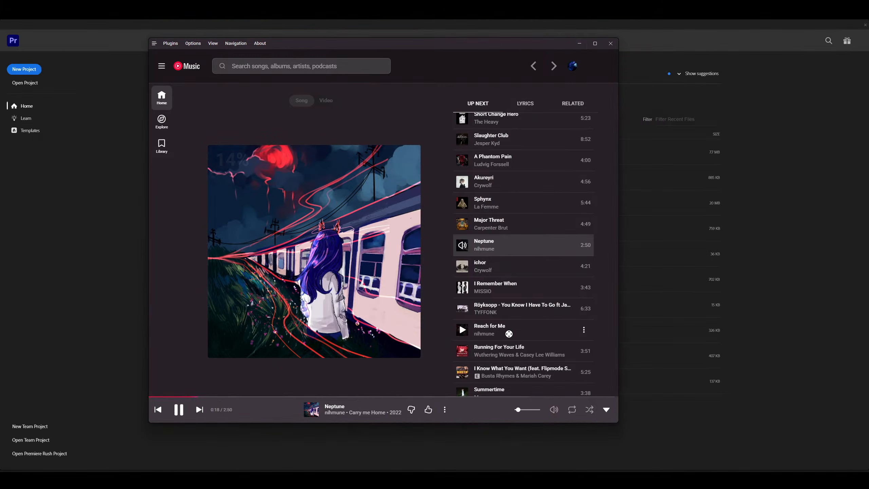
left_click_drag(501, 307, 534, 230)
left_click(579, 43)
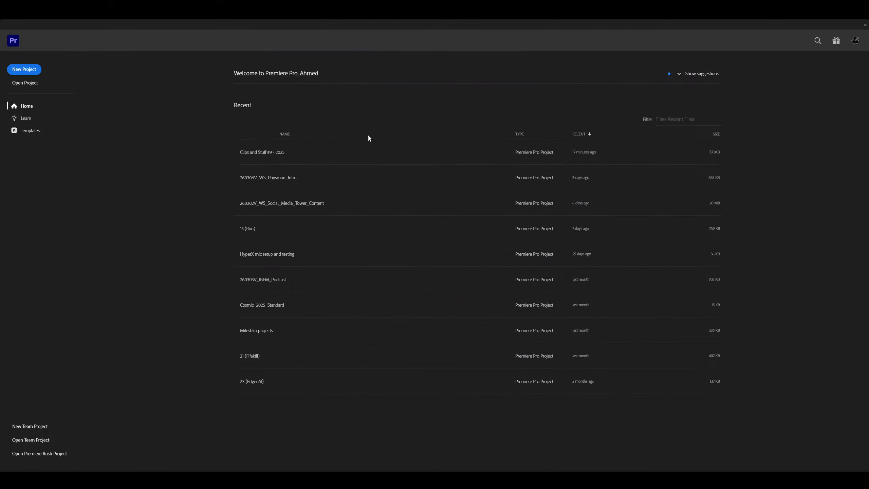
Step: Reopen the Clips and Stuff #9 - 2025 project in Premiere Pro and briefly play the 12 - December 2025 sequence
left_click(307, 155)
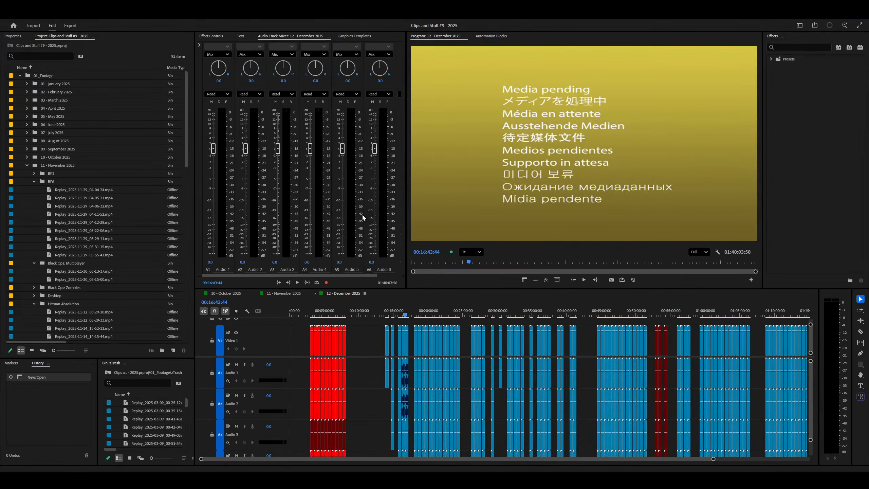
left_click(364, 335)
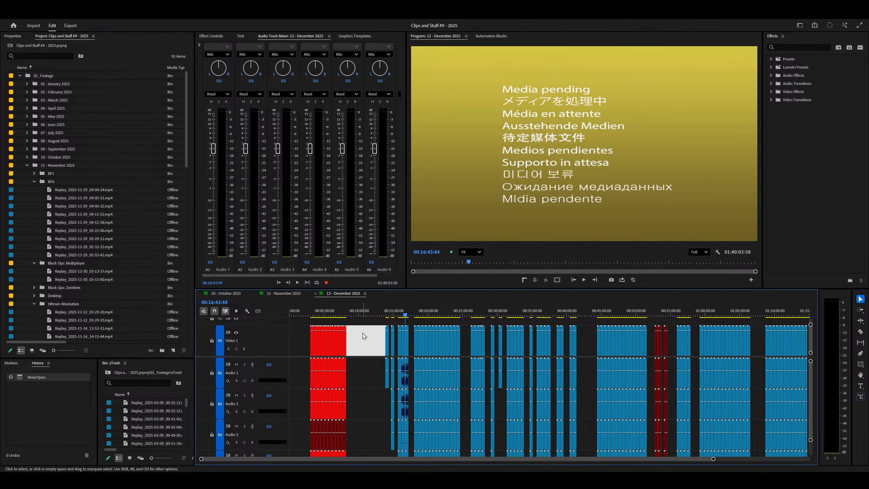
key("equal")
key("equal")
key("equal")
key("equal")
key("equal")
key("equal")
key("equal")
key("space")
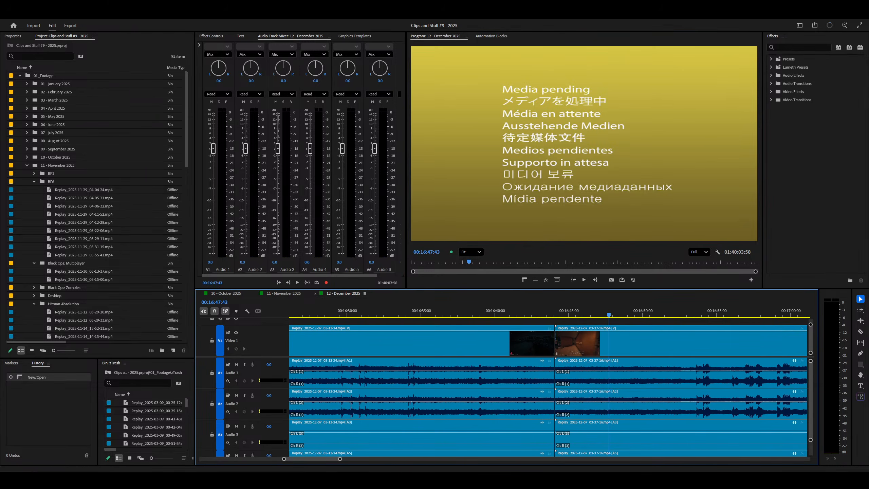
Step: Select the clip under the playhead at 00:16:47:43 in the 12 - December 2025 sequence
key("minus")
key("minus")
key("minus")
key("minus")
key("minus")
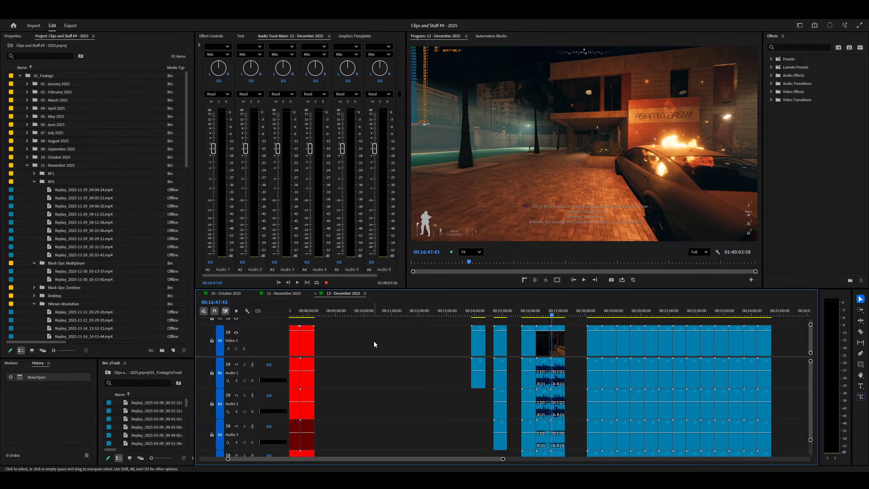
scroll(95, 267, "down", 10)
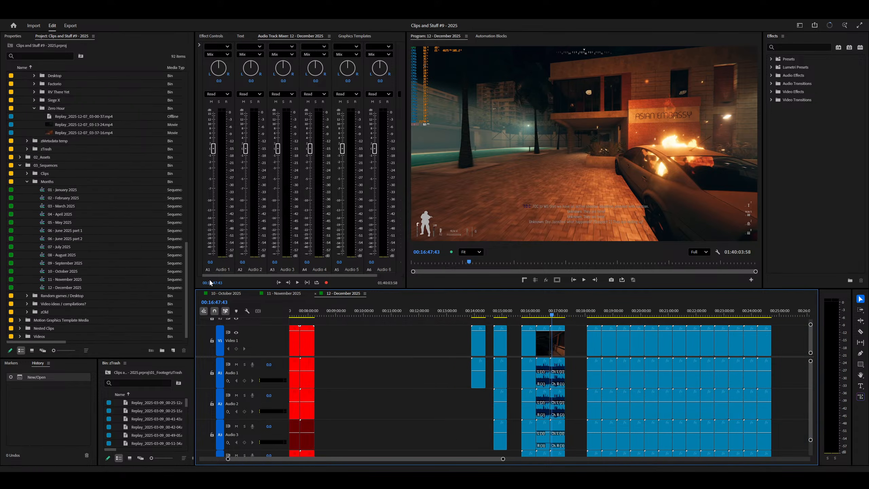
key("d")
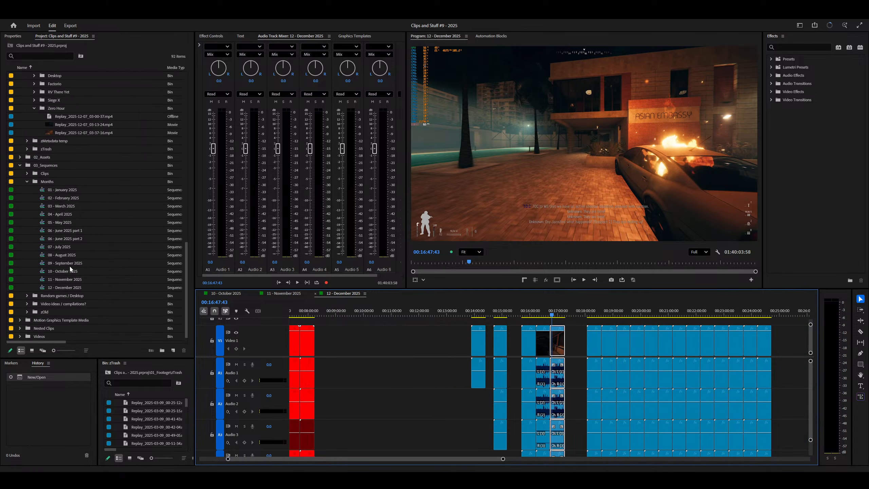
Step: Add an Excalibur user command named Quick export and assign the Export Media command to it
key("ctrl+space")
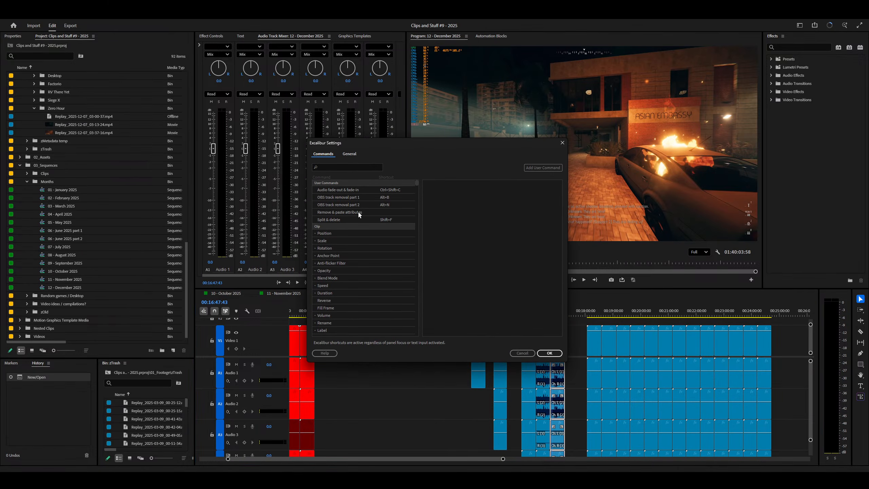
left_click(359, 212)
left_click(347, 191)
left_click(547, 167)
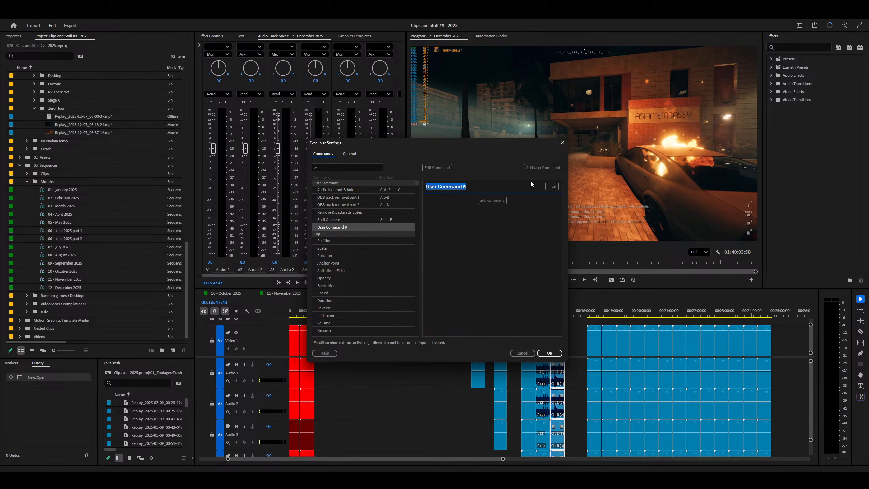
triple_click(485, 185)
type("Quick export")
left_click(492, 200)
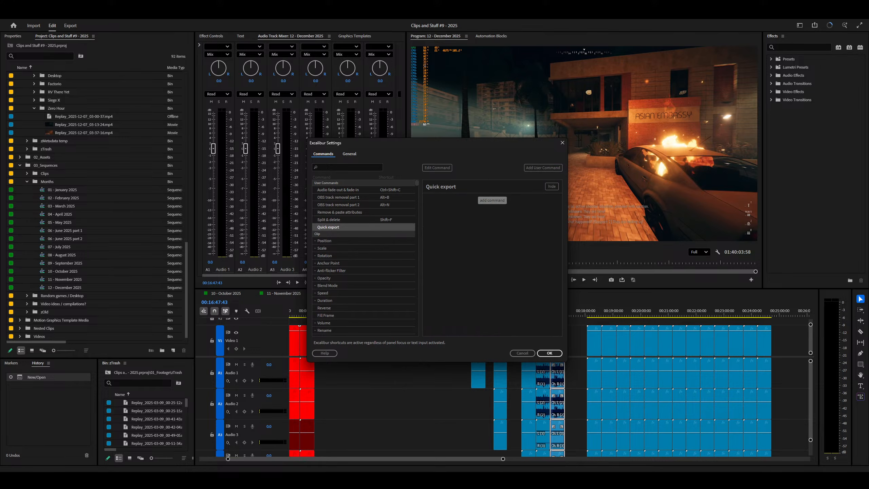
type("export")
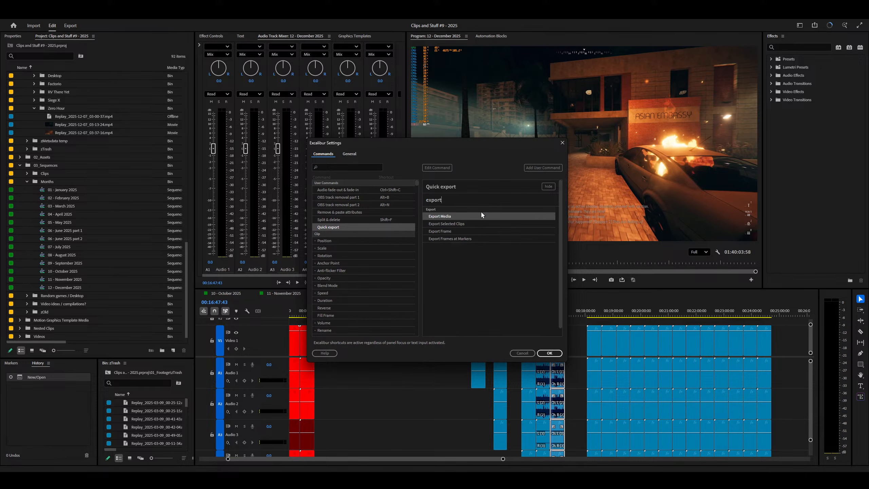
left_click(466, 216)
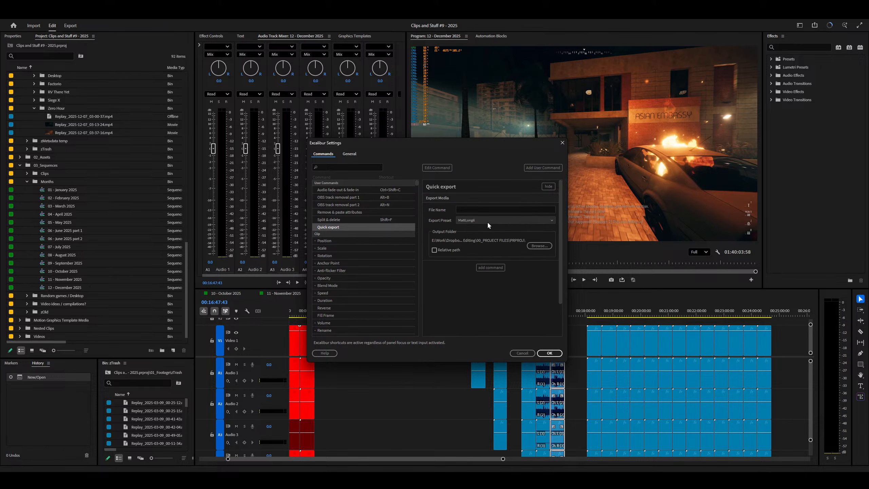
Step: Check the export presets available to the Quick export command after the restart, keeping the current selection
left_click(487, 220)
scroll(478, 235, "down", 1)
scroll(478, 235, "up", 1)
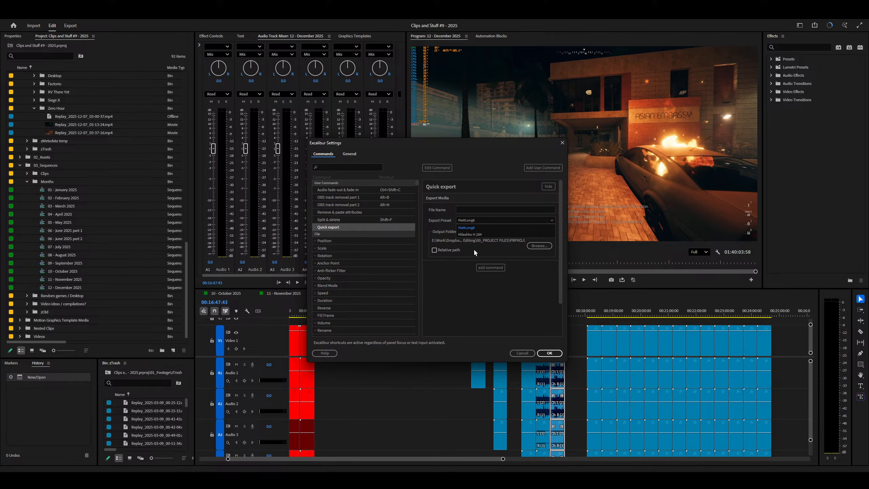
left_click(474, 252)
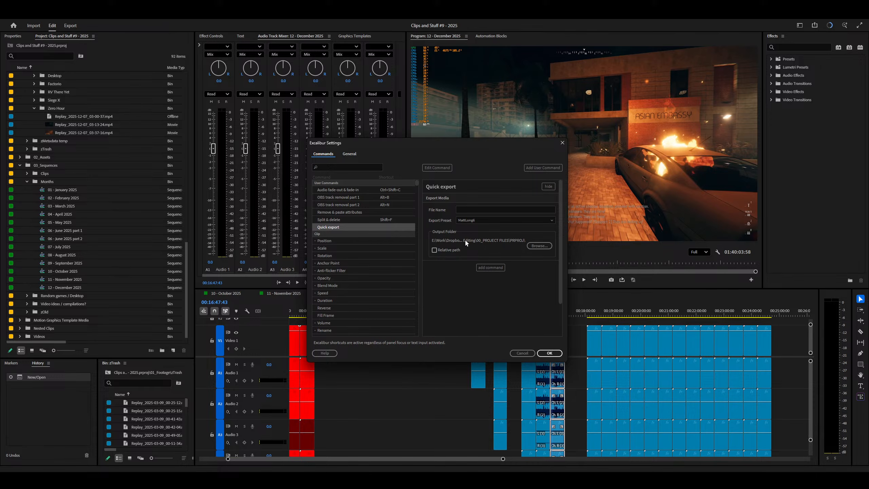
Step: Set the Quick export output folder to E:\Work\Video Editing\02_EXPORTS, leaving Relative path off
left_click(462, 209)
left_click(454, 276)
left_click(541, 246)
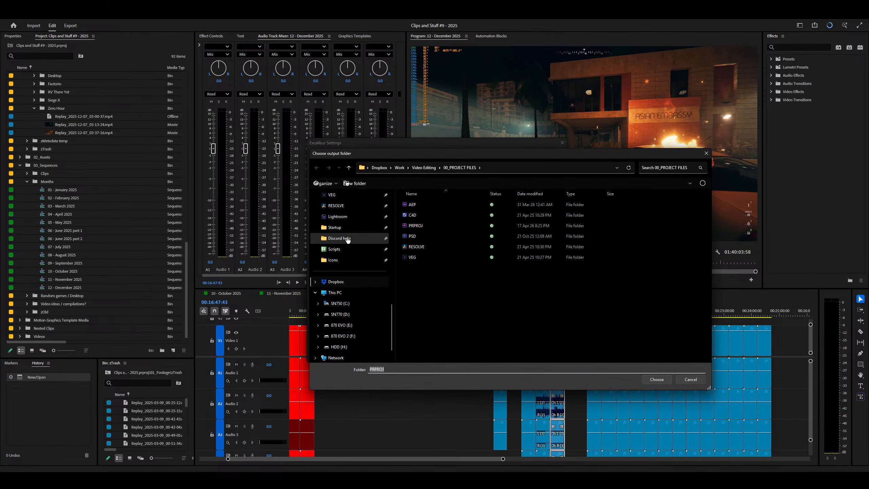
scroll(352, 260, "up", 5)
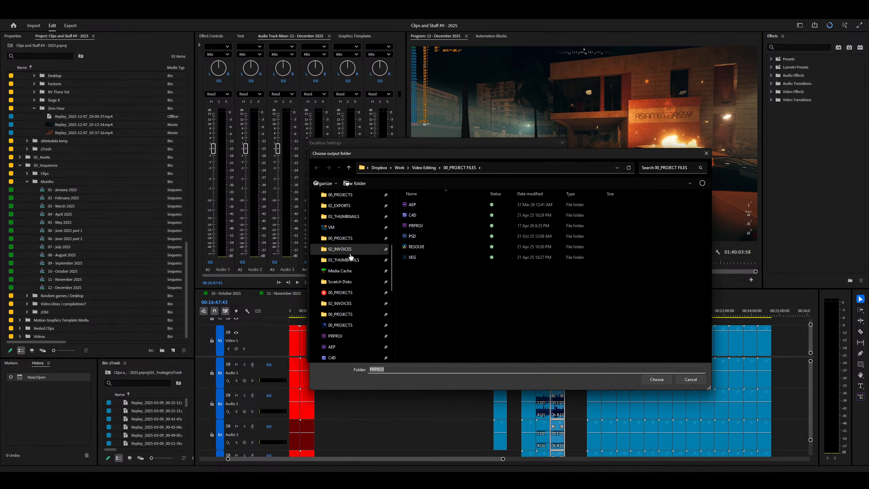
left_click(357, 300)
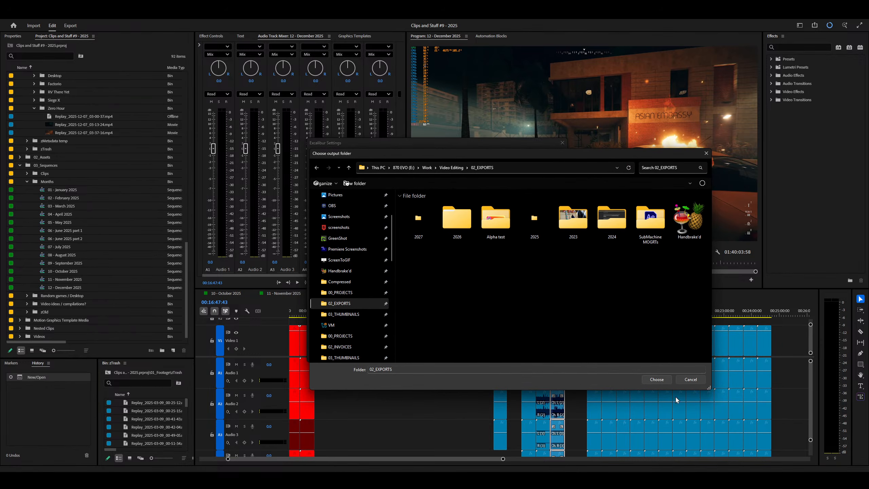
left_click(657, 379)
left_click(434, 250)
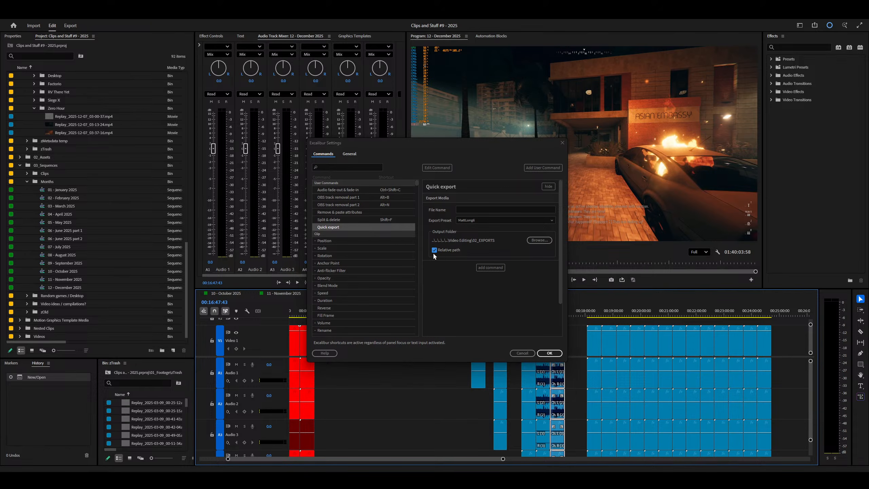
left_click(433, 252)
Step: Assign the second custom preset (H.264) to Quick export and set its file name to the #SEQ wildcard
left_click(487, 220)
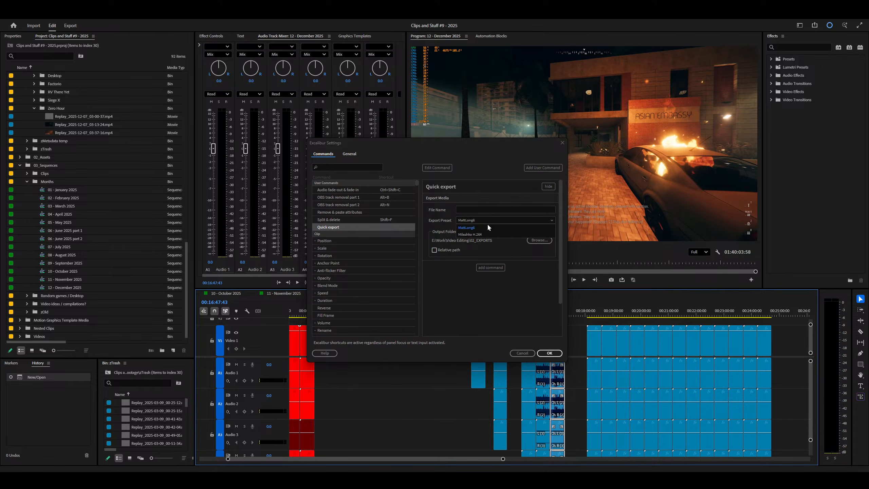
left_click(485, 234)
left_click(481, 208)
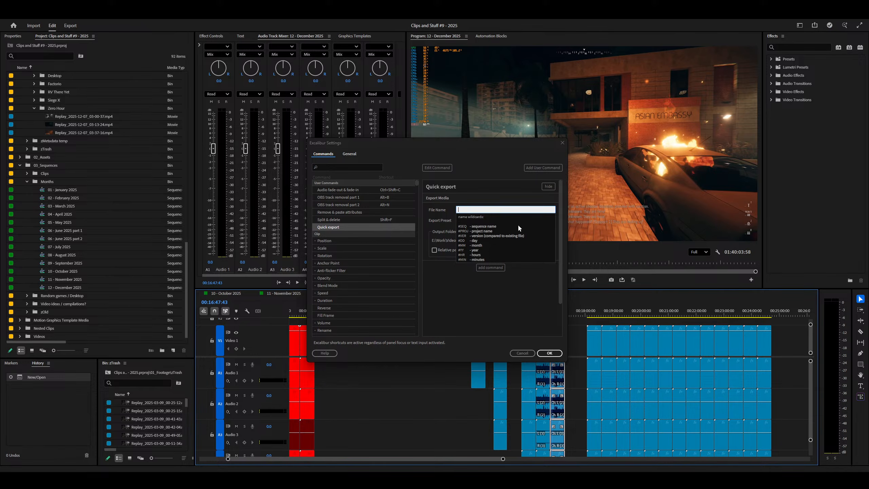
type("#sec")
key("BackSpace")
key("BackSpace")
key("BackSpace")
left_click(449, 313)
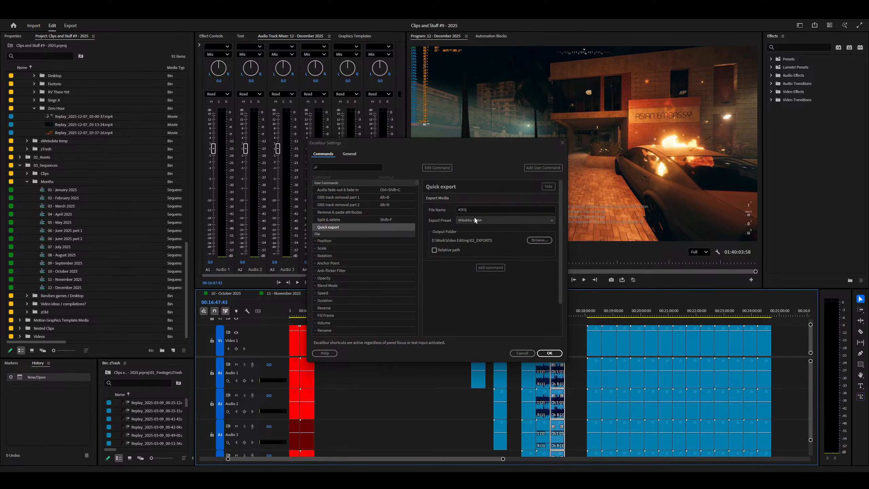
Step: Recheck the export presets listed for Quick export, keep the current selection, and save the Excalibur settings
left_click(478, 220)
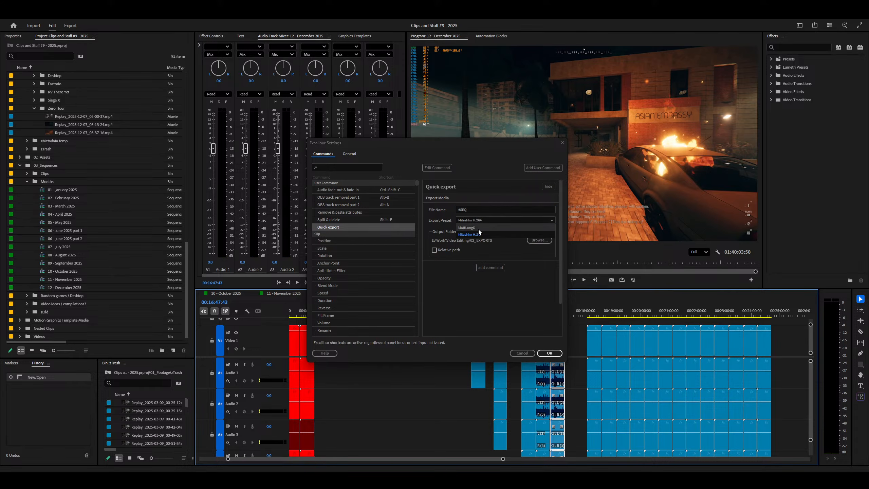
left_click(479, 220)
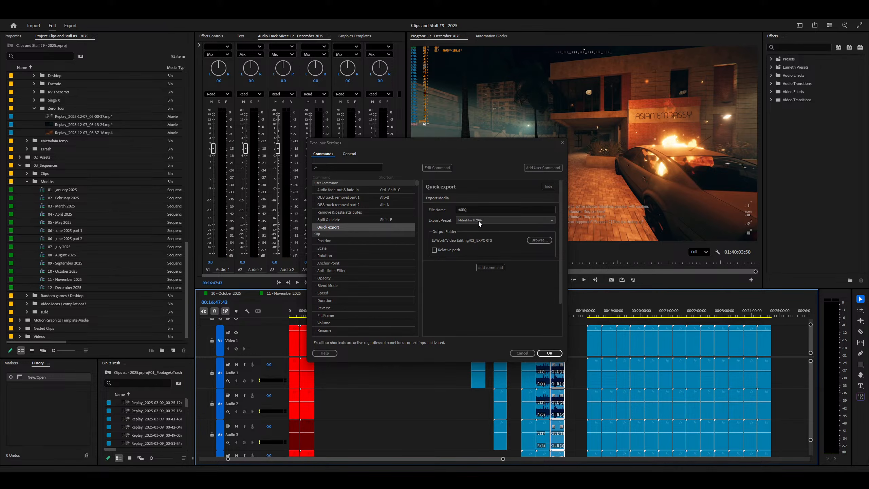
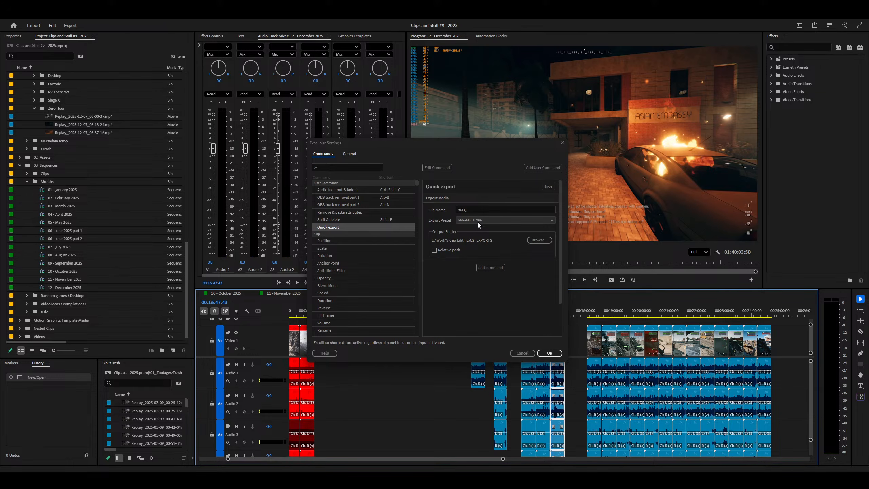
left_click(478, 223)
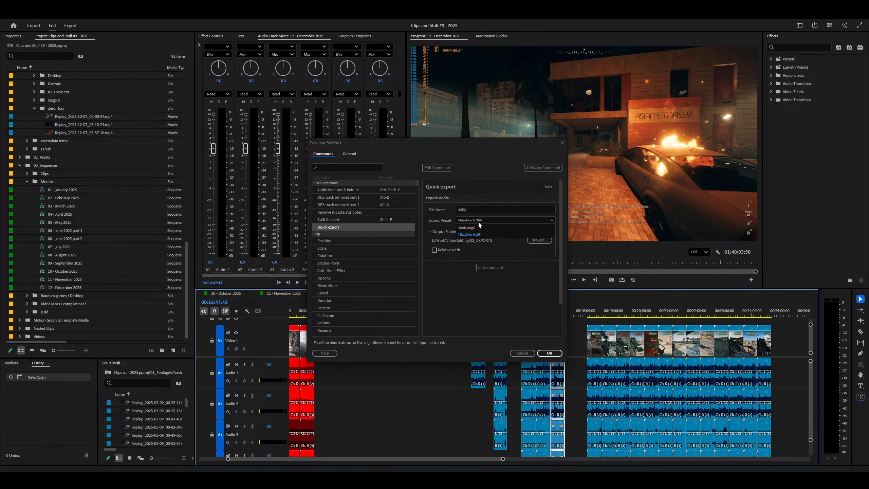
left_click(478, 221)
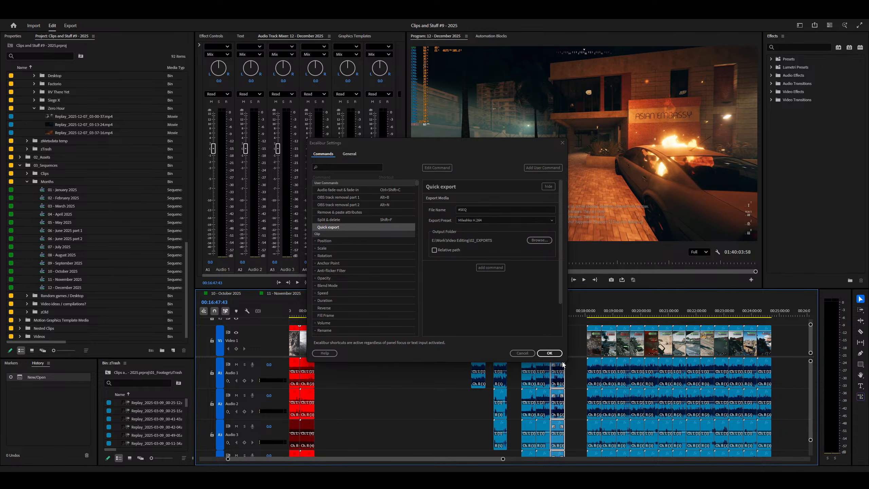
left_click(543, 354)
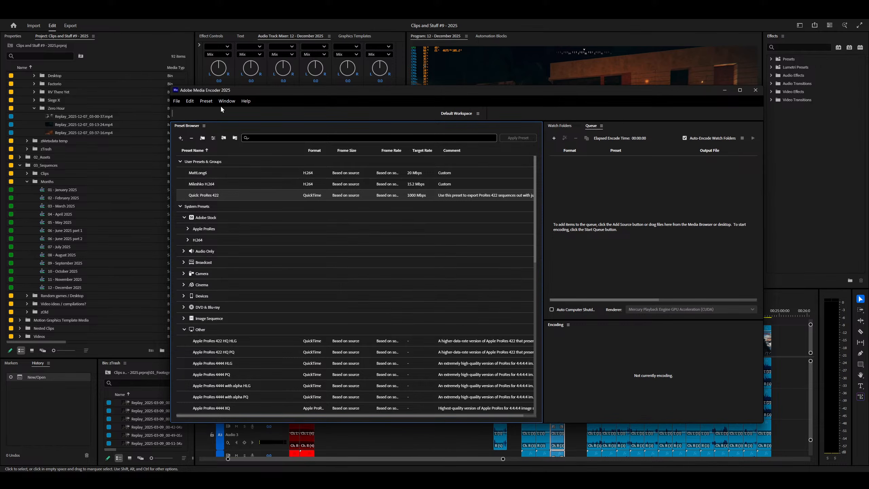
Step: Switch to Adobe Media Encoder and create an H.264 encoding preset named Random
left_click(206, 100)
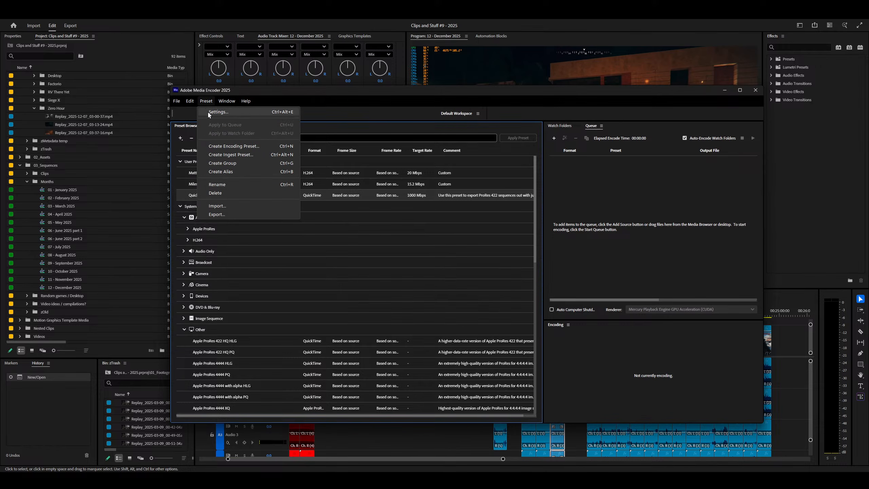
left_click(223, 149)
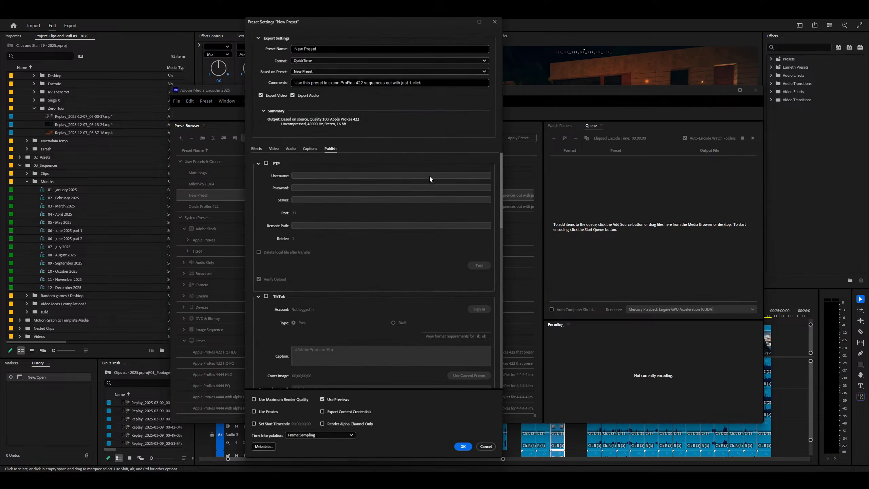
left_click(315, 63)
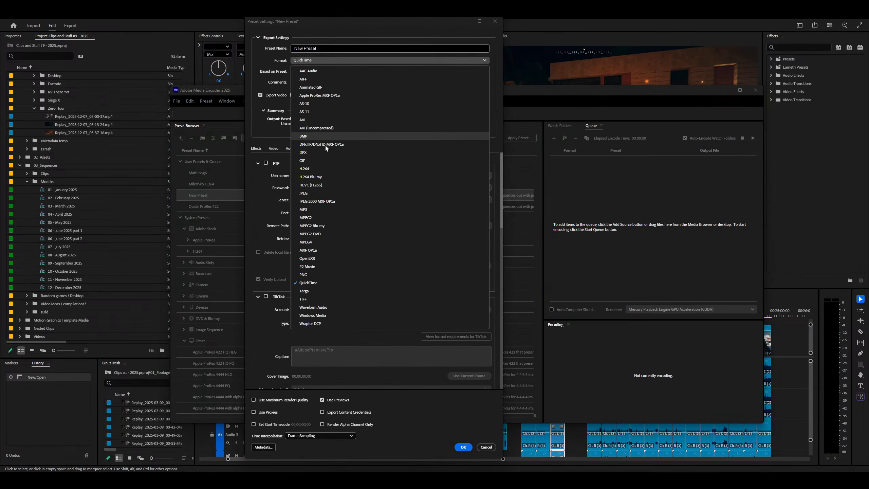
left_click(314, 171)
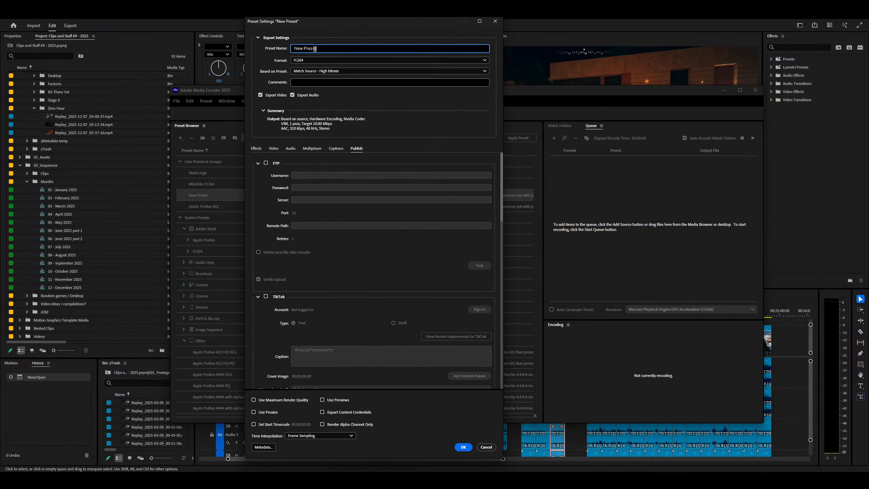
type("Random")
left_click(464, 447)
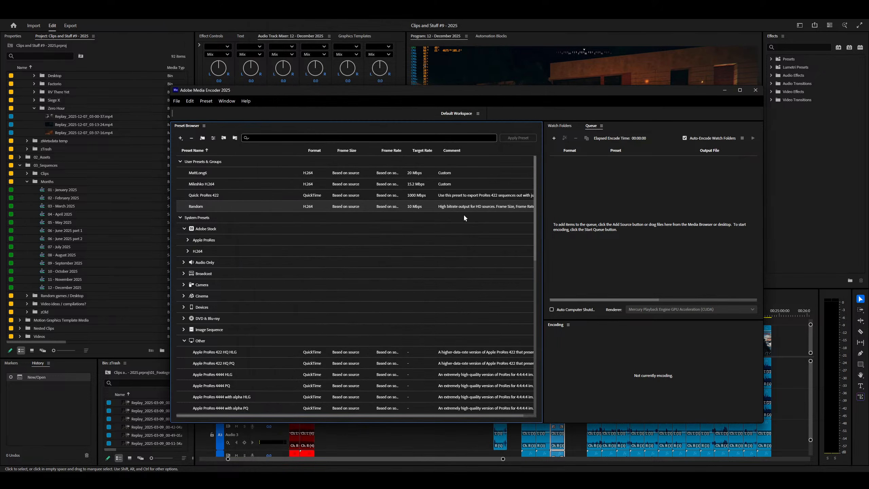
Step: Switch back to Premiere Pro and check the Quick export command's settings in Excalibur, closing them without changes
left_click(725, 90)
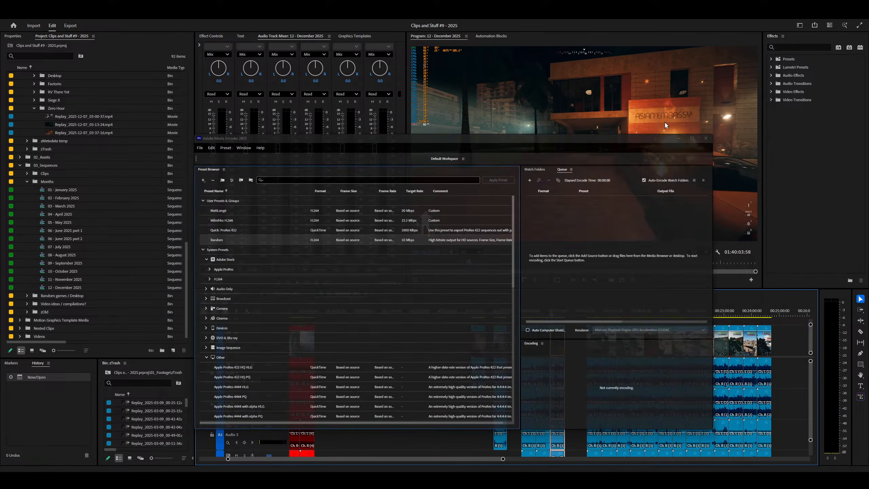
key("ctrl+shift+space")
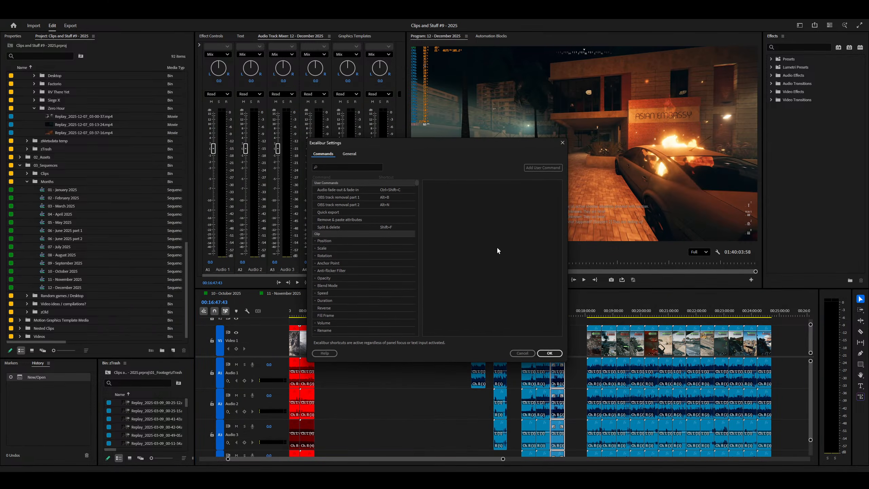
left_click(355, 213)
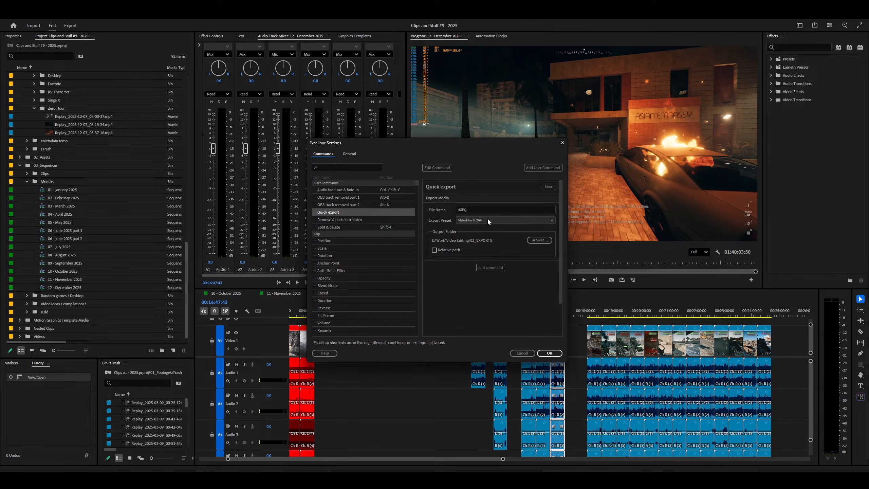
left_click(522, 353)
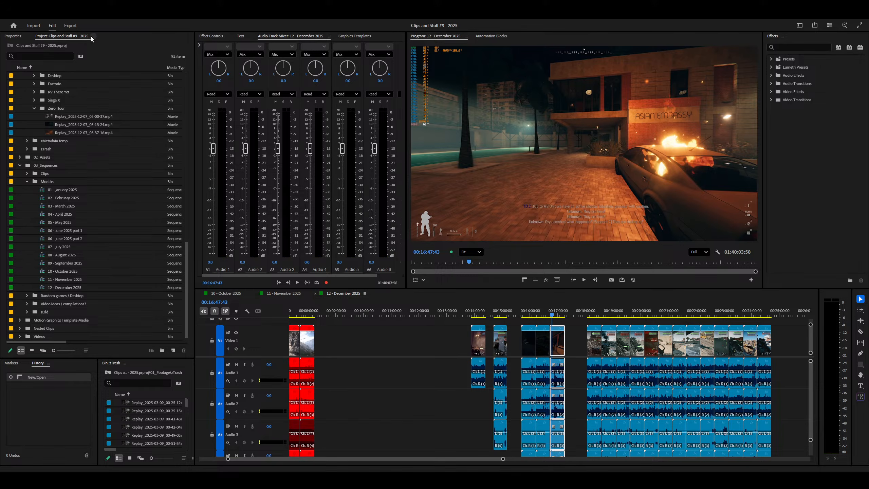
Step: Open the Preset Manager's custom presets from the export settings of 12 - December 2025 and check the preset import location
left_click(70, 27)
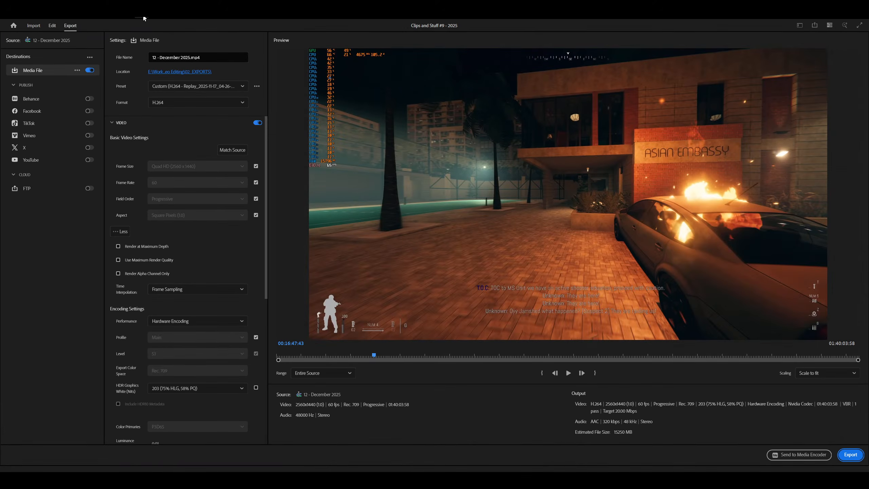
left_click(178, 90)
scroll(183, 233, "down", 2)
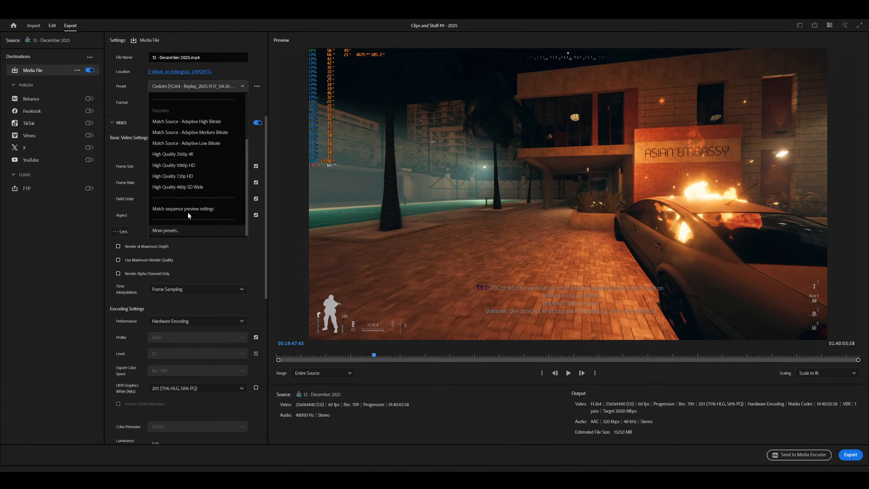
left_click(171, 233)
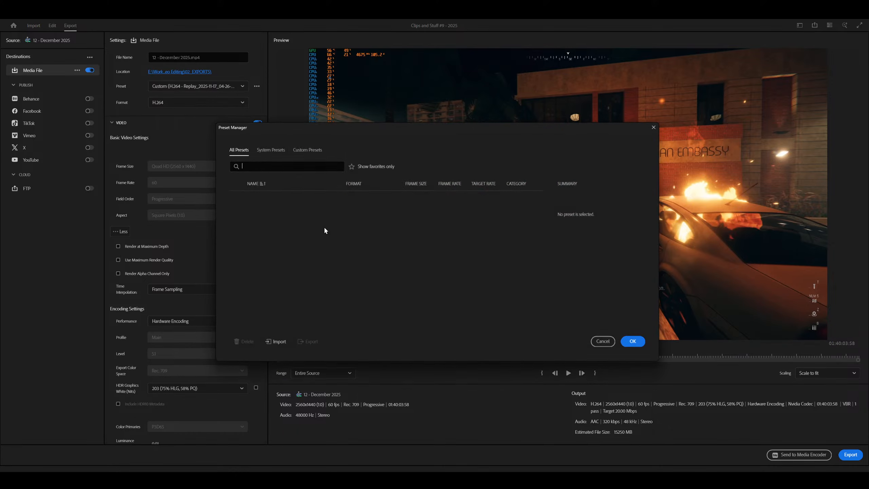
left_click(303, 154)
left_click(277, 341)
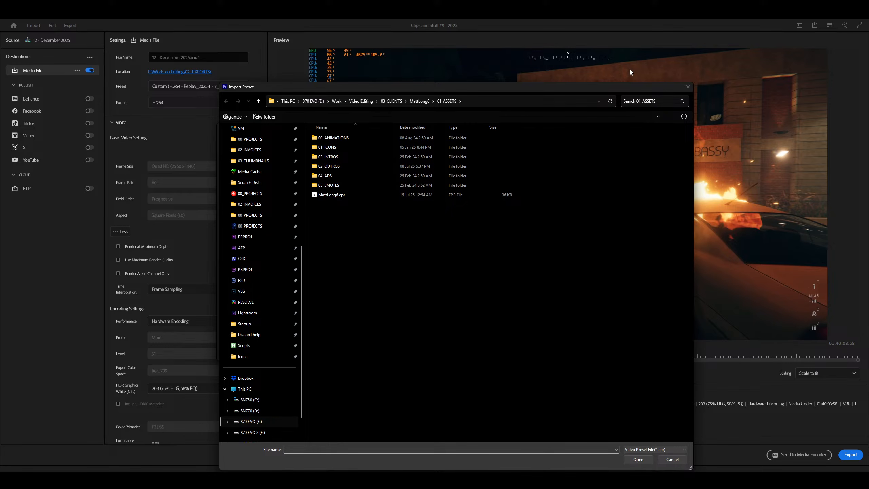
left_click(687, 87)
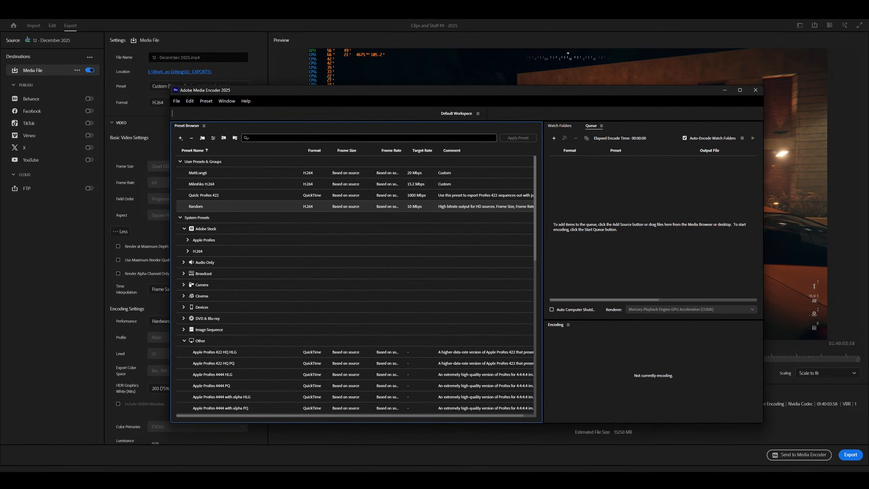
Step: Copy the Quick: ProRes 422 preset name from Media Encoder and search the computer for it with Everything
left_click(222, 198)
key("ctrl+c")
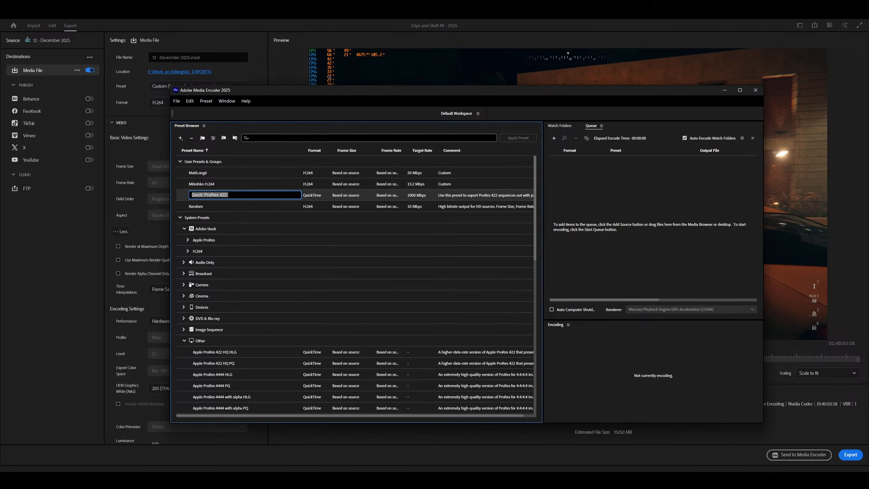
key("Escape")
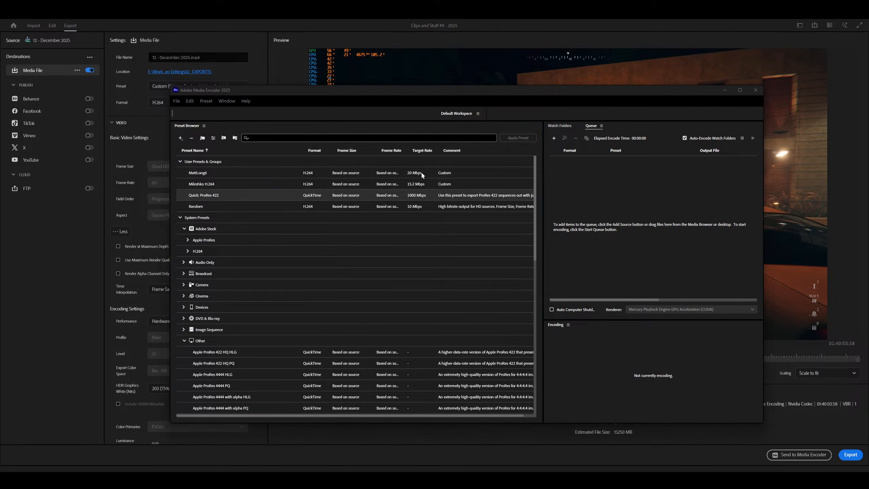
key("ctrl+v")
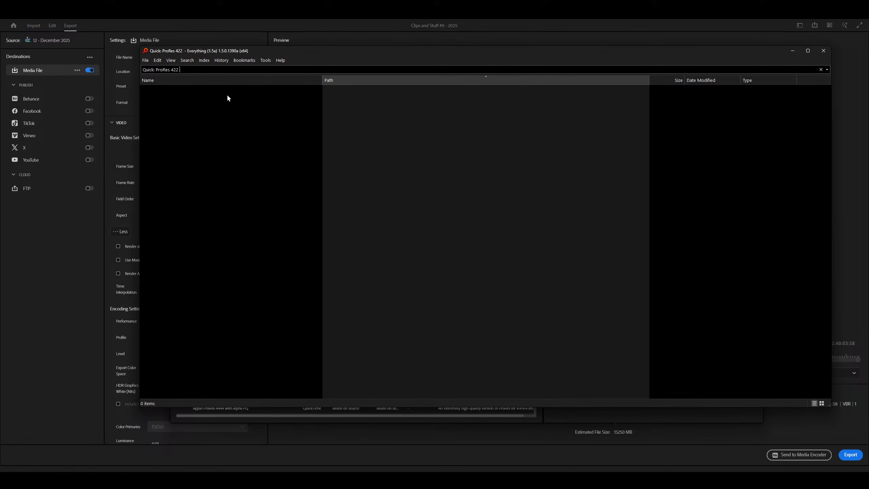
key("BackSpace")
key("BackSpace")
key("BackSpace")
key("BackSpace")
key("BackSpace")
key("BackSpace")
key("BackSpace")
key("BackSpace")
key("BackSpace")
key("BackSpace")
key("BackSpace")
key("BackSpace")
key("BackSpace")
left_click(824, 51)
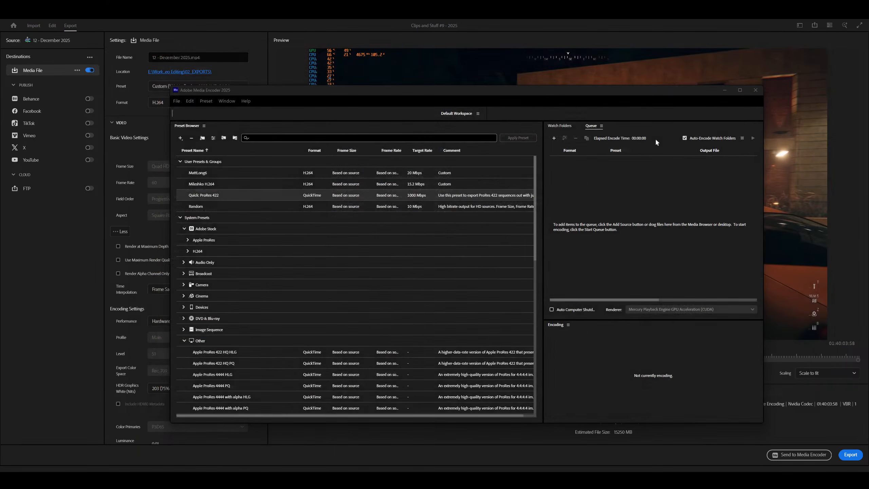
Step: Export the Quick: ProRes 422 preset from Media Encoder as an .epr file into the 01_ASSETS folder
right_click(278, 196)
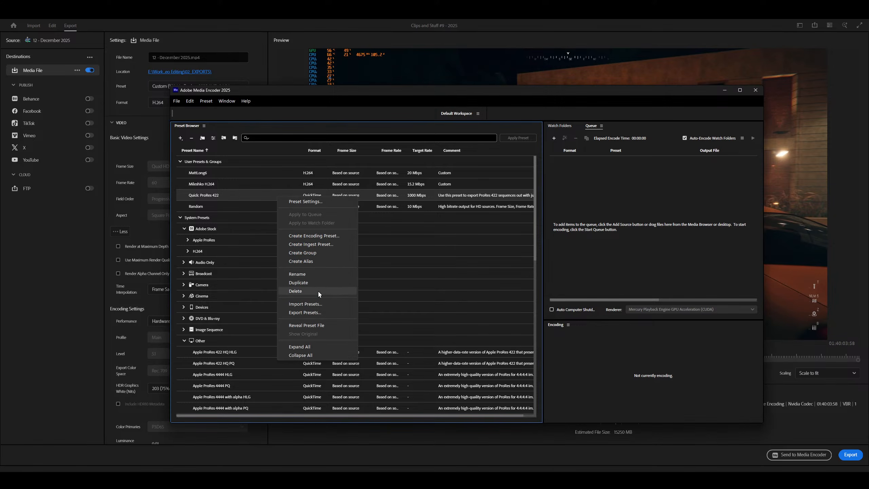
left_click(311, 312)
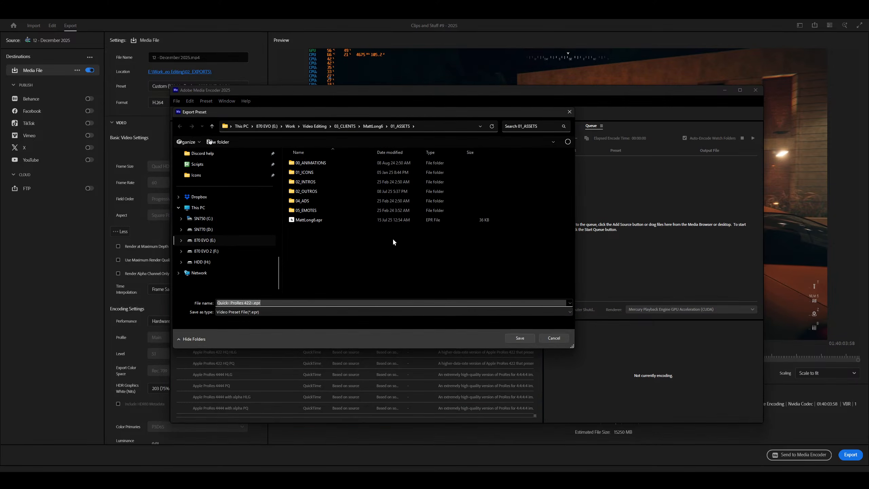
left_click(513, 338)
Step: Import the exported Quick: ProRes 422 preset through Premiere Pro's Preset Manager and apply it to the 12 - December 2025 export
left_click(725, 90)
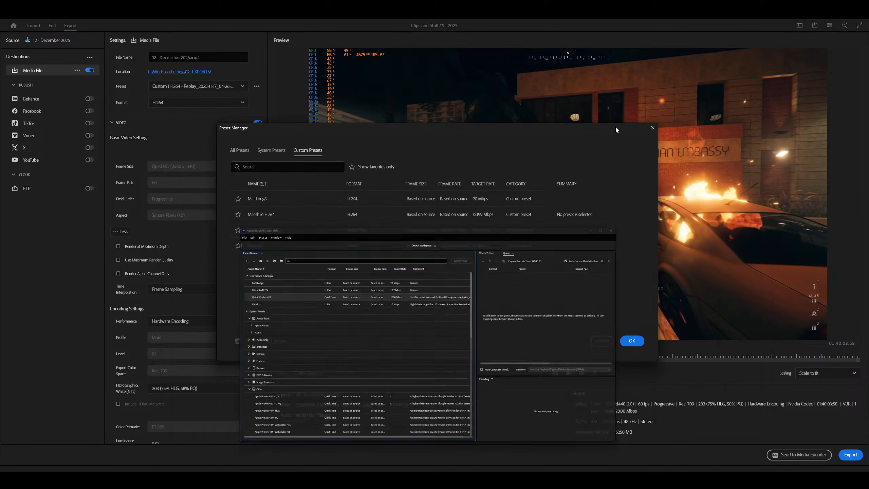
left_click(276, 341)
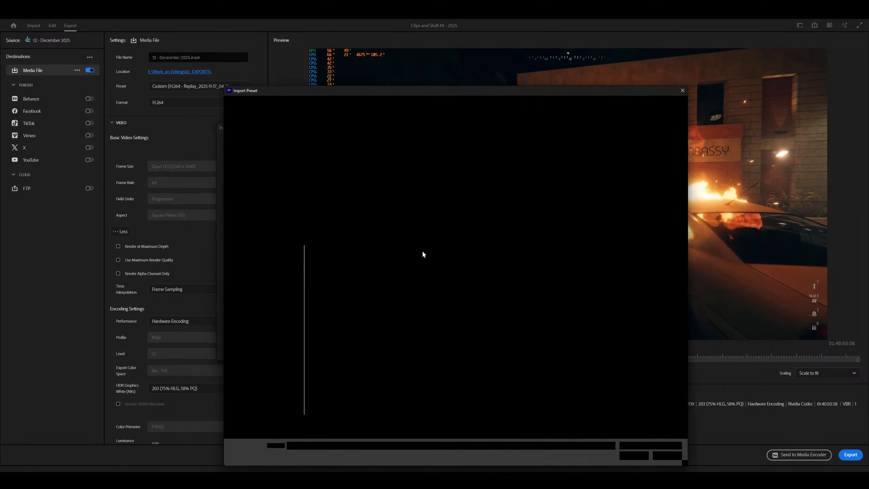
double_click(327, 200)
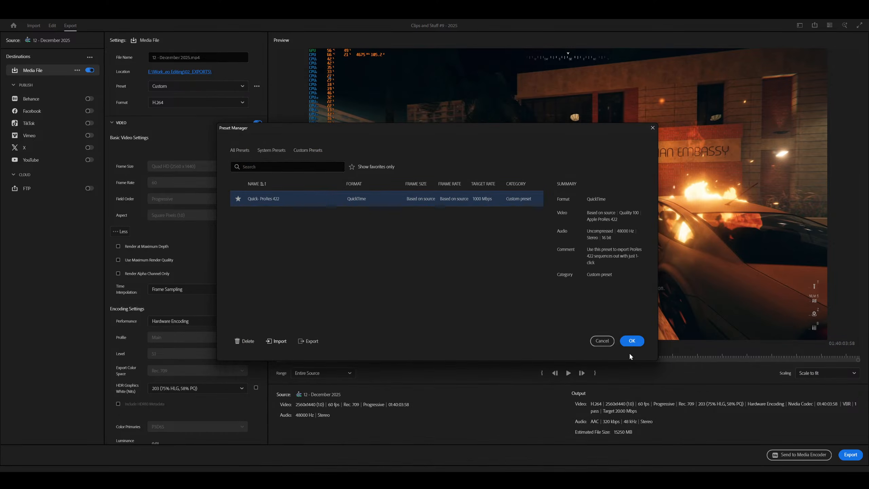
left_click(631, 341)
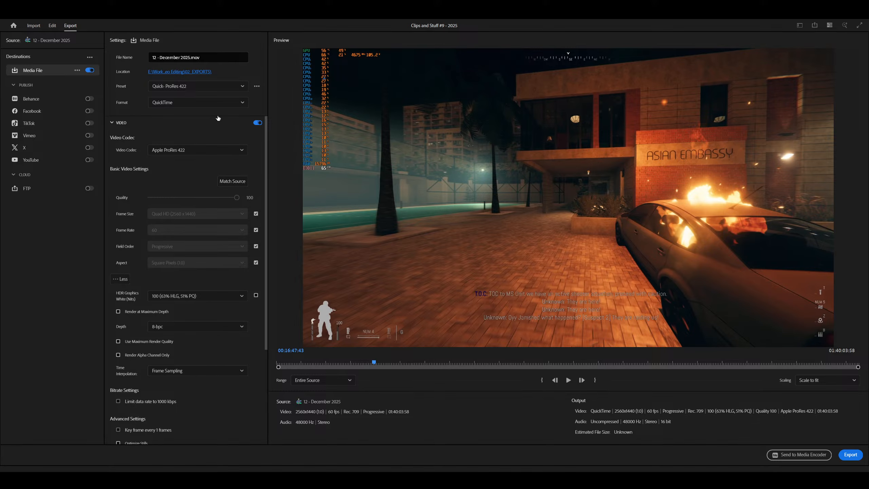
Step: Return to the editing workspace and check the Quick export command in Excalibur's settings, closing them without changes
left_click(52, 25)
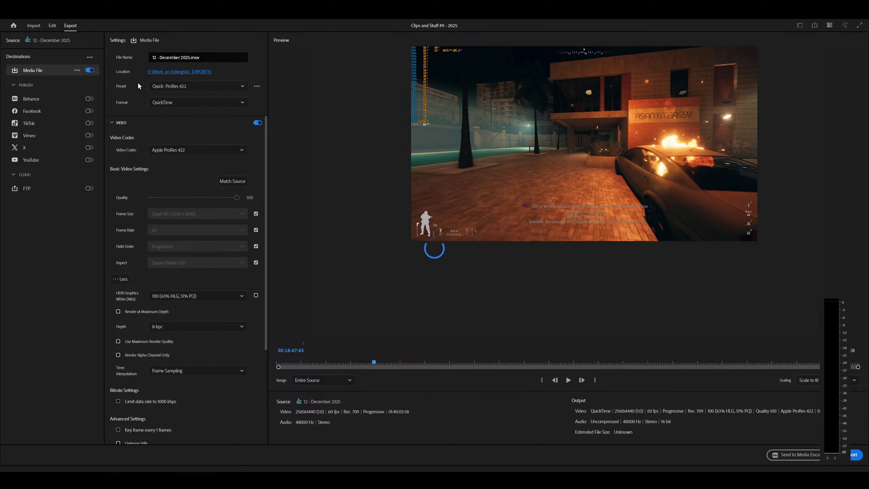
key("ctrl+alt+k")
key("Escape")
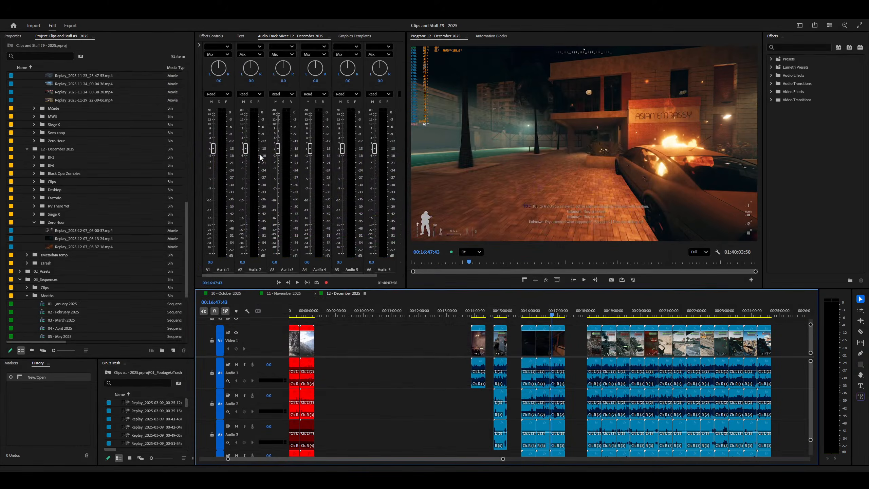
key("ctrl+shift+space")
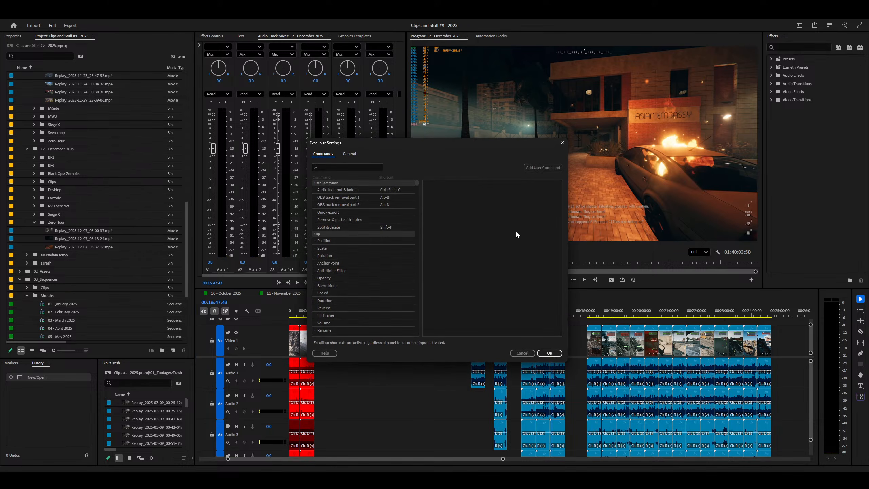
left_click(348, 214)
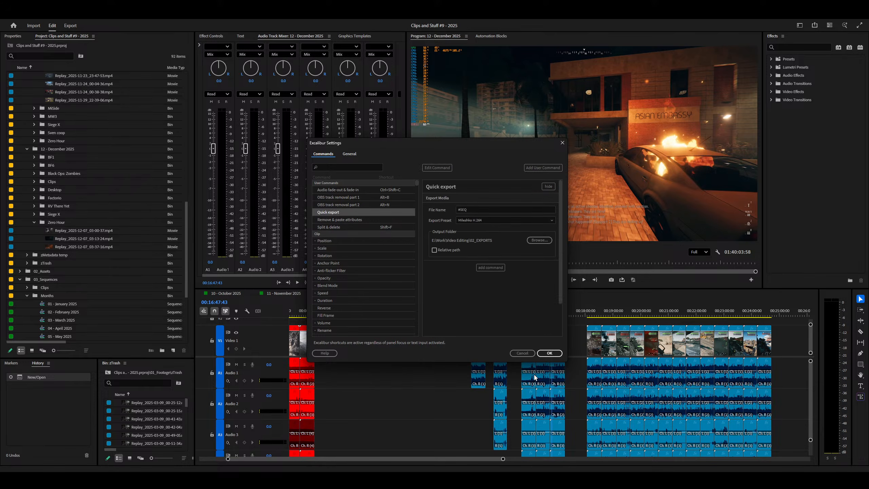
left_click(549, 353)
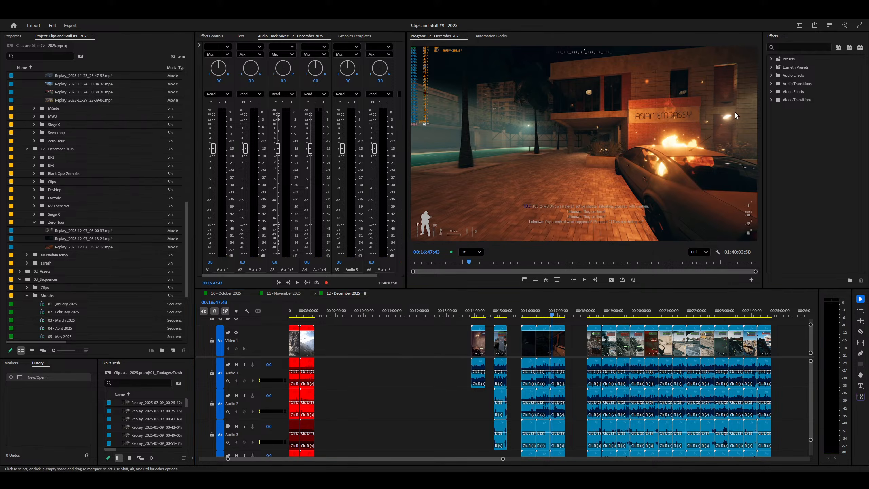
Step: Switch to the browser and open the Export page in the Excalibur manual's List of Commands
left_click(405, 364)
left_click(418, 355)
left_click(398, 356)
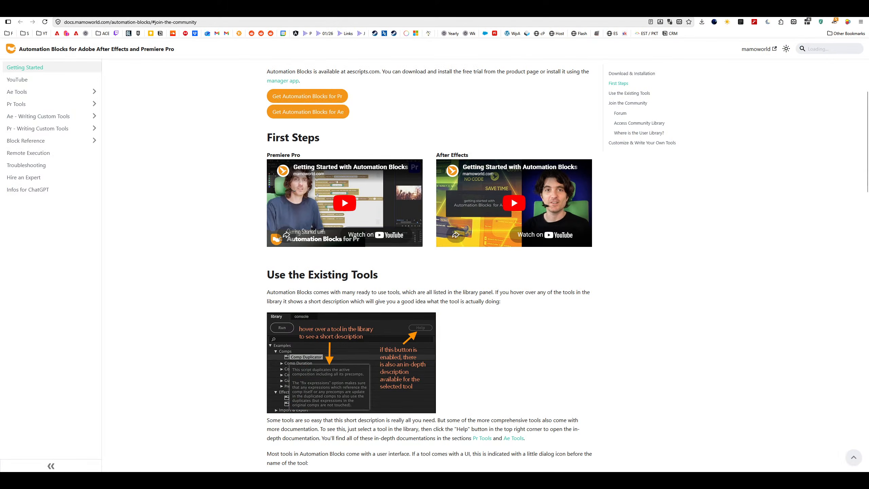
left_click(455, 14)
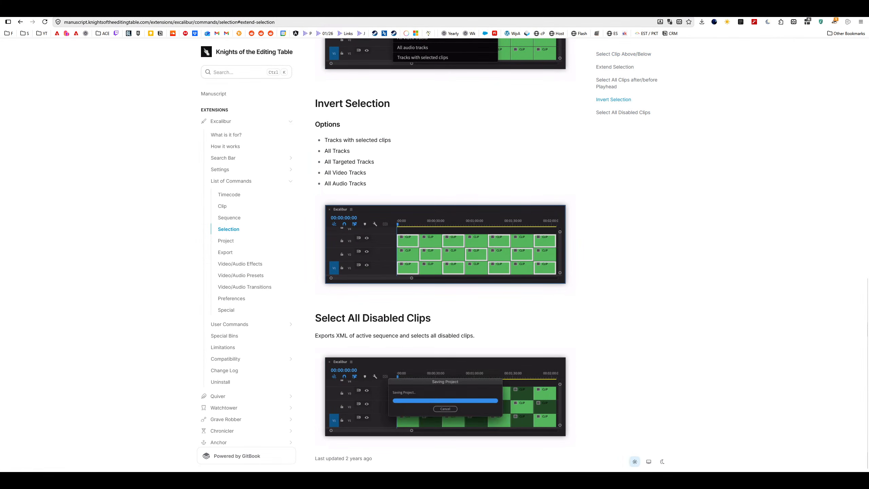
scroll(277, 172, "down", 5)
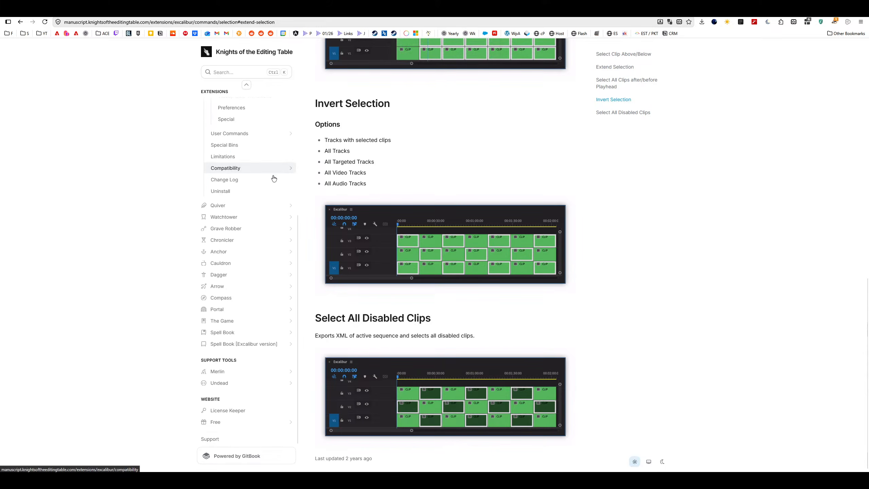
scroll(236, 259, "up", 5)
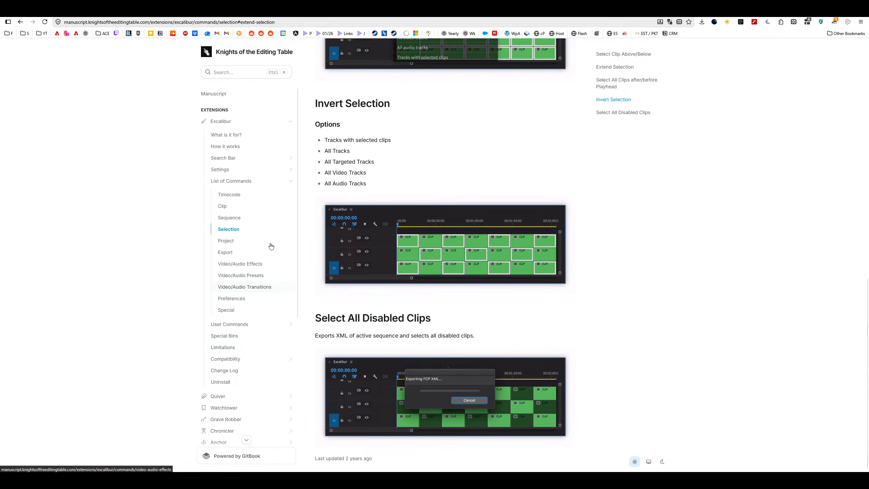
left_click(226, 252)
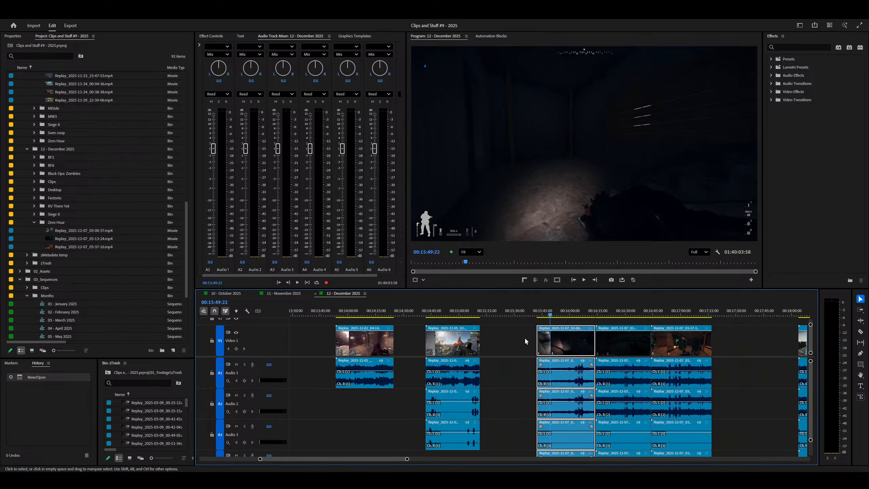
Step: In Premiere Pro, search Excalibur for "export" and open its Export Media command for 12 - December 2025
key("equal")
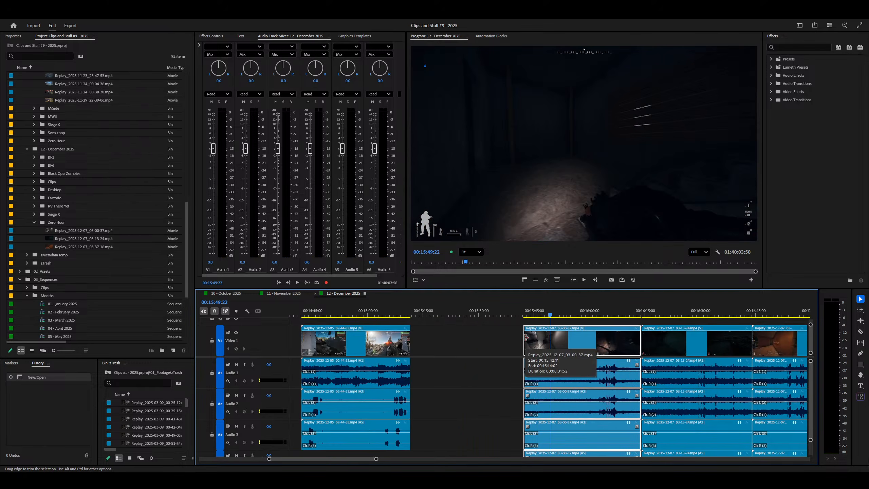
key("alt+space")
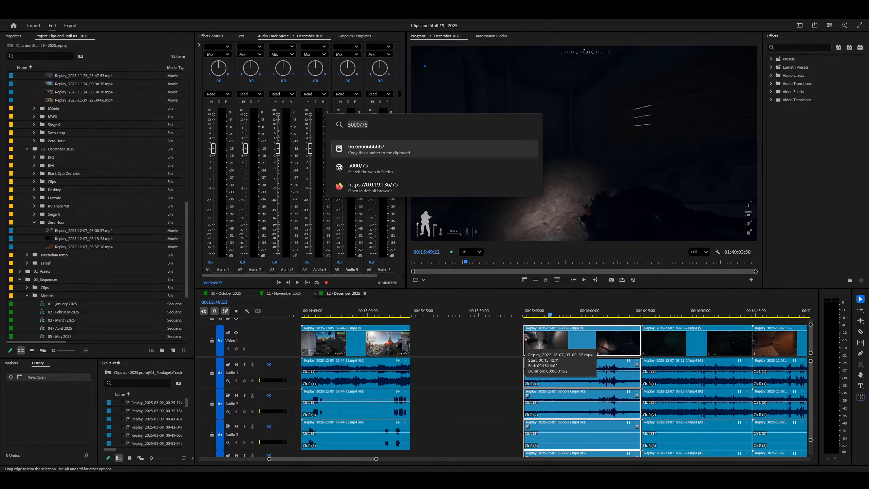
key("Escape")
key("alt+space")
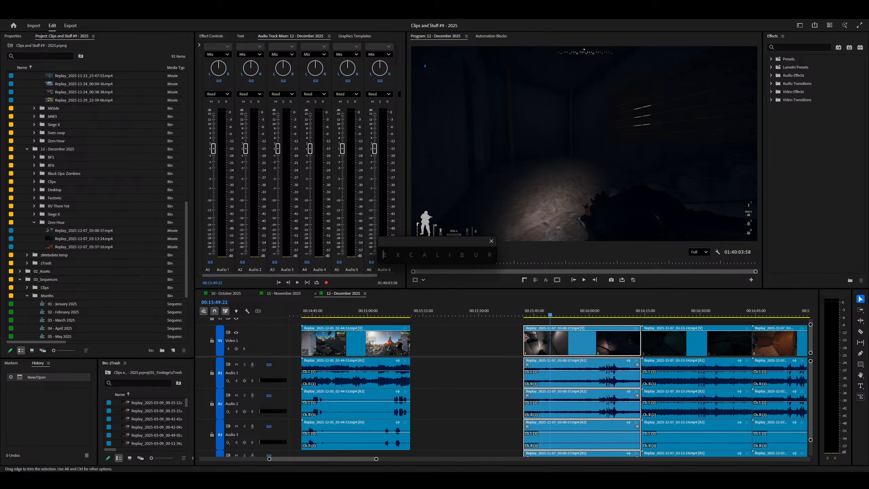
type("export")
key("Down")
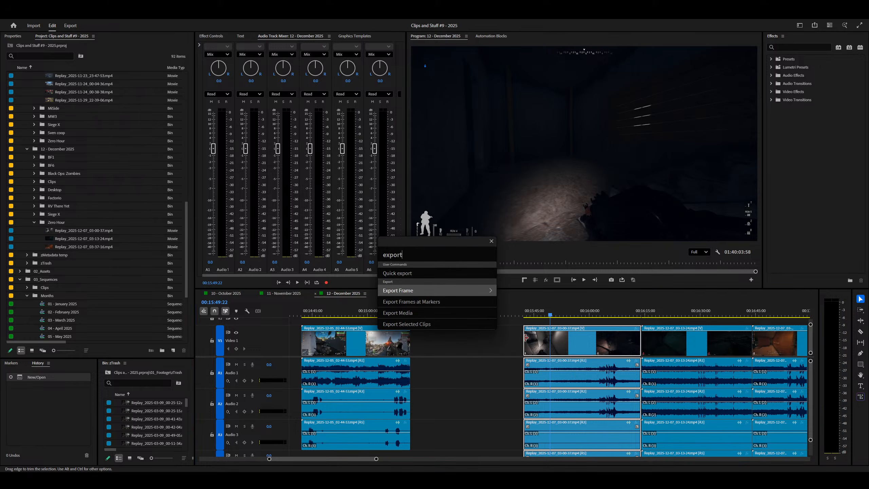
key("Down")
key("Down")
key("Return")
Step: Look through the export presets offered by Excalibur's Export Media command
key("Down")
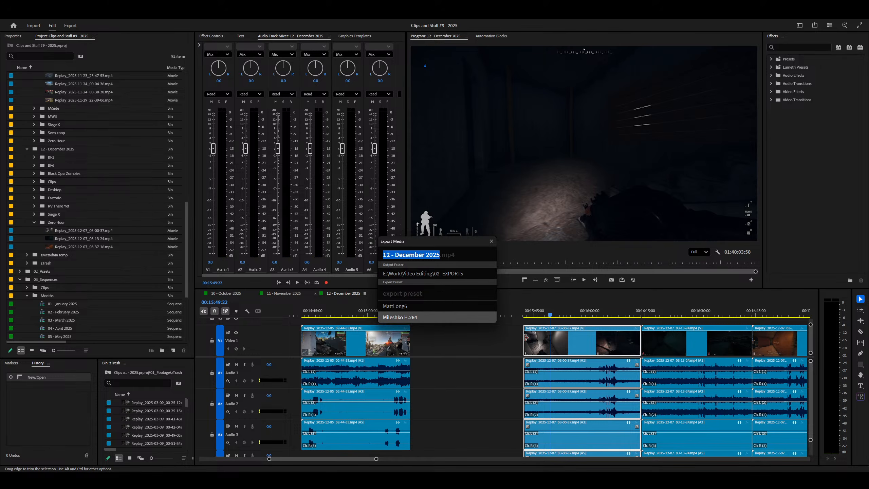
key("Up")
key("Down")
key("Up")
key("Up")
key("Down")
key("Up")
key("Down")
key("Down")
key("Return")
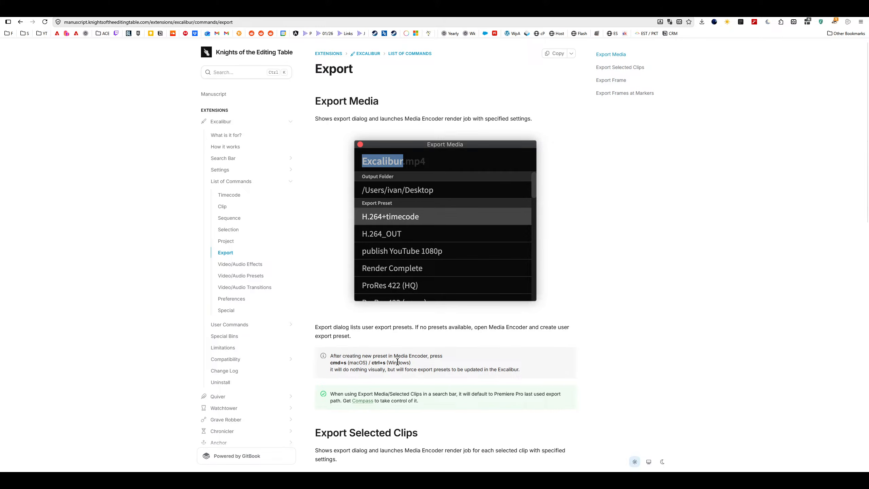
Step: Read the manual's note on updating export presets in Excalibur, and reopen the Export Media command in Premiere Pro
scroll(397, 362, "down", 3)
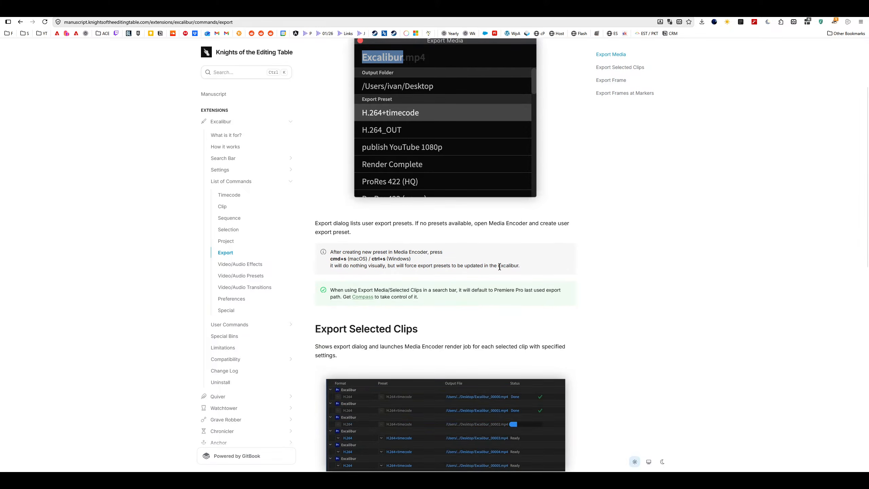
key("alt+Tab")
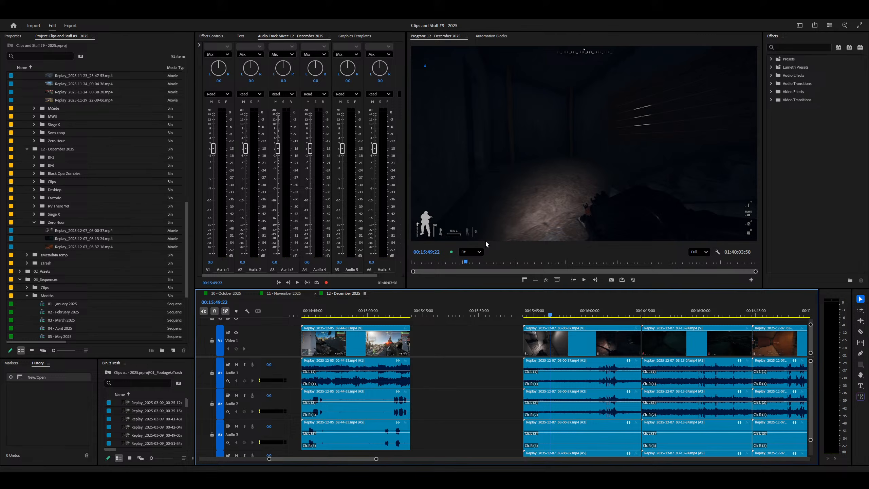
key("d")
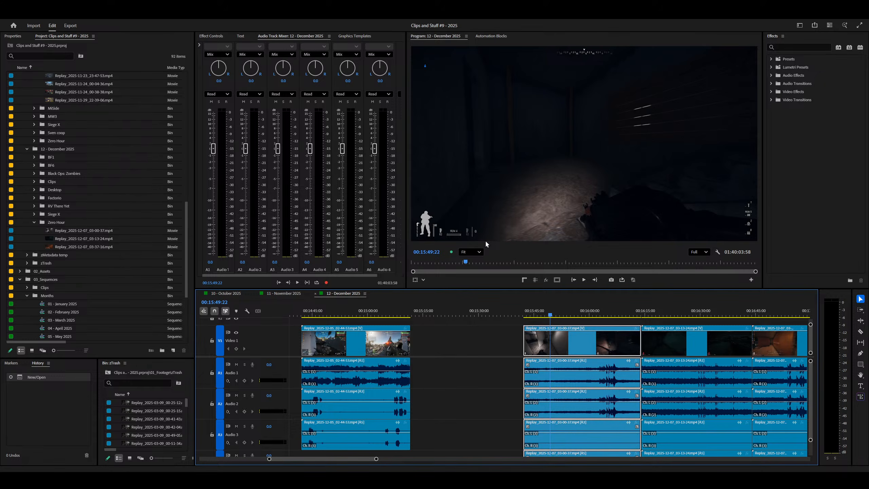
key("ctrl+space")
type("exp[o")
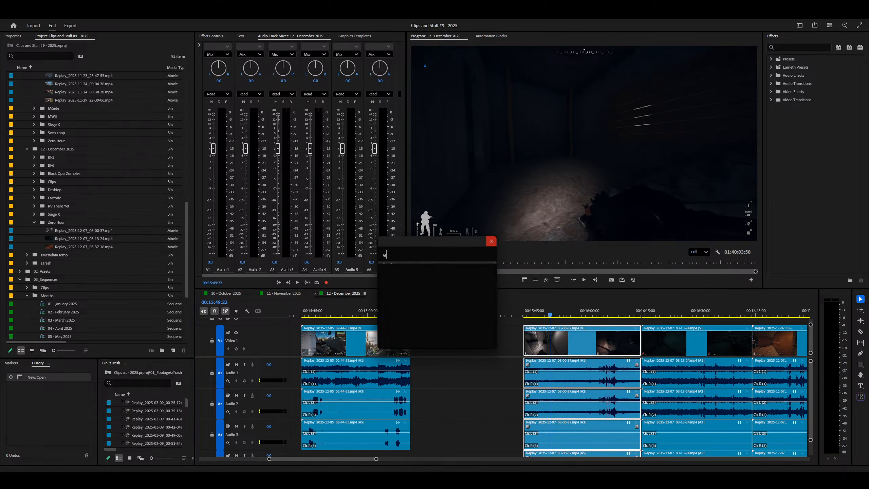
key("Down")
key("Down")
key("Down")
key("Return")
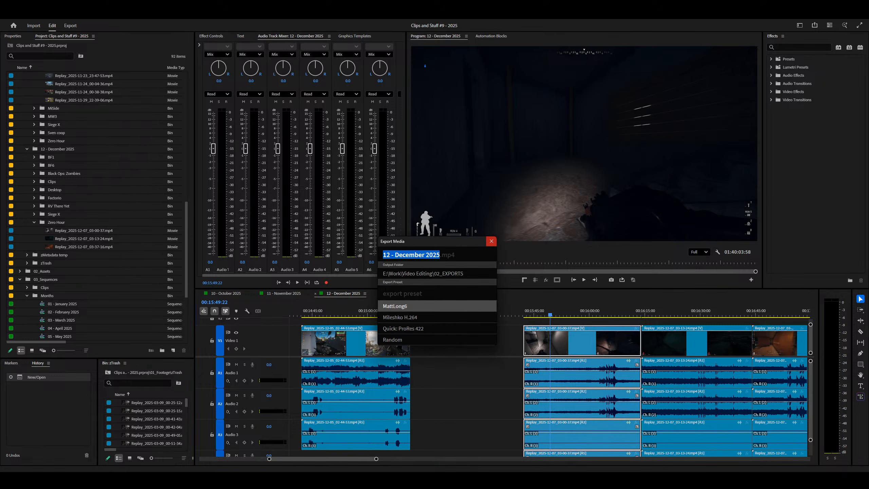
Step: Check the Export Media preset list for Quick: ProRes 422 and close the dialog without exporting
key("Down")
key("Down")
key("Down")
key("Down")
key("Up")
key("Escape")
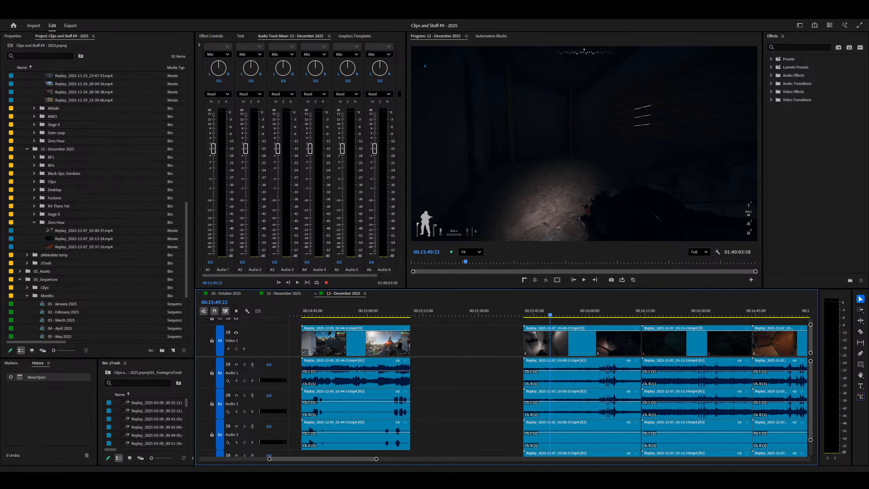
Step: Set the Quick export command's export preset to Quick: ProRes 422 in Excalibur's settings and save the change
key("ctrl+shift+space")
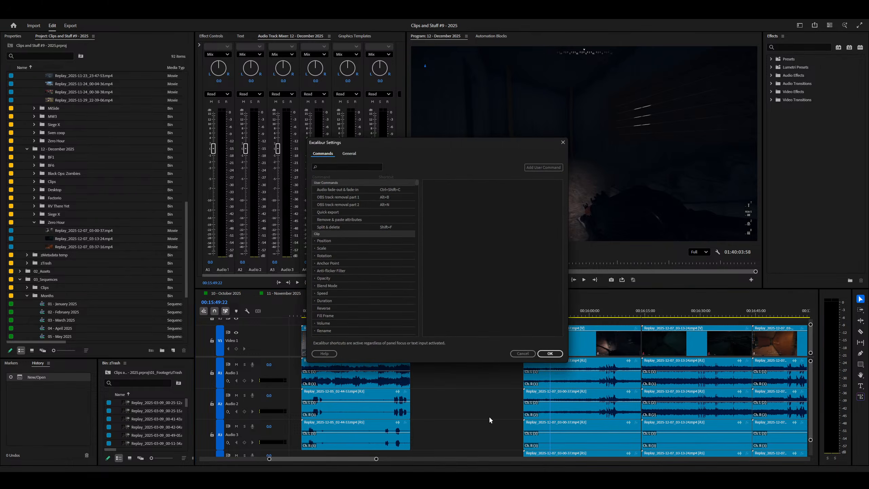
left_click(356, 213)
left_click(504, 221)
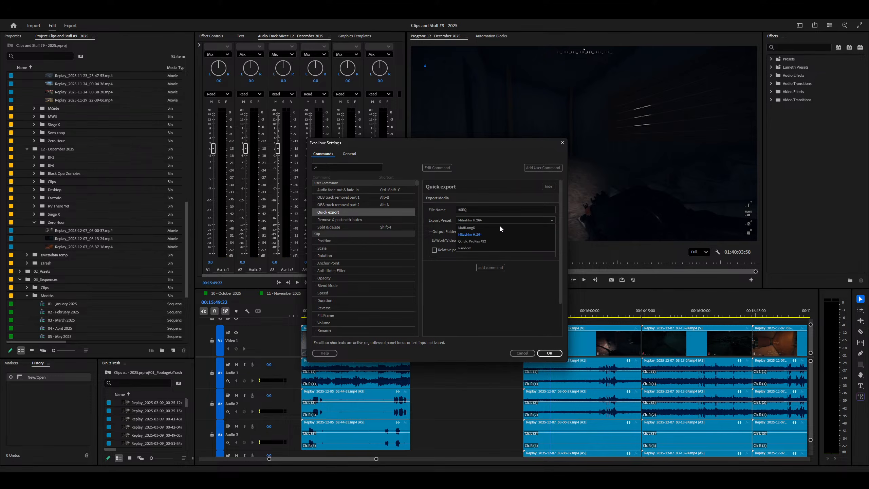
left_click(481, 242)
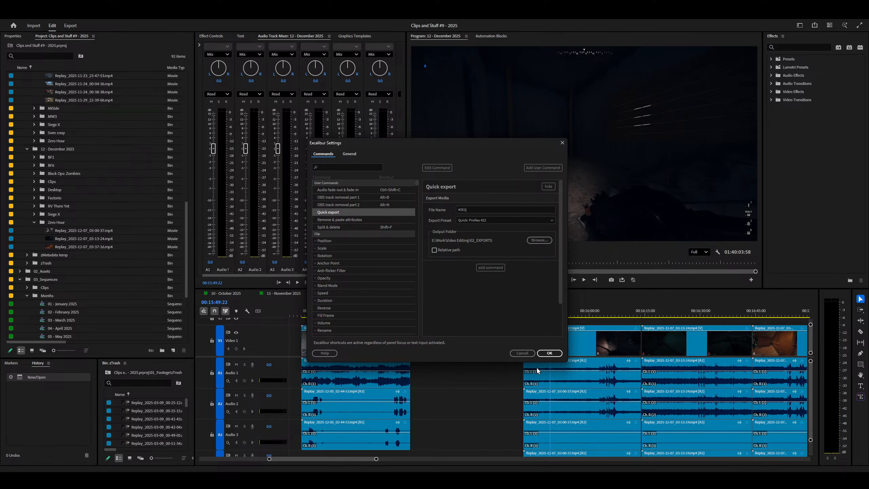
left_click(550, 353)
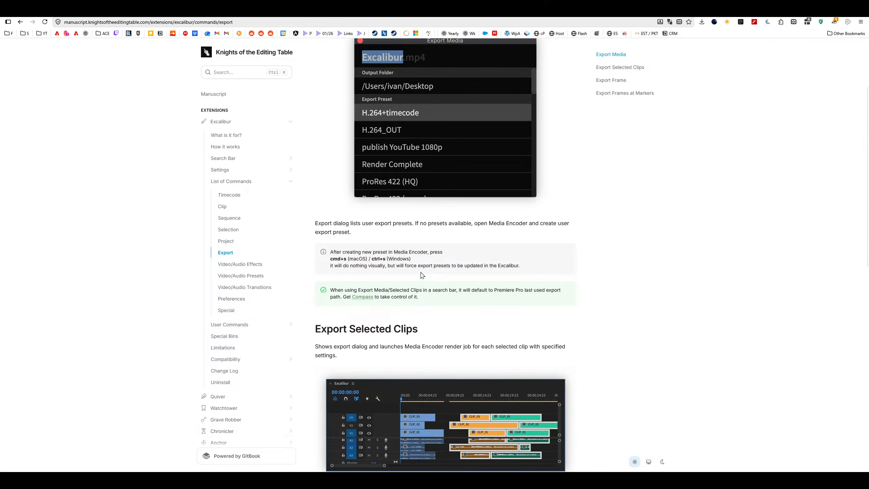
Step: Review the manual's preset update note and its Export Selected Clips, Export Frame and Export Frames at Markers sections
left_click_drag(412, 260, 358, 259)
scroll(552, 277, "down", 6)
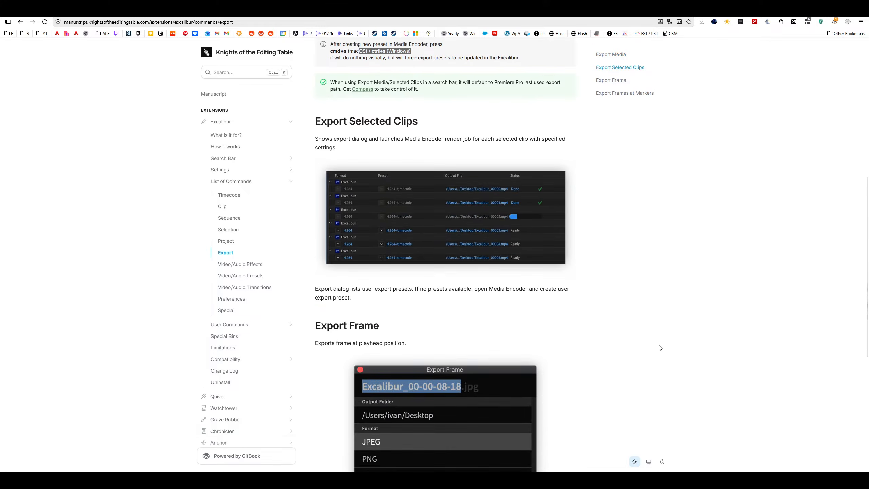
scroll(736, 321, "down", 6)
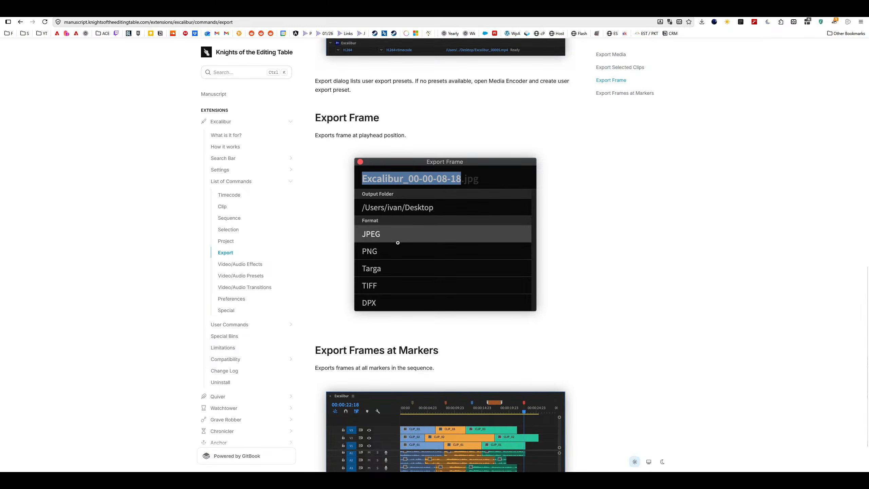
scroll(398, 242, "down", 2)
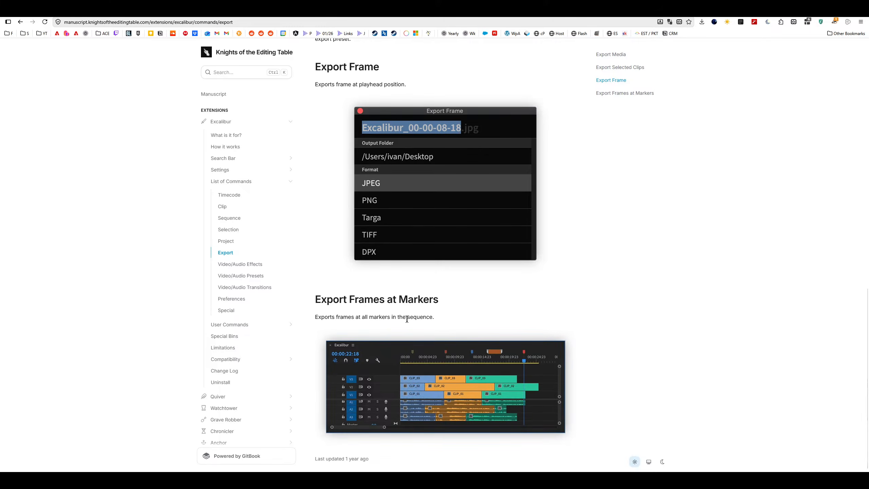
scroll(418, 301, "up", 5)
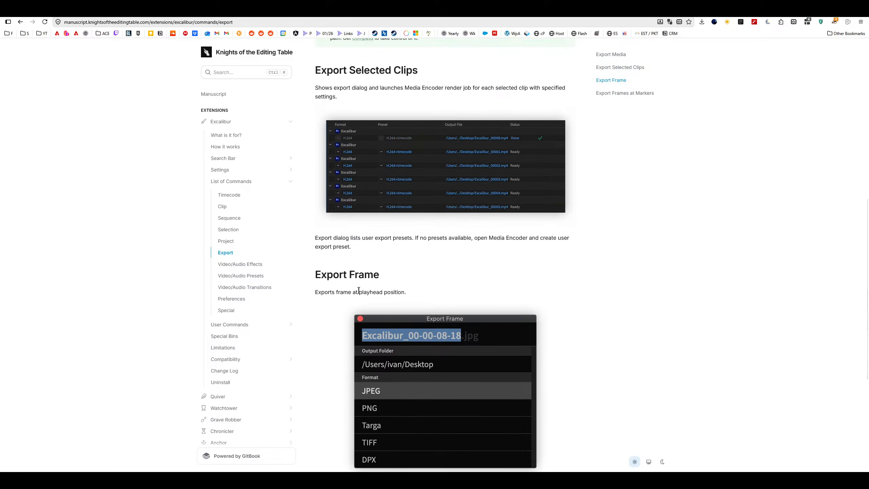
left_click_drag(416, 283, 306, 276)
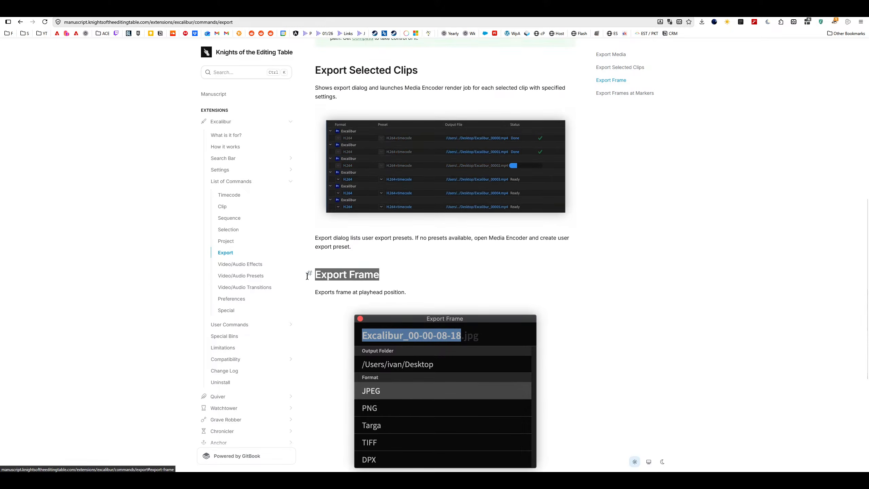
scroll(388, 378, "down", 3)
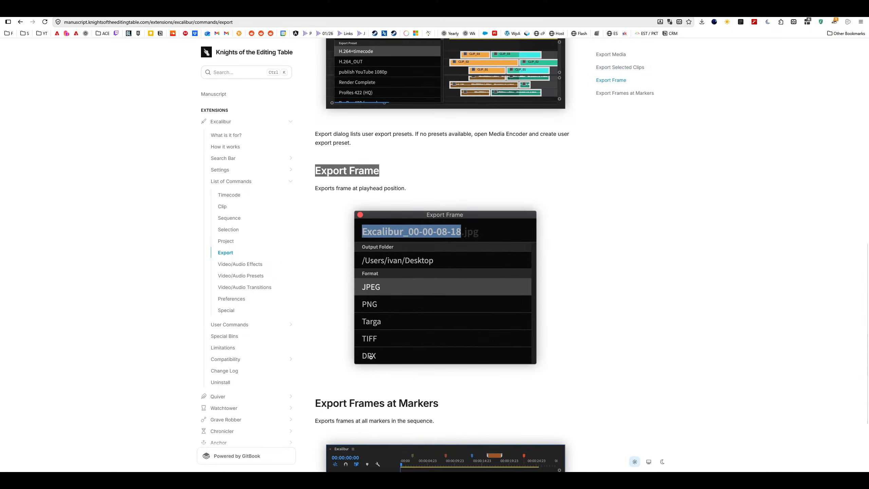
scroll(382, 291, "up", 3)
scroll(383, 291, "up", 10)
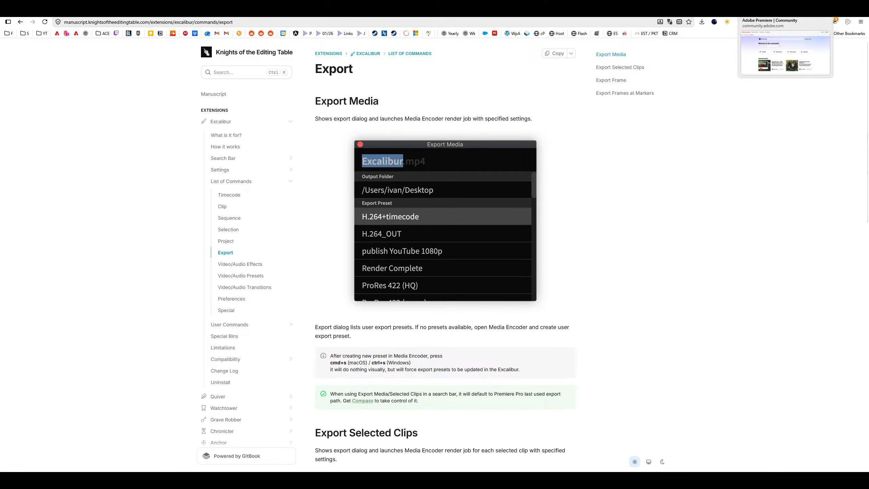
left_click(823, 11)
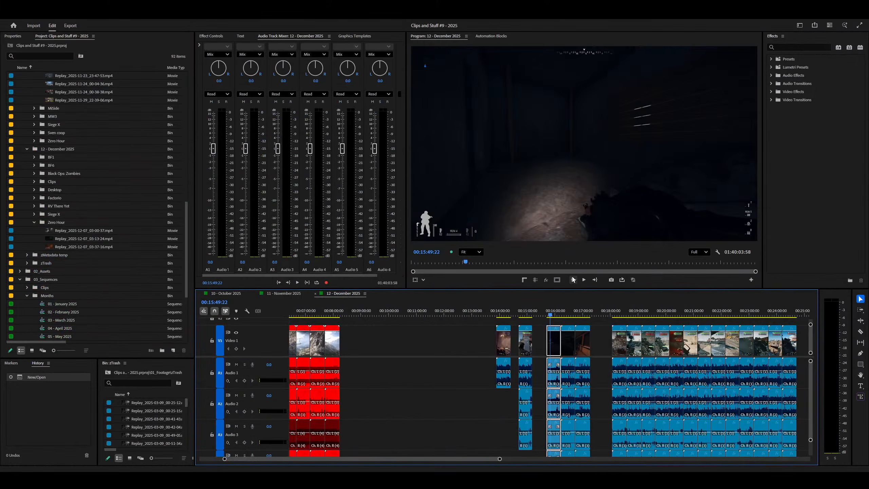
Step: Make a subsequence from the three adjacent Replay_2025-12-07 clips in the 12 - December 2025 timeline and open it at its start
left_click(411, 354)
left_click(554, 342)
key("=")
left_click_drag(648, 344, 87, 363)
left_click_drag(170, 353, 167, 351)
double_click(46, 334)
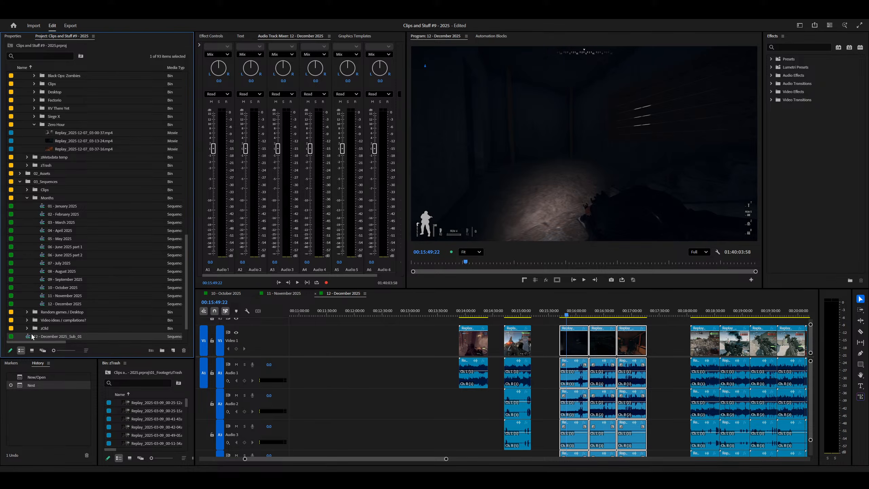
key("Home")
key("=")
key("=")
key("=")
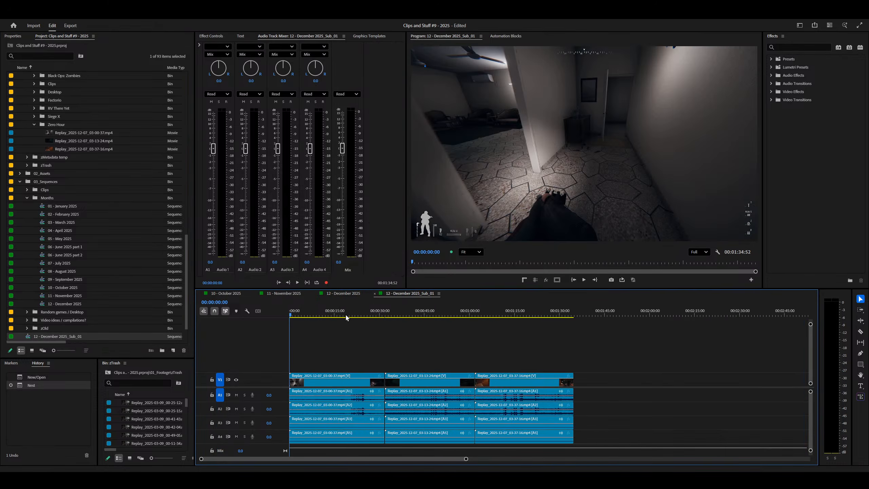
Step: Switch to the Clock app and start the stopwatch
key("alt+Tab")
left_click(697, 352)
key("minus")
key("minus")
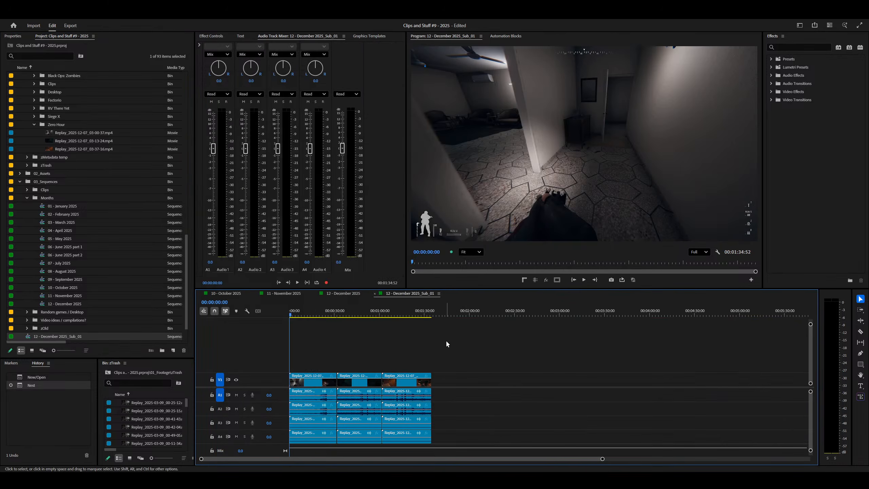
key("alt+Tab")
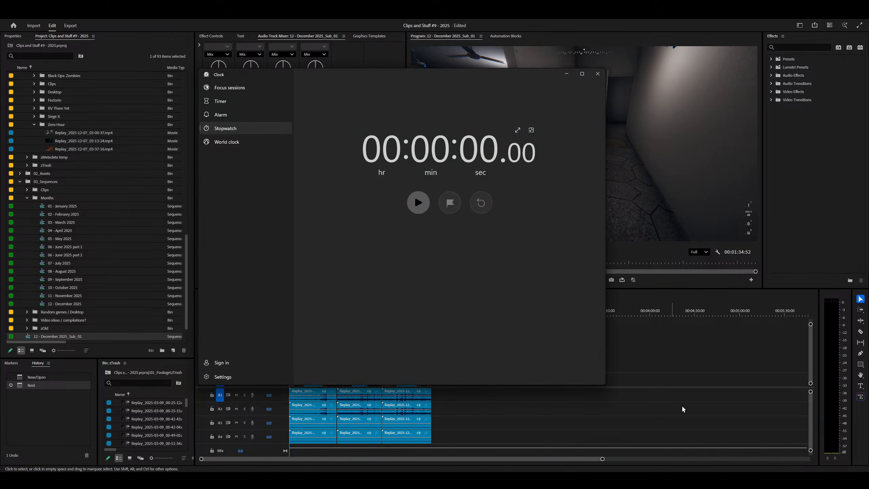
left_click(561, 421)
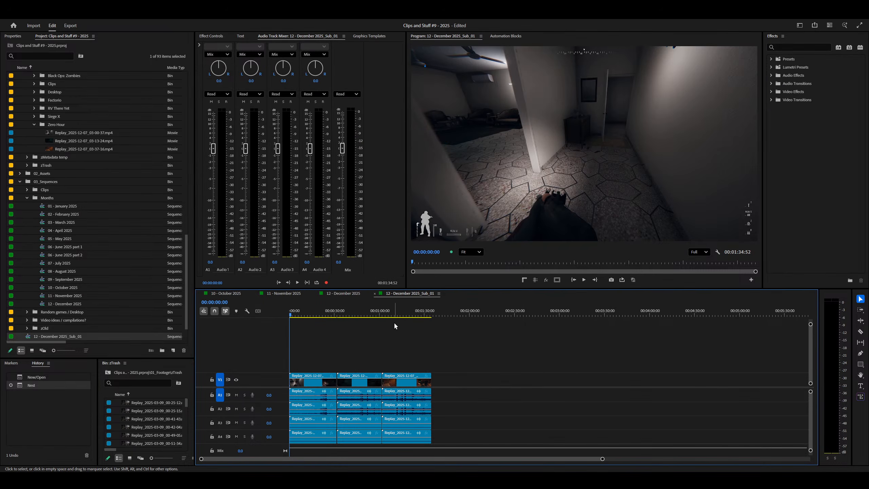
key("alt+Tab")
left_click(418, 202)
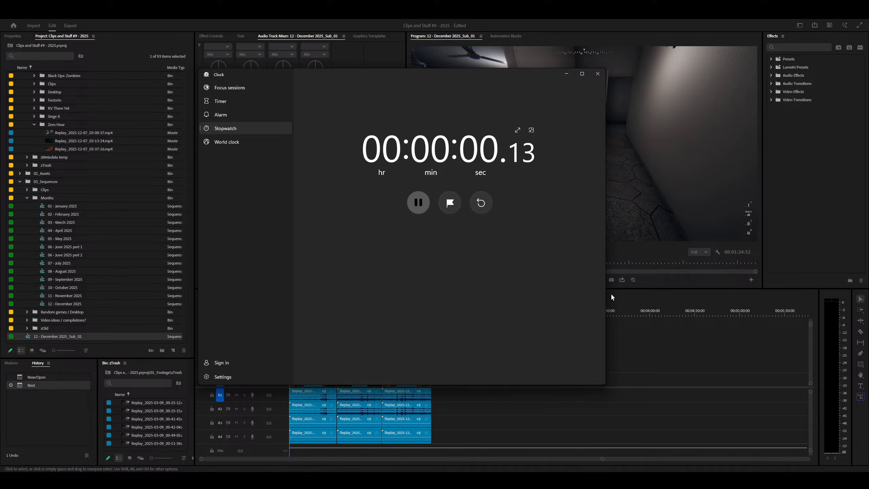
Step: Switch to Premiere Pro, render the video previews of the open sequence, and expand the render details with the progress dialog moved off the timeline
left_click(611, 292)
key("Return")
left_click(402, 232)
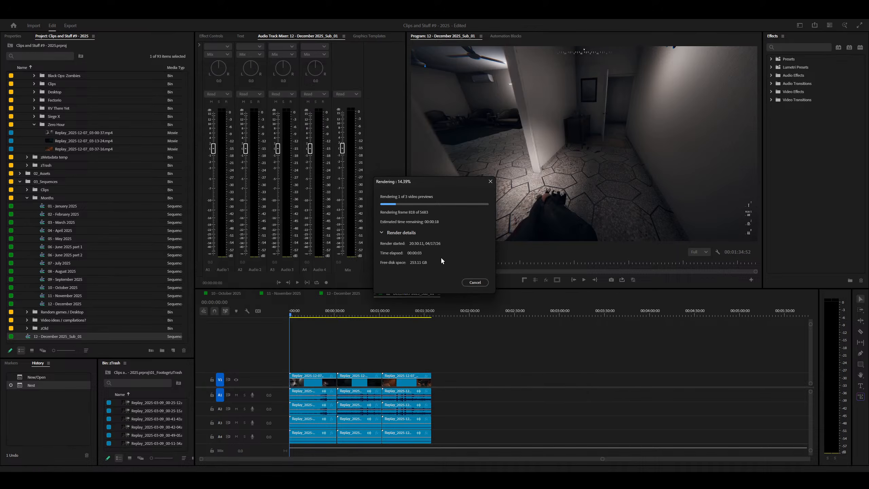
left_click_drag(418, 185, 733, 152)
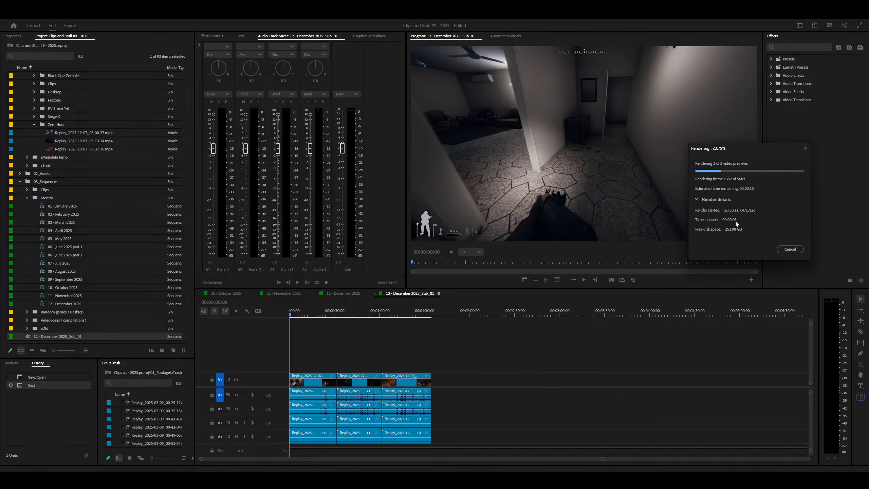
Step: Switch to Clock, record a lap when the preview render completes, and pause the stopwatch
key("alt+Tab")
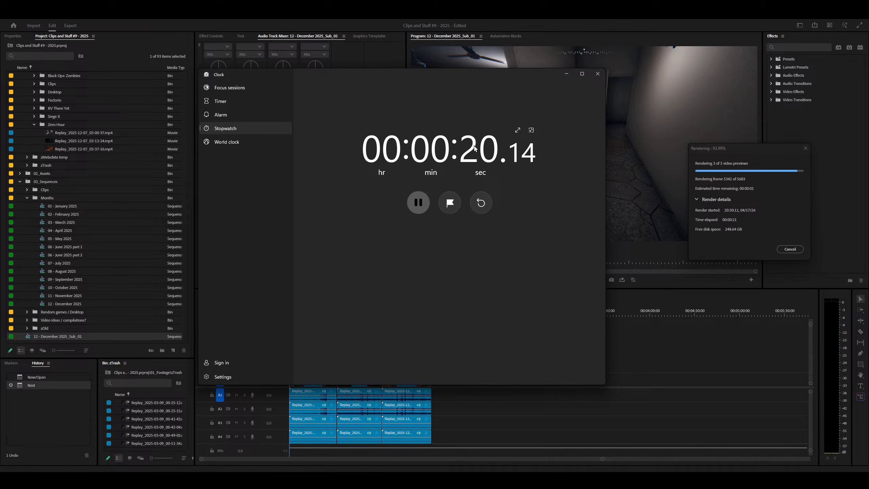
left_click(449, 210)
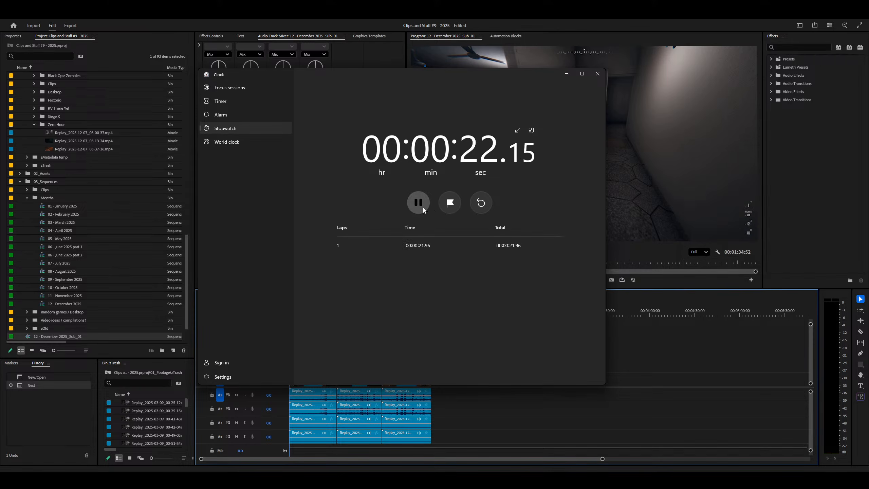
left_click(421, 205)
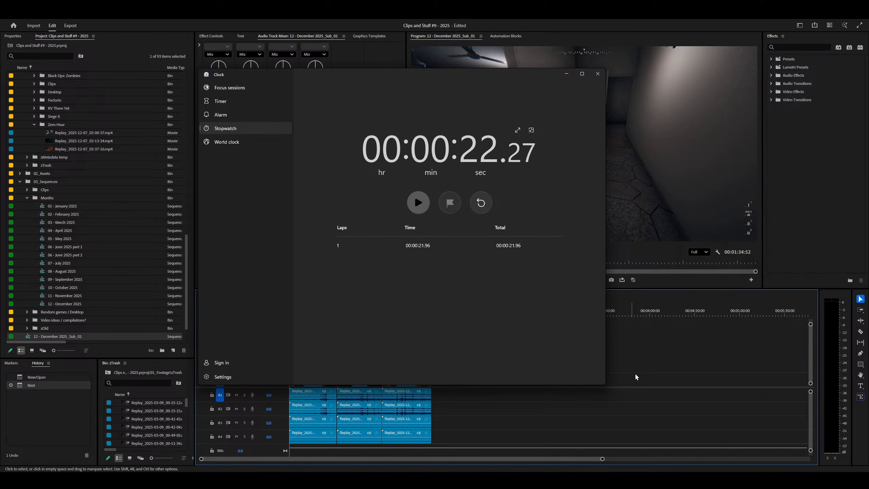
Step: Switch to Premiere Pro and start a quick export of the 12 - December 2025_Sub_01 sequence with the "Match sequence preview settings" preset
left_click(665, 391)
left_click(815, 25)
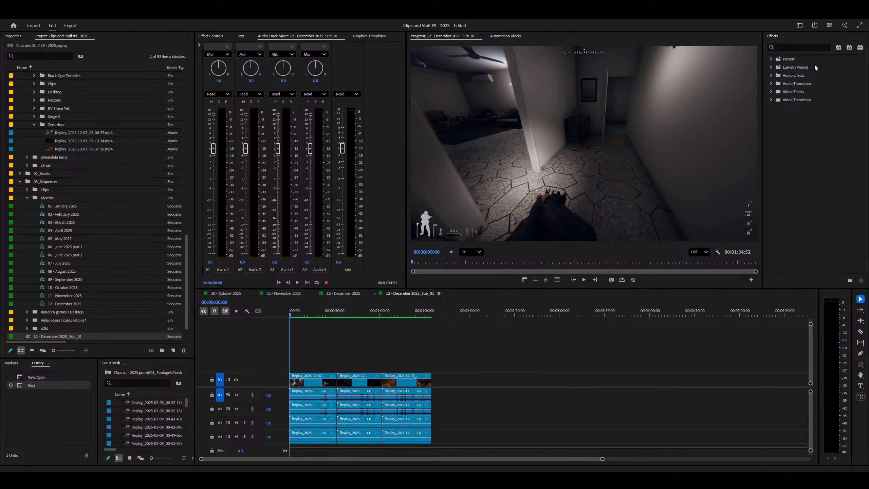
left_click(760, 84)
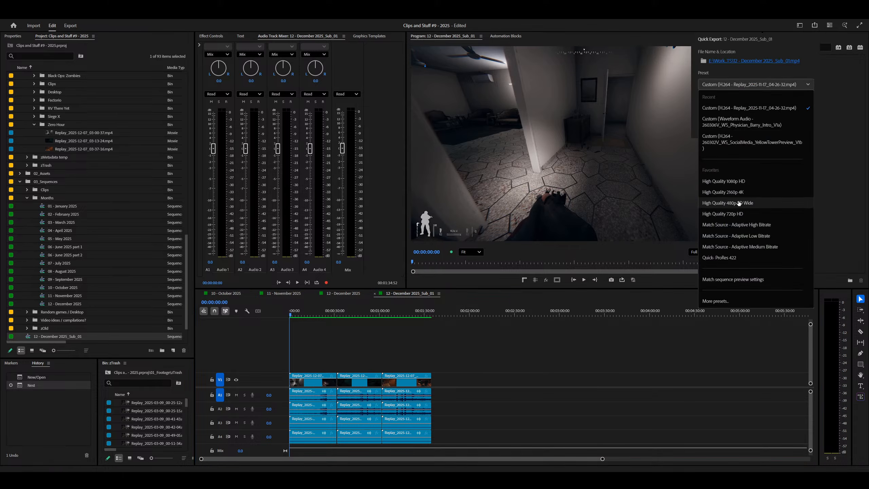
left_click(753, 280)
left_click(642, 186)
Step: Switch to Clock, resume the stopwatch, and arrange its window beside the encoding progress dialog
key("alt+Tab")
left_click(419, 202)
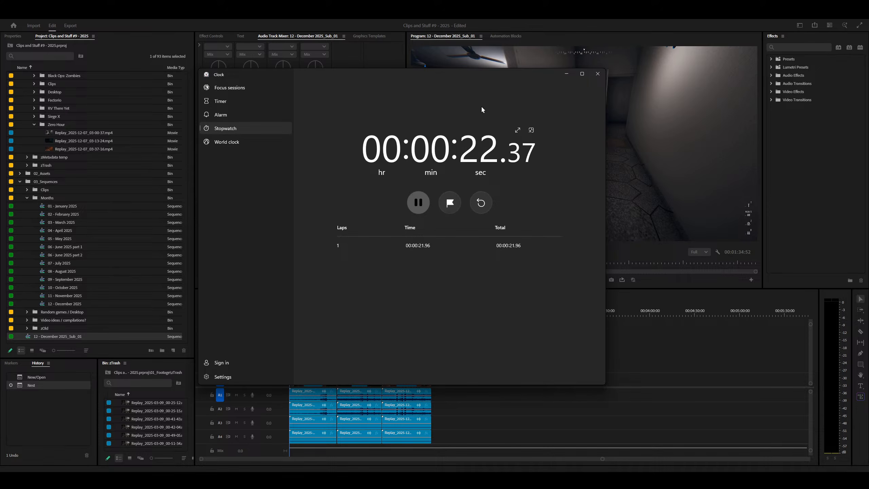
left_click_drag(481, 106, 249, 92)
left_click_drag(413, 223, 558, 183)
key("alt+Tab")
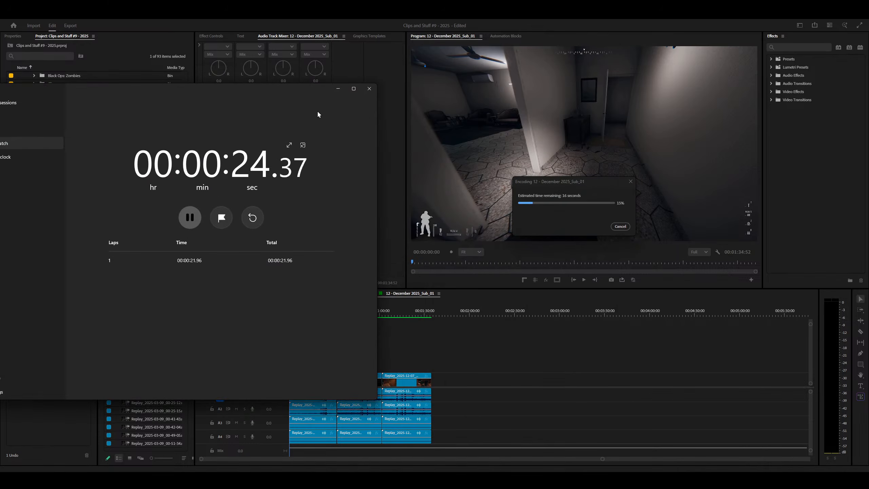
left_click_drag(338, 90, 491, 68)
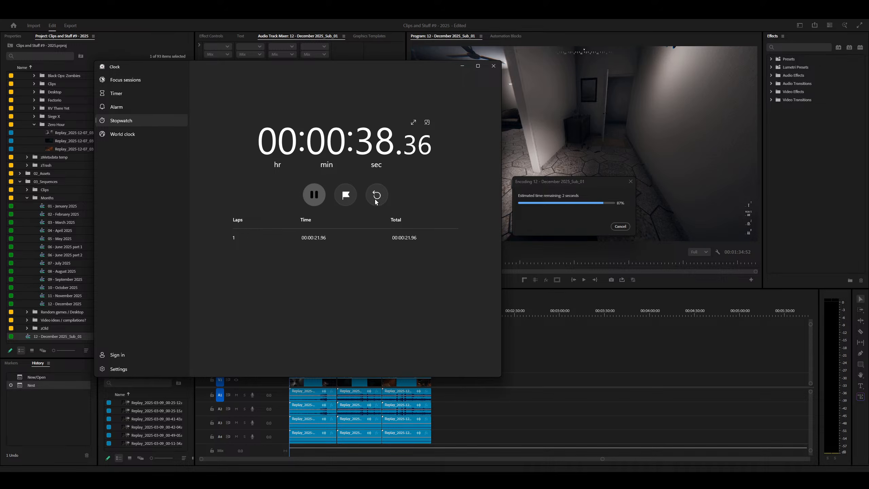
Step: Record a second lap when the export completes, pause the stopwatch, and switch back to Premiere Pro
left_click(345, 194)
left_click(314, 194)
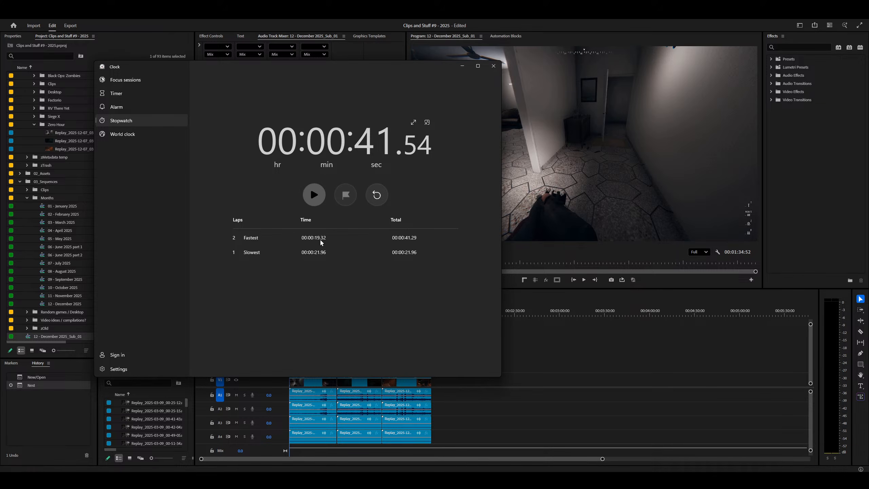
left_click(572, 352)
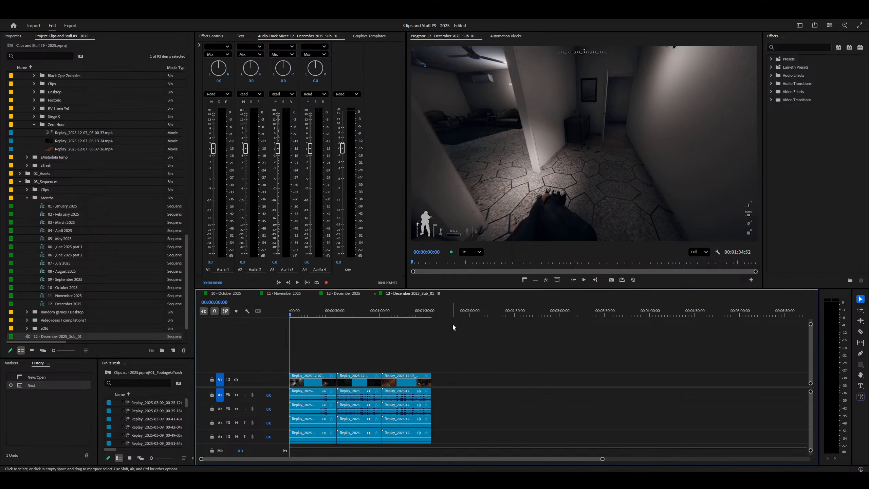
Step: Open Task Manager and examine the CPU and Disk 0 (E:) performance graphs for the render and export period
key("ctrl+shift+Escape")
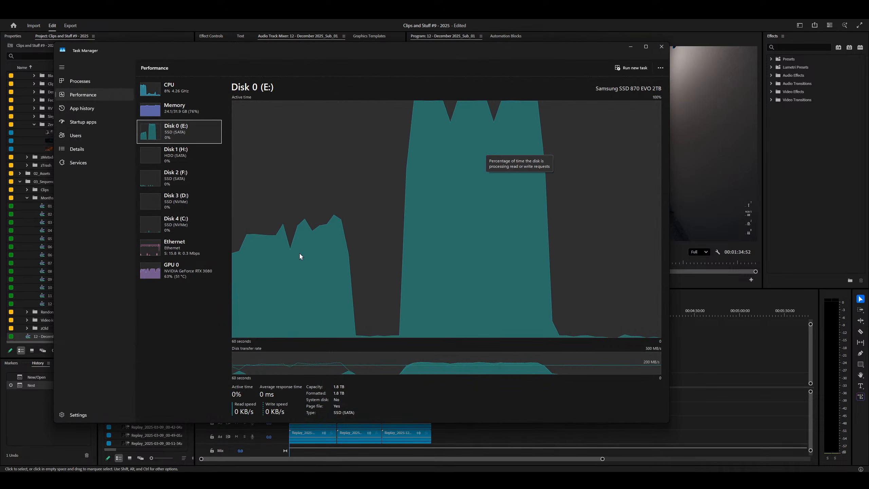
left_click(149, 90)
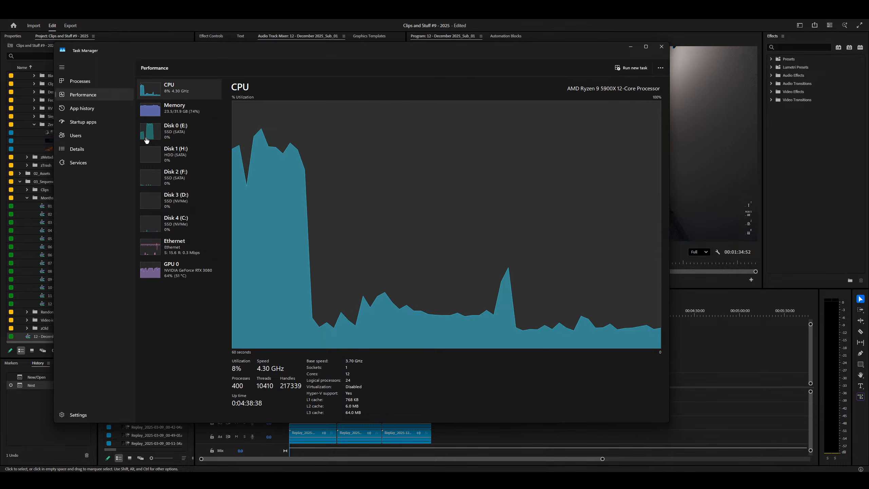
left_click(141, 128)
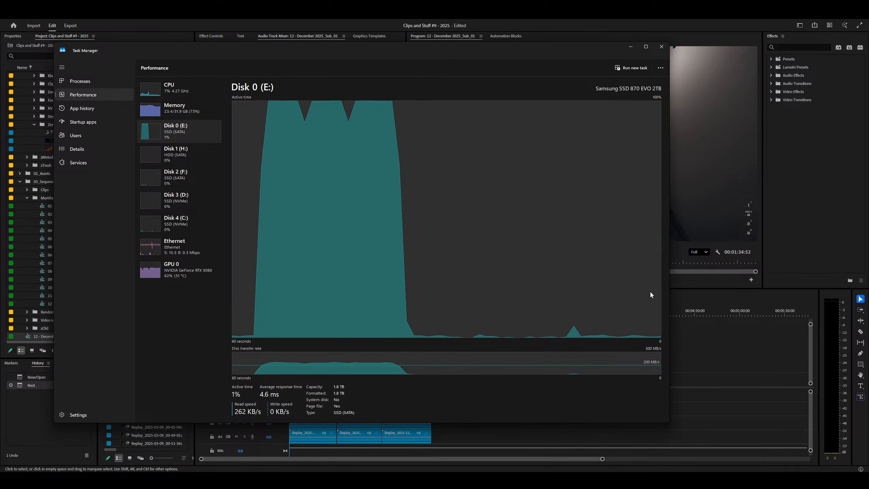
Step: Return to Premiere Pro and examine the rendered clips along the 12 - December 2025_Sub_01 timeline
left_click(743, 407)
key("equal")
key("equal")
key("n")
left_click_drag(457, 399, 746, 377)
key("minus")
key("minus")
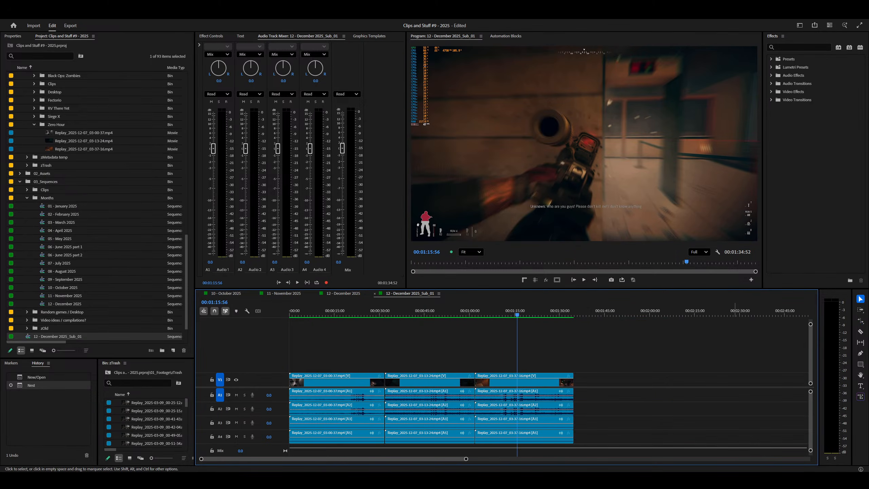
key("v")
left_click_drag(371, 377, 314, 382)
key("equal")
key("equal")
key("minus")
left_click_drag(414, 378, 552, 380)
key("minus")
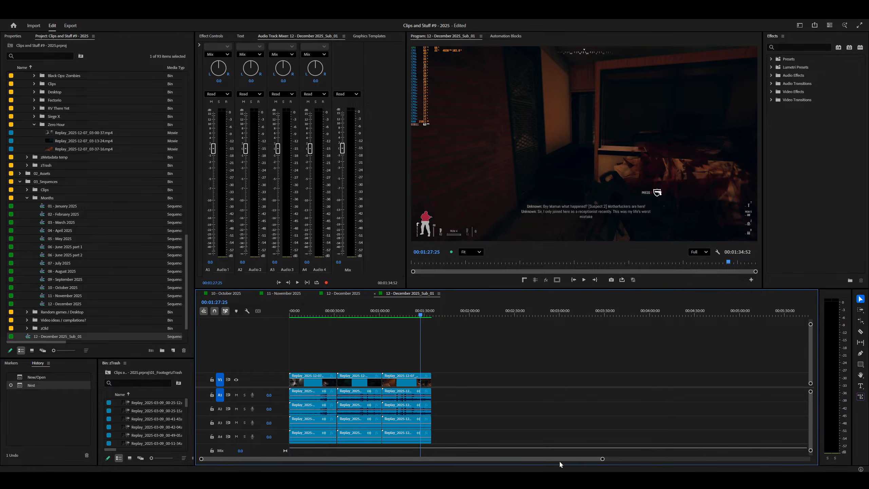
Step: Check the lap times in the Clock stopwatch, and return the playhead to the start of the Premiere Pro sequence
key("alt+Tab")
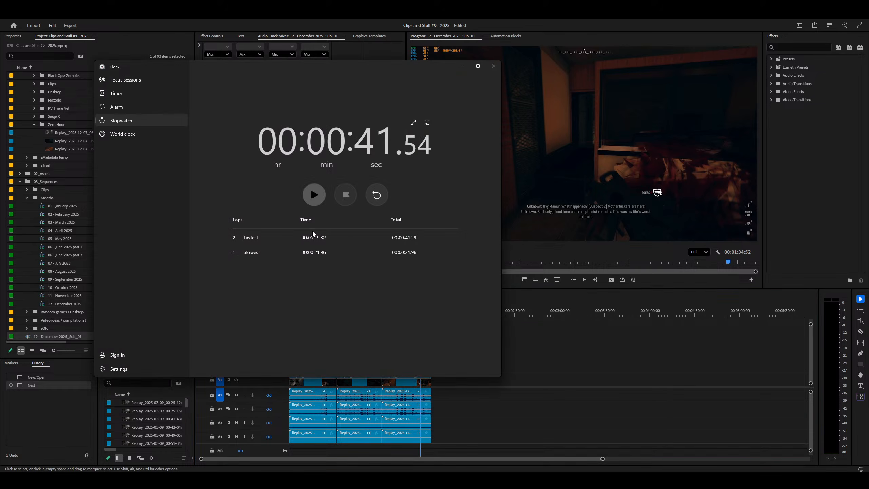
left_click(551, 362)
left_click_drag(302, 310, 118, 315)
key("equal")
key("equal")
key("minus")
key("minus")
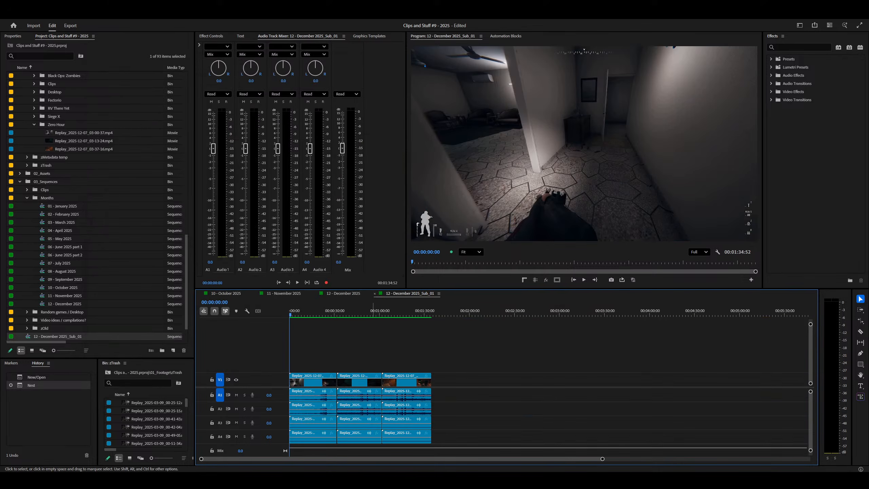
Step: Move the playhead to the start of the second clip and compare the two lap times in the Clock stopwatch
key("Down")
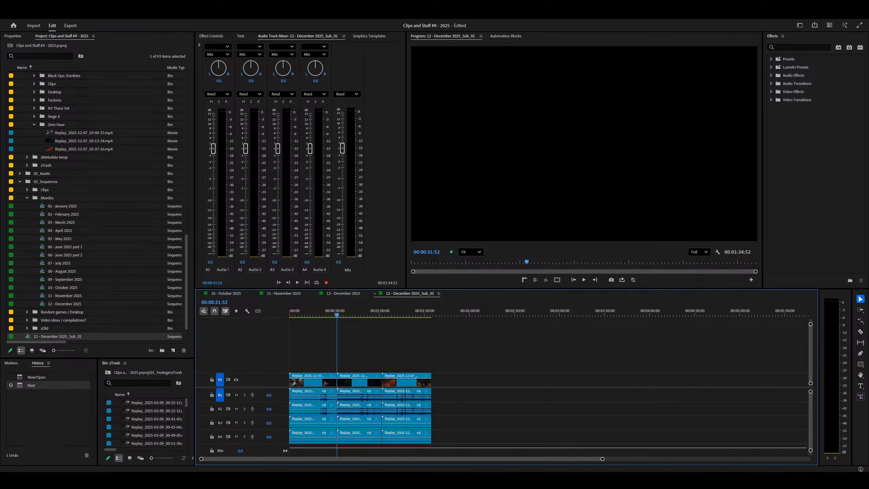
key("backslash")
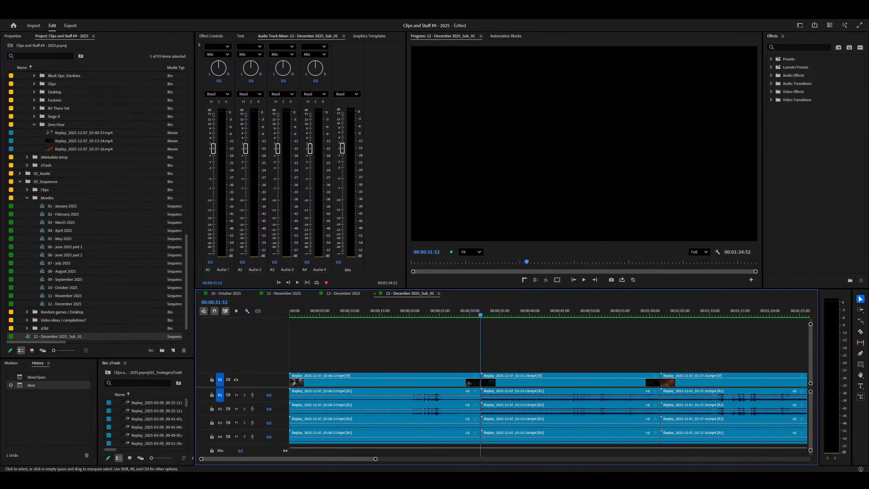
key("minus")
key("Down")
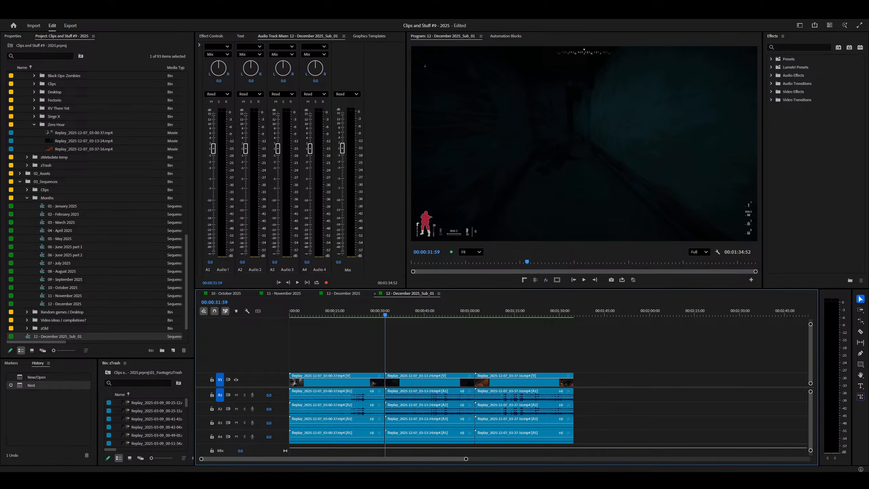
key("alt+Tab")
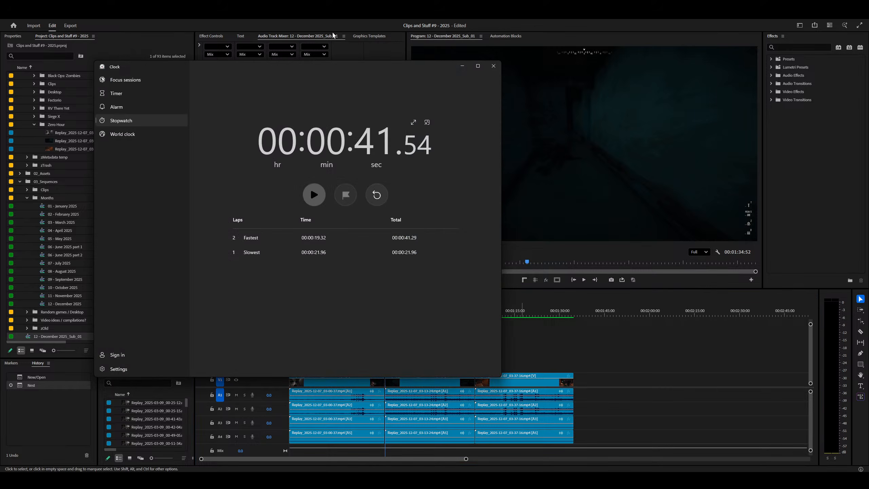
left_click_drag(325, 62, 548, 81)
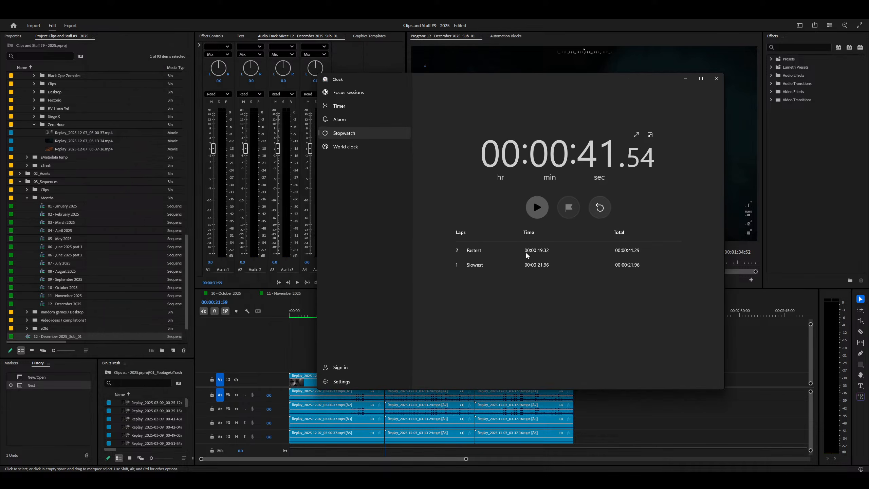
left_click(672, 406)
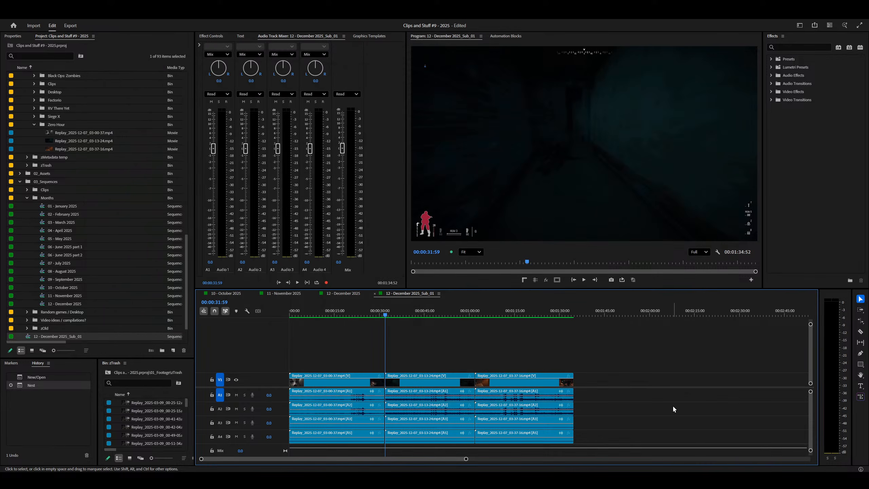
Step: Run the Export Media command for the 12 - December 2025_Sub_01 sequence with the Quick: ProRes 422 preset
key("ctrl+space")
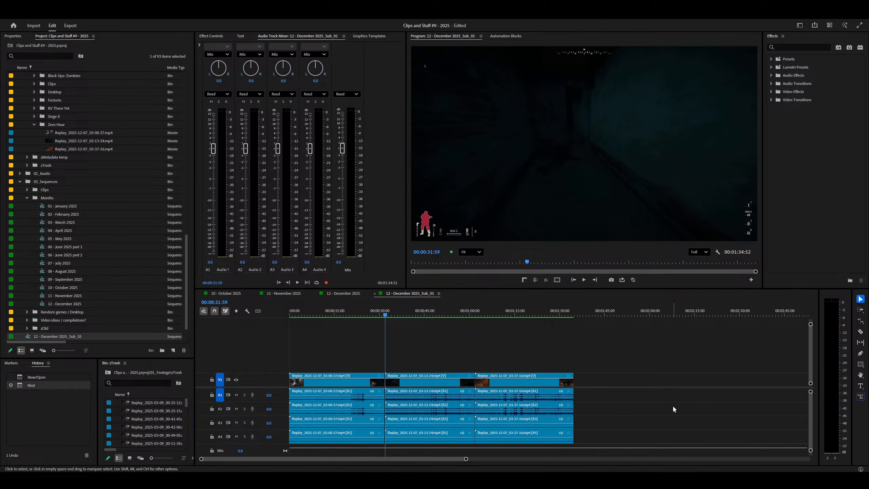
type("export")
key("Down")
key("Down")
key("Down")
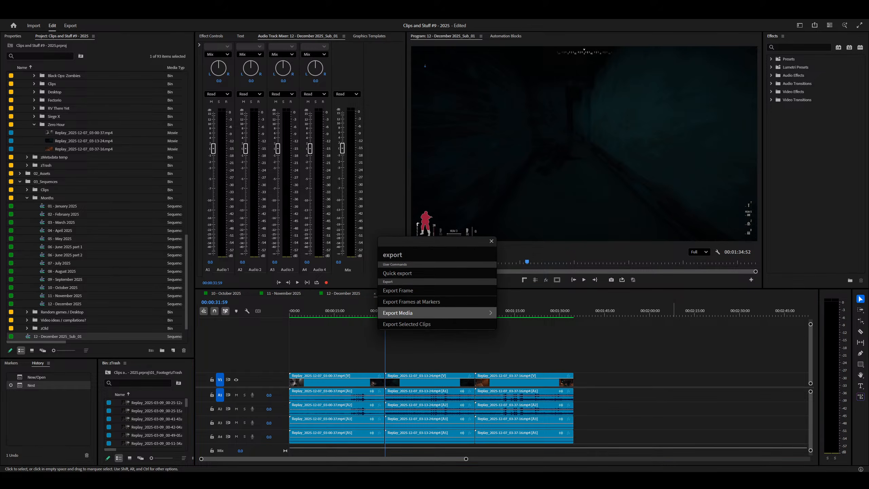
key("Return")
key("Down")
key("Down")
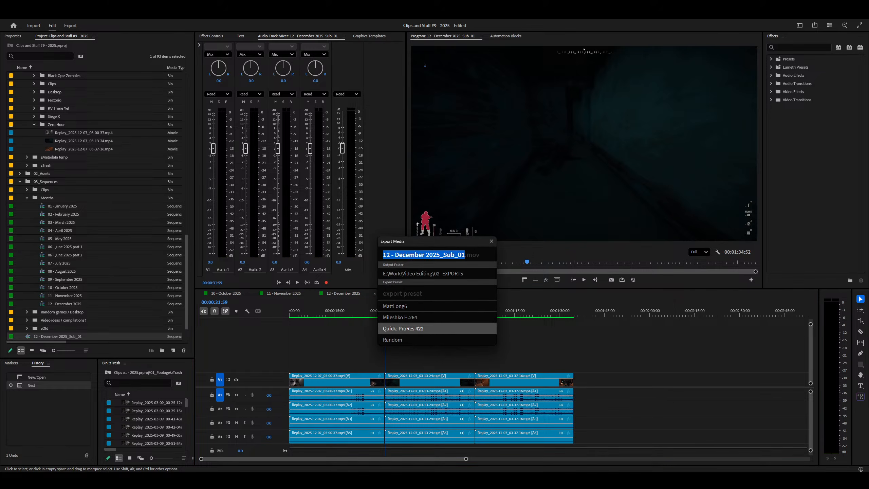
key("Return")
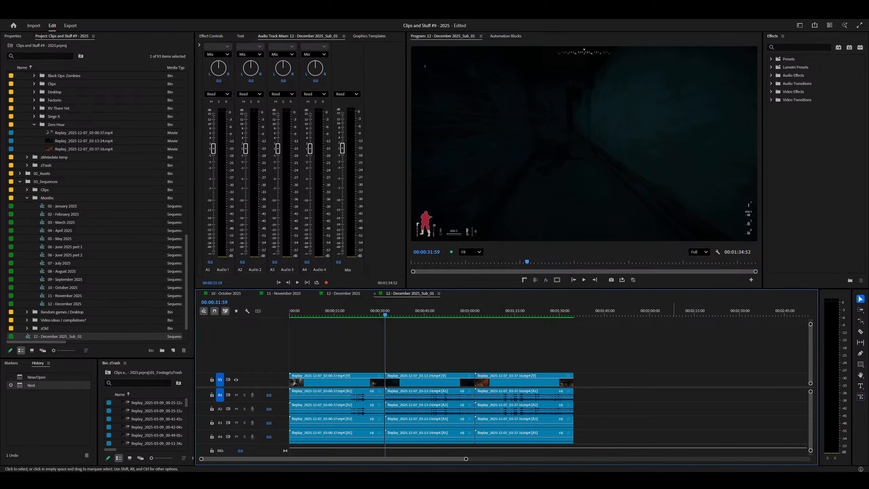
key("alt+space")
key("Escape")
key("alt+space")
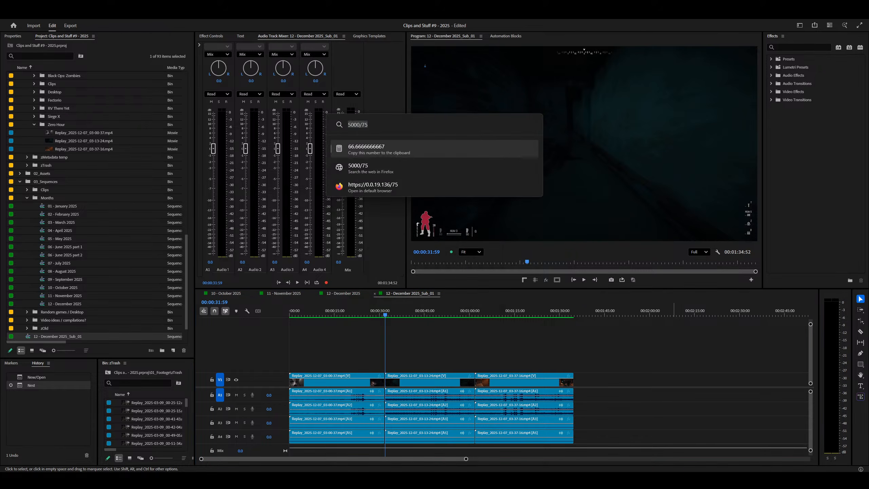
key("BackSpace")
key("Escape")
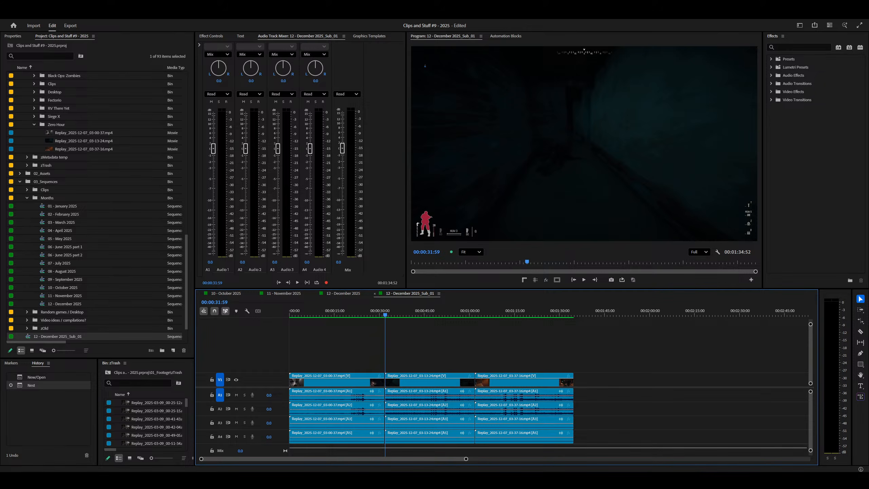
Step: Permanently delete 12 - December 2025_Sub_01.mov from the 02_EXPORTS folder and return to Premiere Pro
key("alt+Tab")
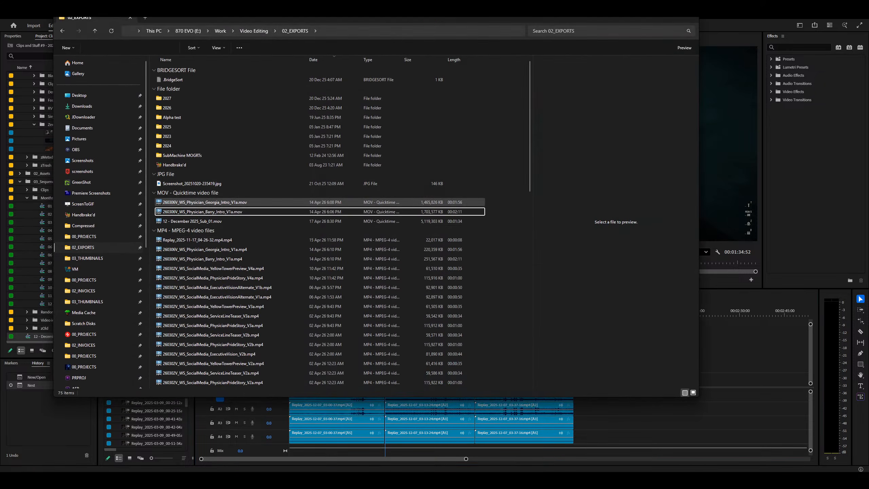
left_click(192, 221)
key("shift+Delete")
key("Return")
left_click(773, 351)
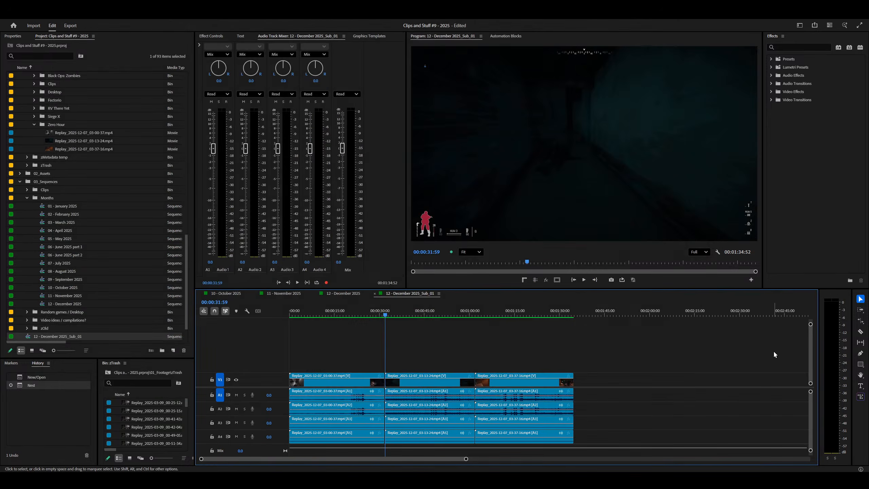
Step: Run the Excalibur user command Quick export on the 12 - December 2025_Sub_01 sequence
key("ctrl+space")
type("quick")
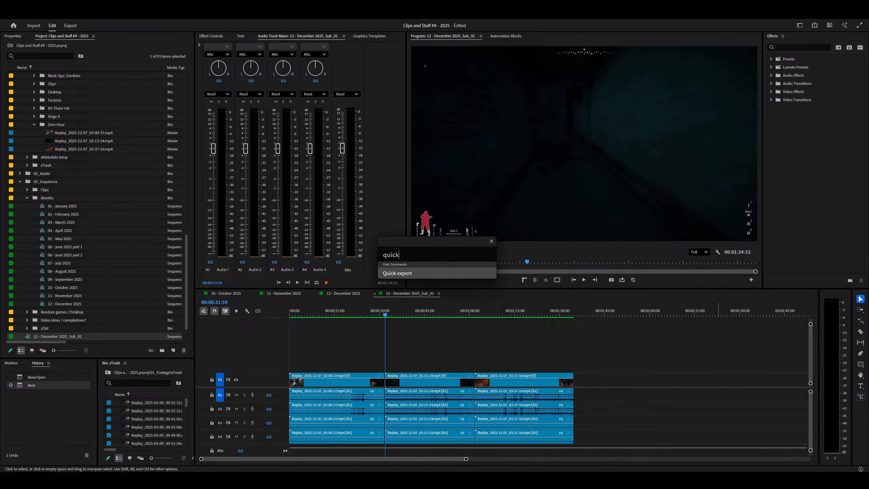
key("Return")
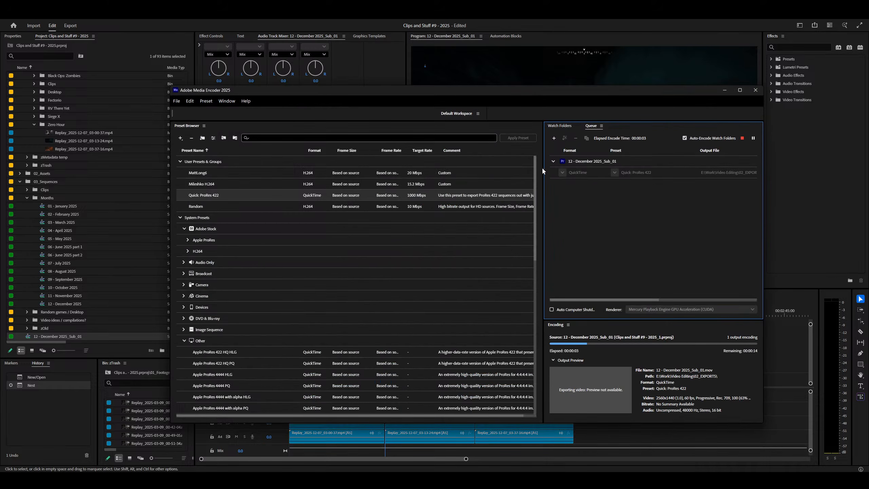
Step: Widen the Queue panel in Media Encoder and close the Preset Browser panel
left_click_drag(544, 164, 368, 168)
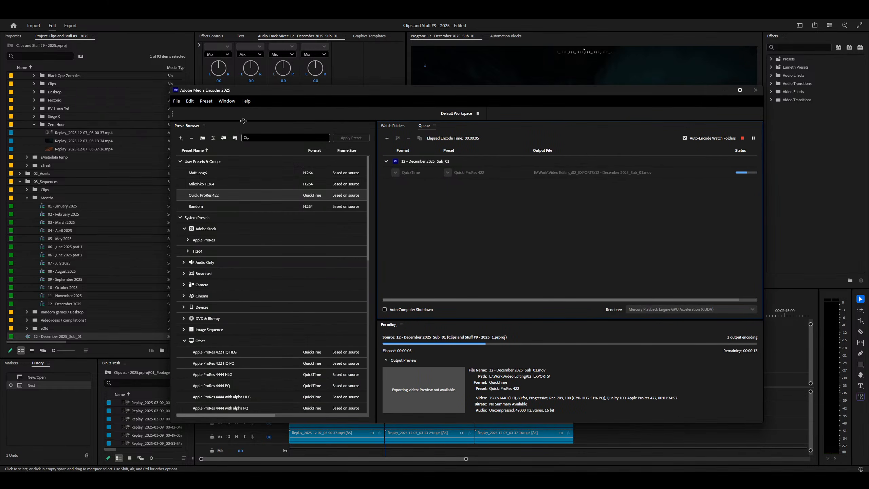
left_click(204, 126)
left_click(219, 134)
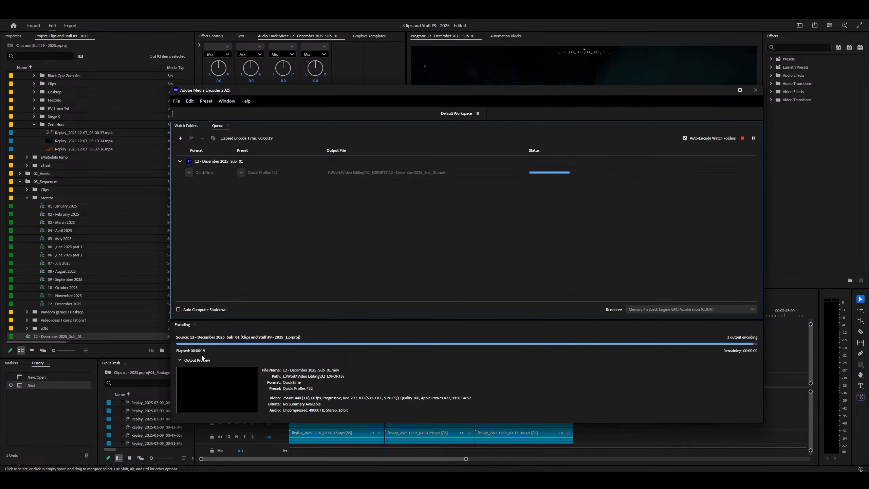
Step: Check the lap times in the Clock stopwatch and the Disk 0 (E:) activity in Task Manager, and minimize both windows
key("alt+Tab")
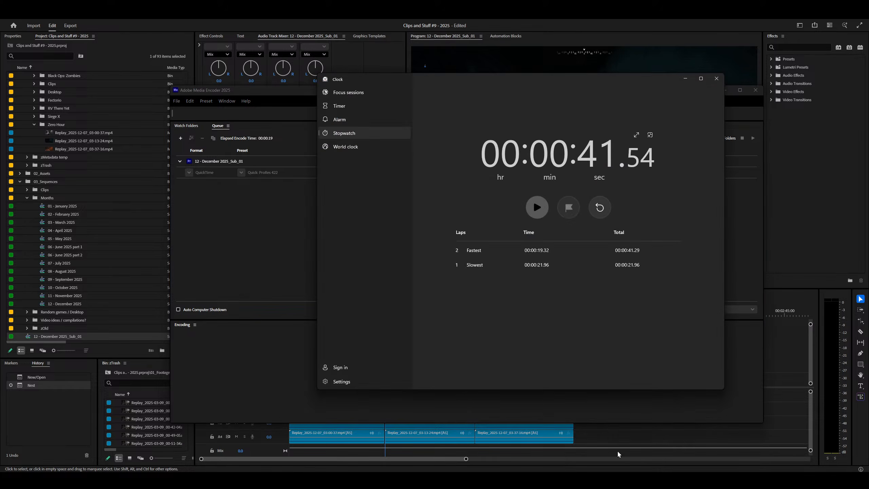
key("alt+Tab")
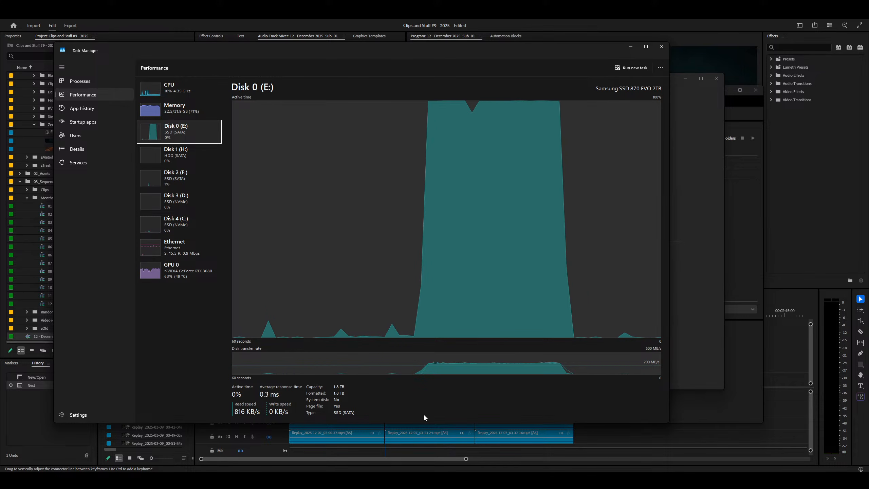
left_click(829, 347)
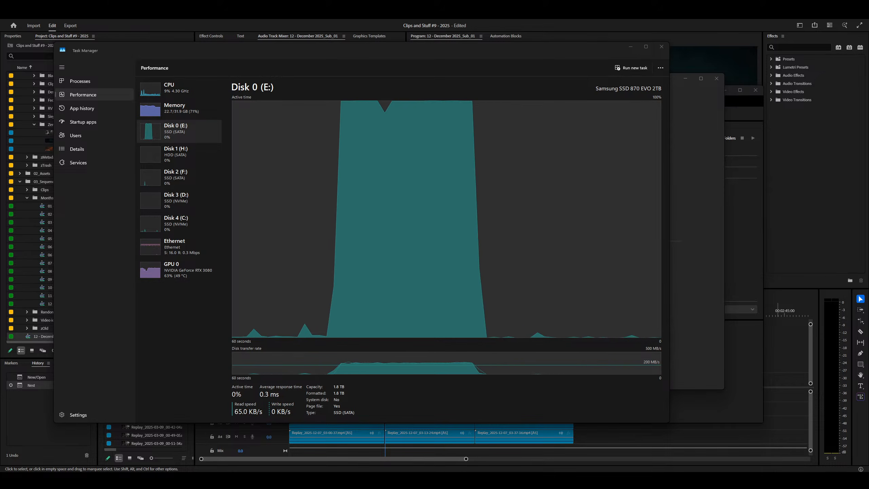
key("alt+Tab")
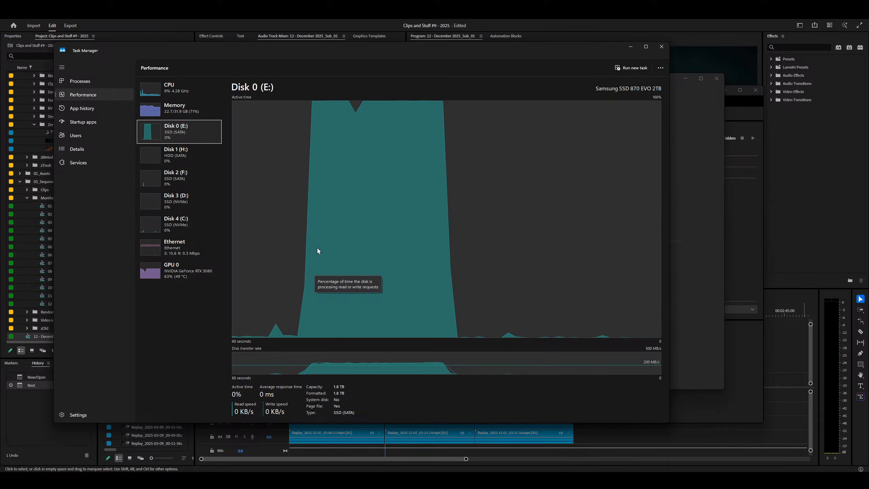
left_click(630, 46)
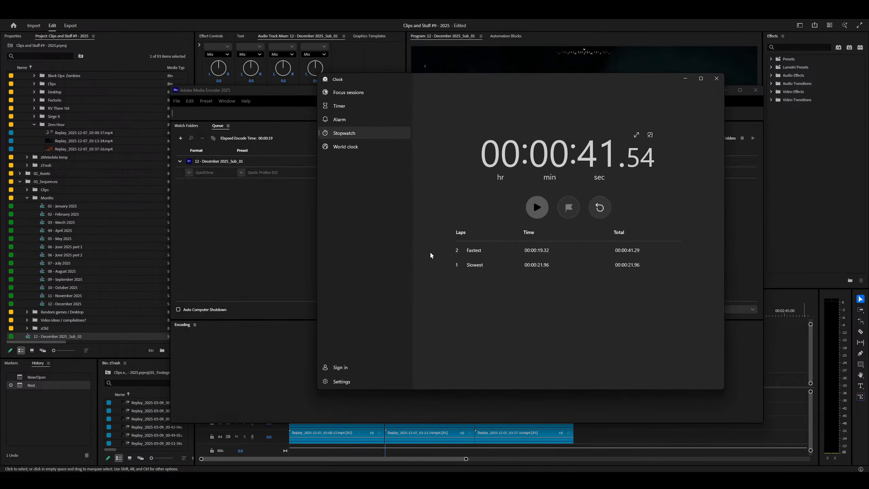
left_click(685, 78)
Step: Open the export's output folder from the Media Encoder queue, permanently delete 12 - December 2025_Sub_01.mov, and minimize both windows
left_click(386, 173)
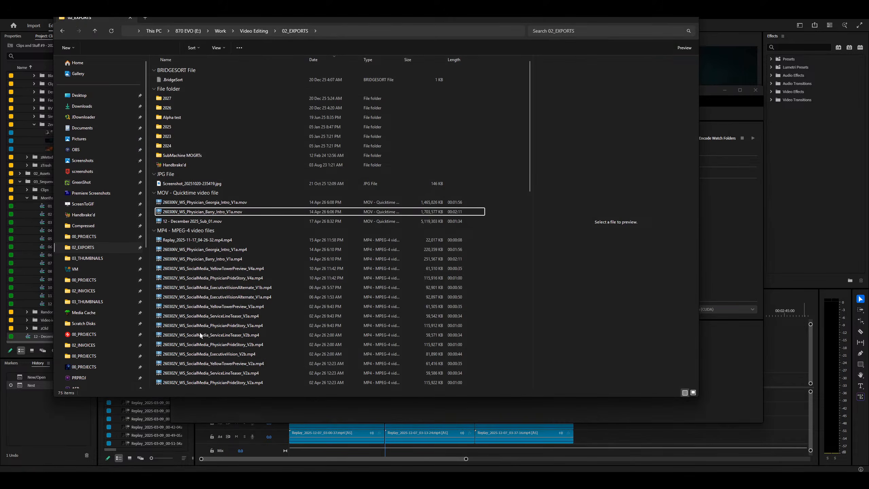
key("shift+Delete")
key("Return")
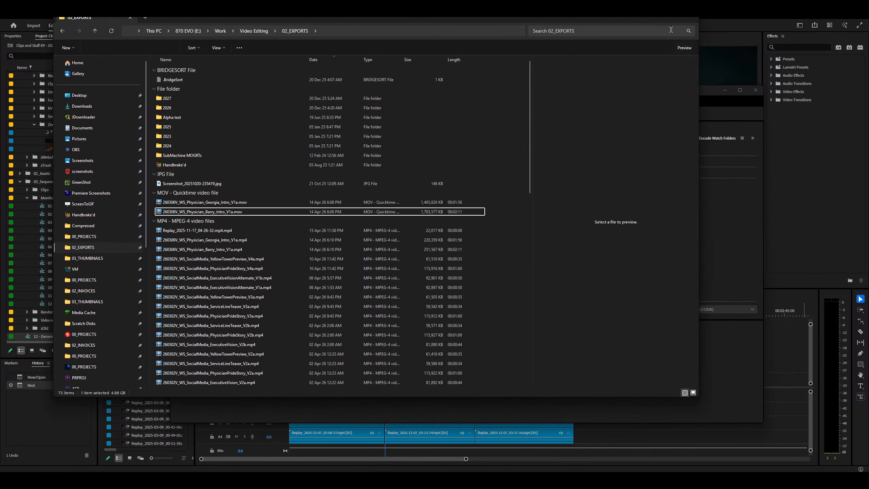
left_click(661, 18)
left_click(724, 90)
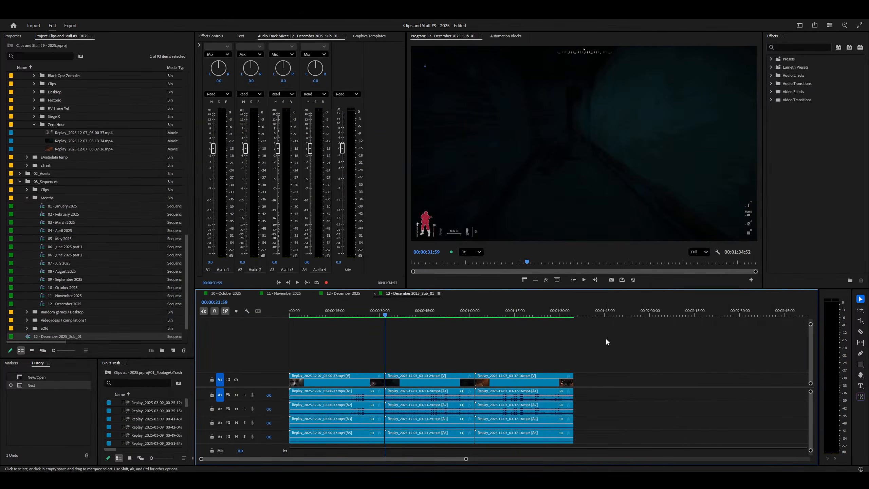
Step: Examine the Quick export user command in Excalibur Settings and close the dialog without changes
key("ctrl+shift+space")
left_click(370, 205)
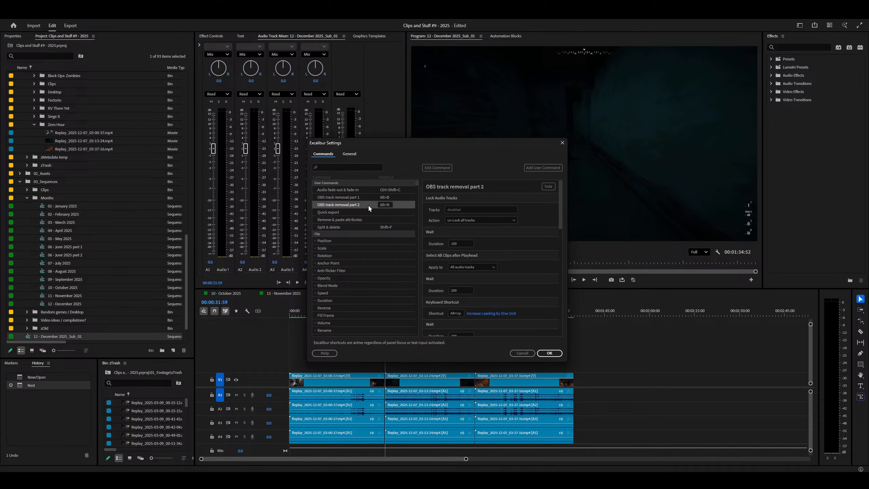
left_click(357, 212)
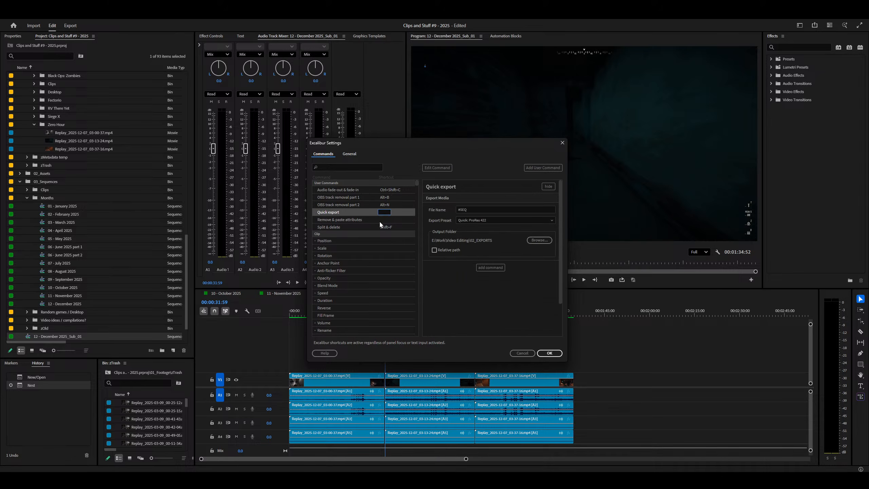
left_click(522, 353)
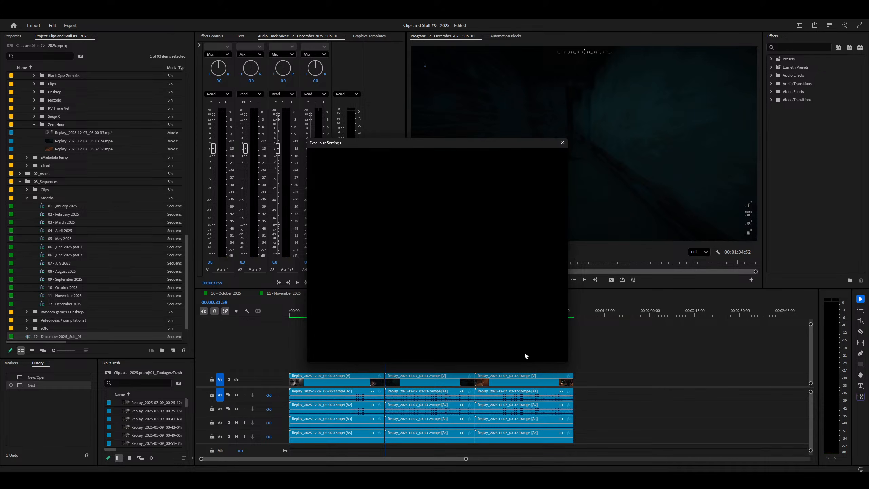
Step: Remove the Ctrl+, assignment from Premiere Pro's built-in Quick Export command in the keyboard shortcut settings
key("ctrl+alt+k")
left_click(424, 227)
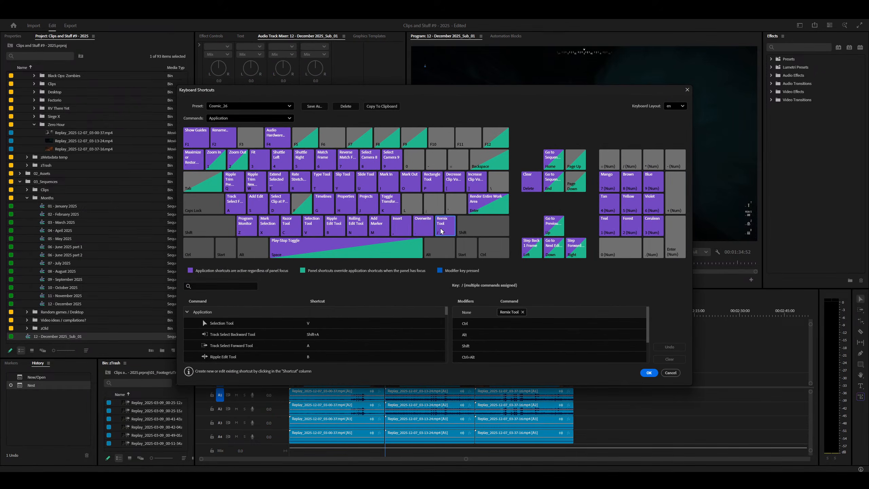
left_click(401, 230)
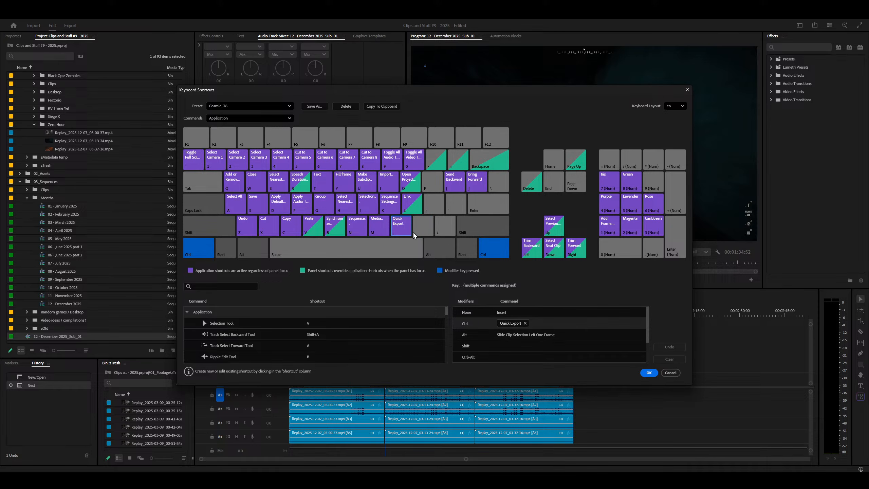
left_click(525, 323)
left_click(643, 372)
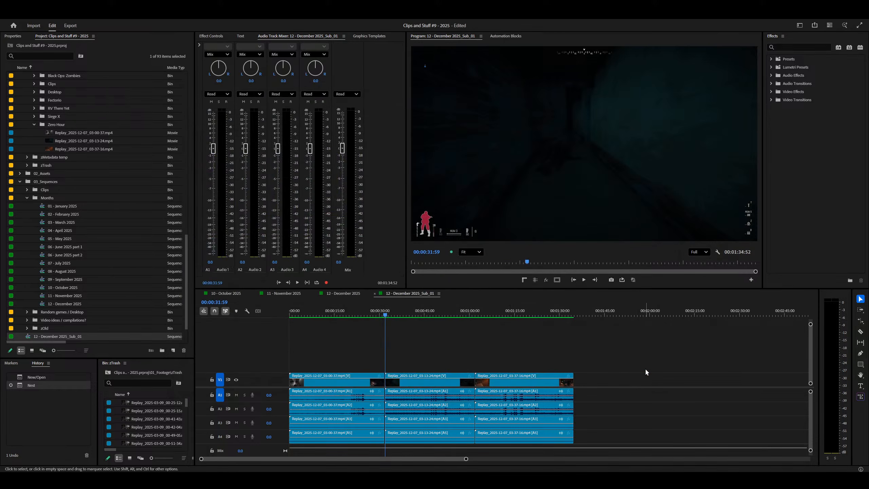
Step: Assign the shortcut Ctrl+, to the Quick export user command in Excalibur Settings and save it
key("ctrl+alt+e")
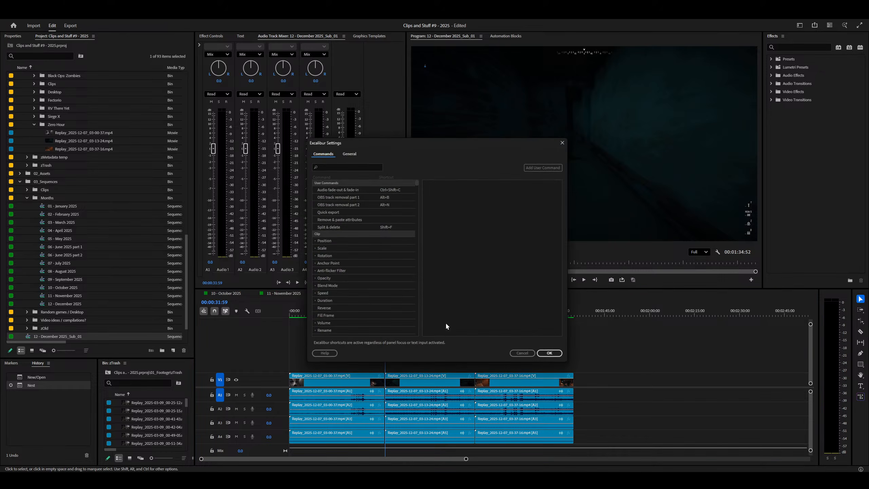
left_click(390, 213)
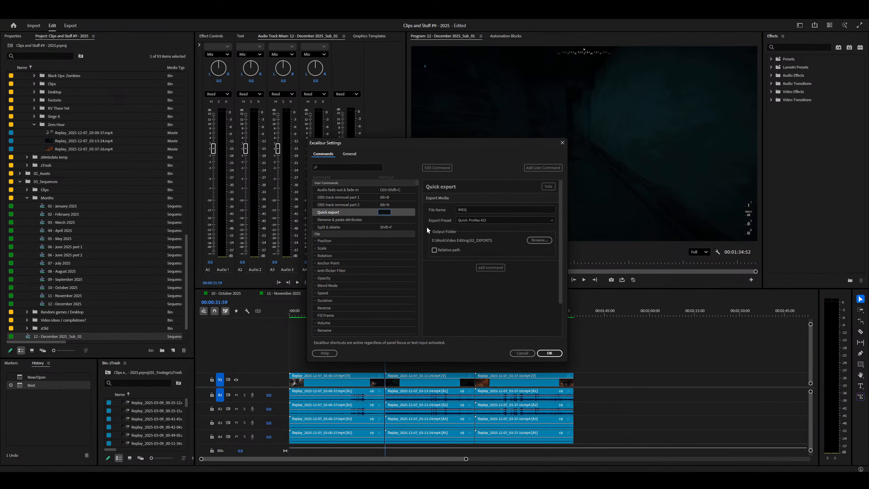
key("ctrl+comma")
left_click(550, 353)
Step: Select the sequences 01 - January 2025 through 06 - June 2025 part 1 in the Months bin
key("minus")
key("minus")
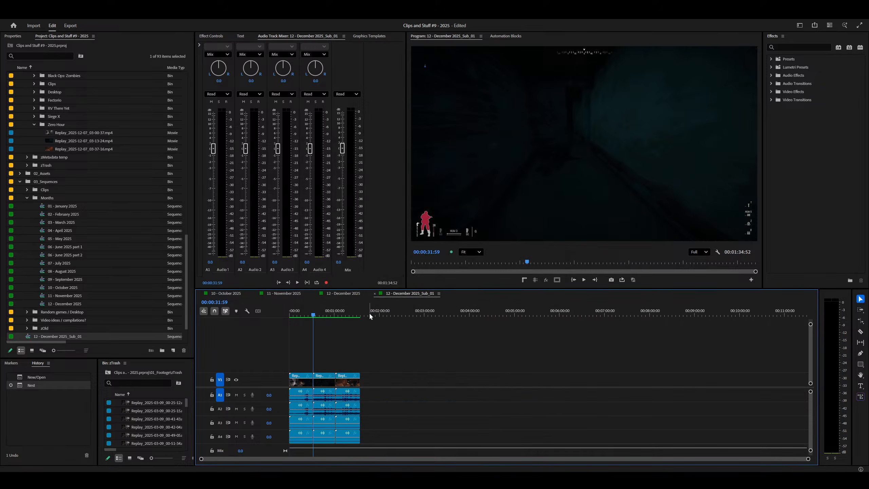
left_click(74, 207)
left_click(65, 247, "shift")
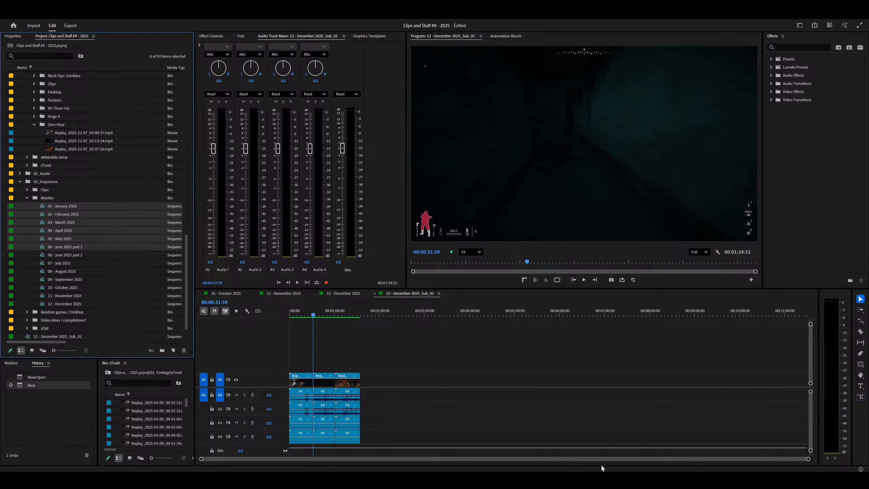
Step: Switch to Media Encoder, stop the running 12 - December 2025_Sub_01 export and remove it from the queue
left_click(601, 478)
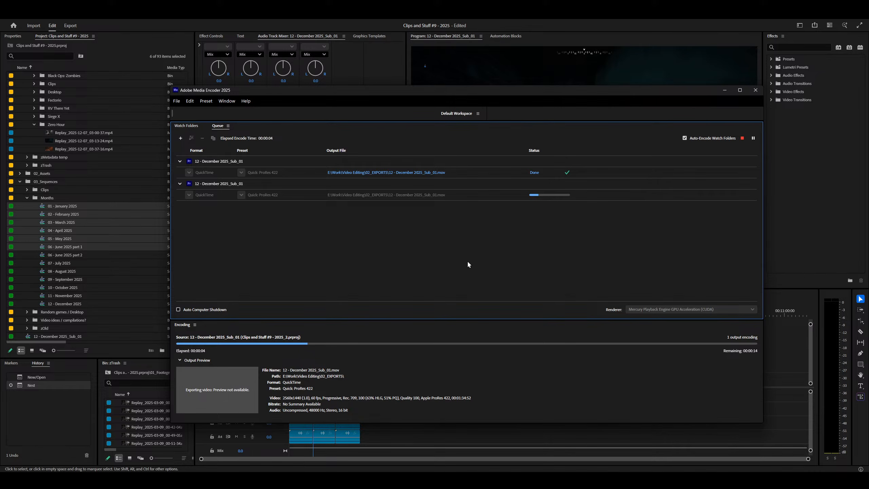
left_click(743, 138)
left_click(595, 198)
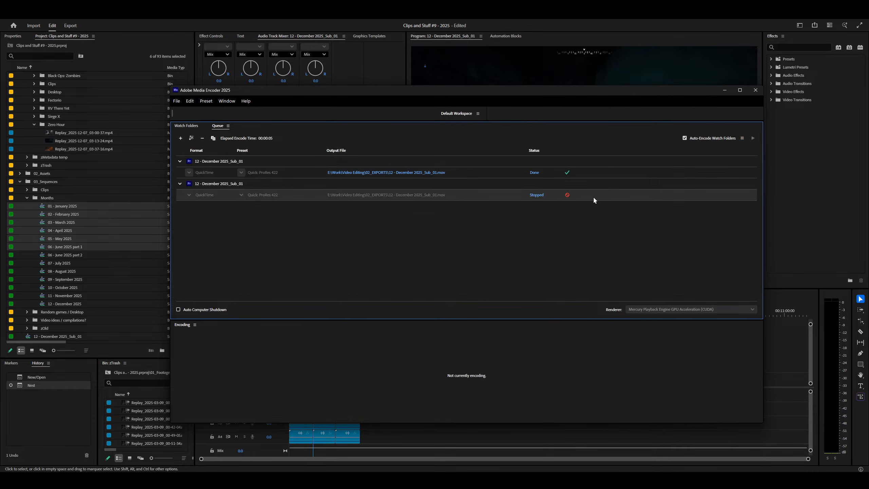
key("Delete")
key("Delete")
Step: Permanently delete the partially exported 12 - December 2025_Sub_01.mov from the 02_EXPORTS folder
key("alt+Tab")
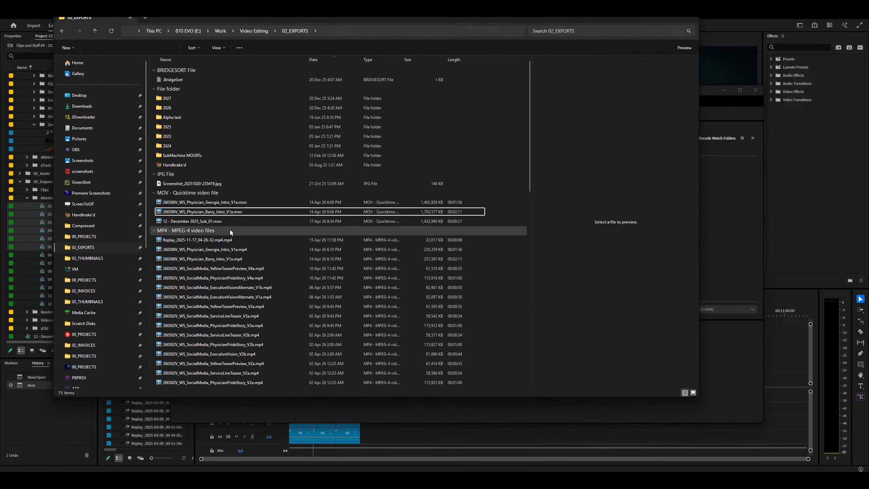
left_click(210, 223)
key("shift+Delete")
key("Return")
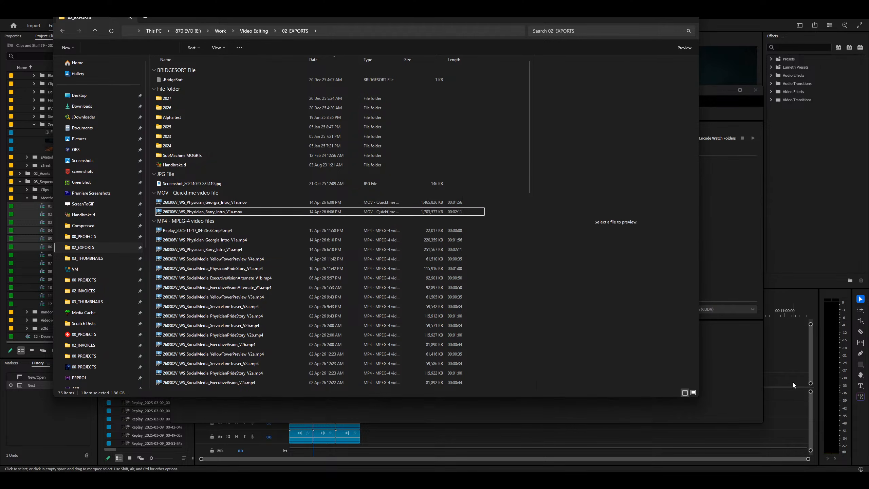
Step: Return to Premiere Pro and queue quick exports of the 10 - October 2025, 12 - December 2025_Sub_01 and 12 - December 2025 sequences
left_click(793, 383)
left_click(333, 295)
left_click(220, 294)
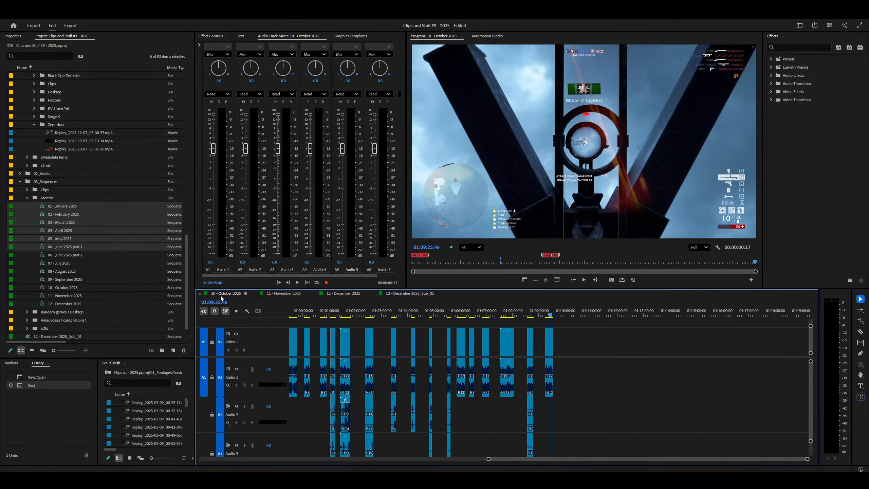
left_click(341, 294)
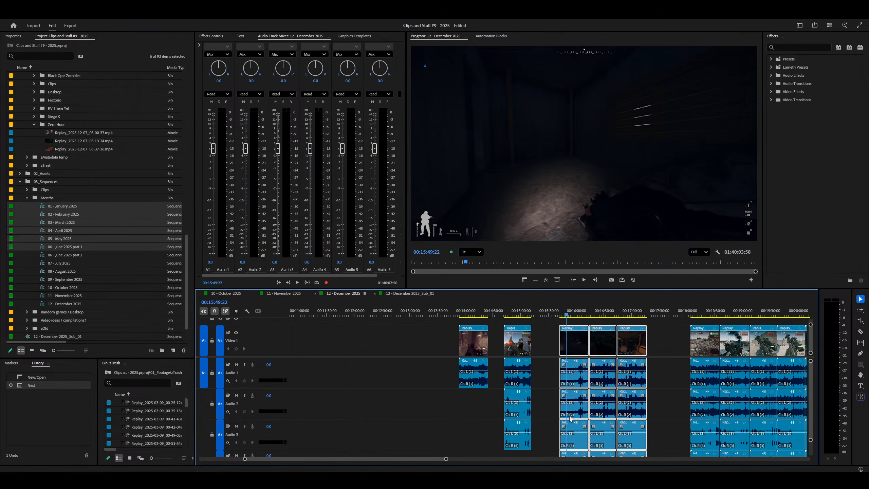
key("shift+3")
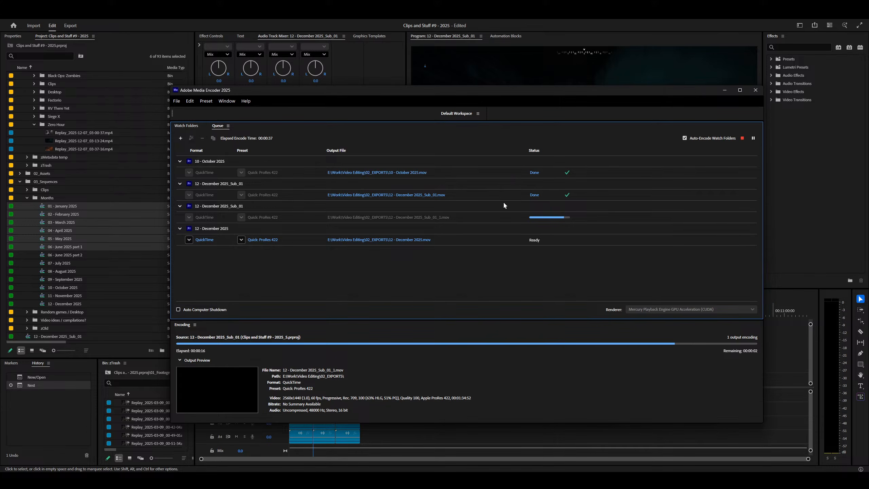
Step: Stop the running encode in Media Encoder and clear every item from the queue
left_click(741, 137)
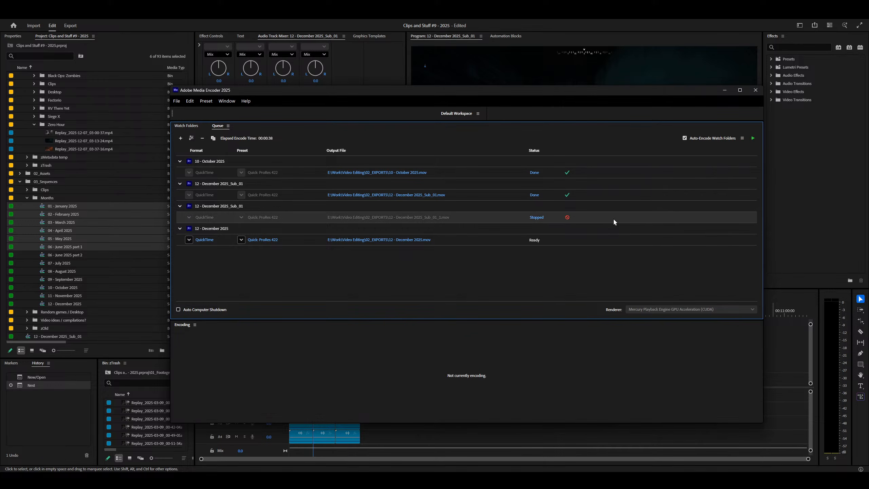
key("ctrl+a")
key("Delete")
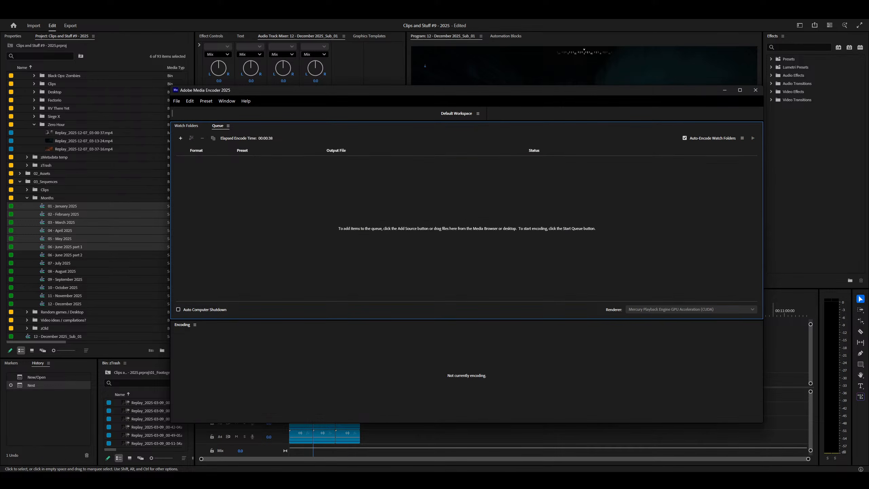
Step: Play the exported 12 - December 2025_Sub_01.mov from the 02_EXPORTS folder in PotPlayer, pause it and close the player
key("alt+Tab")
left_click(272, 222)
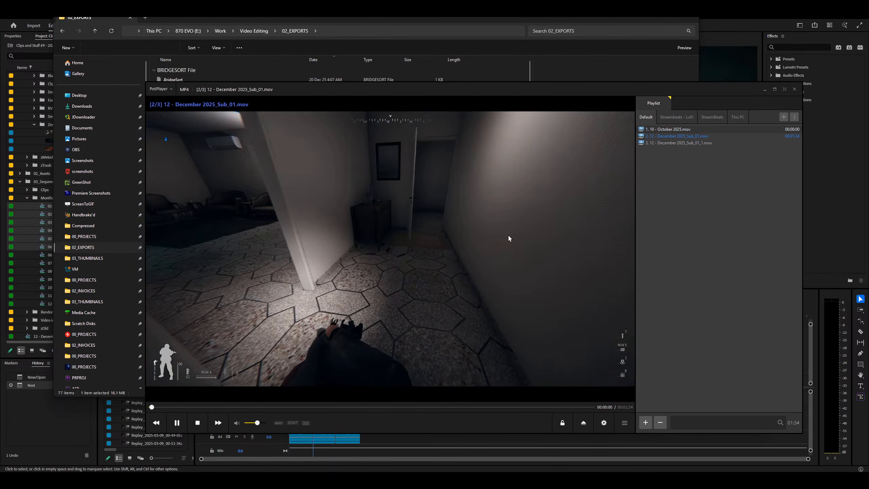
key("space")
left_click(794, 89)
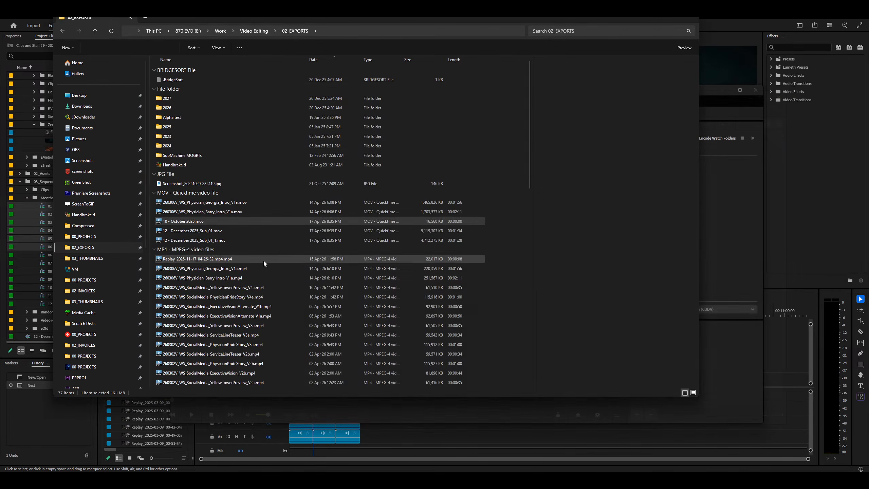
Step: Delete the exported 10 - October 2025, 12 - December 2025_Sub_01 and 12 - December 2025_Sub_01_1 MOV files from the 02_EXPORTS folder
left_click(214, 240, "shift")
key("Delete")
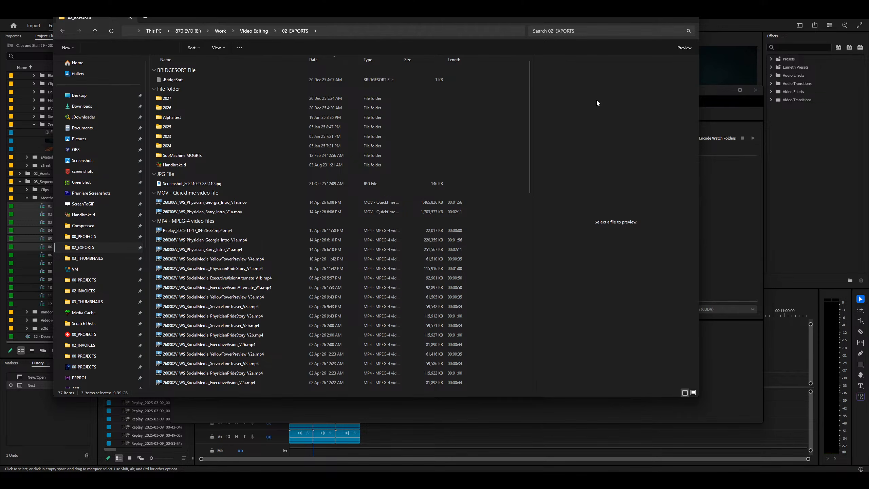
left_click(661, 18)
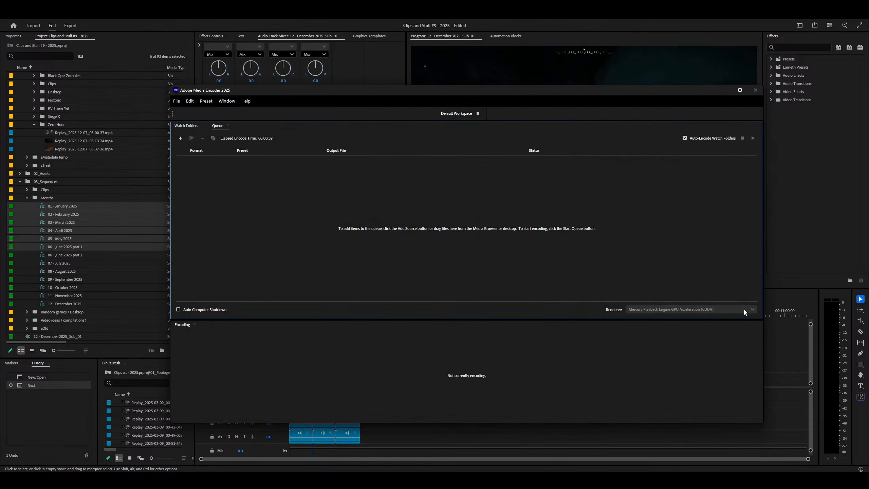
Step: Return to Premiere Pro, show the 10 - October 2025 sequence and scrub its timeline to 00:12:32:41
left_click(784, 322)
left_click(229, 293)
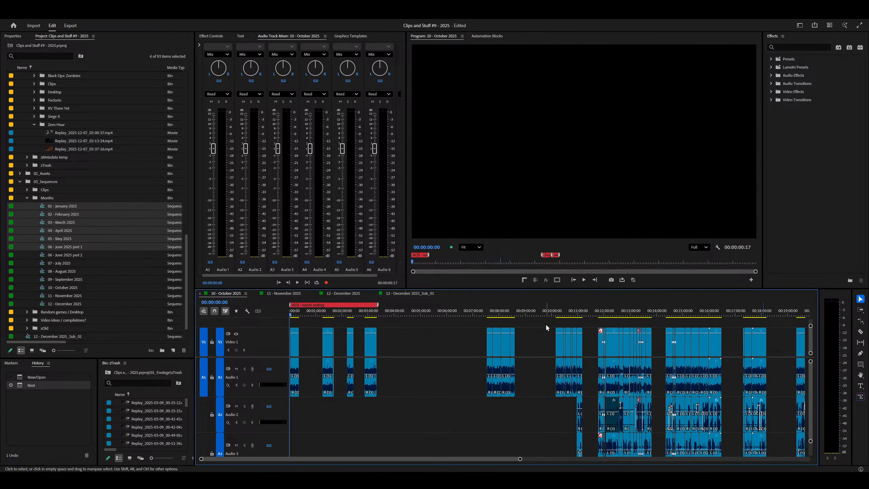
key("grave")
key("grave")
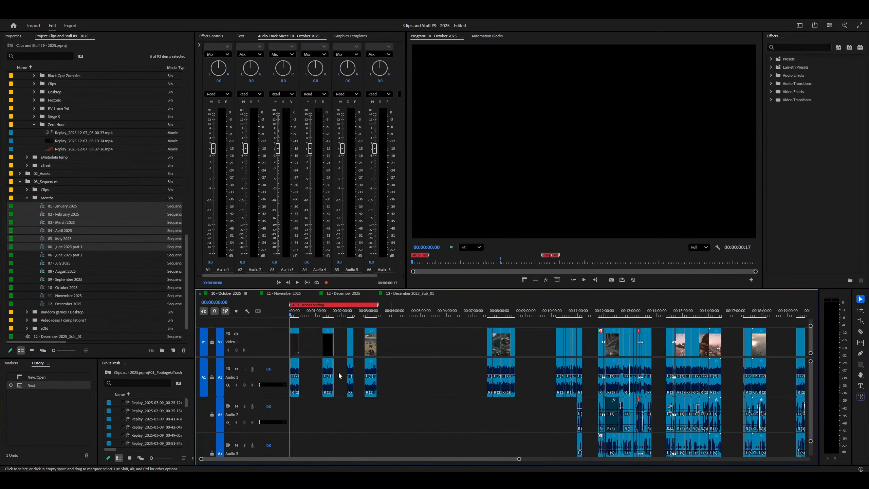
left_click_drag(302, 315, 311, 338)
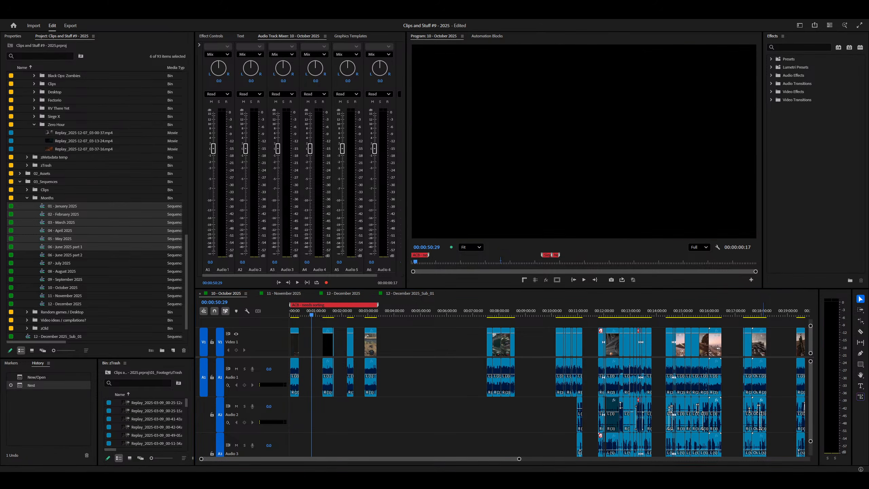
left_click_drag(501, 313, 619, 355)
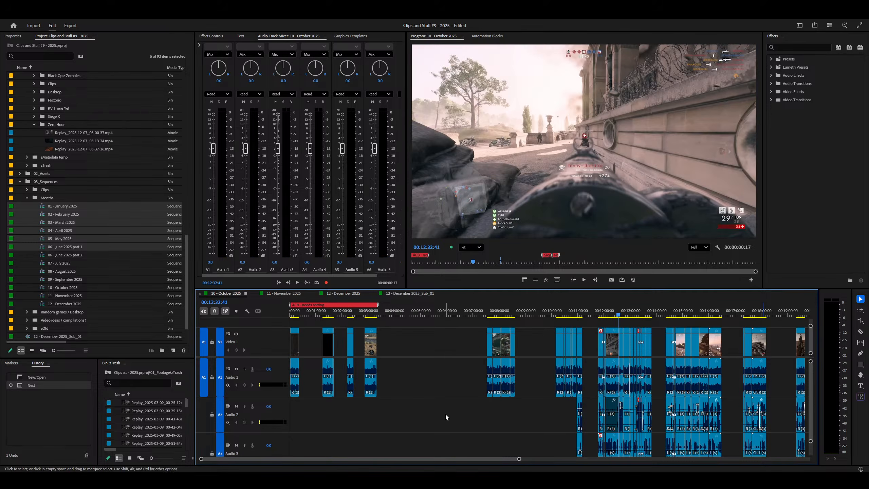
Step: Check the Disk 0 (E:) activity in Task Manager and scrub the 10 - October 2025 sequence on to 00:29:49:39
key("ctrl+shift+Escape")
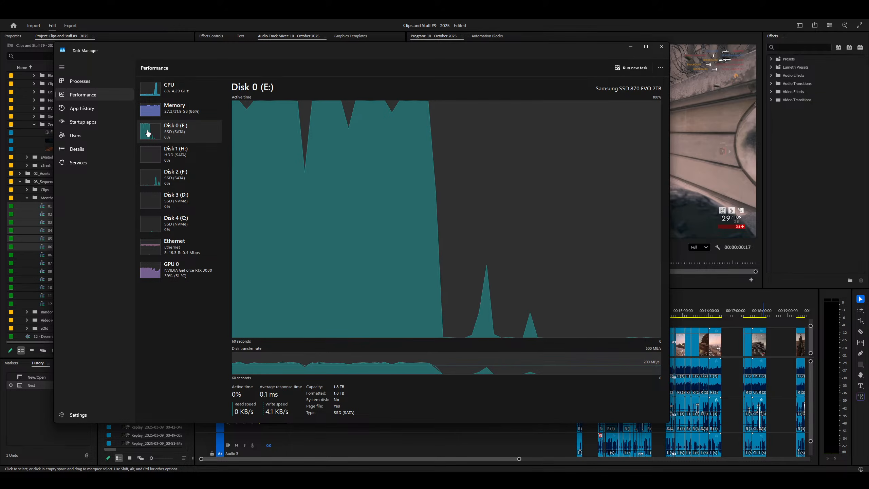
left_click(631, 47)
scroll(520, 388, "down", 5)
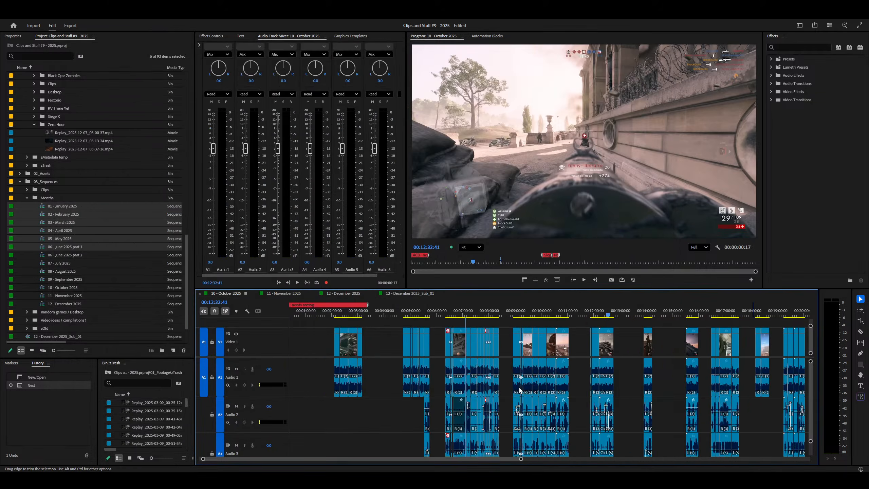
left_click_drag(506, 335, 706, 355)
key("minus")
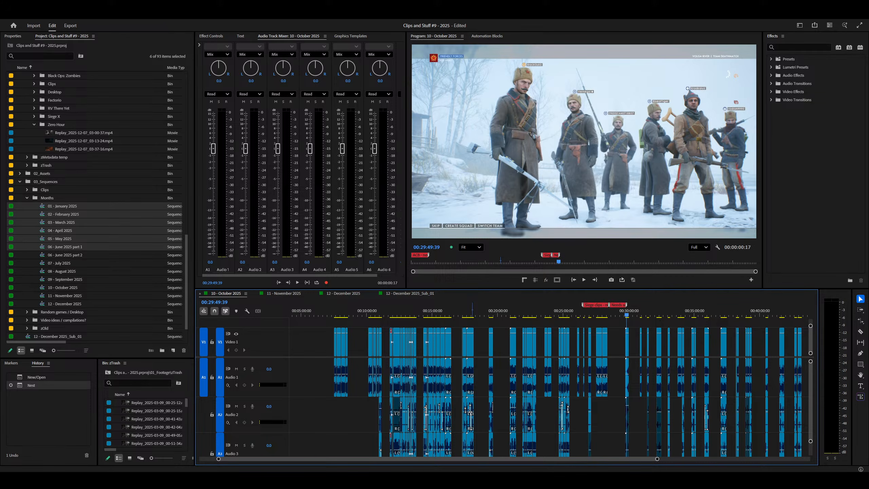
Step: Open the Logi Options+ app and show the keypad's Premiere Pro key assignments
middle_click(458, 278)
left_click(458, 278)
key("super")
middle_click(455, 276)
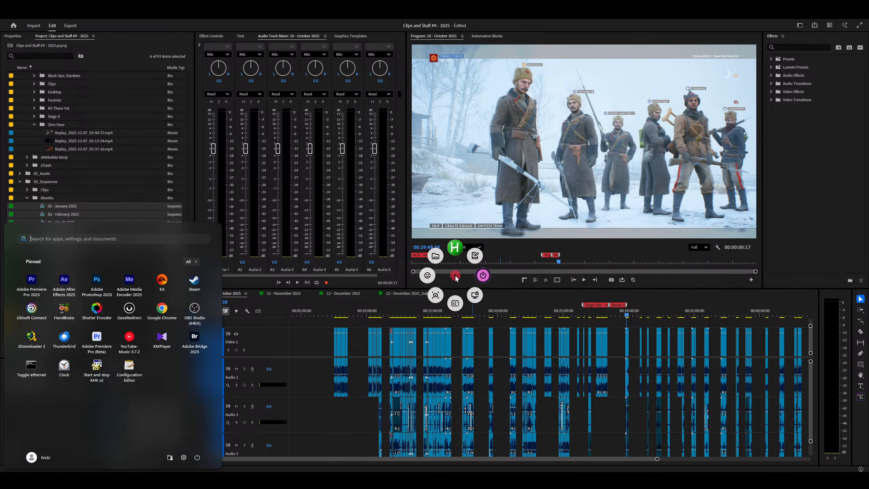
left_click(455, 301)
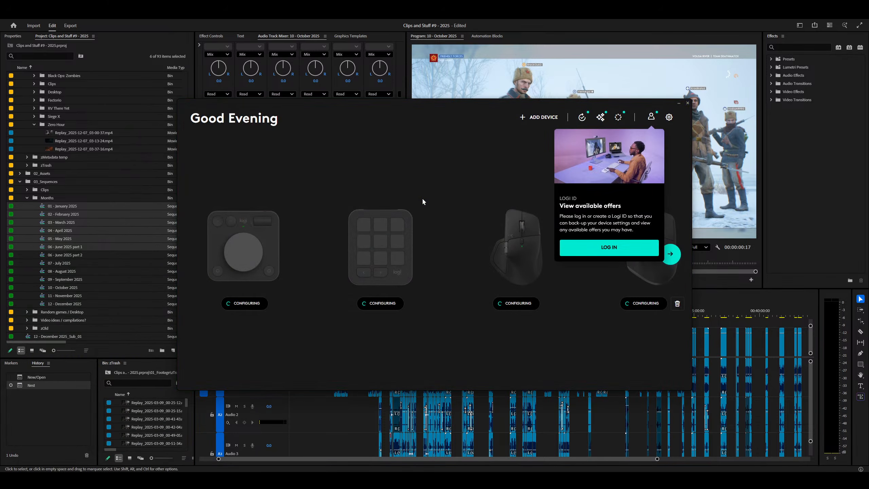
left_click(403, 244)
left_click(472, 303)
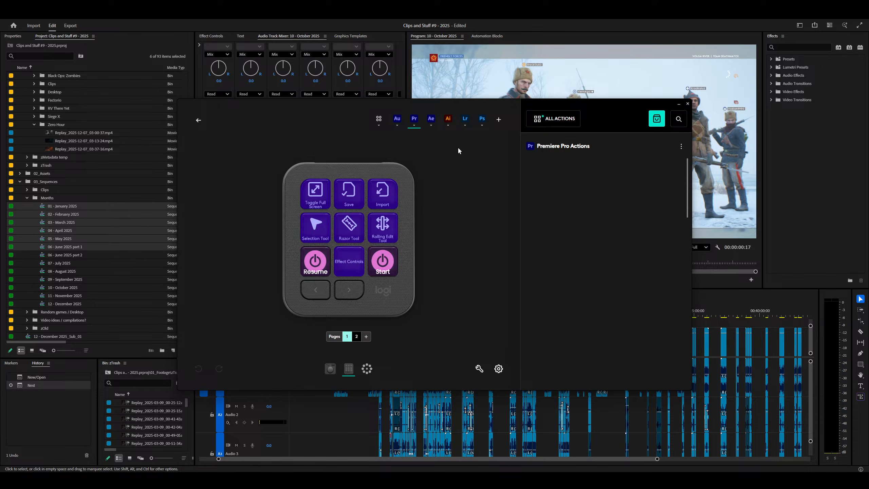
Step: Examine the icon editing options of the keypad's Effect Controls key and close them without changes
left_click(351, 259)
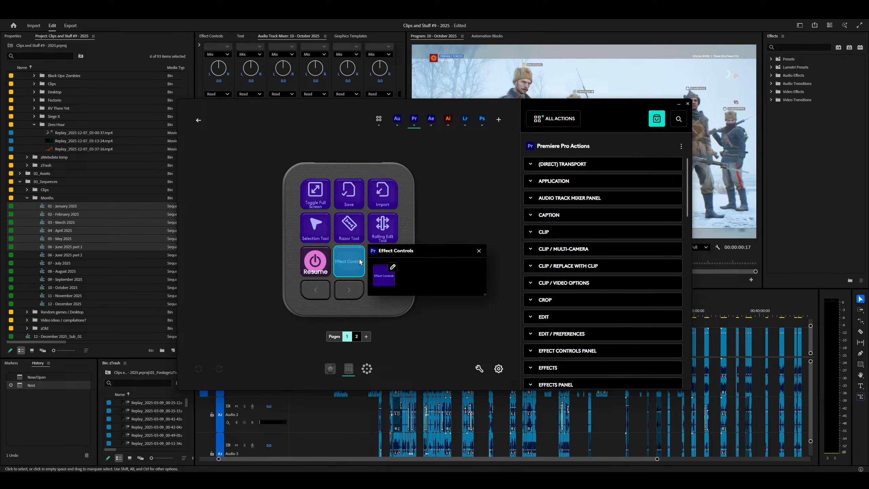
left_click(394, 267)
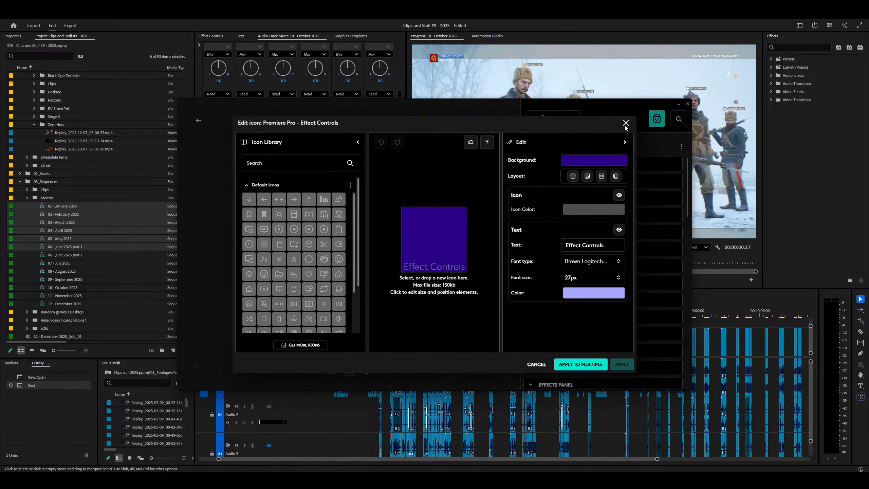
left_click(536, 364)
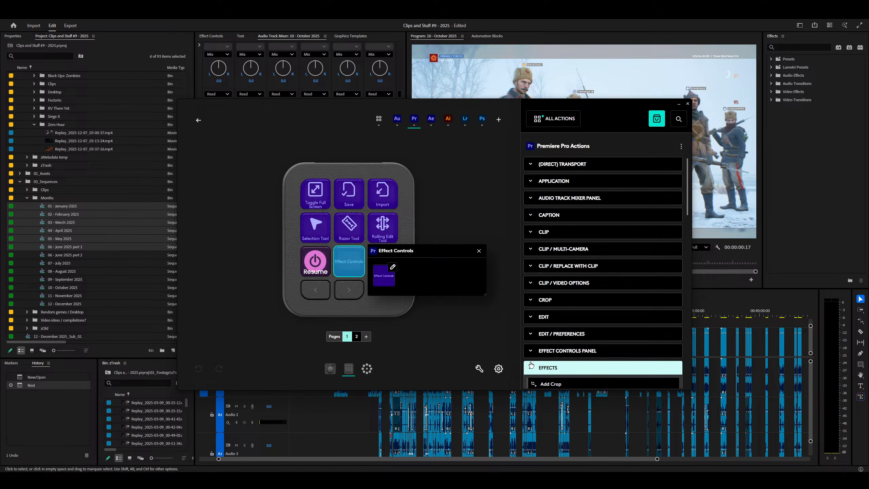
left_click(468, 198)
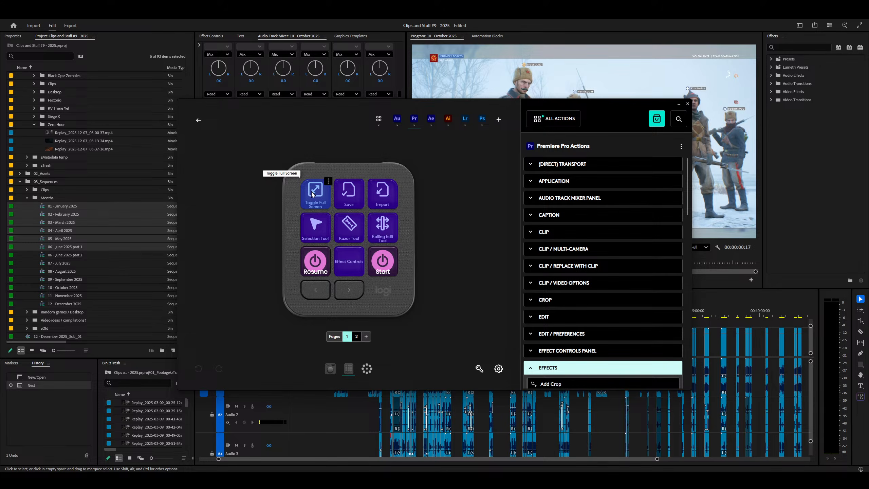
Step: Page forward and back through the keypad's Premiere Pro key pages
left_click(354, 292)
left_click(327, 293)
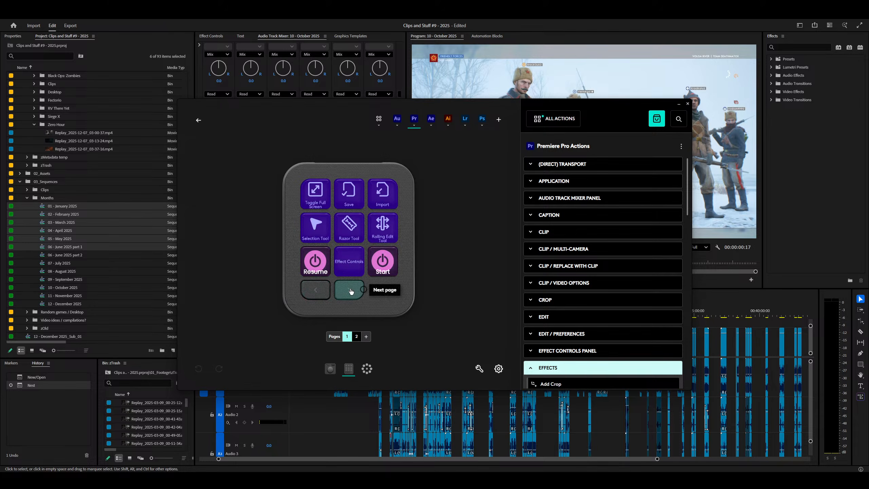
left_click(351, 290)
left_click(325, 291)
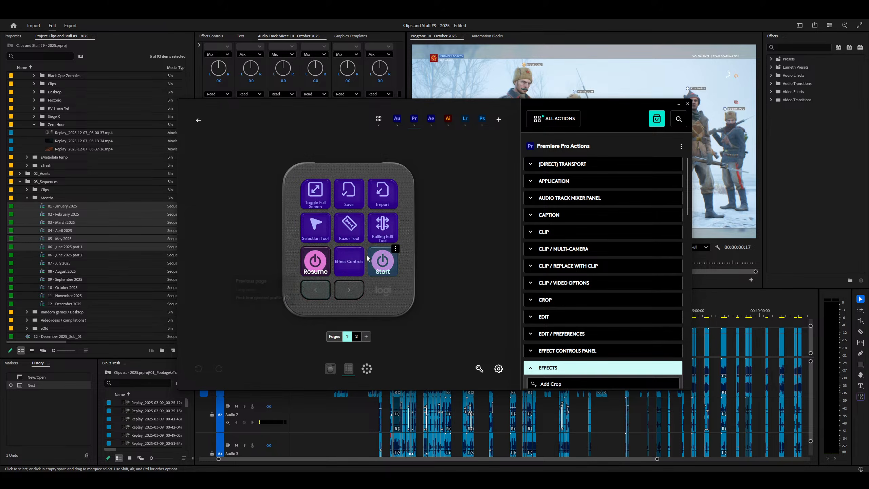
left_click(395, 181)
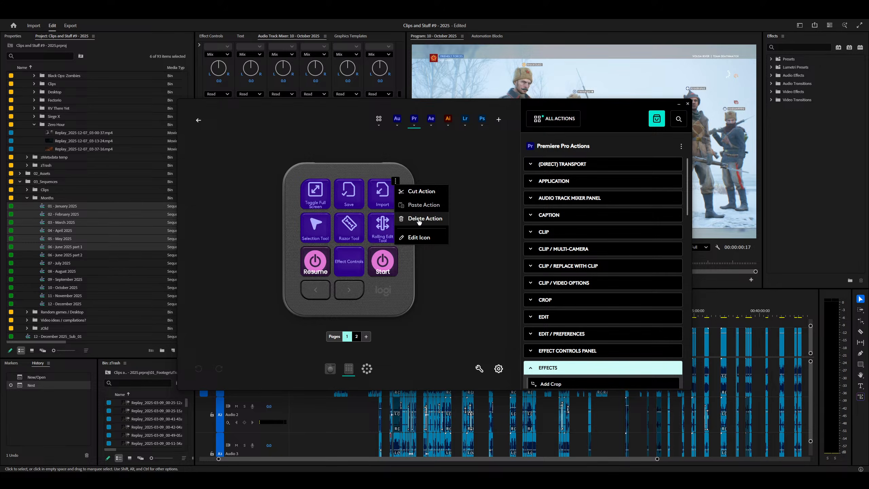
left_click(383, 194)
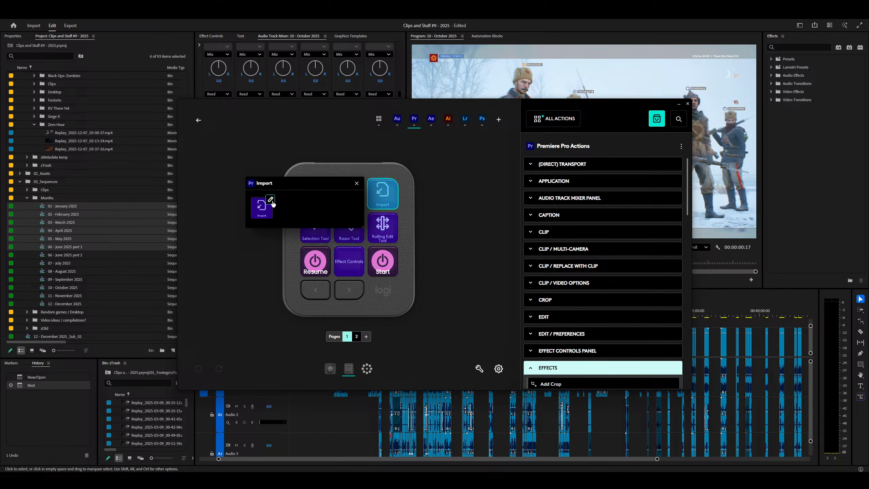
left_click(357, 183)
left_click(395, 181)
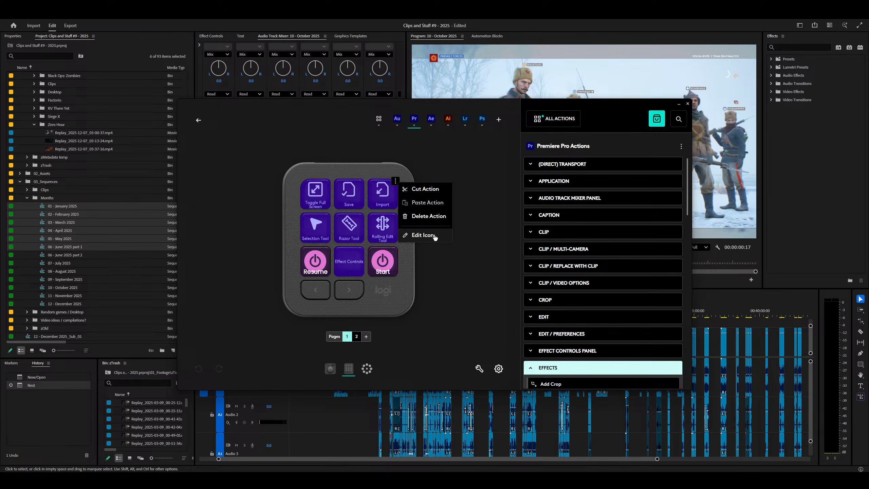
left_click(423, 235)
key("Escape")
Step: Replace the keypad's Import action with the Keyboard Shortcut action from the System plugin
left_click(384, 197)
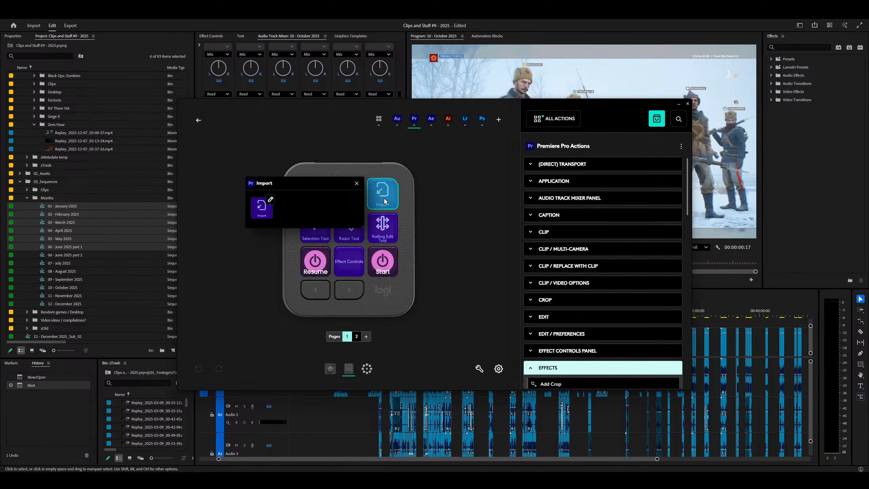
left_click(548, 120)
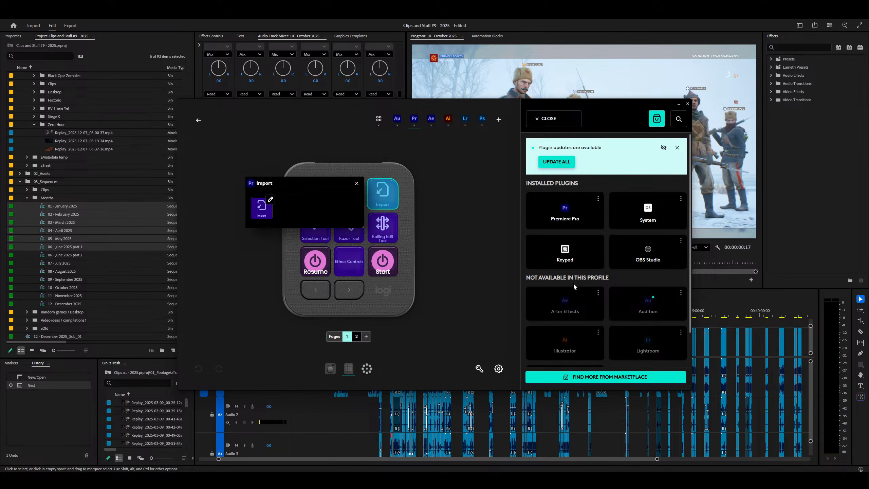
left_click(647, 215)
left_click(554, 267)
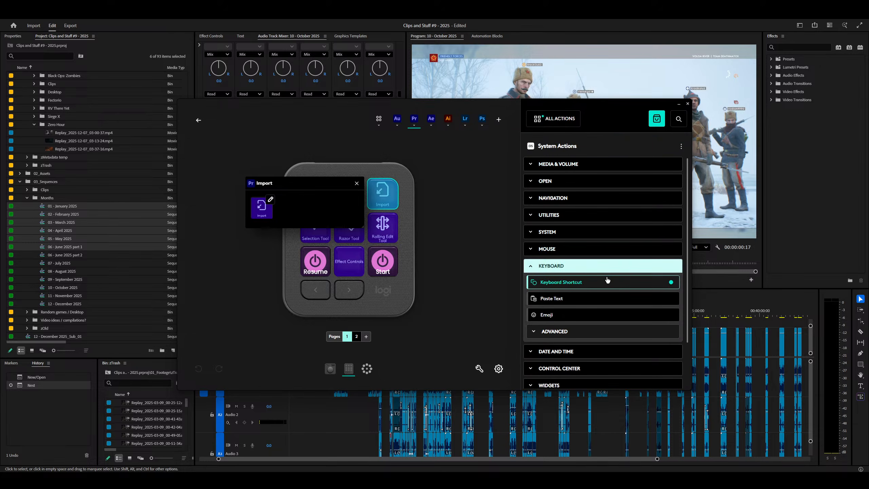
left_click_drag(554, 282, 400, 206)
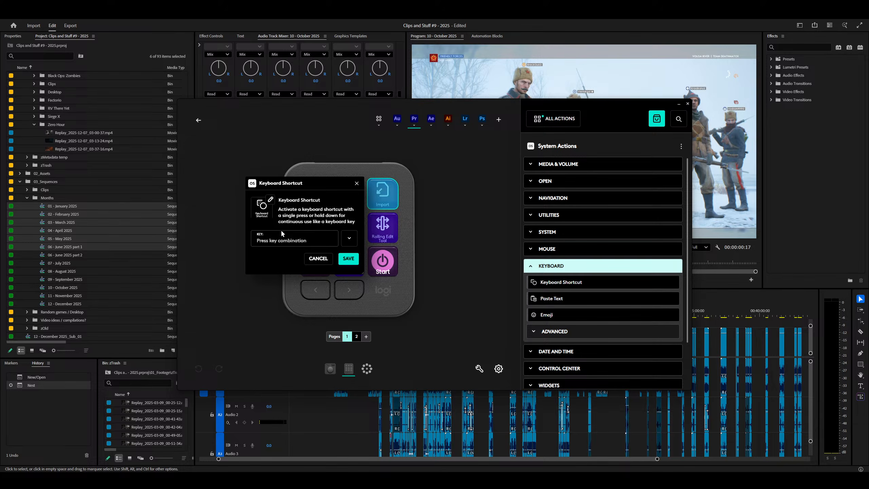
Step: Set the shortcut's key combination to Ctrl+, name the action Quick Export and save it
mouse_move(290, 301)
key("ctrl+comma")
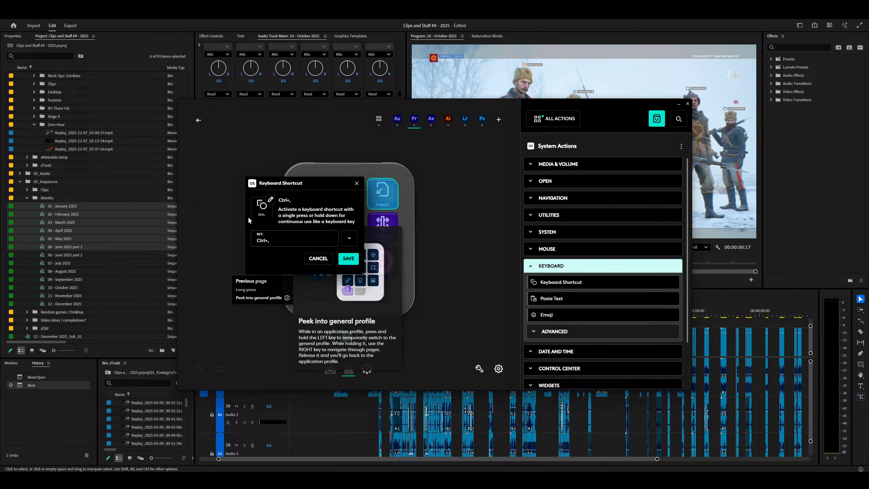
type("Quick Export")
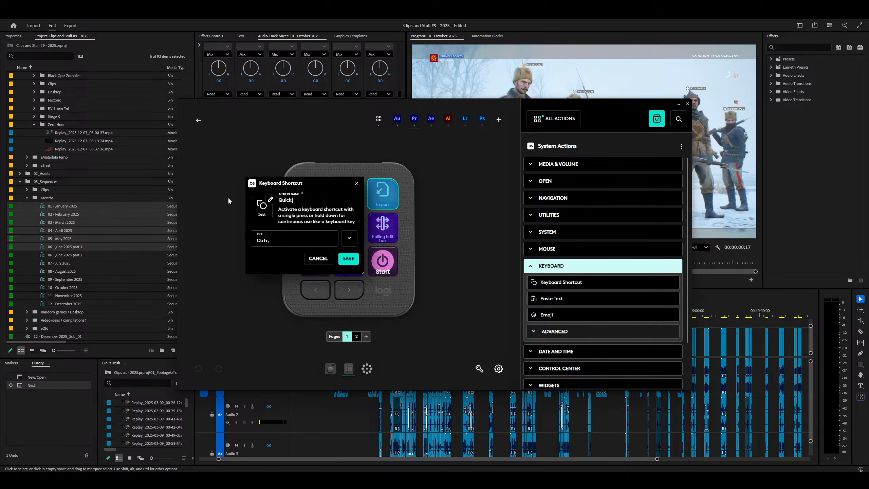
left_click(349, 259)
Step: Try a blue icon colour for the Quick Export key in its icon editor and restore it to white
left_click(396, 181)
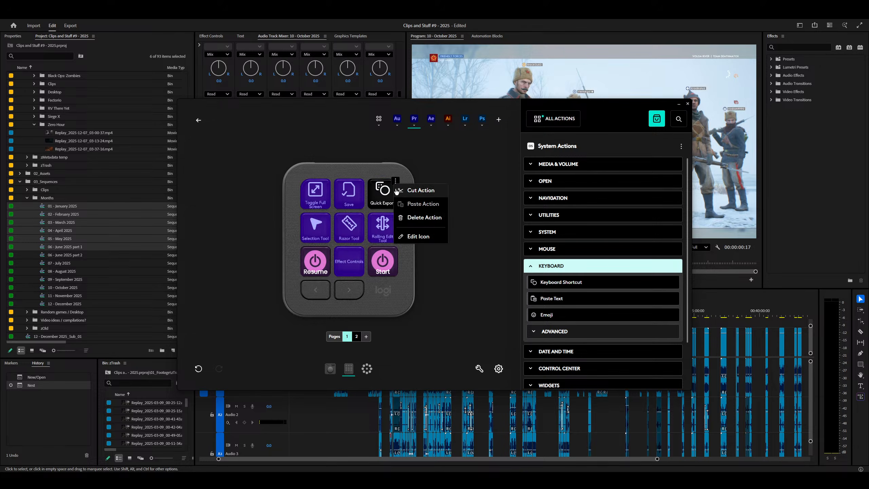
left_click(417, 238)
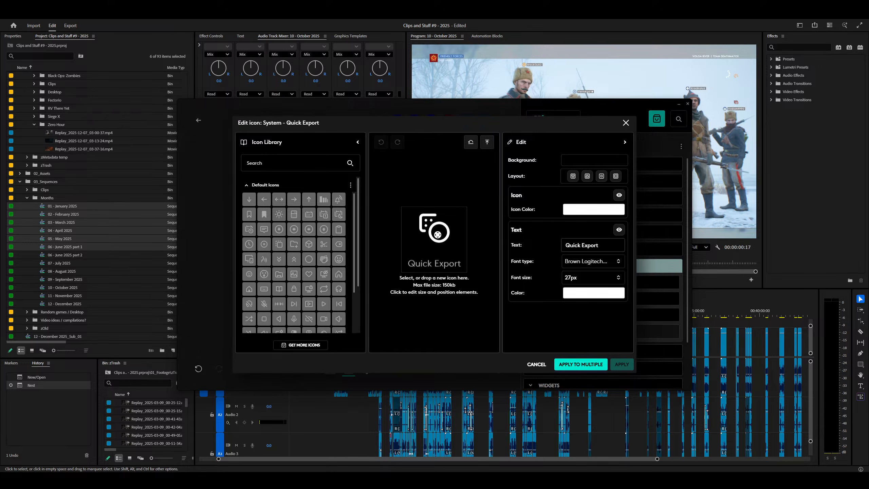
left_click(594, 209)
left_click(534, 278)
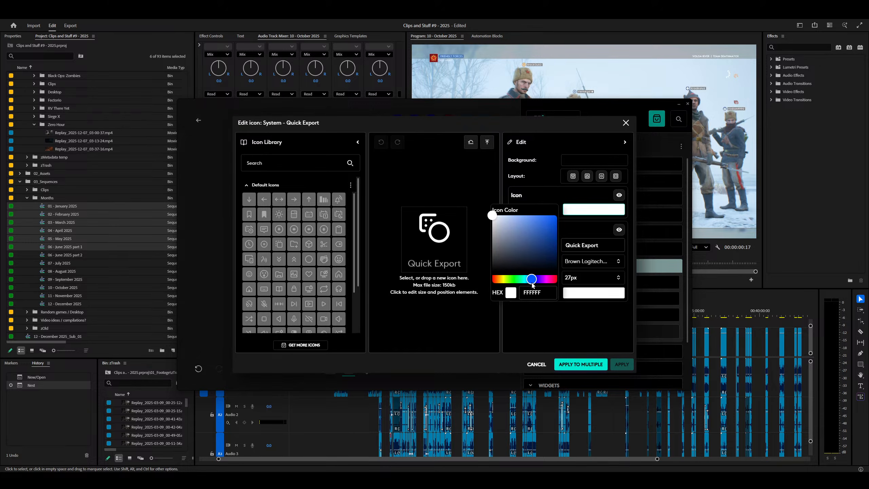
left_click_drag(552, 222, 578, 185)
left_click(527, 329)
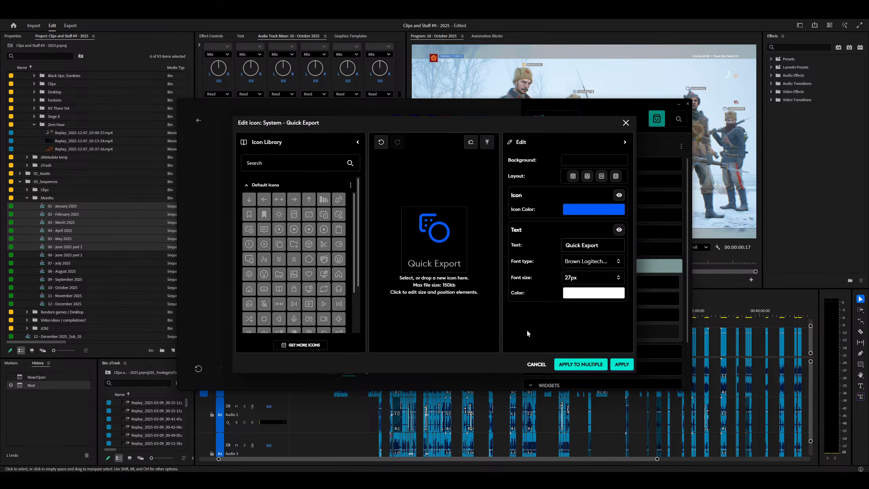
left_click(587, 215)
left_click(492, 212)
left_click(544, 342)
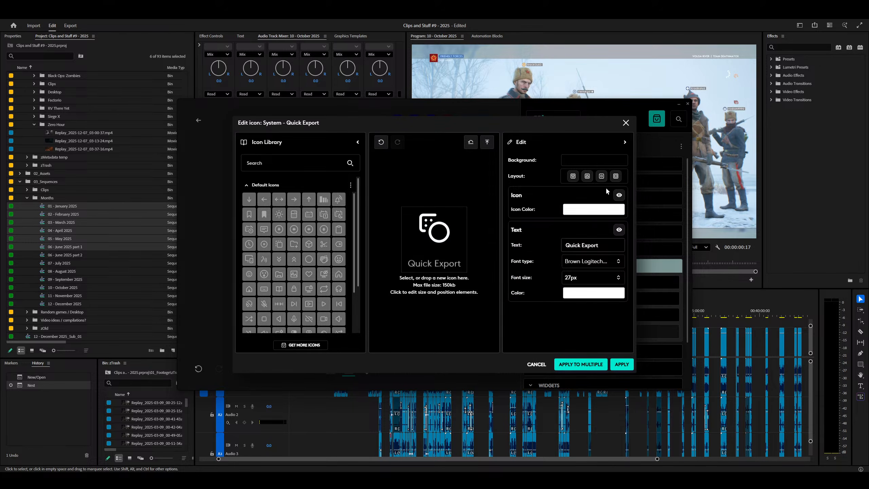
Step: Try a blue text colour for the Quick Export key label and restore it to white
left_click(613, 293)
left_click(534, 363)
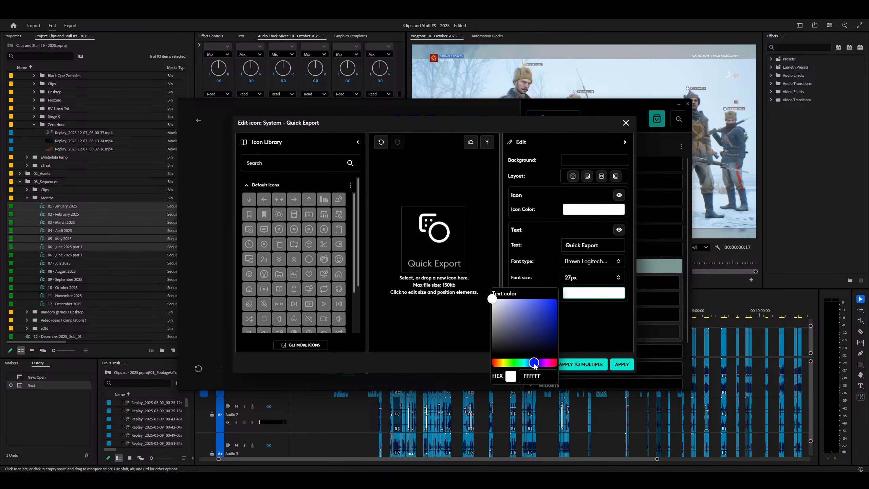
left_click(557, 300)
left_click(572, 333)
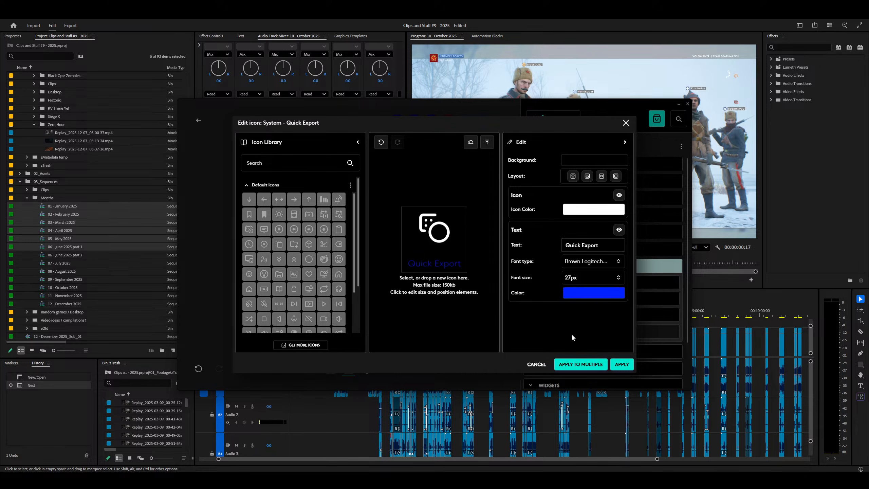
left_click(593, 300)
left_click(492, 299)
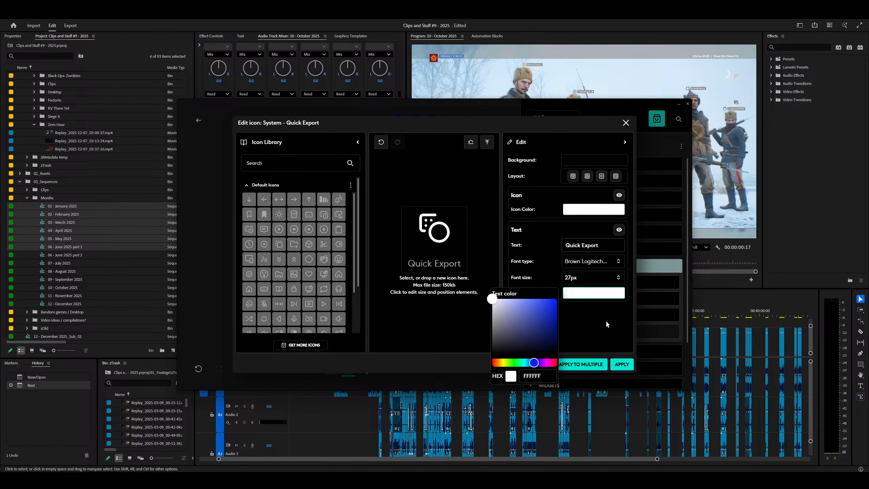
Step: Try blue and white background colours for the Quick Export key and restore the background to black
left_click(594, 322)
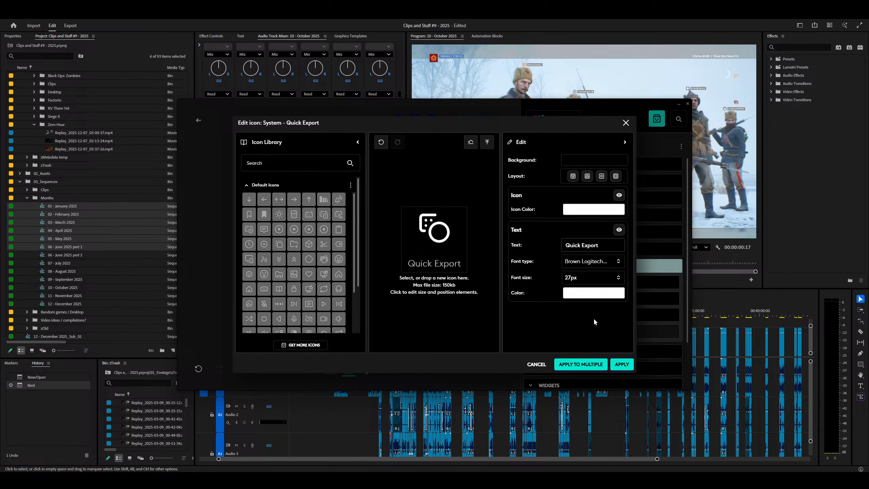
left_click(603, 160)
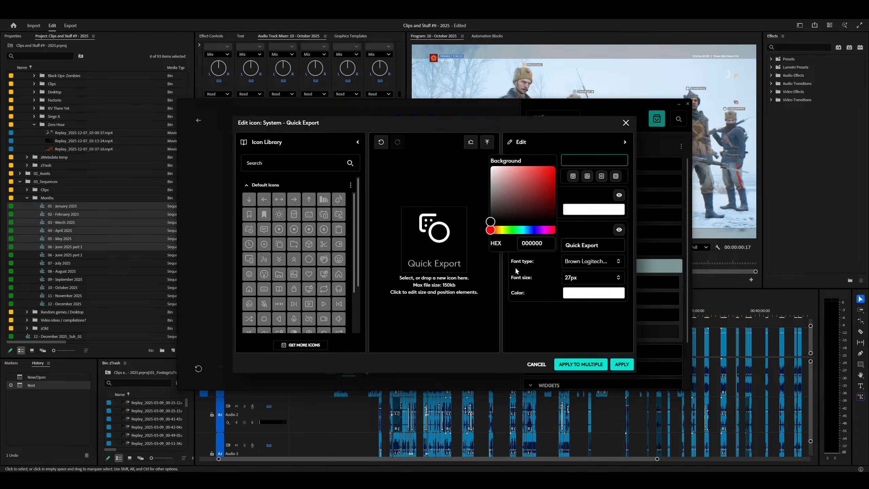
left_click(531, 230)
left_click(555, 167)
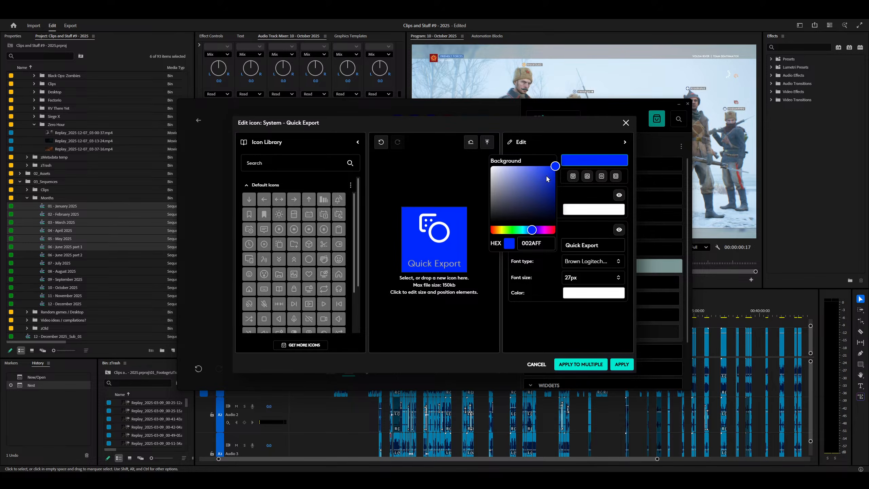
left_click_drag(546, 175, 527, 150)
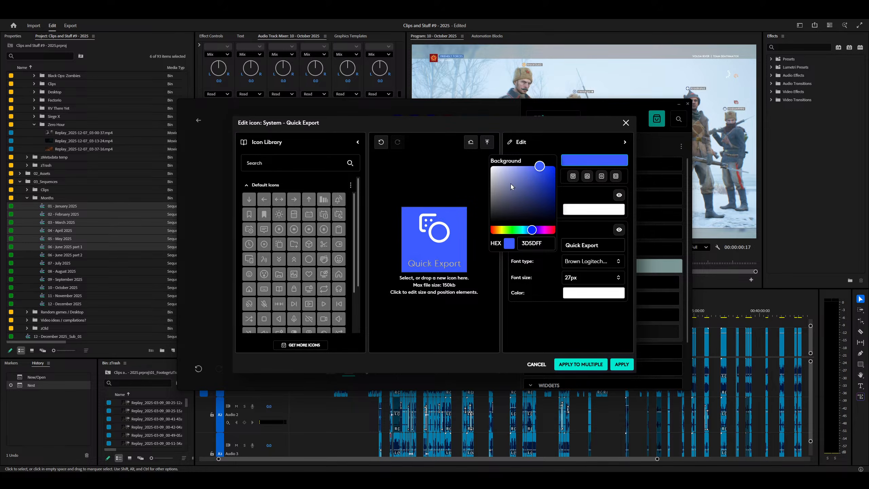
left_click_drag(531, 187, 483, 151)
left_click(535, 300)
left_click(594, 160)
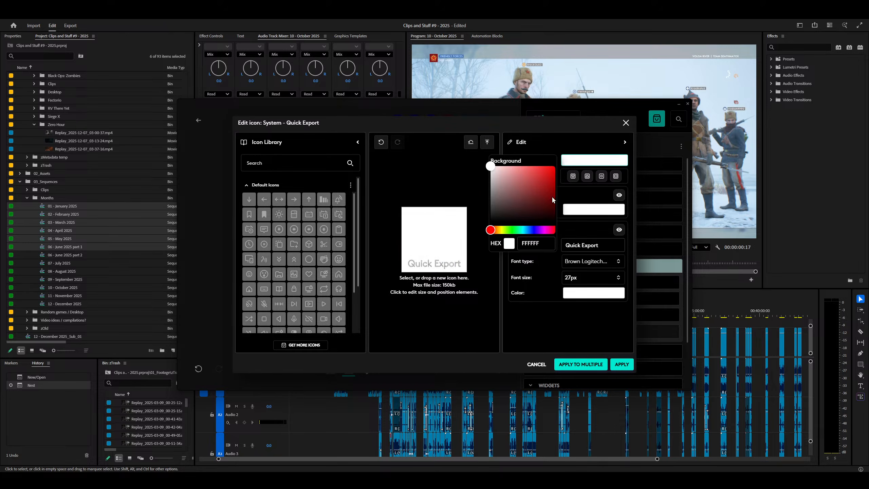
left_click_drag(551, 196, 585, 301)
left_click(566, 326)
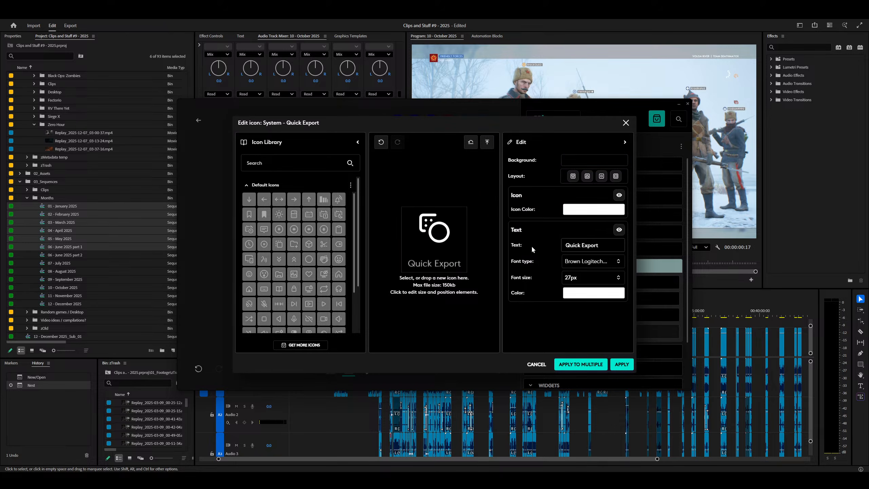
Step: Search the icon library for "export" and use the first Premiere Pro export icon for the Quick Export key
left_click(284, 190)
left_click(267, 219)
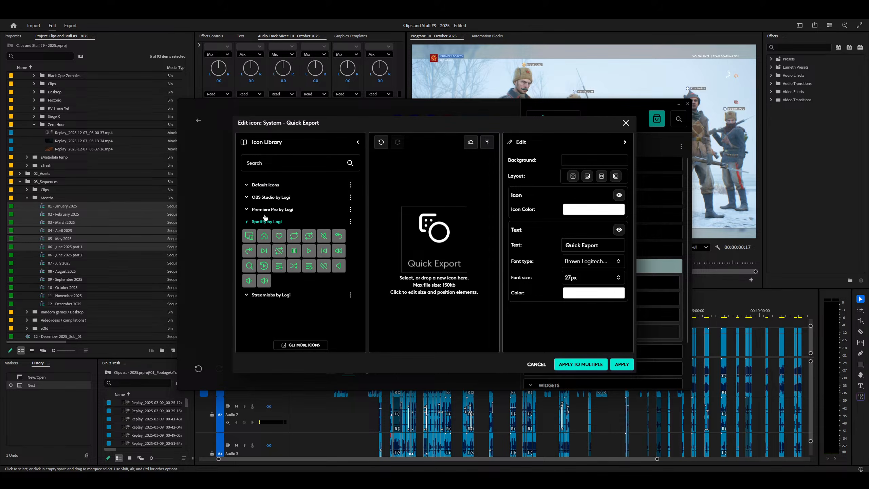
left_click(267, 210)
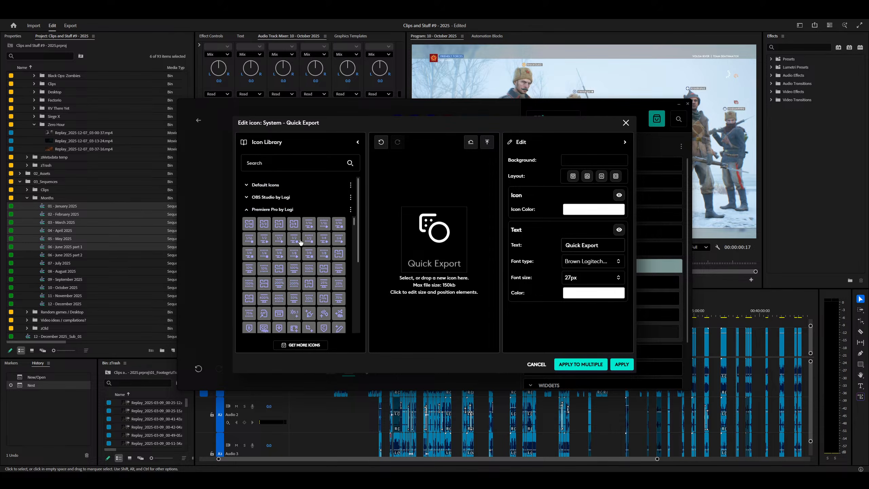
left_click(287, 158)
type("export")
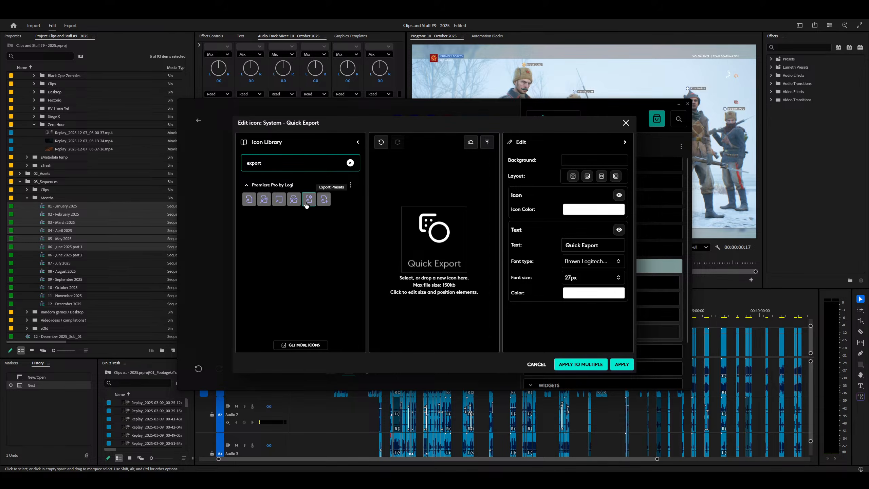
left_click(254, 200)
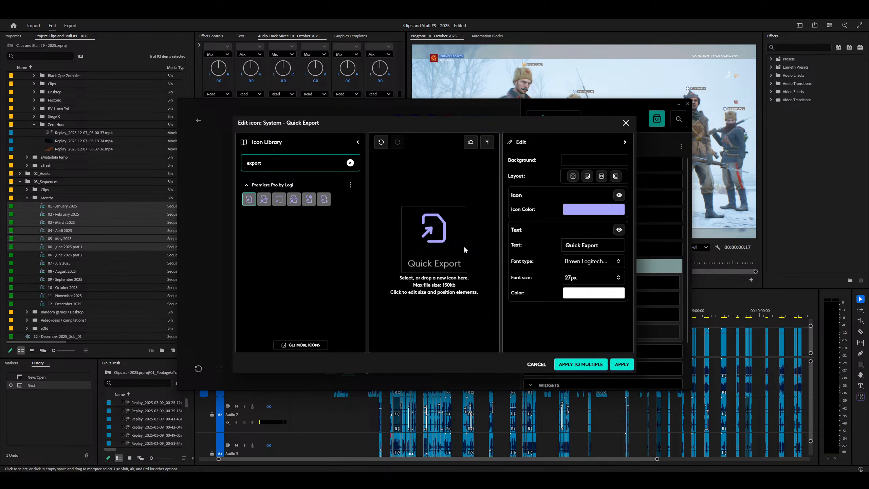
Step: Set the Quick Export label's font to Poppins, keep its size at 27px, and apply the icon changes
left_click(452, 261)
left_click(589, 260)
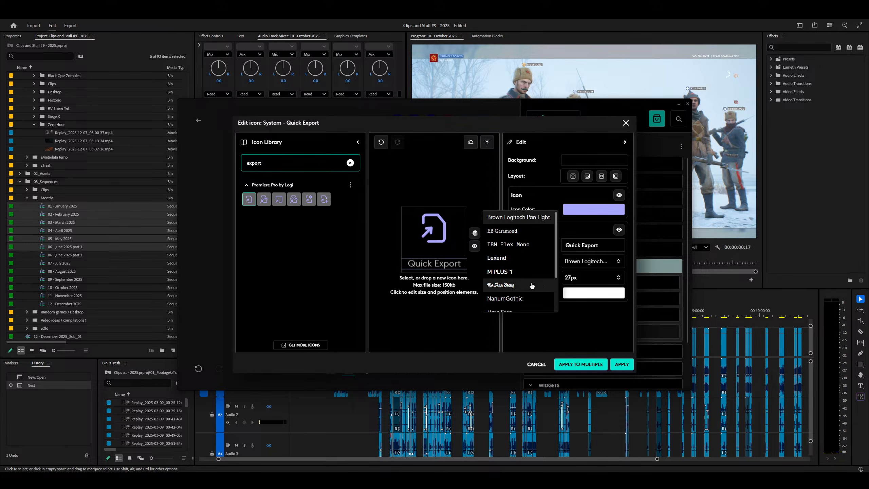
scroll(532, 285, "down", 2)
left_click(527, 305)
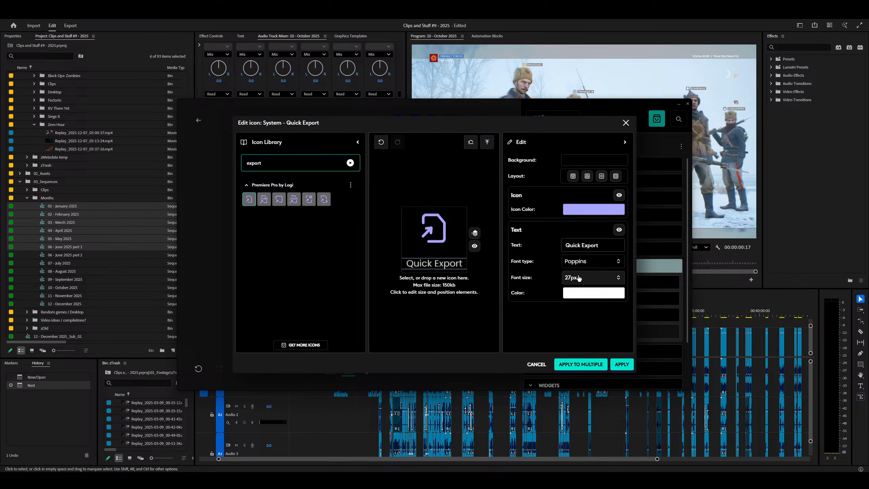
left_click(578, 278)
scroll(596, 240, "down", 1)
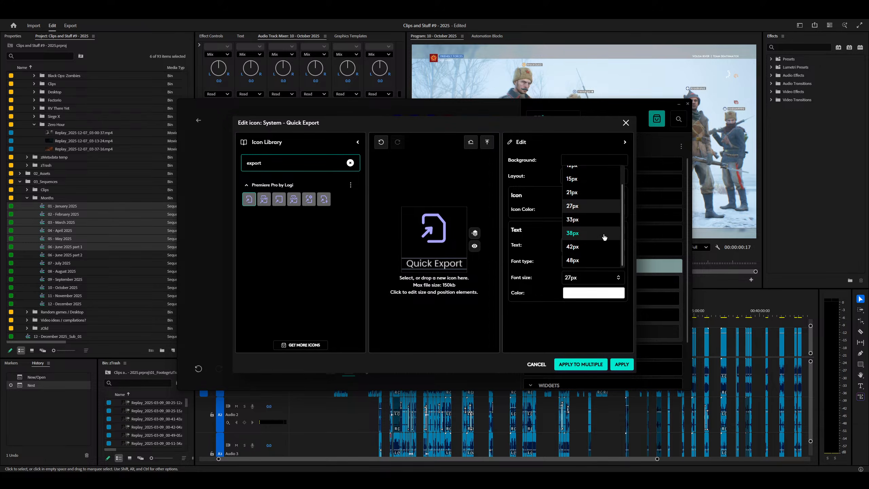
left_click(581, 206)
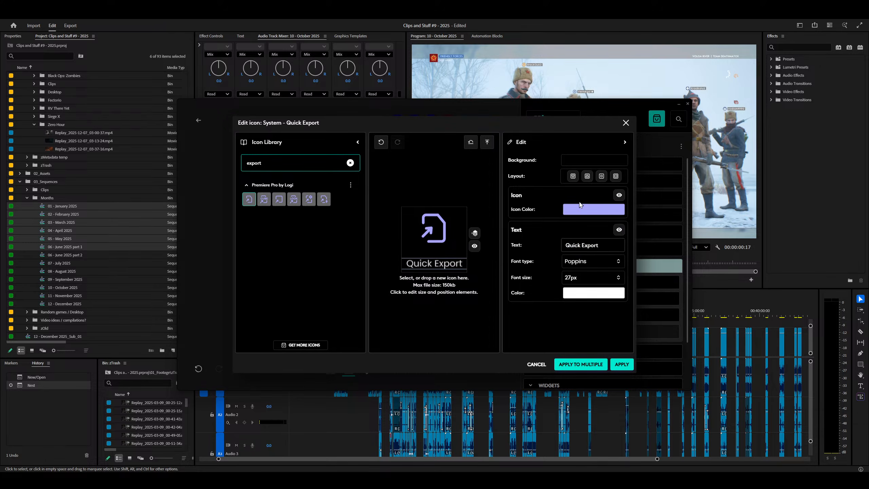
left_click(581, 208)
left_click(546, 324)
left_click(622, 365)
Step: Copy the background hex code 2A0085 from the Save key's icon and close its icon editor
left_click(356, 199)
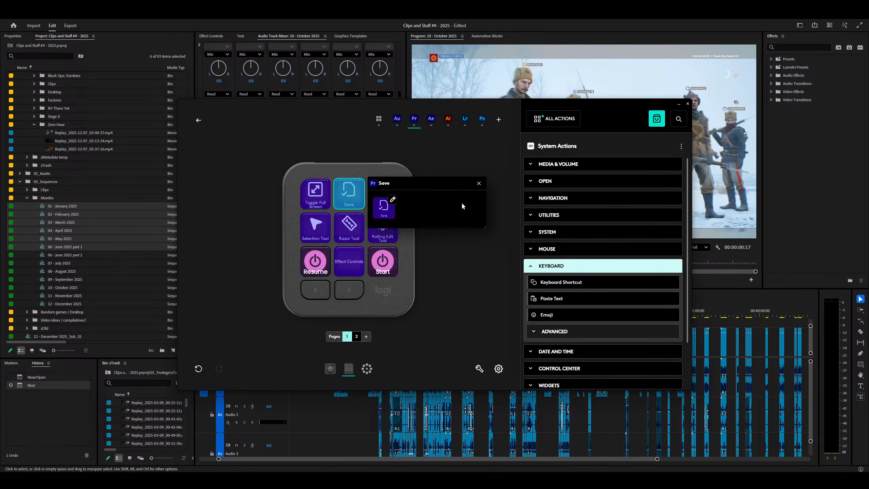
left_click(390, 208)
left_click(595, 160)
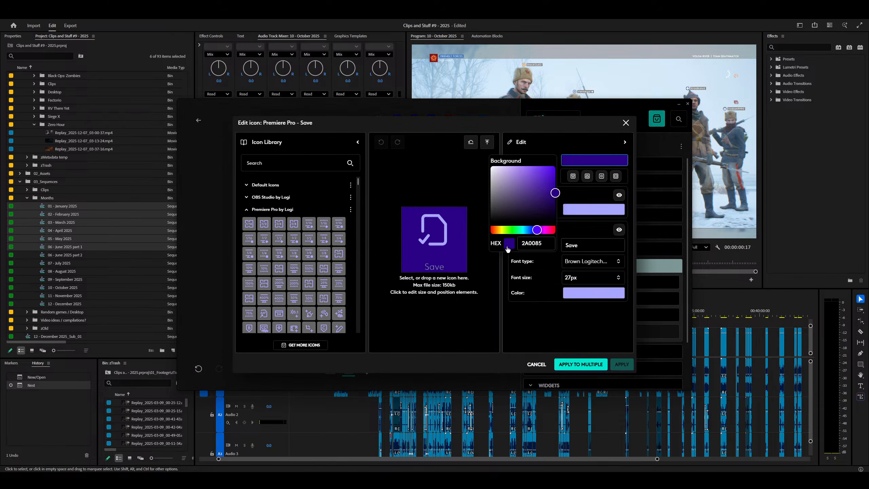
double_click(536, 243)
key("ctrl+c")
key("Escape")
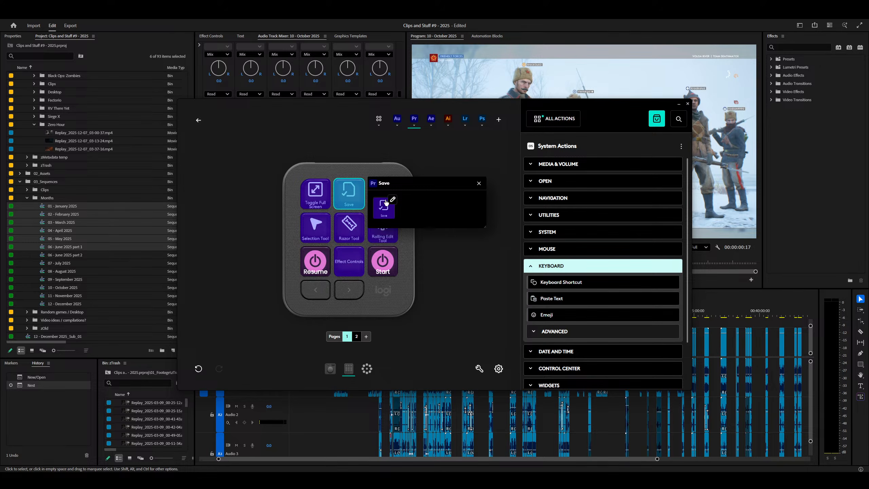
Step: Set the Quick Export key's icon background to the copied hex code 2A0085 and apply it
left_click(427, 263)
left_click(390, 194)
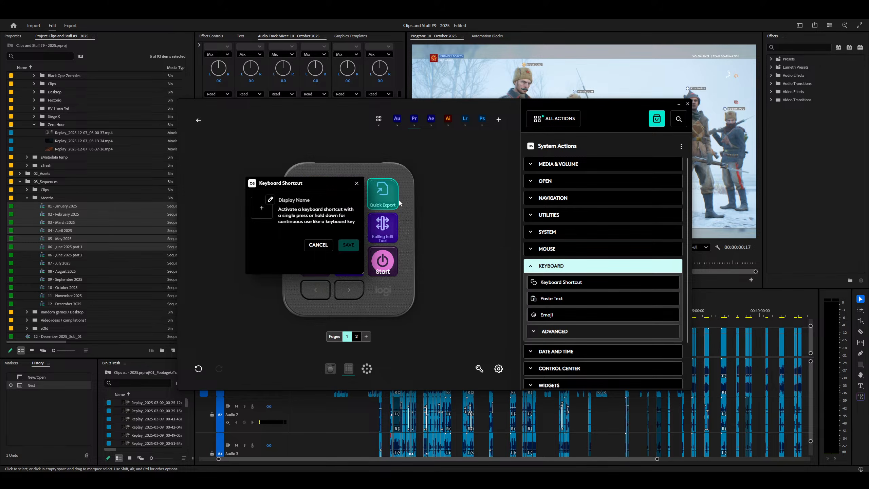
left_click(462, 216)
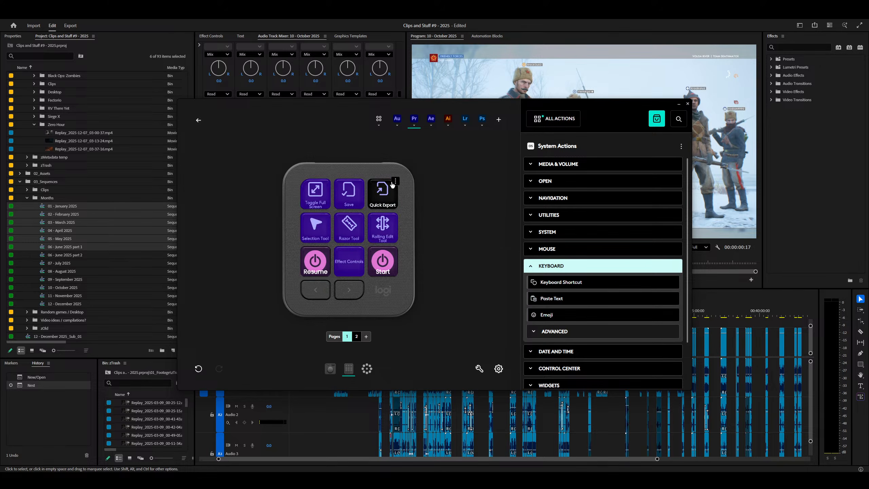
left_click(395, 180)
left_click(416, 236)
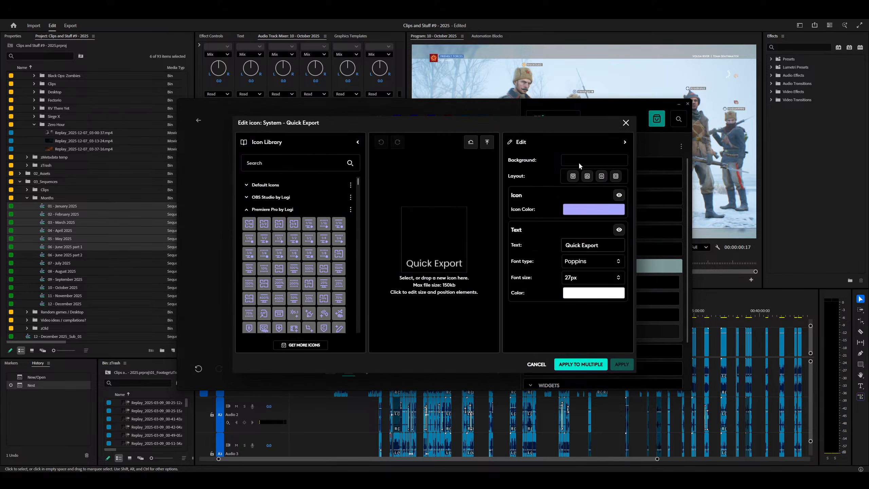
left_click(589, 160)
left_click_drag(521, 243, 545, 286)
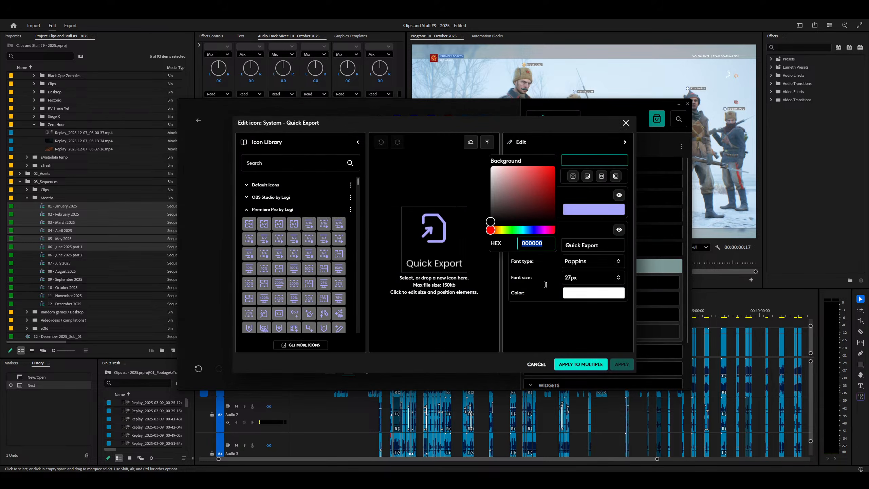
key("ctrl+v")
left_click(580, 343)
left_click(622, 364)
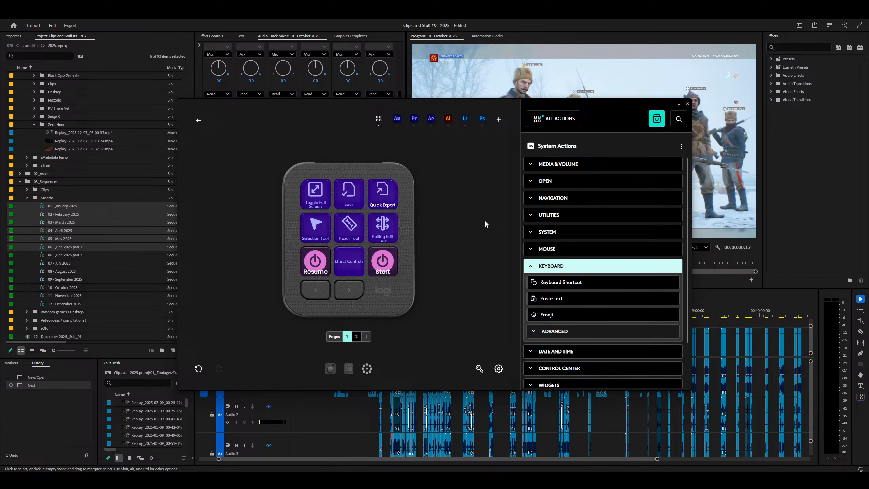
Step: Bring up the 12 - December 2025_Sub_01 sequence and Quick Export it to Adobe Media Encoder as QuickTime with the ProRes 422 preset
left_click(322, 429)
left_click(355, 388)
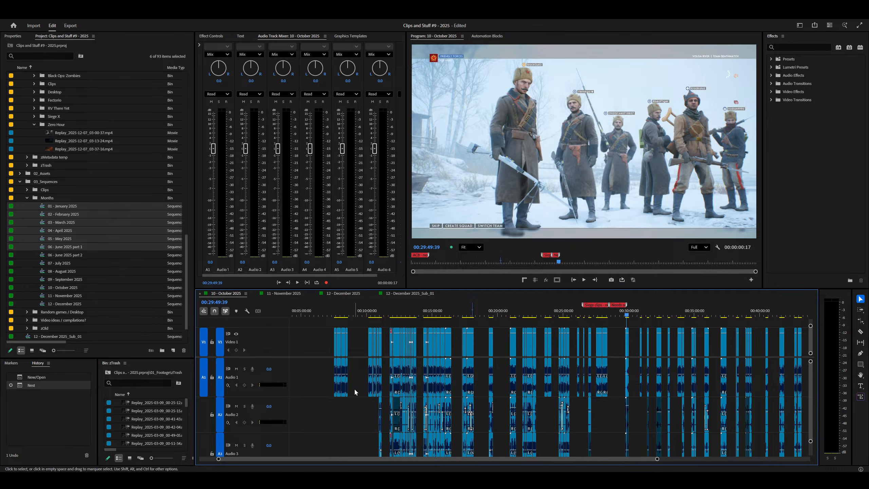
left_click(418, 290)
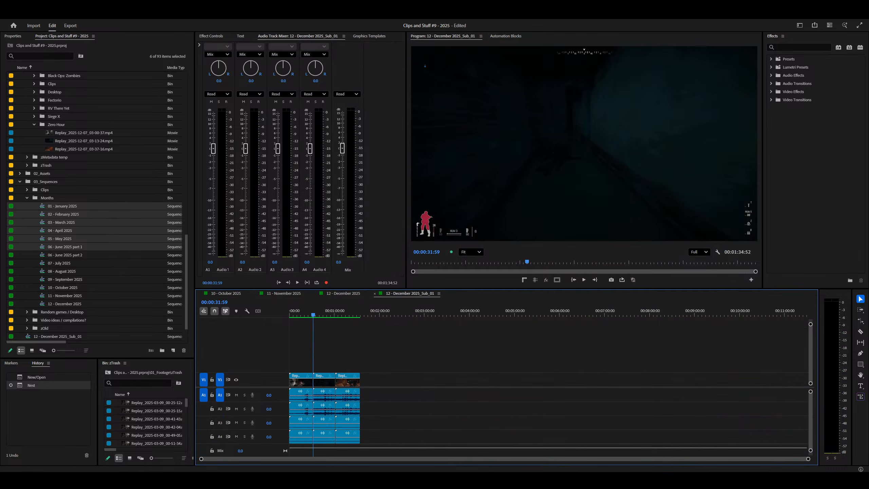
key("alt+Tab")
left_click(759, 90)
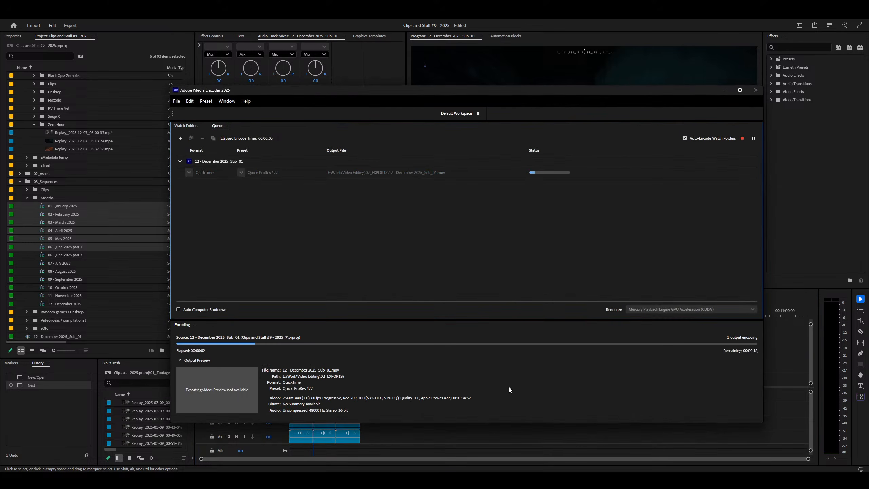
Step: Stop the Media Encoder queue, remove the 12 - December 2025_Sub_01 export, and return to Premiere Pro
left_click(742, 138)
key("Delete")
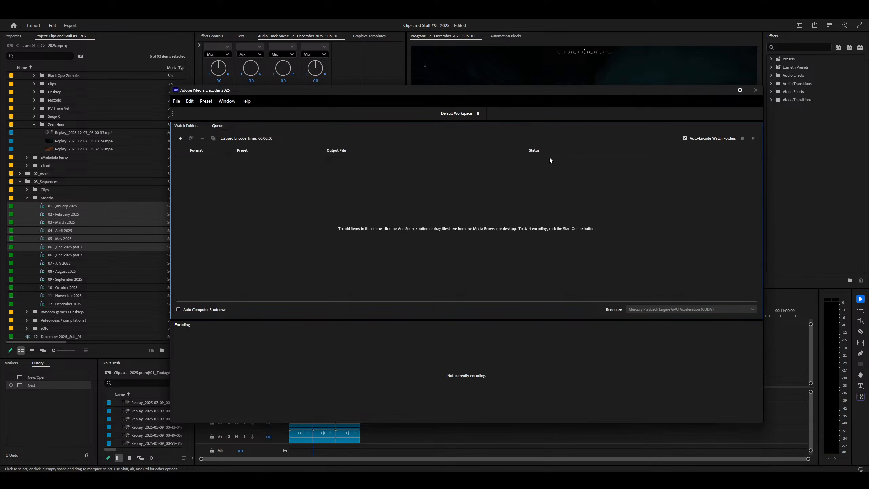
left_click(725, 91)
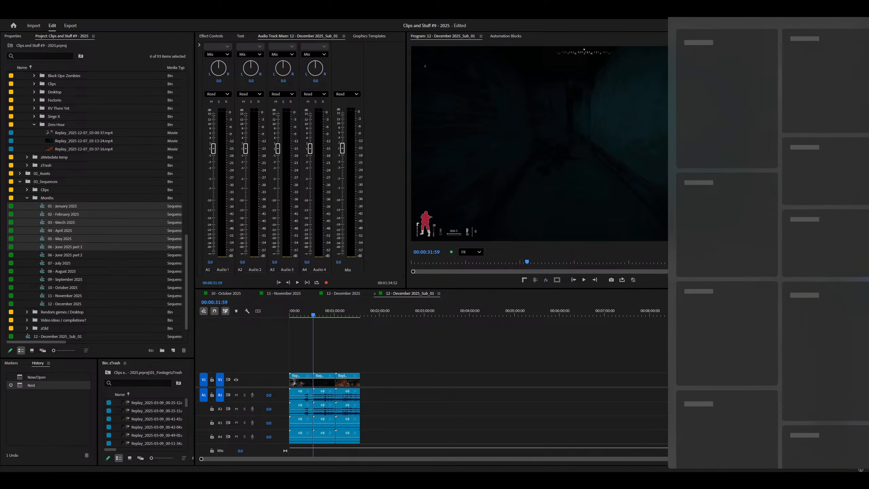
key("alt+Tab")
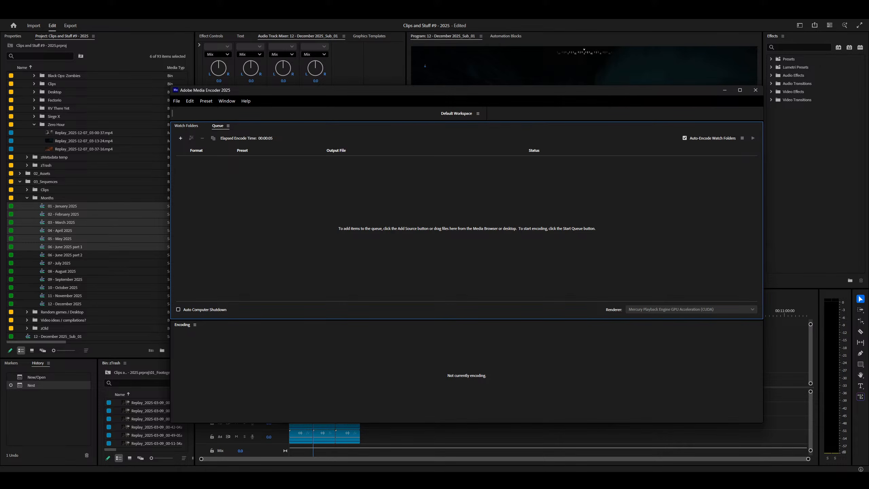
key("alt+Tab")
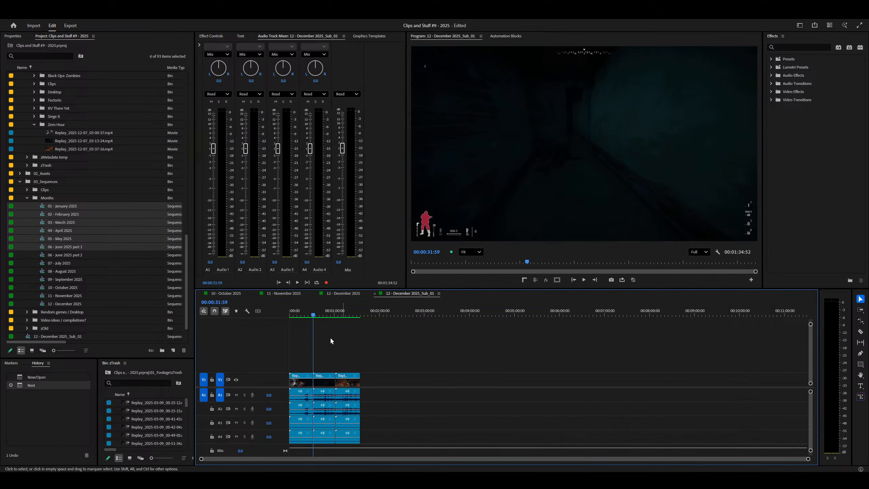
Step: Delete the 12 - December 2025_Sub_01 sequence from the project
scroll(125, 276, "down", 1)
left_click(82, 312)
key("Delete")
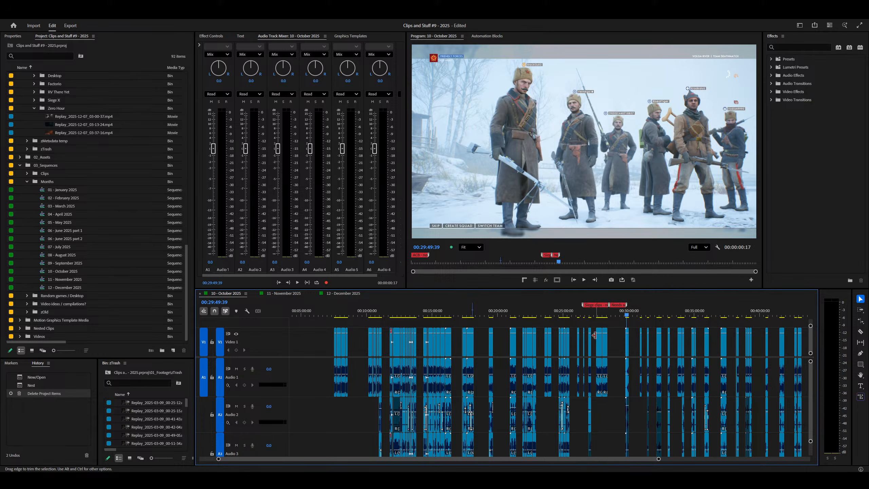
Step: Check the Premiere Pro keyboard shortcuts for commands assigned to Ctrl with the comma and period keys, and close the dialog
key("ctrl+alt+k")
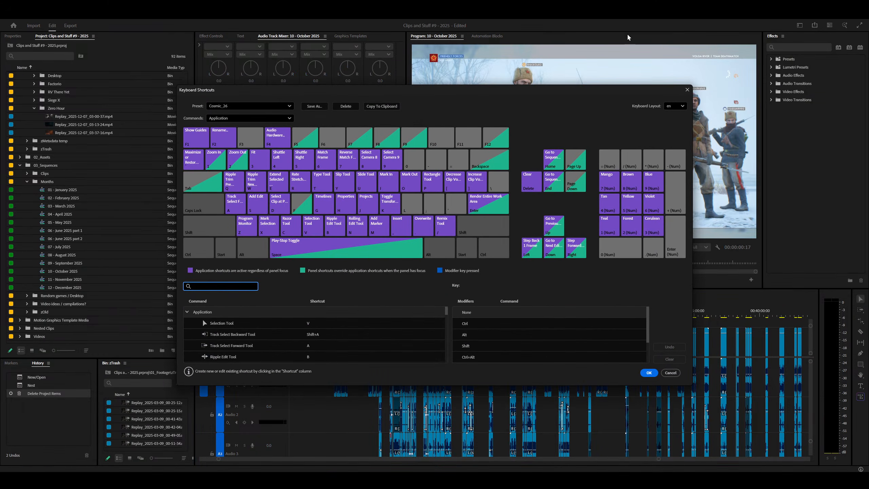
left_click(209, 253)
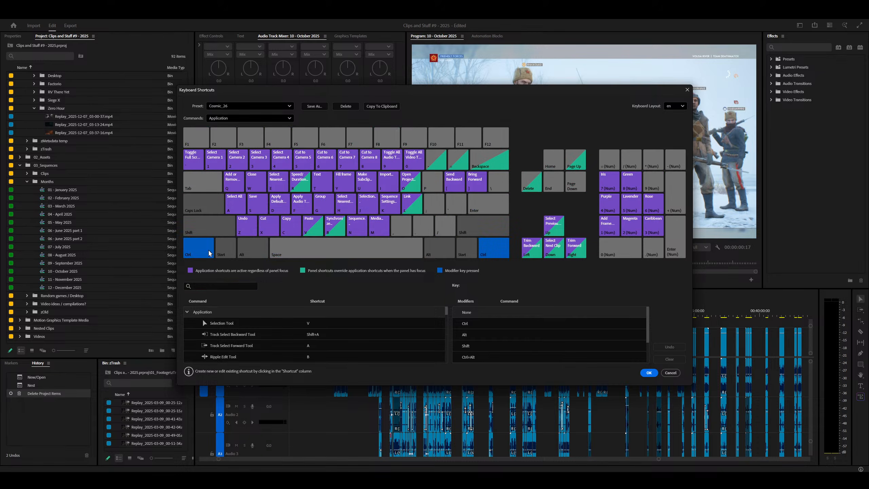
left_click(410, 233)
left_click(422, 232)
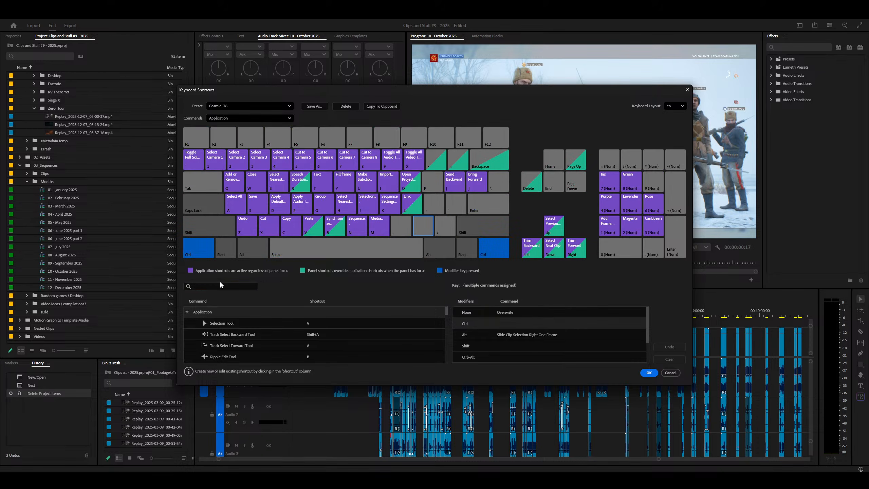
key("Escape")
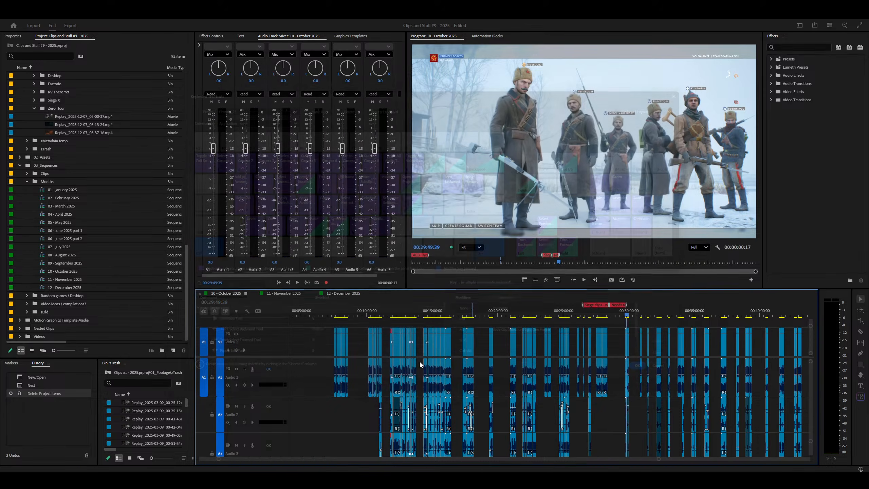
Step: Switch to Adobe Media Encoder, narrow its window, close it, and return to the 10 - October 2025 timeline in Premiere Pro
left_click(618, 479)
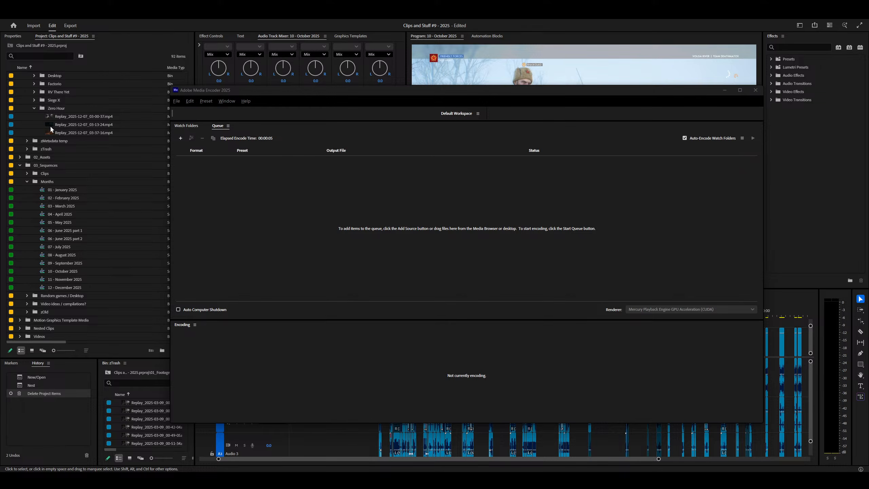
left_click_drag(170, 100, 364, 100)
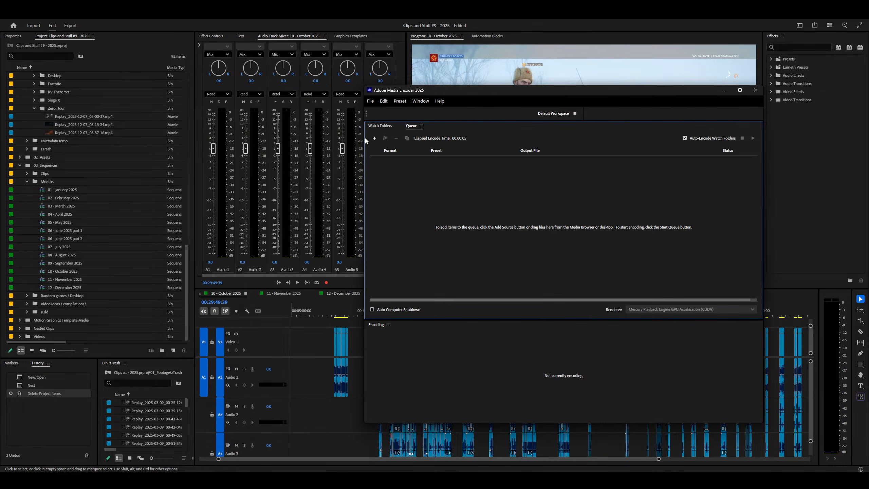
left_click_drag(365, 137, 351, 131)
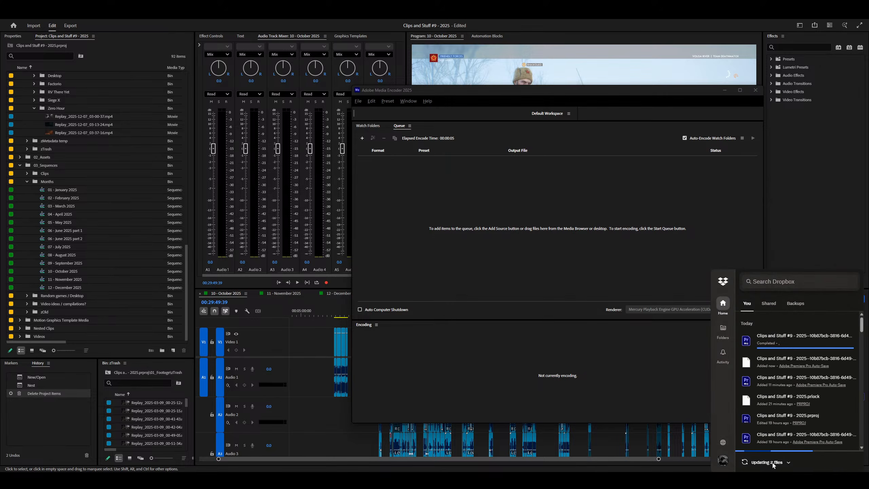
left_click(635, 332)
left_click(755, 90)
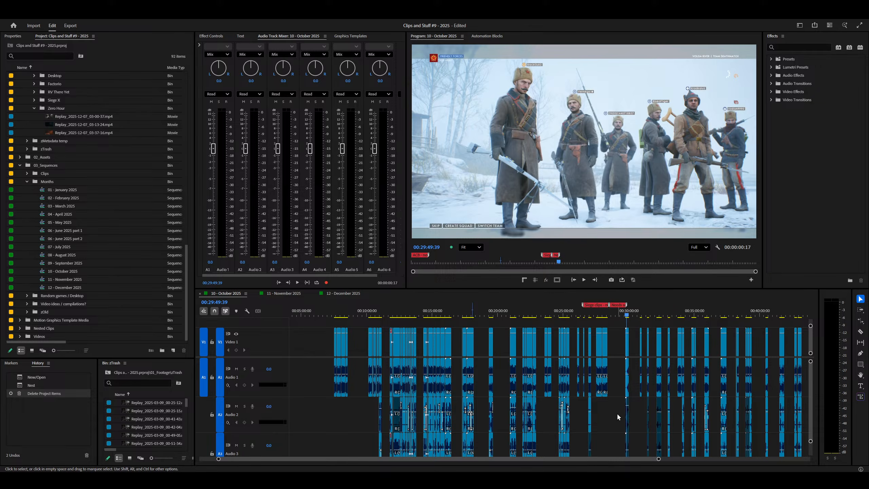
left_click(604, 410)
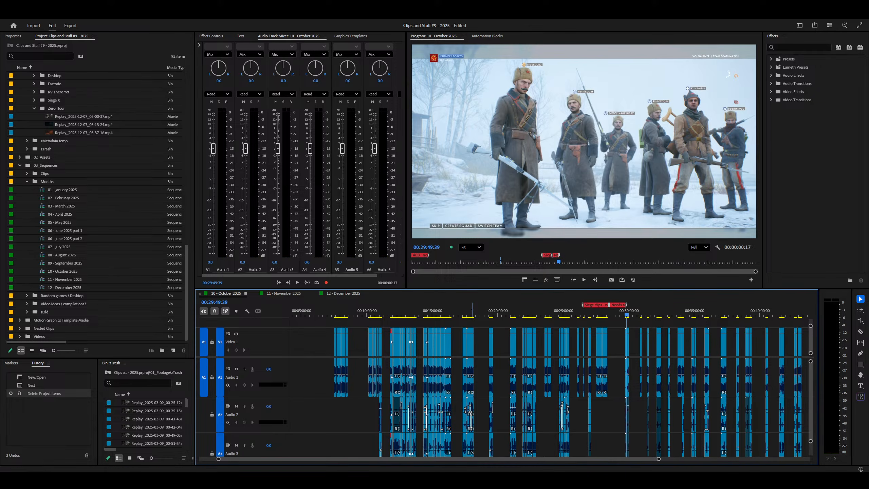
Step: Launch Adobe Media Encoder and start a new QuickTime encoding preset based on Quick: ProRes 422
key("super")
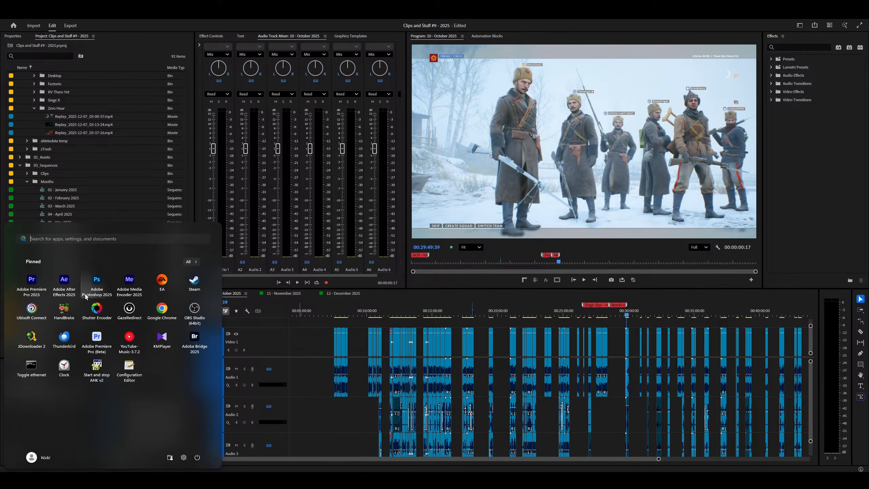
left_click(130, 287)
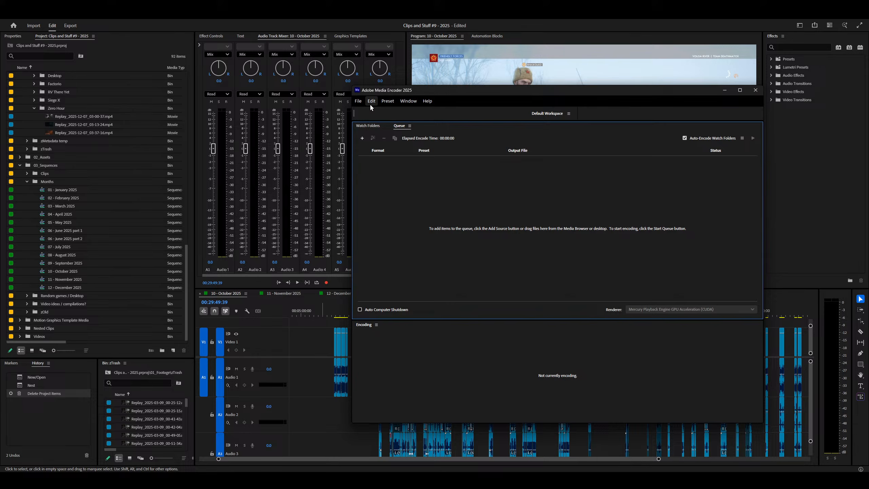
left_click(388, 100)
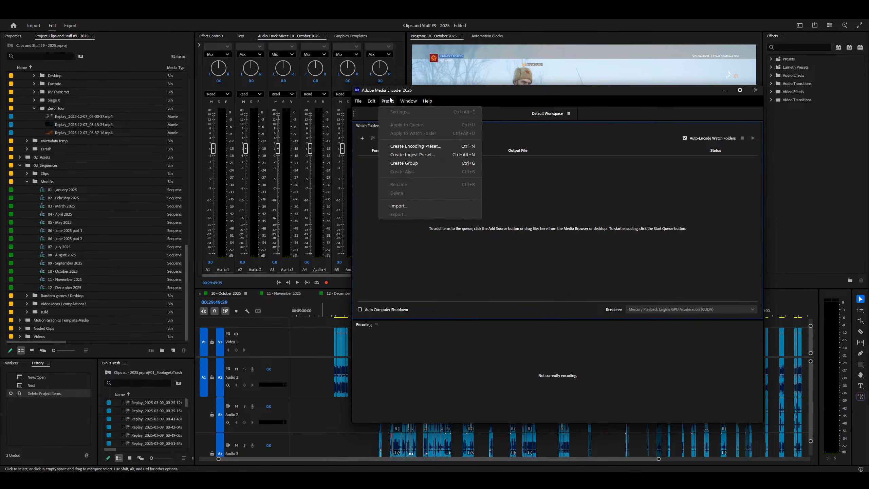
left_click(423, 146)
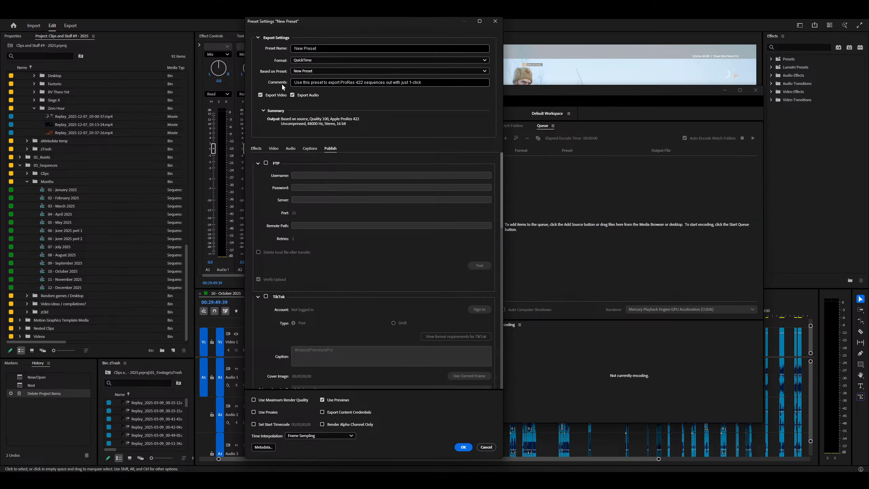
left_click(294, 71)
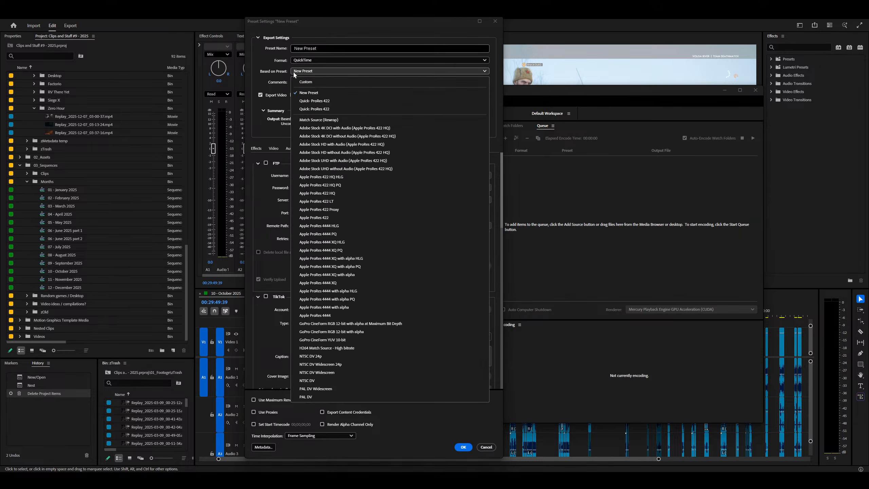
left_click(325, 109)
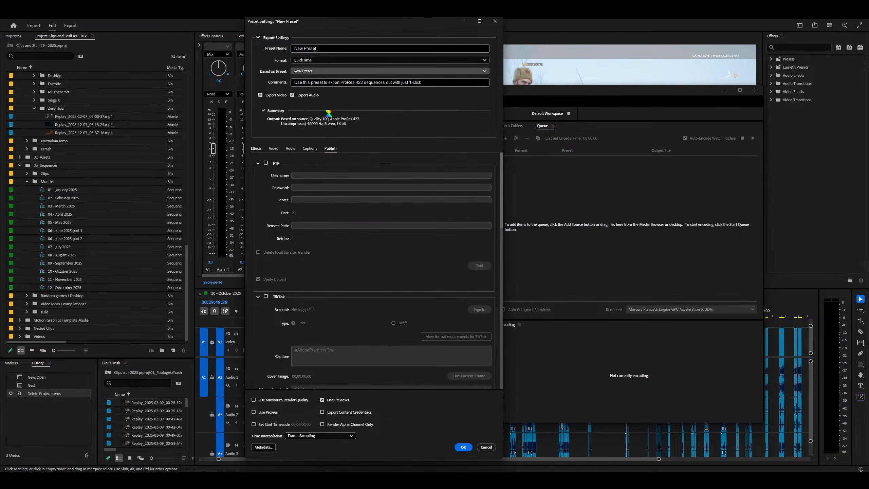
Step: Name the new encoding preset "Quick: ProRes 422 LT"
left_click(310, 50)
type("Quick")
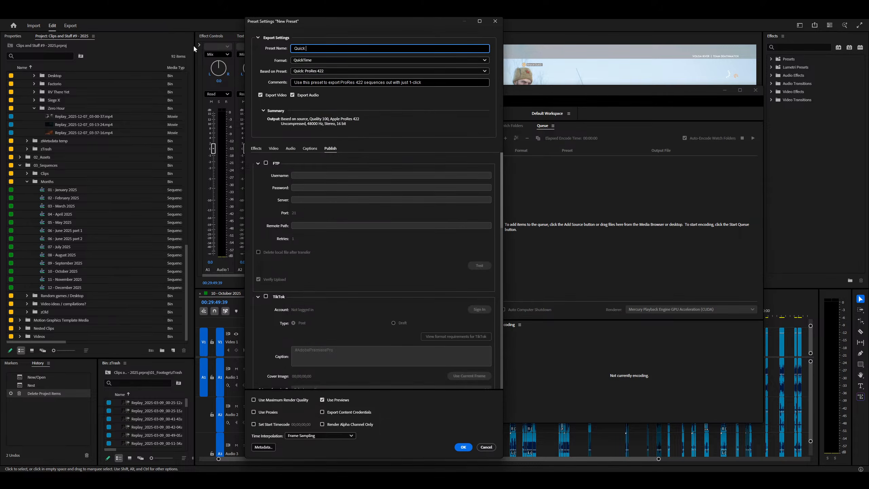
type(": ProRes 422 L:T")
key("BackSpace")
key("BackSpace")
type("LT")
Step: Set the preset's video codec to Apple ProRes 422 LT and review the remaining video settings
left_click(276, 149)
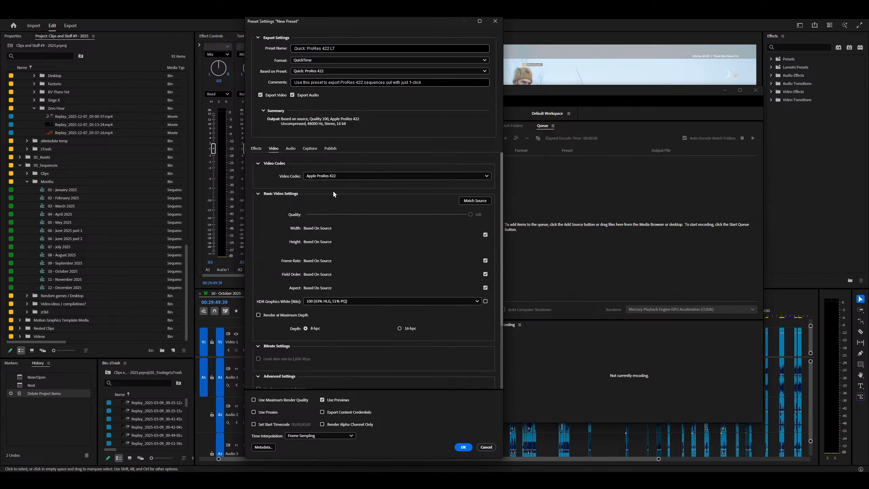
left_click(337, 176)
left_click(340, 212)
scroll(290, 280, "down", 4)
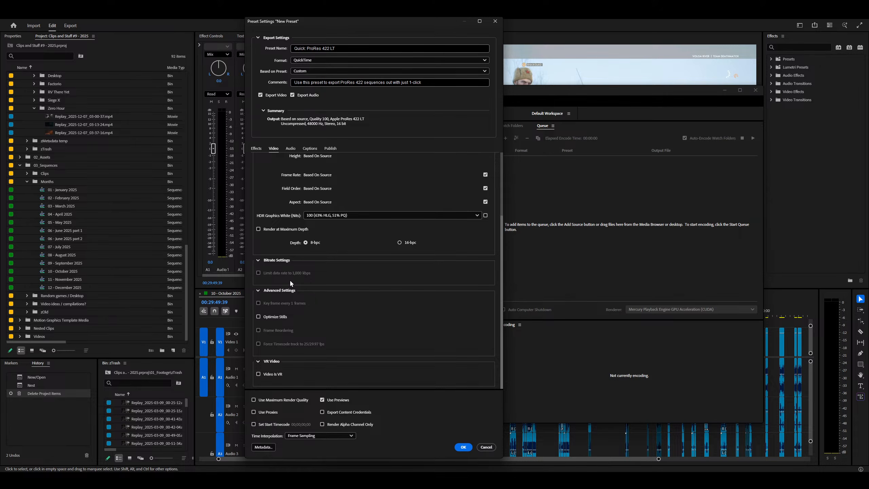
scroll(290, 281, "up", 4)
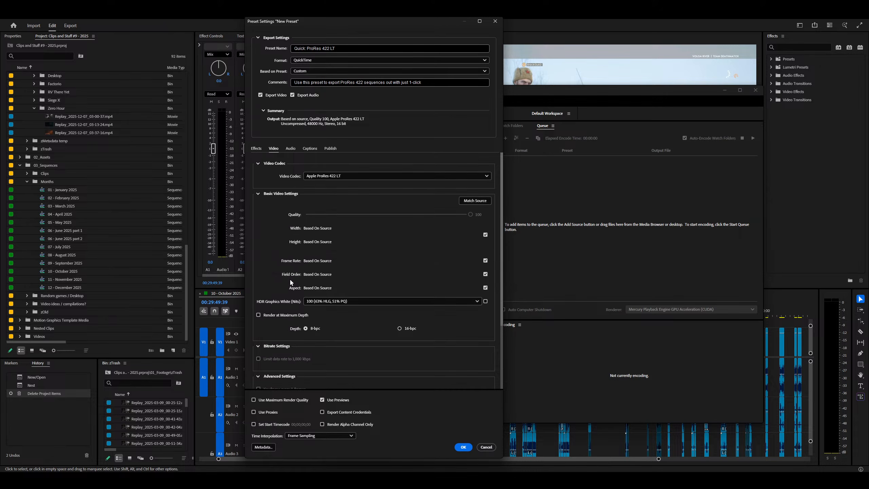
Step: Review the preset's audio, publish and effects settings and save the preset
left_click(310, 148)
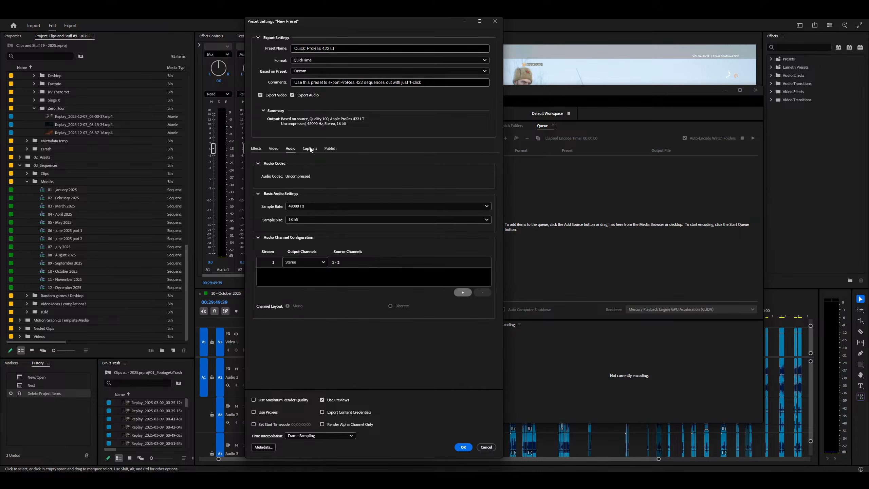
left_click(332, 148)
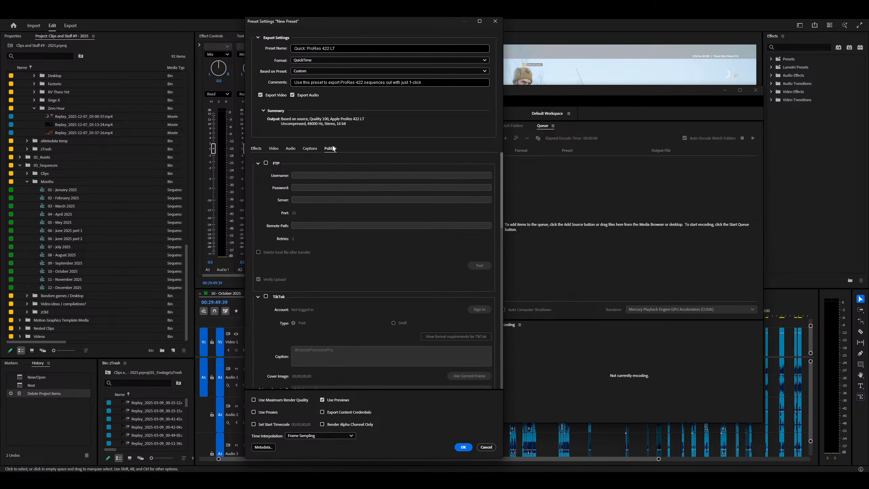
left_click(258, 151)
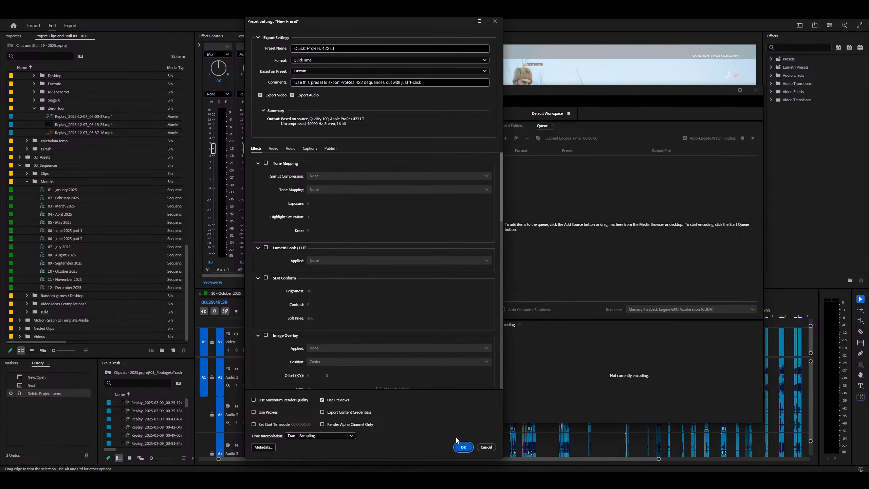
left_click(462, 447)
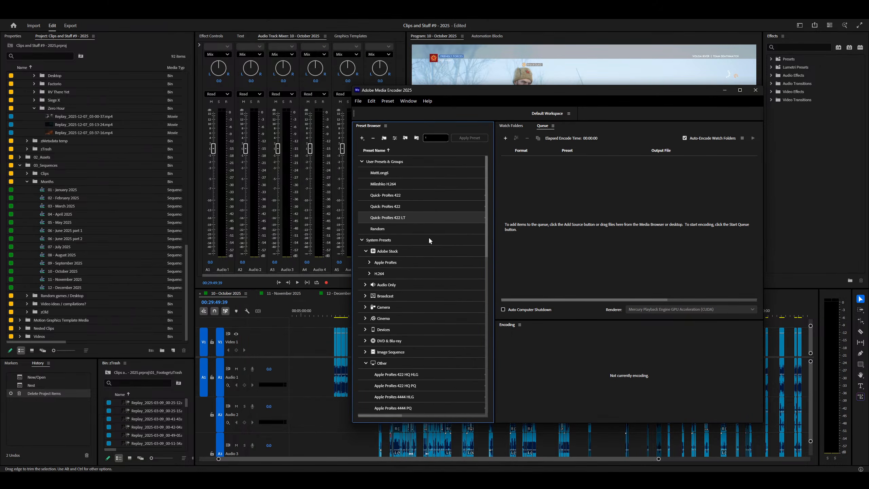
Step: Delete the duplicate "Quick- ProRes 422" preset and the "Random" preset from the user presets
left_click(508, 205)
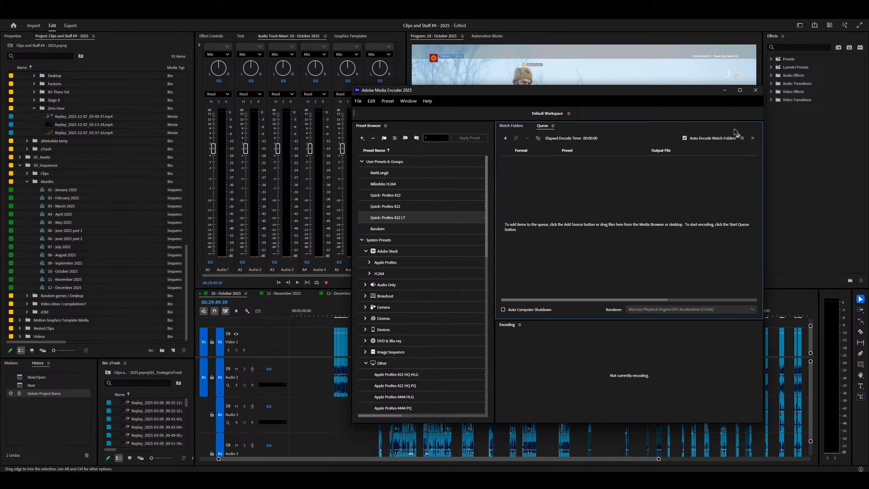
right_click(398, 200)
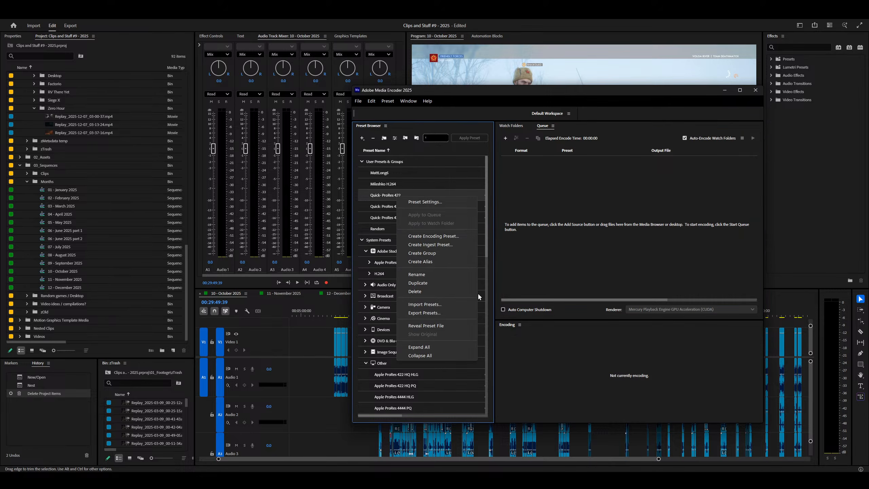
left_click(419, 290)
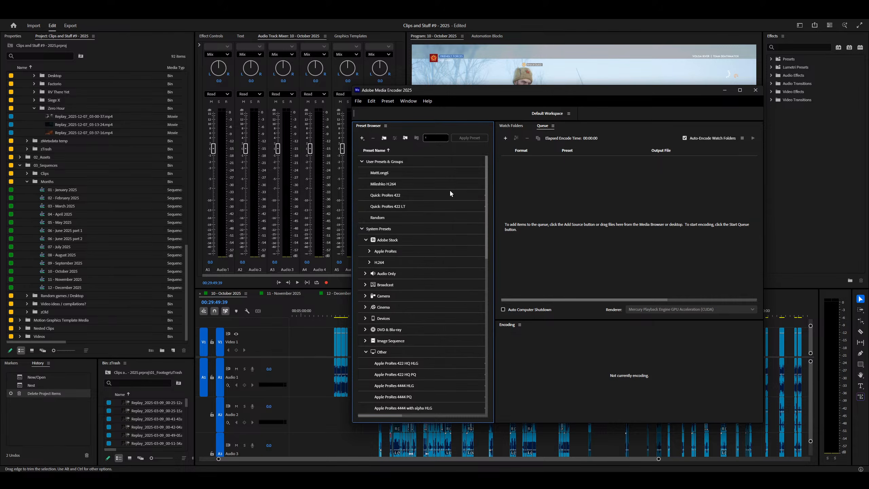
right_click(387, 218)
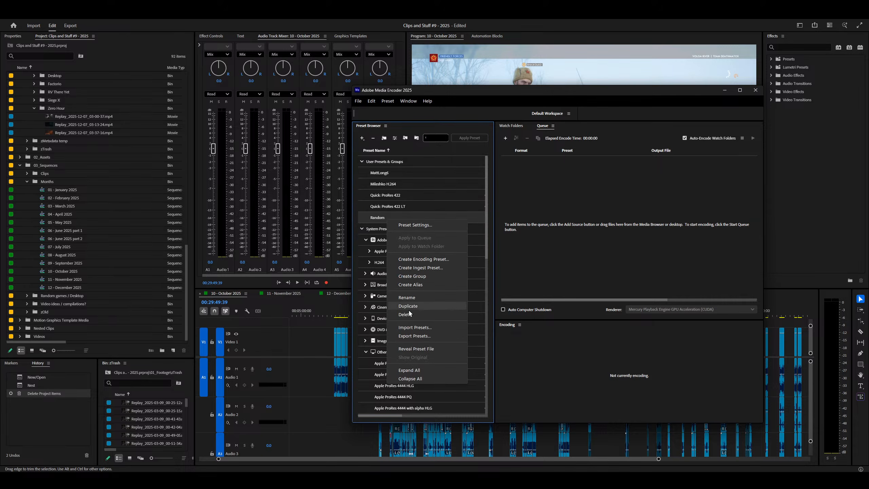
left_click(401, 312)
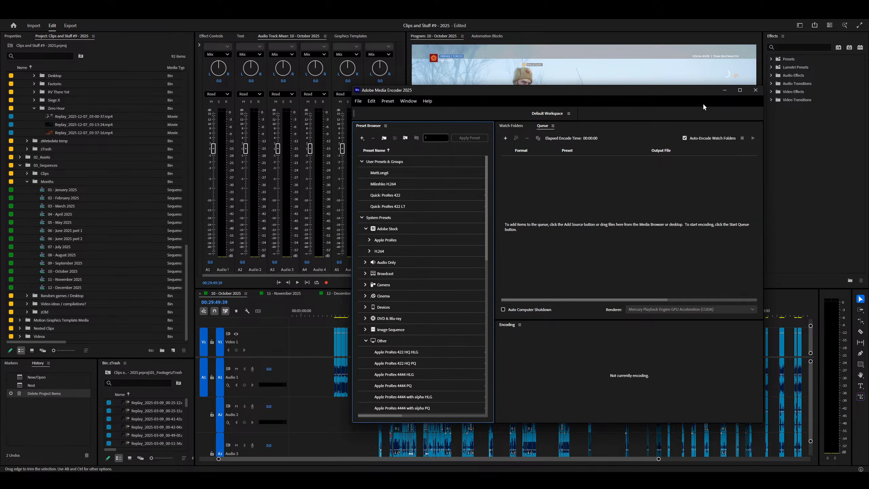
Step: Reopen Adobe Media Encoder to check the user presets, and return to Premiere Pro
key("alt+Tab")
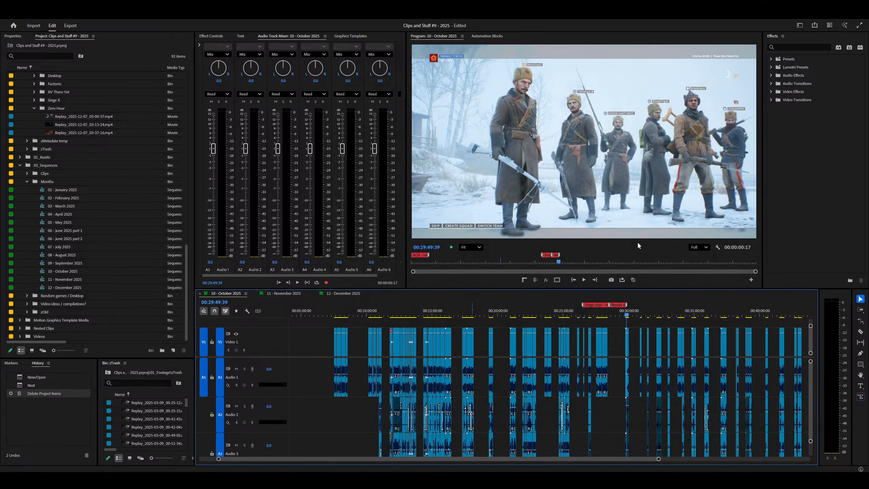
key("super")
type("medi")
key("Return")
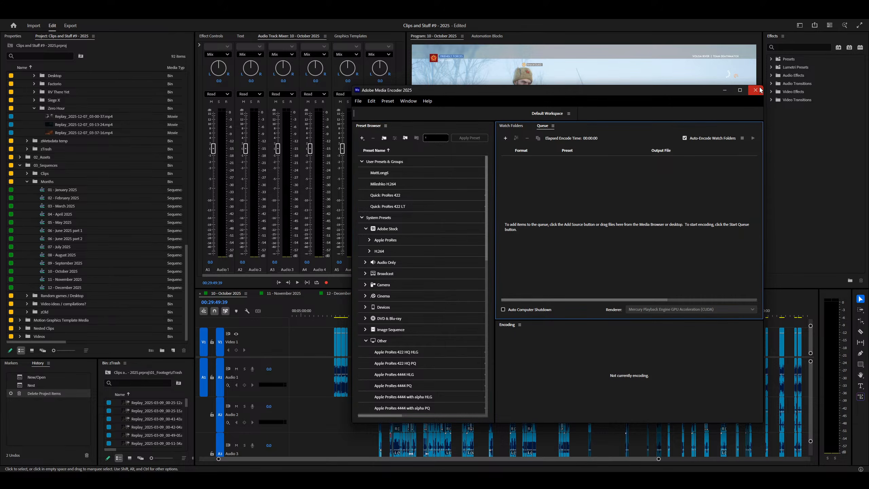
left_click(308, 353)
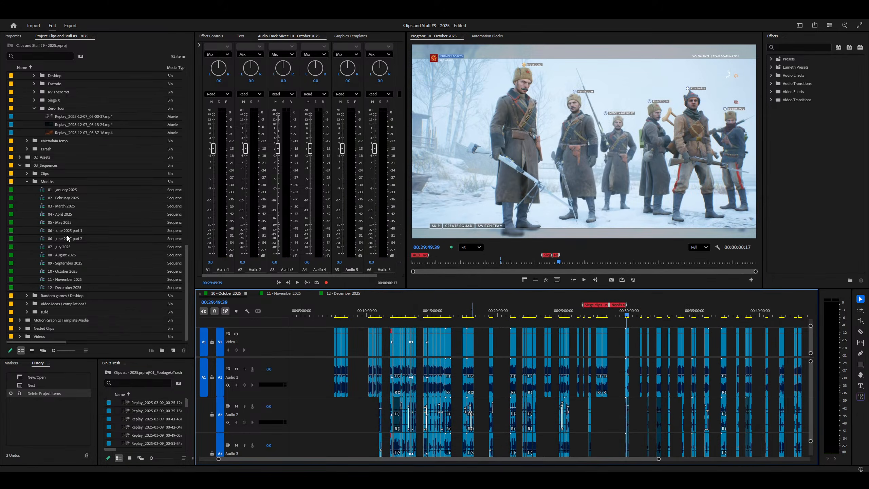
Step: Open the Excalibur settings and inspect the export presets available for the Quick export user command
key("alt+space")
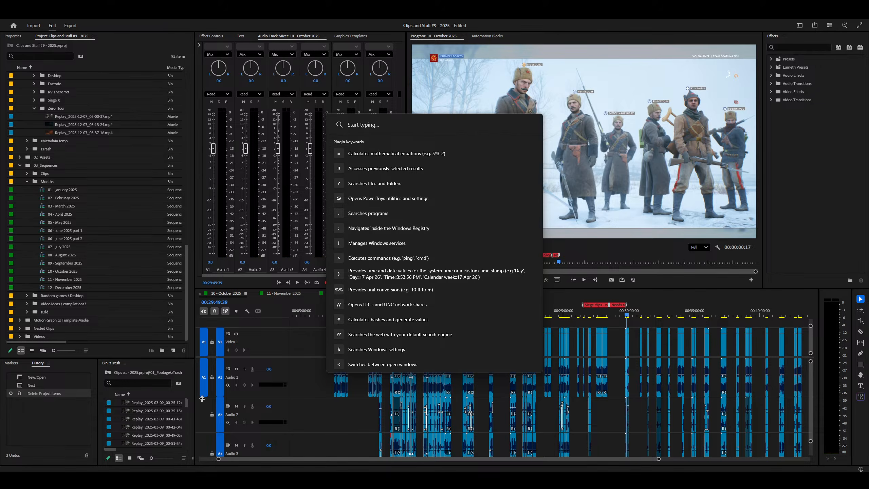
left_click(301, 422)
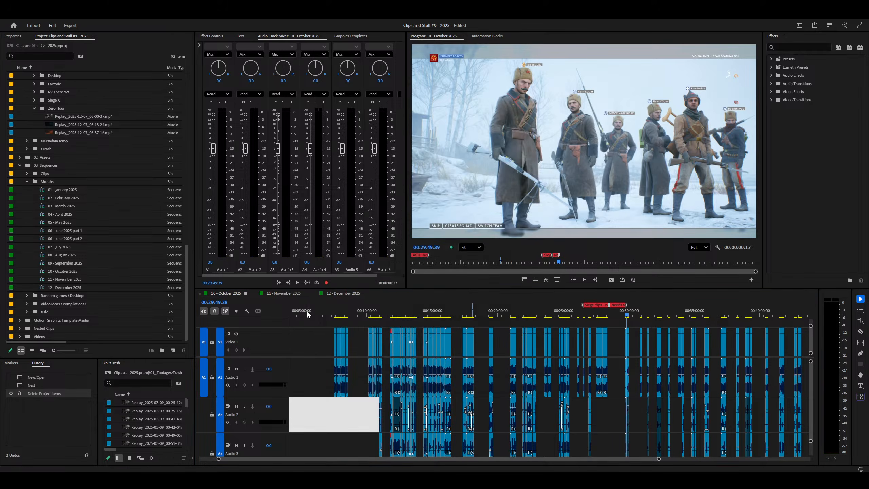
key("ctrl+shift+space")
left_click(383, 212)
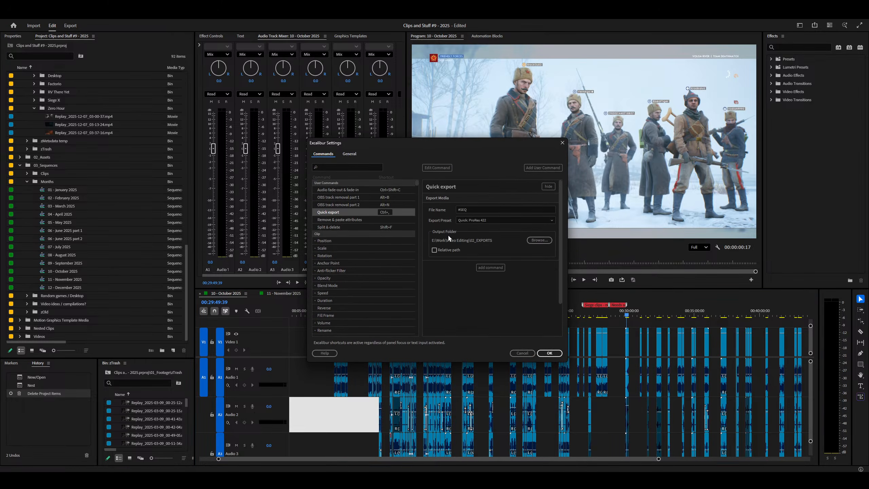
left_click(488, 220)
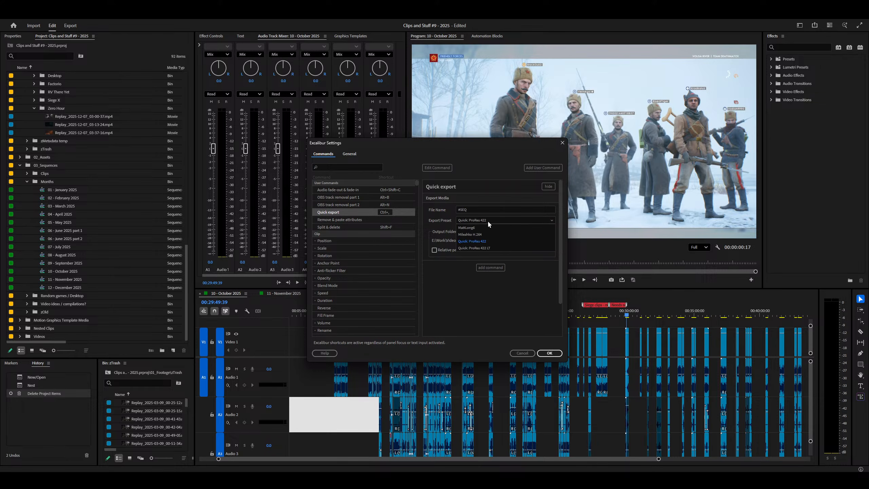
left_click(467, 272)
right_click(358, 210)
left_click(336, 214)
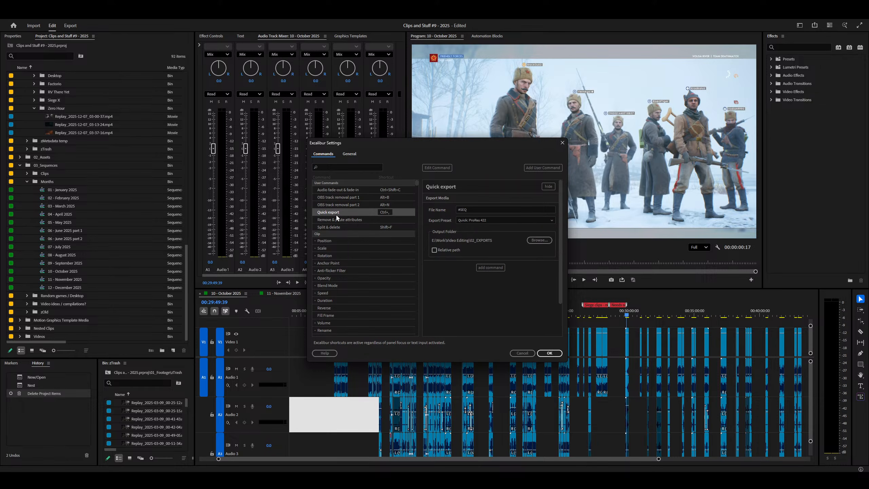
right_click(336, 215)
left_click(462, 171)
left_click(435, 169)
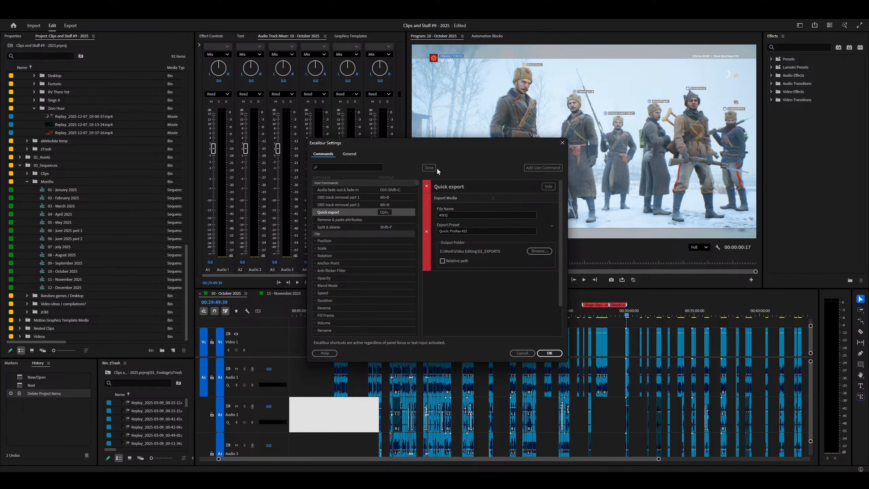
left_click(428, 168)
Step: Add a new Excalibur user command named "Quick export (LT)"
left_click(543, 168)
type("Q")
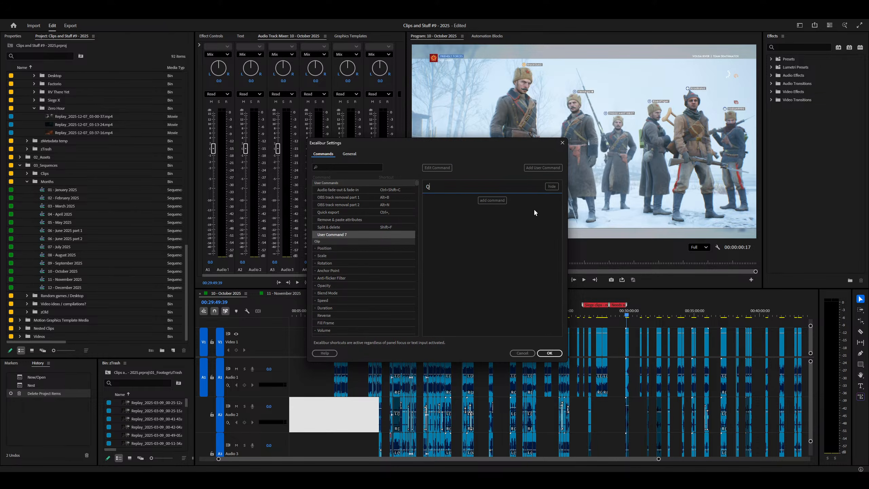
type("uick export (LT")
key("Return")
Step: Rename the "Quick export" user command to "Quick export (422)"
left_click(339, 212)
left_click(489, 188)
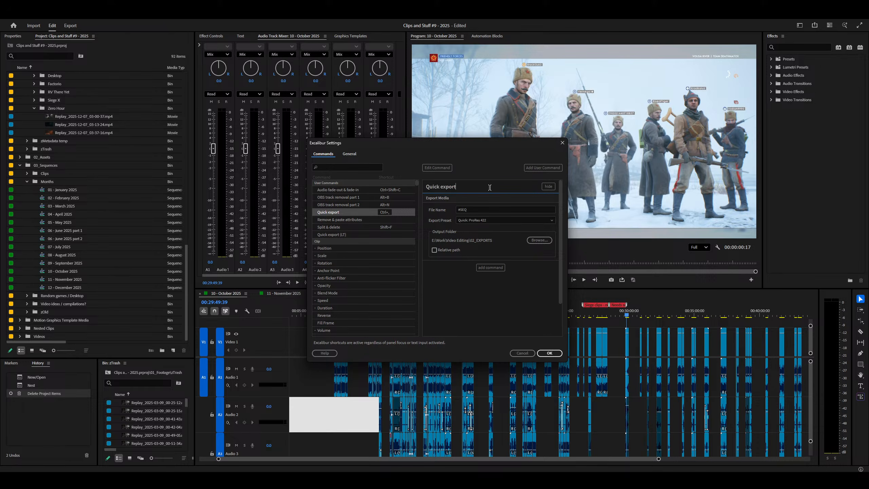
type("(422)")
key("Return")
Step: Rename the "Quick export (LT)" user command to "Quick export (422 LT)"
left_click(346, 234)
left_click_drag(425, 188, 478, 187)
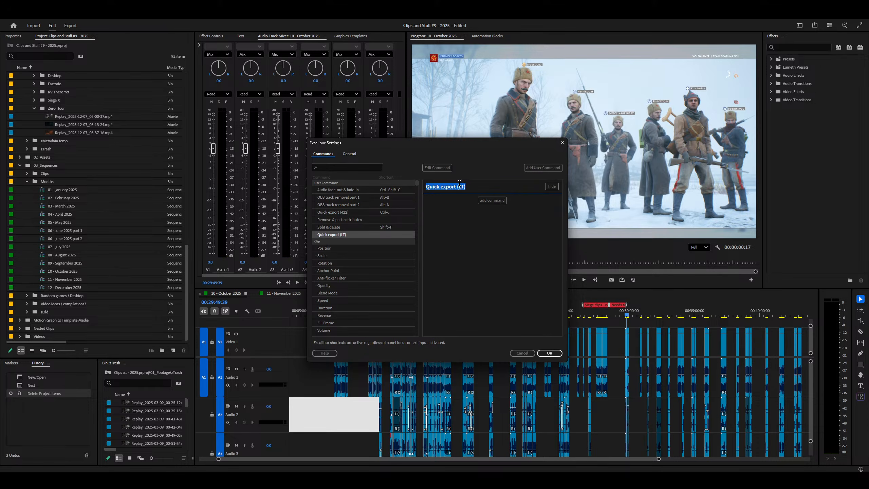
key("Right")
key("Left")
key("Return")
Step: Add an Export Media action to "Quick export (422 LT)" with the "Quick- ProRes 422 LT" preset and #SEQ as the file name
left_click(487, 200)
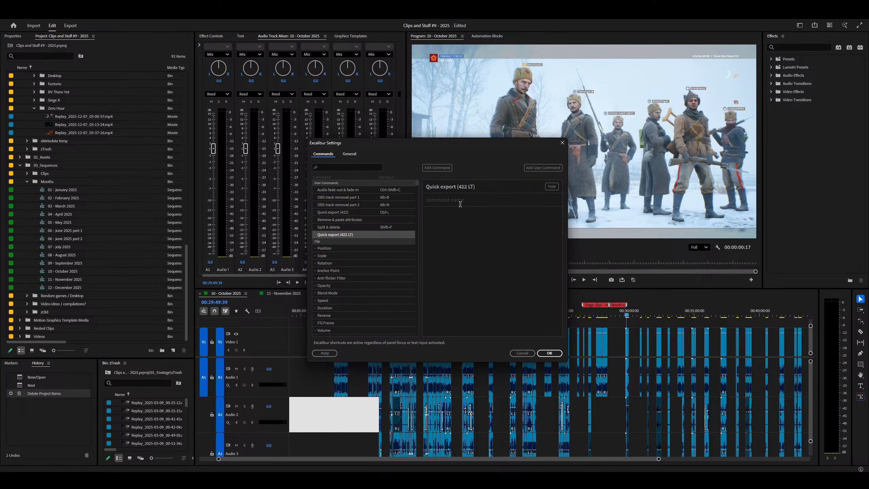
type("export")
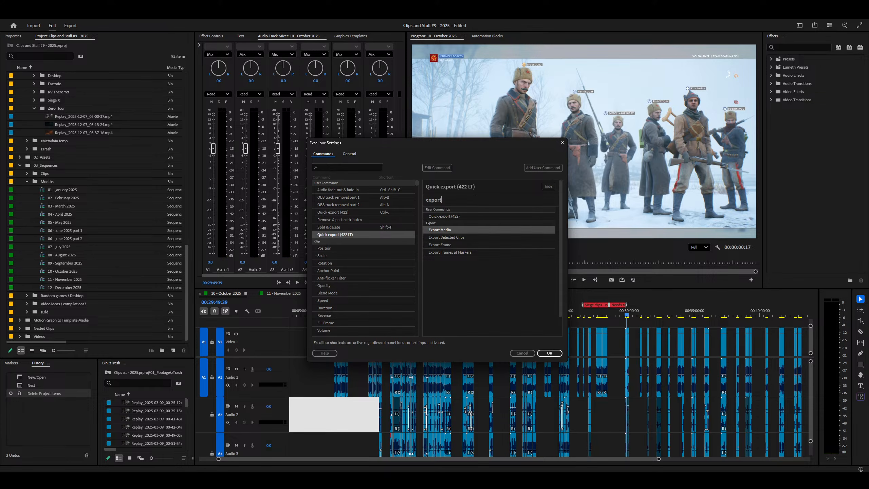
left_click(441, 230)
left_click(481, 220)
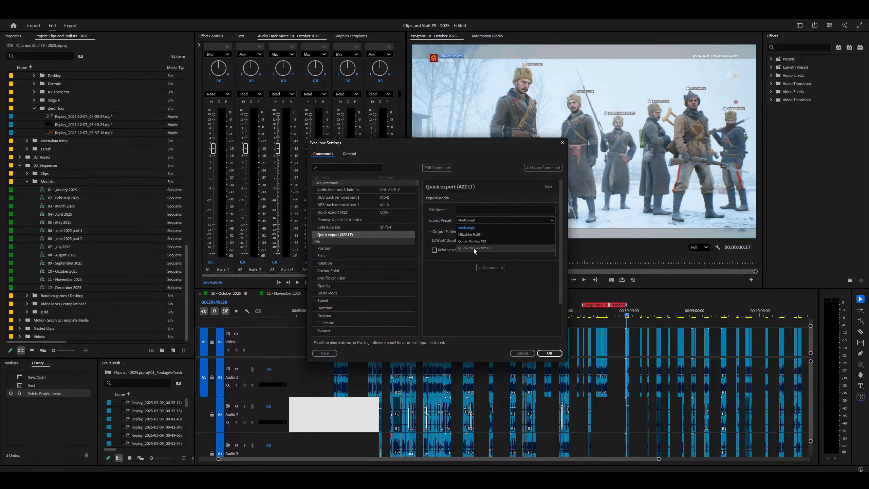
left_click(474, 248)
left_click(472, 210)
left_click(472, 227)
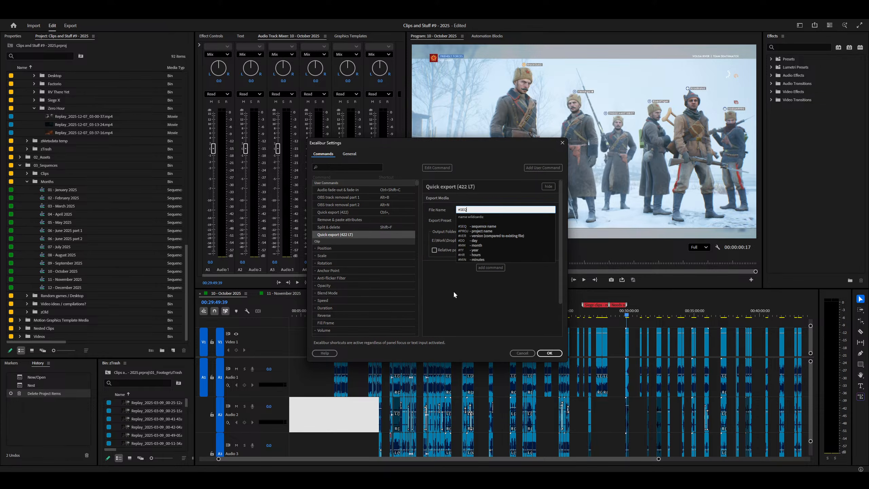
left_click(469, 228)
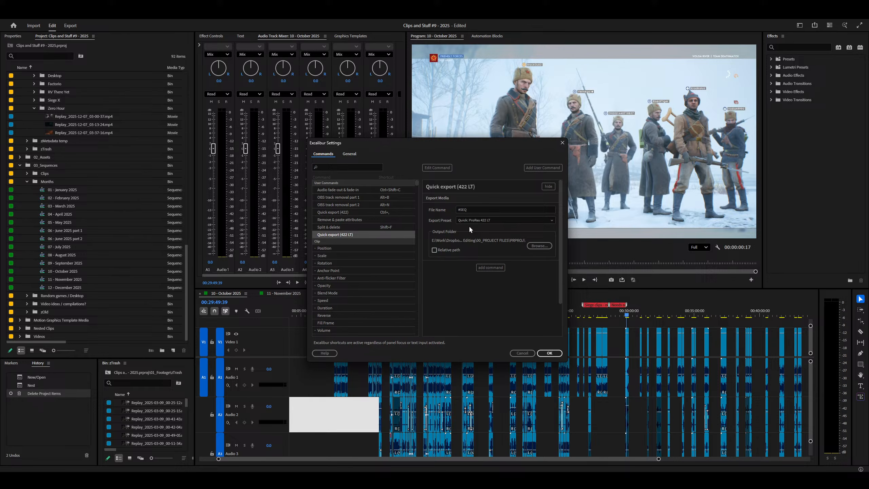
Step: Set the command's output folder to 02_EXPORTS and its shortcut to Ctrl+., and save the Excalibur settings
left_click(539, 246)
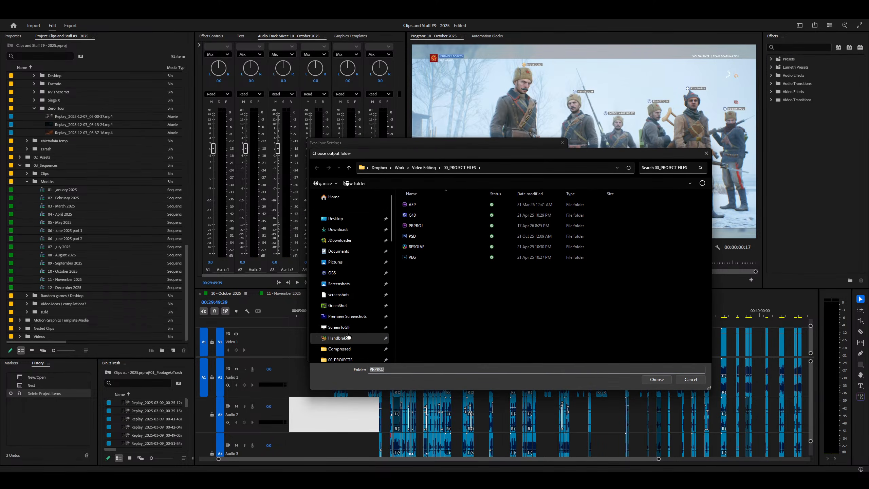
scroll(341, 342, "down", 3)
left_click(354, 271)
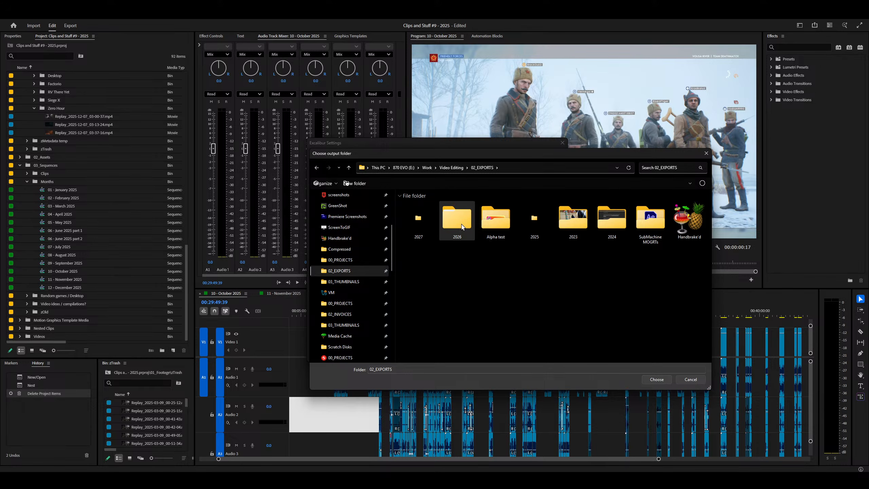
left_click(657, 378)
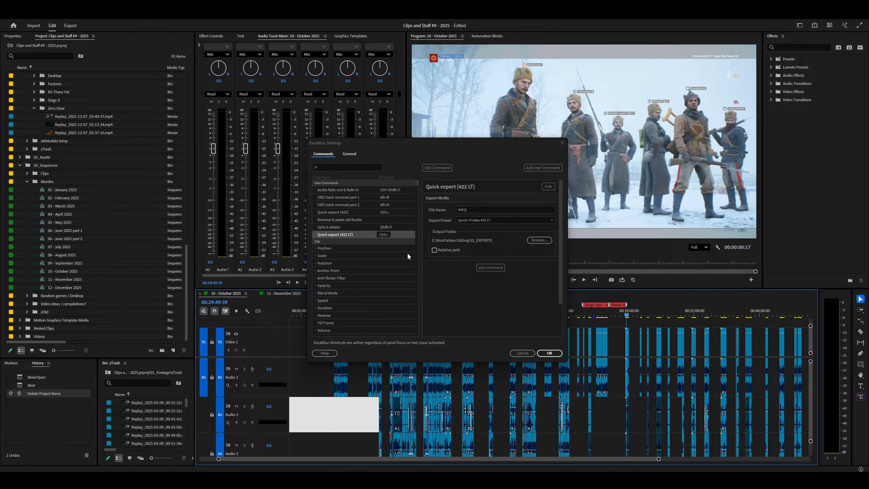
left_click(548, 353)
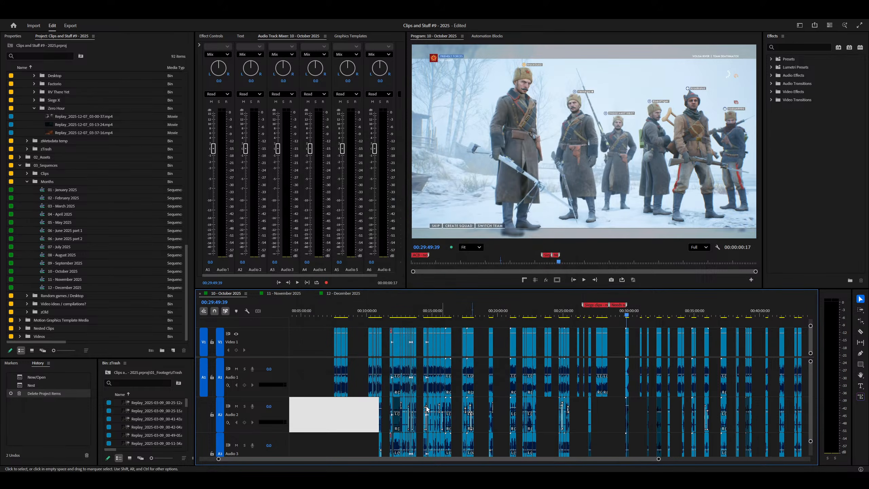
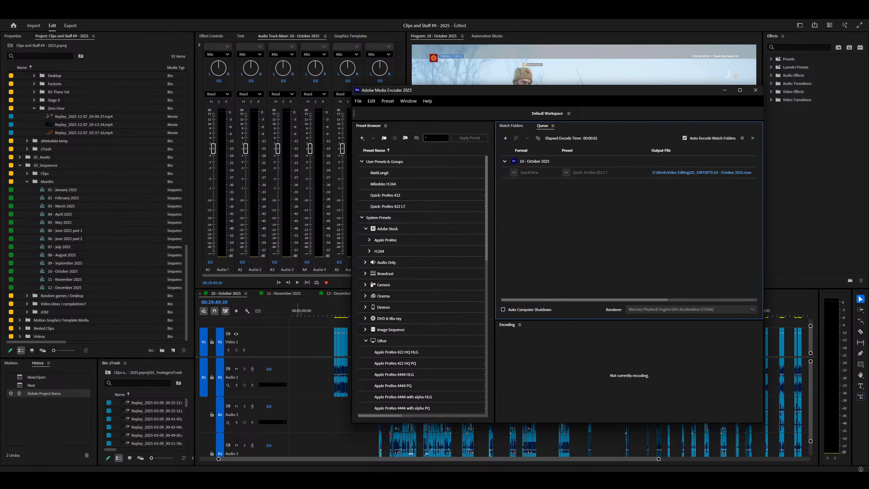
Step: Review the exported "10 - October 2025.mov" in the media player and delete the file from the 02_EXPORTS folder
key("alt+Tab")
left_click(200, 231)
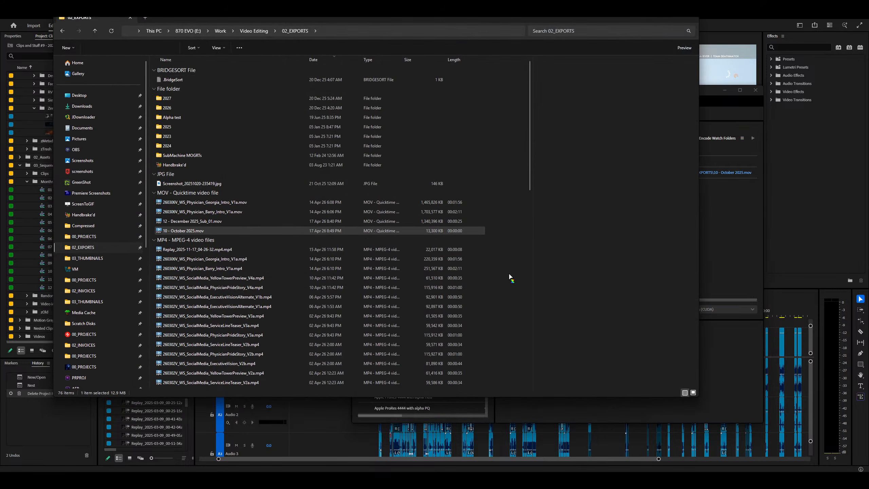
key("Return")
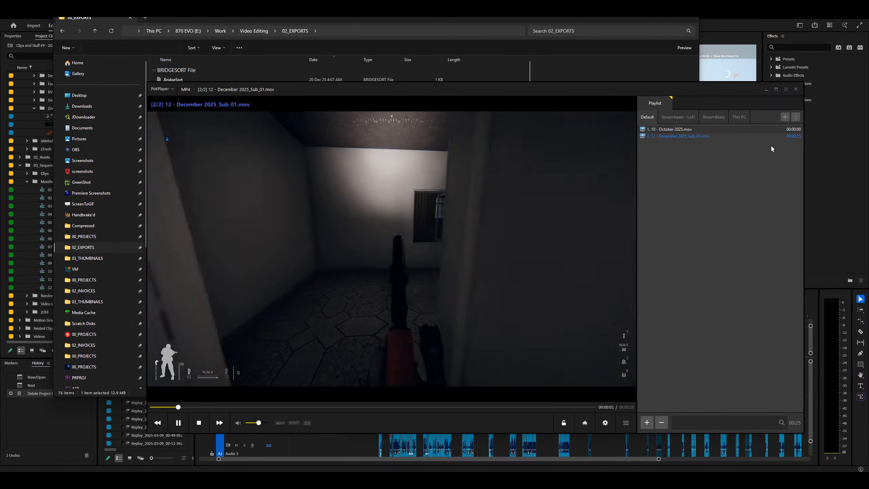
double_click(693, 131)
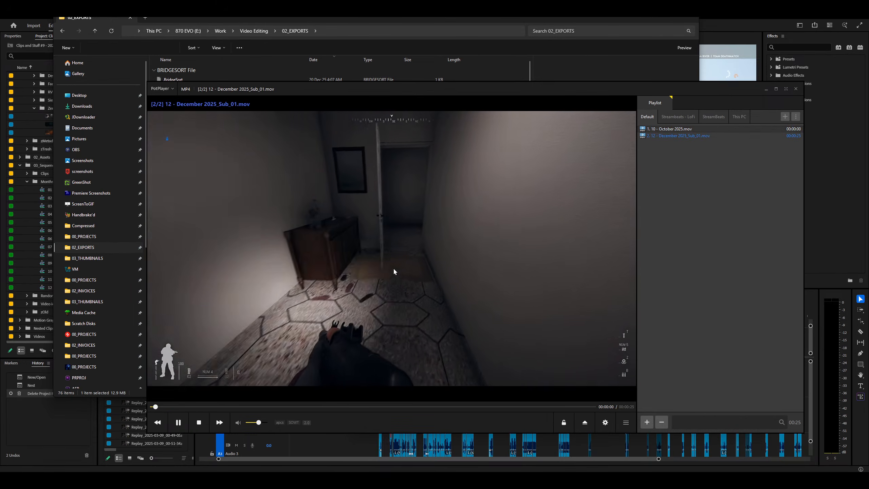
left_click(393, 268)
left_click(397, 255)
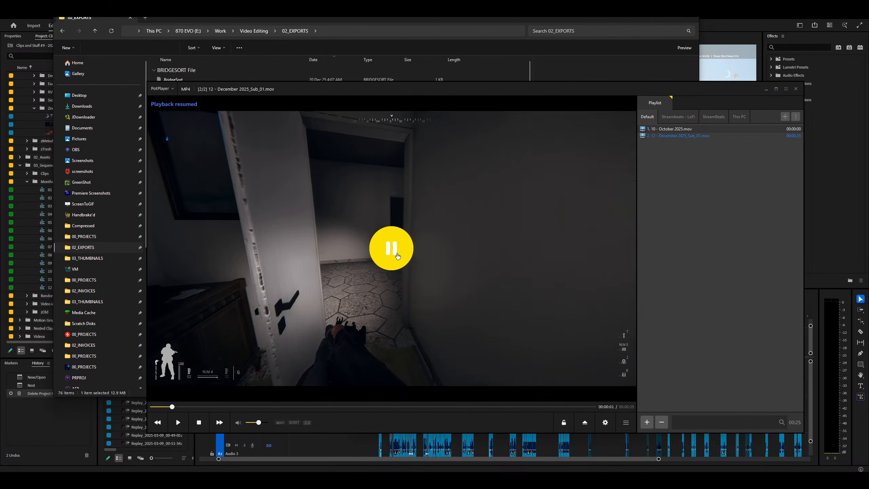
left_click(410, 255)
key("Page_Up")
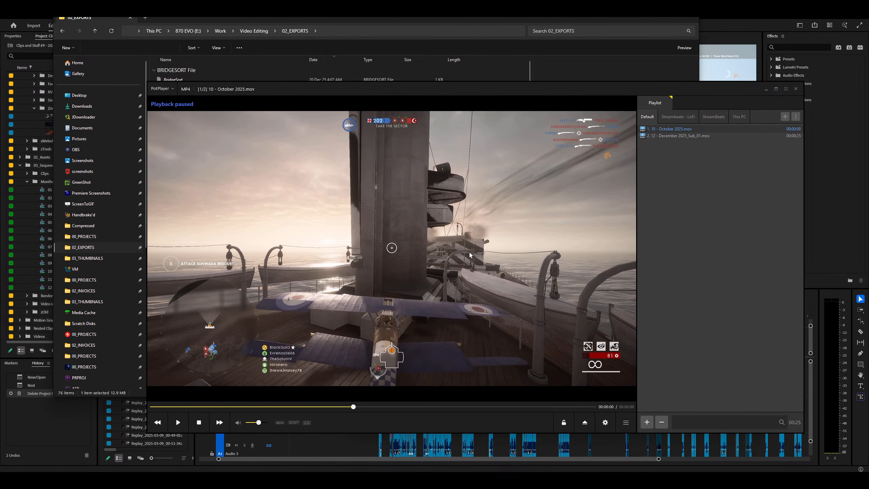
key("BackSpace")
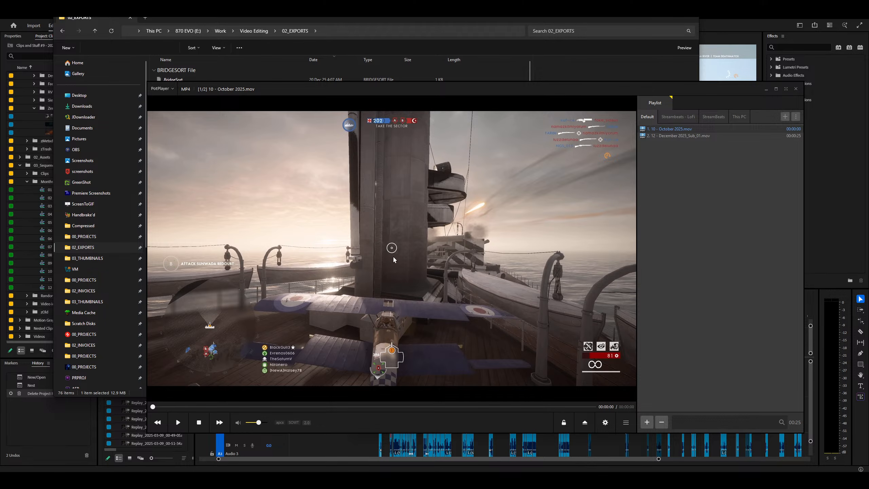
left_click(796, 89)
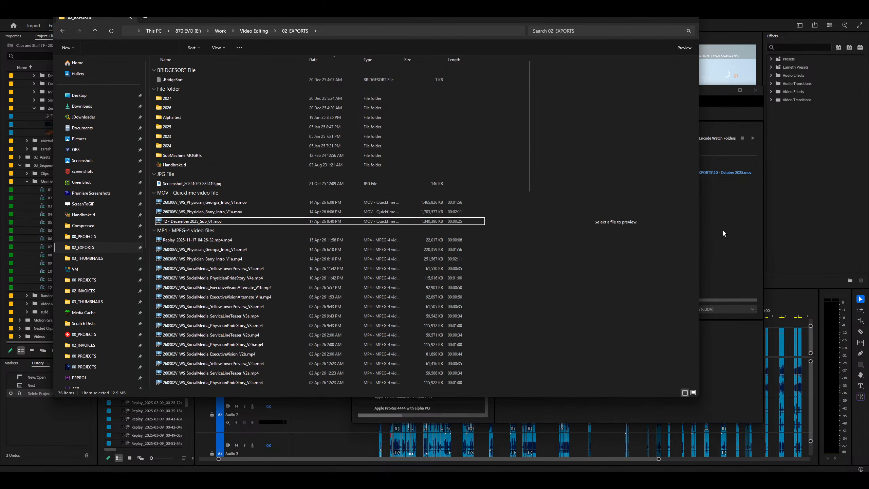
Step: Return to Premiere Pro and examine the clips between about 30 and 36 minutes in the 10 - October 2025 sequence
left_click(337, 445)
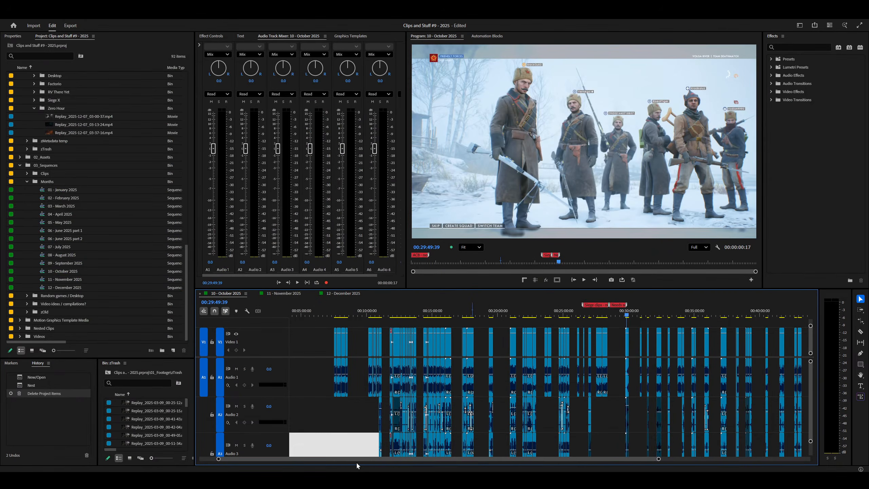
left_click(358, 423)
key("=")
key("=")
key("=")
key("=")
scroll(573, 367, "down", 3)
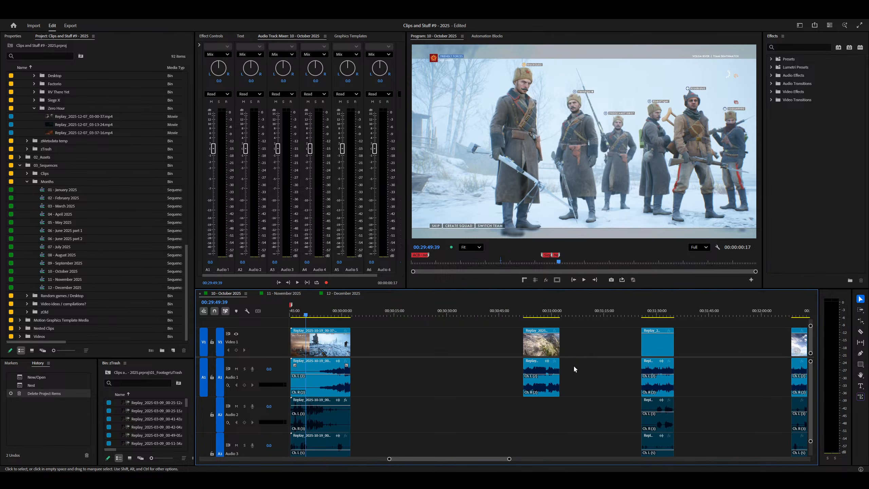
right_click(545, 354)
right_click(650, 341)
key("-")
right_click(692, 339)
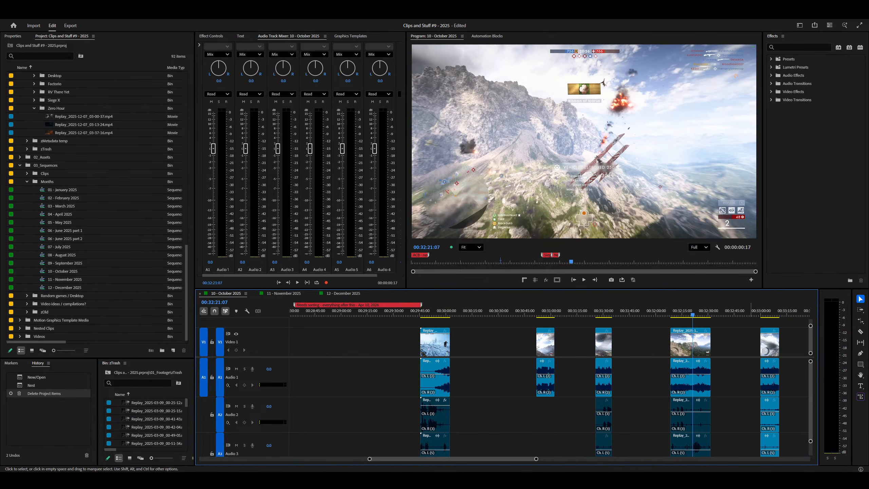
right_click(773, 342)
scroll(650, 351, "down", 5)
key("-")
key("=")
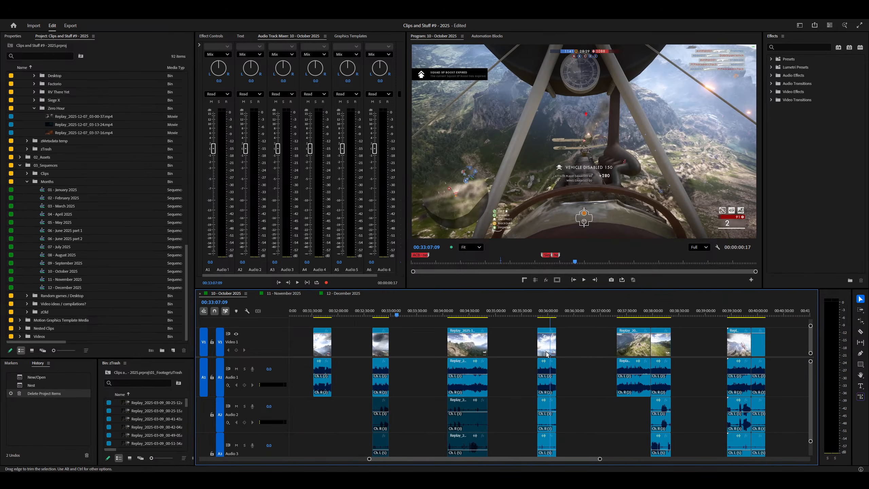
right_click(632, 336)
right_click(657, 335)
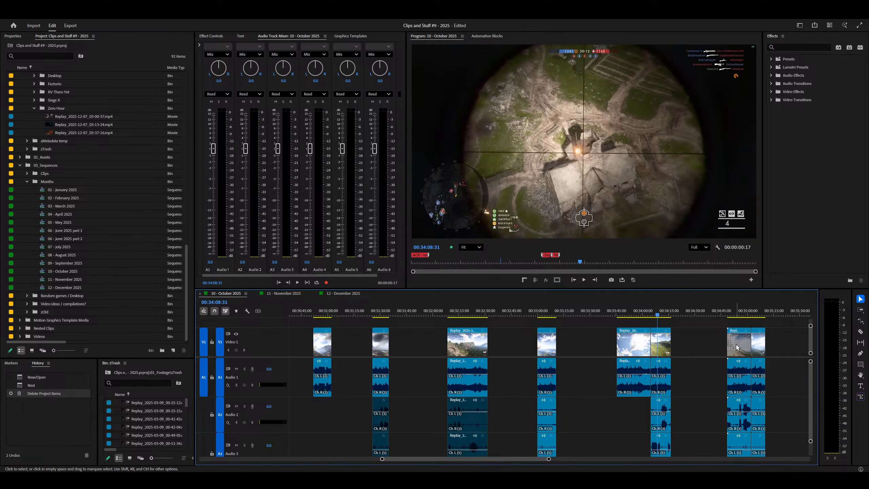
right_click(737, 347)
scroll(650, 352, "down", 5)
key("-")
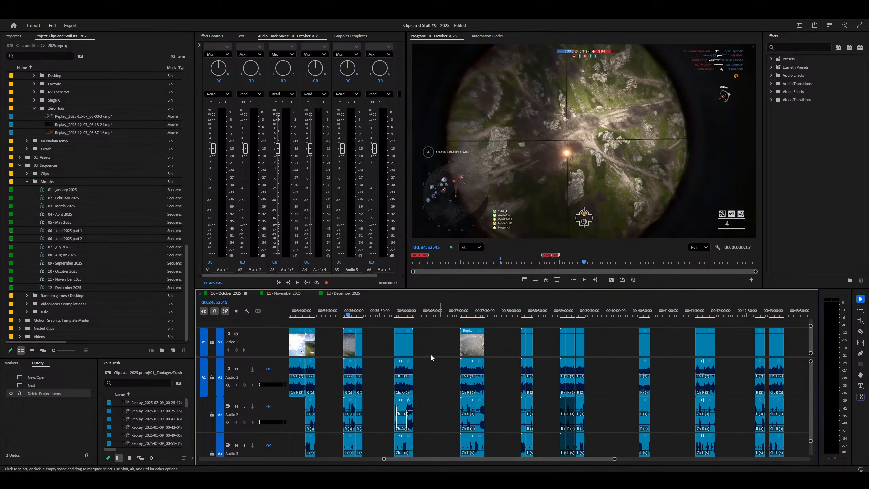
right_click(398, 346)
key("=")
key("-")
key("-")
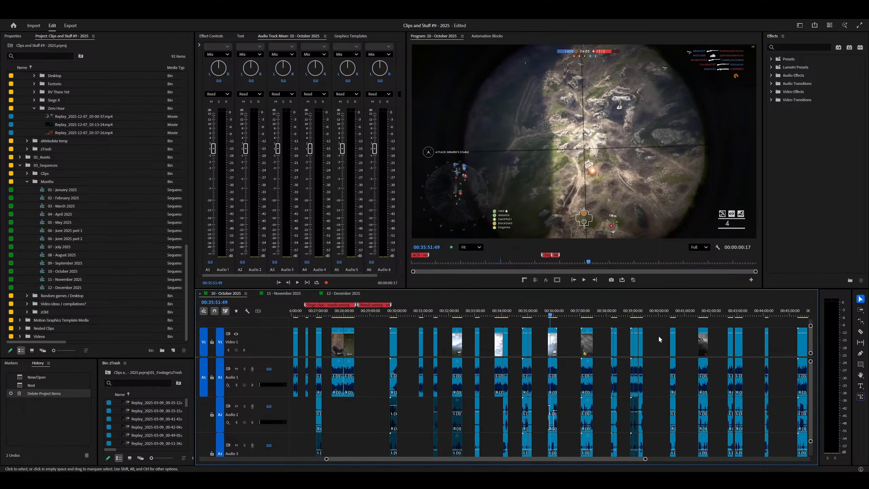
Step: Examine the clips near the end of the 10 - October 2025 sequence, from about 1:01 to 1:09, and return to its start
key("-")
key("-")
right_click(740, 360)
key("=")
key("=")
key("=")
key("=")
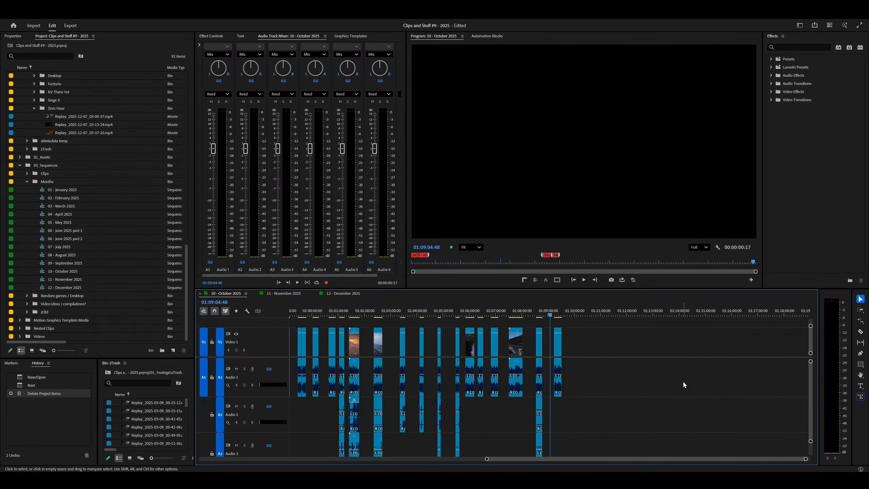
scroll(633, 412, "up", 4)
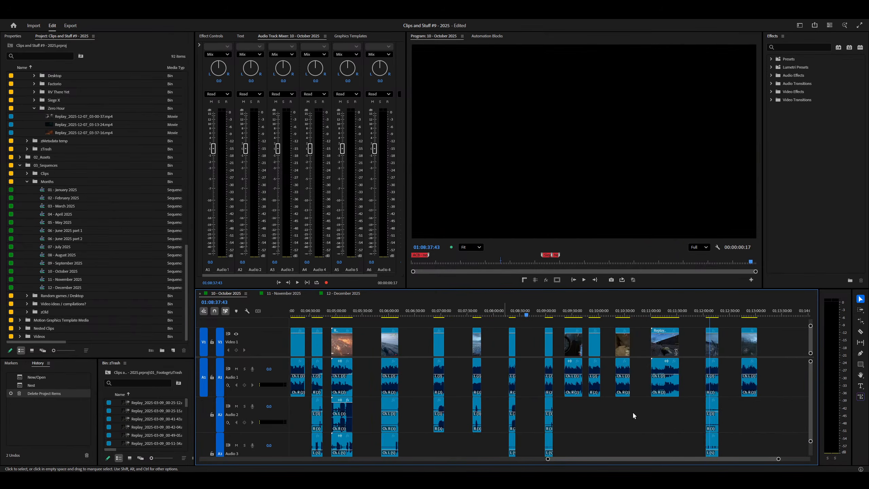
scroll(554, 334, "up", 6)
scroll(555, 334, "down", 5)
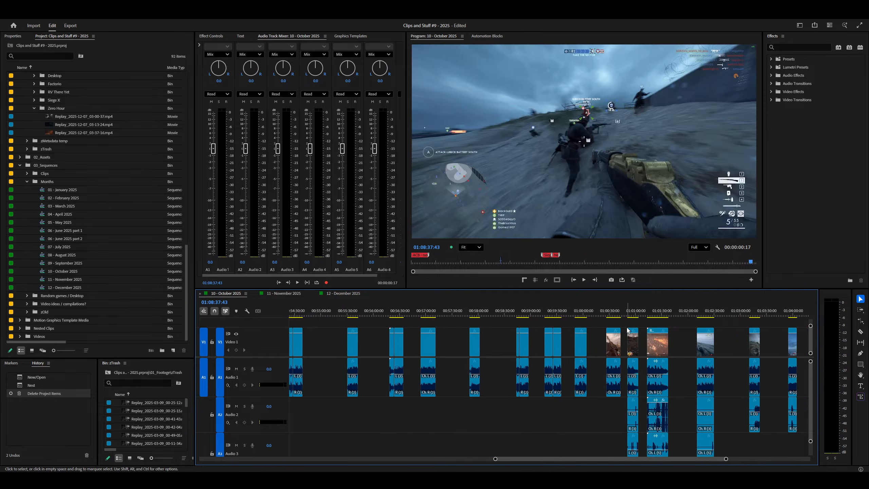
right_click(437, 358)
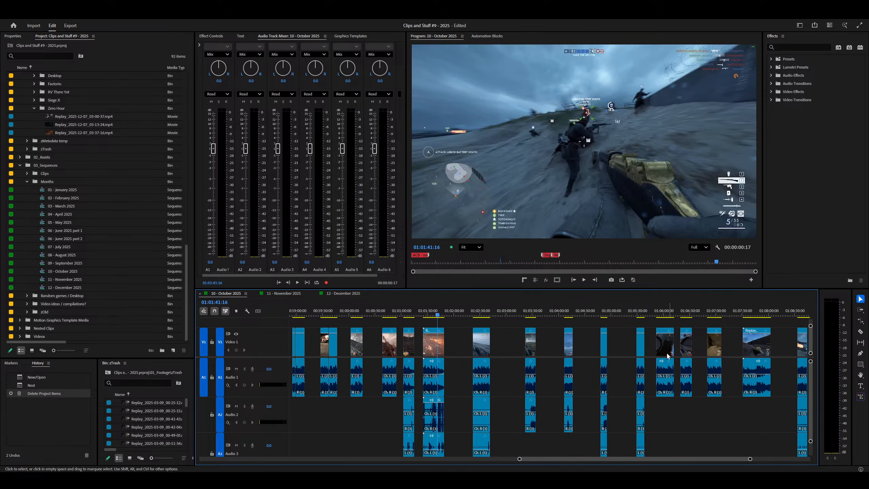
left_click(406, 345)
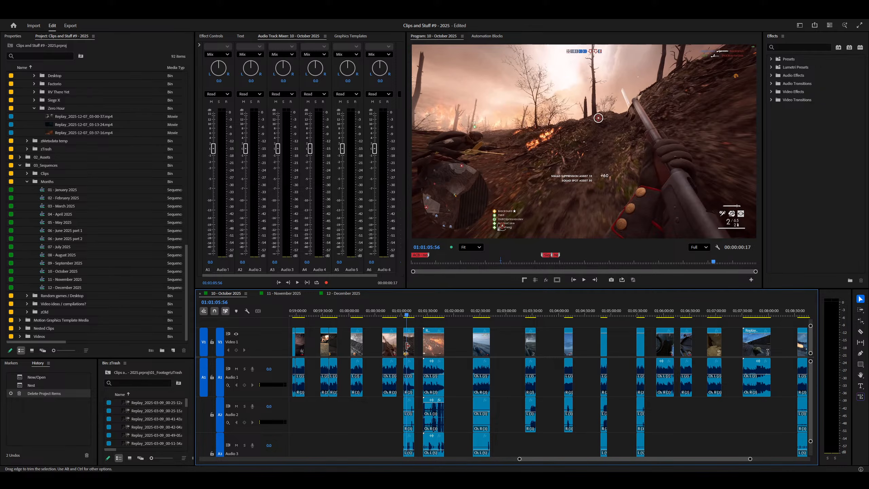
scroll(493, 369, "up", 4)
scroll(492, 362, "up", 20)
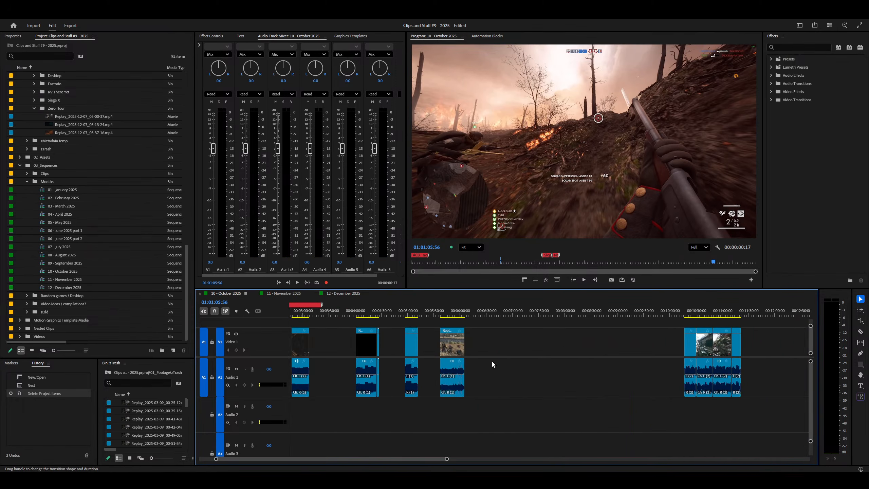
Step: Delete all render files associated with the current project and confirm the deletion
left_click(52, 17)
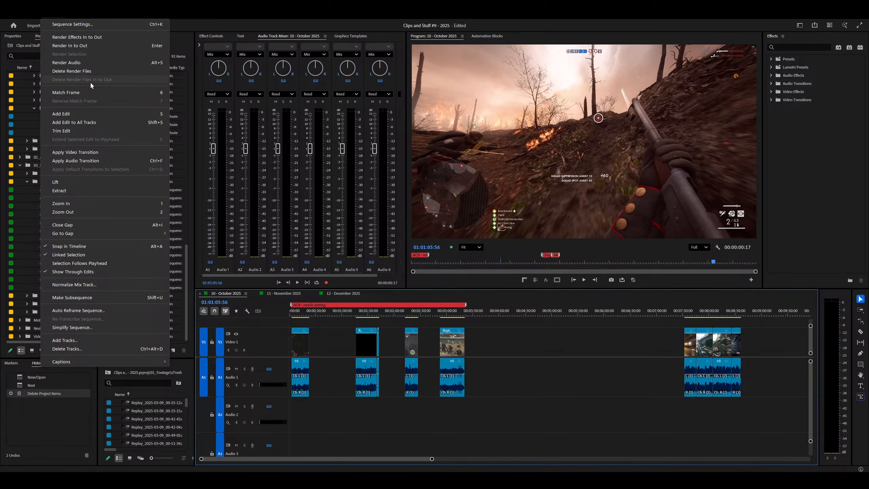
left_click(78, 71)
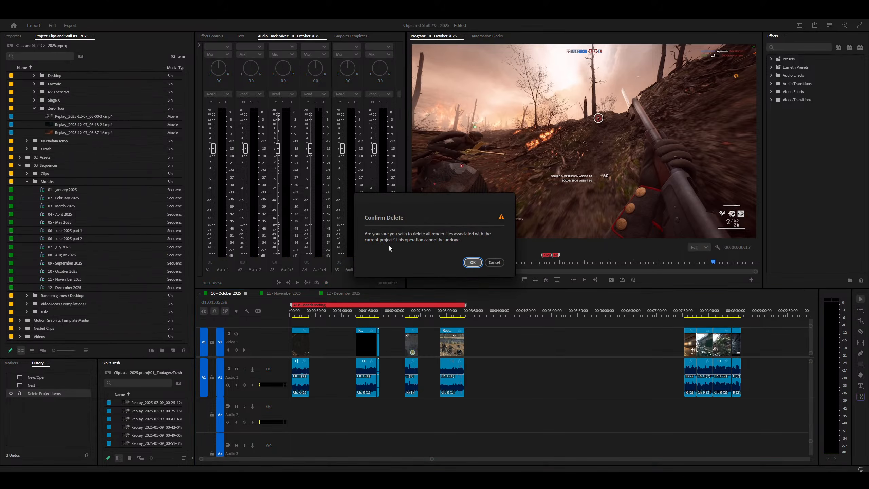
left_click(473, 262)
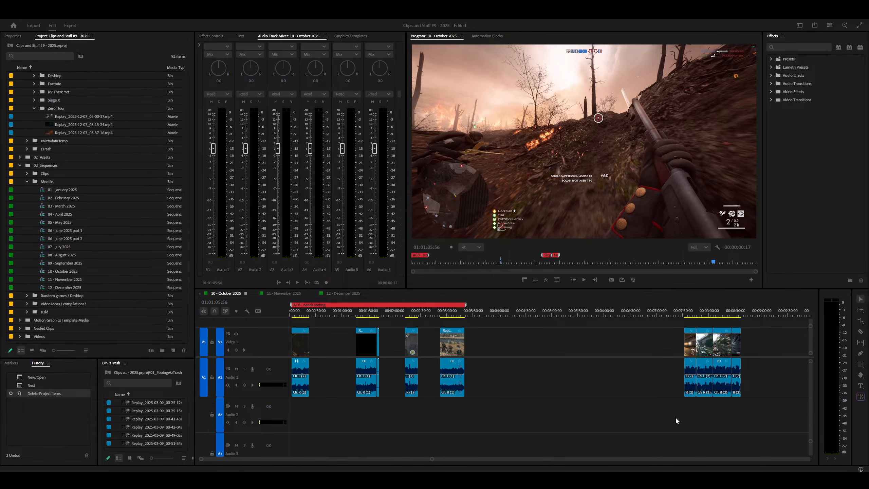
Step: Move the playhead to 07:32:19 in 10 - October 2025, switch to Media Encoder, and play the exported "10 - October 2025.mov" from its output folder
left_click(683, 310)
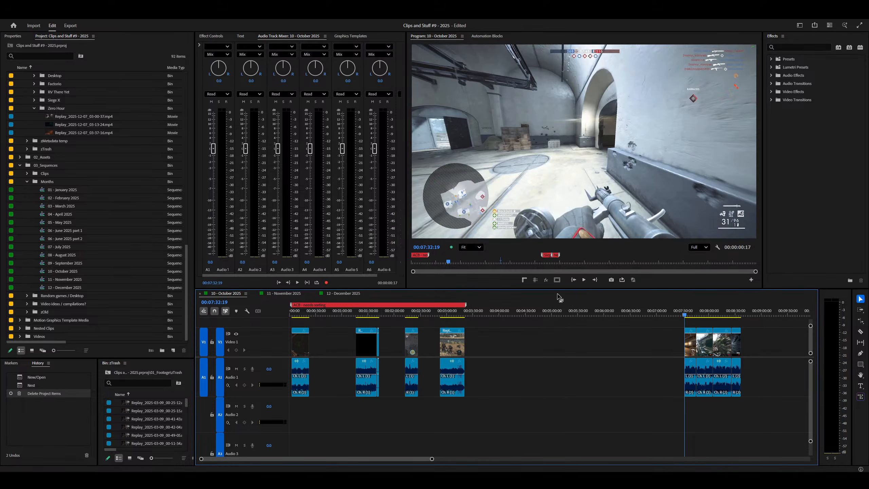
left_click(620, 479)
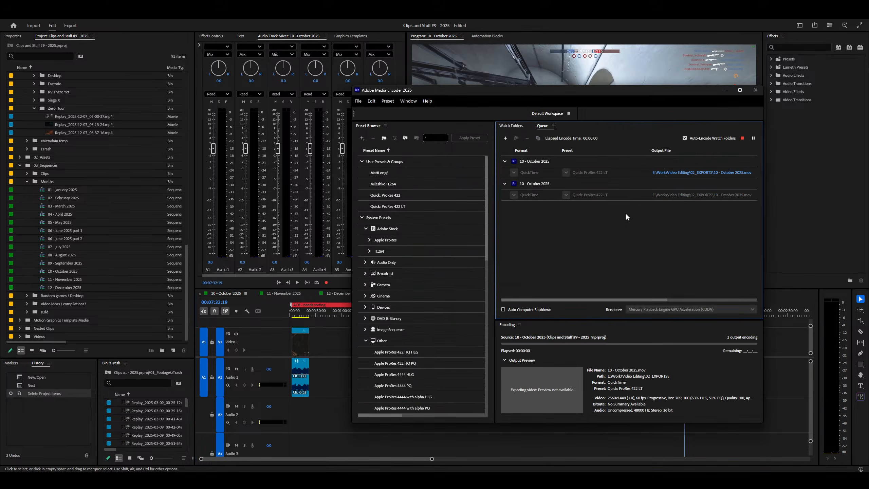
left_click(711, 195)
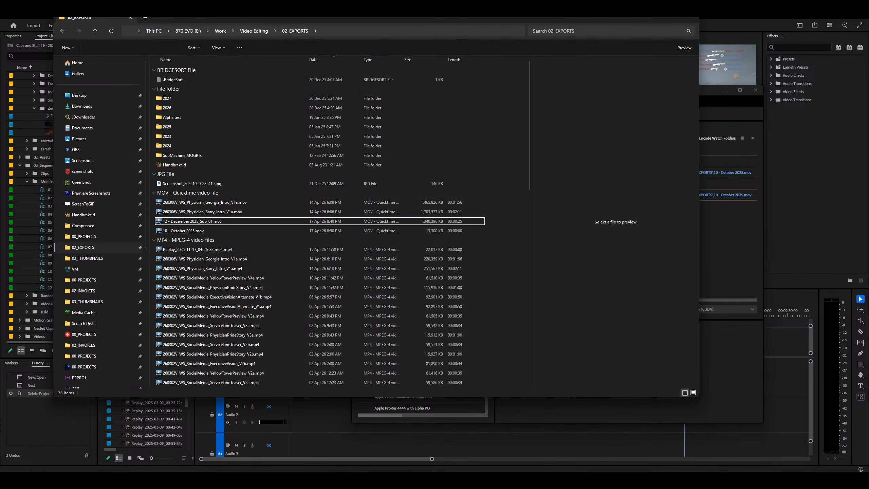
left_click(210, 231)
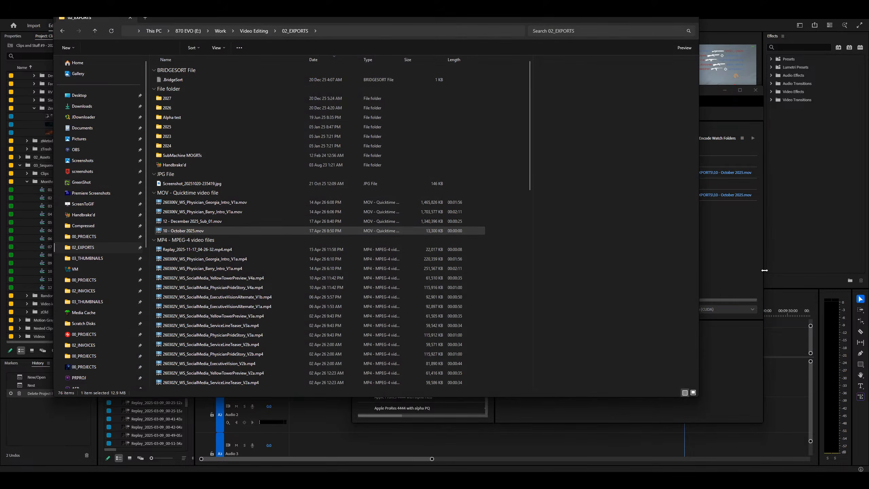
key("Return")
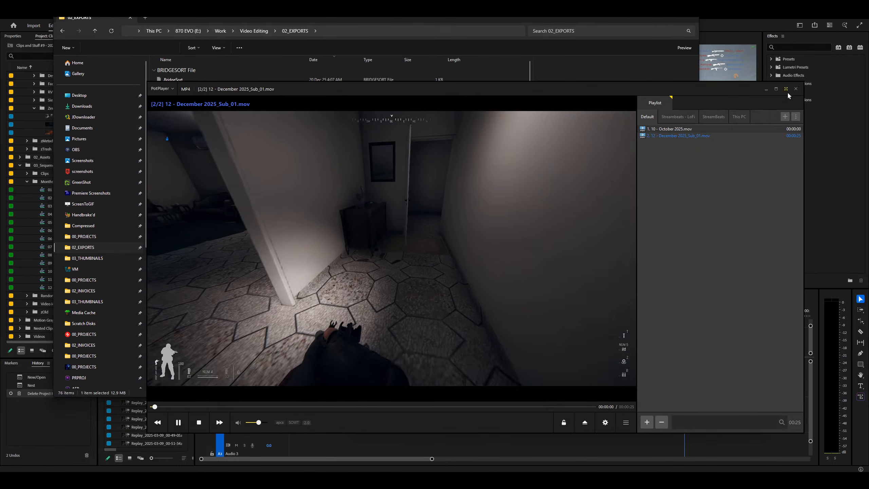
Step: Close the media player, permanently delete "10 - October 2025.mov" from the 02_EXPORTS folder, and return to Premiere Pro
left_click(795, 88)
key("shift+Delete")
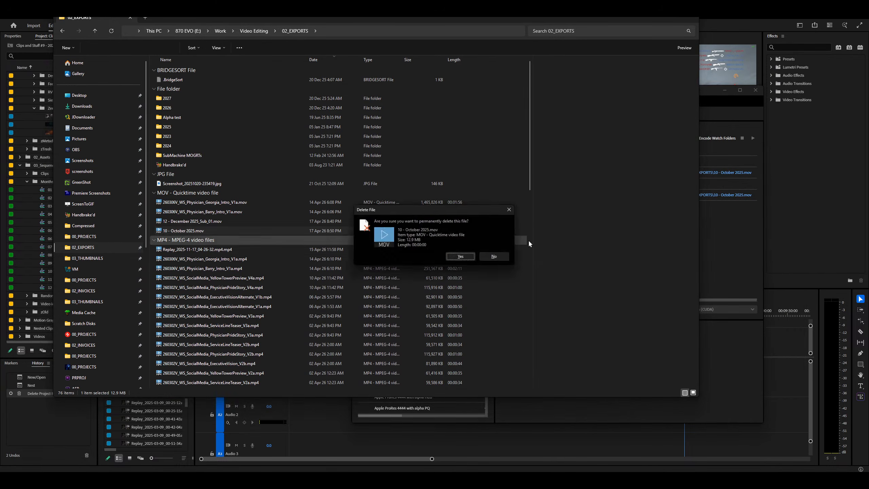
key("Return")
left_click(537, 419)
left_click(563, 395)
Step: Examine the clips in the first 20 minutes of the 10 - October 2025 sequence, ending closely around 14:43
key("minus")
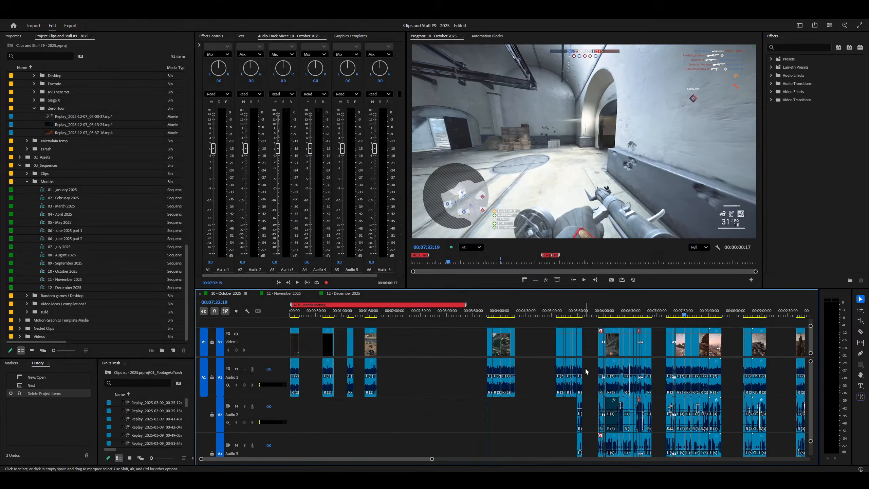
key("equal")
key("equal")
key("equal")
key("equal")
key("minus")
key("minus")
key("minus")
key("minus")
key("minus")
key("minus")
key("minus")
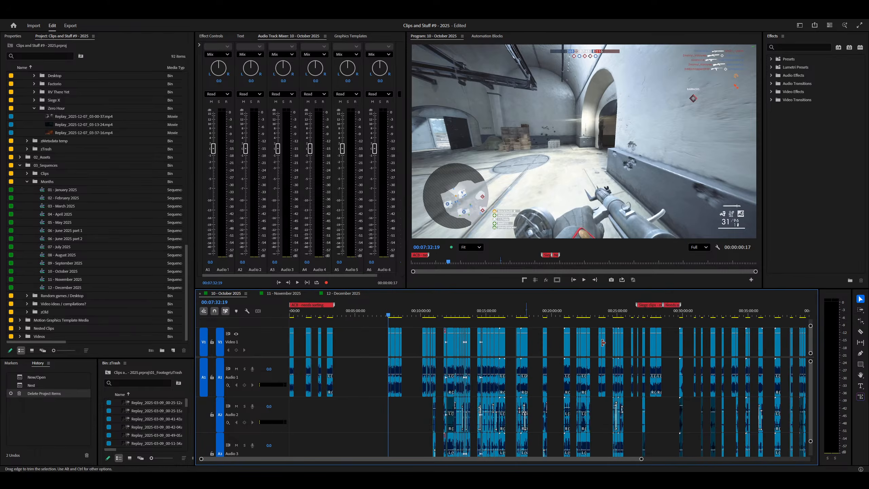
key("equal")
key("equal")
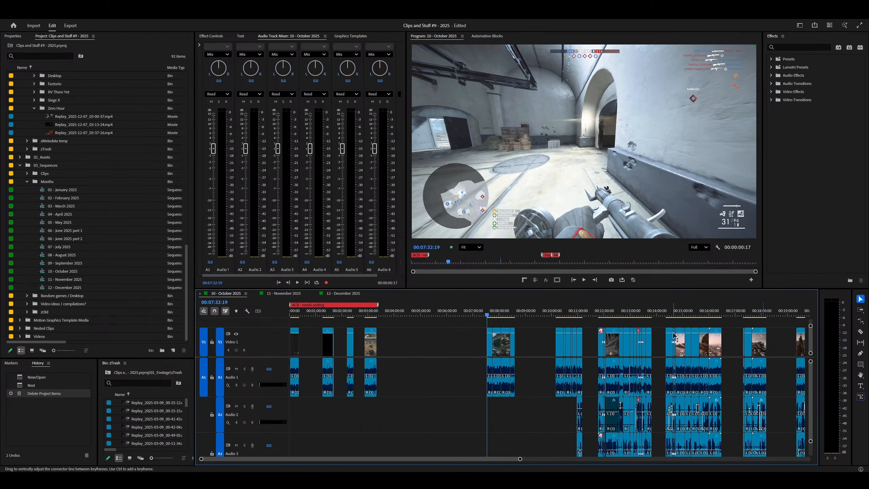
left_click(675, 312)
key("equal")
key("equal")
key("equal")
scroll(673, 337, "down", 3)
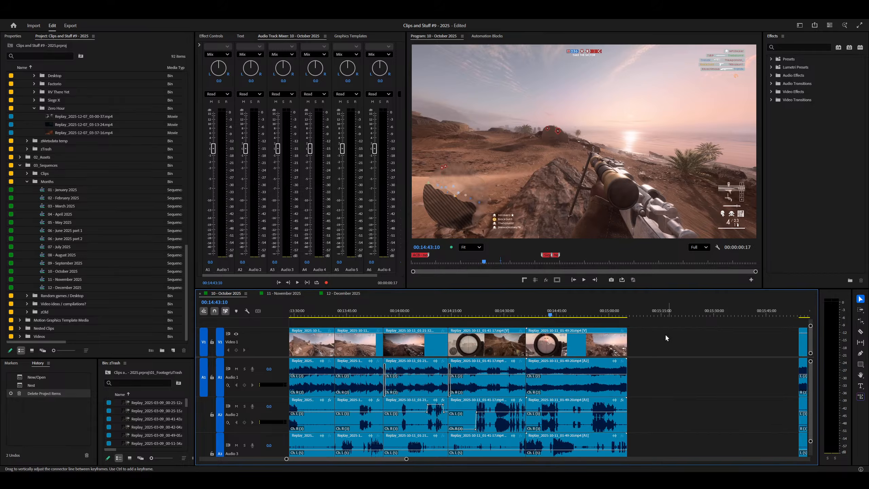
Step: Examine the clips from about 17:31 to 18:04 in the 10 - October 2025 sequence
left_click(689, 313)
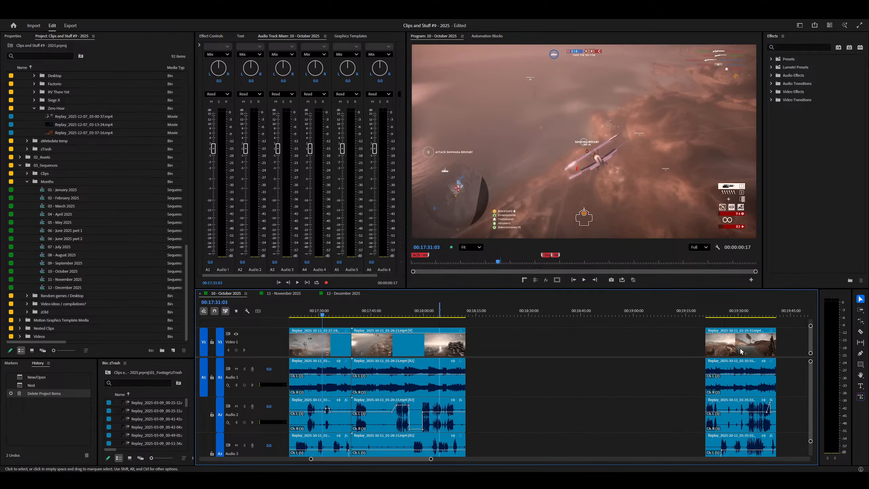
key("minus")
left_click(454, 312)
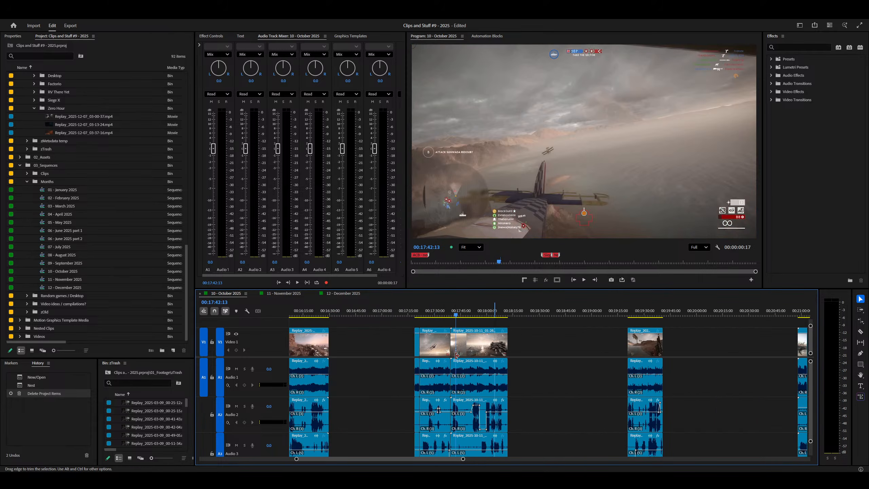
left_click(479, 312)
key("equal")
key("equal")
key("equal")
key("equal")
key("minus")
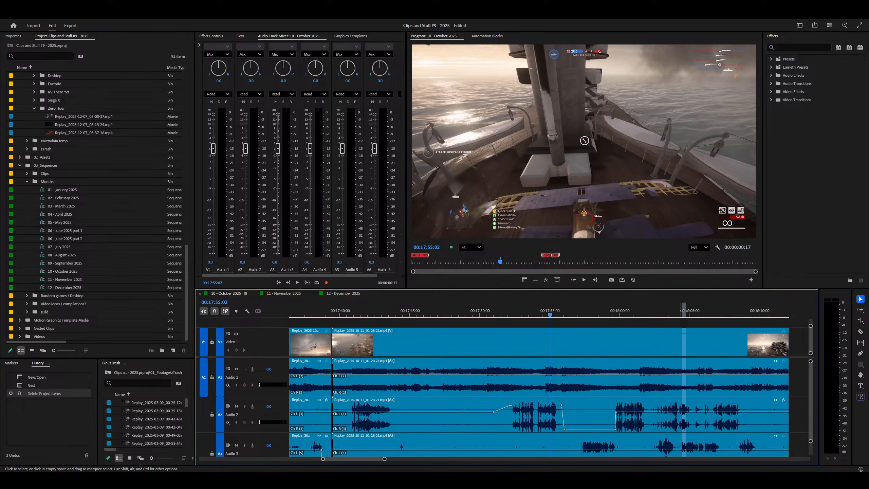
left_click(674, 312)
key("equal")
key("equal")
key("equal")
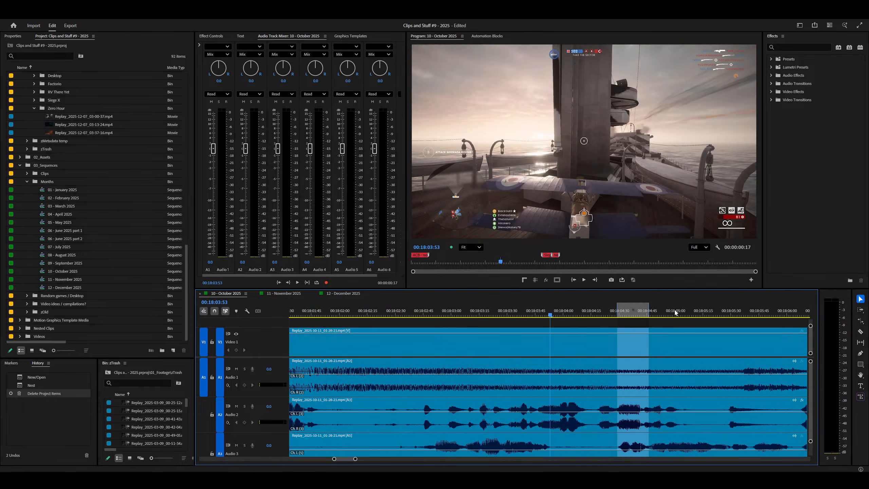
Step: Place the playhead at 18:03:28 and clear the In and Out points of the 10 - October 2025 sequence
left_click(637, 312)
left_click_drag(636, 309, 511, 321)
key("ctrl+shift+x")
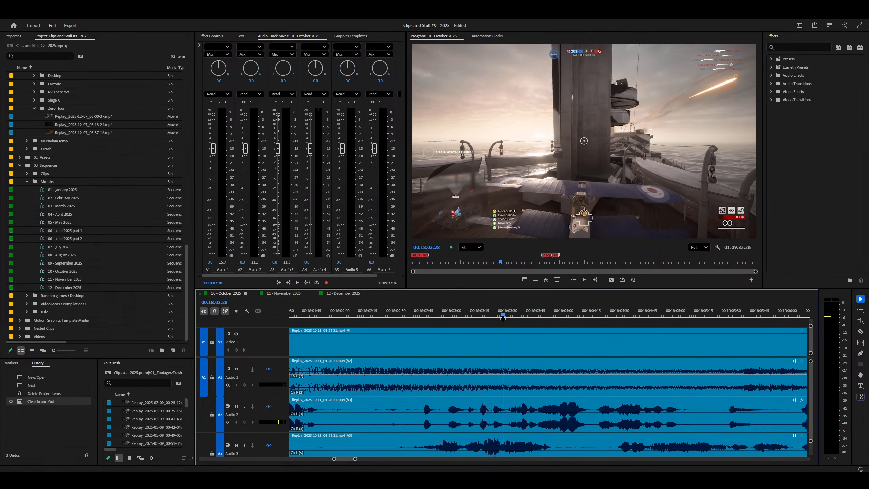
key("minus")
key("minus")
key("minus")
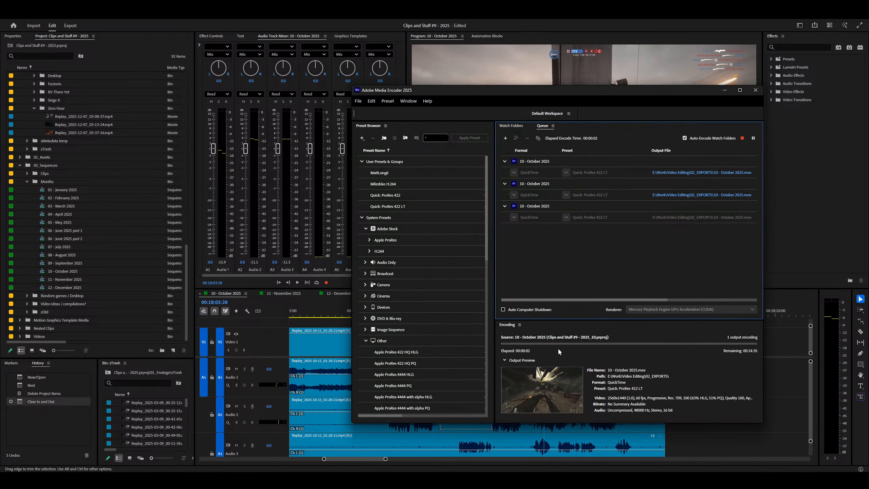
Step: Stop the running encode in Media Encoder and remove the third 10 - October 2025 job from the queue
left_click(743, 137)
right_click(627, 222)
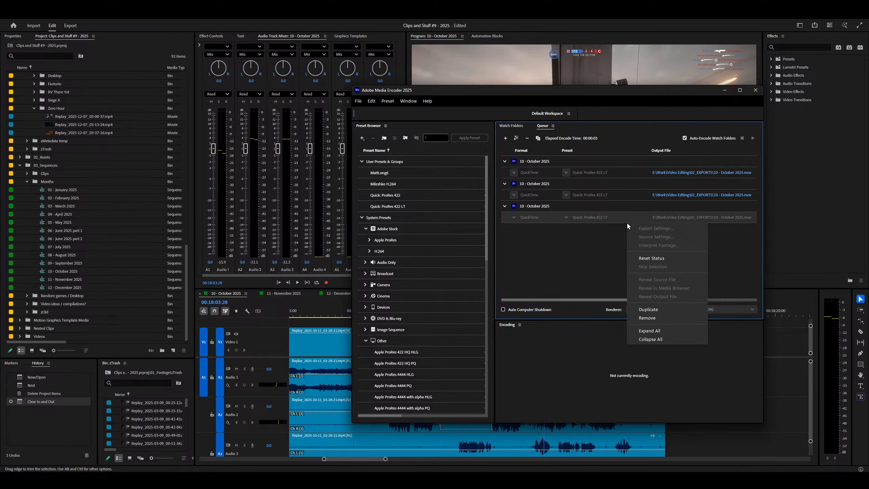
left_click(622, 221)
key("Delete")
Step: Refresh the 02_EXPORTS folder, delete "10 - October 2025.mov", and return to Premiere Pro
key("alt+Tab")
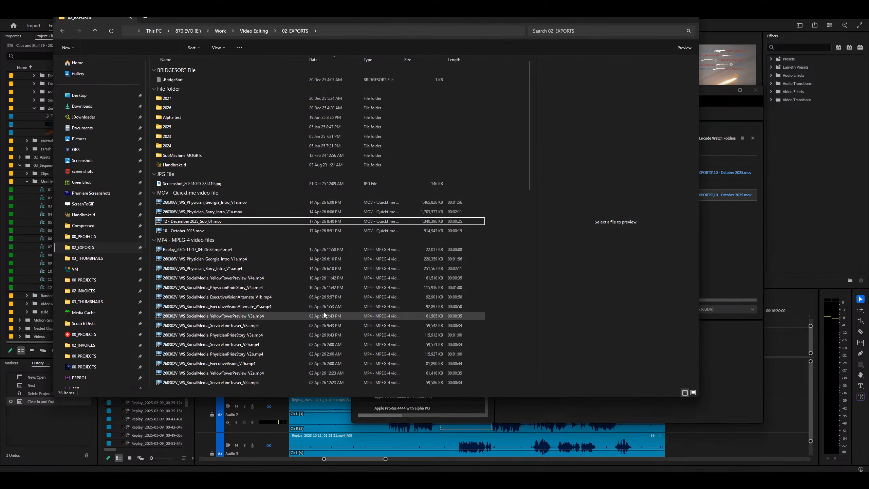
key("F5")
left_click(214, 206)
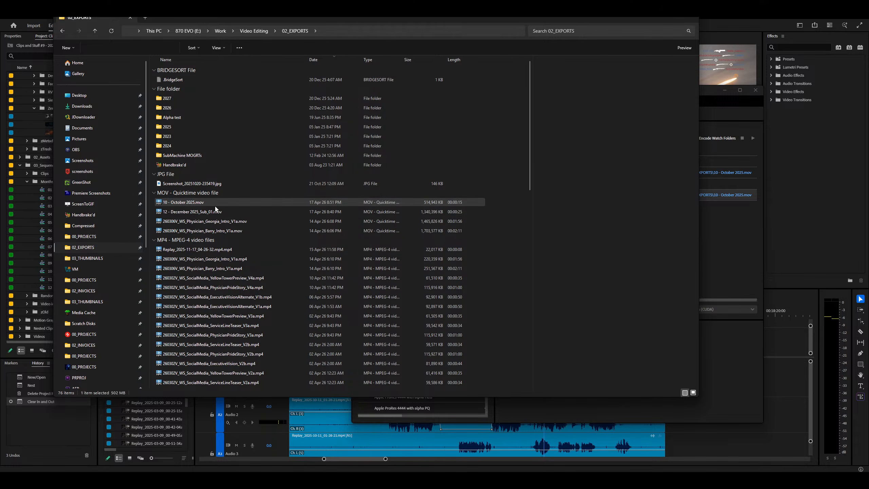
left_click(220, 208, "shift")
key("Delete")
left_click(688, 17)
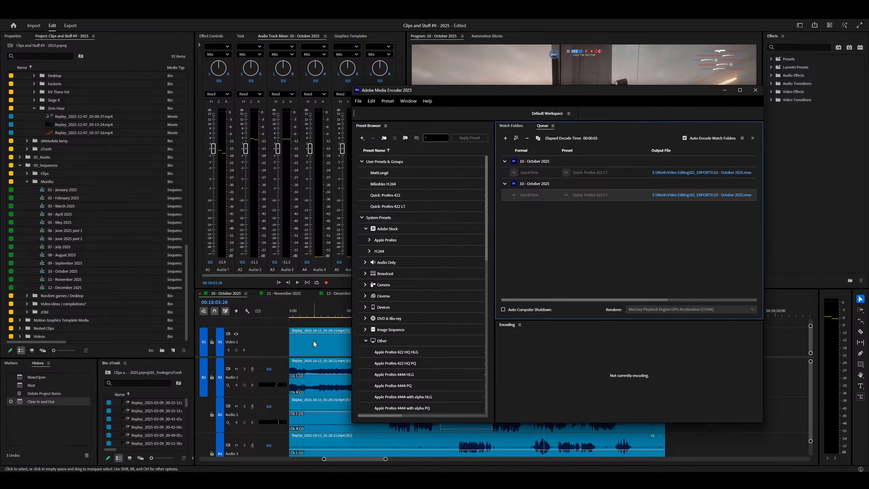
left_click(752, 438)
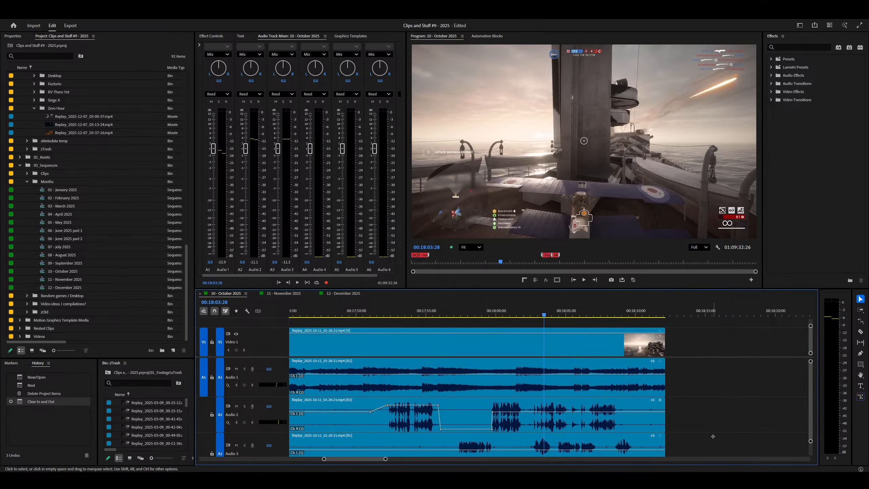
Step: Show the entire 10 - October 2025 sequence in the timeline and switch to the 12 - December 2025 sequence
key("minus")
key("minus")
key("minus")
key("minus")
key("minus")
key("minus")
key("minus")
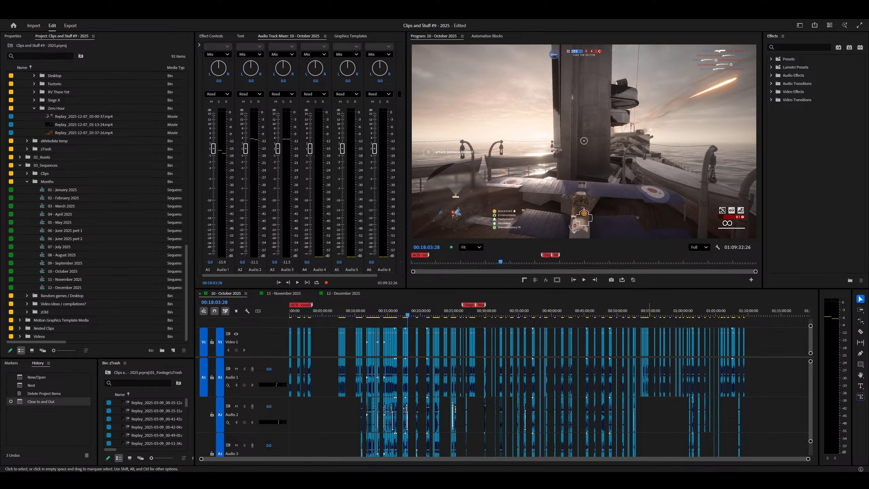
key("shift+3")
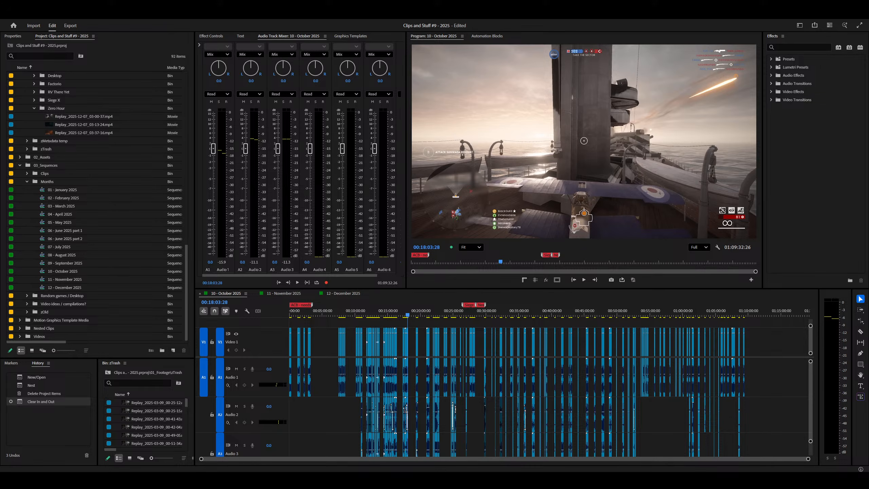
left_click_drag(342, 289, 343, 293)
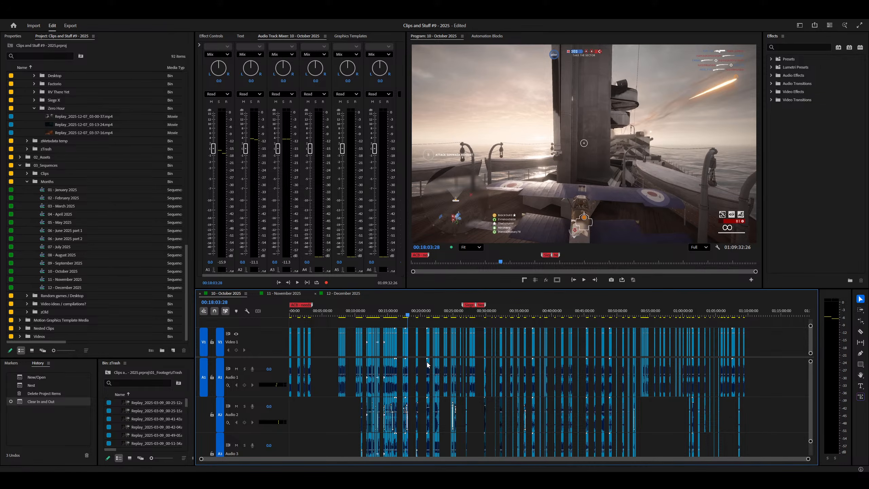
Step: Maximize the timeline and examine the clips around 15:49 in the 12 - December 2025 sequence
key("equal")
key("minus")
key("minus")
key("equal")
key("equal")
key("equal")
key("equal")
key("grave")
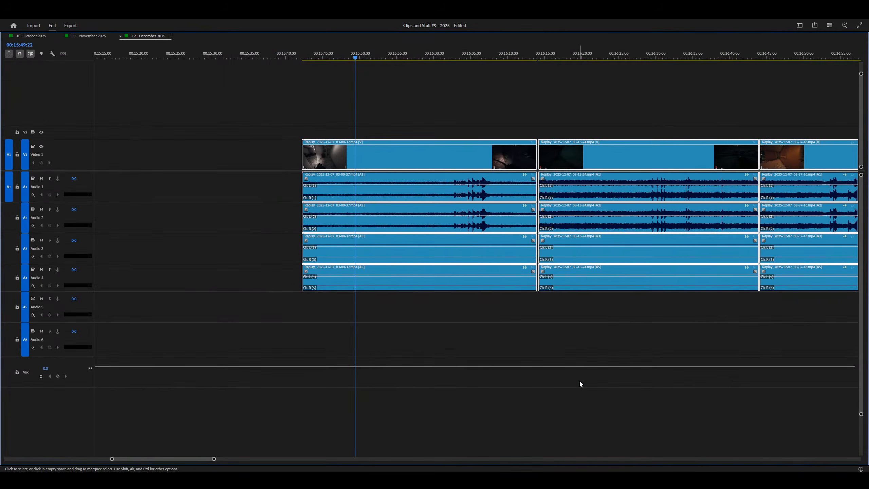
key("minus")
key("minus")
key("minus")
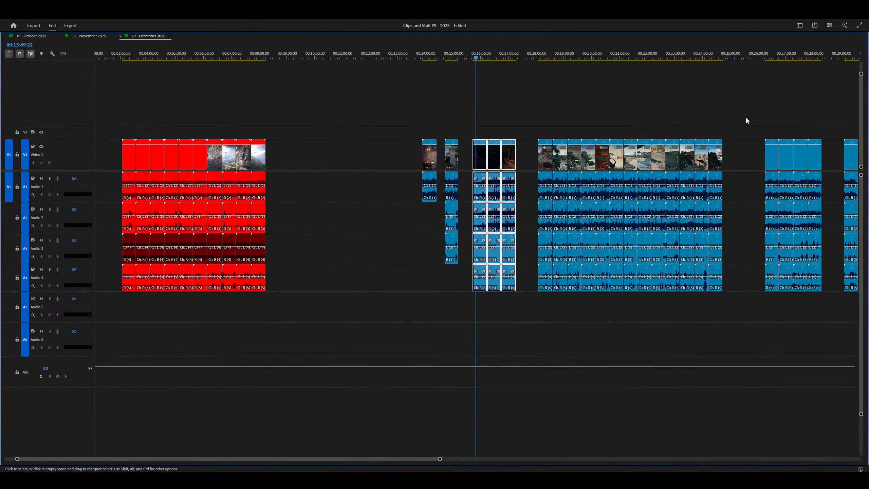
Step: Select the clips from about 14 to 25 minutes in 12 - December 2025, move the playhead to 26:47, and restore the panel layout
left_click_drag(750, 111, 323, 340)
key("minus")
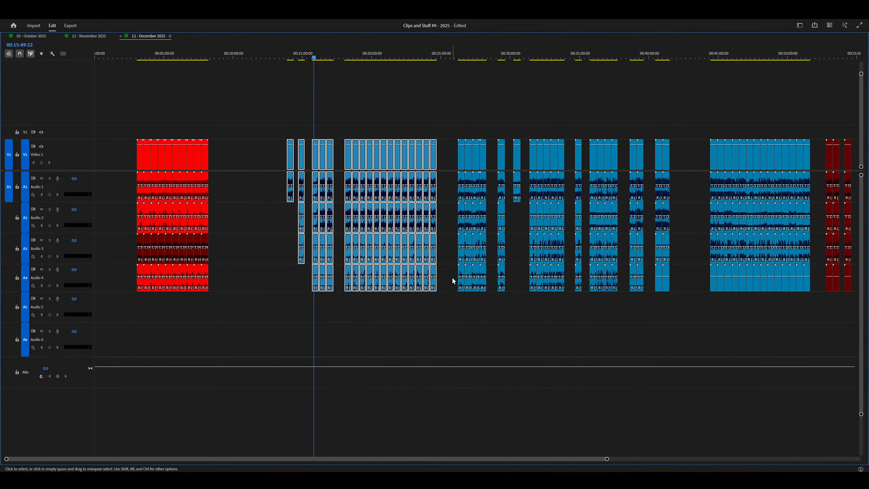
right_click(466, 206)
key("equal")
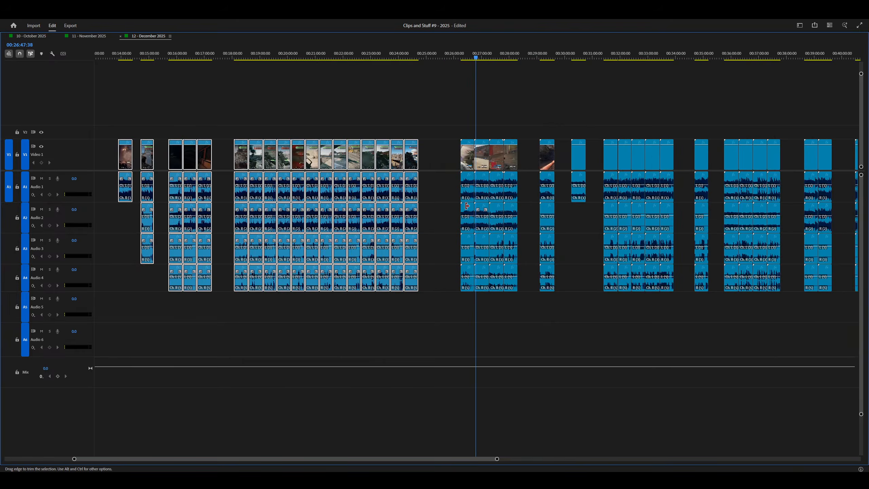
key("equal")
key("grave")
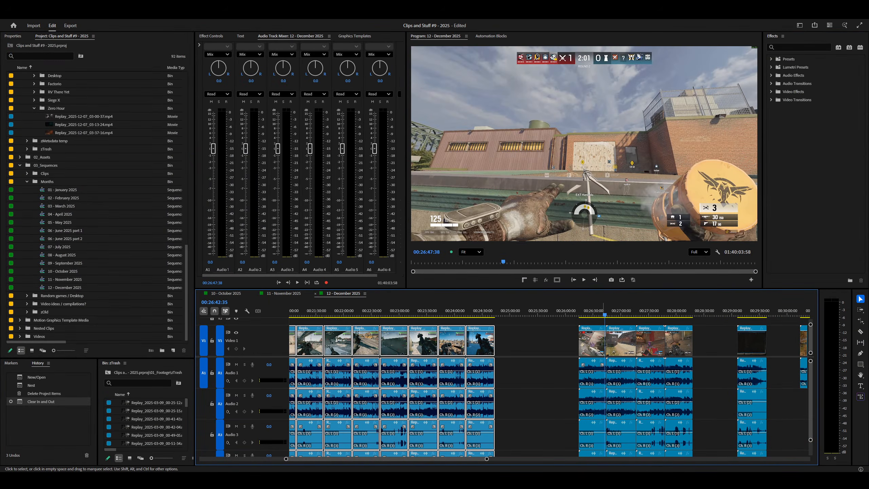
Step: Examine the clips from about 26:42 to 28:18 in the 12 - December 2025 sequence, focusing on 27:59:22
right_click(662, 366)
right_click(675, 364)
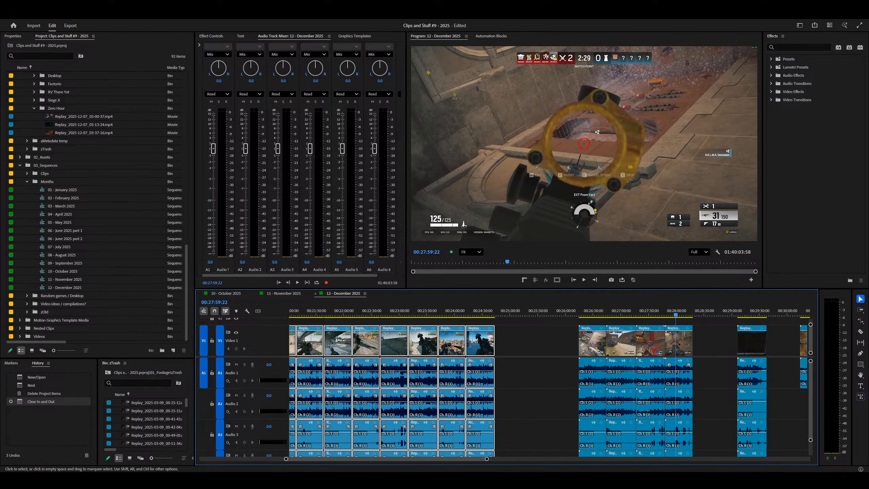
key("equal")
key("equal")
key("equal")
key("equal")
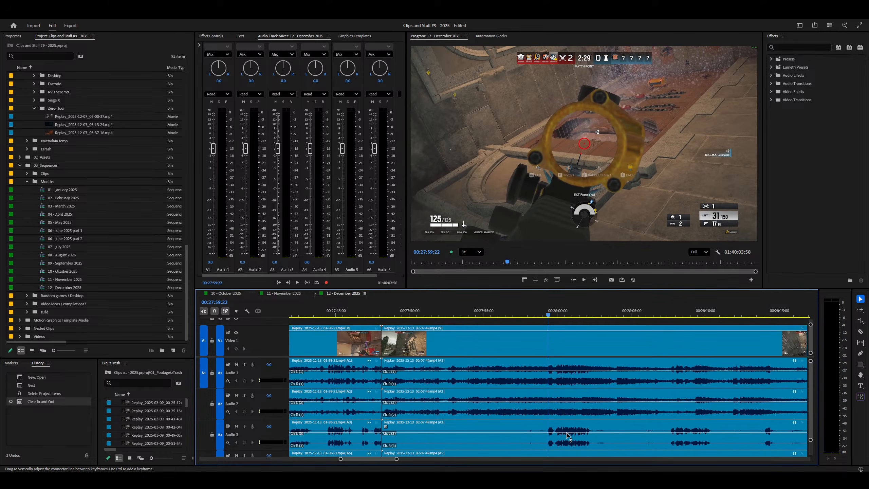
key("minus")
key("minus")
key("minus")
key("minus")
key("minus")
key("minus")
Step: Examine the selected December clips around 24:02, moving back to the clip at 20:53:56
right_click(493, 353)
key("equal")
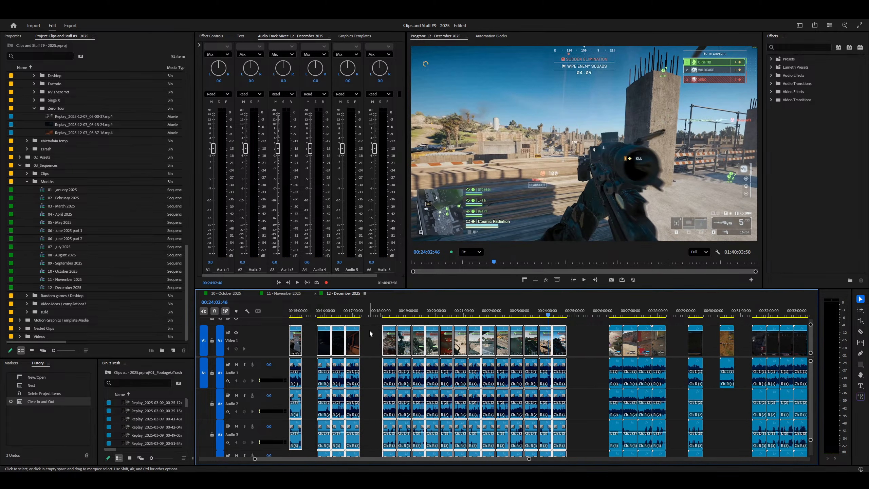
left_click_drag(389, 338, 461, 337)
key("equal")
key("equal")
key("equal")
key("equal")
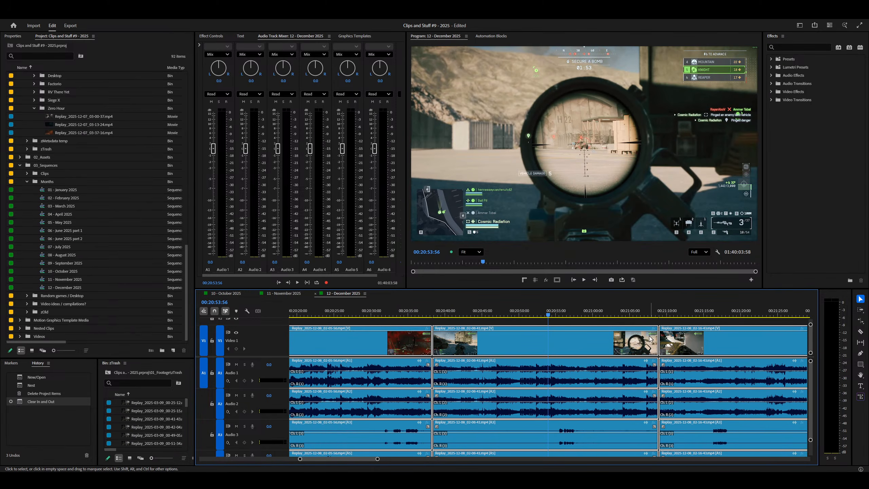
Step: Examine the December clips from about 21:45 to 23:45, with the playhead at 22:53:48
key("minus")
key("minus")
key("minus")
key("minus")
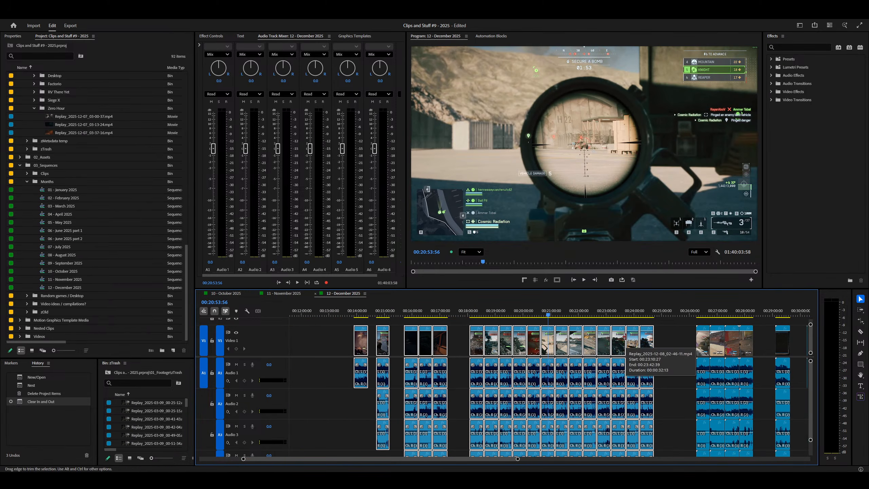
left_click(601, 310)
key("equal")
key("equal")
key("equal")
left_click(565, 310)
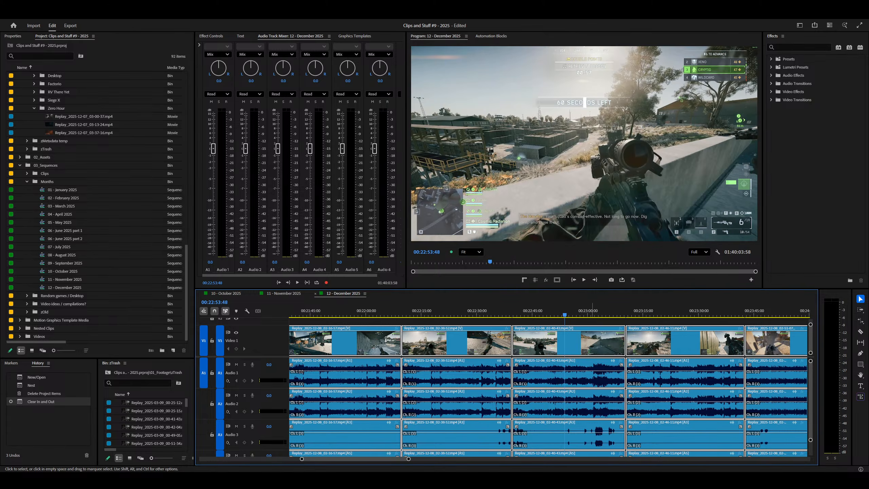
Step: Move the playhead to 23:25:51 in 12 - December 2025 and examine the clips across the whole sequence
left_click_drag(592, 310, 683, 310)
key("minus")
key("minus")
key("minus")
key("minus")
scroll(641, 346, "down", 5)
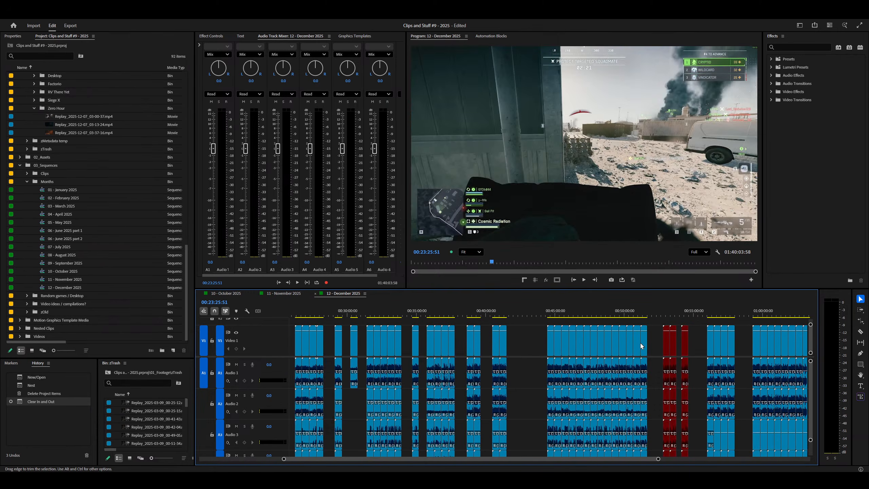
key("backslash")
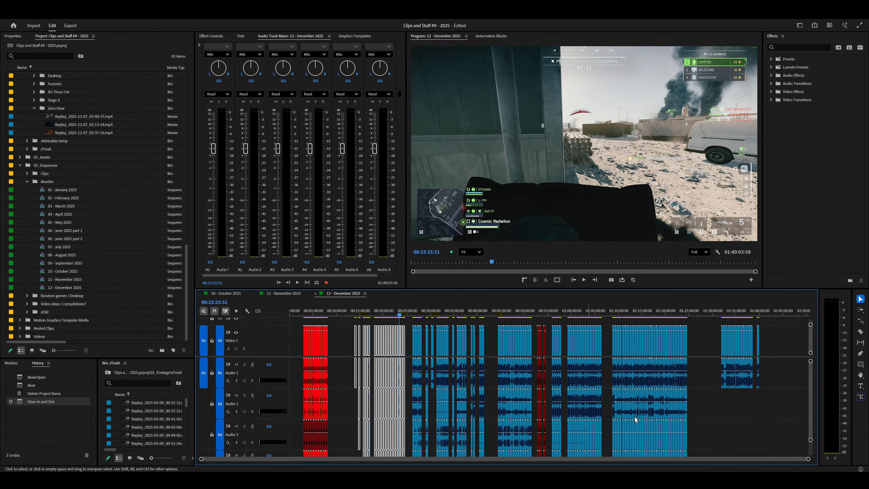
Step: Move the December sequence's playhead to 14:42:05 and examine the clips from about 14 to 19 minutes
key("grave")
key("grave")
key("equal")
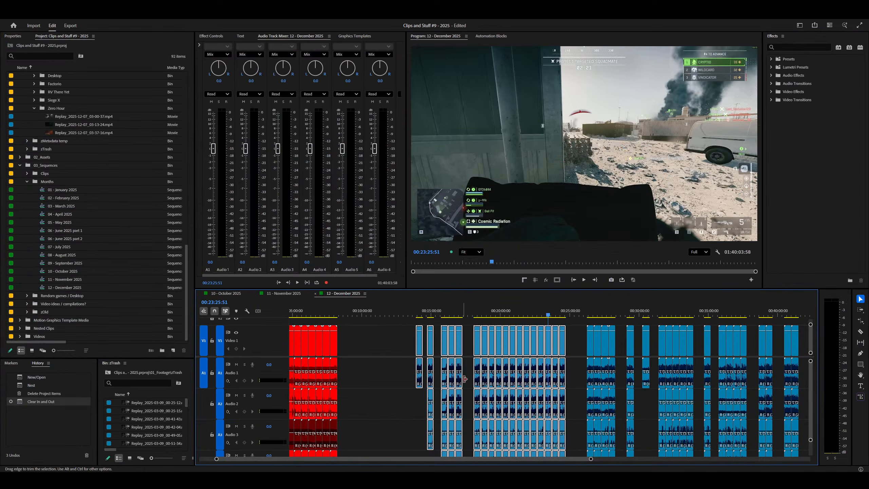
key("equal")
key("minus")
left_click(427, 314)
key("equal")
key("equal")
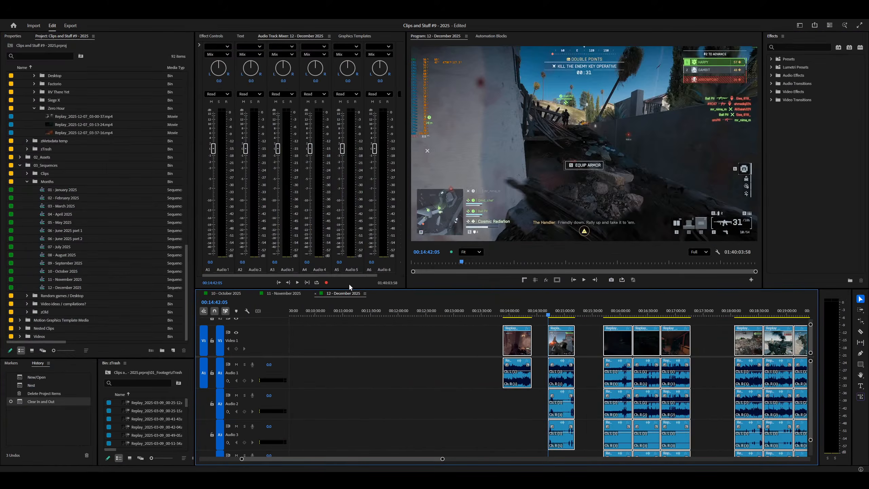
Step: View the 11 - November 2025 sequence and expand the Video ideas / compilations? bin and its BF1 bin
left_click(275, 293)
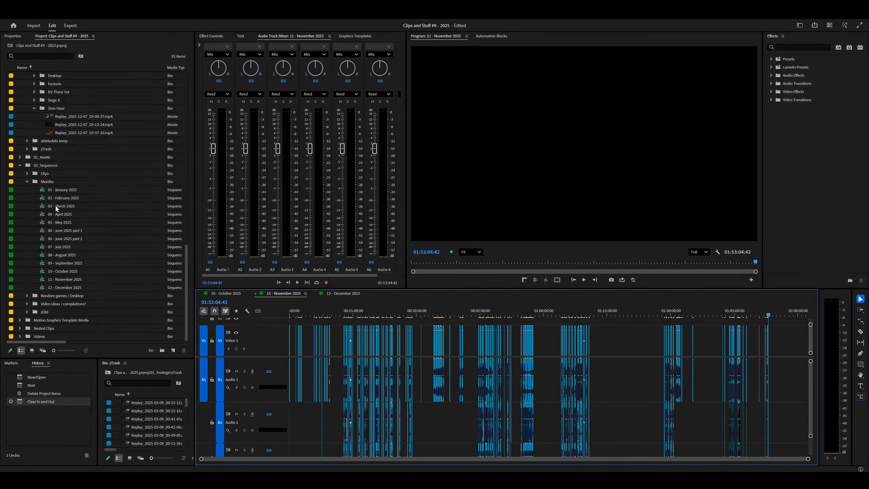
left_click(27, 302)
scroll(71, 274, "down", 2)
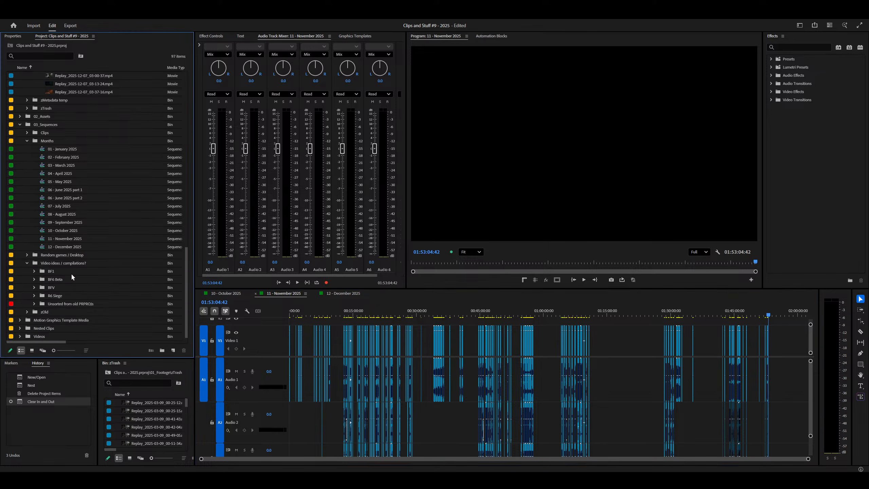
left_click(34, 271)
scroll(57, 271, "down", 1)
scroll(53, 302, "down", 2)
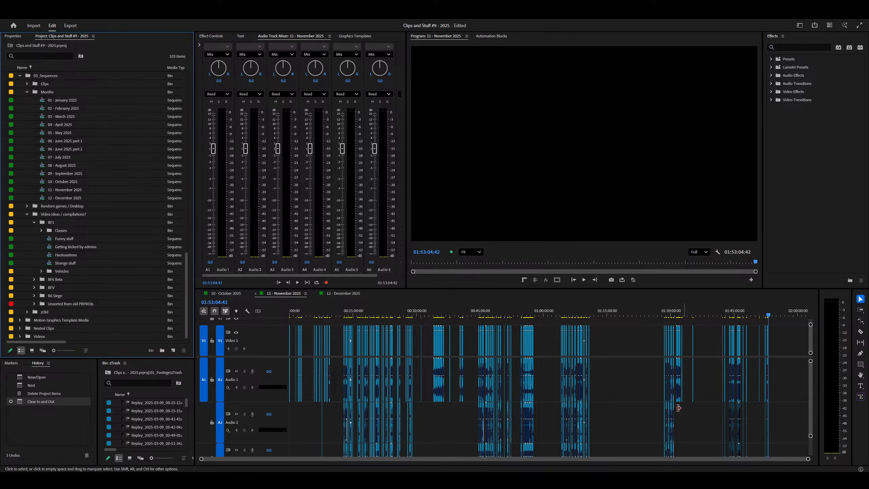
Step: Return to the 12 - December 2025 sequence and fit its entire length in the timeline
left_click(342, 293)
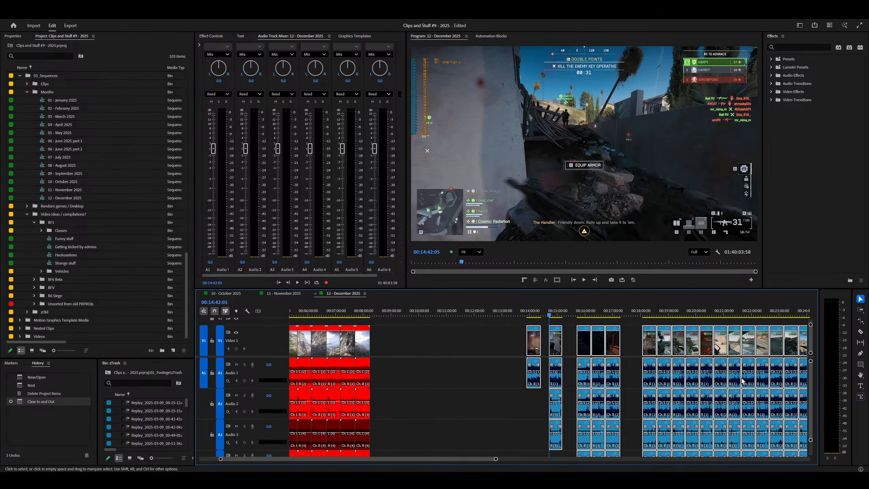
key("backslash")
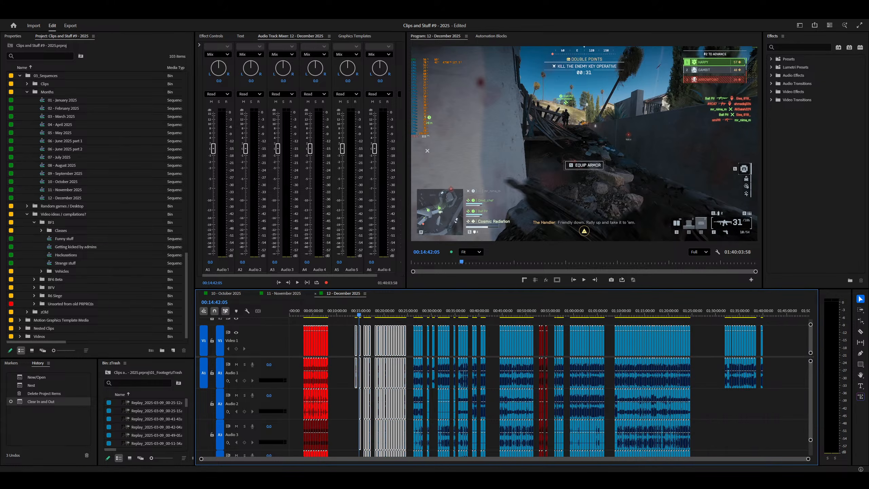
key("ctrl+space")
key("Escape")
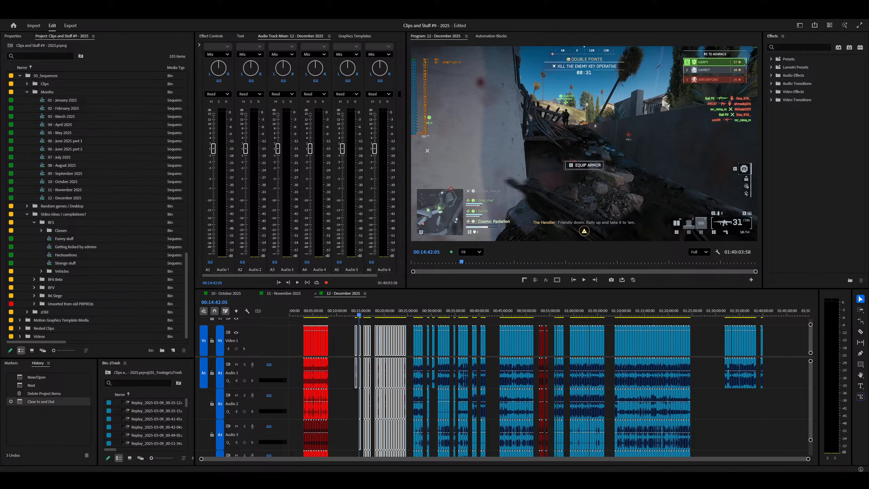
Step: Switch to YouTube Music, look through the Up Next queue, and minimize the player
left_click(212, 480)
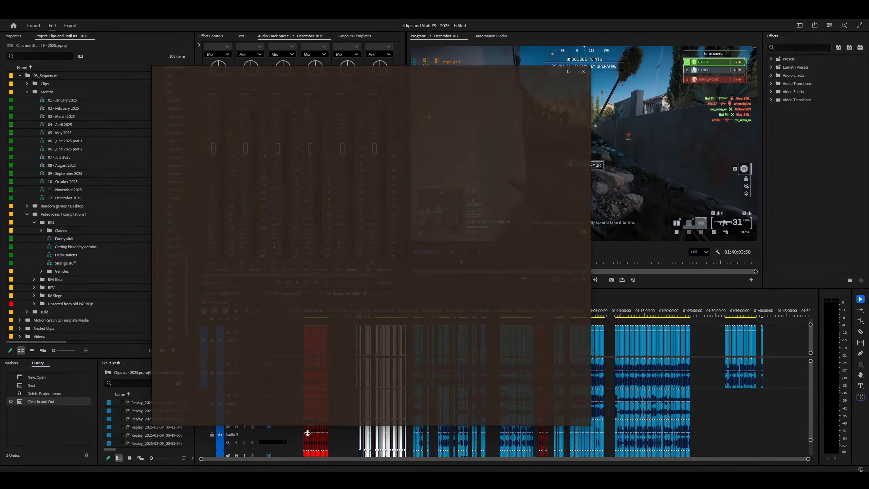
scroll(522, 246, "down", 3)
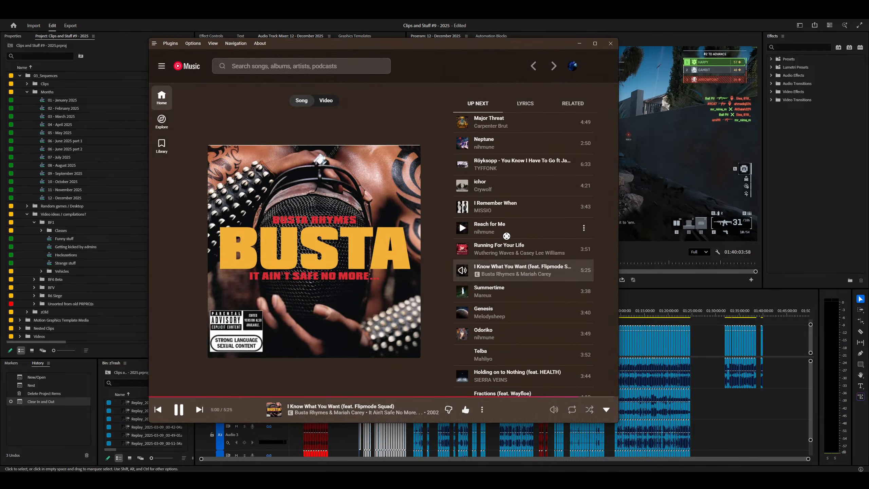
key("j")
left_click(580, 44)
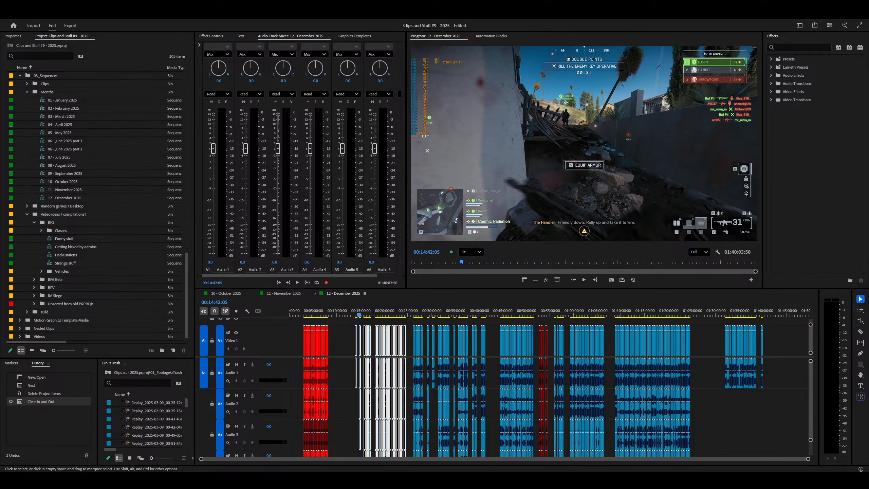
Step: Deselect the December clips and review the Remove & paste attributes, Split & delete, and Quick export commands in Excalibur Settings
left_click(341, 343)
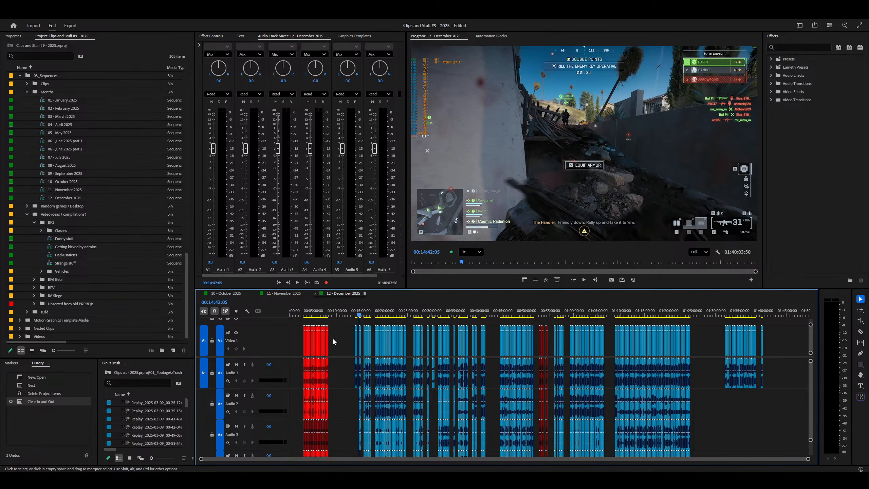
key("ctrl+shift+space")
left_click(340, 229)
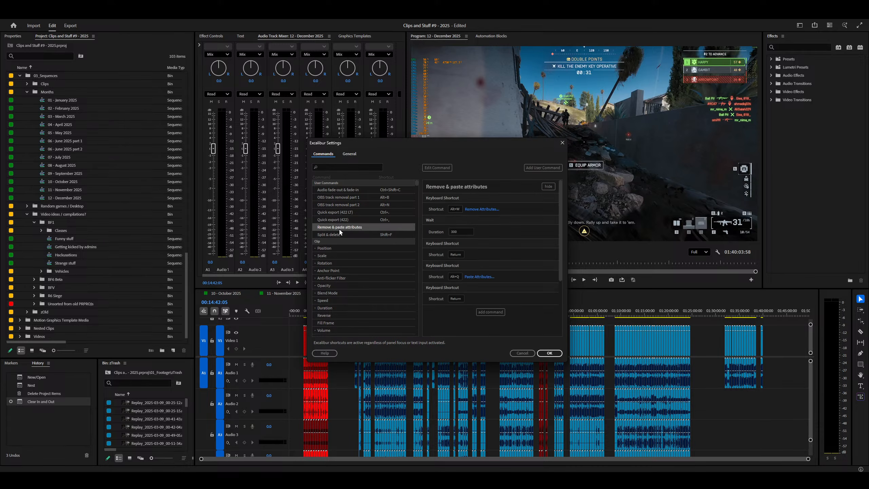
left_click(347, 233)
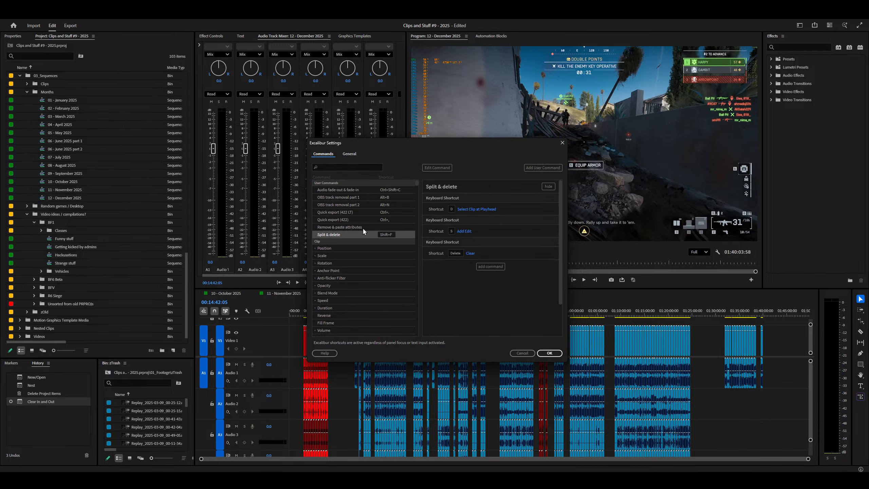
left_click(353, 214)
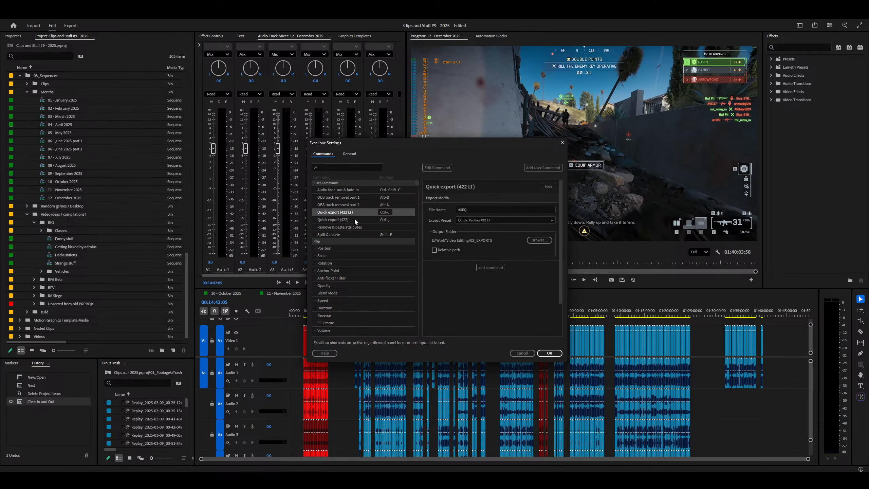
left_click(360, 218)
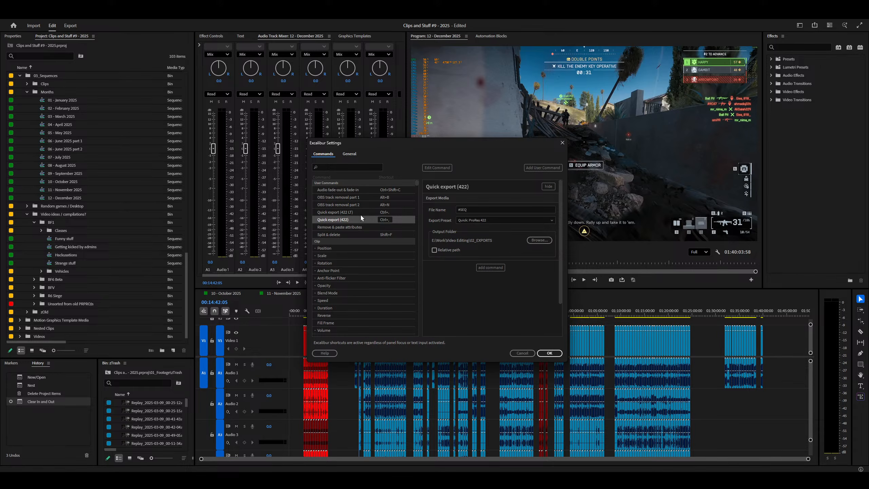
Step: Capture a screenshot of the Quick export (422 LT) command settings in the Greenshot image editor
left_click(359, 213)
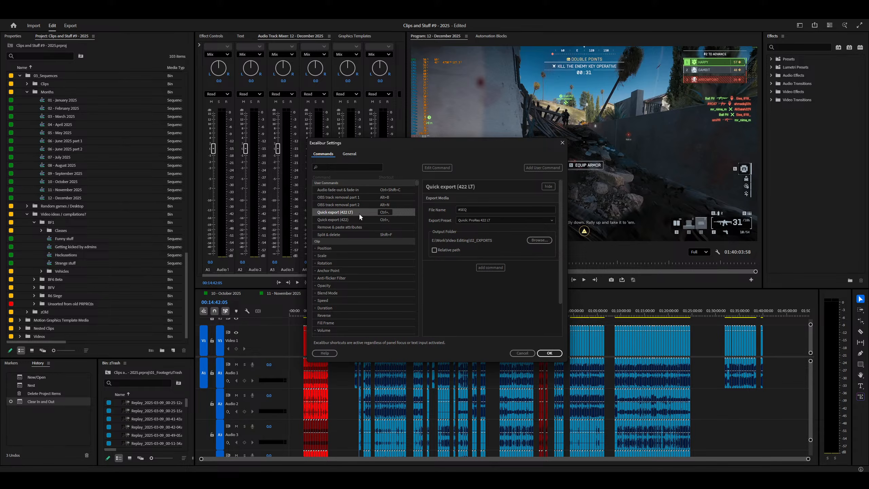
key("Print")
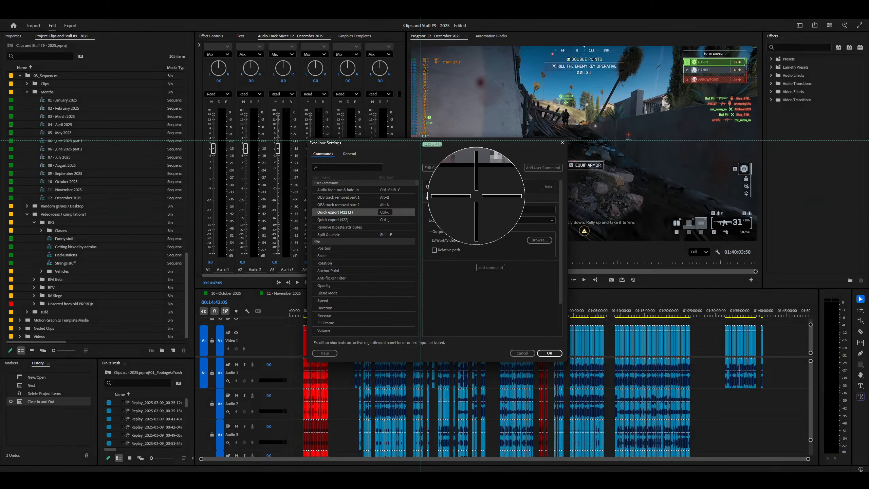
left_click_drag(421, 140, 570, 324)
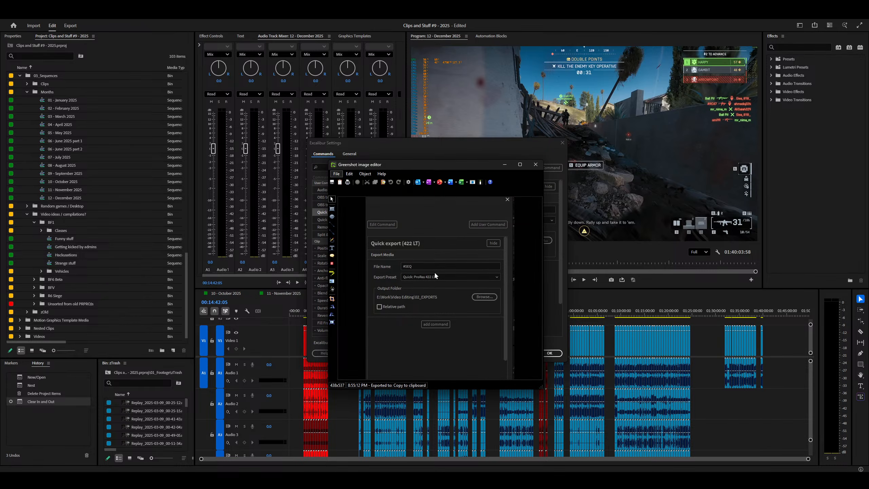
Step: Obfuscate the output folder path in the screenshot, copy the image to the clipboard, and close the editor and Excalibur Settings
left_click_drag(440, 296, 375, 301)
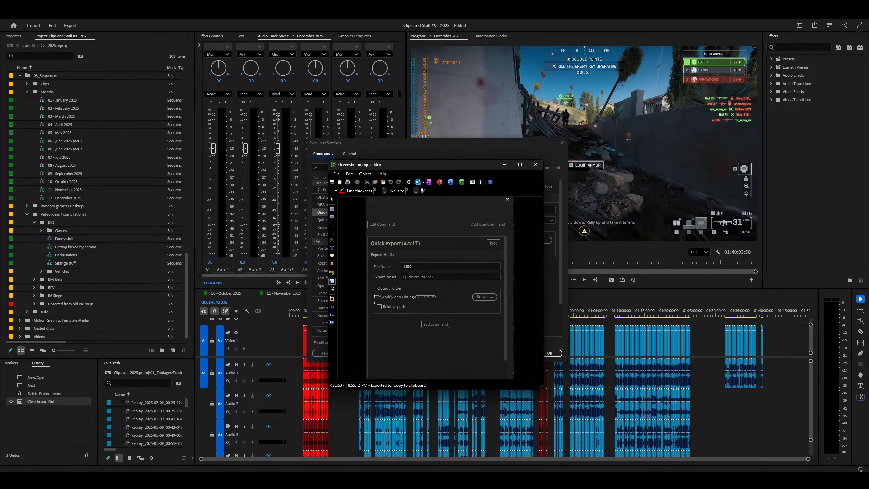
key("ctrl+z")
key("ctrl+y")
left_click(340, 181)
key("alt+Tab")
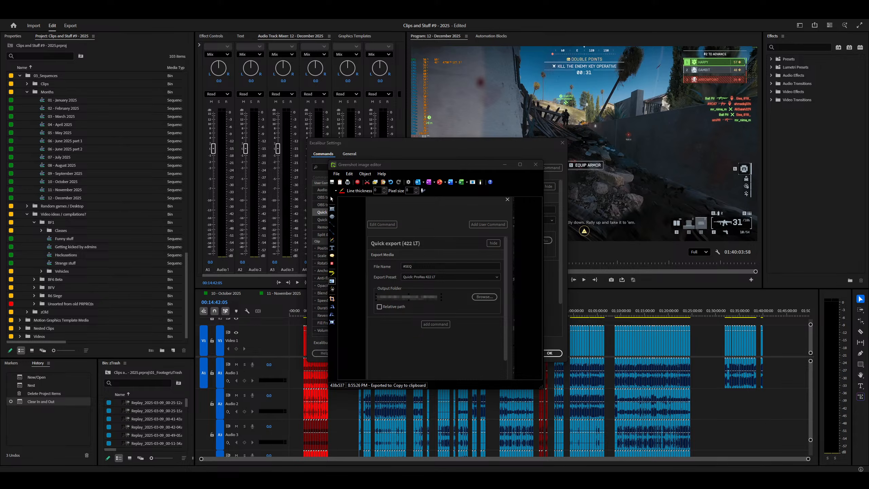
left_click(536, 164)
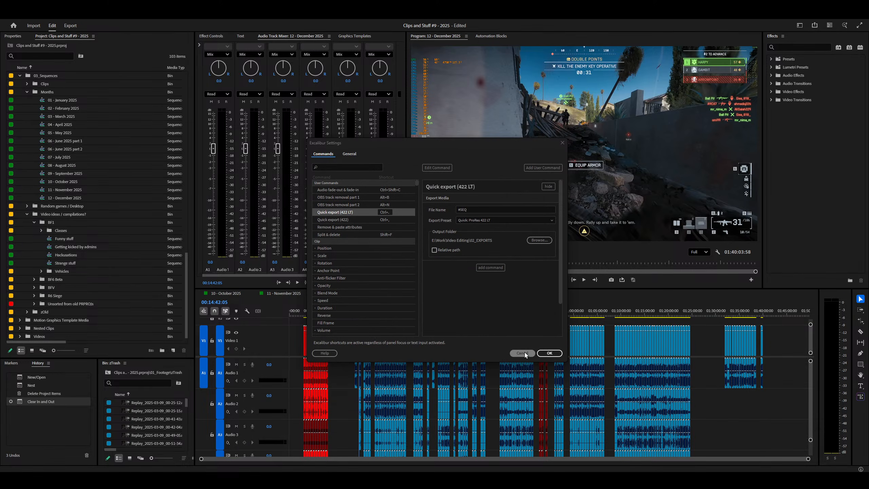
left_click(524, 352)
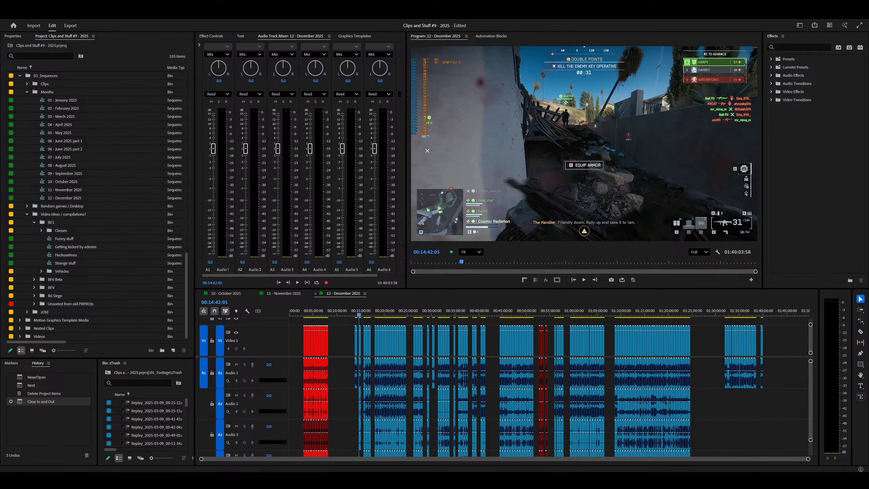
Step: Move the playhead to the start of the December clip at 13:53:29 and enlarge that clip in the timeline
key("shift+3")
left_click_drag(374, 309, 334, 311)
key("=")
key("=")
key("=")
key("=")
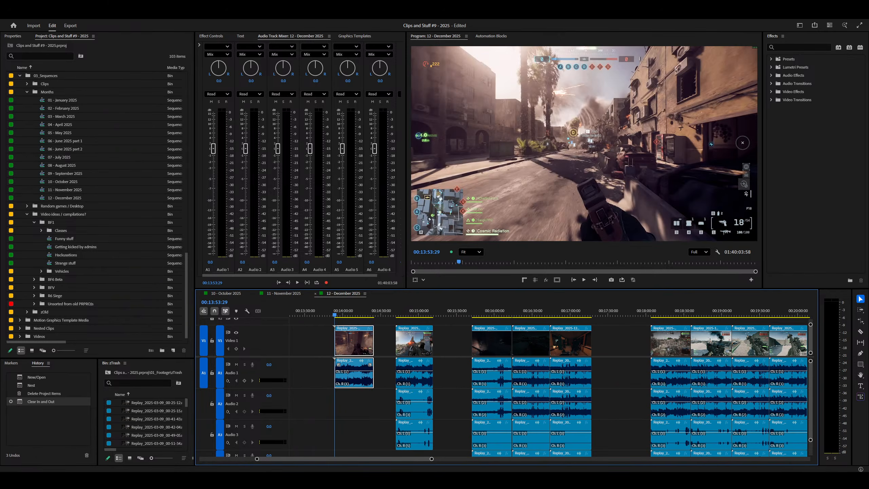
key("=")
key("=")
Step: Play the clip starting at 13:53:29 and ripple-trim about 20 seconds from its beginning
key("space")
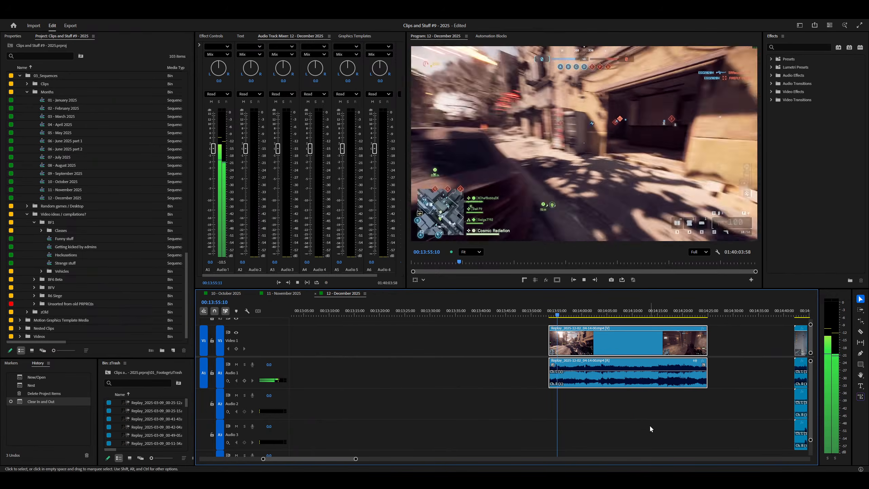
key("=")
key("minus")
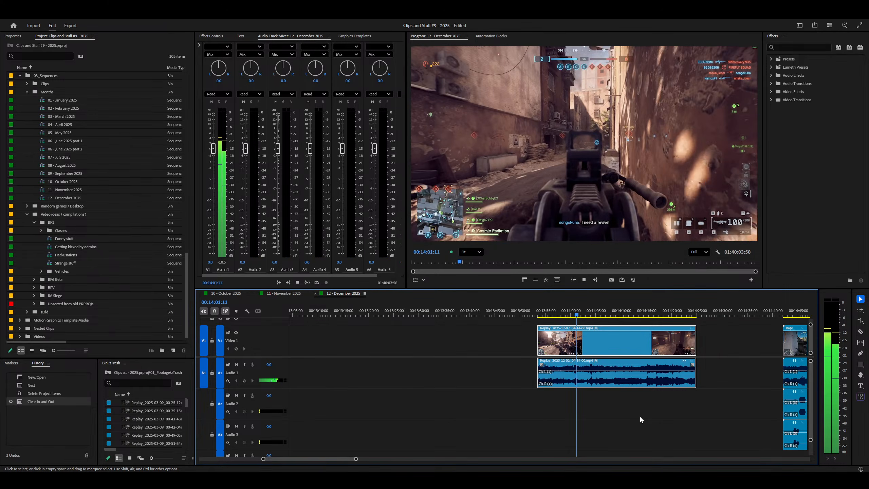
key("=")
key("=")
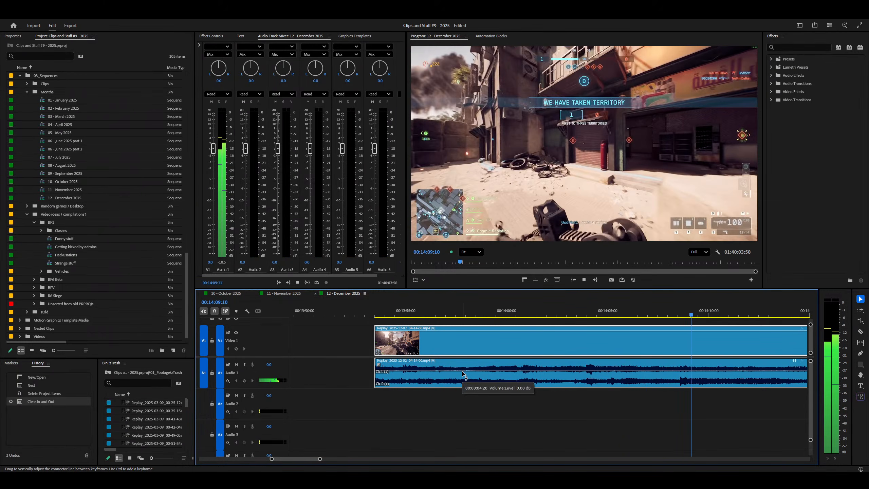
key("space")
key("minus")
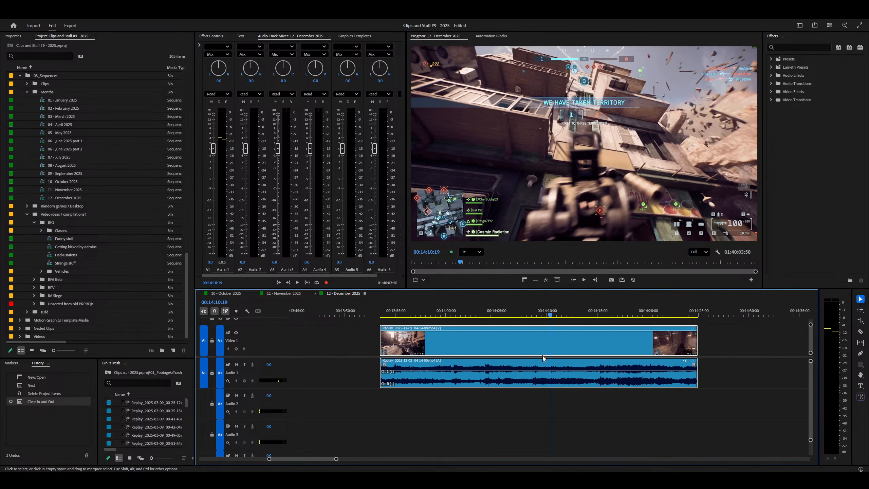
key("space")
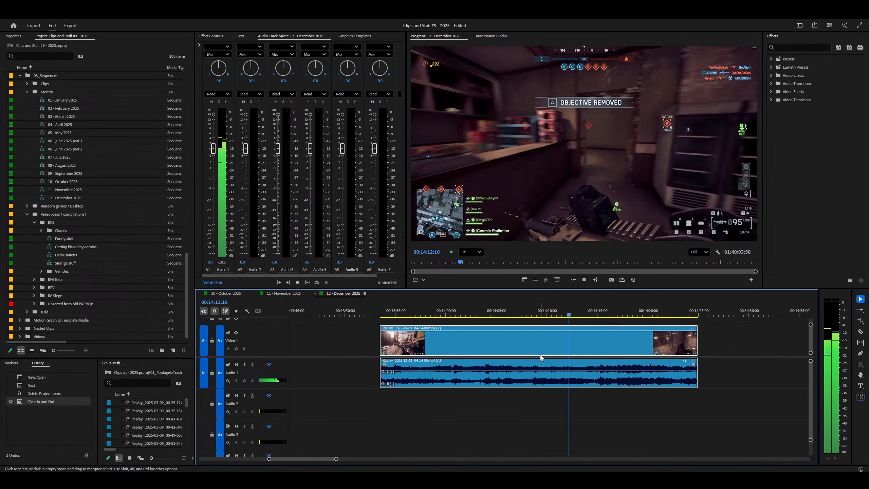
key("q")
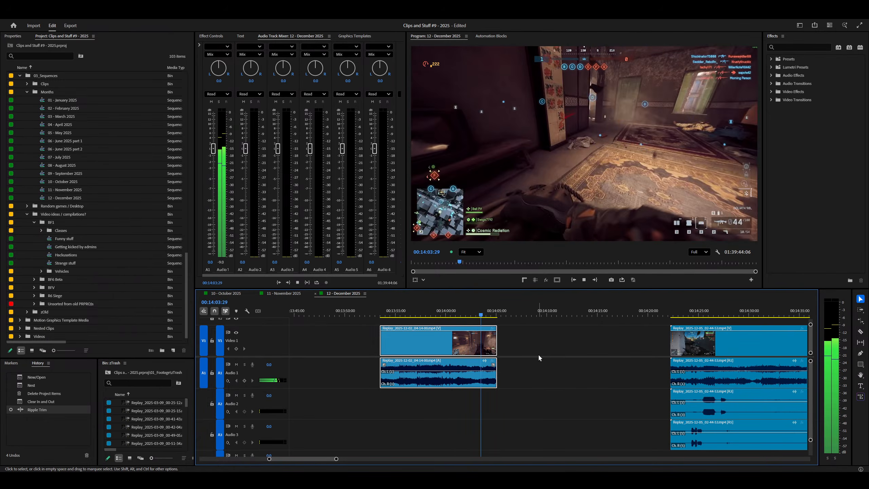
Step: Stop playback and ripple-trim about 2 more seconds from the beginning of the same clip
key("=")
key("space")
key("=")
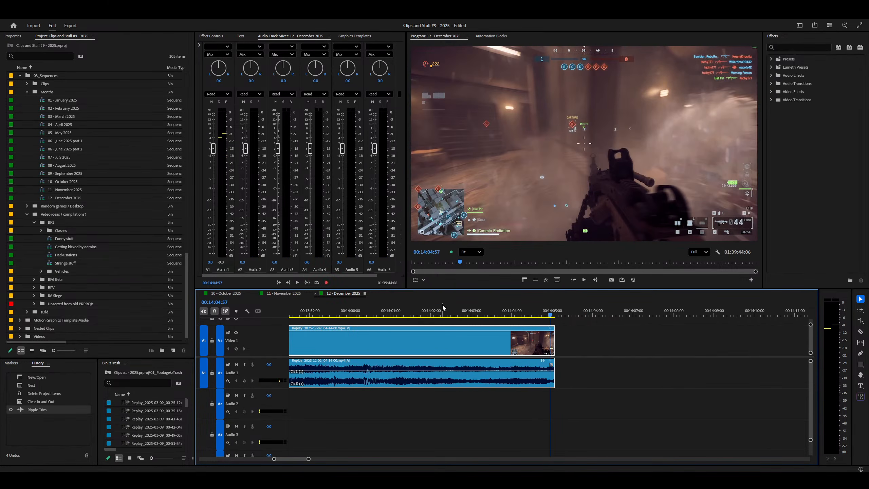
key("q")
key("minus")
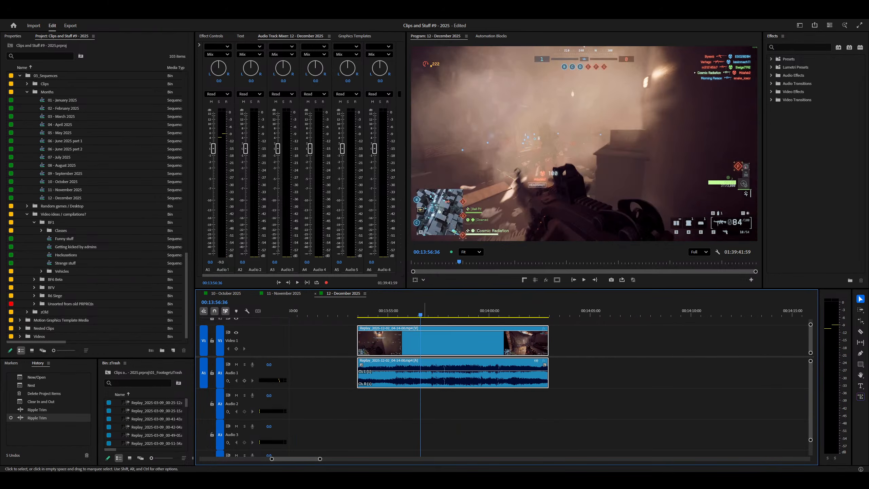
Step: Play the shortened clip to 14:00:55 and ripple-trim its end at that point
key("=")
key("space")
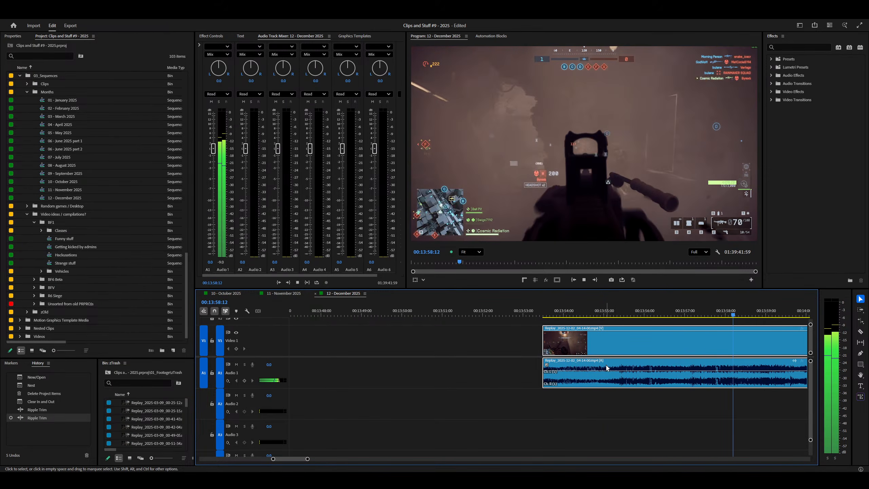
key("minus")
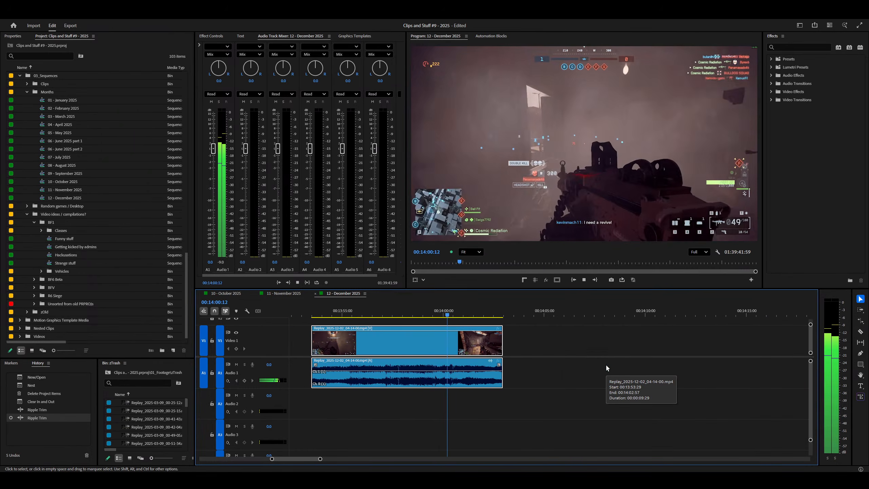
key("space")
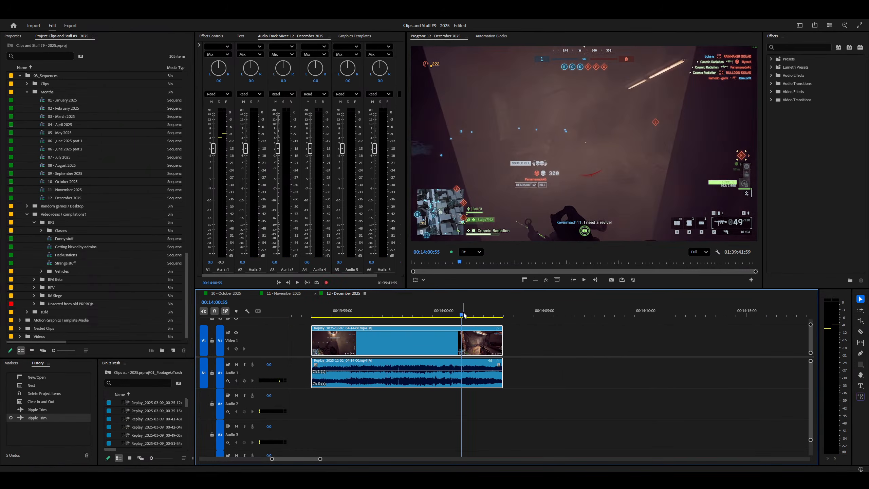
key("w")
Step: Play back the trimmed clip from its early portion through about 13:58 to review the cut
key("minus")
key("minus")
left_click_drag(526, 314, 501, 319)
key("space")
key("equal")
key("equal")
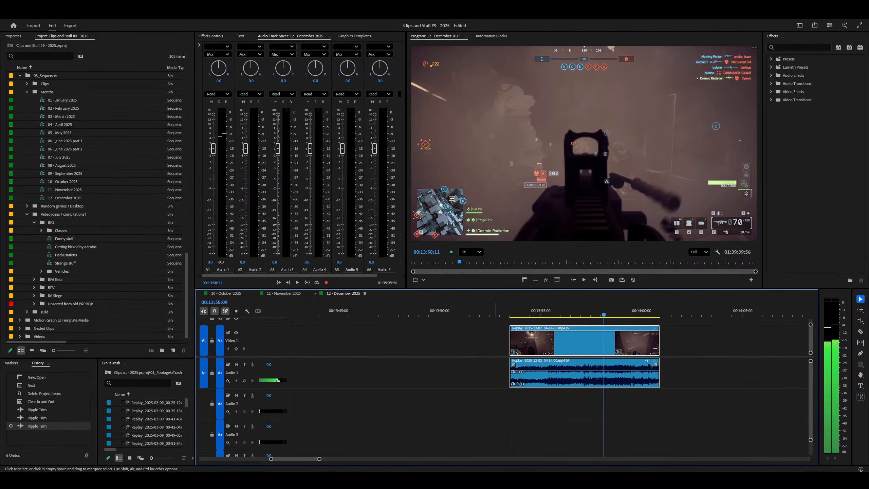
Step: Play the opening of the Replay_2025-12-05_02-44-53 clip and check its sound on Audio 2 and Audio 3
key("minus")
key("minus")
key("minus")
left_click(667, 316)
key("space")
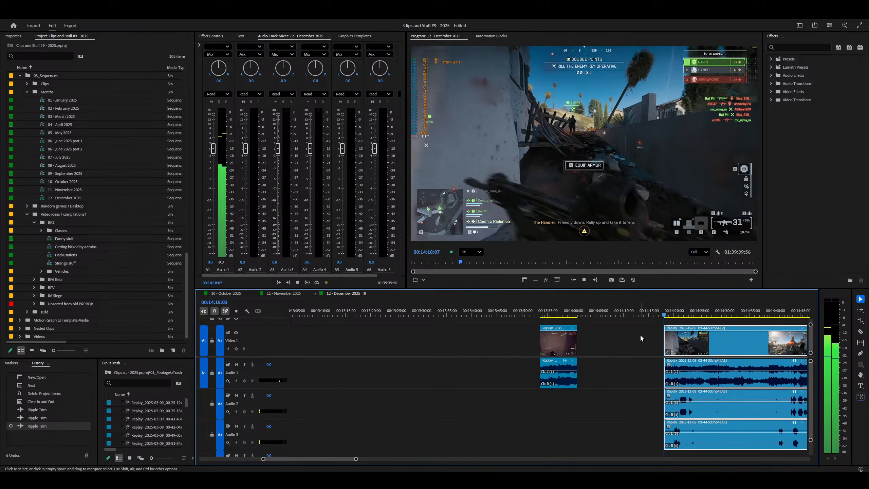
key("minus")
key("equal")
key("equal")
key("equal")
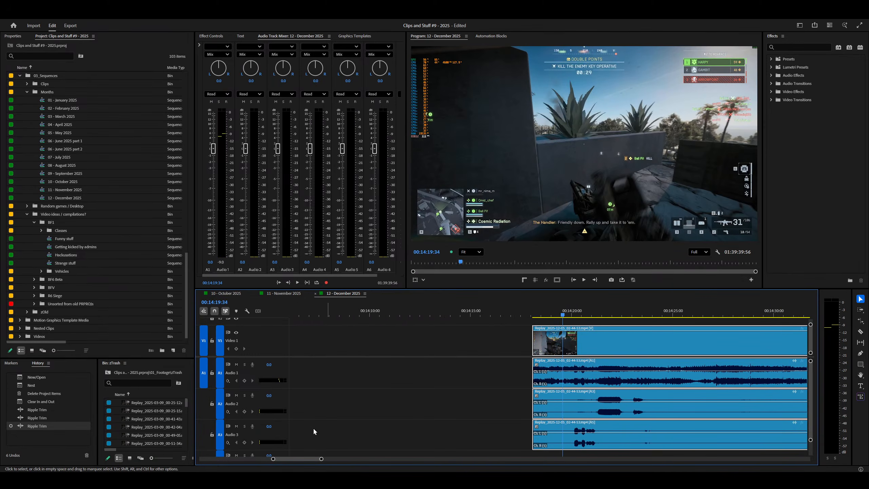
key("minus")
key("minus")
key("minus")
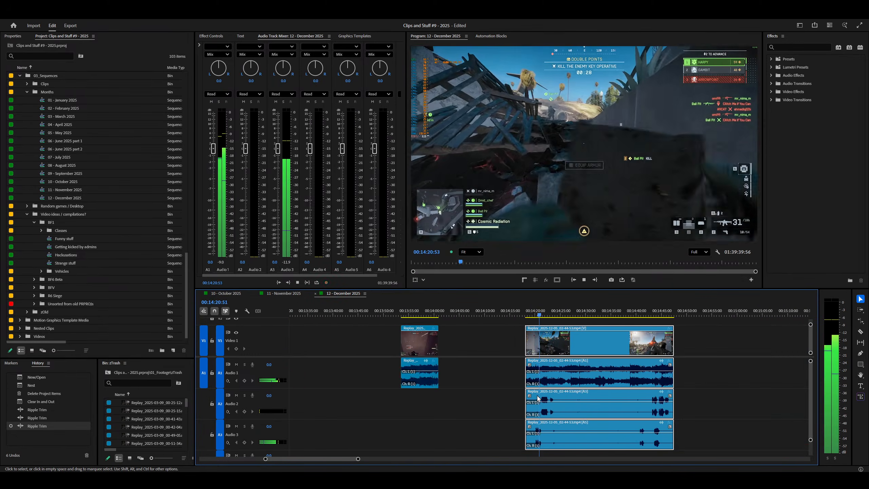
key("equal")
key("equal")
key("equal")
key("space")
right_click(483, 401)
key("space")
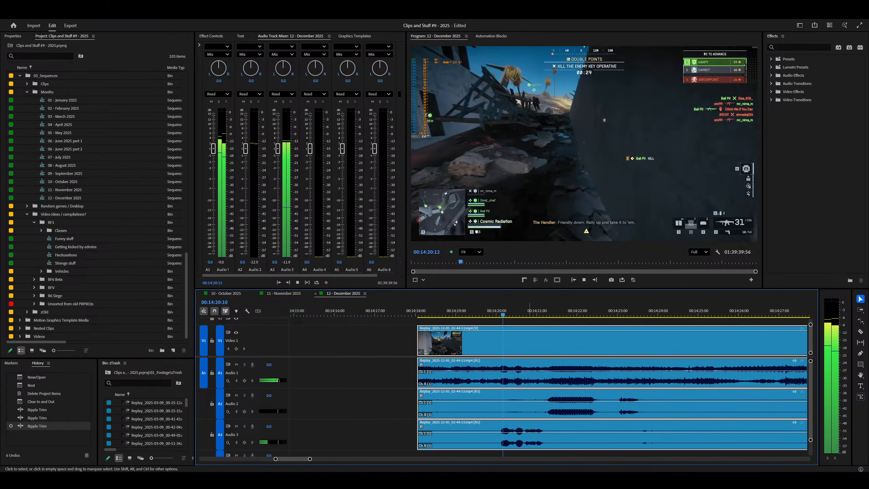
Step: Disable the Audio 2 and Audio 3 parts of the Replay_2025-12-05_02-44-53 clip
key("space")
key("minus")
key("minus")
key("minus")
key("minus")
key("minus")
key("minus")
left_click_drag(655, 403, 588, 446)
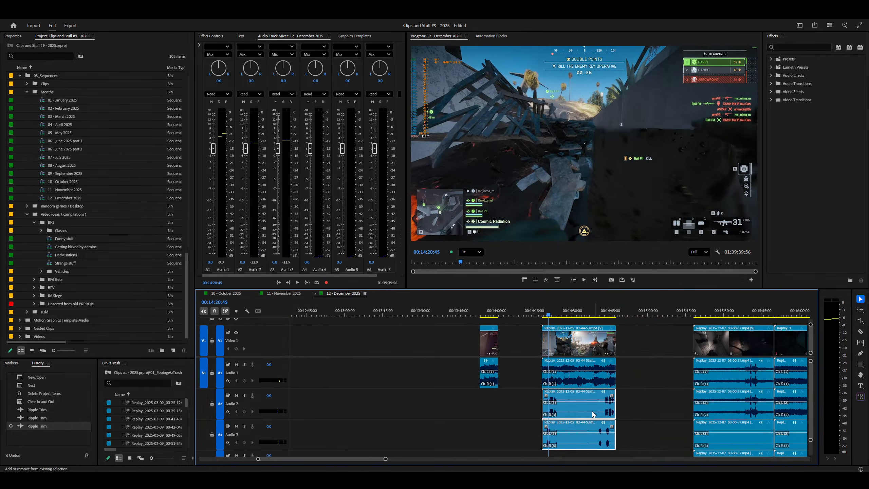
key("shift+e")
Step: Review the Replay_2025-12-05_02-44-53 clip from its start and ripple-trim about 8 seconds off its beginning
left_click(542, 313)
left_click(560, 340)
key("space")
key("equal")
key("equal")
key("equal")
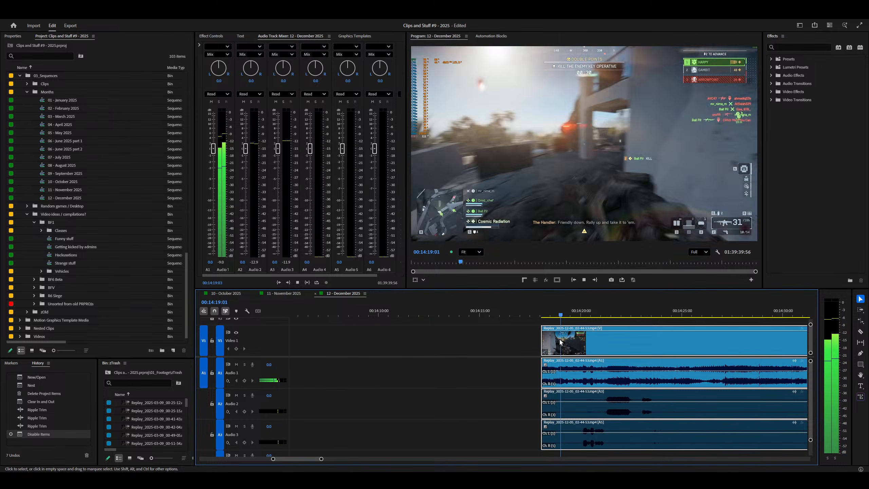
key("equal")
key("equal")
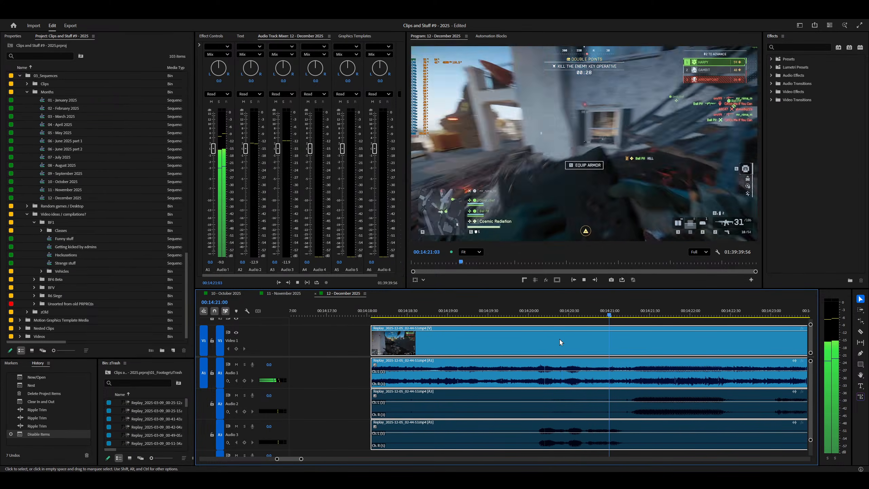
key("minus")
key("minus")
key("minus")
key("minus")
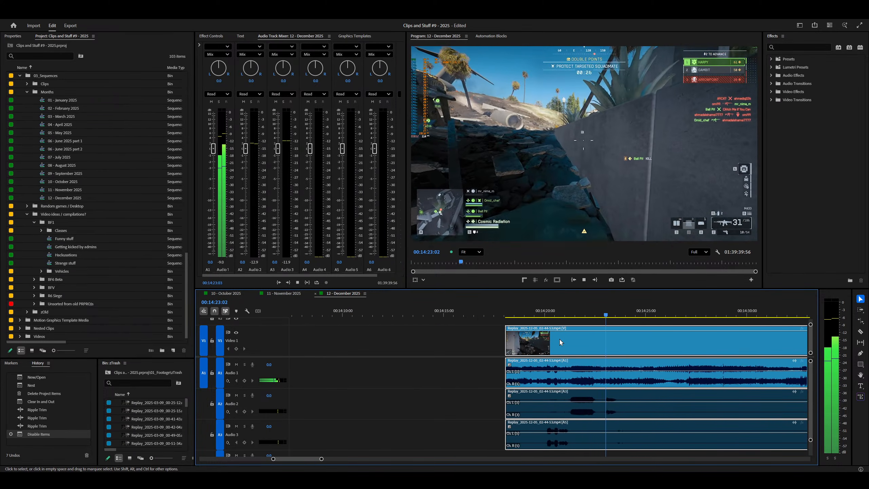
key("equal")
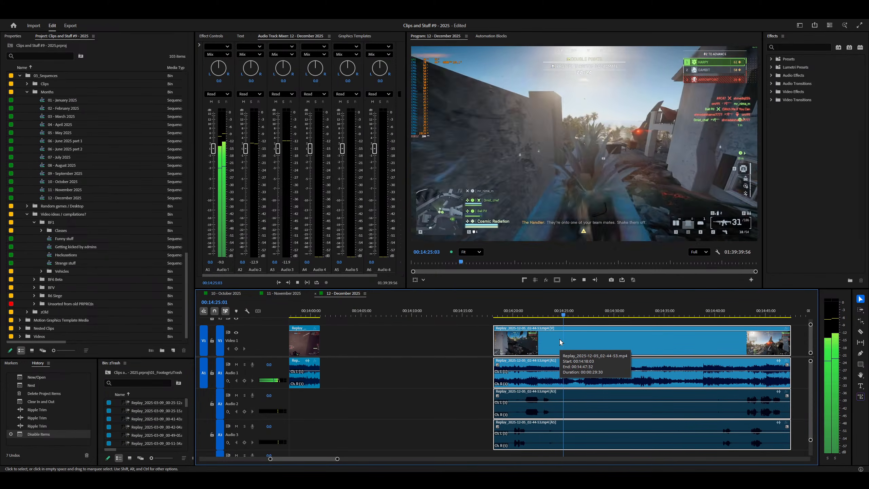
key("equal")
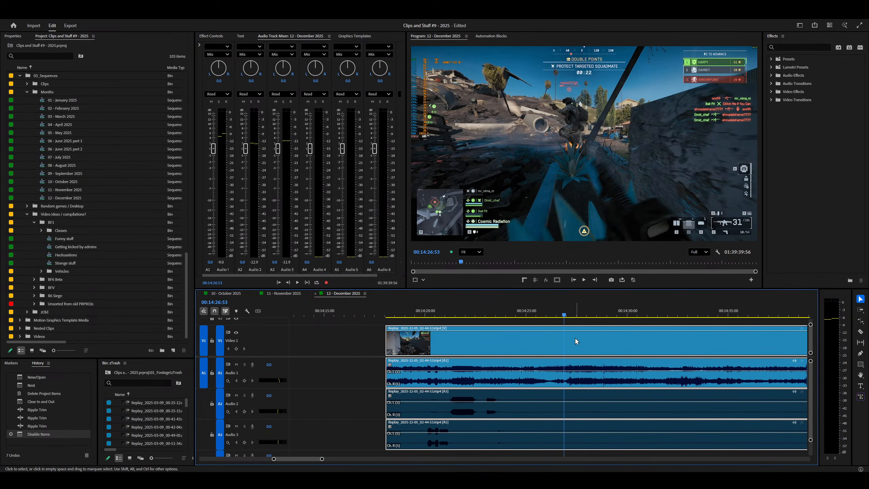
key("equal")
left_click(517, 357)
key("q")
Step: Try splitting the Replay_2025-12-05_02-44-53 clip on all tracks at about 00:14:34 during playback
key("space")
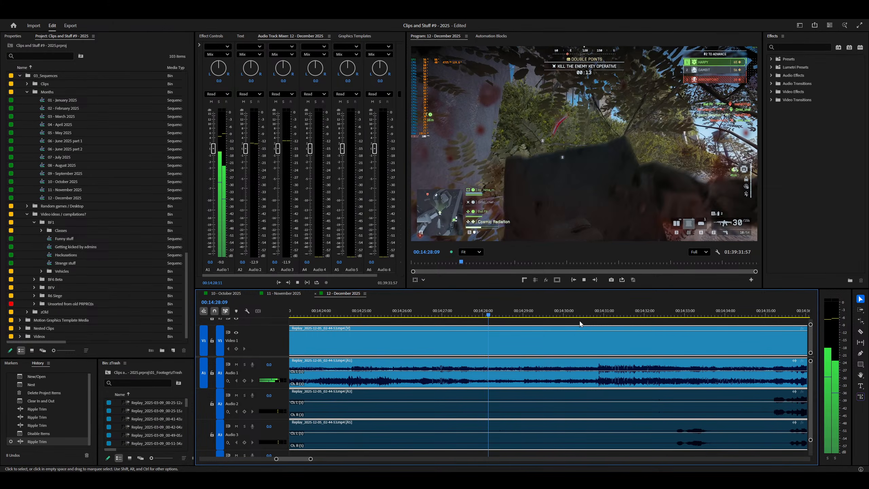
key("minus")
key("minus")
key("minus")
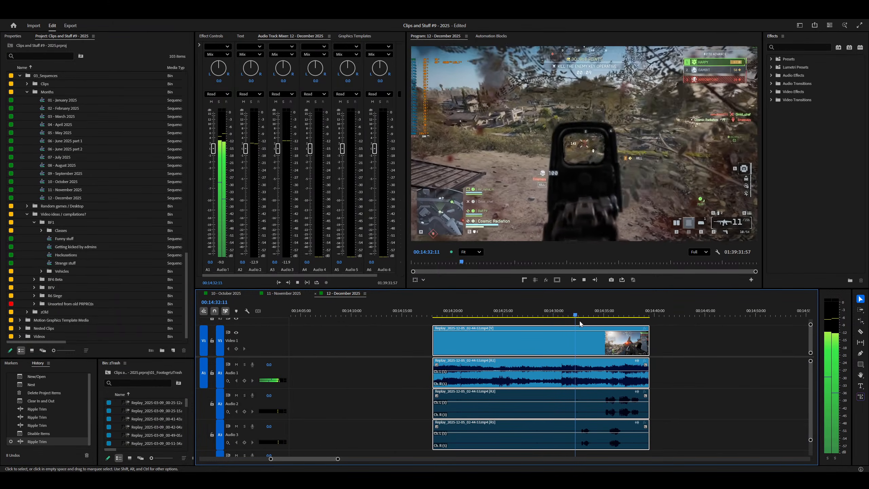
key("equal")
key("ctrl+shift+k")
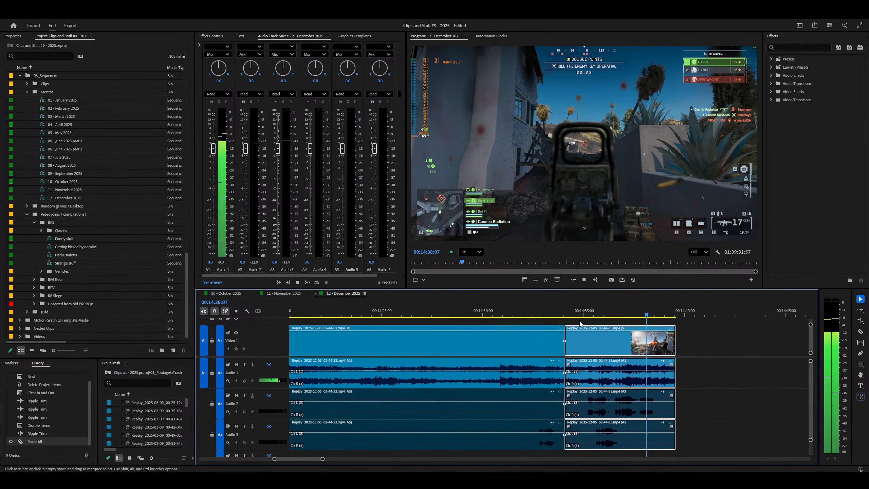
key("space")
key("equal")
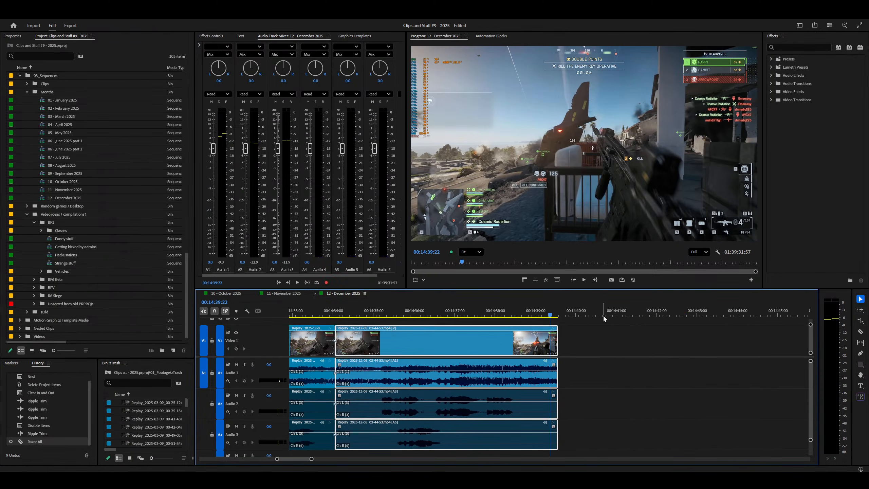
key("ctrl+z")
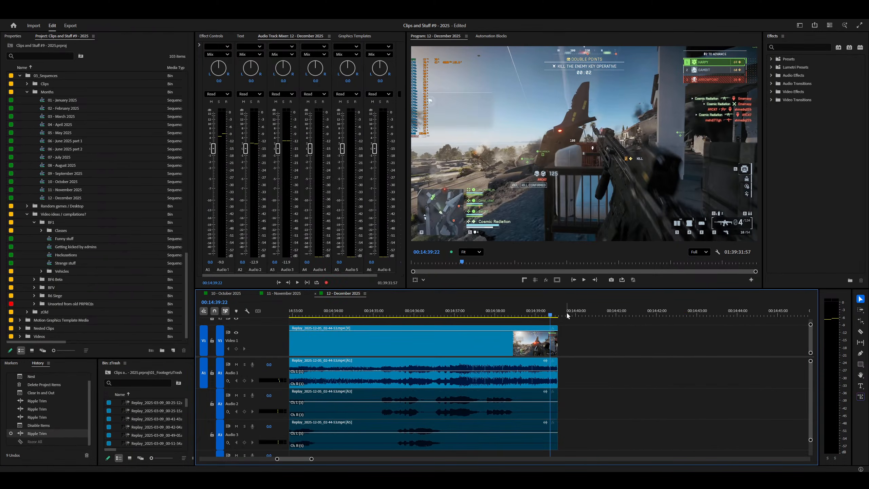
Step: Ripple-trim the end of the Replay_2025-12-05_02-44-53 clip to the playhead at 00:14:39:22
key("w")
key("space")
key("minus")
key("minus")
key("minus")
key("minus")
key("minus")
key("minus")
key("space")
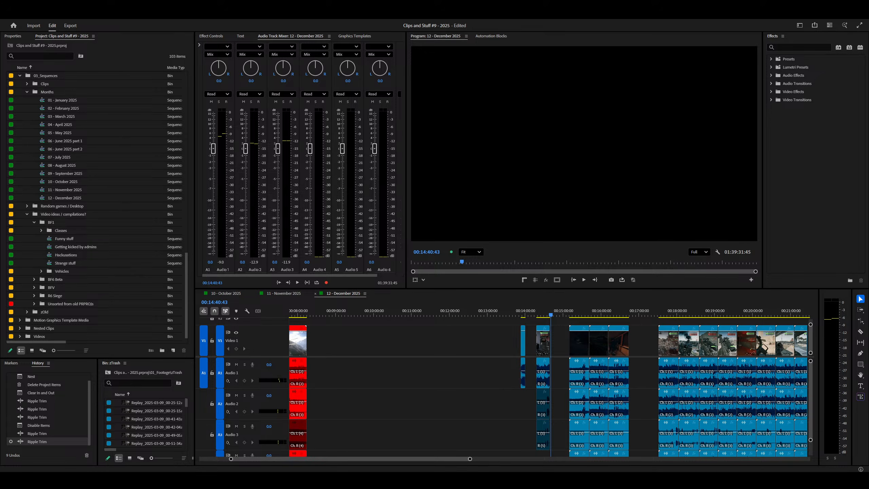
Step: Delete the Audio 2, Audio 3 and Audio 4 parts of the three adjacent Replay_2025-12-07 clips starting near 00:15:10
key("shift+3")
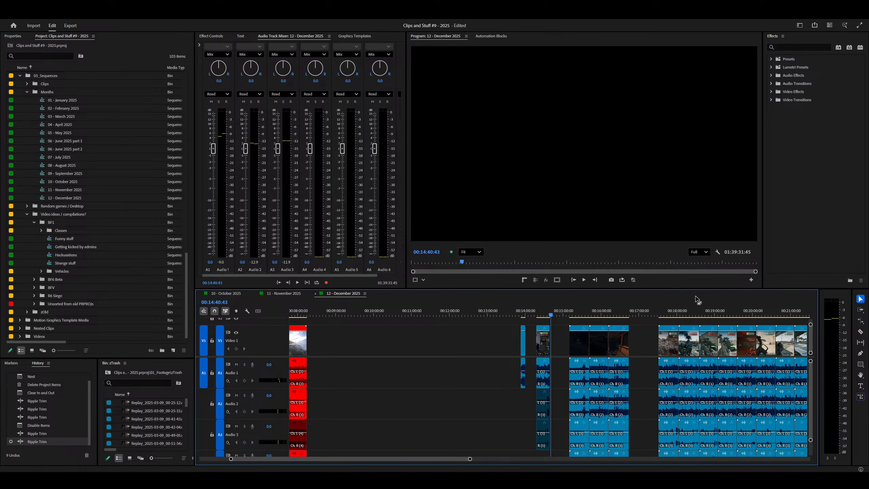
left_click(569, 316)
key("=")
key("space")
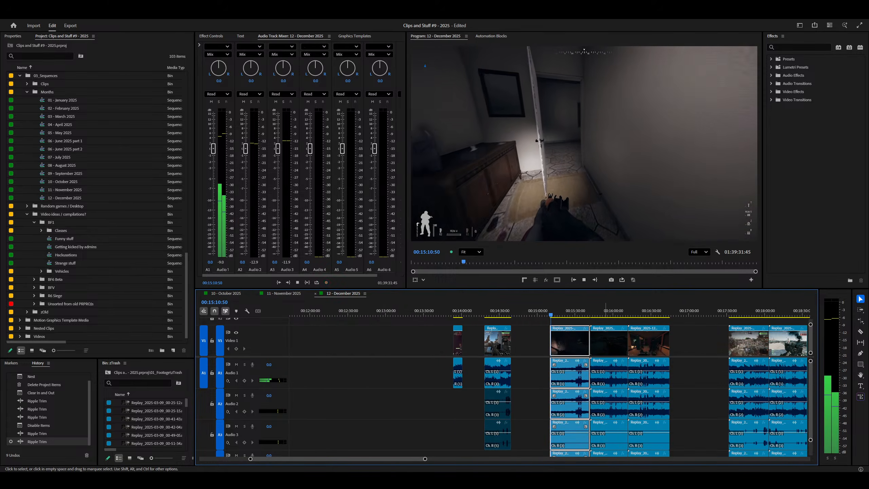
key("grave")
key("=")
key("=")
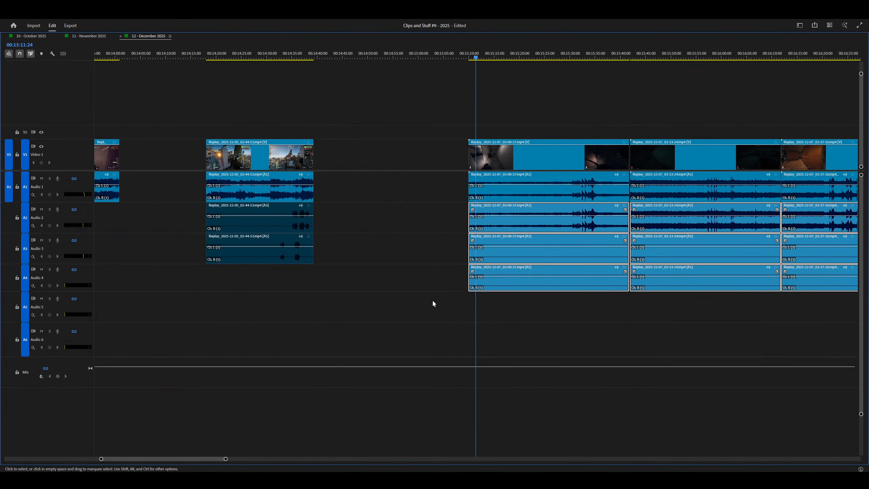
key("Delete")
key("Up")
key("grave")
Step: Ripple-trim about 16 seconds off the start of the Replay_2025-12-07_03-00-37 clip, plus a further 34 frames
key("=")
key("space")
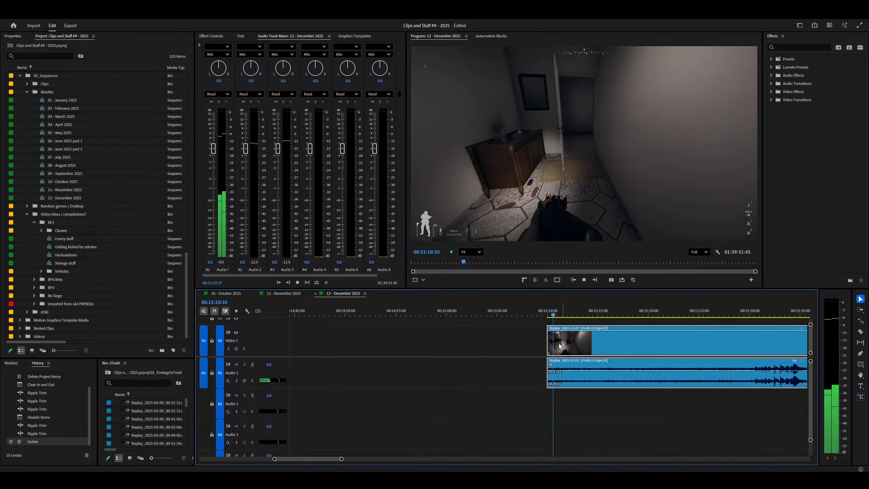
key("=")
key("=")
key("-")
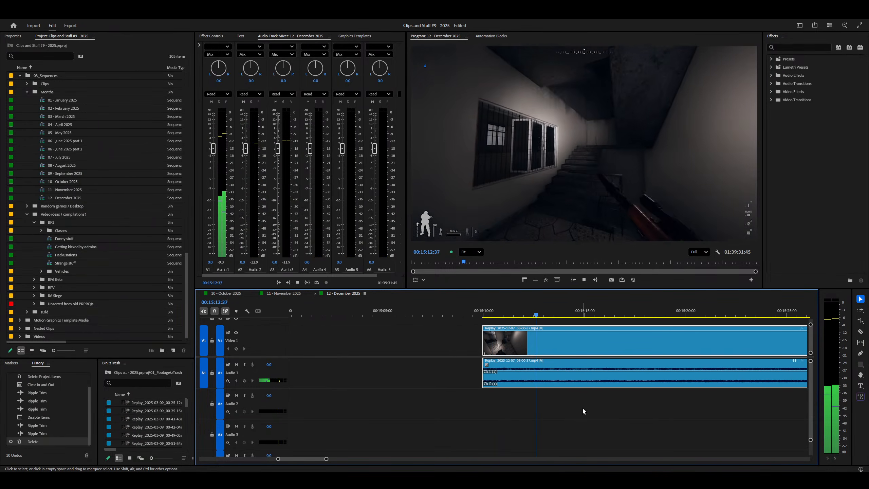
key("minus")
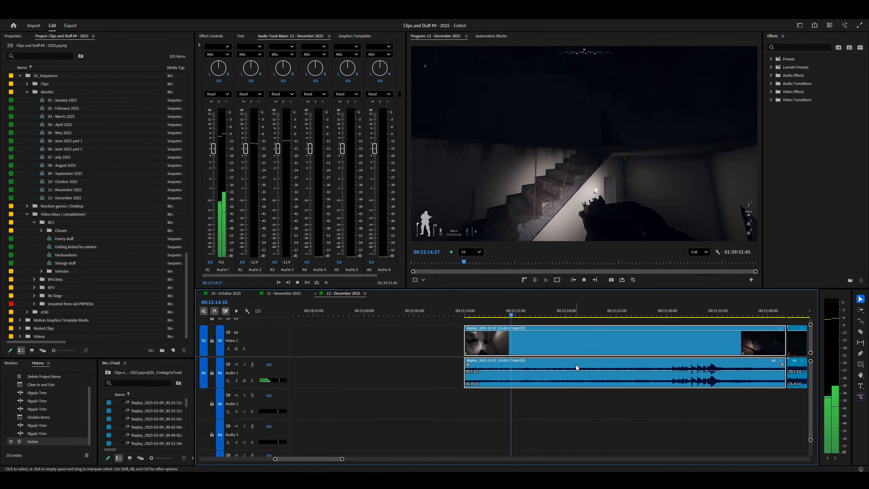
right_click(618, 351)
key("space")
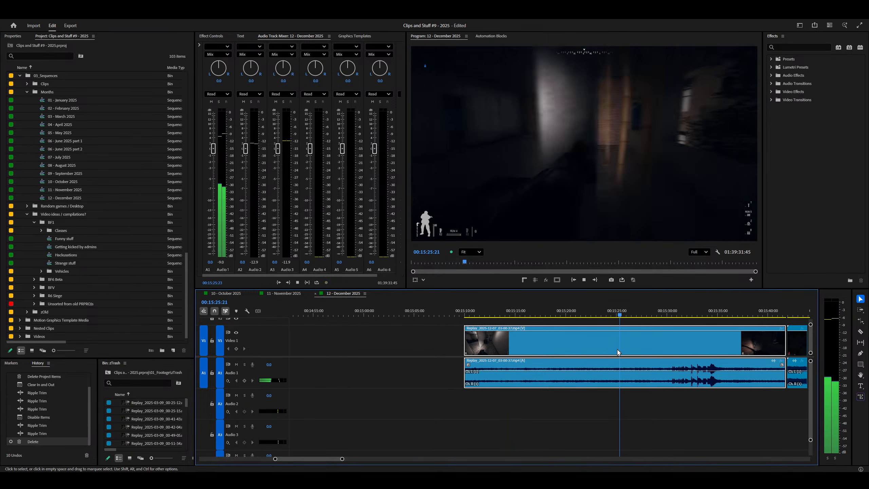
key("q")
key("=")
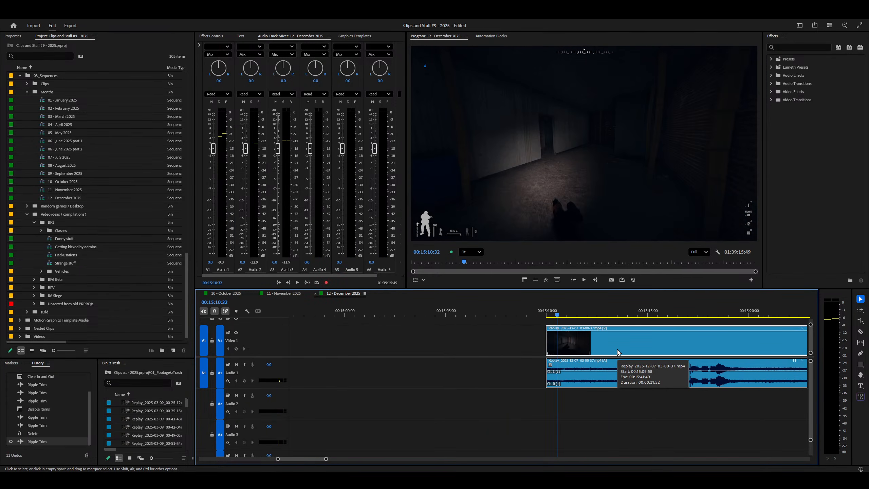
key("q")
Step: Split the Replay_2025-12-07_03-00-37 clip at about 00:15:20 during playback and delete the part after the cut
key("space")
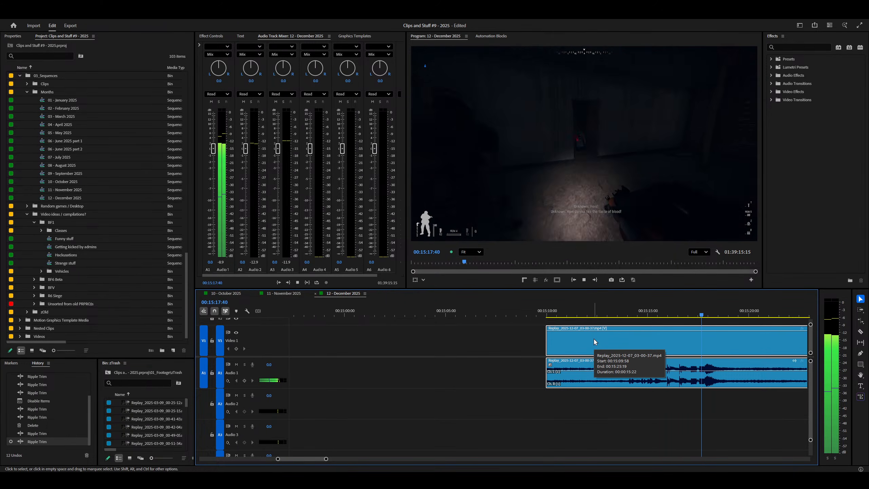
key("=")
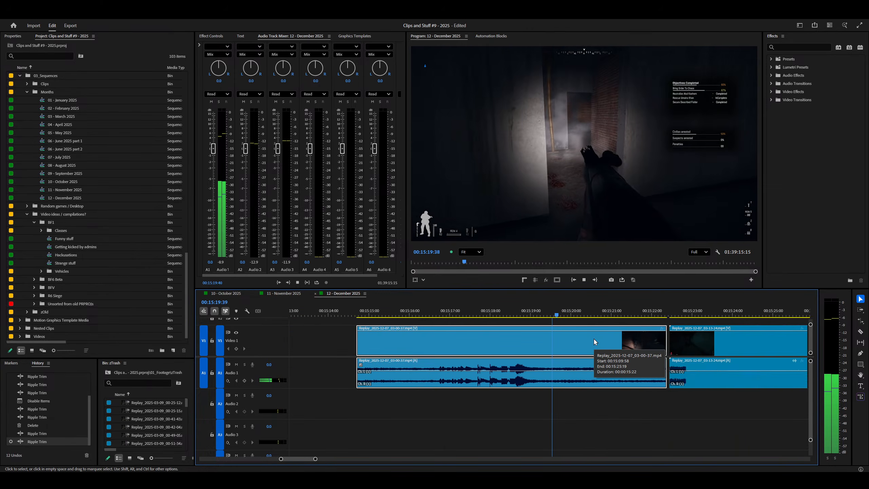
key("ctrl+shift+k")
key("minus")
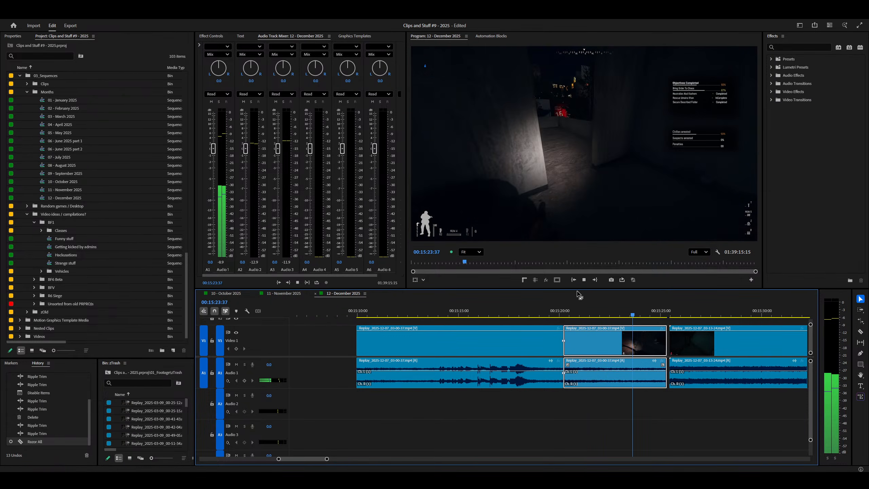
key("Delete")
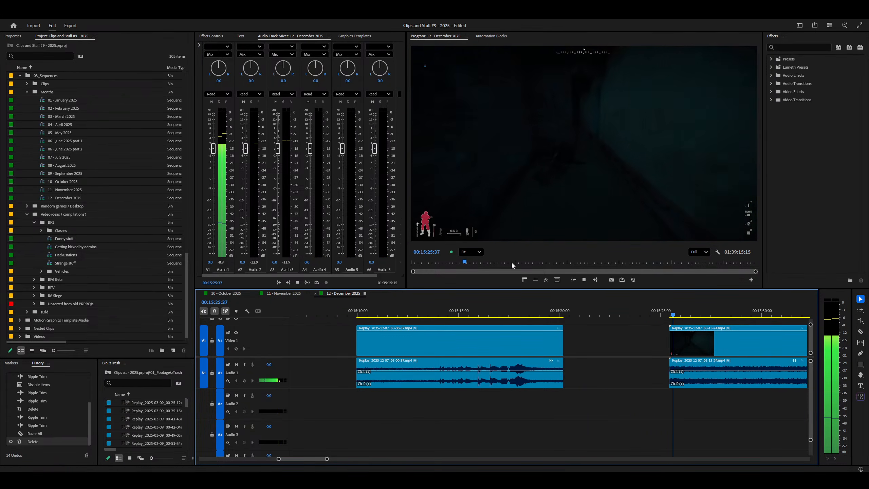
Step: Examine the doorway encounter in the Replay_2025-12-07_03-00-37 clip in an enlarged program view, from about 00:15:15
left_click(468, 313)
key("equal")
key("space")
key("space")
key("grave")
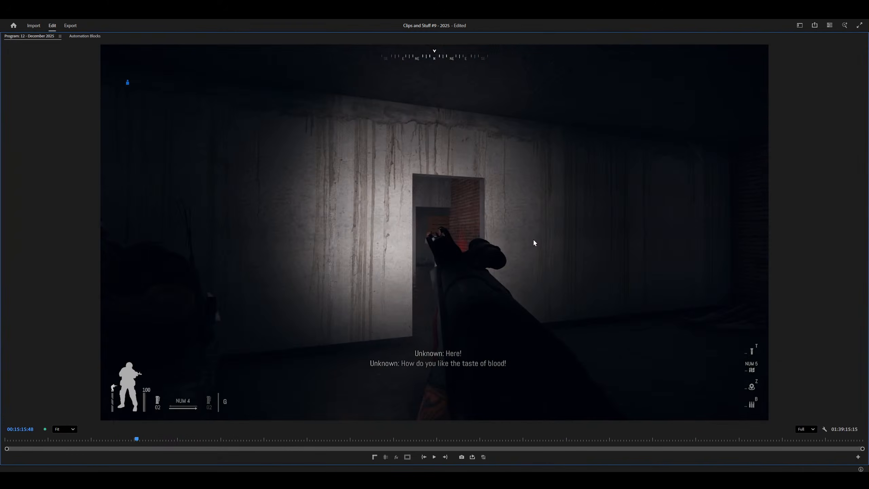
scroll(533, 238, "up", 3)
key("space")
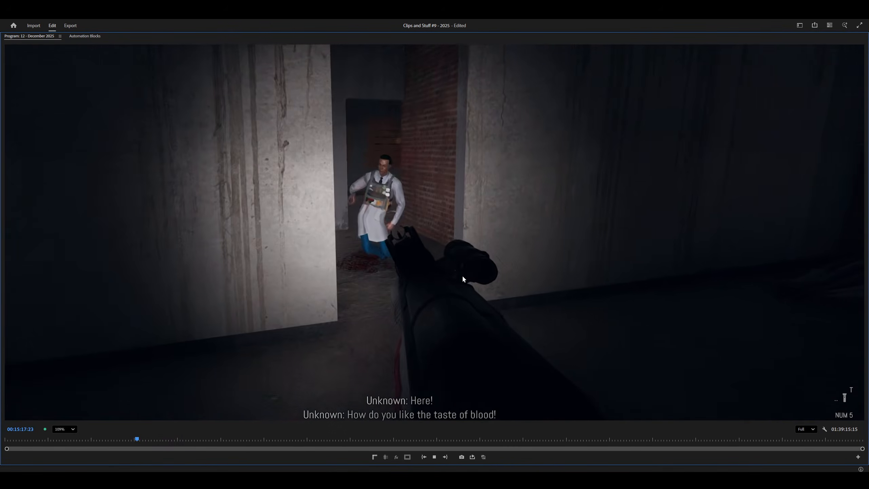
key("space")
key("grave")
Step: Copy the shortened Replay_2025-12-07_03-00-37 clip from the timeline into the zTrash bin
key("minus")
key("minus")
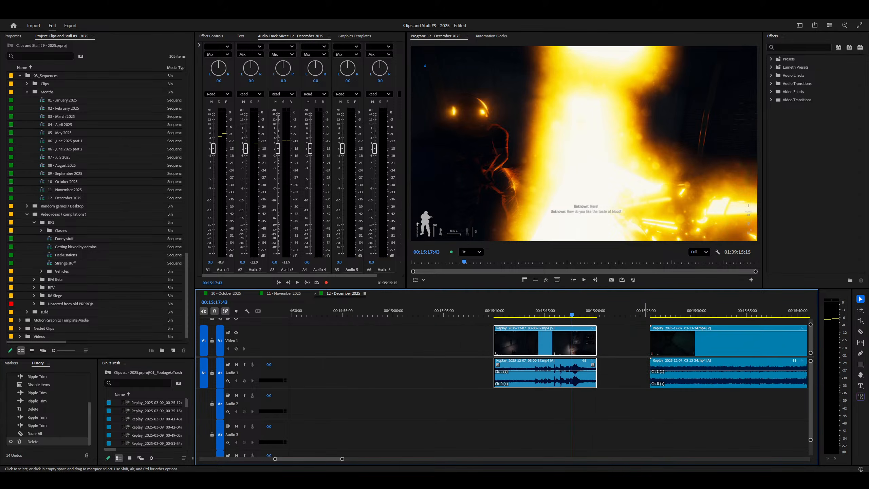
left_click_drag(535, 339, 164, 424)
Step: Play the Replay_2025-12-07_03-13-24 clip from its start to 00:15:35:14 and raise its Lumetri exposure to 3.7
left_click(681, 311)
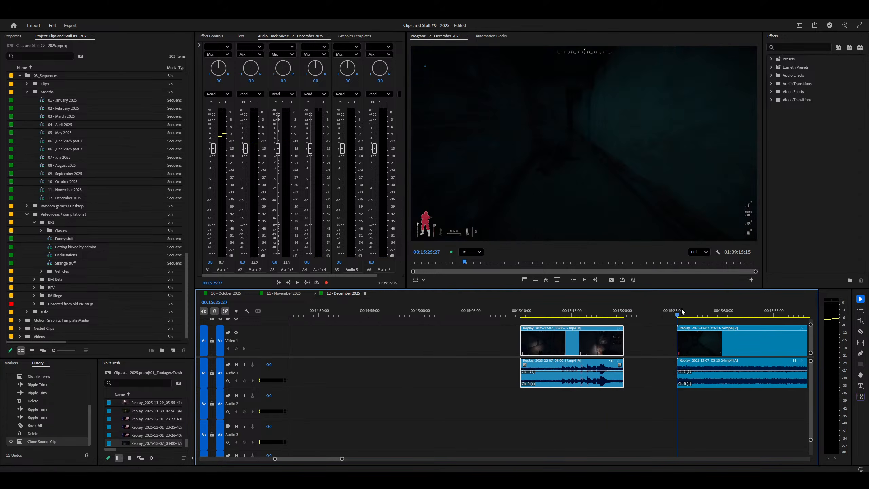
left_click(695, 350)
scroll(695, 349, "down", 3)
key("space")
key("minus")
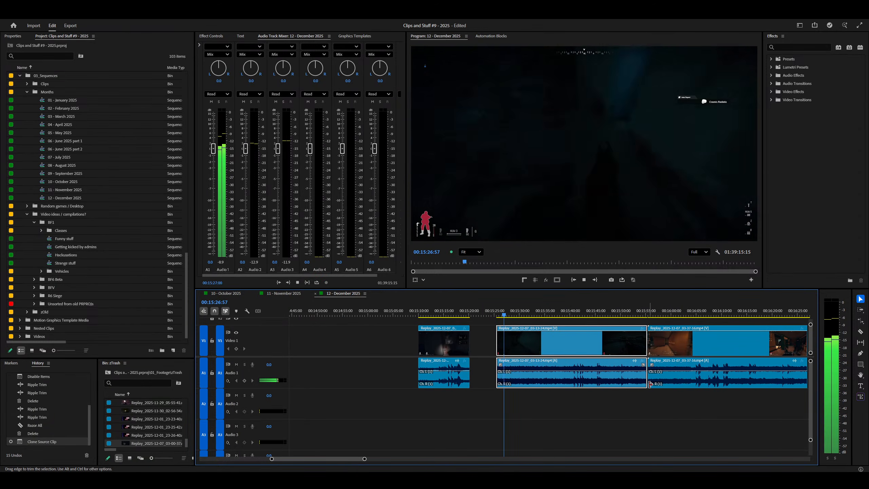
scroll(650, 384, "up", 3)
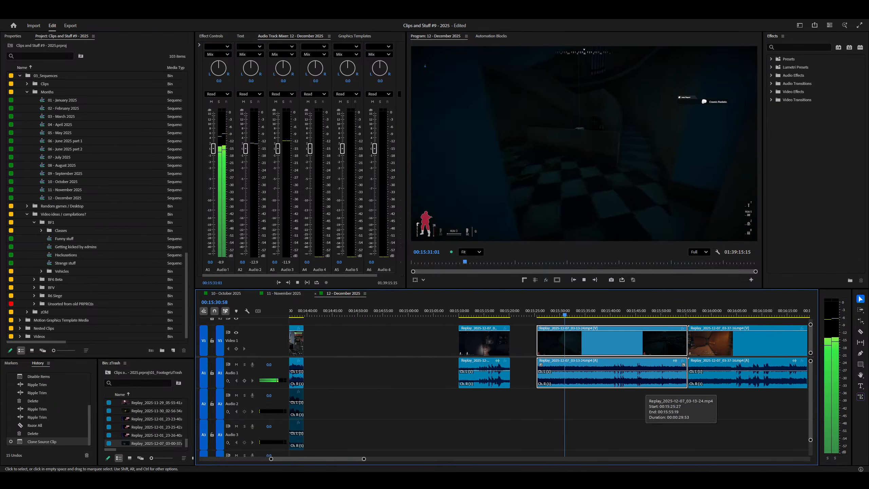
key("minus")
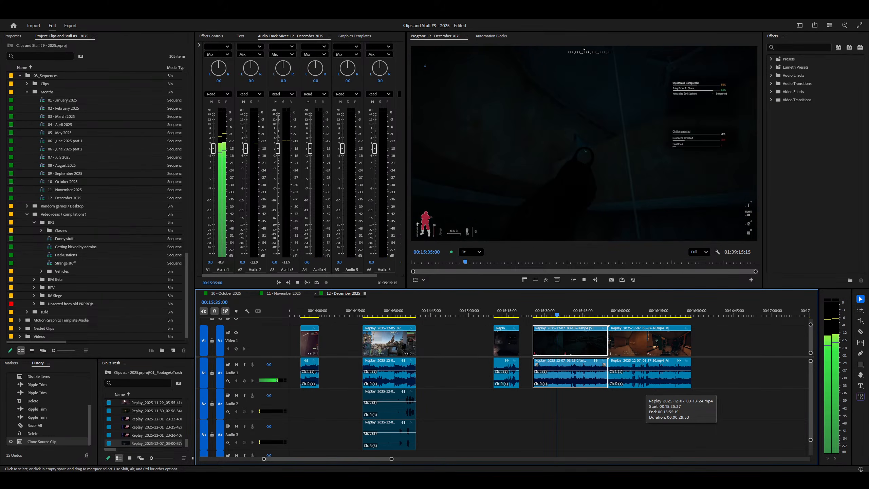
key("space")
middle_click(569, 345)
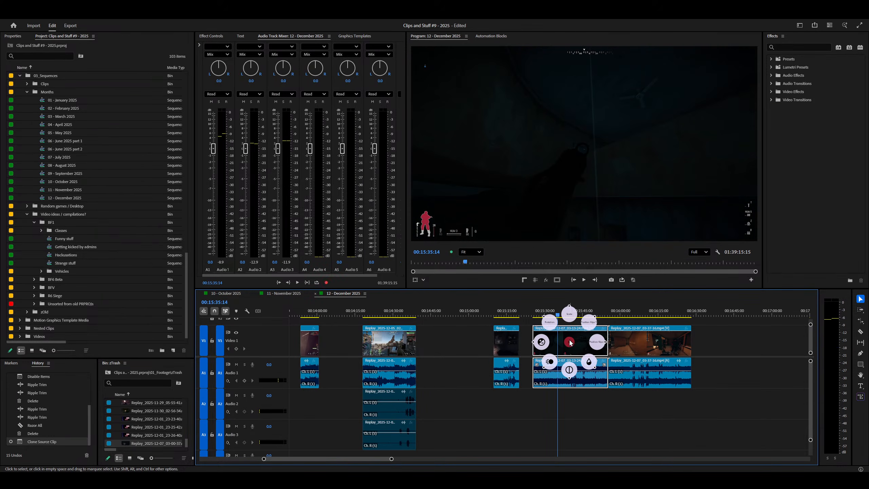
left_click(544, 342)
scroll(544, 342, "up", 11)
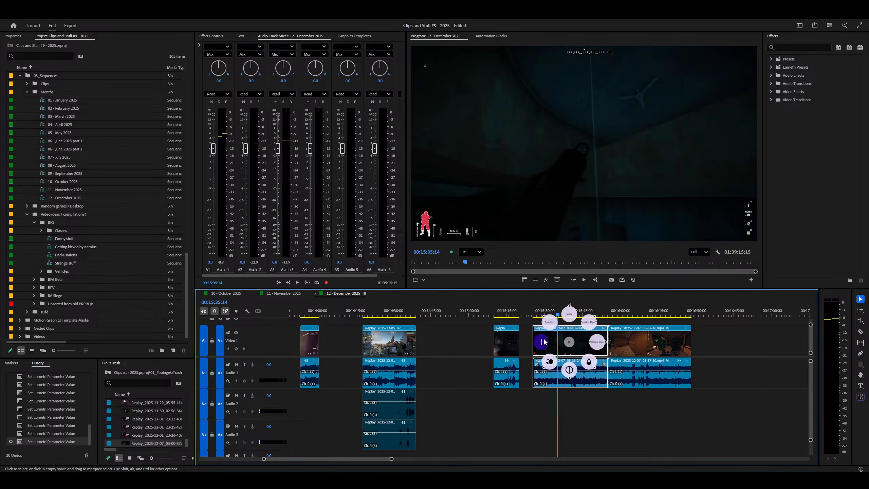
Step: Play through the Replay_2025-12-07_03-13-24 clip and ripple-trim its start up to 00:15:40:11
key("space")
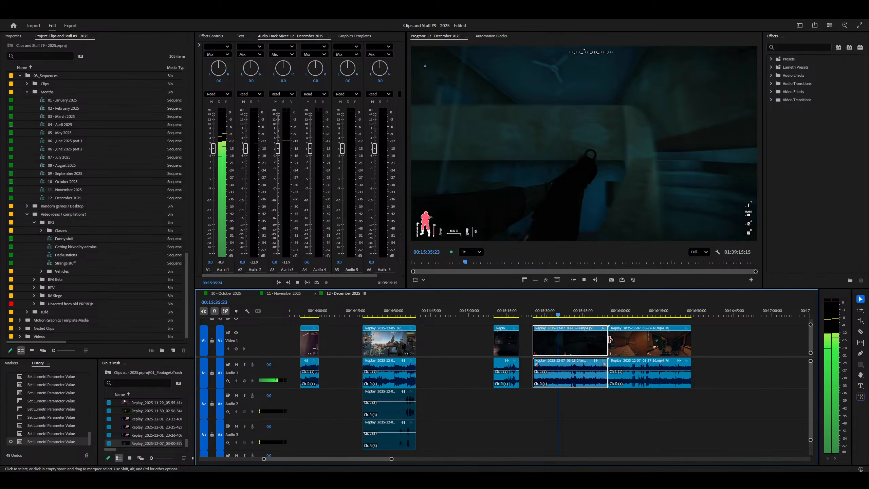
key("equal")
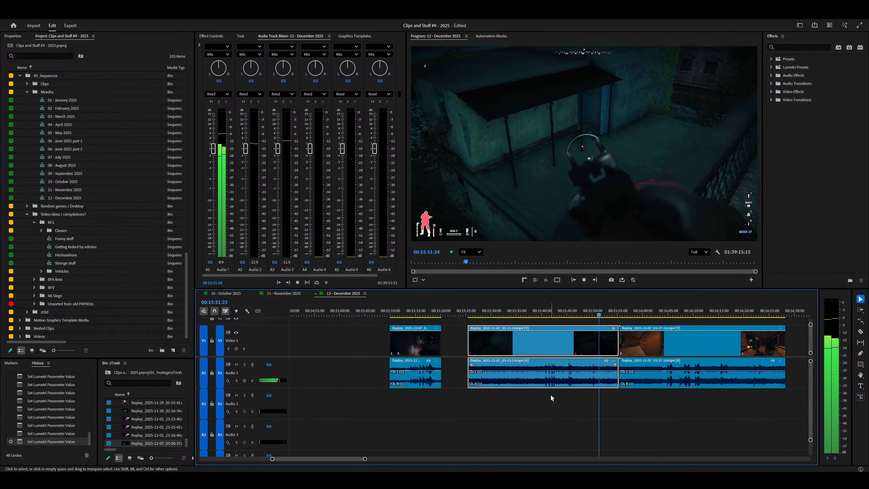
key("=")
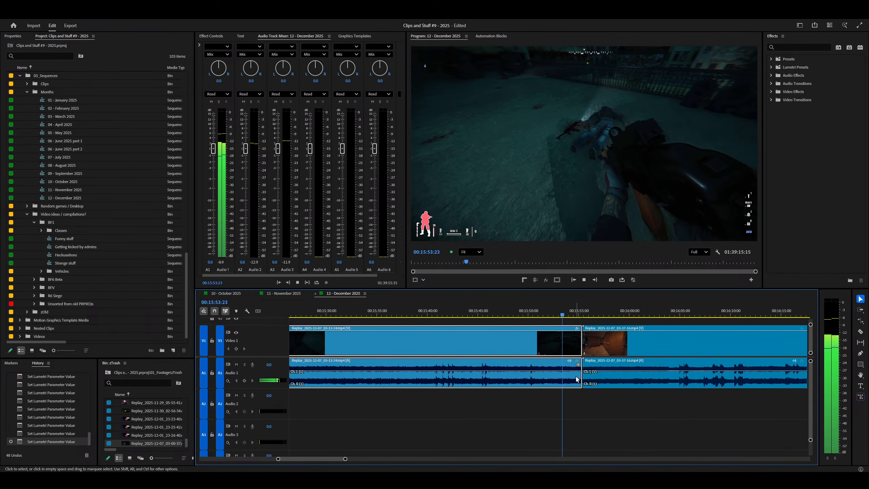
key("space")
key("q")
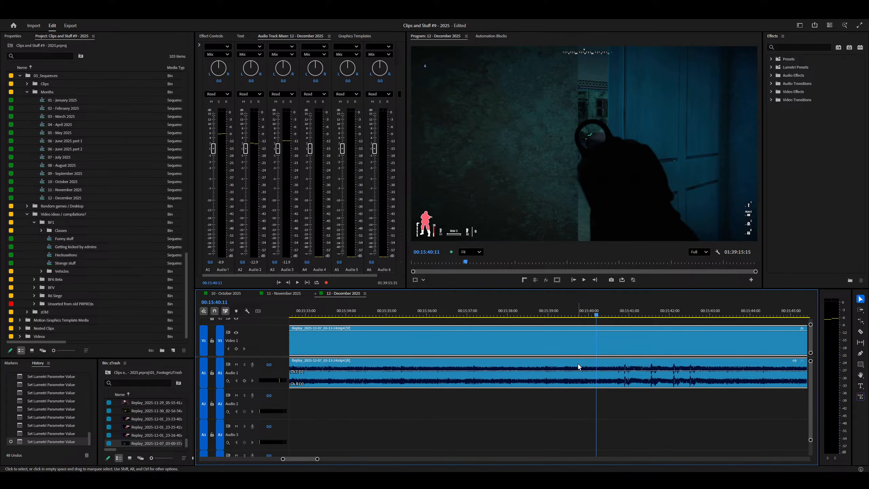
Step: Increase the exposure and contrast further in the Lumetri Basic Correction settings of the Replay_2025-12-07_03-13-24 clip
key("=")
key("=")
left_click(211, 36)
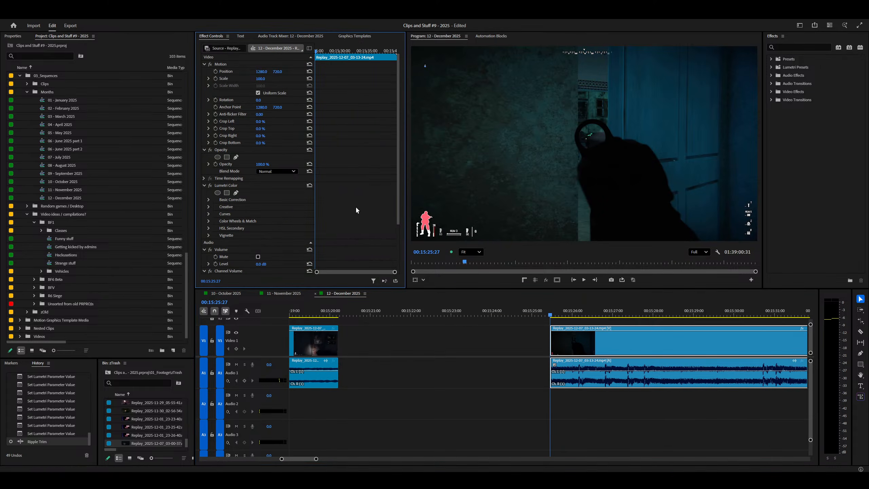
scroll(352, 185, "down", 3)
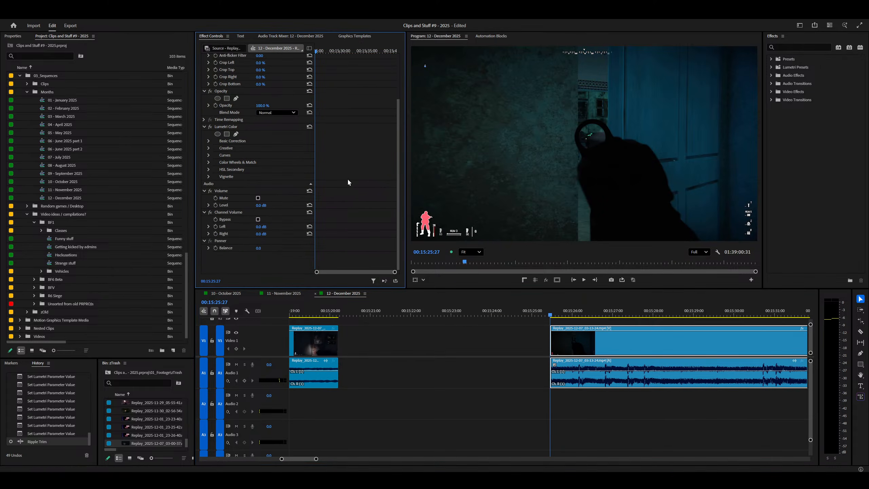
left_click(208, 148)
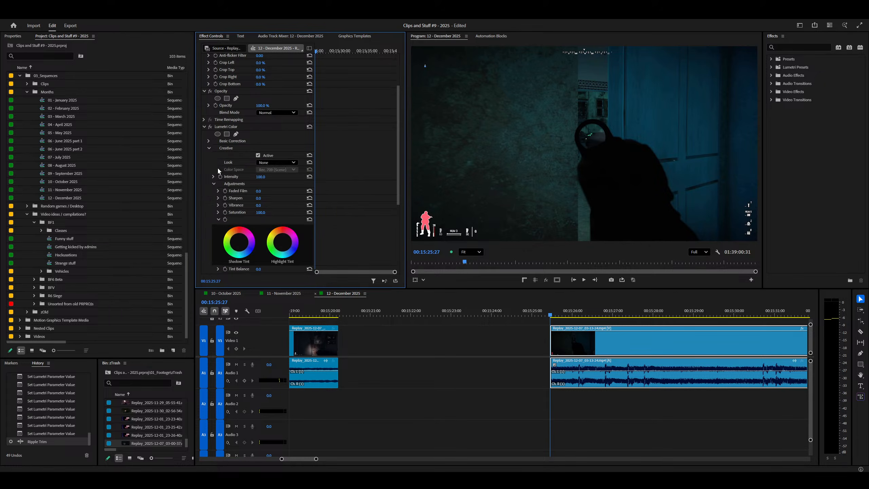
left_click(209, 141)
left_click(637, 316)
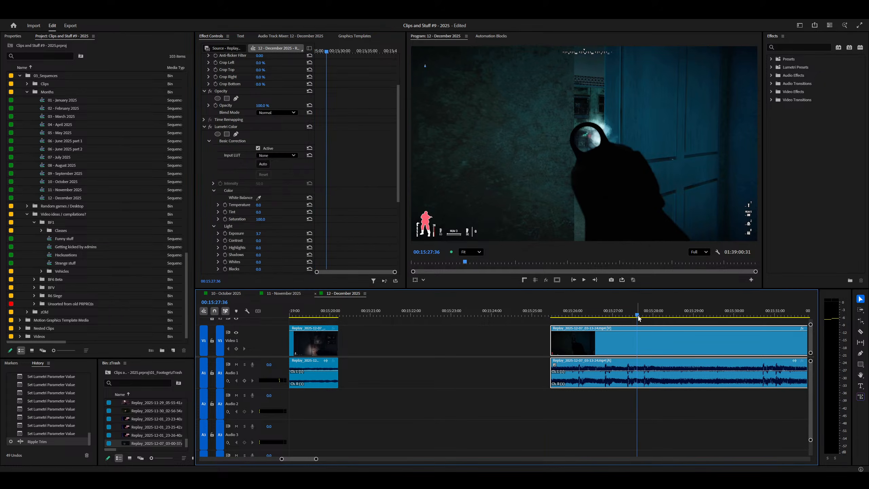
left_click_drag(266, 241, 289, 244)
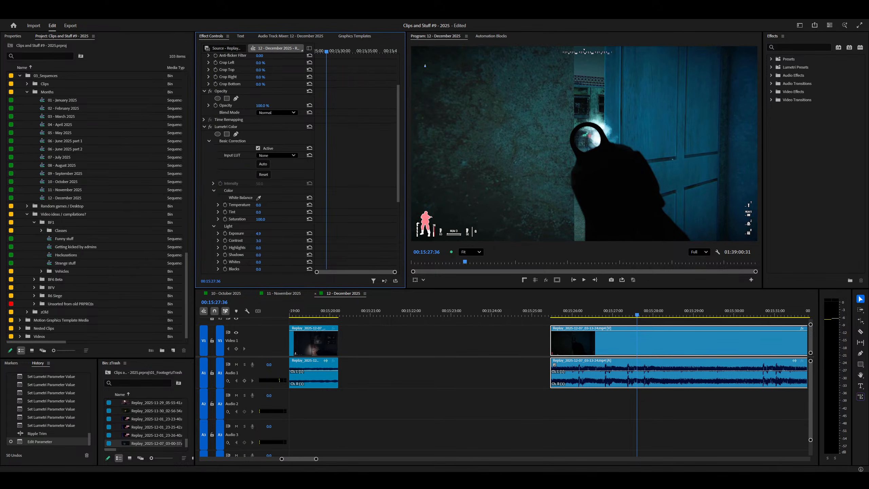
Step: Play the trimmed opening of the Replay_2025-12-07_03-13-24 clip and ripple-extend its start by 37 frames
left_click(550, 309)
scroll(548, 366, "down", 2)
key("space")
scroll(547, 369, "down", 2)
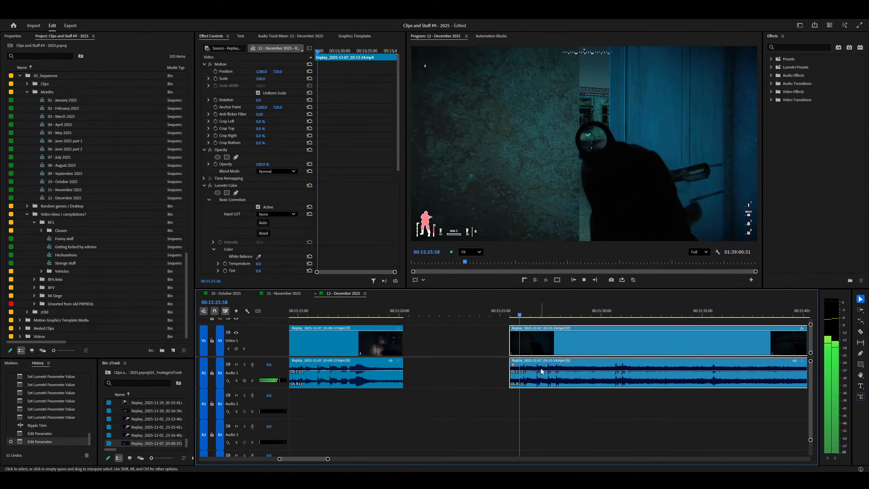
scroll(542, 370, "up", 2)
scroll(541, 370, "up", 2)
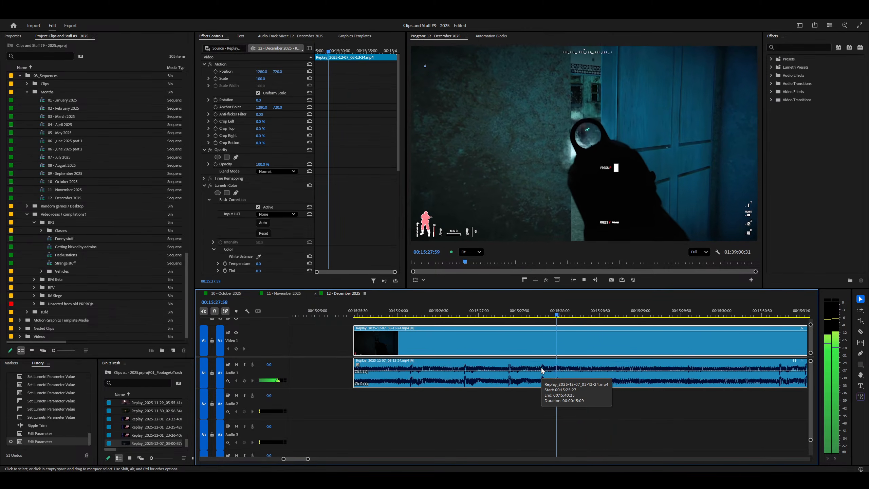
key("space")
left_click_drag(358, 336, 308, 336)
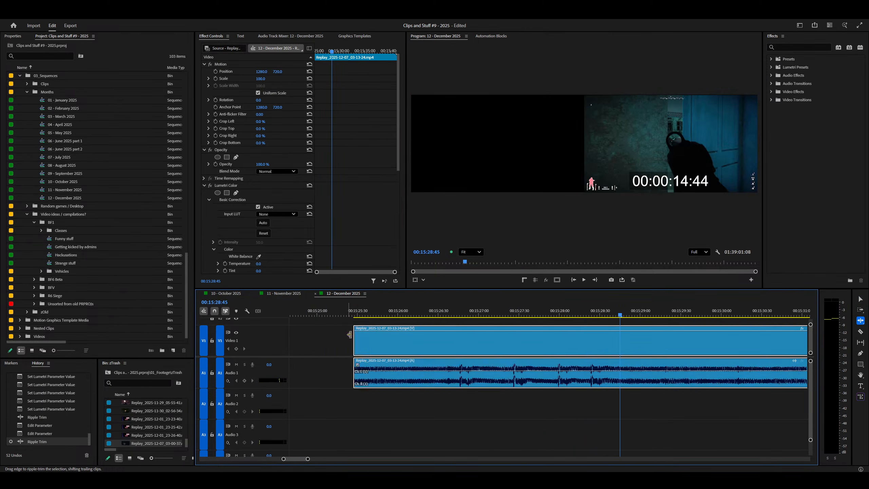
Step: Split the Replay_2025-12-07_03-13-24 clip at about 00:15:37 during playback and delete the part after the cut
key("minus")
left_click(453, 314)
key("space")
key("minus")
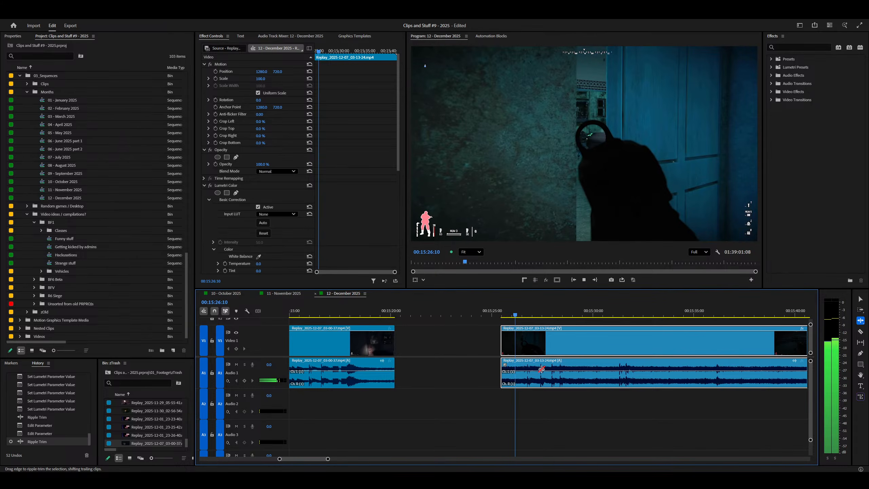
key("v")
key("minus")
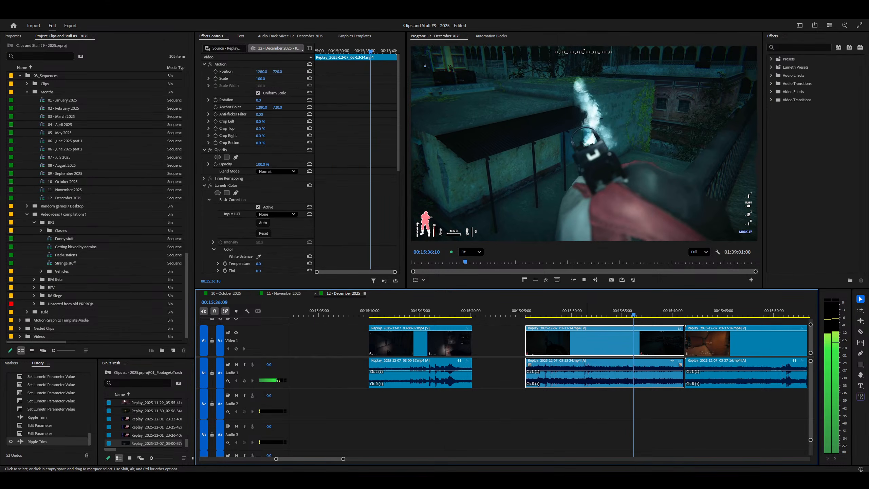
key("ctrl+shift+k")
key("minus")
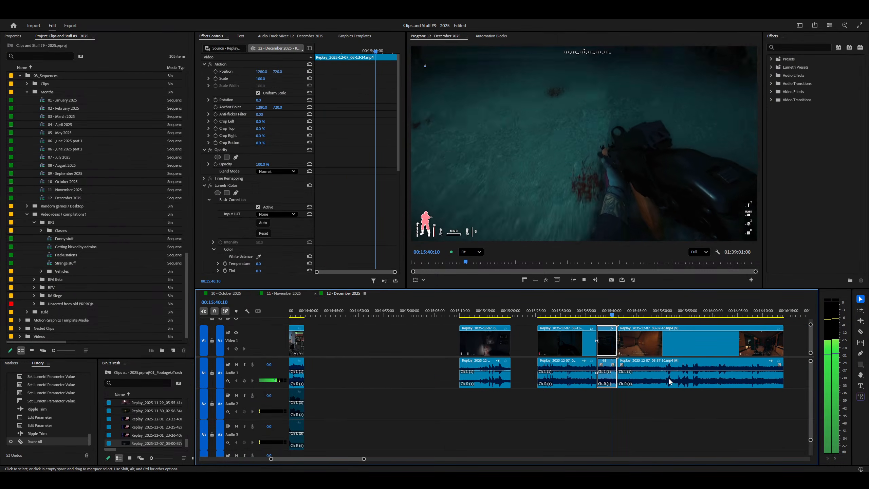
key("Delete")
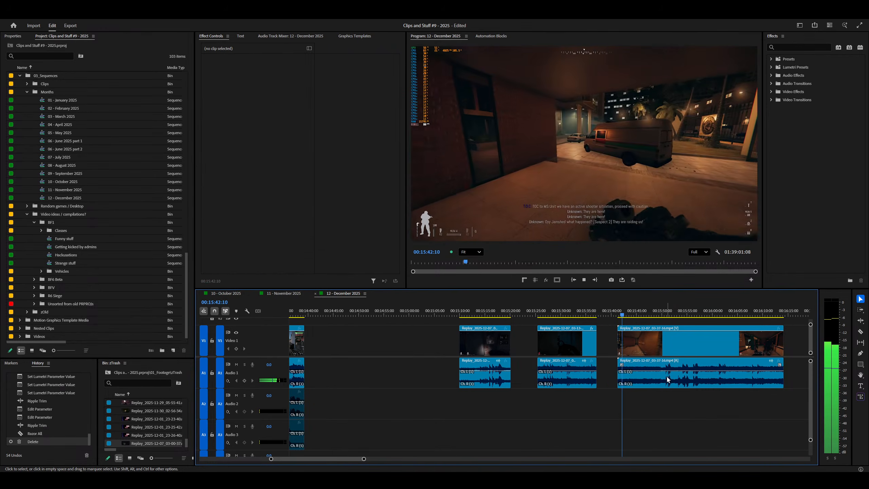
Step: Play the Replay_2025-12-07_03-37-16 clip and ripple-trim about 11 seconds off its start
key("minus")
key("equal")
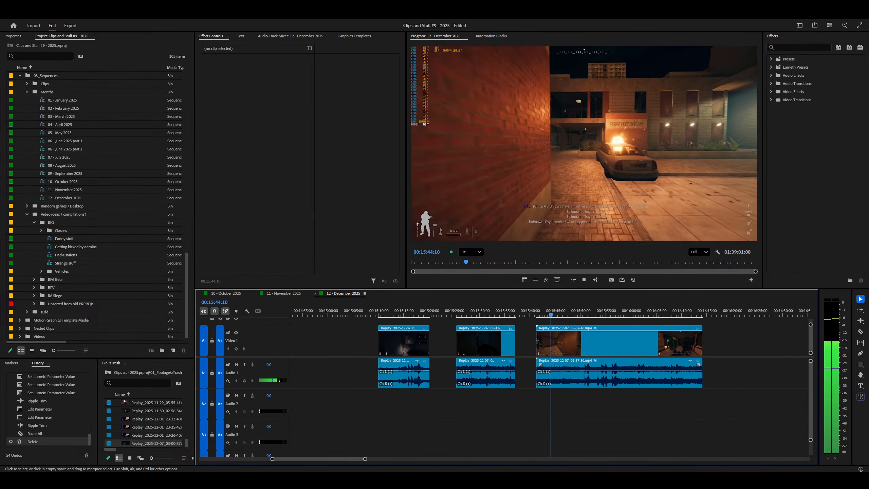
left_click(619, 369)
key("minus")
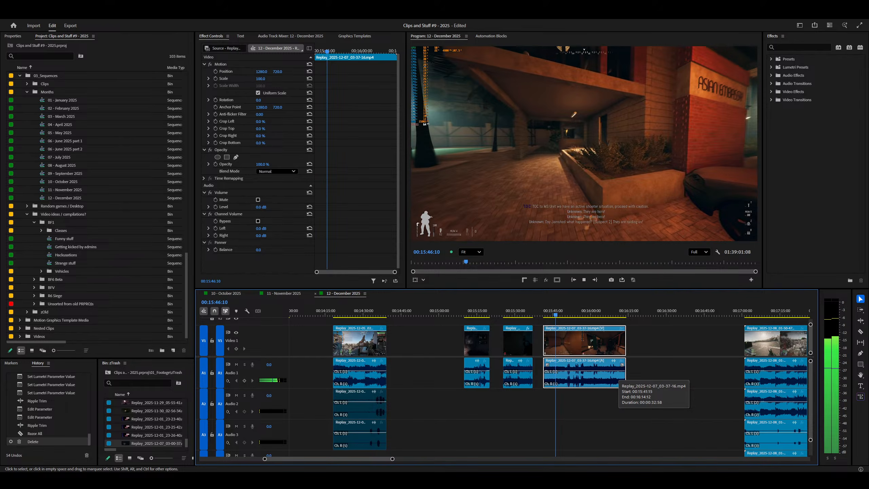
key("equal")
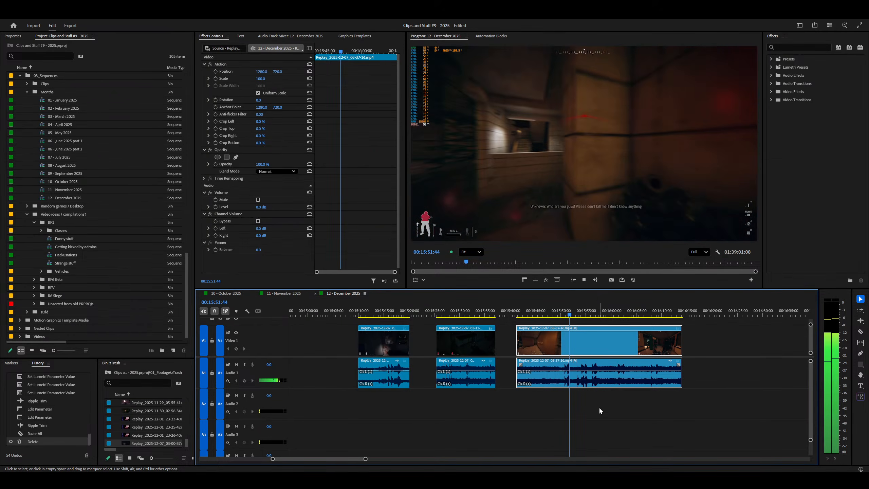
key("q")
key("equal")
key("space")
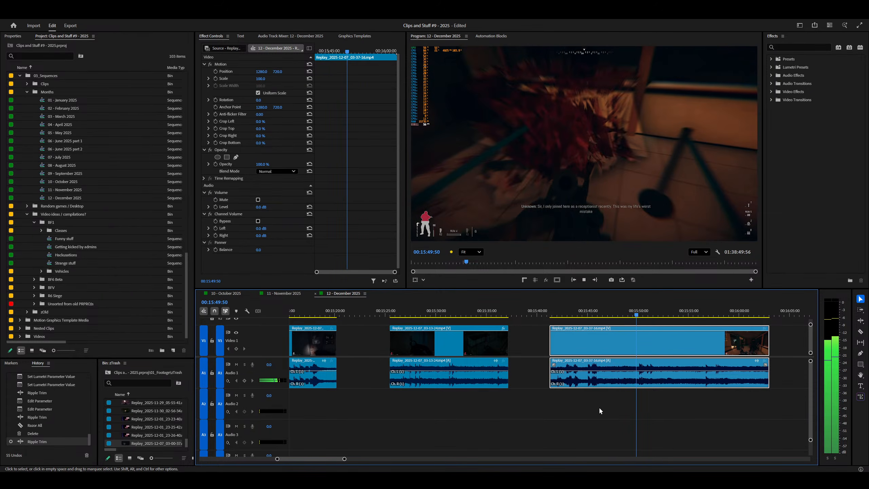
Step: Cut away everything after about 00:15:55 in the Replay_2025-12-07_03-37-16 clip and save the project
key("minus")
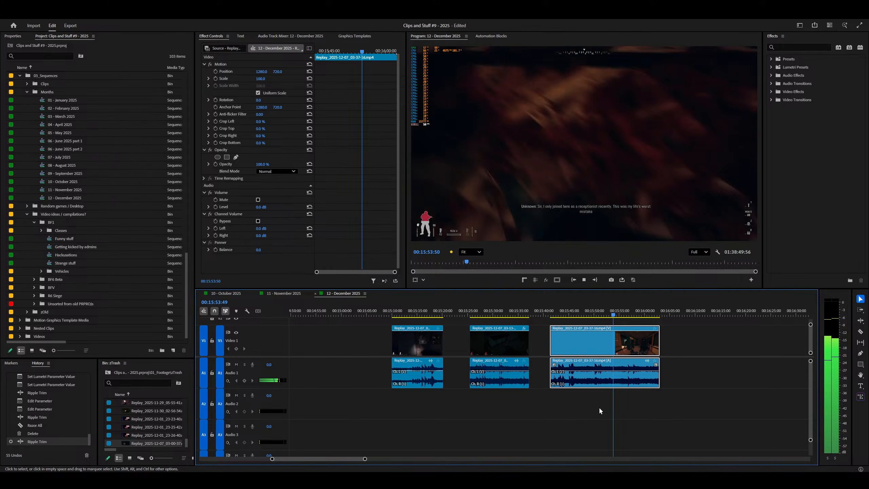
key("ctrl+shift+k")
key("minus")
key("minus")
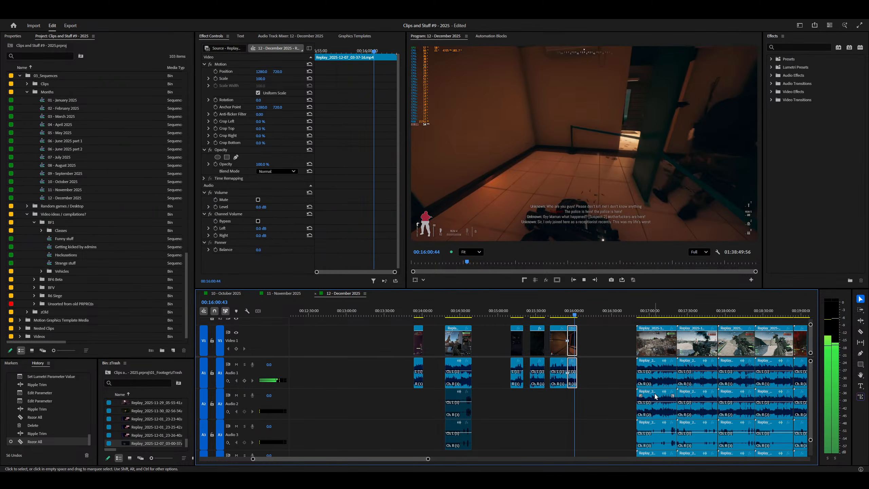
key("Delete")
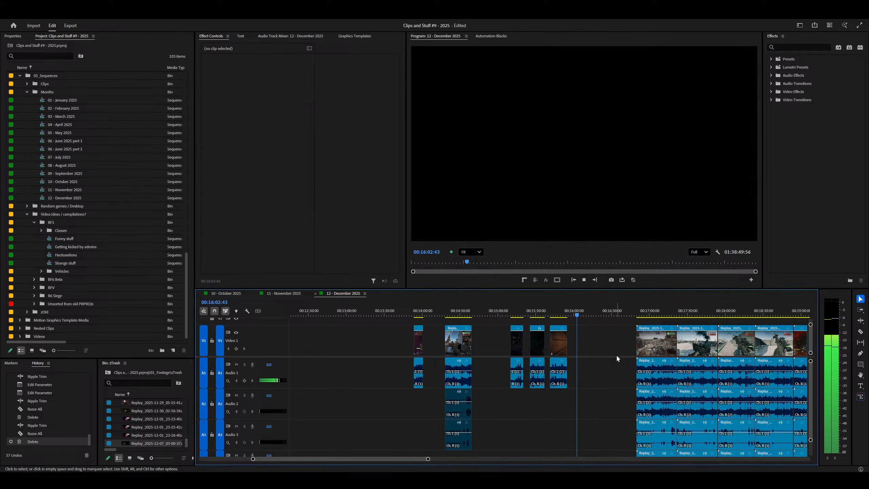
key("Down")
key("ctrl+s")
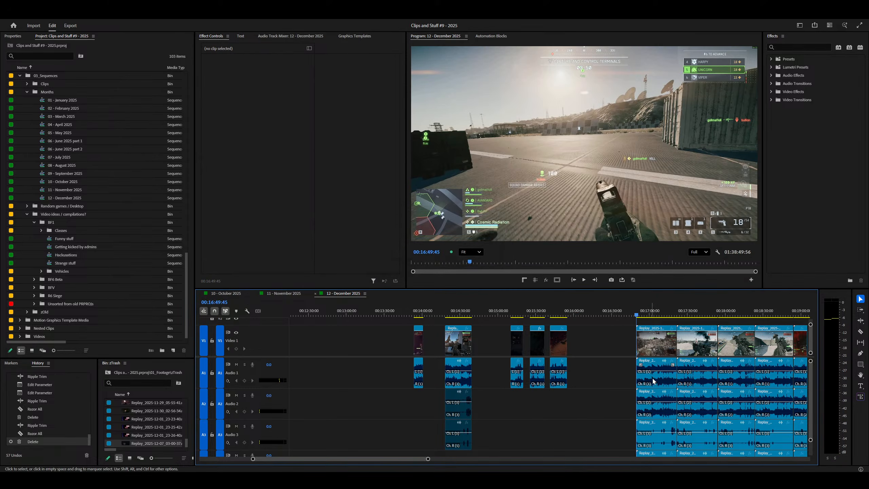
Step: Examine the waveforms on the four audio tracks of the 2025-12-08 replay clips in an enlarged timeline, from 00:16:49:45
left_click(600, 373)
key("minus")
key("grave")
scroll(698, 375, "down", 3)
key("equal")
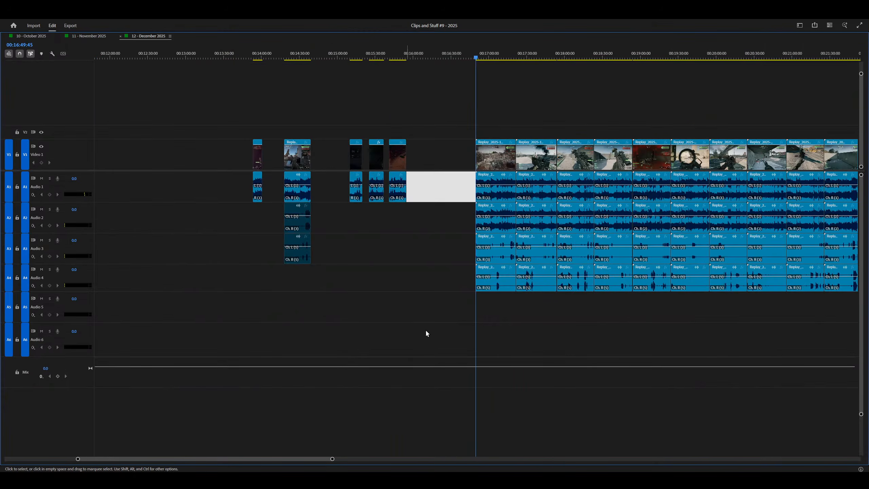
left_click(607, 342)
key("equal")
key("equal")
scroll(663, 336, "down", 2)
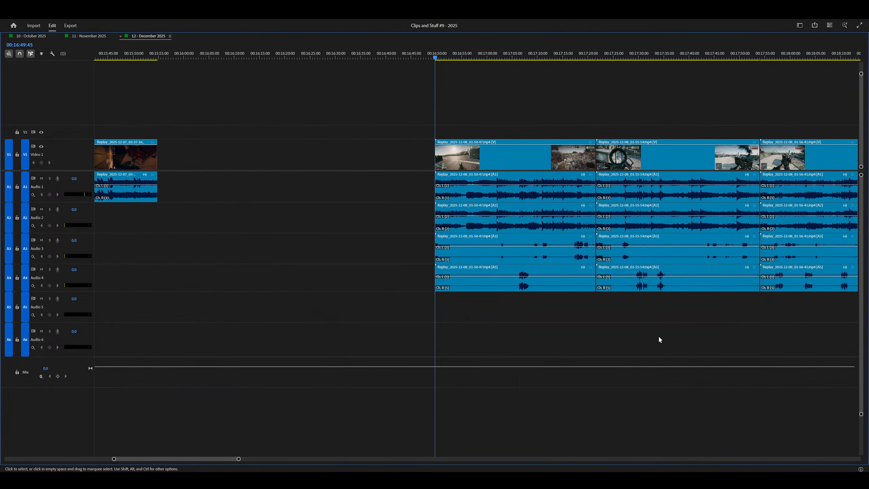
key("grave")
key("space")
key("grave")
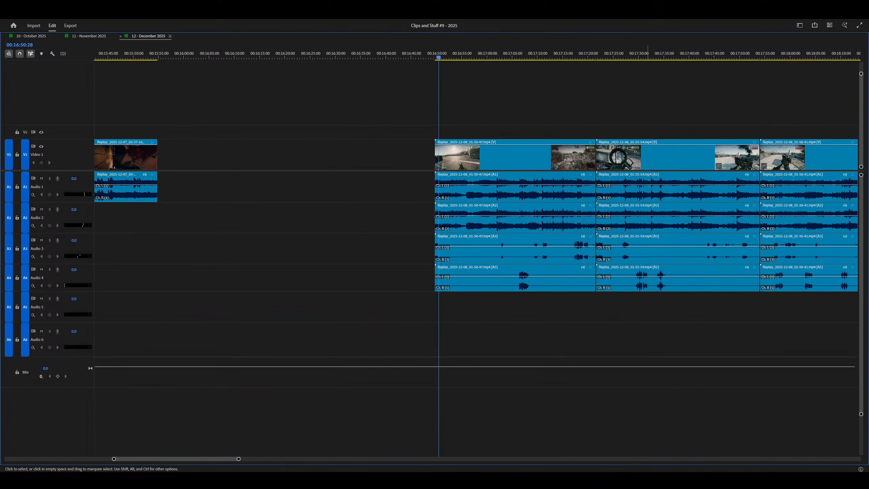
key("equal")
key("equal")
key("equal")
key("equal")
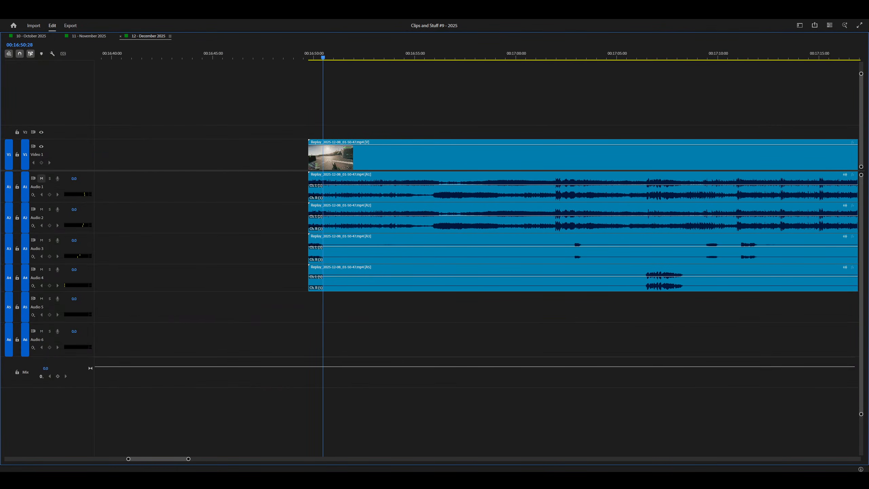
key("minus")
key("minus")
key("minus")
key("minus")
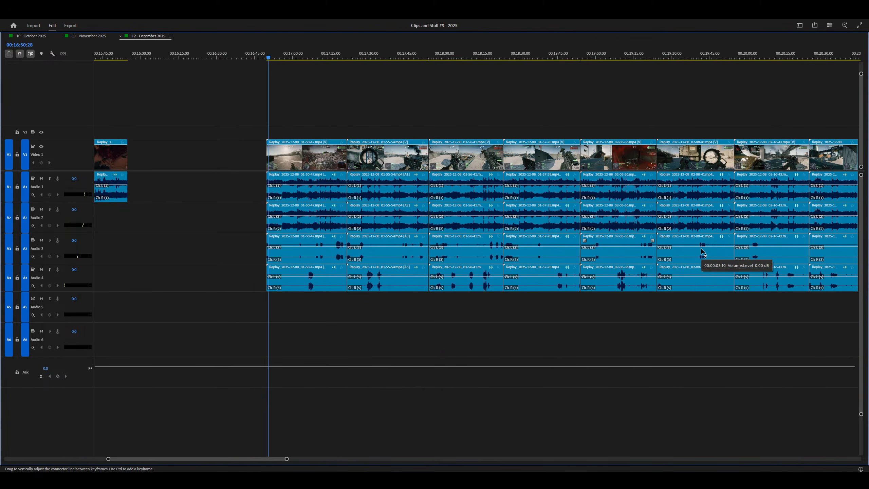
Step: Delete the Audio 1 clips of the 2025-12-08 replays and move their remaining audio up one track
key("minus")
key("minus")
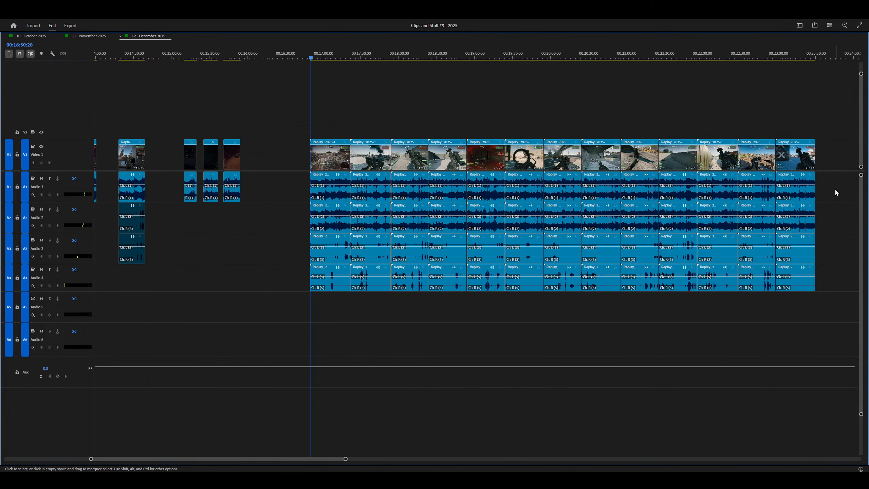
left_click_drag(835, 189, 803, 315)
key("Delete")
key("grave")
Step: Play the Replay_2025-12-08_01-50-47 clip and ripple-trim its start up to 00:17:00:05
key("space")
key("equal")
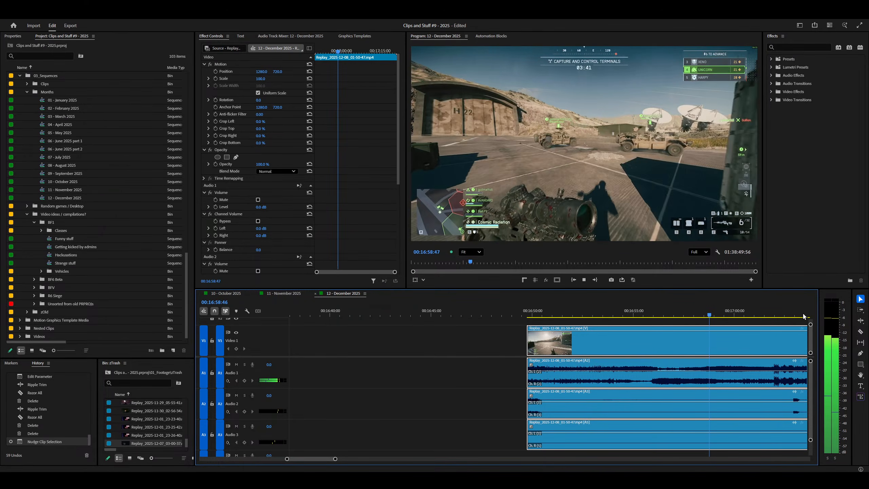
key("minus")
key("minus")
key("equal")
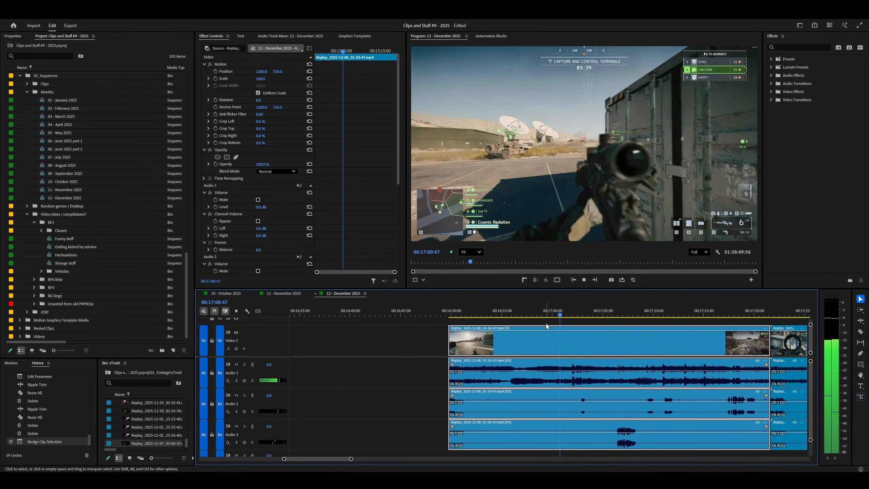
key("equal")
key("equal")
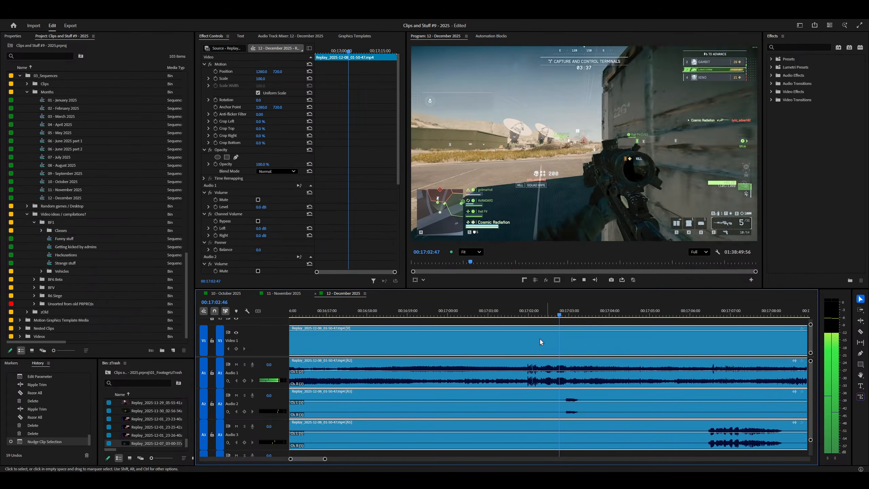
key("space")
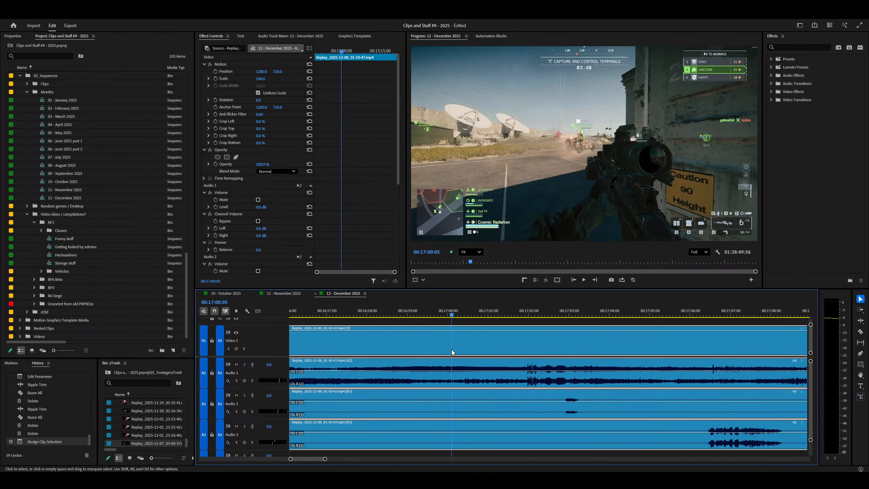
key("q")
Step: Play the rest of the Replay_2025-12-08_01-50-47 clip and ripple-trim its end back to 00:17:06:53
key("space")
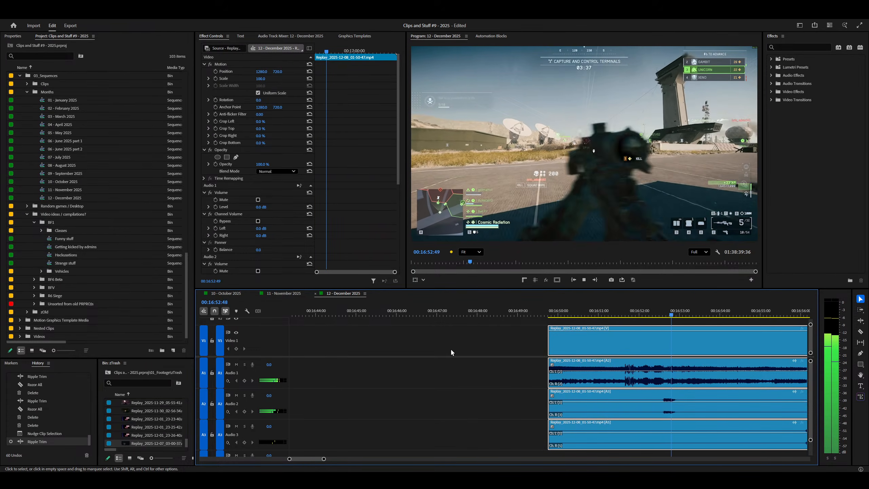
key("minus")
key("minus")
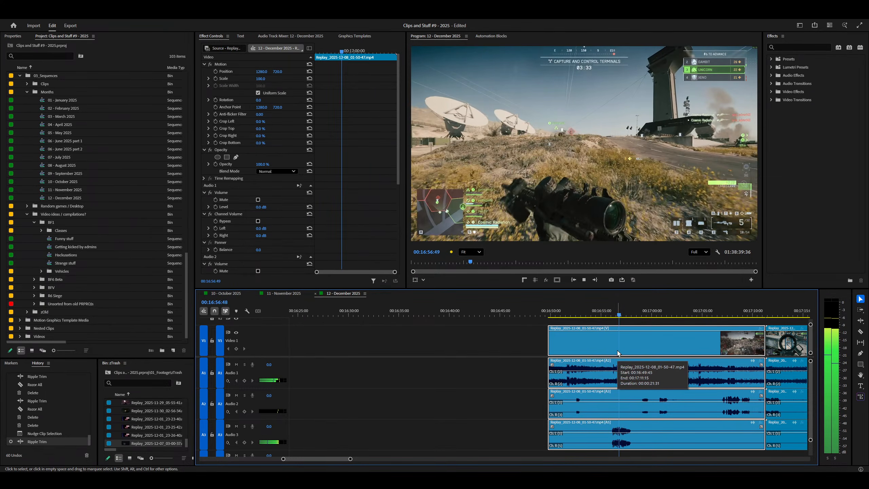
key("minus")
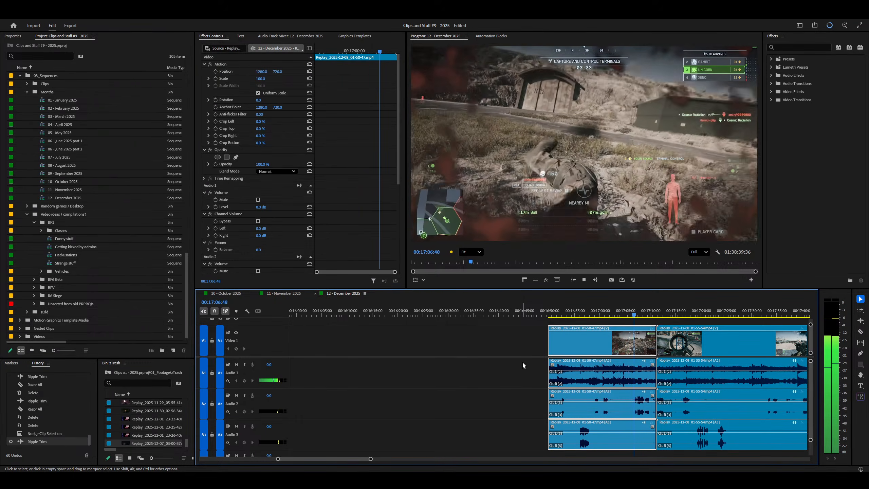
key("=")
key("=")
key("=")
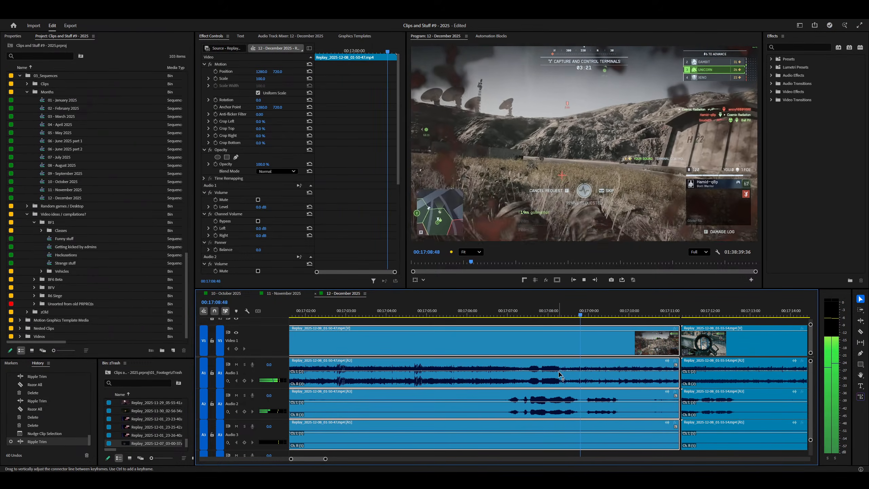
key("space")
right_click(503, 390)
key("w")
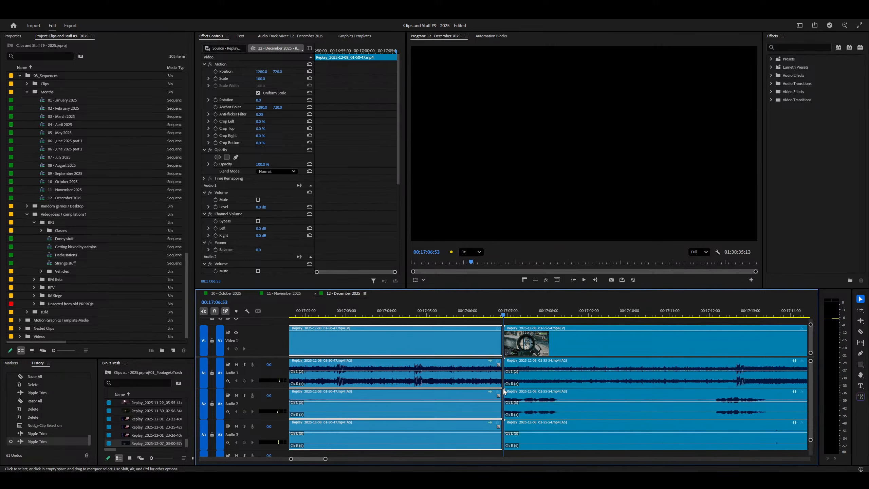
Step: Split the Replay_2025-12-08_01-50-47 clip on all tracks at 00:16:54:30 and ripple-trim about 7 seconds off the second part's start
key("minus")
right_click(425, 378)
key("space")
key("minus")
key("equal")
key("space")
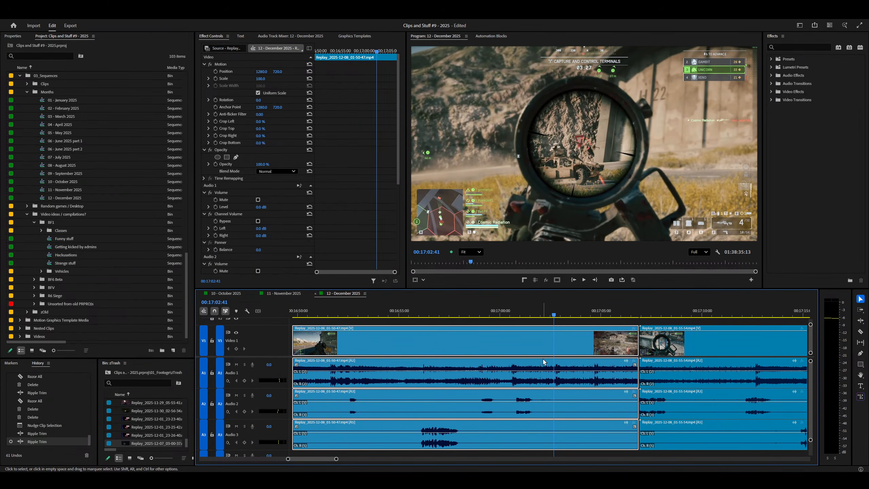
key("minus")
right_click(461, 369)
key("equal")
key("space")
key("ctrl+shift+k")
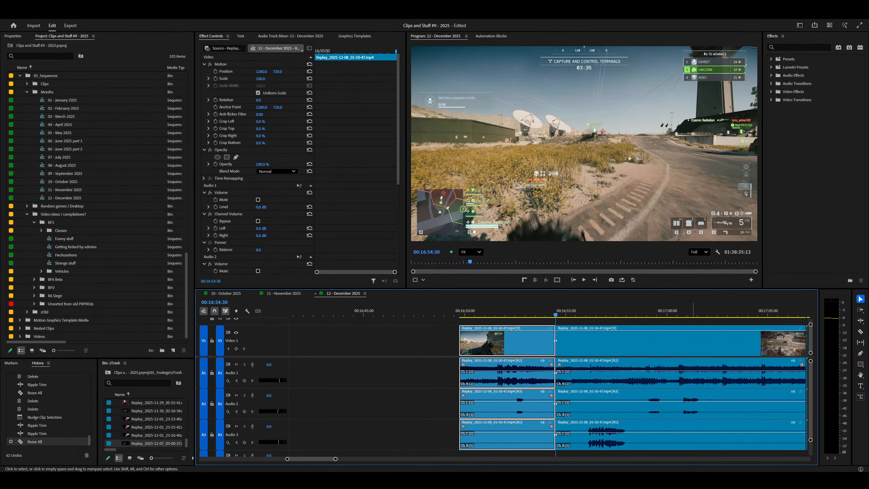
key("q")
Step: Play across the new cut and ripple-trim the second part's start up to 00:16:54:38
key("space")
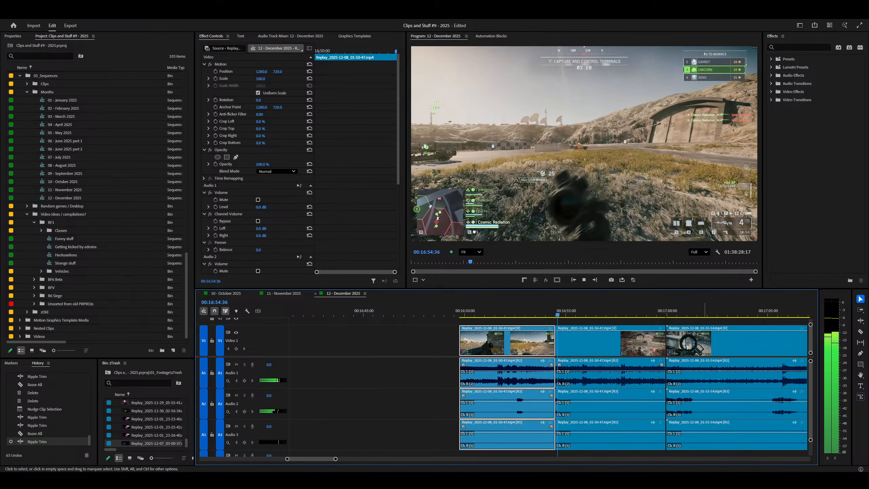
key("equal")
key("space")
key("equal")
right_click(506, 364)
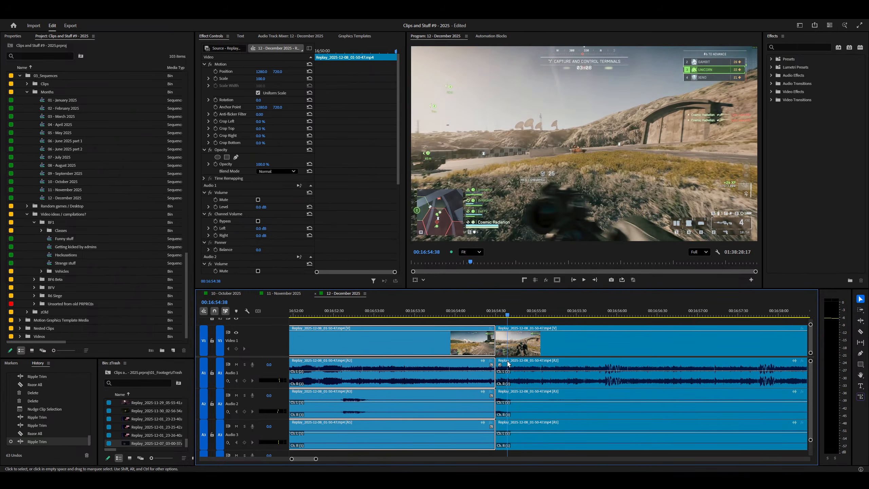
key("q")
Step: Try applying the default transitions at the cut between the two parts of the Replay_2025-12-08_01-50-47 clip
right_click(459, 371)
key("minus")
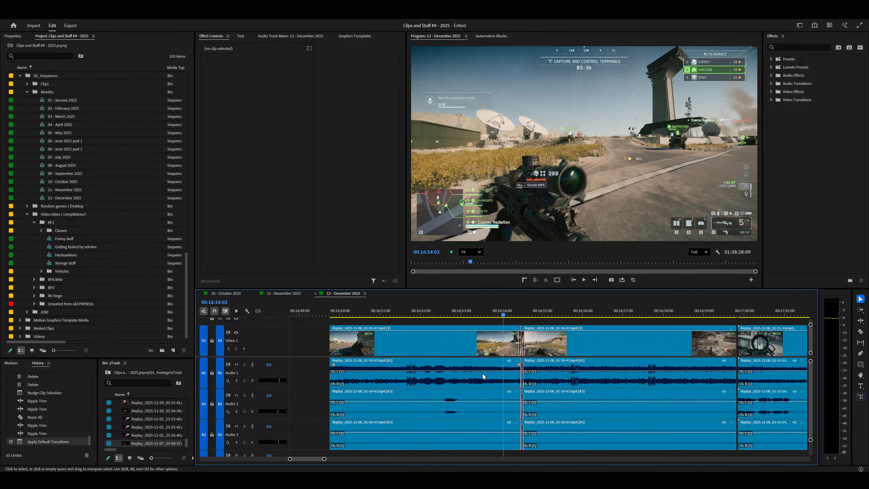
key("shift+d")
key("equal")
key("equal")
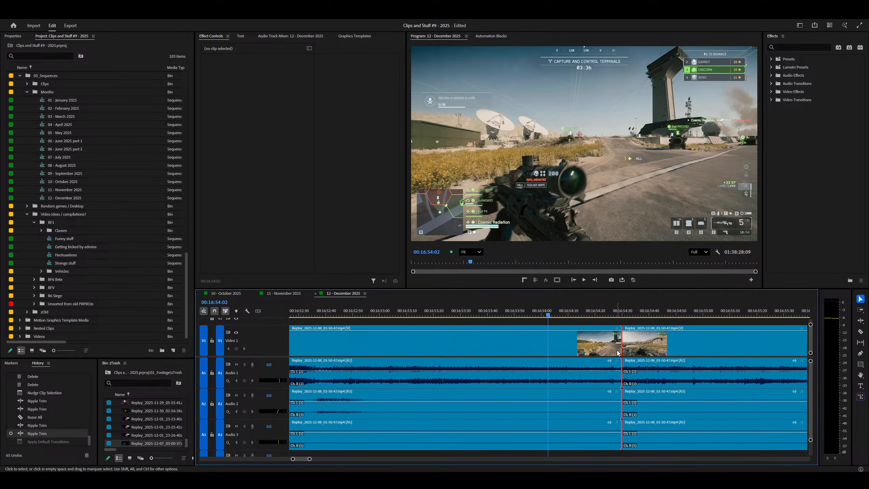
Step: Try splitting the first part at 00:16:54:02 and deleting the short section before the existing cut, then undo both edits
key("ctrl+shift+k")
key("ctrl+Up")
key("Delete")
key("ctrl+z")
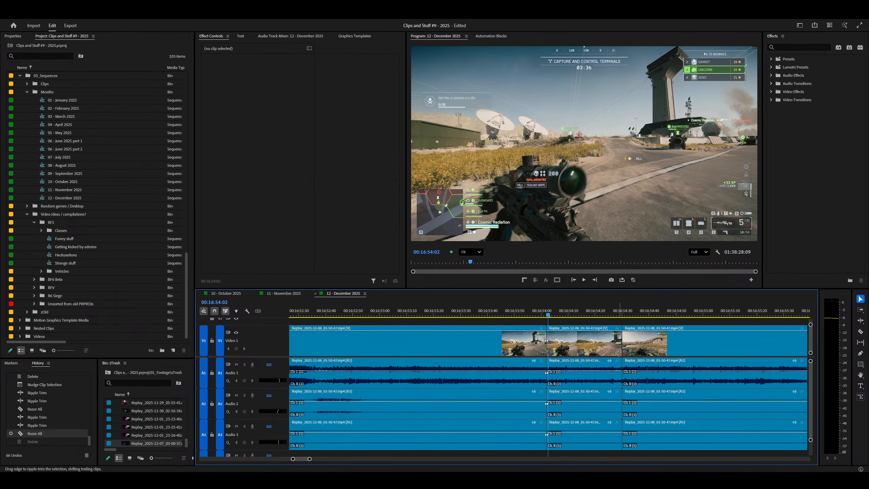
key("ctrl+z")
Step: Apply the default audio transition at the cut on all three audio tracks and play across it
left_click(620, 375)
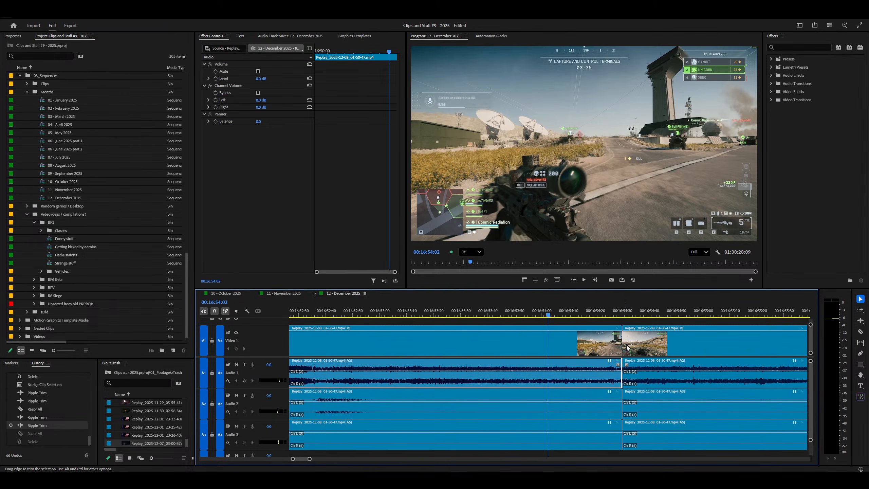
left_click(631, 314)
key("ctrl+shift+d")
left_click_drag(575, 315, 553, 317)
key("space")
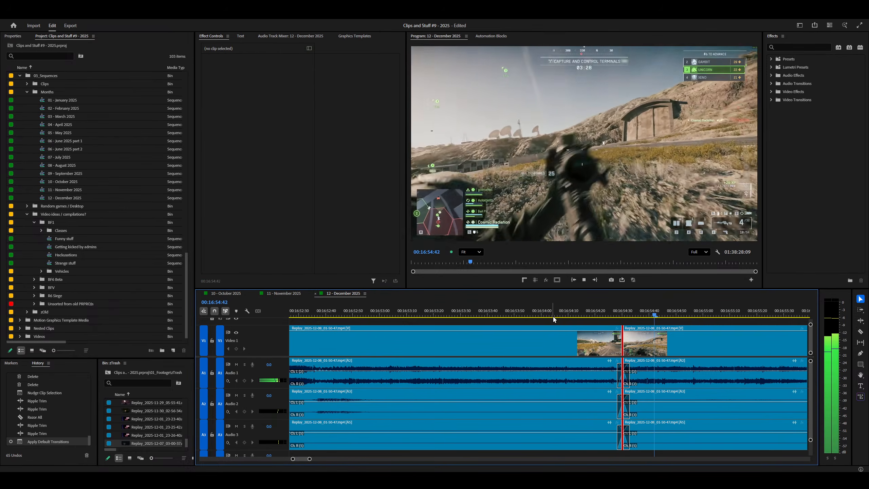
Step: Play the second part of the Replay_2025-12-08_01-50-47 clip and ripple-extend its end by about 2.5 seconds
scroll(551, 320, "down", 2)
left_click(578, 339)
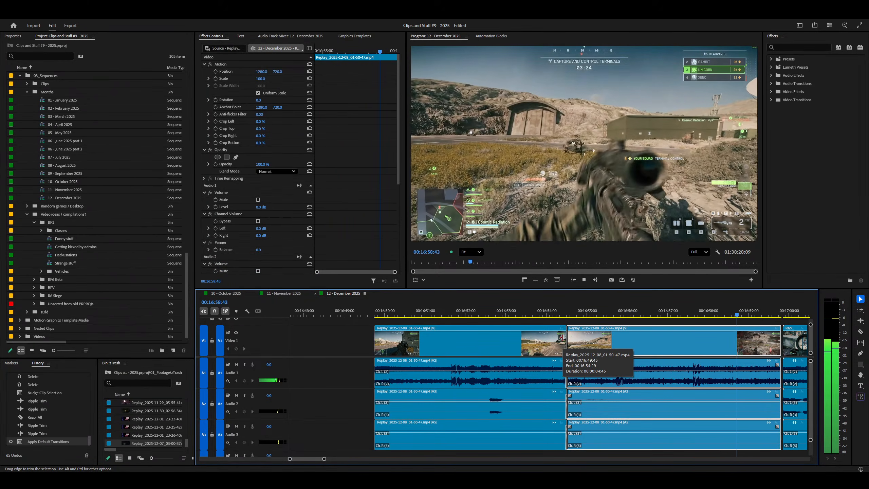
key("equal")
key("space")
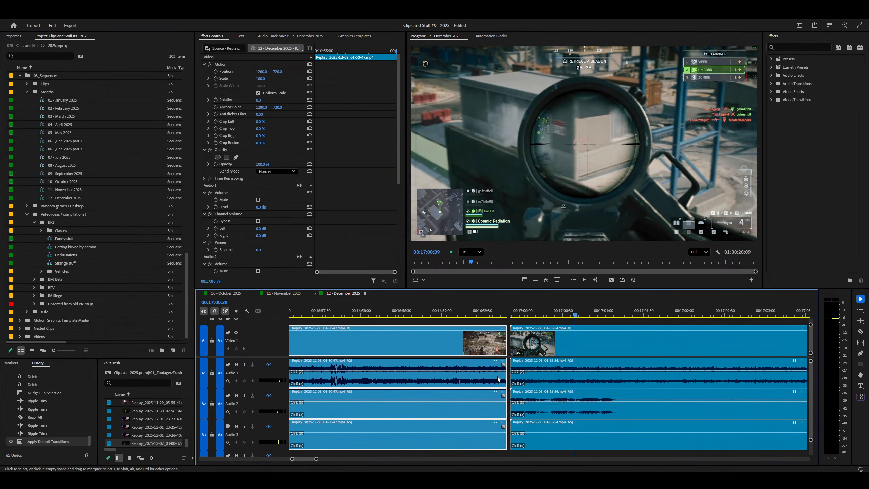
left_click_drag(504, 344, 697, 344)
scroll(547, 378, "down", 1)
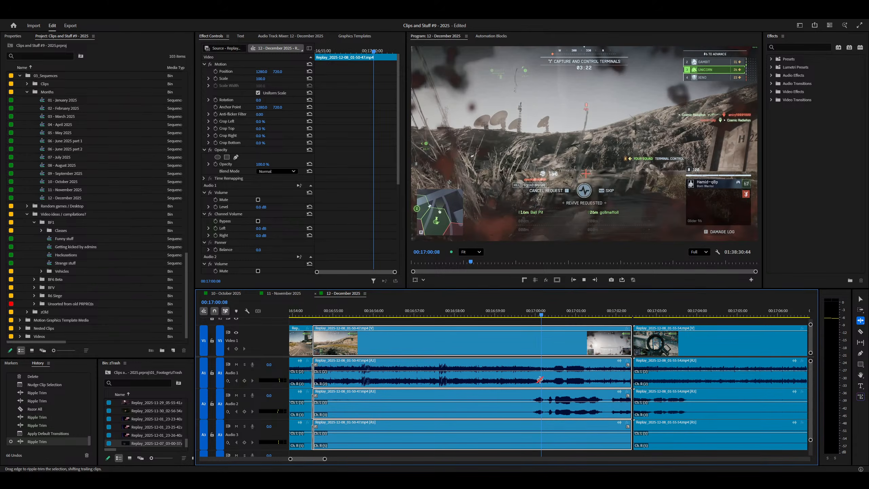
Step: Play the extended ending and ripple-trim the second part's end back to 00:17:01:43
key("v")
key("equal")
key("space")
key("w")
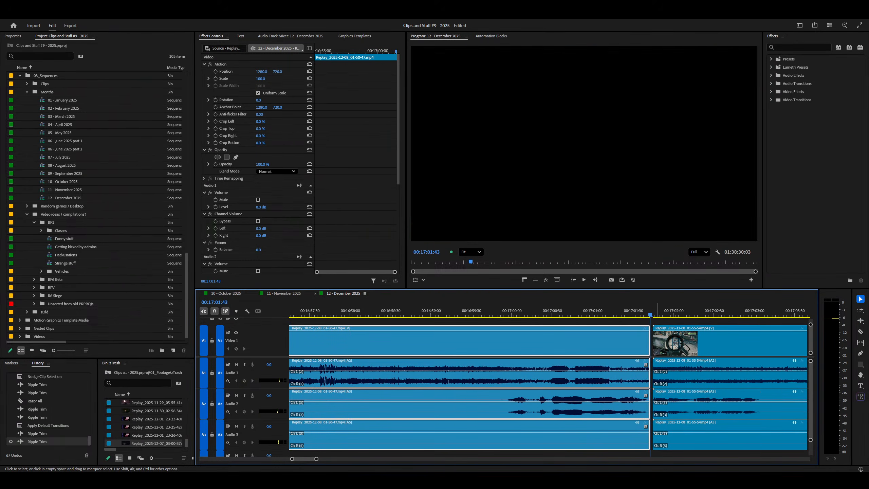
Step: Move both parts of the Replay_2025-12-08_01-50-47 clip about 7 seconds earlier, leaving a gap before the next replay
key("minus")
key("minus")
key("minus")
left_click(403, 333)
left_click_drag(452, 340, 451, 340)
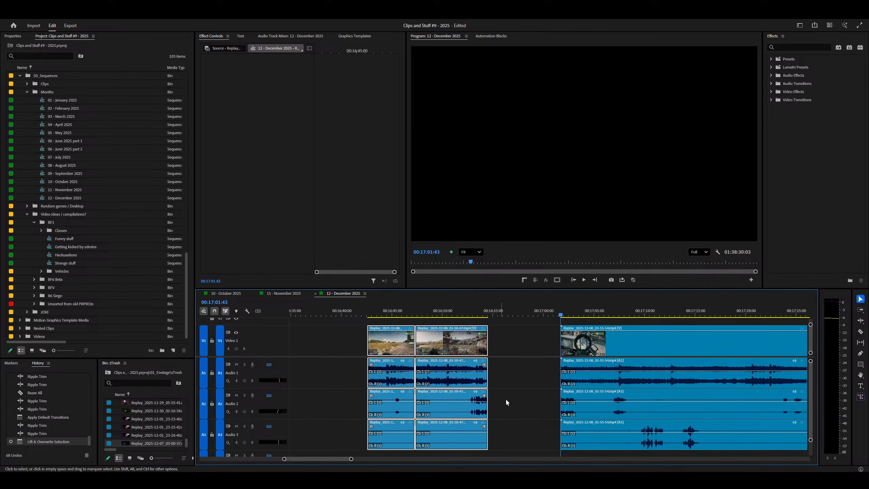
Step: Disable the Audio 2 and Audio 3 clips of both Replay_2025-12-08_01-50-47 parts
left_click_drag(507, 401, 384, 449)
key("shift+e")
left_click(523, 373)
Step: Play the Replay_2025-12-08_01-55-54 clip, checking its waveforms, and ripple-trim about 14.7 seconds off its start
left_click(567, 328)
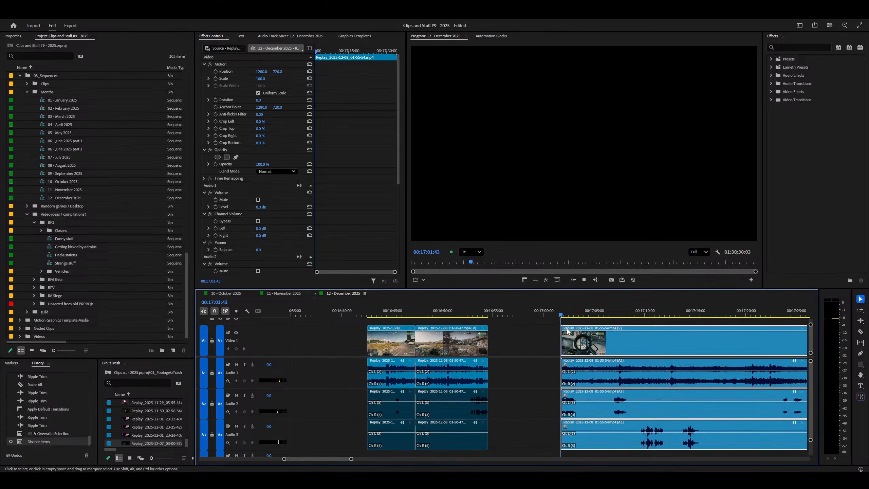
key("space")
key("equal")
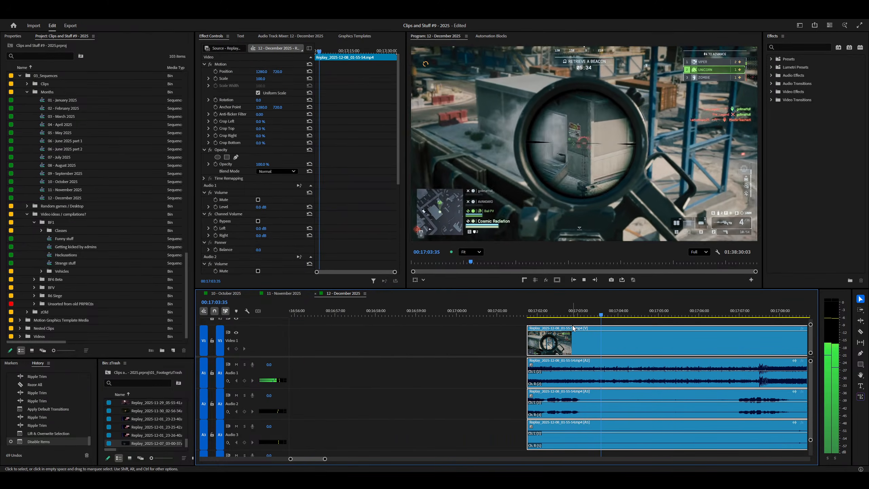
key("minus")
key("minus")
key("equal")
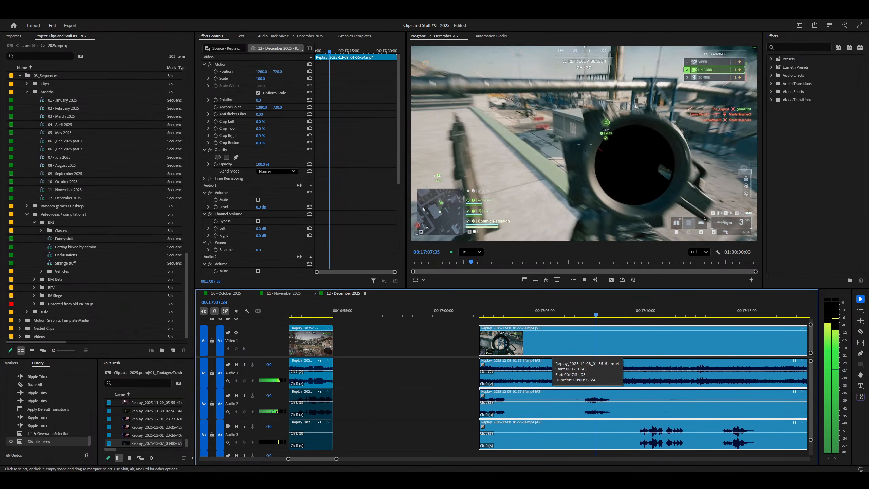
key("minus")
key("minus")
key("minus")
key("minus")
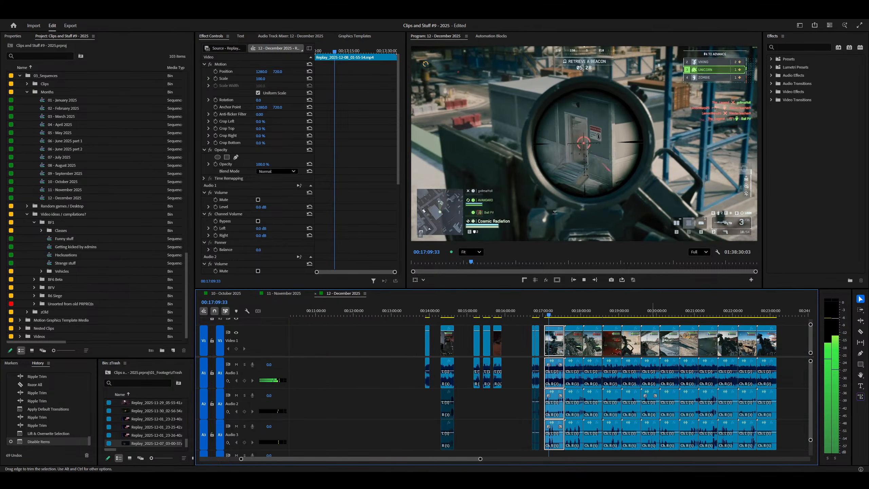
key("equal")
key("equal")
key("equal")
key("equal")
key("equal")
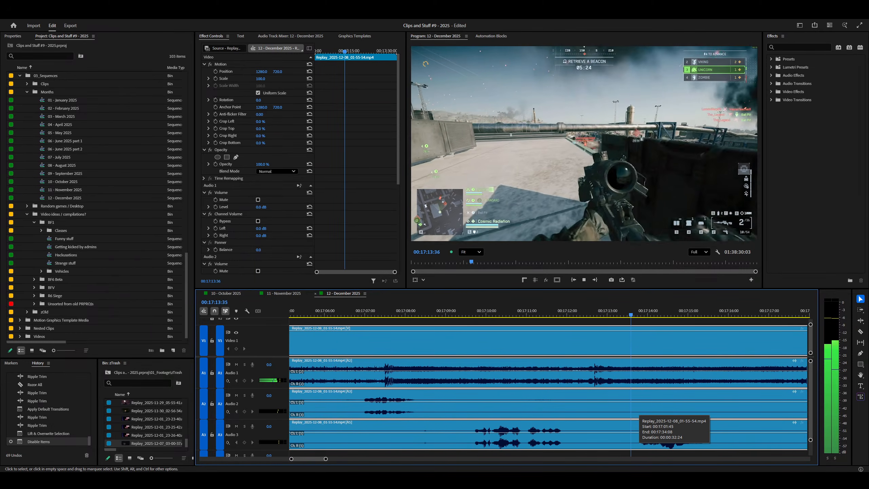
key("minus")
key("minus")
key("minus")
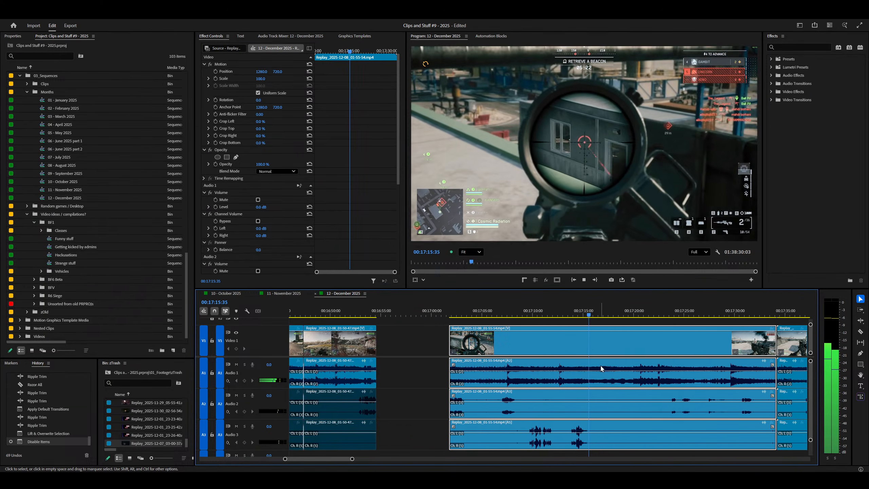
key("space")
key("q")
Step: Raise the Audio 2 volume of the Replay_2025-12-08_01-55-54 clip during playback and return the playhead to 00:17:11:41
key("space")
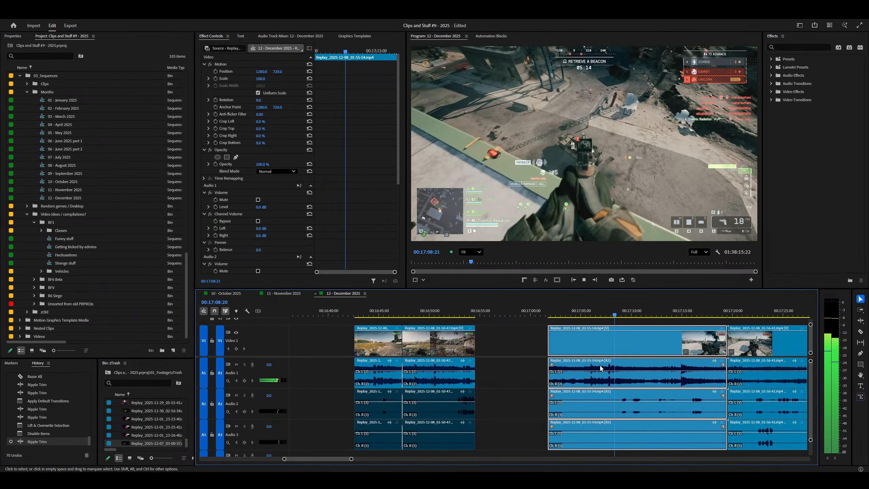
scroll(600, 368, "down", 3)
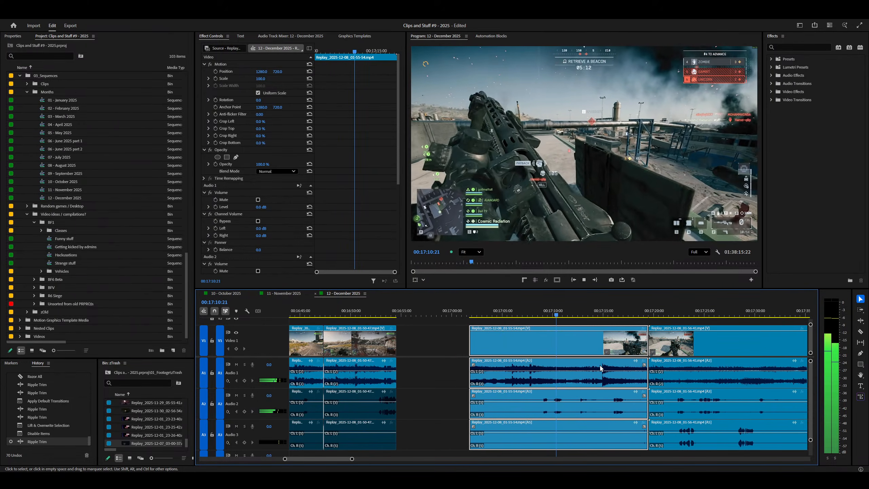
scroll(603, 376, "up", 4)
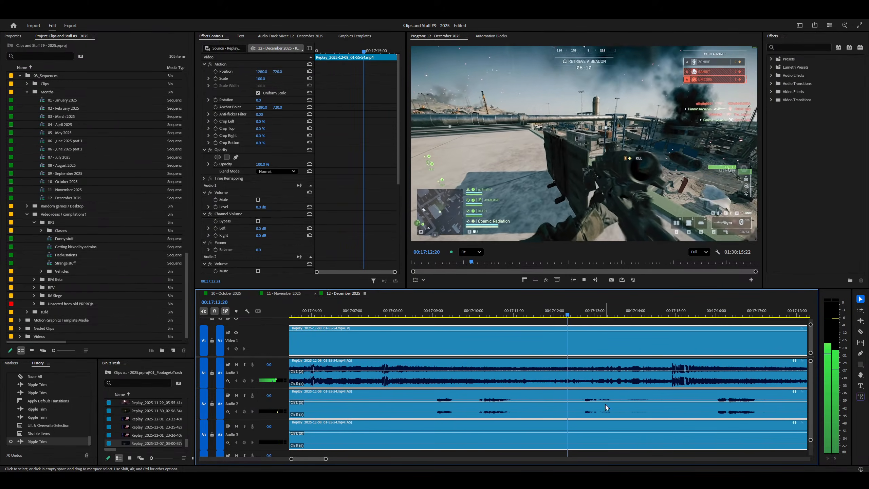
left_click_drag(605, 423, 605, 357)
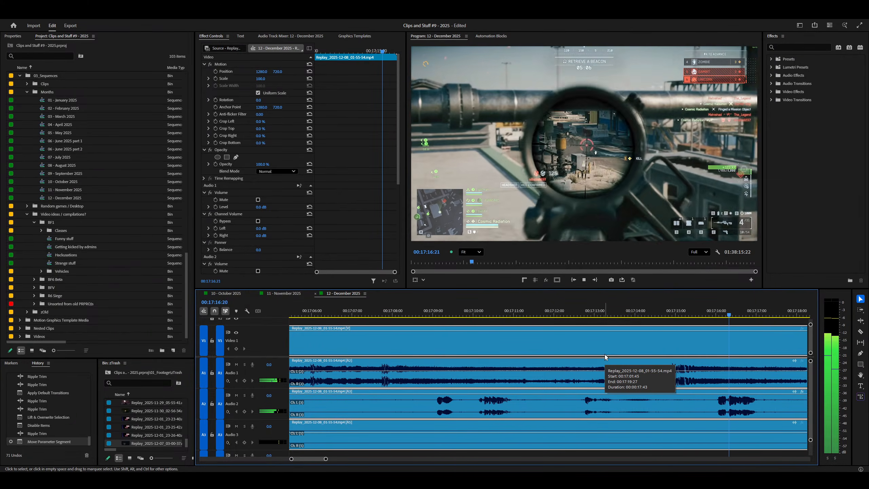
scroll(548, 411, "down", 2)
key("space")
right_click(545, 387)
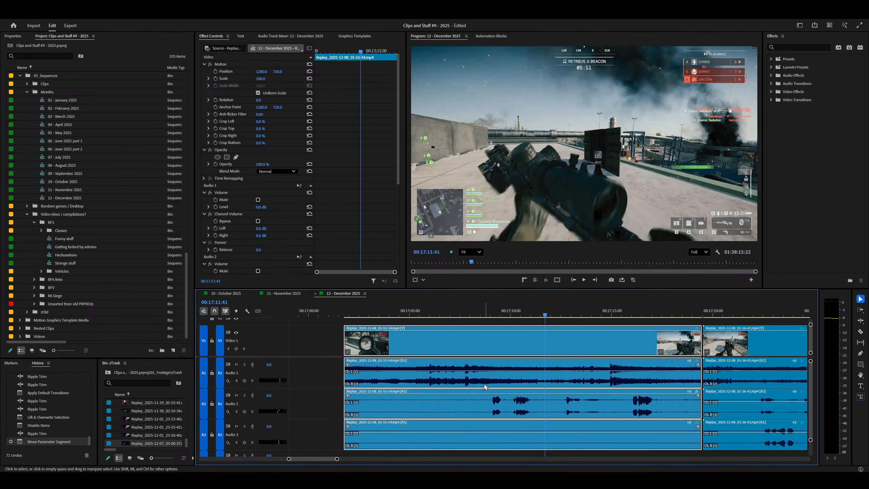
Step: Ripple-trim about 5.3 seconds off the start of the Replay_2025-12-08_01-55-54 clip and play it through
right_click(451, 387)
key("q")
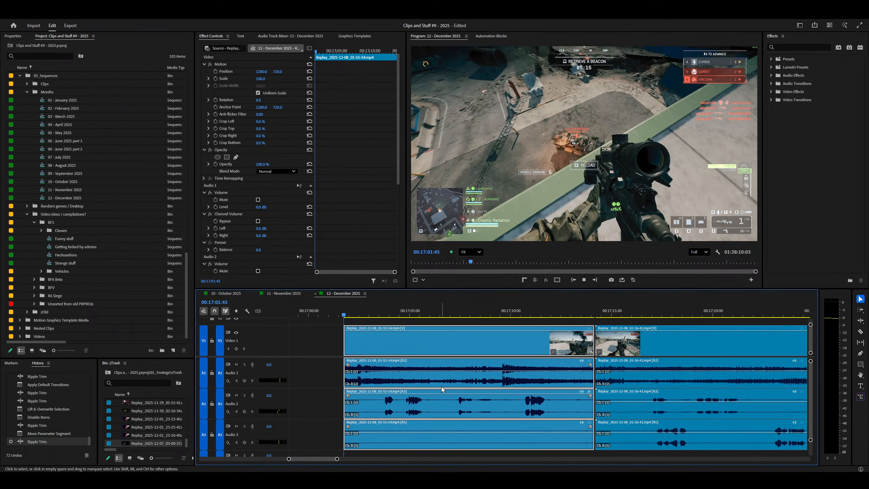
key("space")
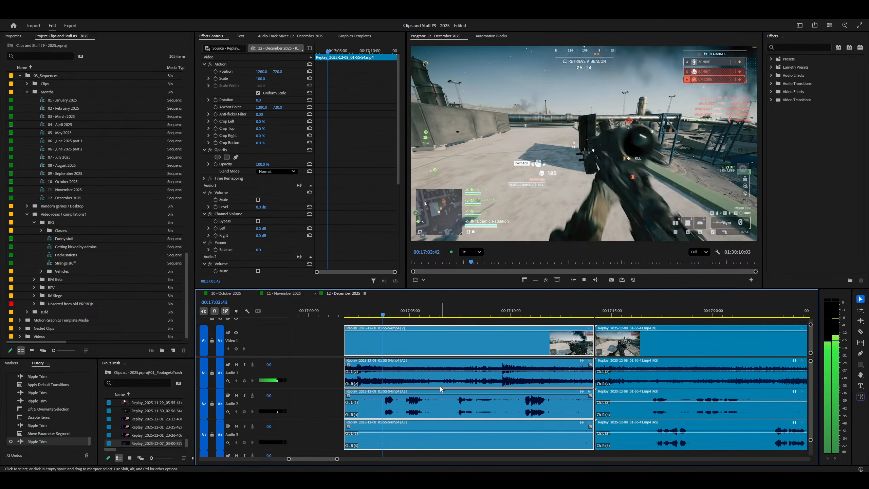
scroll(439, 387, "up", 3)
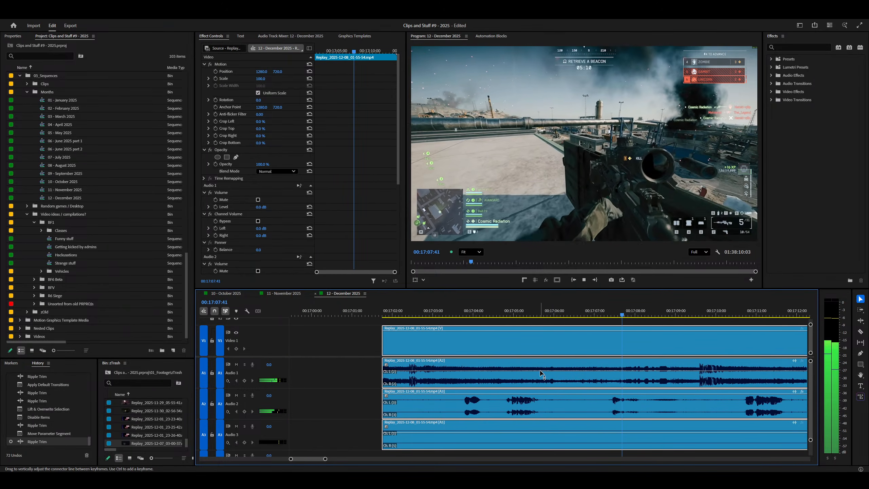
scroll(541, 374, "down", 3)
scroll(540, 373, "up", 3)
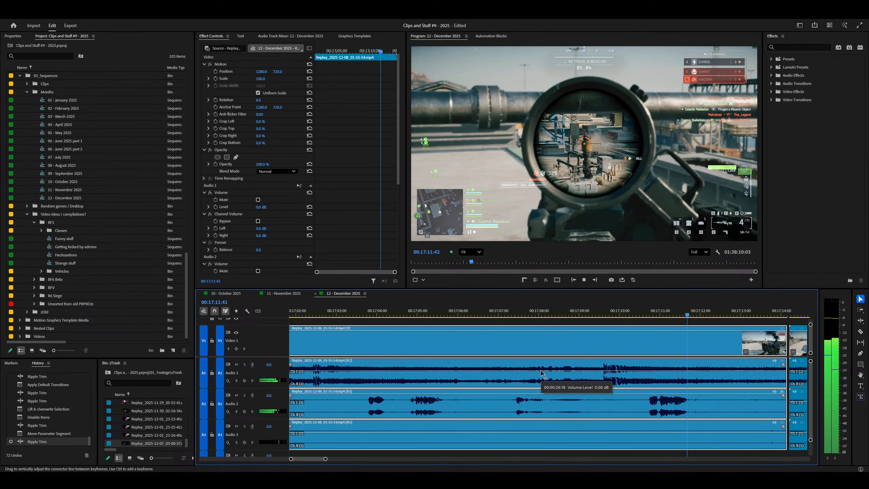
Step: Split the Replay_2025-12-08_01-55-54 clip near 00:17:12 on all tracks and delete the part after the cut, leaving a gap
key("ctrl+shift+k")
scroll(540, 374, "down", 3)
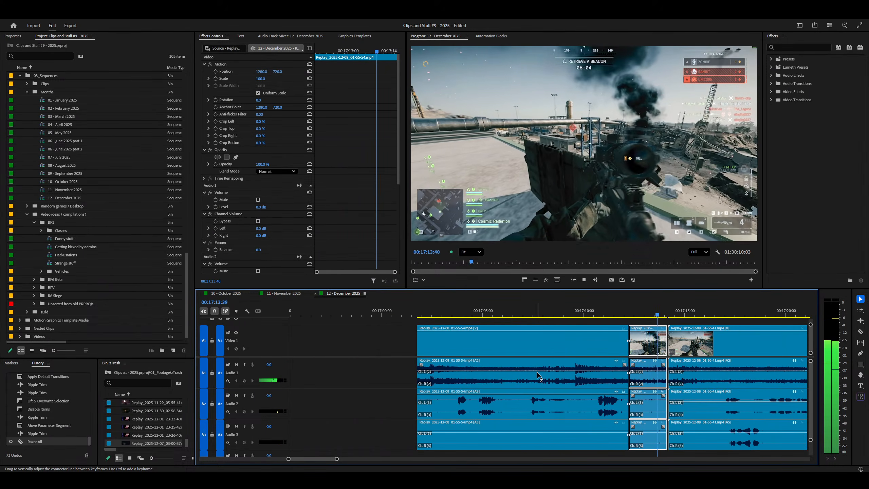
key("Delete")
Step: Raise the Audio 2 volume of the Replay_2025-12-08_01-56-41 clip and audition it with that track temporarily soloed
scroll(539, 376, "down", 3)
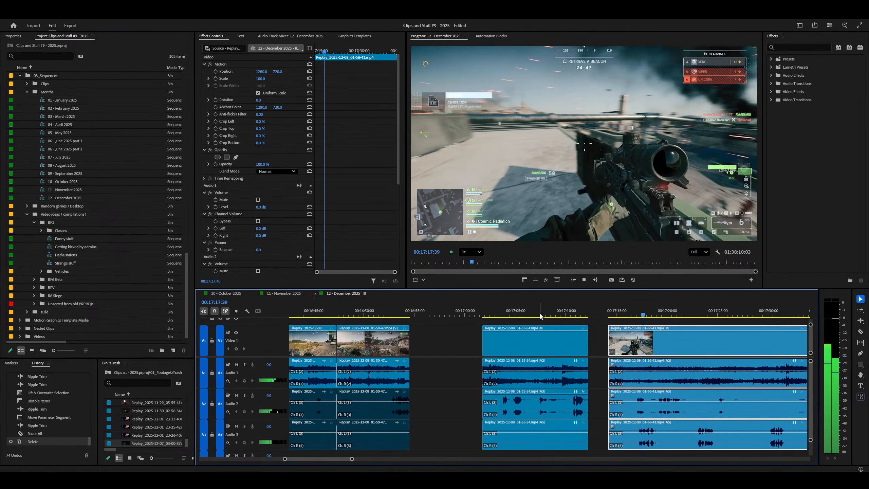
scroll(541, 316, "down", 3)
scroll(659, 365, "up", 3)
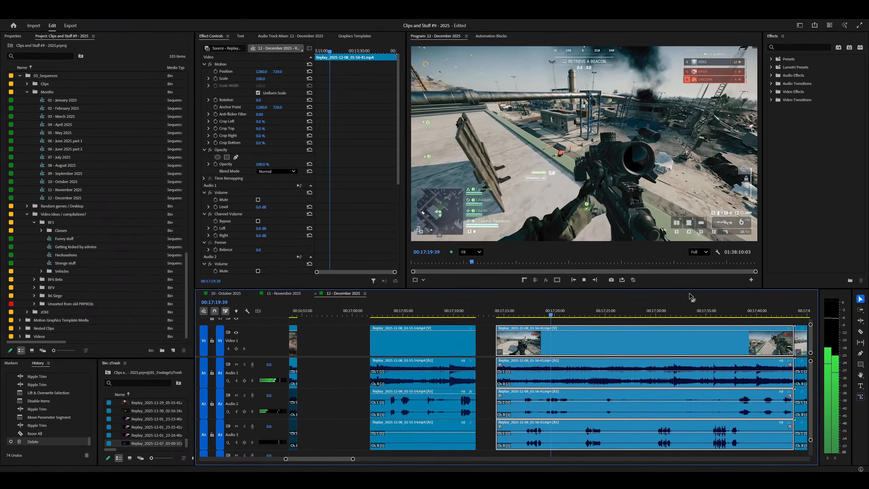
left_click_drag(547, 405, 548, 399)
left_click(244, 396)
key("=")
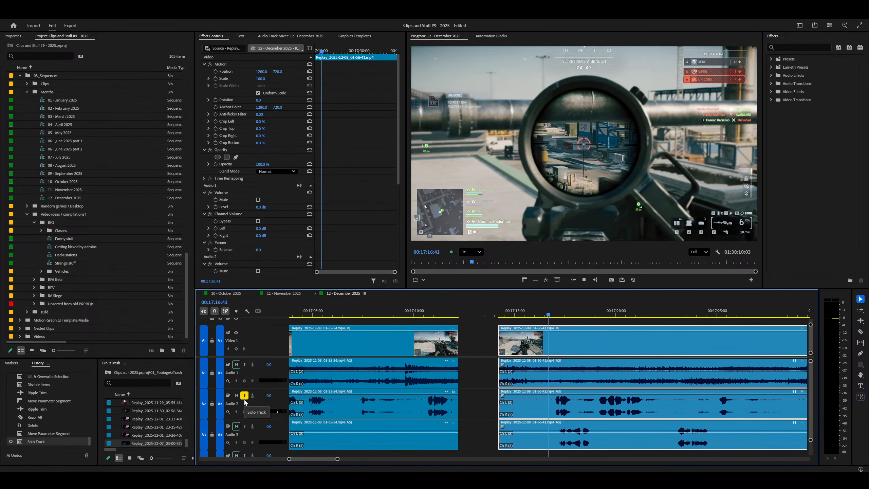
key("space")
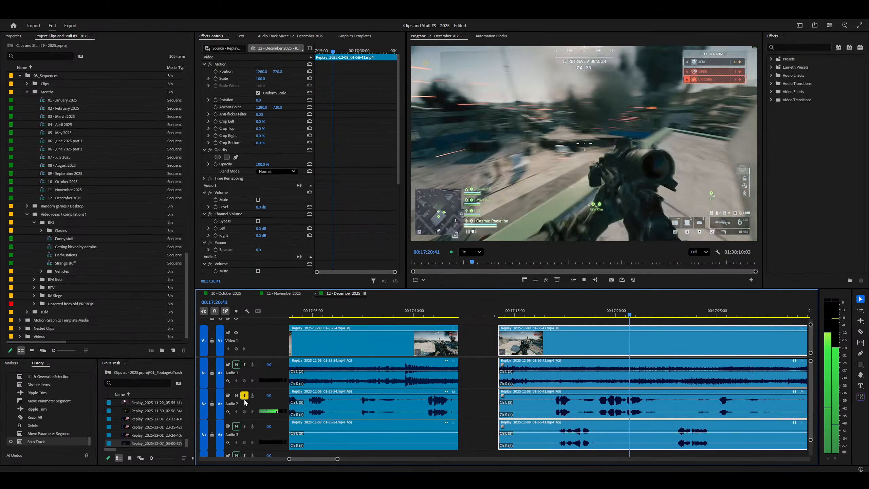
left_click(244, 396)
key("minus")
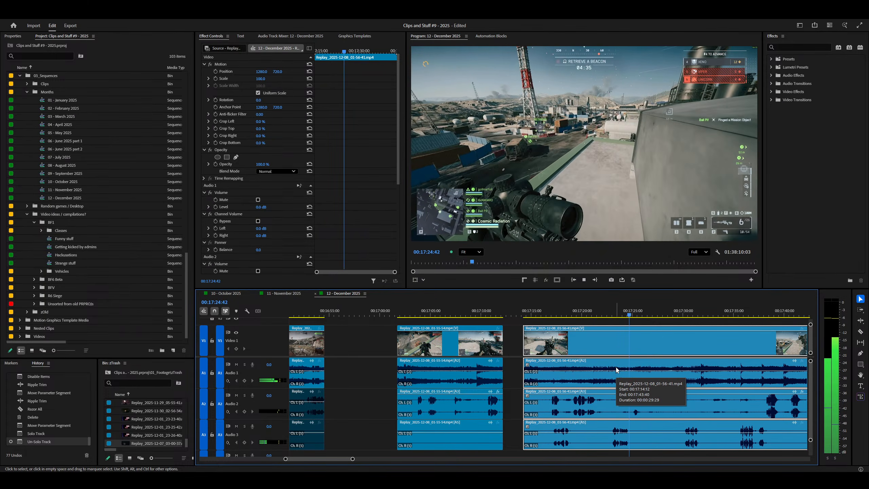
Step: Ripple-trim about 14.8 seconds off the start of the Replay_2025-12-08_01-56-41 clip and review the remainder
scroll(724, 408, "down", 4)
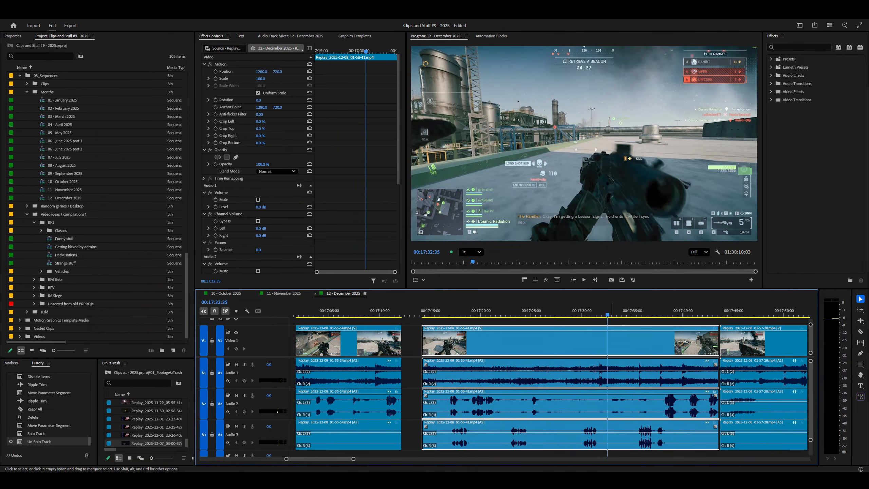
key("q")
key("equal")
key("equal")
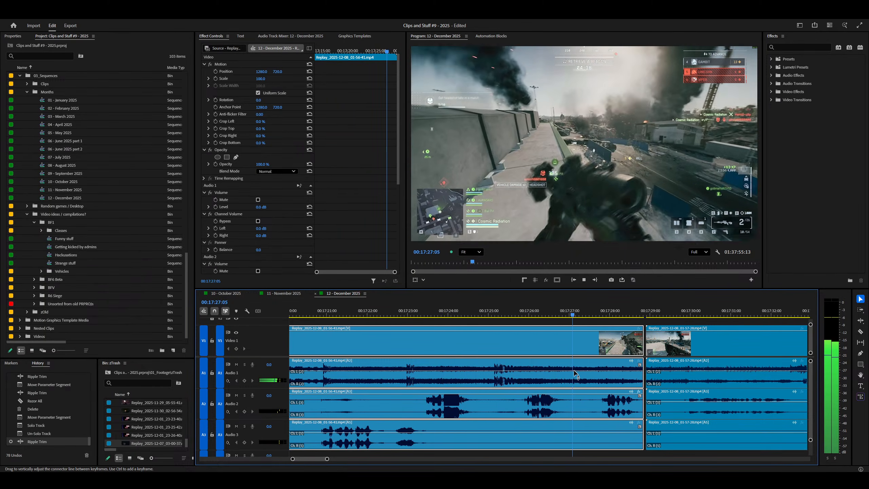
Step: Undo the split near the end of the Replay_2025-12-08_01-56-41 clip and ripple-trim its end to 00:17:27:06 instead
key("ctrl+shift+k")
key("space")
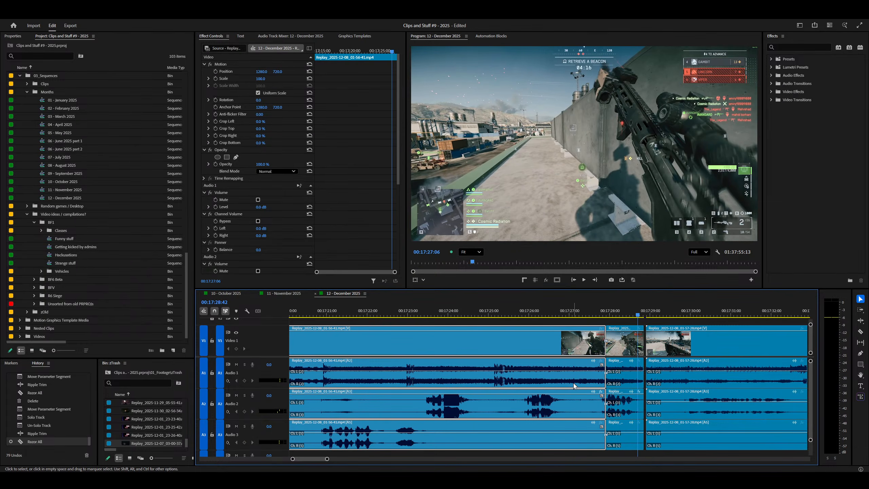
left_click(574, 311)
key("ctrl+z")
key("w")
Step: Move the Replay_2025-12-08_01-56-41 clip slightly earlier as an insert, shifting the following replays to start at 00:17:40:03
scroll(547, 384, "down", 3)
left_click_drag(546, 348, 533, 348)
left_click_drag(514, 348, 520, 348)
Step: Play the beginning of the Replay_2025-12-08_01-57-28 clip and raise its Audio 2 volume
left_click(682, 315)
key("space")
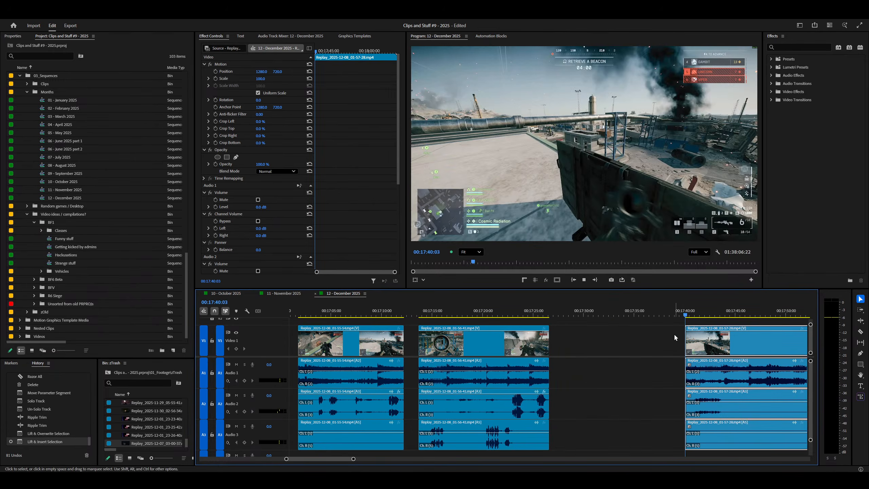
key("equal")
key("minus")
key("minus")
key("minus")
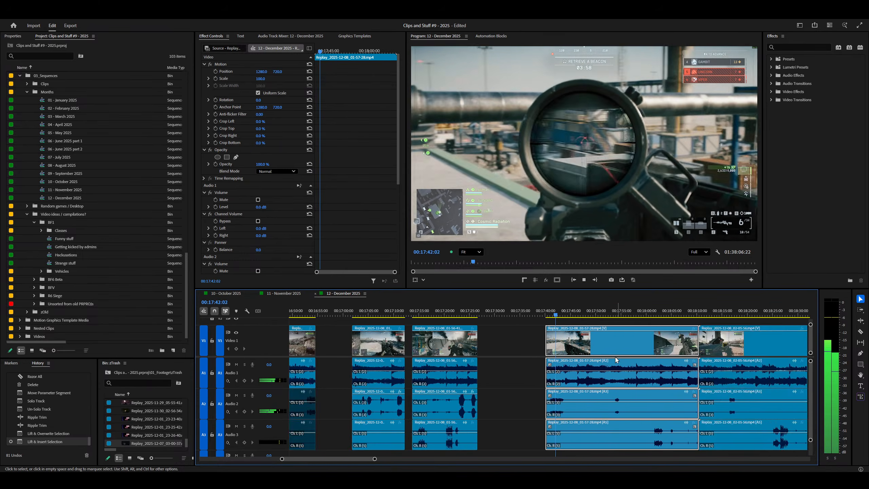
key("equal")
key("equal")
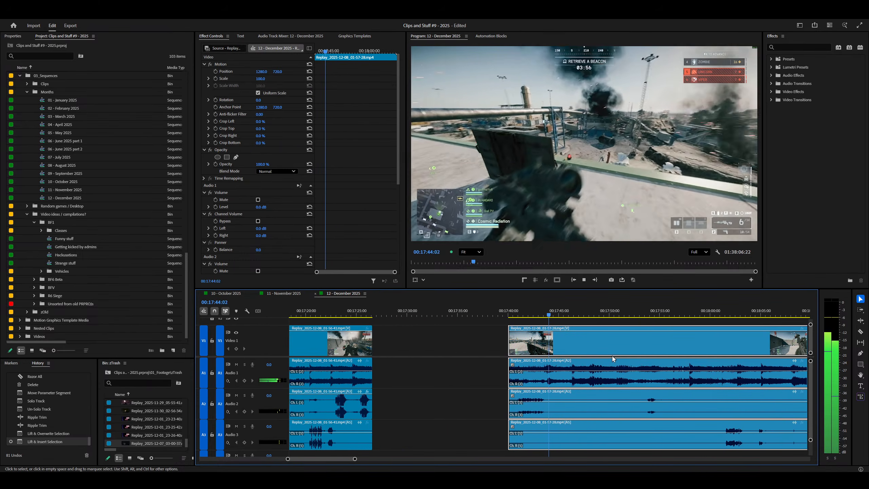
left_click_drag(539, 402, 538, 394)
Step: Replay the Replay_2025-12-08_01-57-28 clip from its start, temporarily soloing Audio 2 to check the voice level
key("space")
key("Up")
key("space")
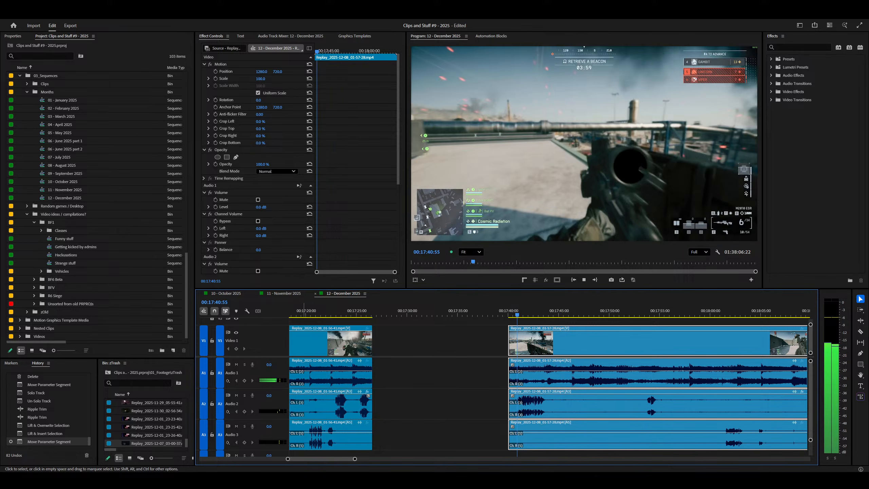
left_click(244, 395)
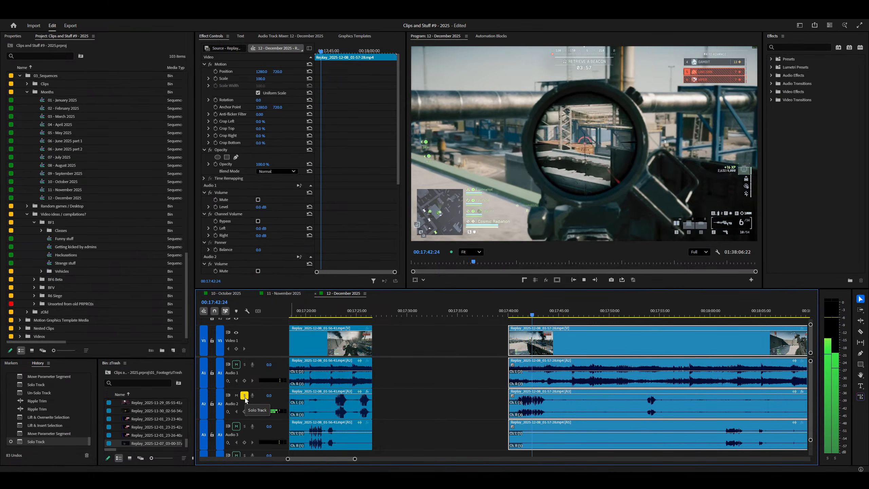
left_click(244, 395)
key("minus")
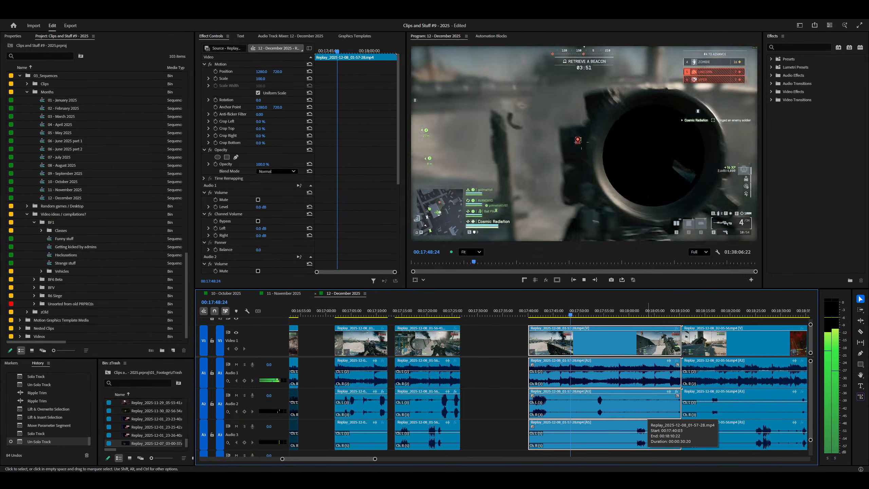
Step: Ripple-trim the start of the Replay_2025-12-08_01-57-28 clip at 00:17:45:54, removing about 5.9 seconds, and play it
key("equal")
left_click(515, 383)
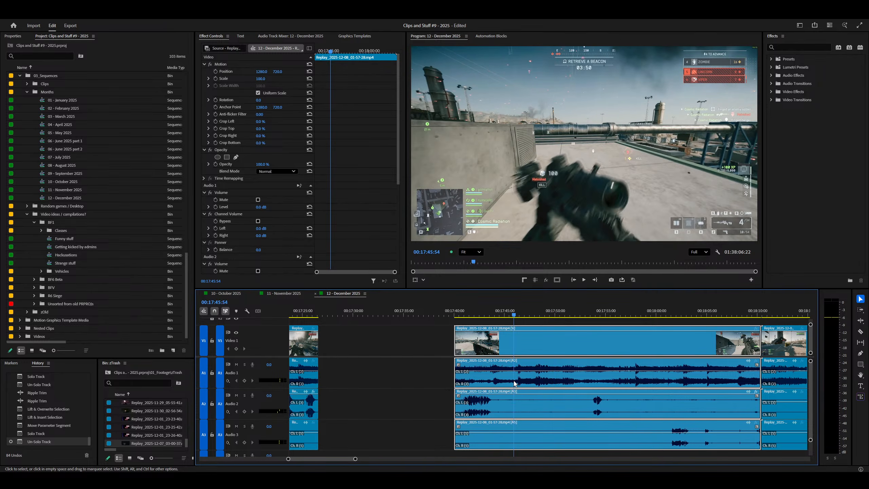
key("q")
key("space")
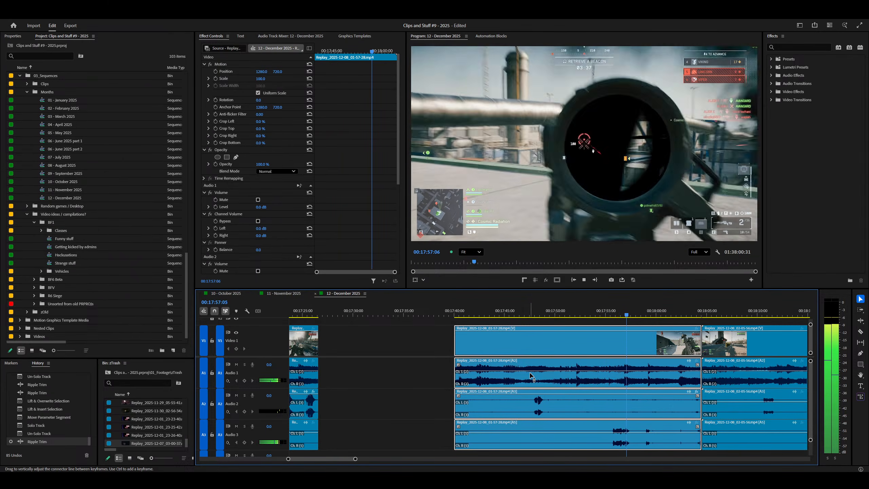
Step: Ripple-trim about 6.8 seconds off the end of the Replay_2025-12-08_01-57-28 clip and move it about 1.7 seconds earlier
key("equal")
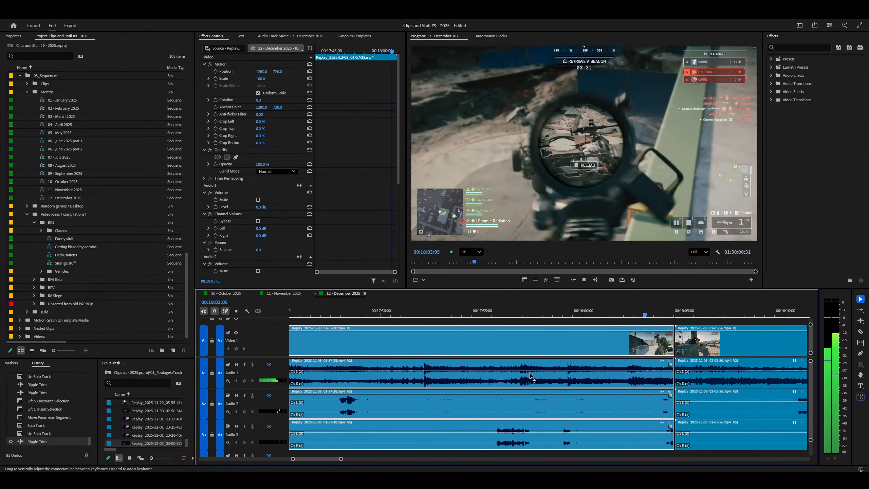
left_click(612, 310)
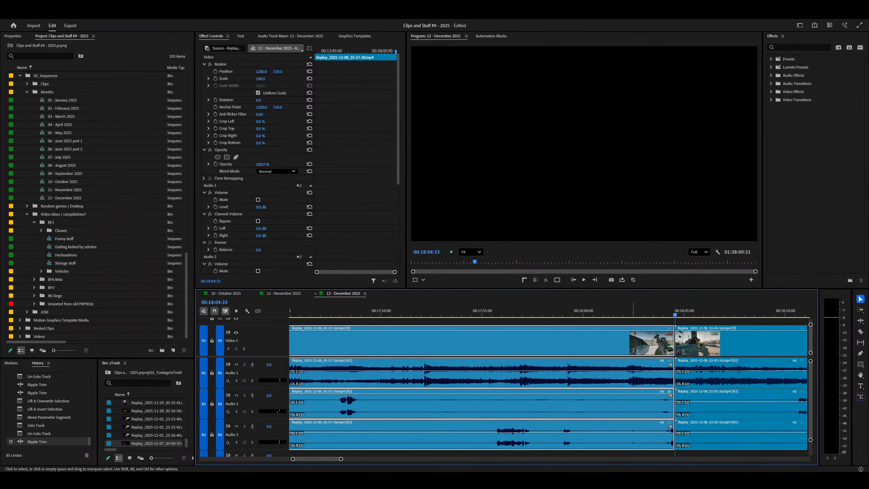
left_click(613, 314)
left_click_drag(510, 326, 500, 349)
key("w")
Step: Play the Replay_2025-12-08_02-05-56 clip, checking its waveforms, and ripple-trim about 11.7 seconds off its start
key("space")
key("minus")
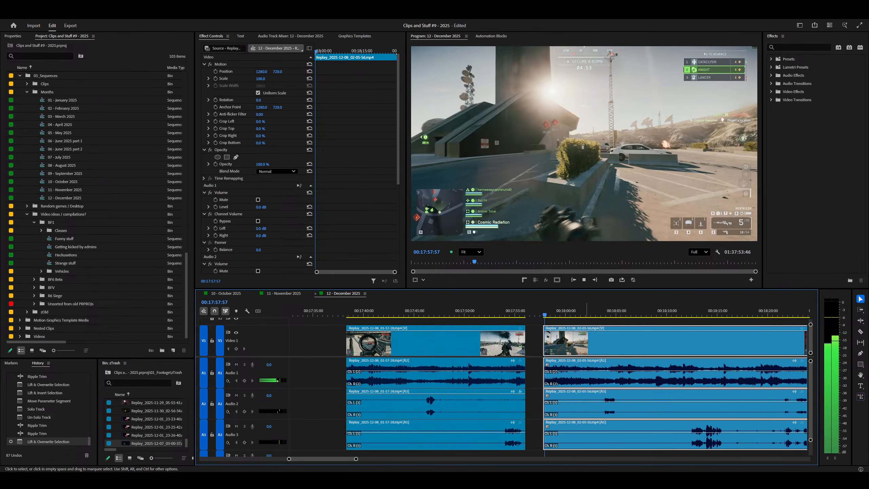
key("equal")
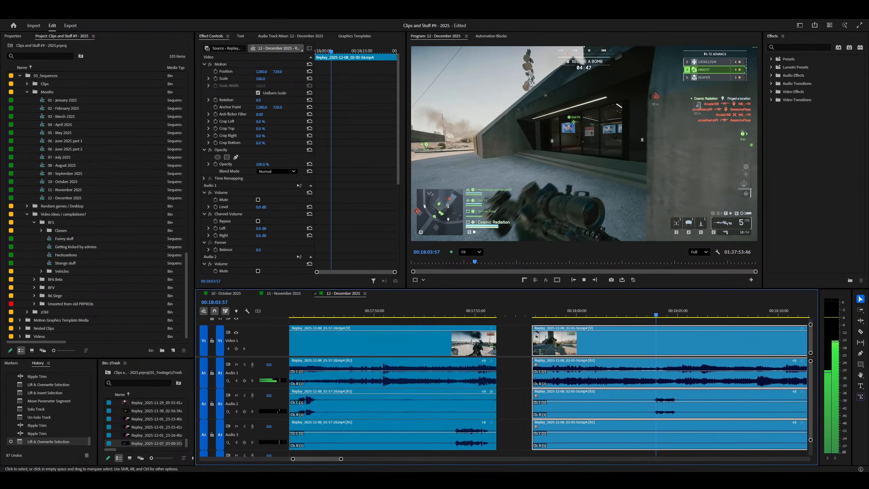
key("minus")
key("minus")
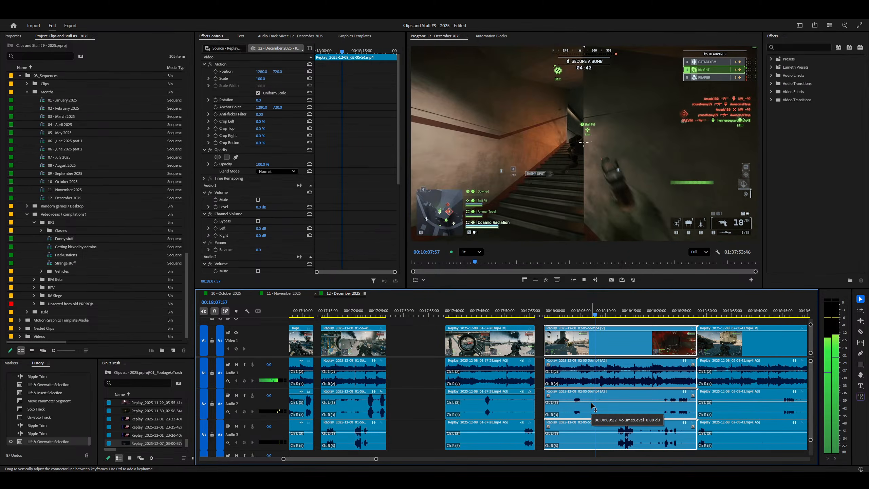
key("equal")
key("equal")
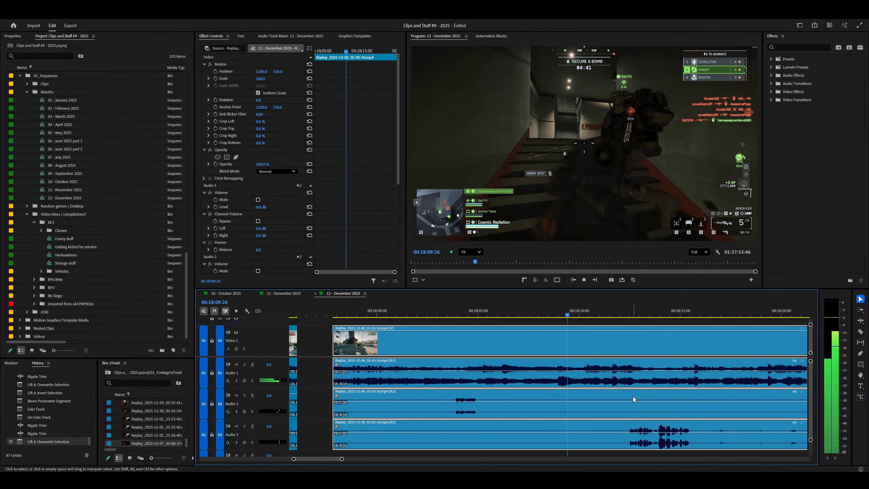
key("q")
key("equal")
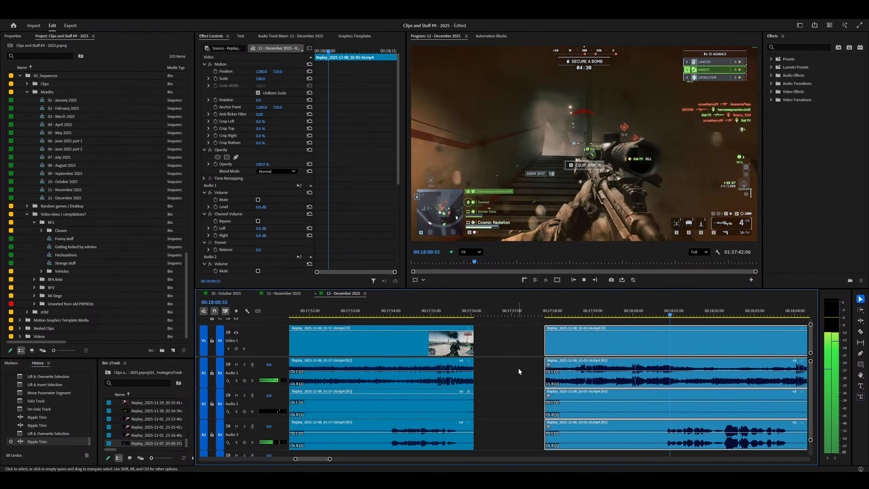
Step: Extend the start of the Replay_2025-12-08_02-05-56 clip by about 0.9 seconds with a ripple edit and replay it
key("space")
left_click_drag(544, 340, 510, 340)
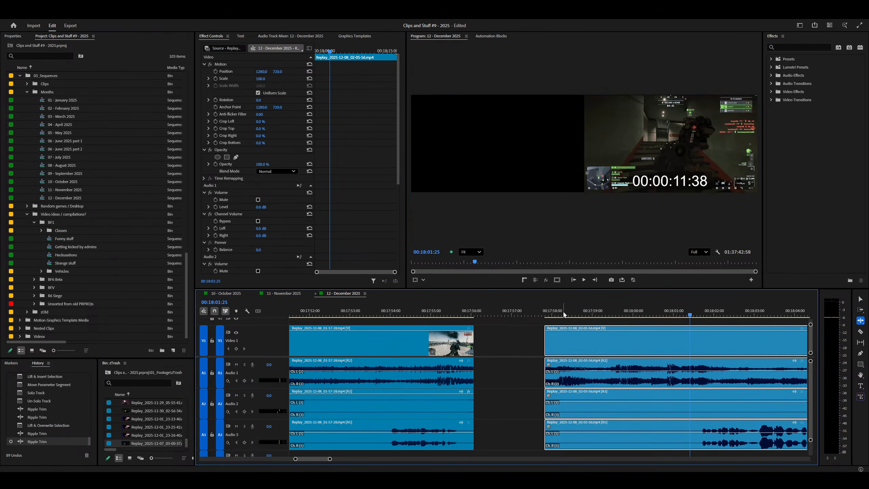
left_click_drag(563, 312, 545, 313)
key("v")
left_click(524, 340)
key("space")
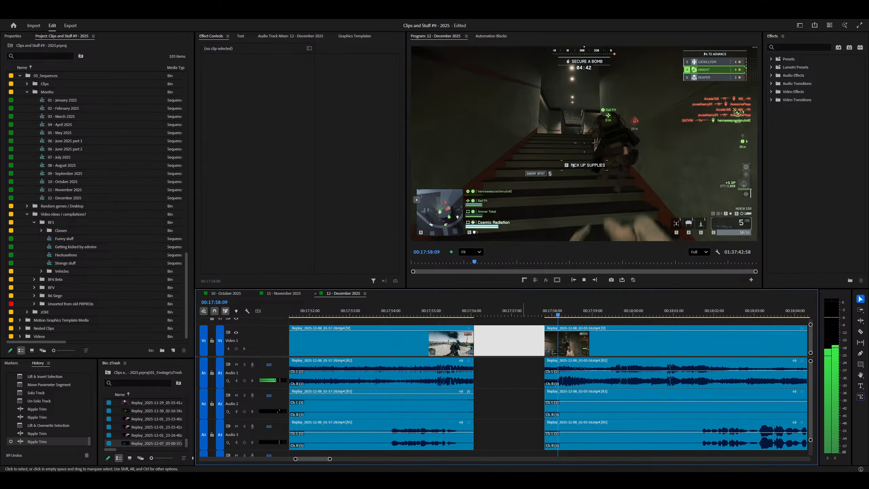
Step: Split the Replay_2025-12-08_02-05-56 clip near 00:18:13 on all tracks and delete the part after the cut
left_click(561, 340)
left_click(524, 341)
left_click(561, 341)
scroll(550, 387, "down", 2)
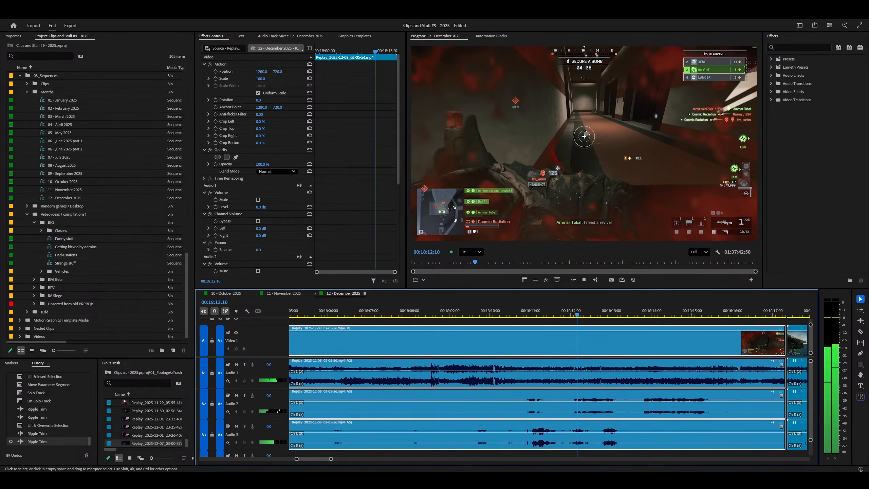
key("ctrl+shift+k")
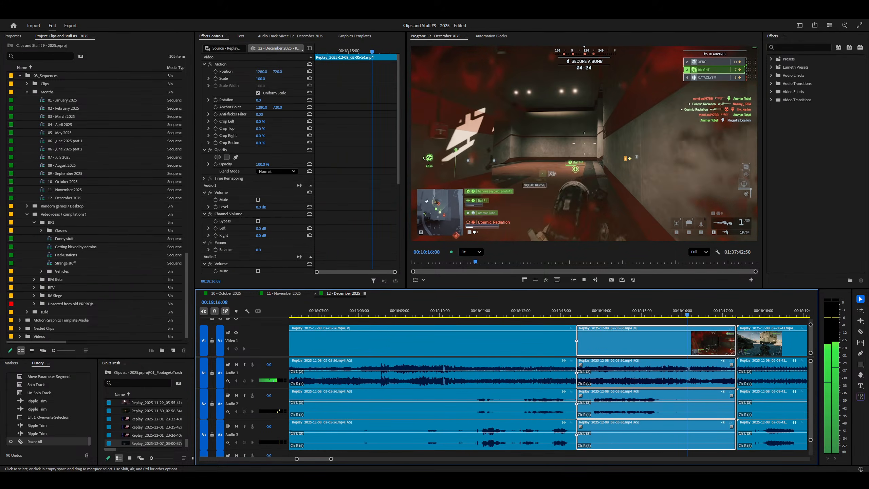
key("Delete")
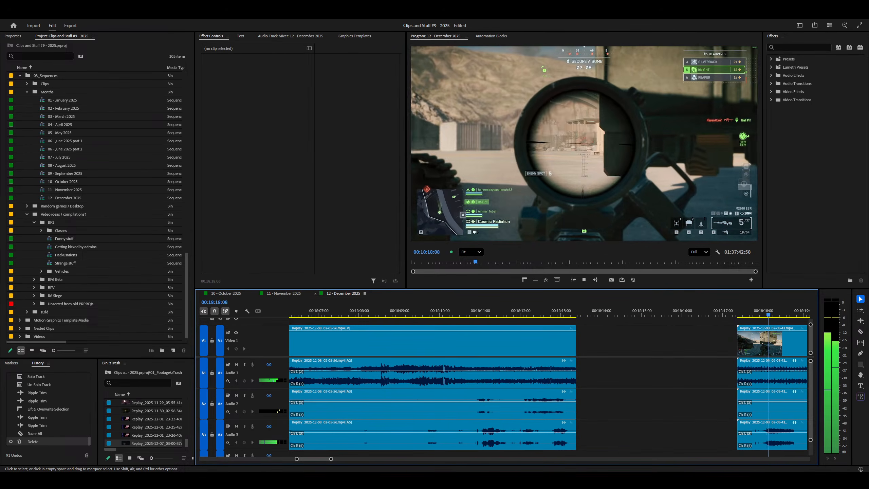
Step: Select the replay clip following Replay_2025-12-08_02-05-56 and review its playback and waveforms up to 00:18:35:35
key("d")
key("minus")
key("minus")
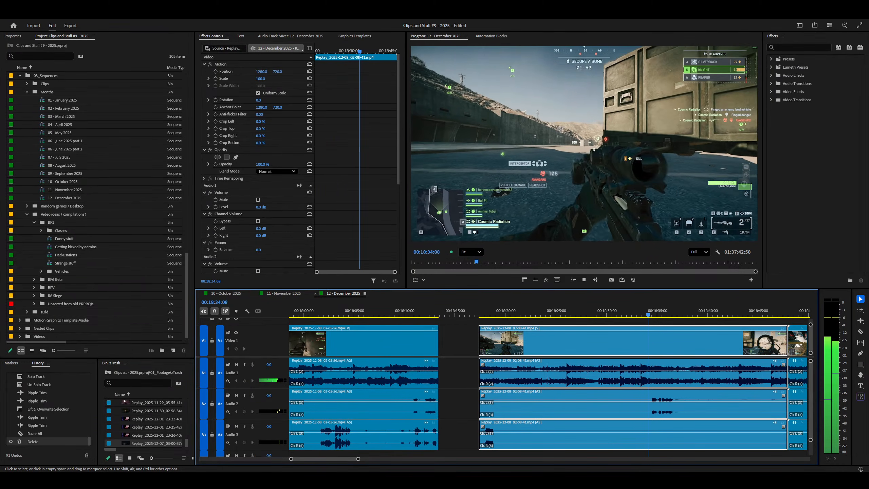
key("space")
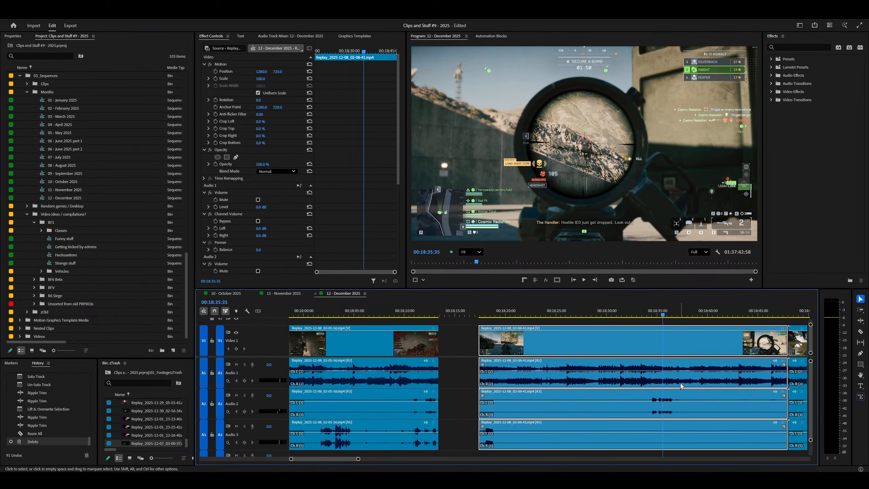
Step: Ripple-trim about 13.5 seconds off the start of the selected replay clip and play its new opening
key("q")
key("space")
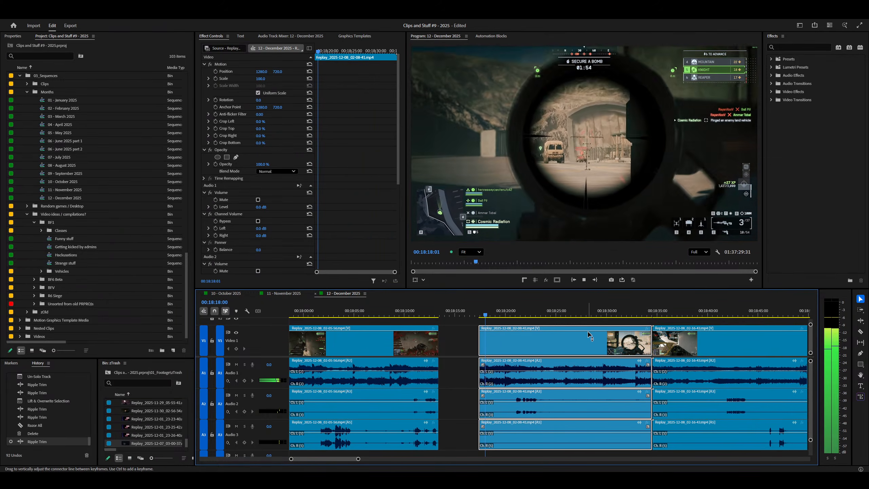
key("=")
key("=")
key("space")
Step: Extend the start of the selected replay clip back to about 00:18:16:36 and replay its opening
key("b")
left_click_drag(505, 340, 477, 344)
key("v")
left_click(504, 307)
key("space")
key("space")
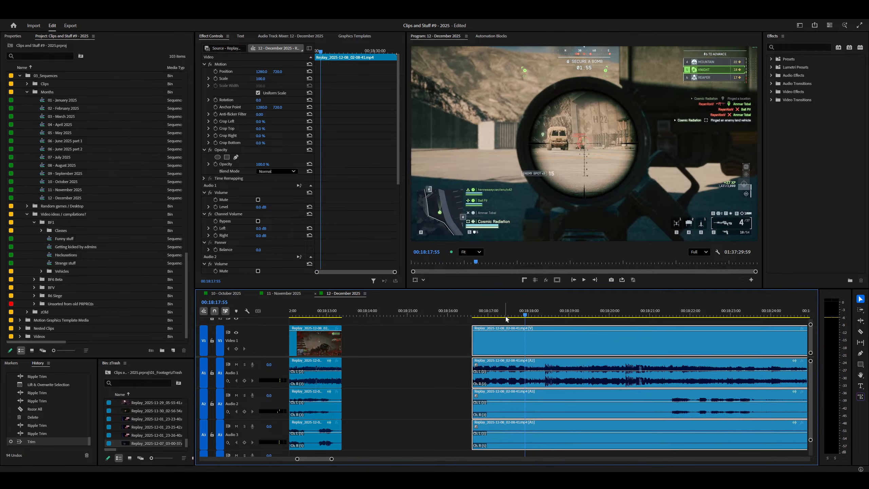
Step: Move the playhead to the selected clip's start at 00:18:16:36 and save the project
left_click(476, 315)
key("minus")
key("ctrl+s")
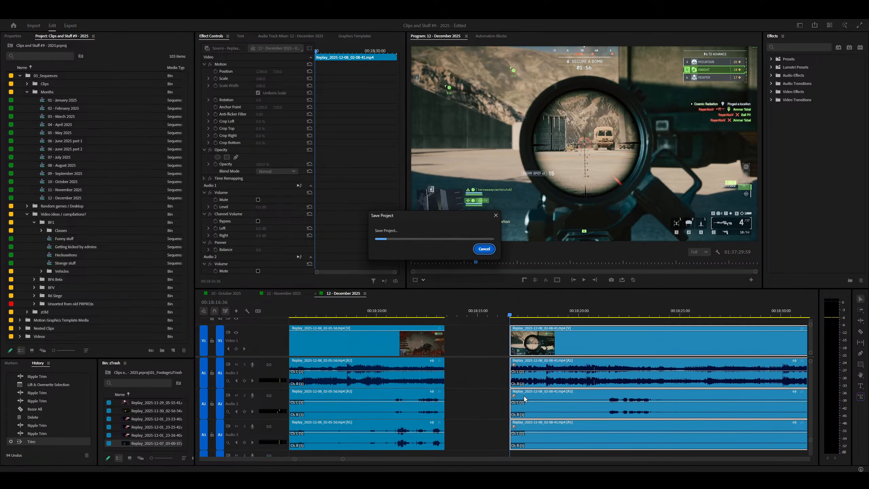
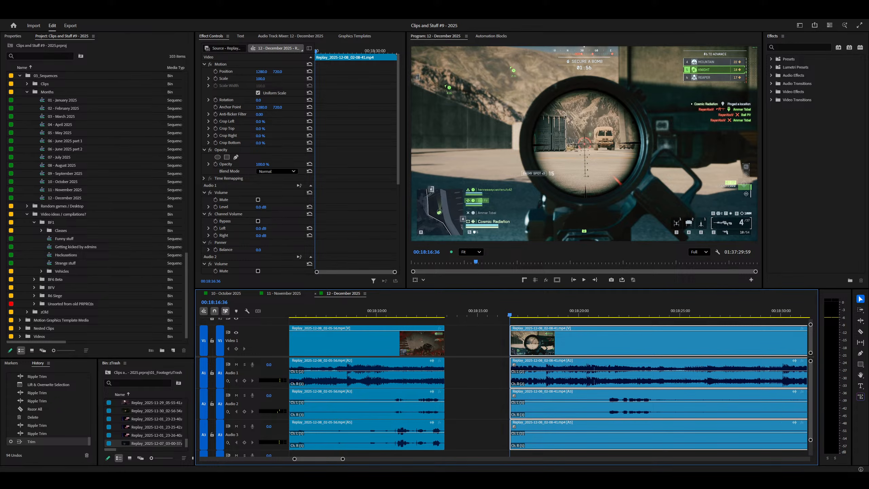
Step: Launch Adobe Creative Cloud and show its list of apps
key("super")
type("creat")
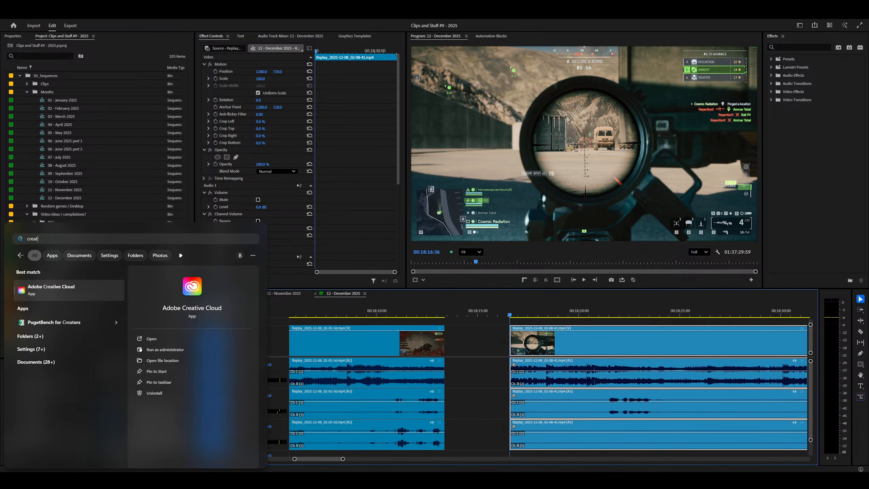
key("Return")
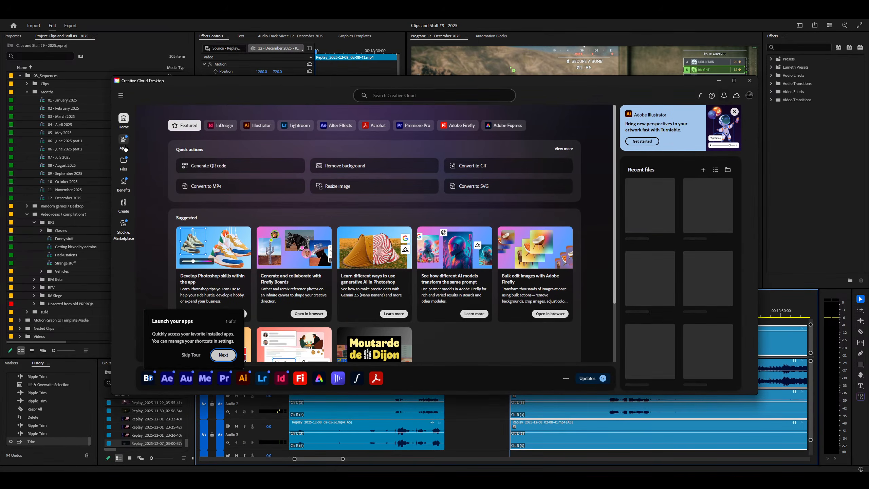
left_click(123, 142)
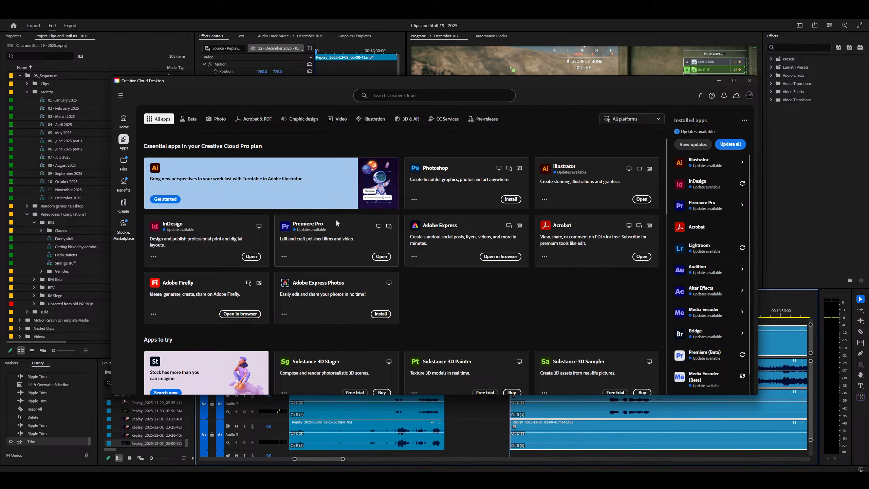
Step: Look through the full list of Creative Cloud apps for the beta versions, checking the home page too
scroll(477, 254, "down", 10)
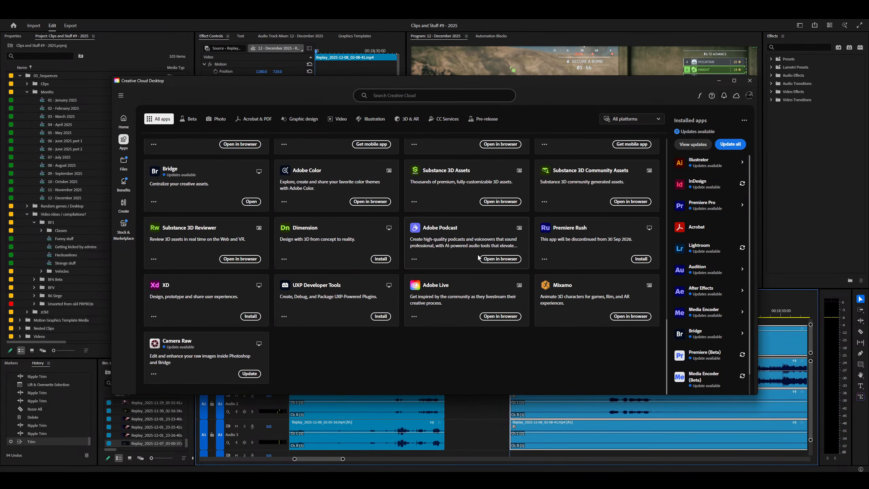
scroll(478, 256, "up", 10)
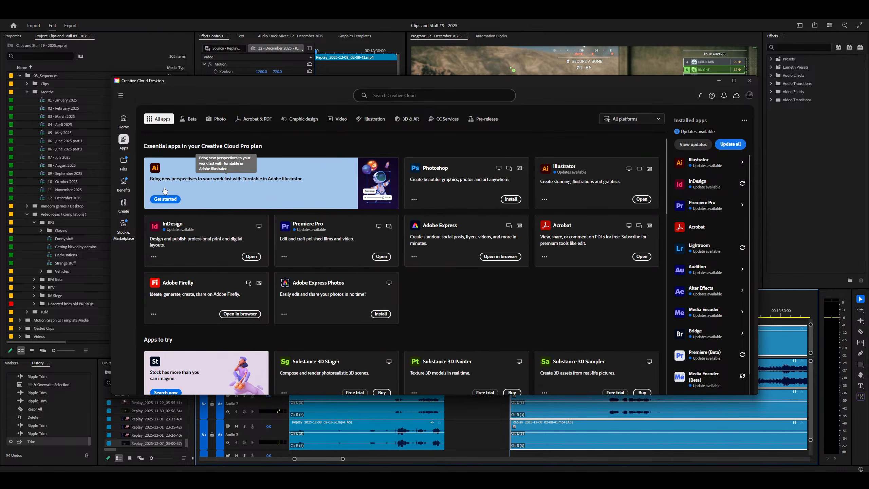
scroll(471, 295, "down", 8)
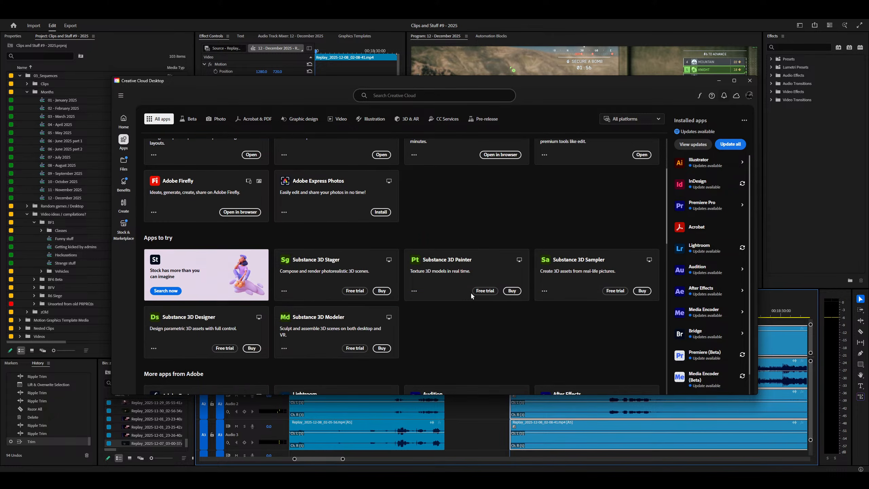
scroll(471, 292, "down", 5)
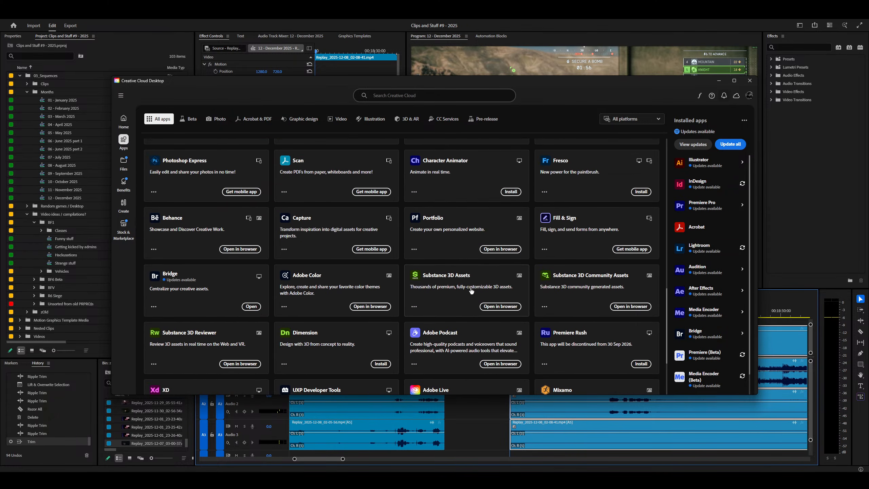
scroll(472, 291, "down", 2)
scroll(471, 289, "up", 15)
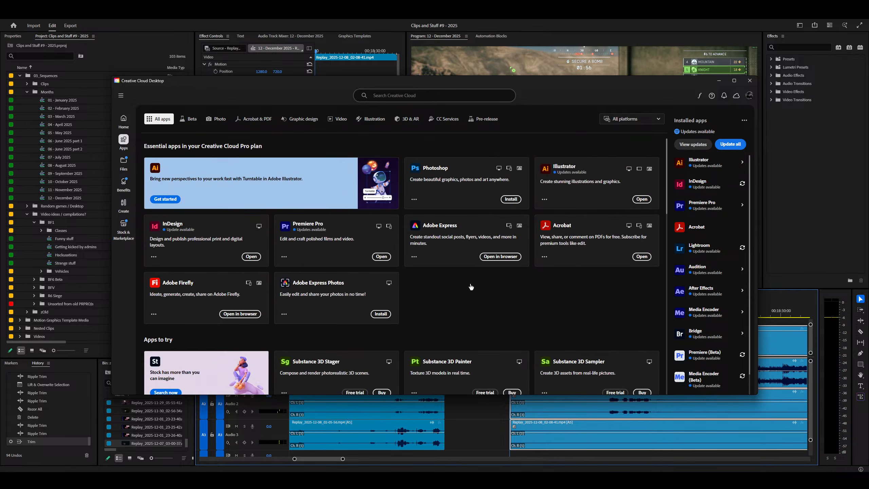
left_click(123, 120)
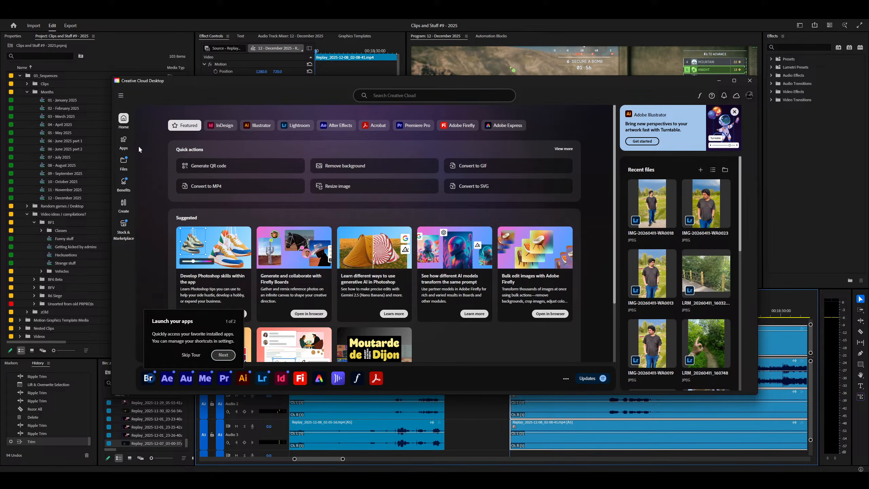
left_click(124, 141)
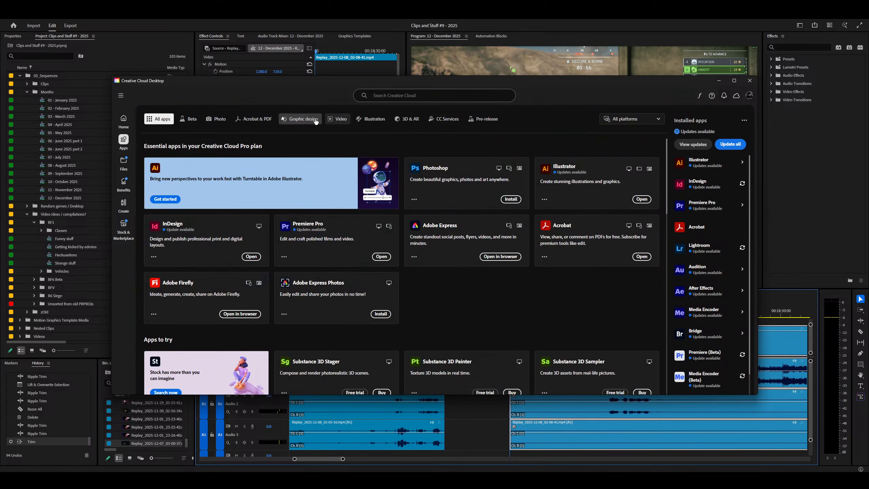
Step: Show the Beta apps and capture the Creative Cloud window as a screenshot in the Greenshot image editor
left_click(190, 119)
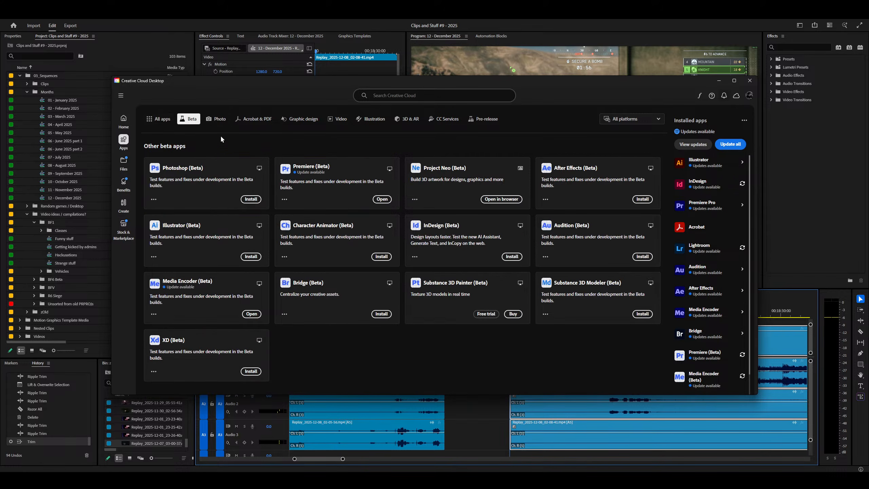
key("Print")
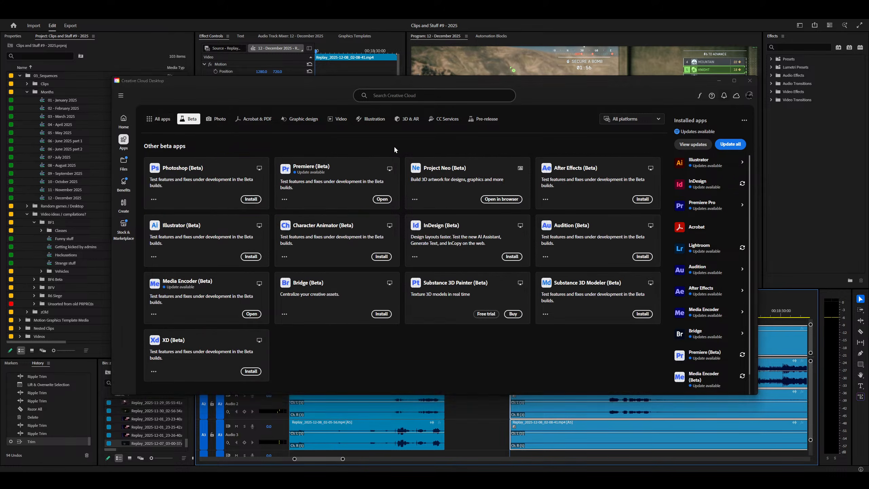
left_click_drag(111, 75, 757, 394)
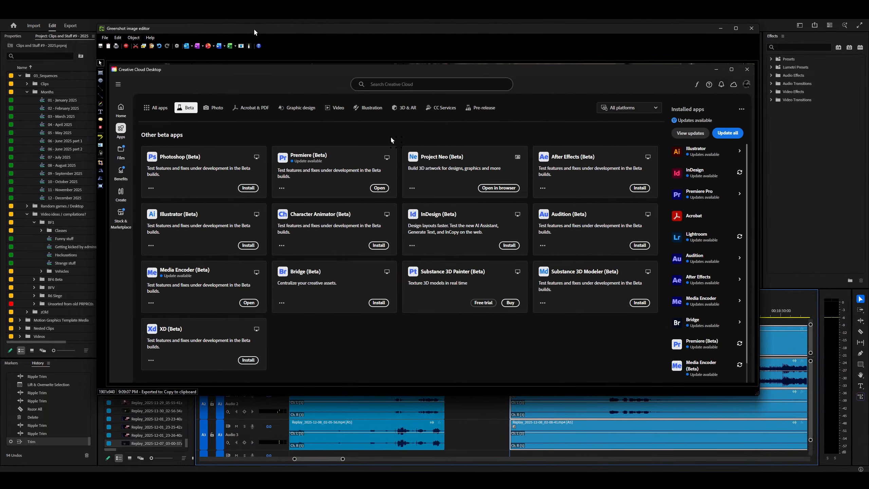
Step: Add numbered markers 1, 2 and 3 beside Apps, Beta and Premiere (Beta)'s Open button, and copy the screenshot to the clipboard
left_click(100, 127)
left_click(129, 136)
left_click(198, 98)
left_click(365, 189)
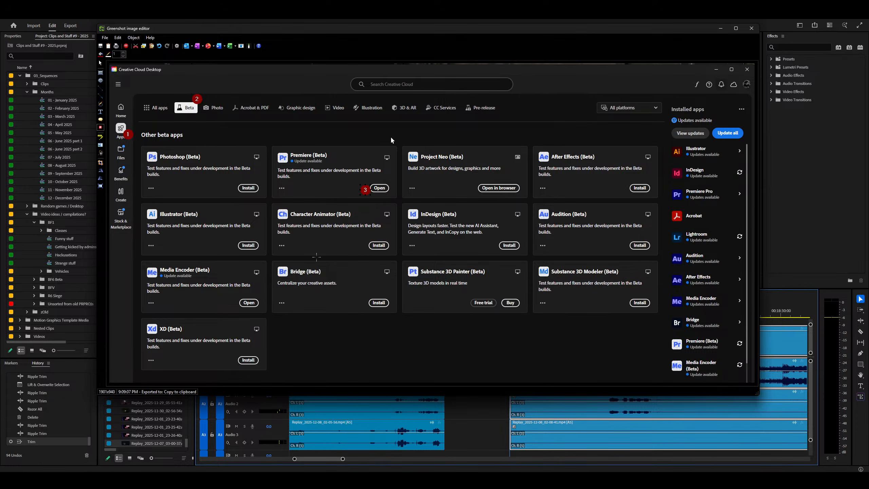
left_click(112, 49)
Step: Close the Greenshot editor and Creative Cloud, returning to Premiere Pro
key("alt+Tab")
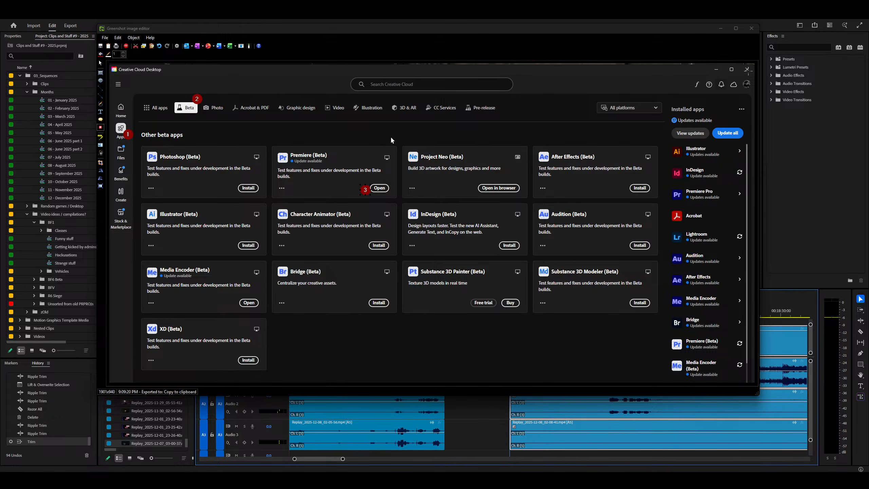
left_click(752, 28)
left_click(750, 80)
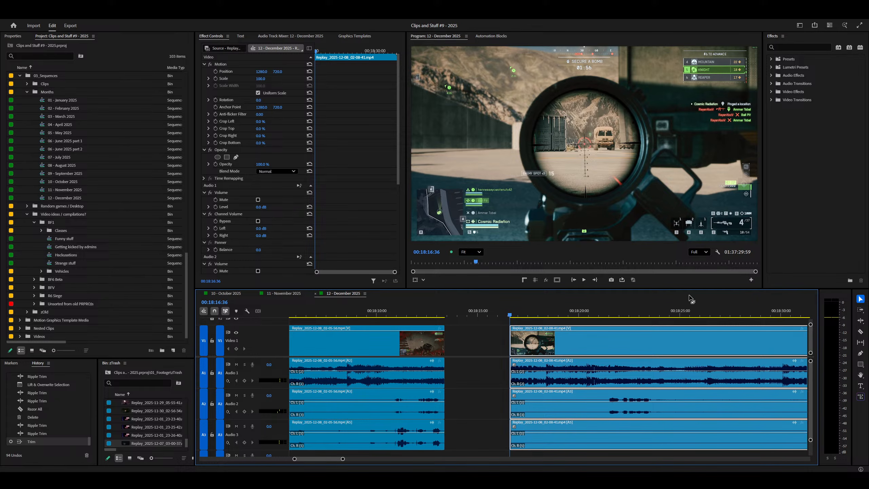
scroll(481, 381, "up", 3)
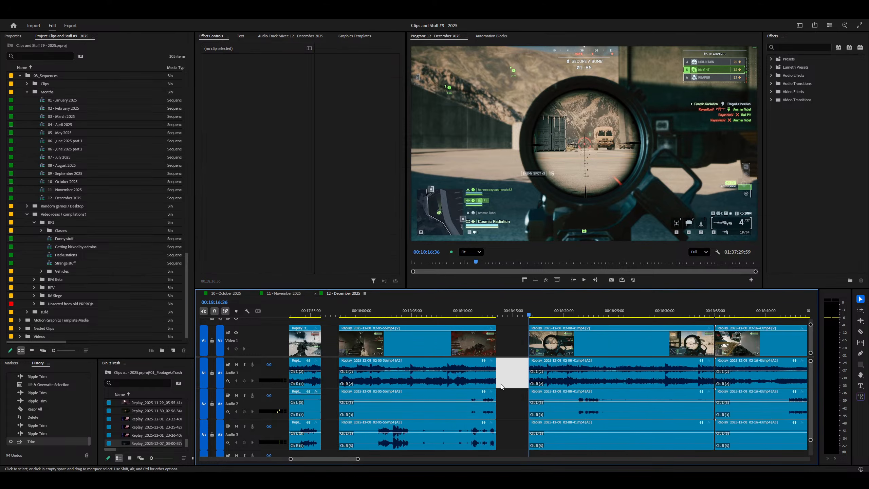
key("minus")
key("minus")
key("minus")
key("minus")
key("minus")
key("minus")
key("minus")
key("equal")
key("equal")
key("equal")
key("equal")
key("equal")
key("equal")
key("equal")
key("equal")
key("equal")
key("equal")
key("equal")
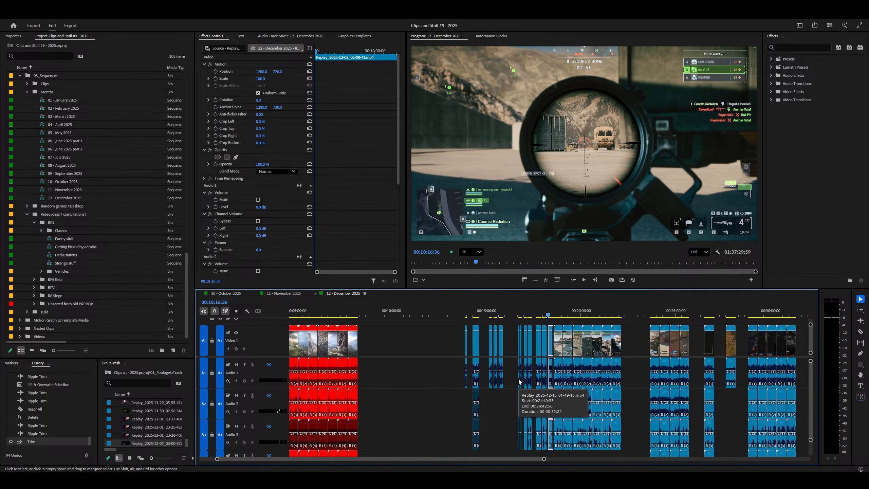
key("minus")
key("minus")
key("minus")
key("minus")
key("minus")
key("minus")
key("minus")
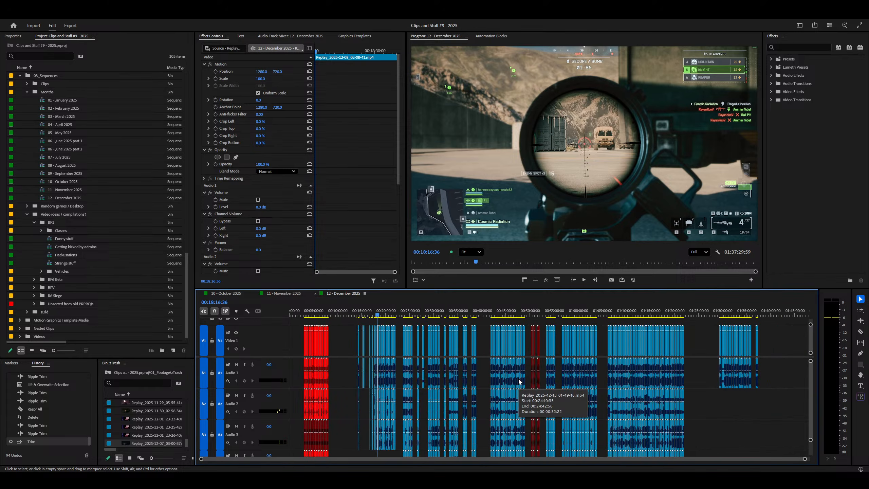
key("equal")
key("equal")
key("equal")
key("equal")
key("equal")
key("equal")
key("equal")
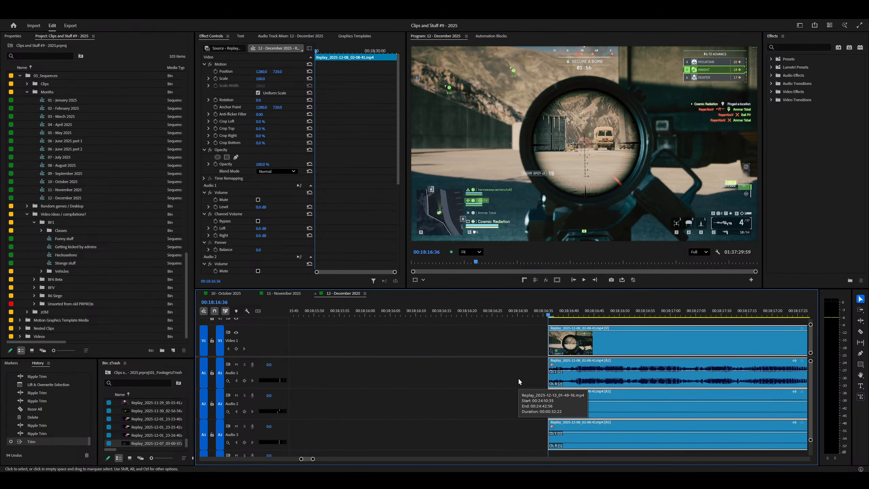
key("minus")
key("minus")
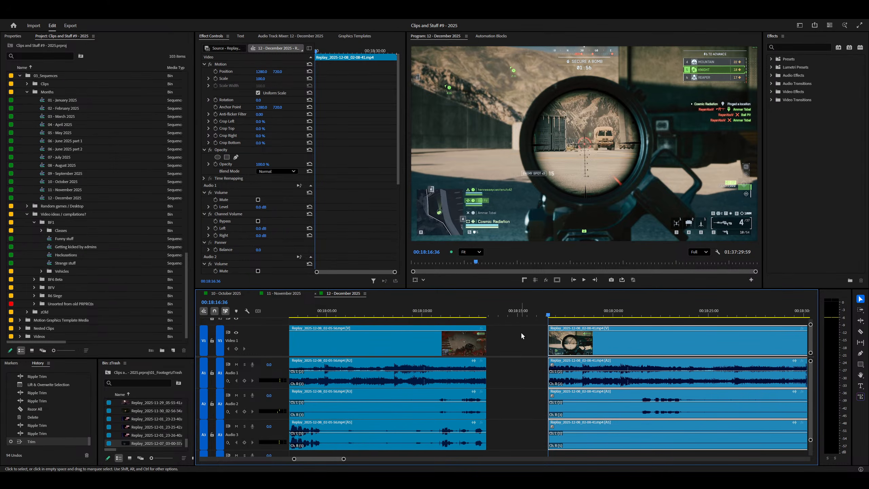
key("minus")
key("minus")
key("minus")
key("minus")
key("minus")
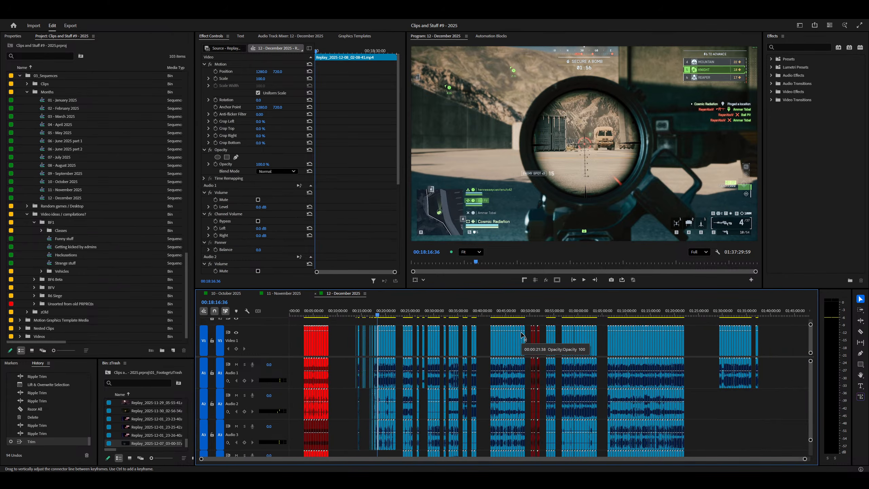
key("equal")
key("equal")
key("equal")
key("equal")
key("equal")
key("equal")
key("equal")
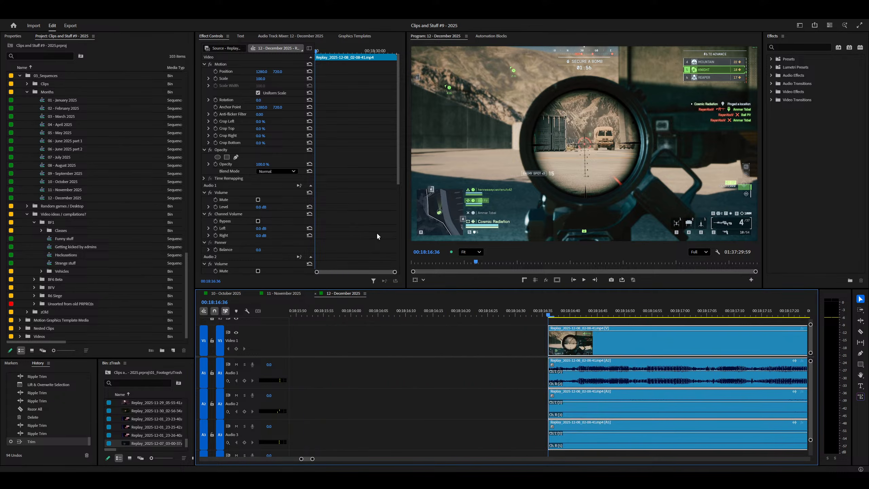
key("equal")
key("minus")
key("minus")
key("minus")
key("minus")
key("minus")
key("minus")
key("minus")
key("minus")
key("equal")
key("equal")
key("equal")
key("equal")
key("equal")
key("equal")
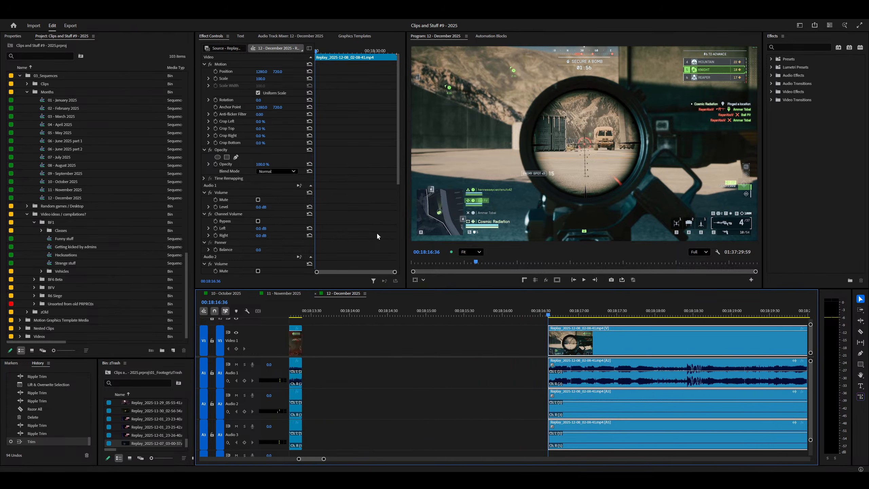
key("minus")
key("minus")
key("minus")
key("equal")
key("equal")
key("equal")
key("equal")
key("equal")
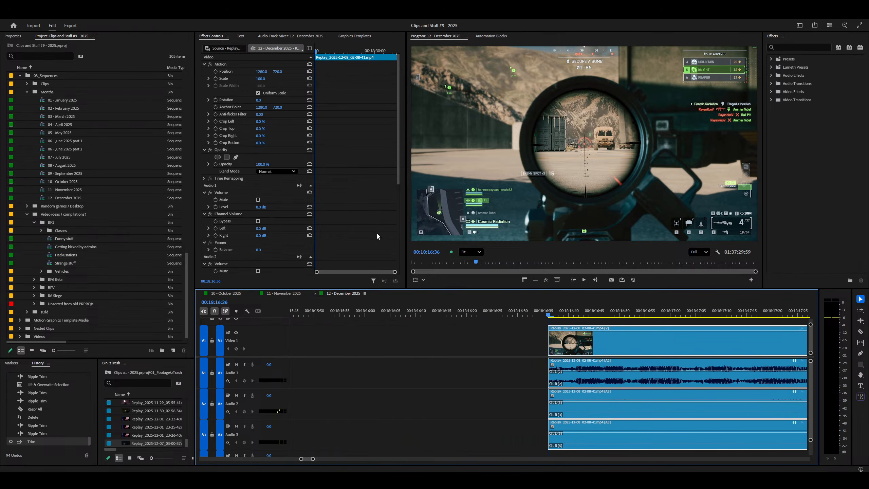
key("minus")
key("minus")
key("minus")
key("equal")
key("equal")
key("equal")
key("minus")
key("minus")
key("minus")
key("minus")
key("minus")
key("minus")
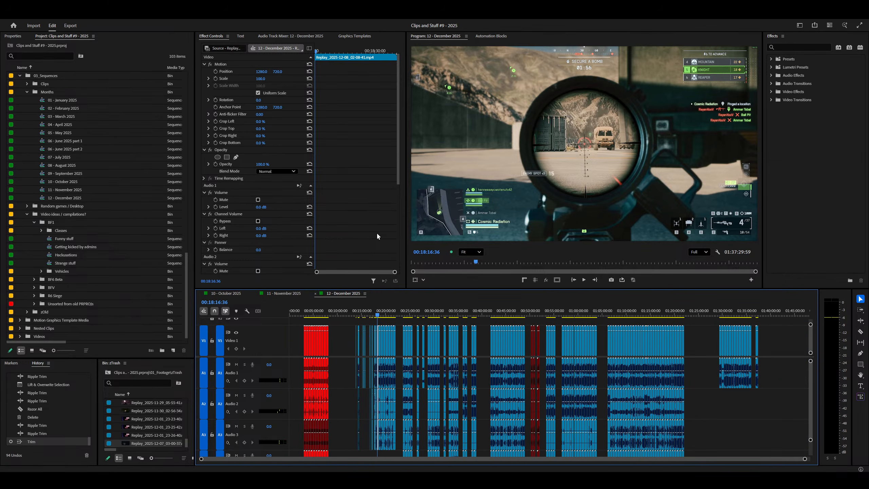
key("equal")
key("equal")
key("equal")
key("equal")
key("equal")
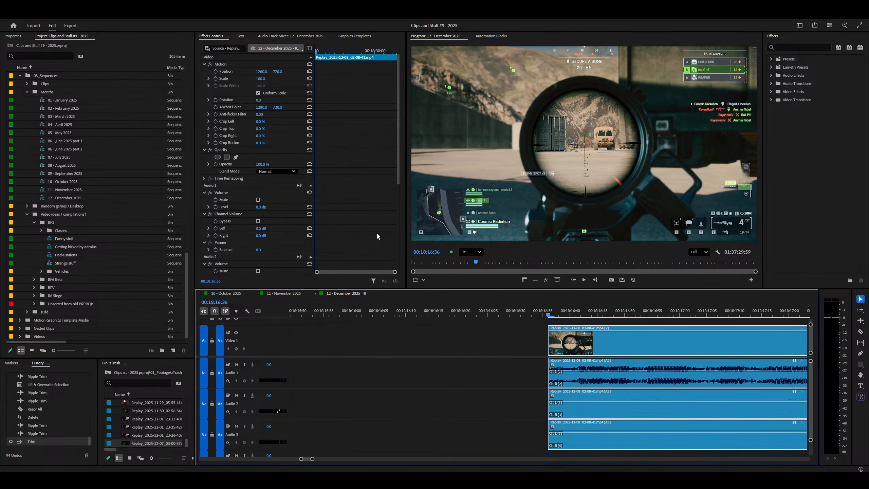
key("minus")
key("minus")
key("equal")
key("equal")
key("minus")
key("minus")
key("equal")
key("equal")
key("equal")
key("equal")
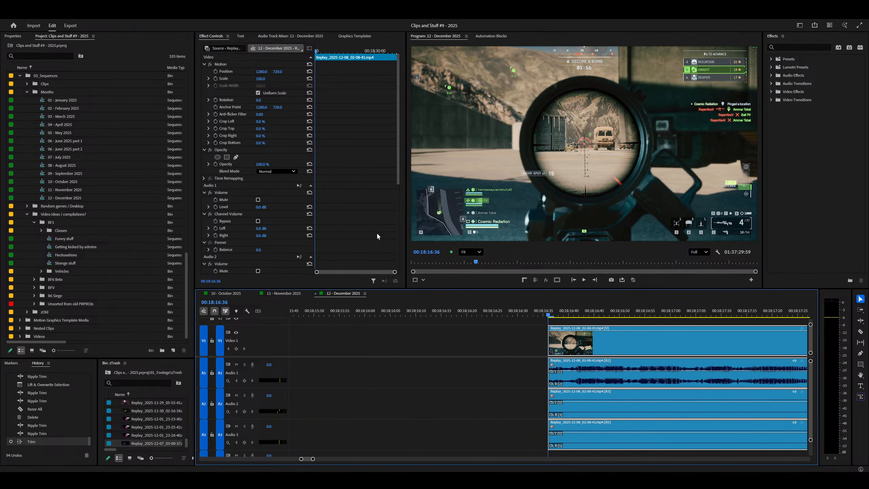
key("minus")
key("minus")
key("minus")
key("minus")
key("minus")
key("minus")
key("minus")
key("minus")
key("minus")
key("minus")
key("minus")
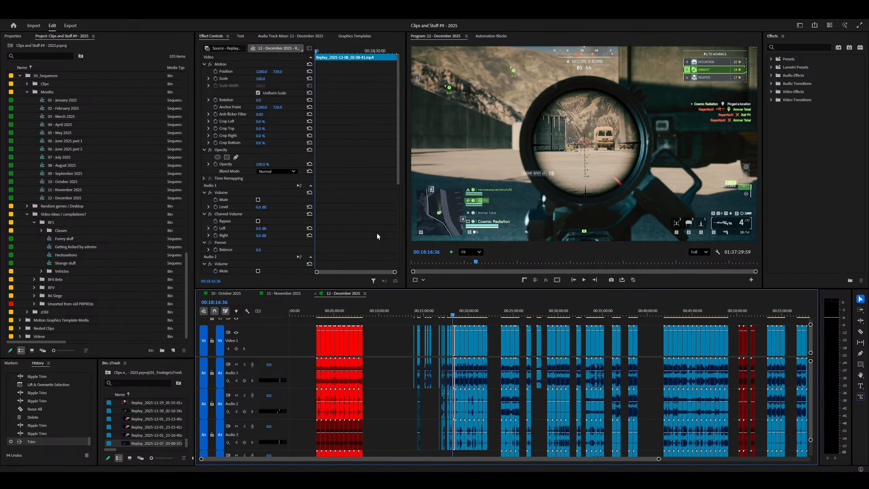
key("equal")
key("equal")
key("equal")
key("equal")
key("equal")
key("equal")
key("minus")
key("minus")
key("minus")
key("minus")
key("minus")
key("minus")
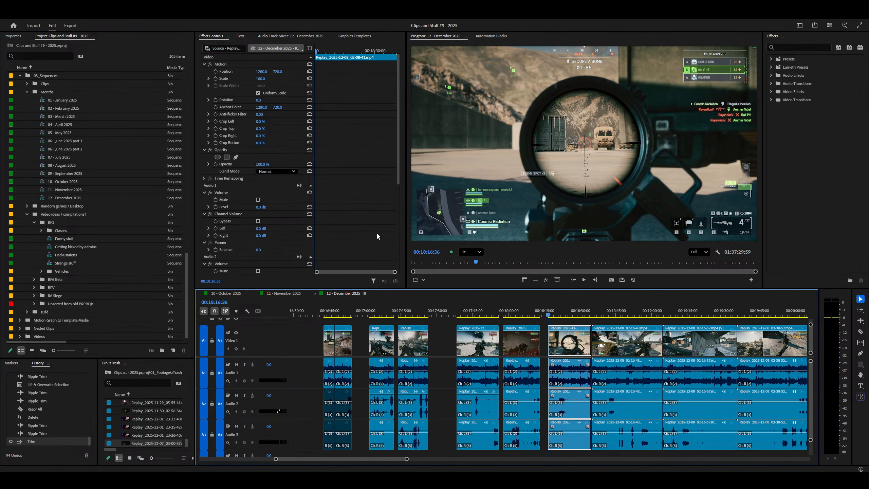
key("equal")
key("equal")
key("equal")
key("equal")
key("equal")
key("minus")
key("minus")
key("minus")
key("minus")
key("equal")
key("equal")
key("equal")
key("equal")
key("equal")
key("equal")
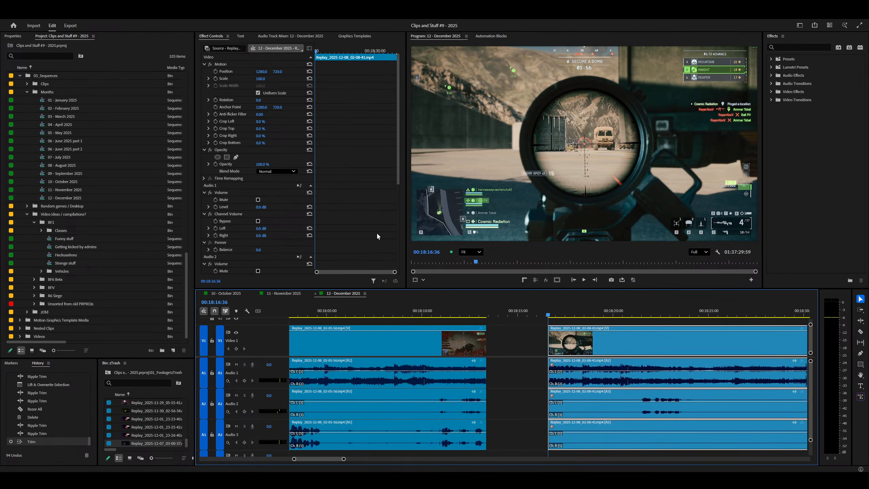
key("minus")
key("minus")
key("minus")
key("minus")
key("minus")
key("minus")
key("minus")
key("minus")
key("minus")
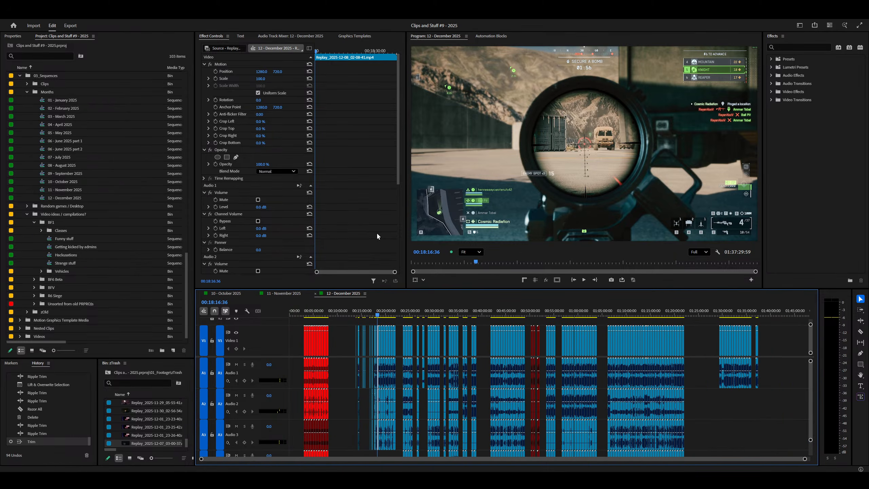
key("equal")
key("equal")
key("equal")
key("equal")
key("equal")
key("equal")
key("equal")
key("equal")
key("equal")
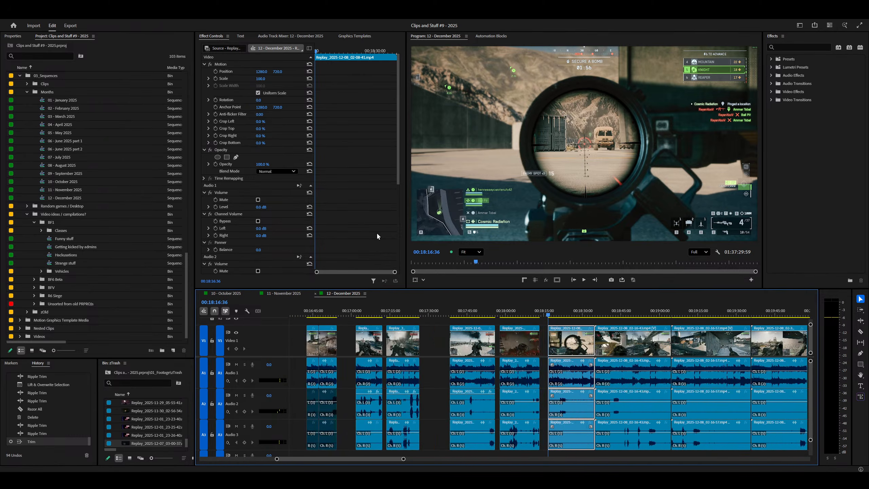
key("minus")
key("minus")
key("minus")
key("minus")
key("minus")
key("minus")
key("equal")
key("equal")
key("equal")
key("equal")
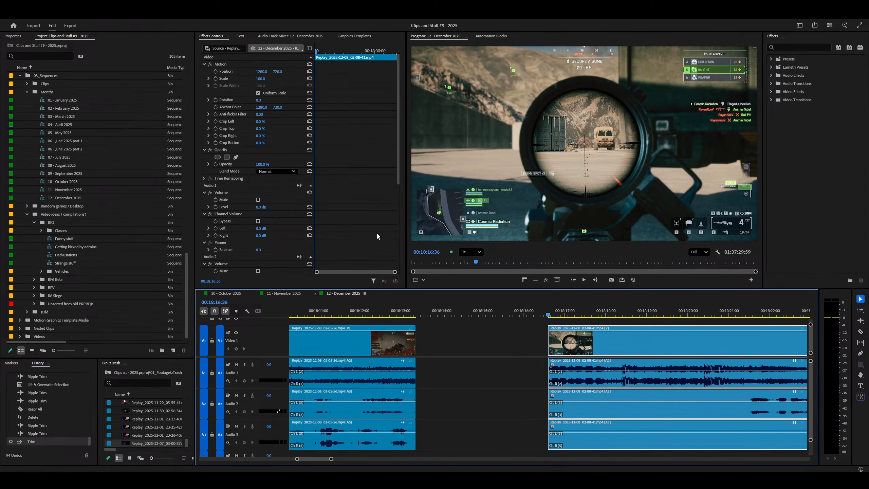
key("minus")
key("minus")
key("minus")
key("minus")
key("minus")
Step: Fast-forward through the replays from 00:18:16:36, return to the start of the Replay_2025-12-08_02-08-41 clip, and save the project
key("l")
key("l")
key("l")
key("l")
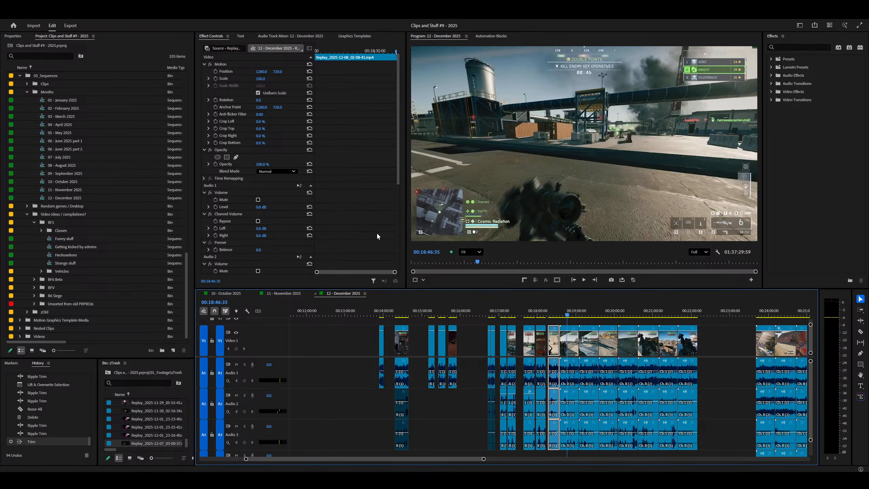
key("Up")
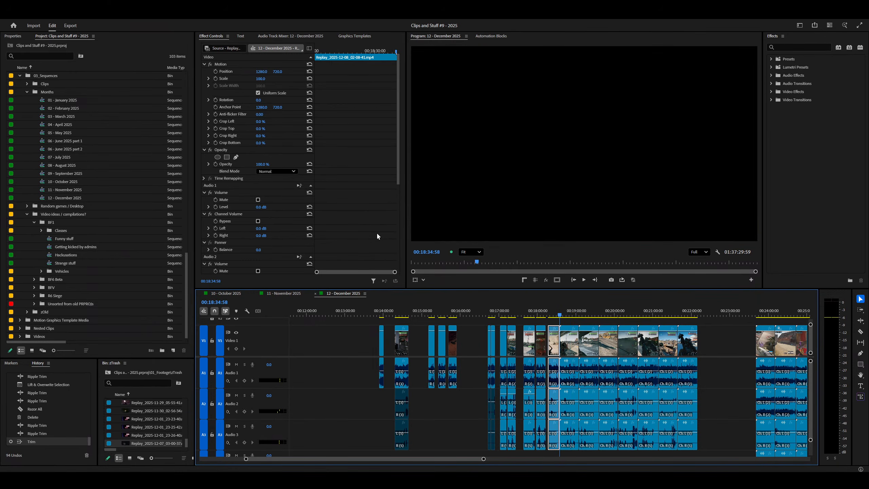
key("Up")
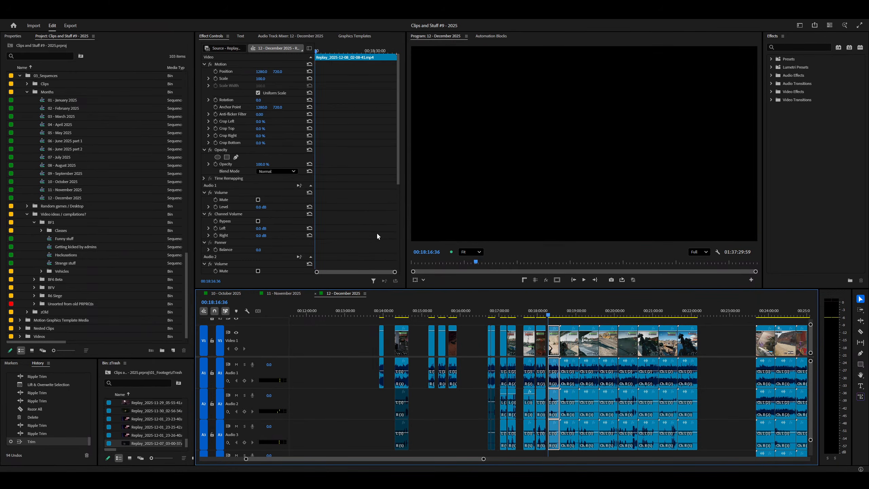
key("equal")
key("equal")
key("equal")
key("equal")
key("equal")
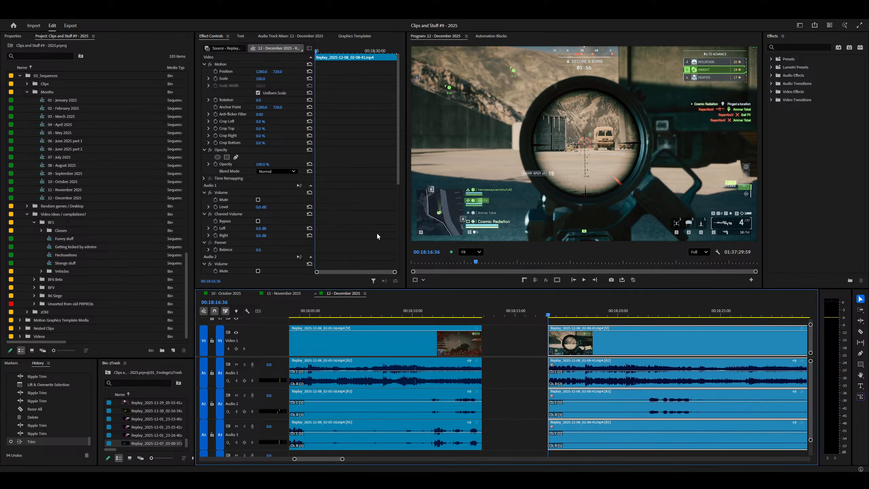
key("ctrl+s")
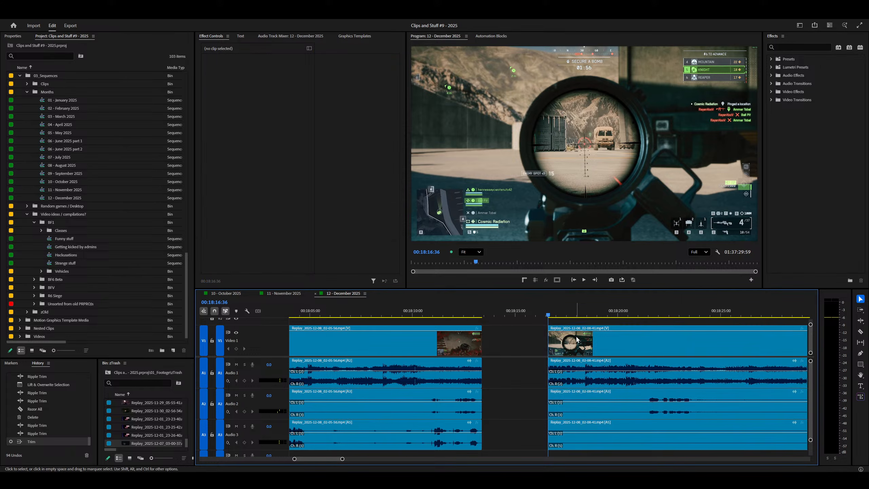
Step: Play Replay_2025-12-08_02-08-41 from its start to review the sniper kill and the moments following it
key("space")
key("=")
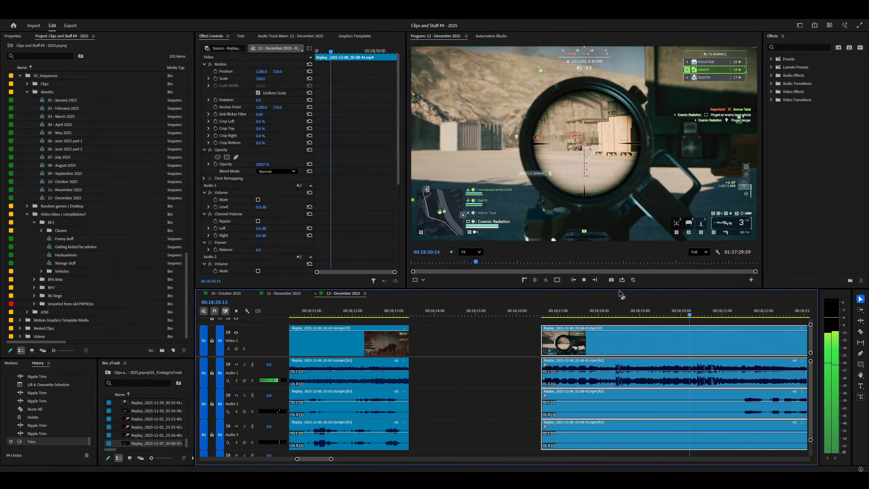
key("minus")
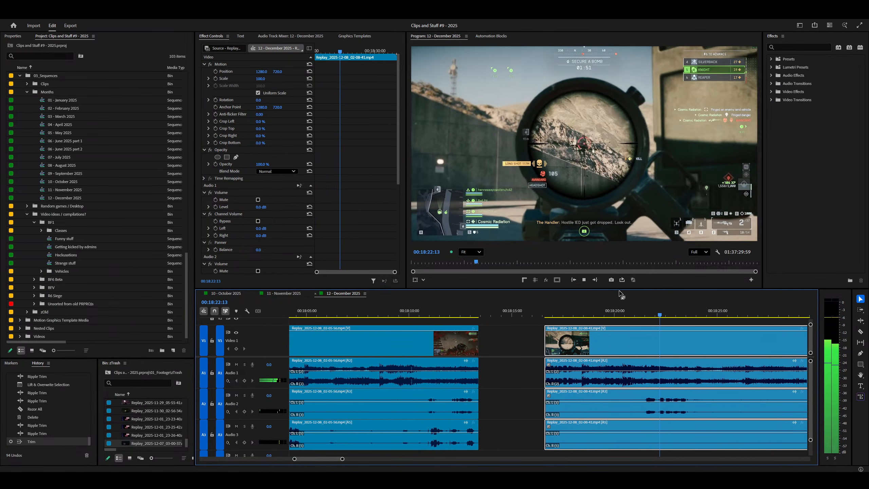
key("minus")
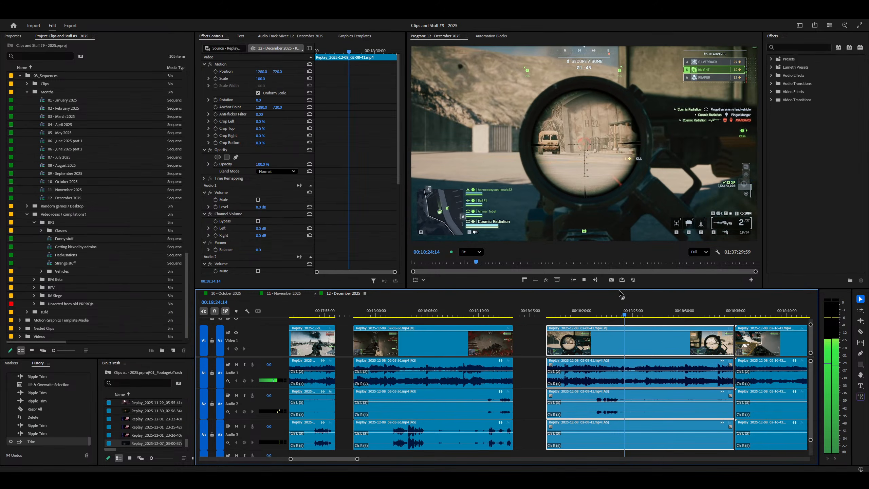
key("equal")
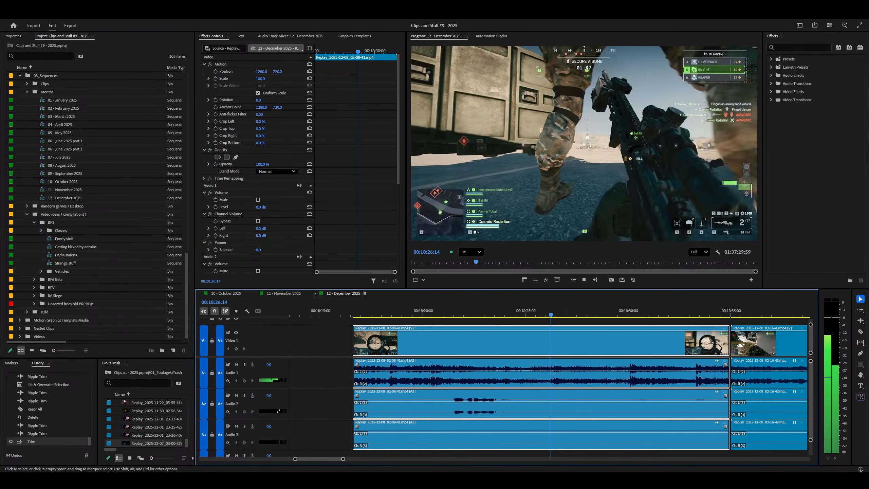
key("space")
Step: Solo Audio 2 to listen to the section from about 00:18:21, and turn the solo off again
left_click(456, 397)
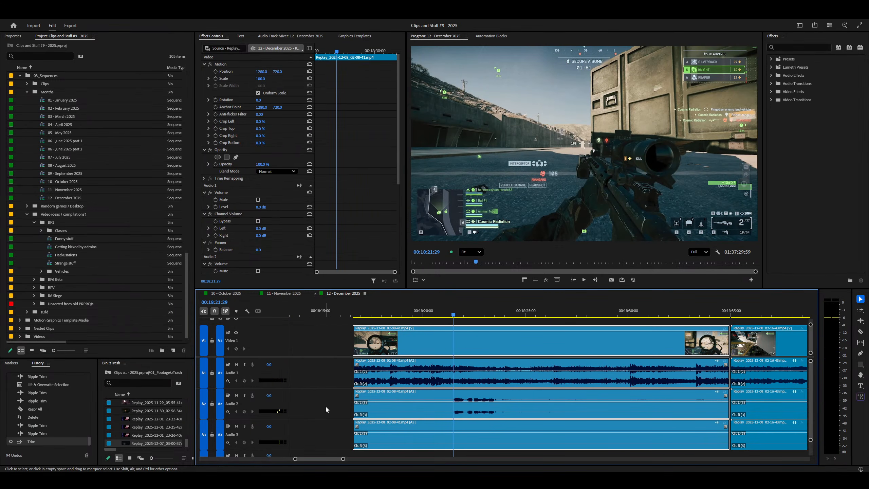
left_click(245, 395)
key("space")
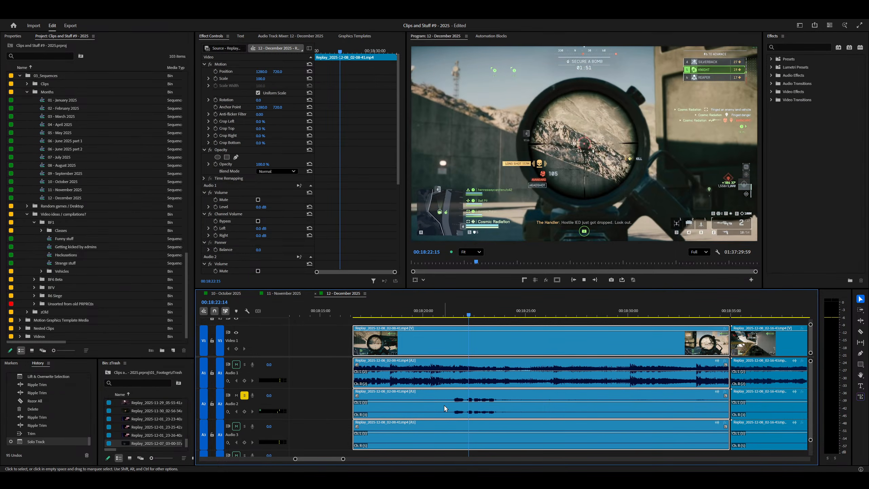
left_click(453, 398)
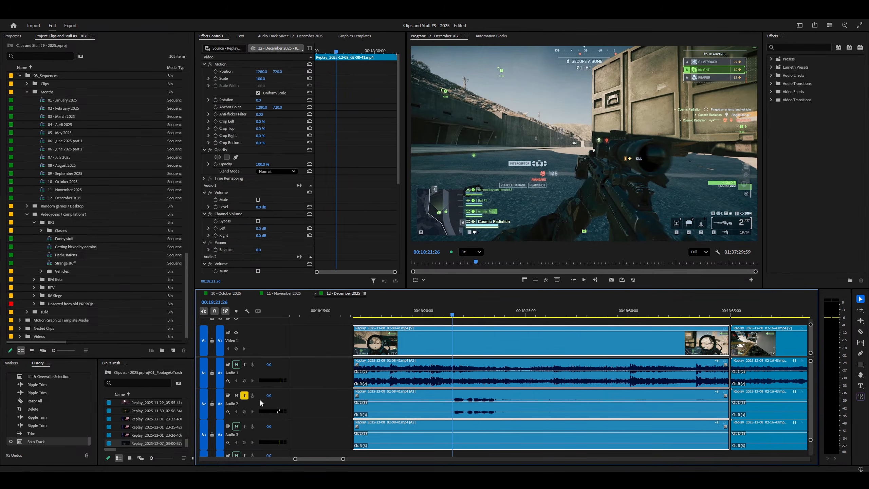
left_click(245, 394)
Step: Split the Replay_2025-12-08_02-08-41 clip on all tracks at 00:18:21:26
key("w")
key("ctrl+z")
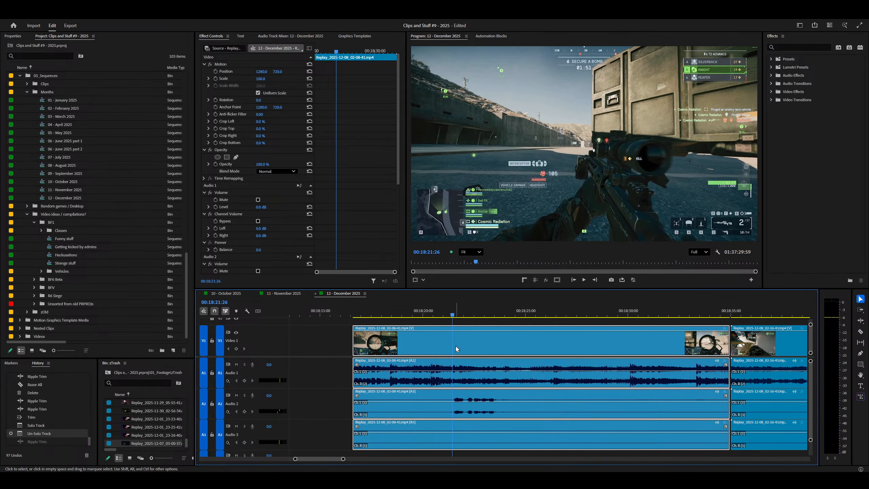
key("ctrl+shift+k")
Step: Review the second part of the split clip, ripple-trim about ten seconds off its start, and delete the remaining piece
key("space")
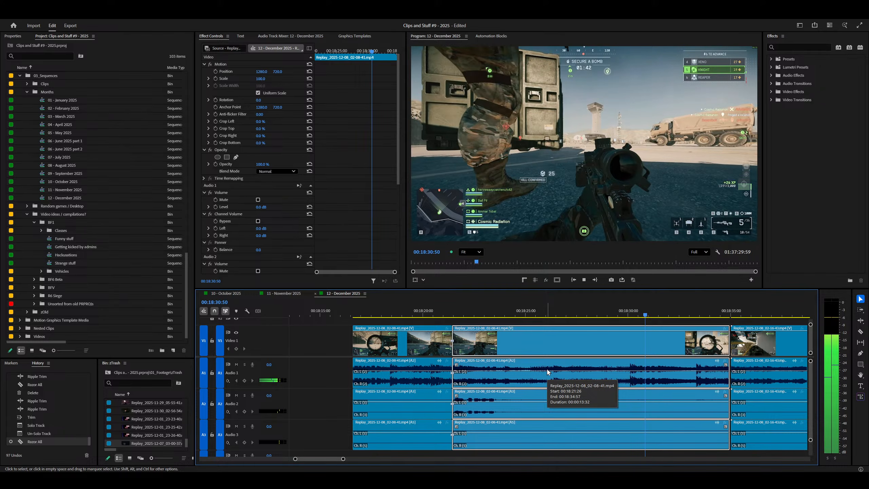
key("equal")
key("space")
key("q")
key("space")
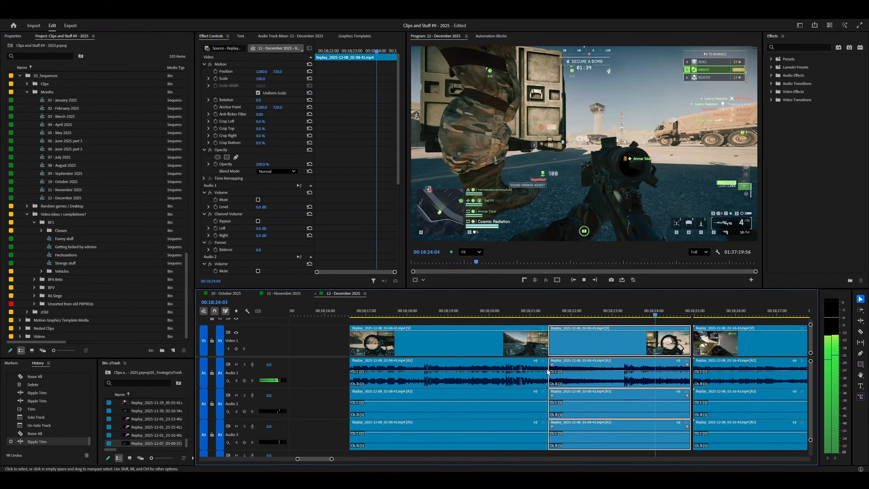
key("Delete")
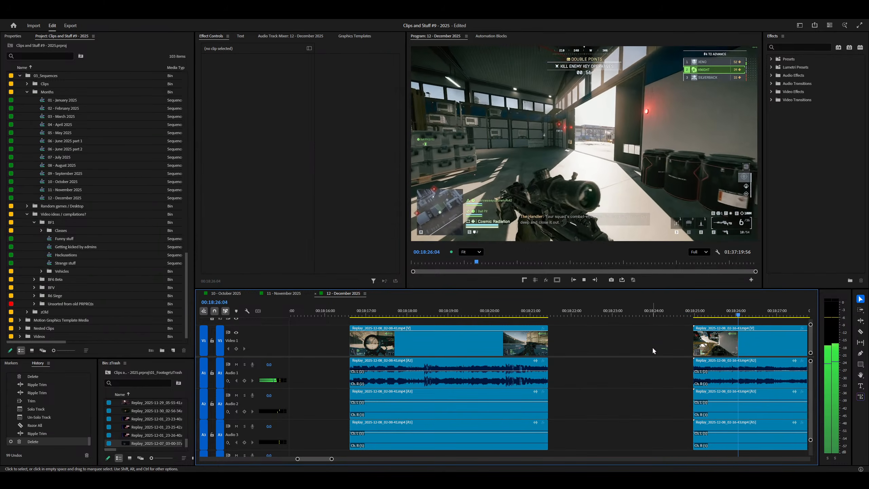
Step: Play Replay_2025-12-08_02-16-43 to about 00:18:40 to judge where its useful footage starts
key("minus")
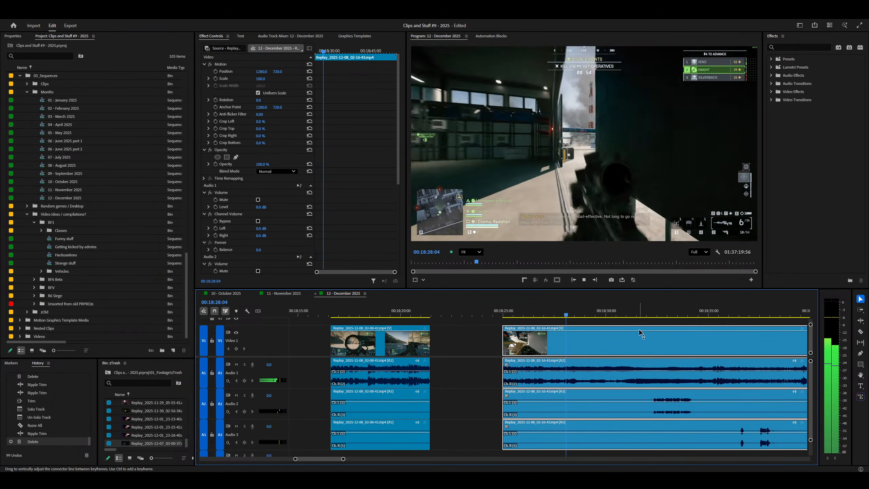
key("equal")
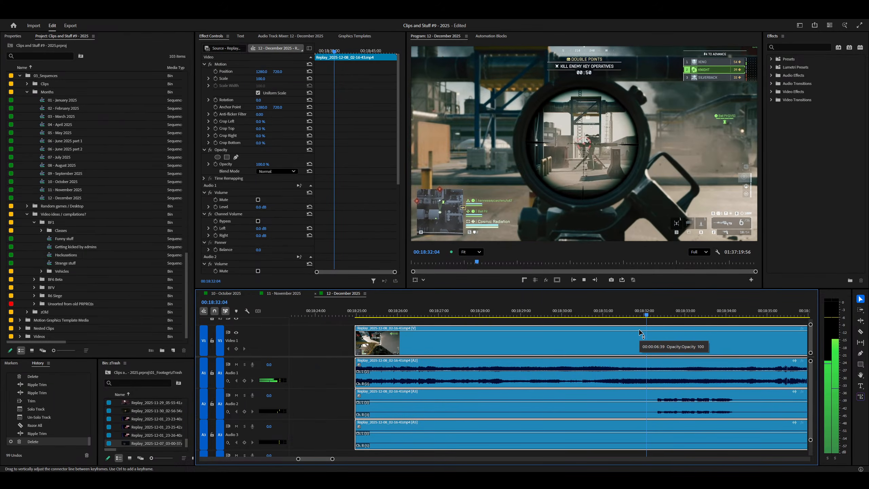
key("minus")
key("minus")
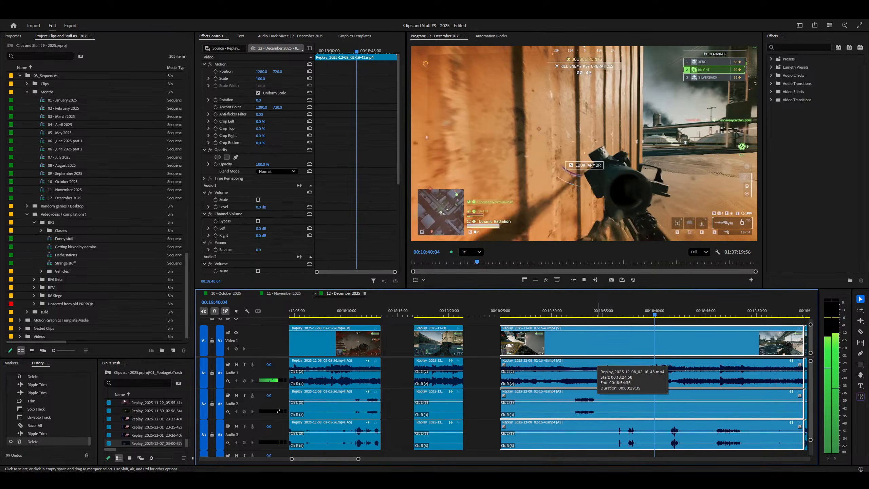
key("space")
key("=")
left_click(462, 311)
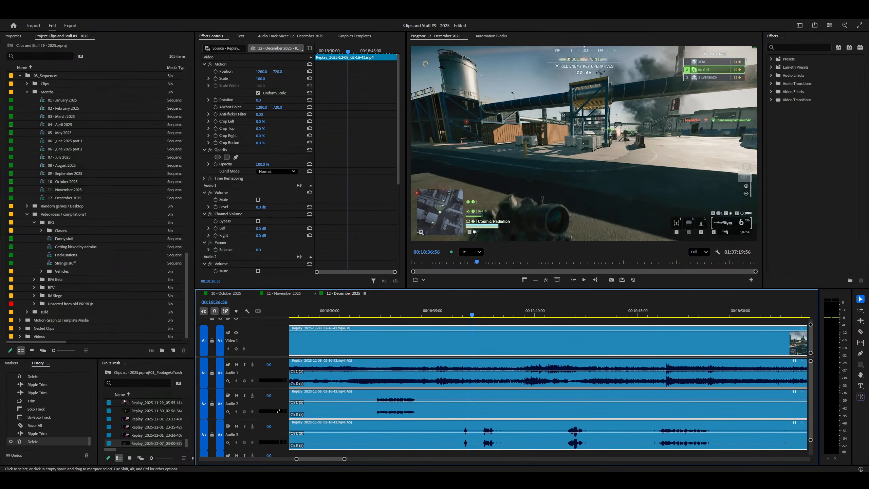
Step: Solo Audio 2 to check the sound from about 00:18:32:27 in the 02-16-43 replay, and turn the solo off again
left_click(379, 311)
left_click(244, 395)
key("space")
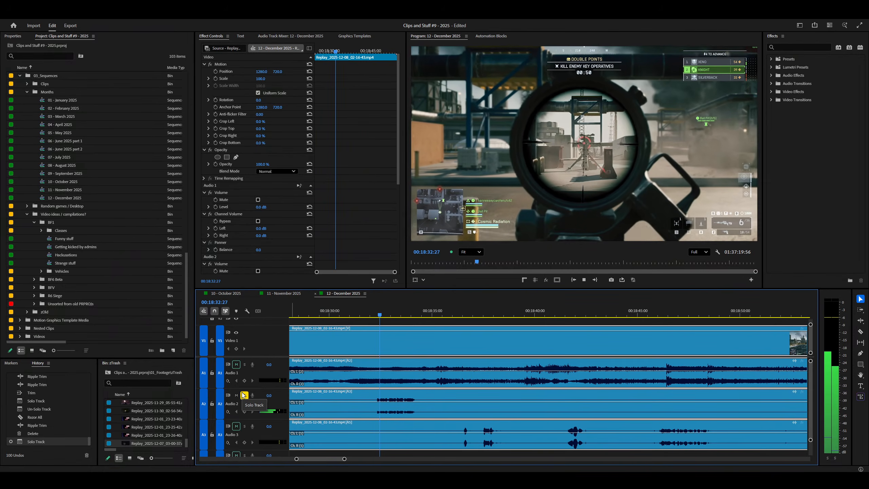
left_click(243, 395)
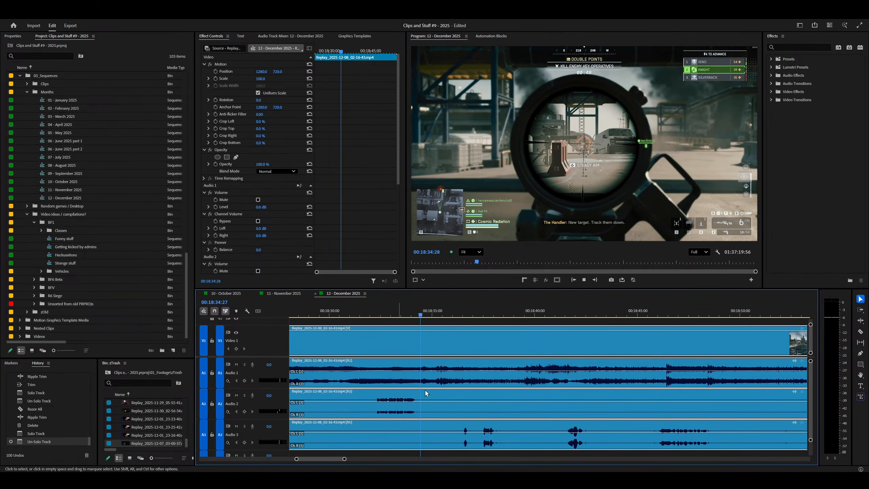
Step: Ripple-trim about ten seconds off the start of Replay_2025-12-08_02-16-43 and play the remaining footage
key("q")
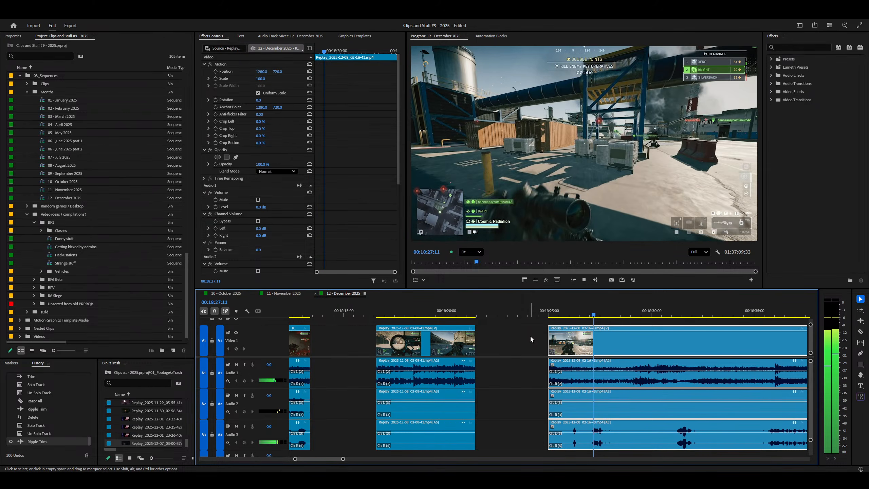
key("minus")
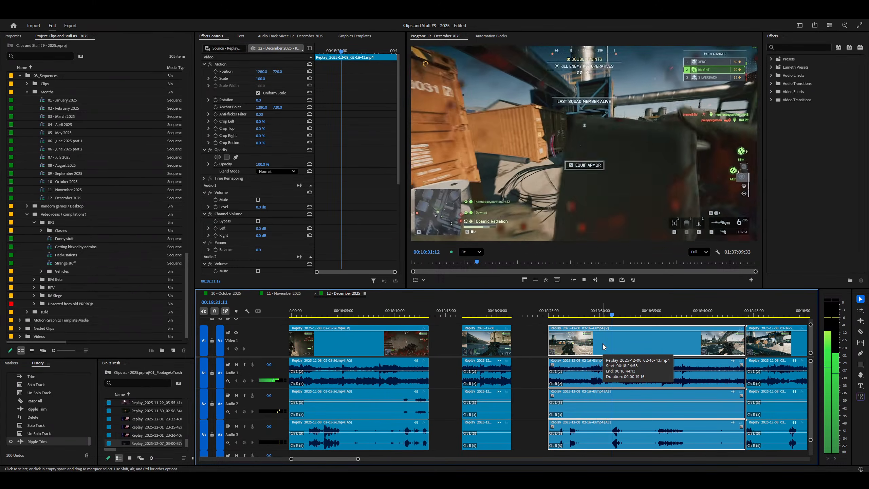
key("minus")
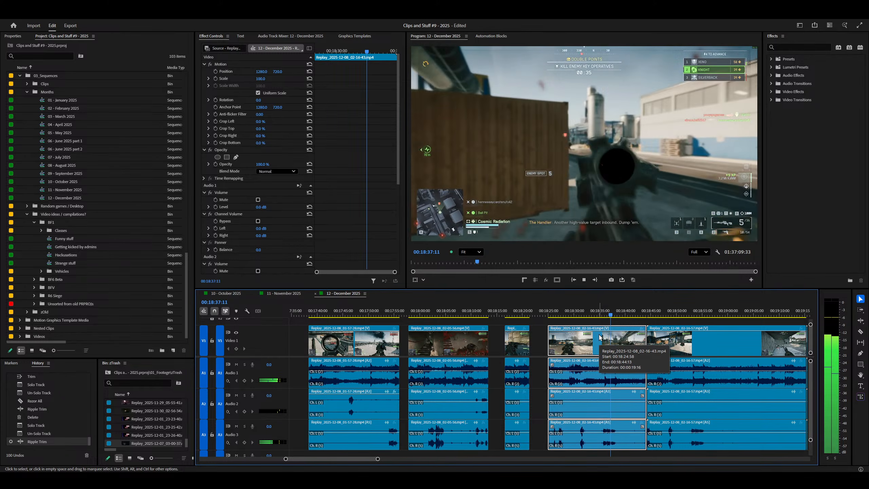
key("equal")
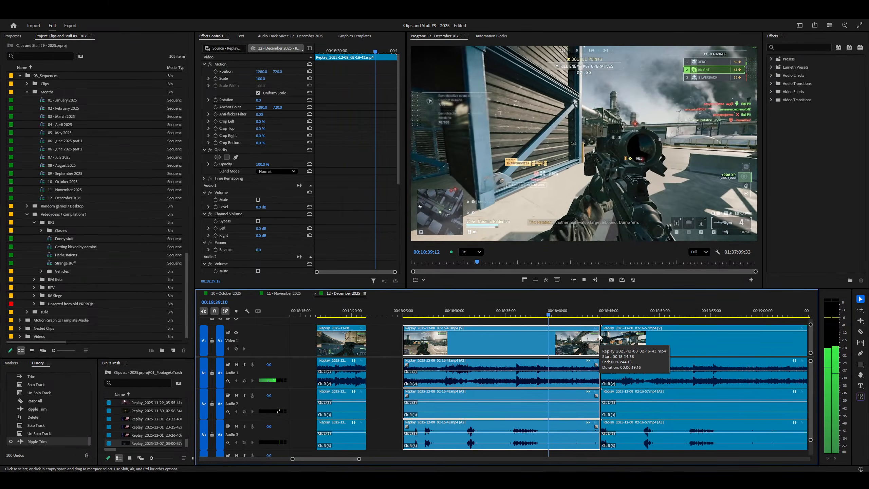
Step: Split Replay_2025-12-08_02-16-43 on all tracks at 00:18:40:41 and delete the piece after the cut
key("ctrl+shift+k")
key("space")
key("equal")
key("equal")
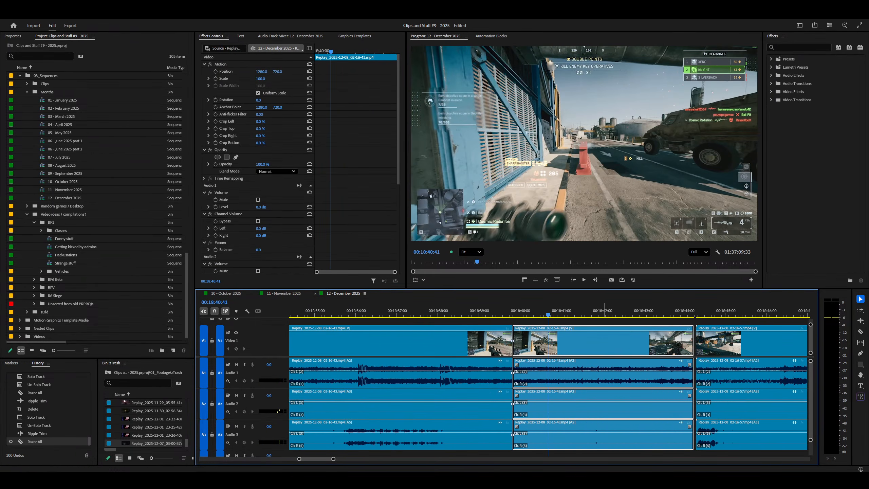
key("ctrl+z")
key("ctrl+shift+k")
key("space")
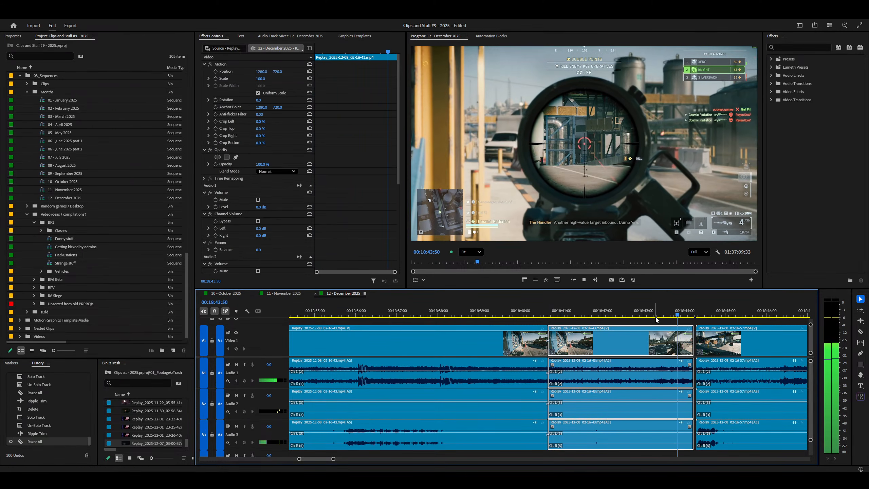
key("Delete")
Step: Play Replay_2025-12-08_02-16-57 through to about 00:19:13 to judge which footage is worth keeping
key("minus")
key("minus")
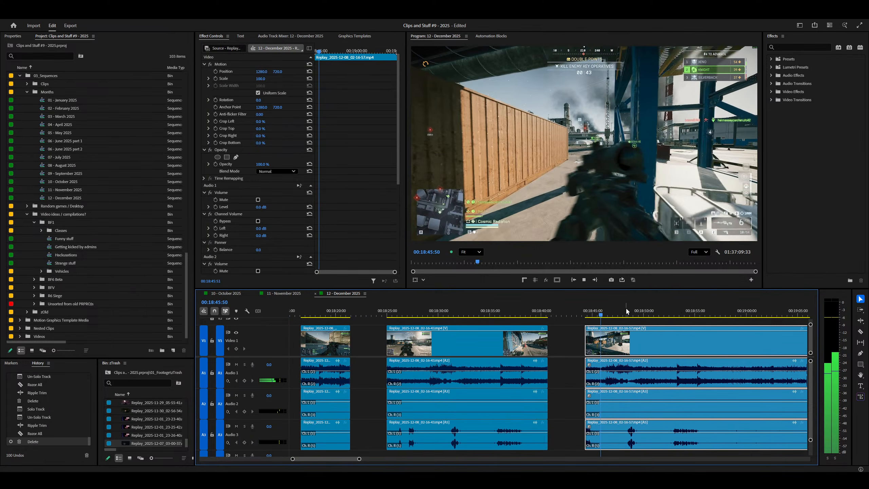
key("minus")
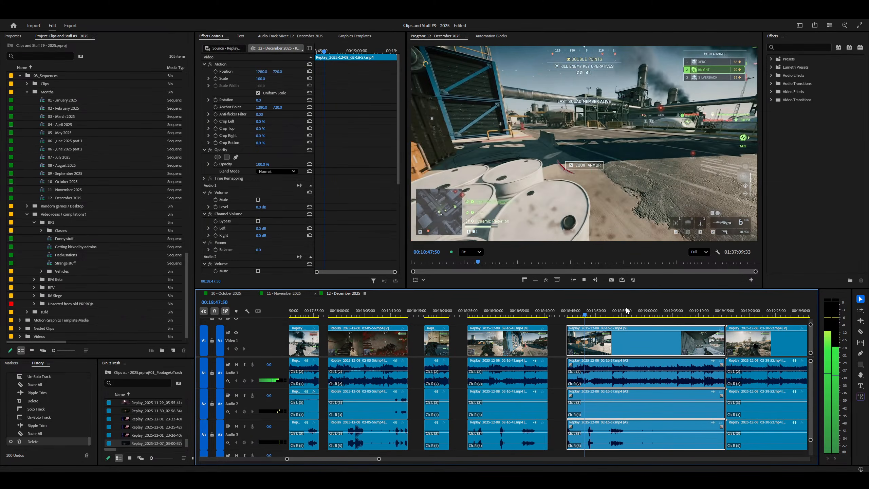
key("equal")
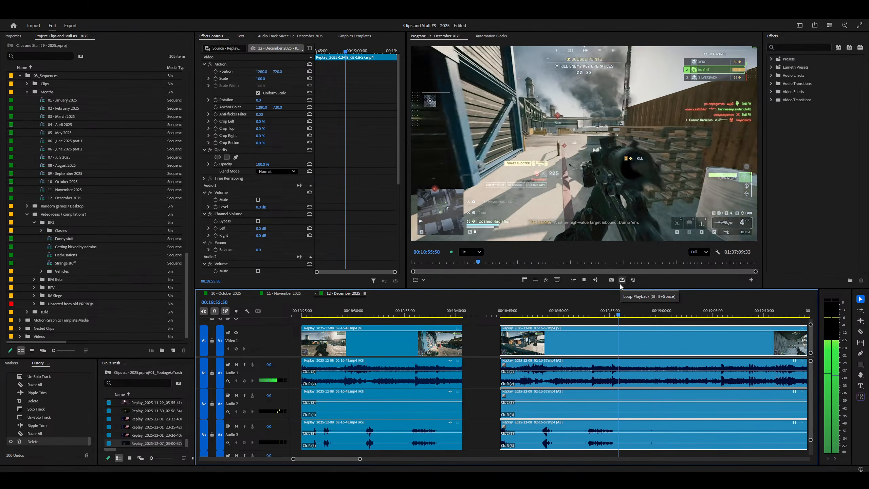
key("minus")
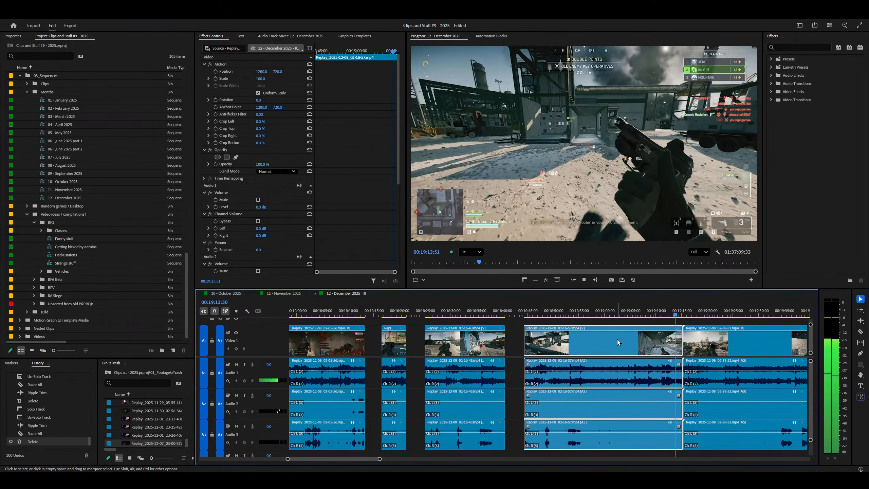
Step: Copy the trimmed Replay_2025-12-08_02-16-43 clip into the zTrash bin and delete it from the sequence
key("space")
left_click_drag(488, 340, 157, 418)
left_click_drag(566, 315, 538, 317)
key("Delete")
Step: Ripple-trim about one and a half seconds off the start of Replay_2025-12-08_02-16-57
left_click(562, 310)
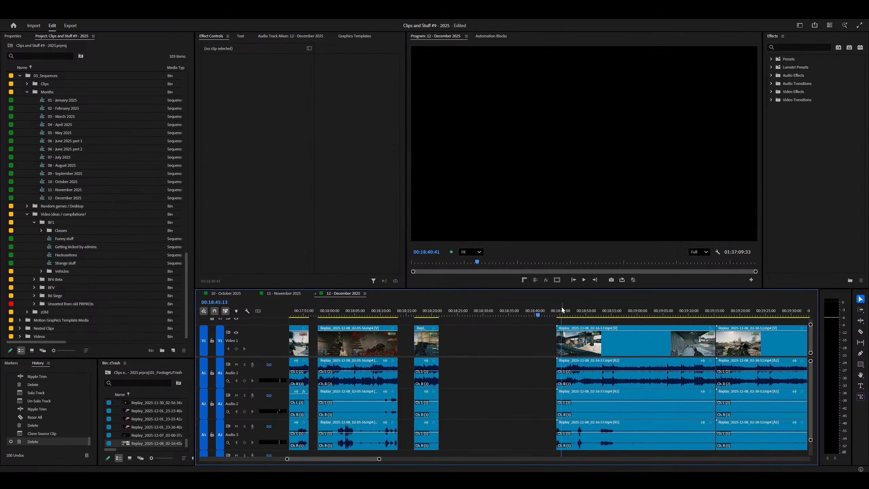
key("space")
left_click(575, 343)
key("=")
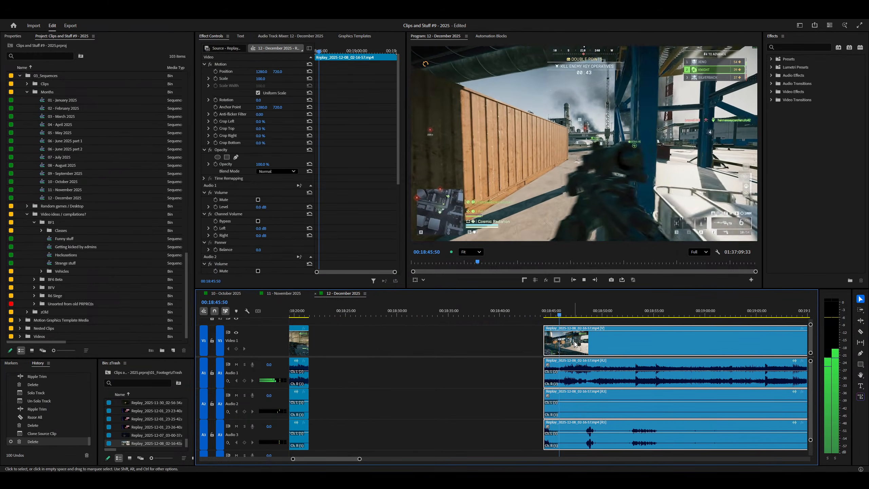
key("space")
right_click(559, 357)
key("q")
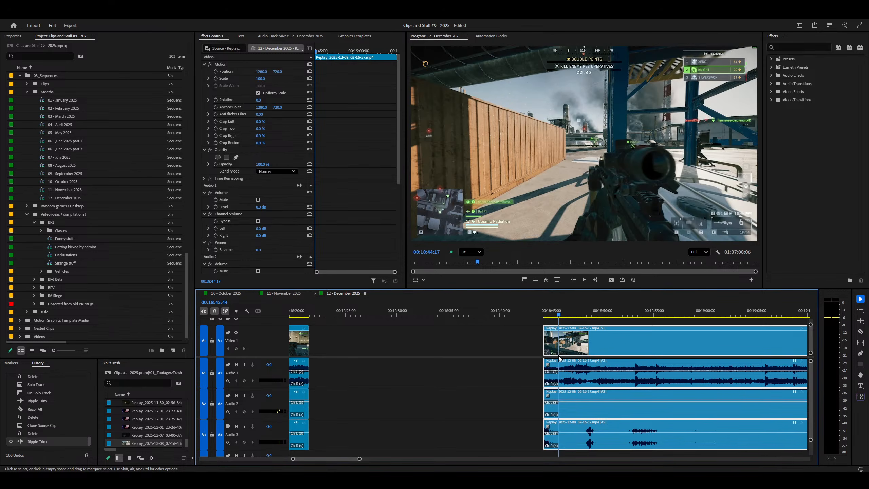
Step: Split Replay_2025-12-08_02-16-57 on all tracks at about 00:18:56 and ripple-trim about seven seconds off the start of the second piece
key("space")
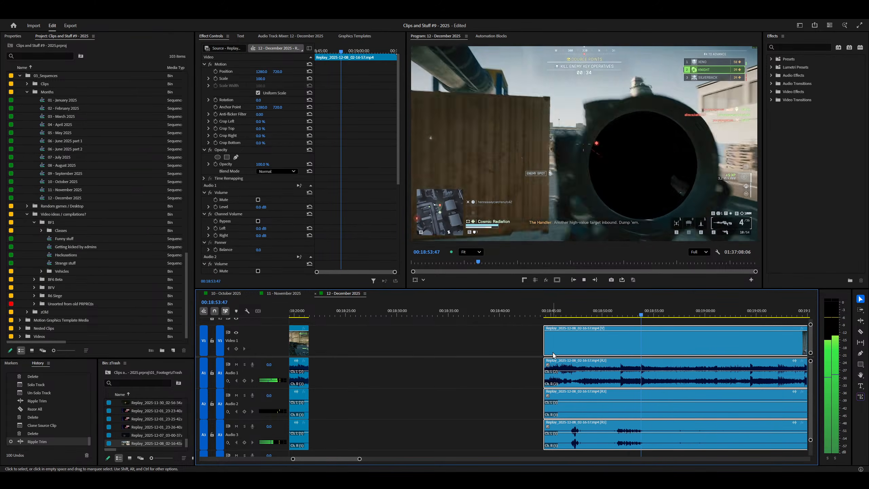
scroll(551, 353, "down", 2)
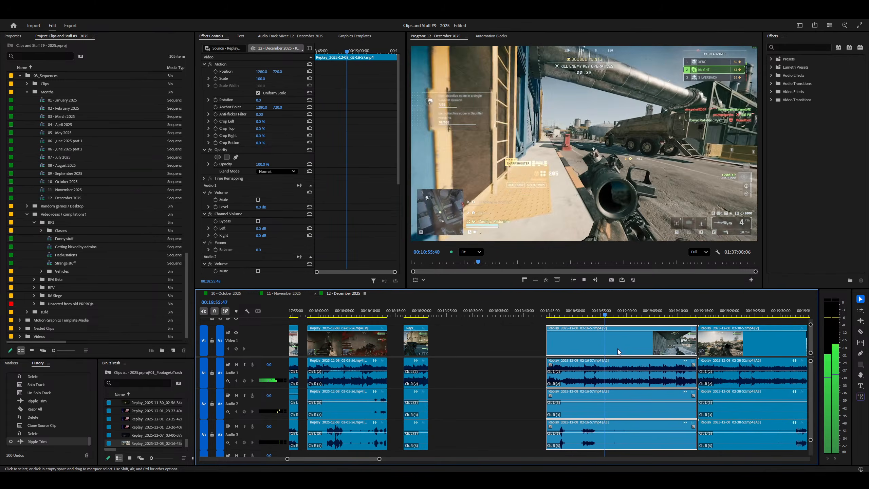
key("ctrl+shift+k")
right_click(647, 359)
scroll(637, 356, "up", 2)
key("space")
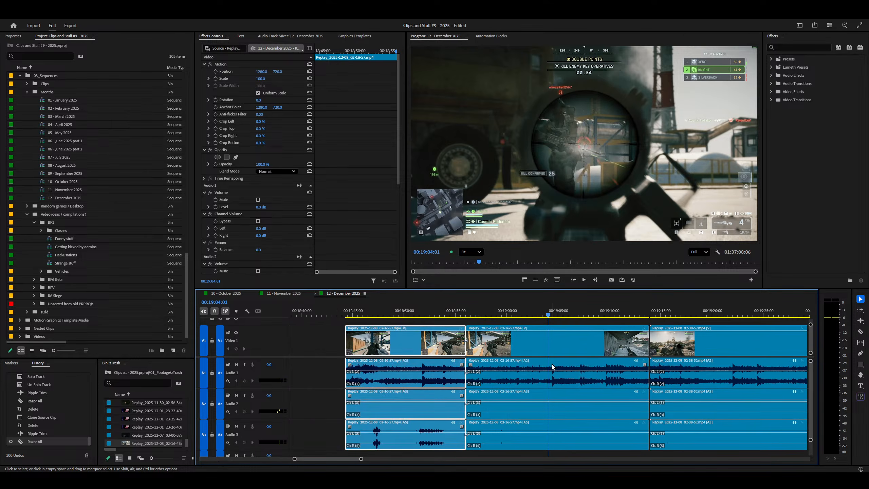
key("q")
scroll(539, 365, "up", 1)
Step: Split the second piece of Replay_2025-12-08_02-16-57 on all tracks at 00:19:05:07, delete the remainder after the cut and save the project
key("space")
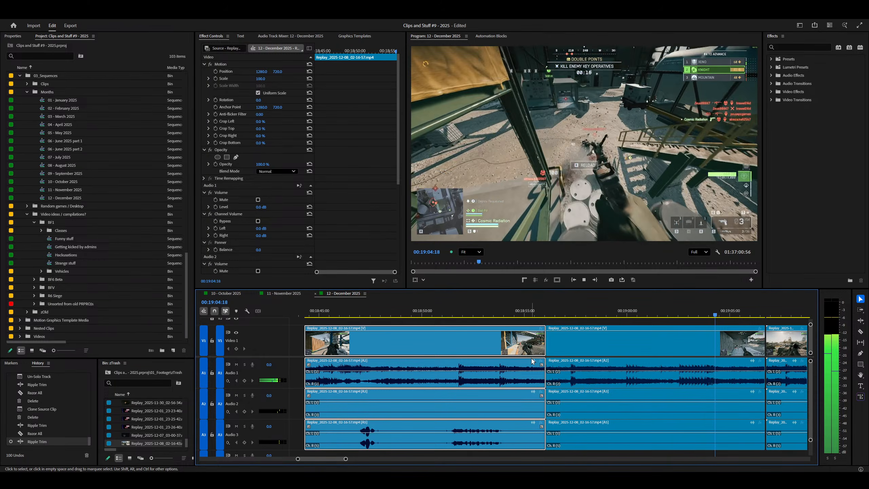
scroll(531, 360, "down", 1)
key("space")
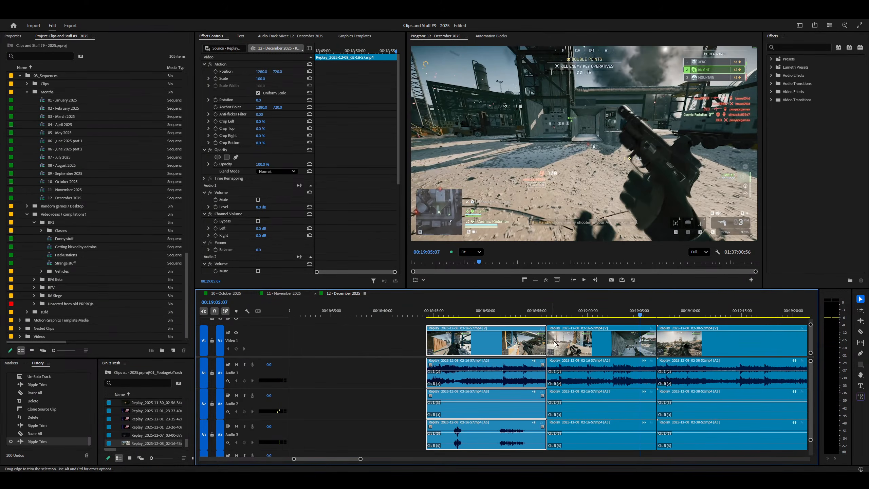
key("ctrl+shift+k")
left_click(647, 339)
key("Delete")
key("ctrl+s")
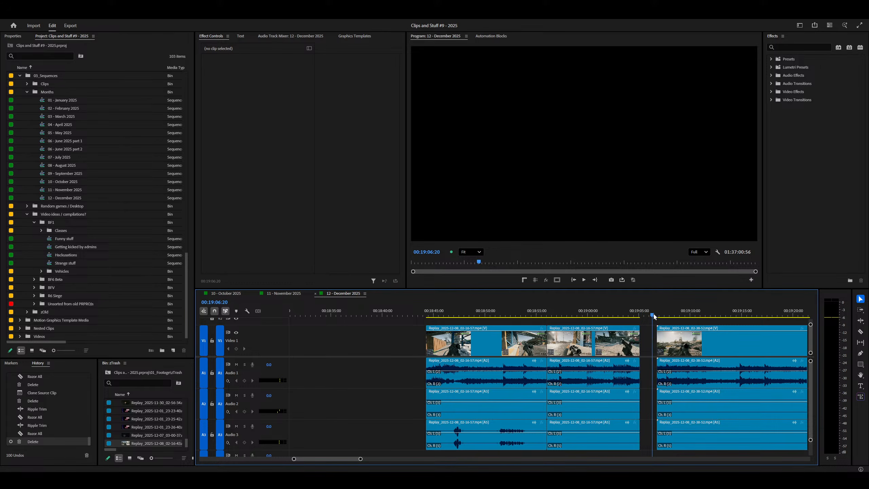
Step: Play Replay_2025-12-08_02-38-52 from its start and ripple-trim about six seconds off its beginning
left_click_drag(654, 316, 658, 316)
key("space")
key("minus")
key("equal")
key("minus")
key("minus")
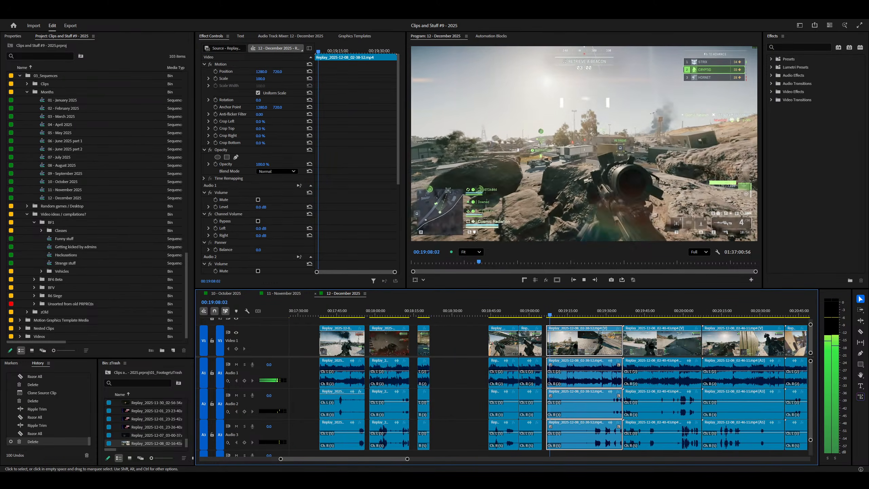
key("equal")
key("equal")
key("equal")
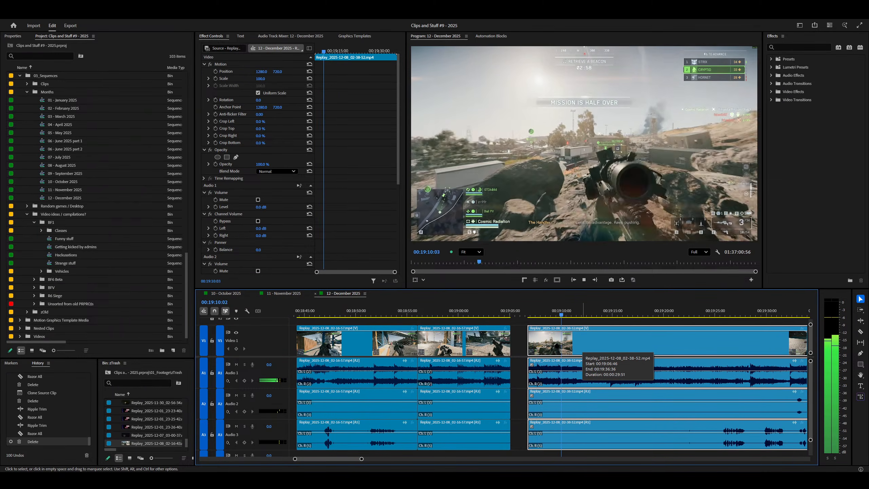
key("minus")
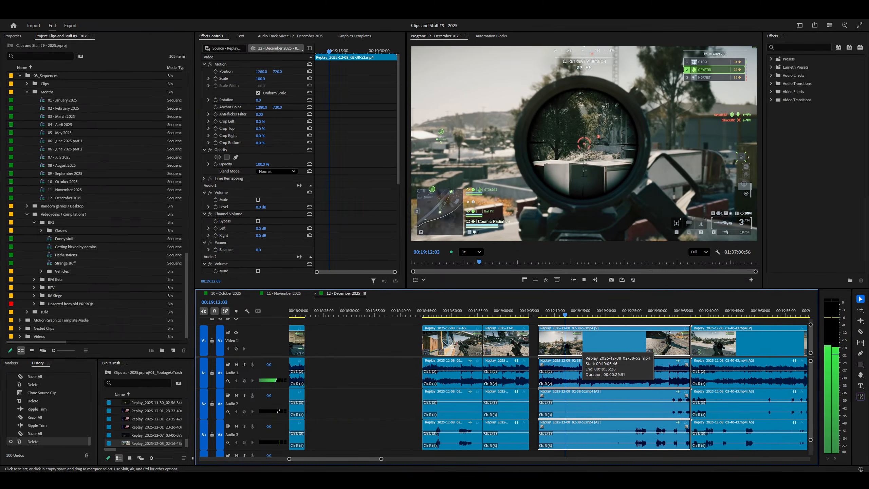
key("equal")
key("q")
Step: Ripple-trim about three more seconds off the start of Replay_2025-12-08_02-38-52 and play the remaining footage
key("equal")
key("equal")
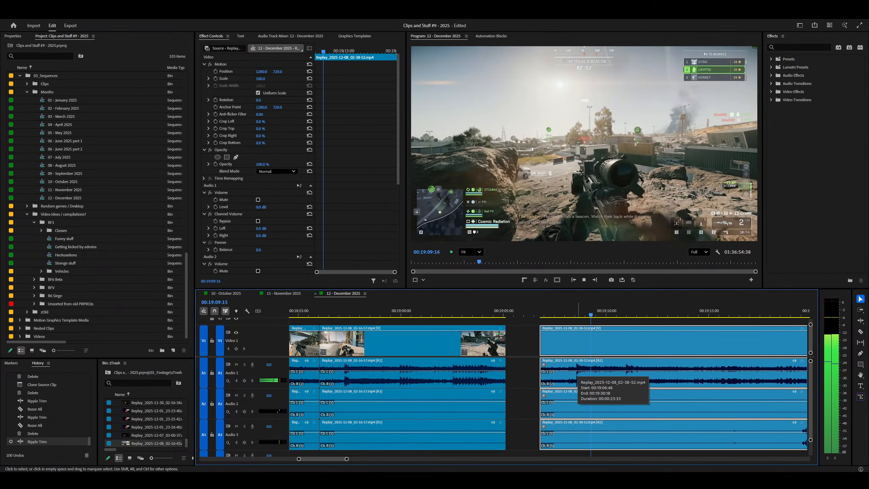
key("space")
key("space")
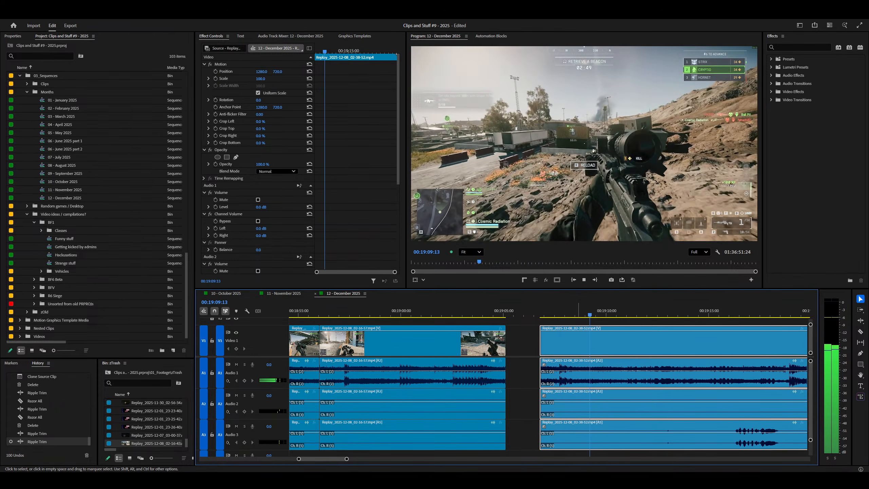
Step: Park the playhead on the frame at 00:19:11:12, view it full size and export it as a JPEG
key("minus")
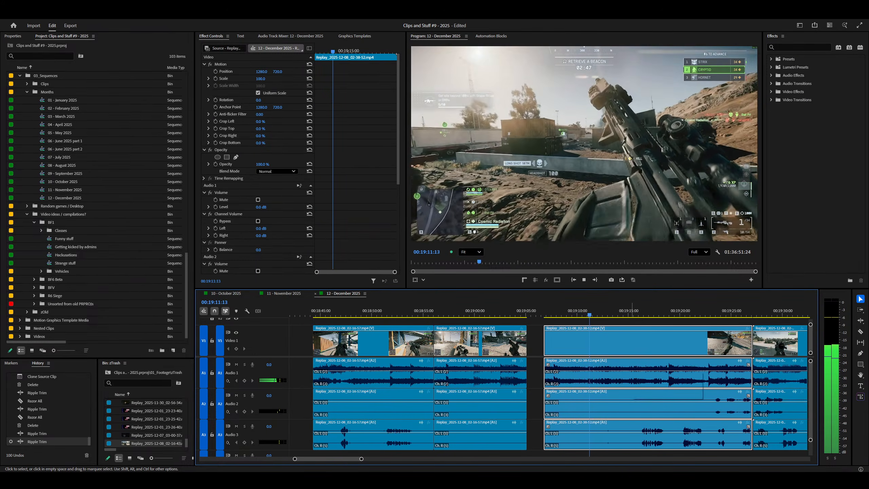
key("equal")
key("space")
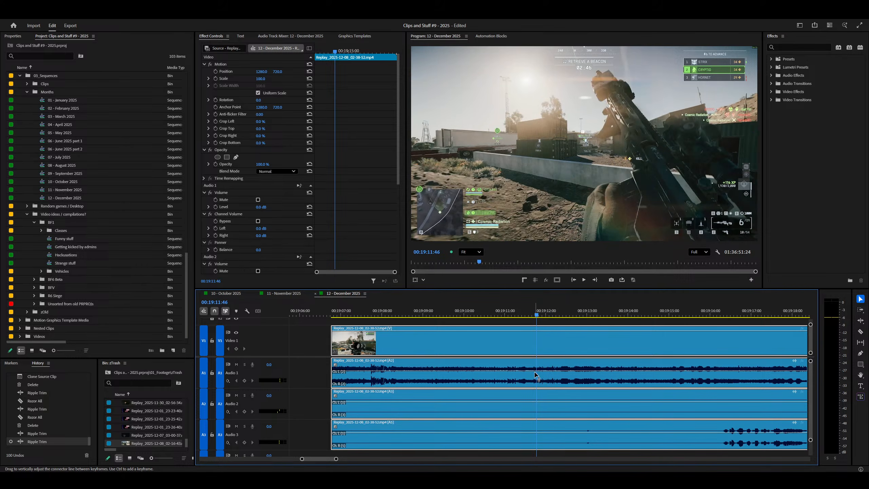
key("Right")
key("Right")
key("Right")
key("Right")
key("Right")
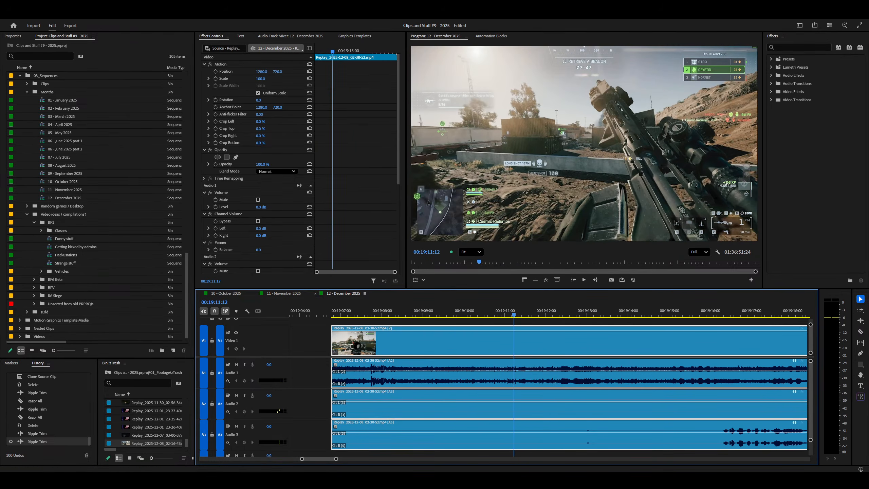
key("grave")
key("ctrl+shift+e")
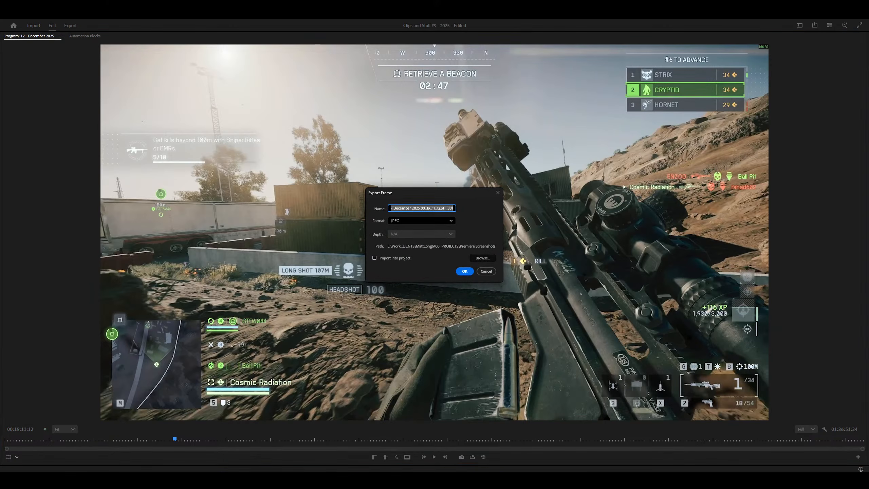
key("Return")
key("grave")
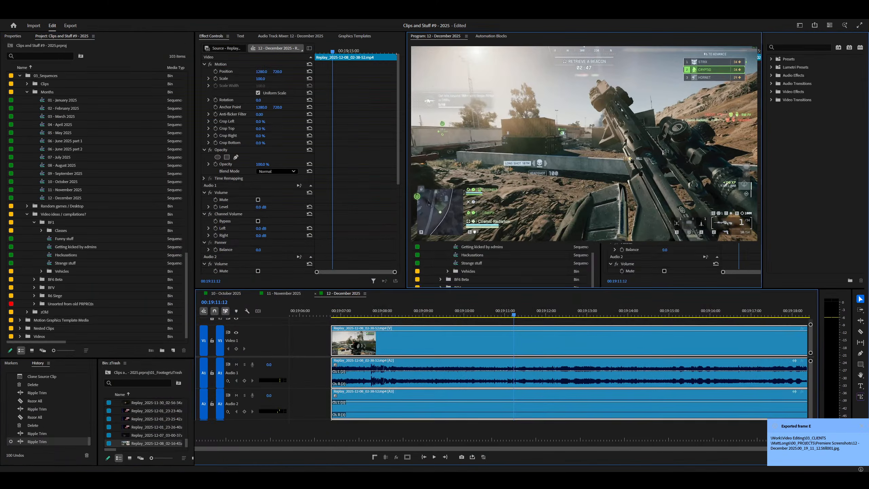
Step: Split Replay_2025-12-08_02-38-52 on all tracks at 00:19:11:12 and ripple-trim about five seconds off the start of the second piece
key("ctrl+shift+k")
key("space")
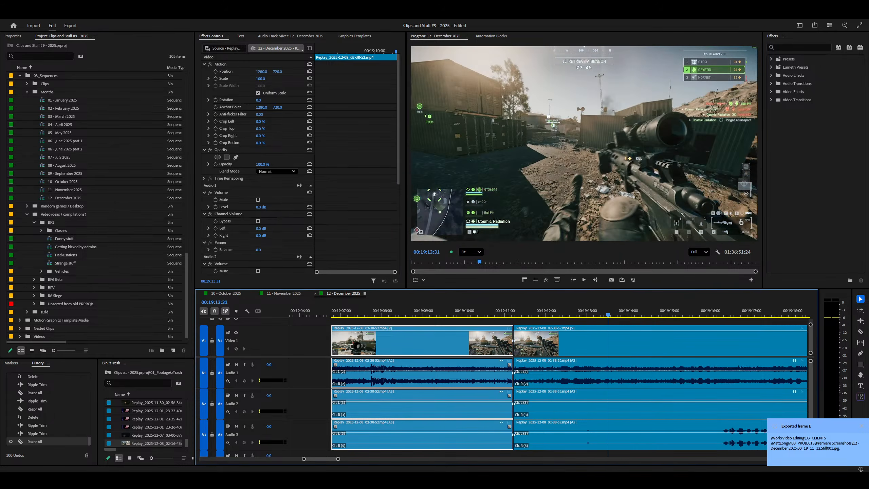
scroll(621, 390, "down", 3)
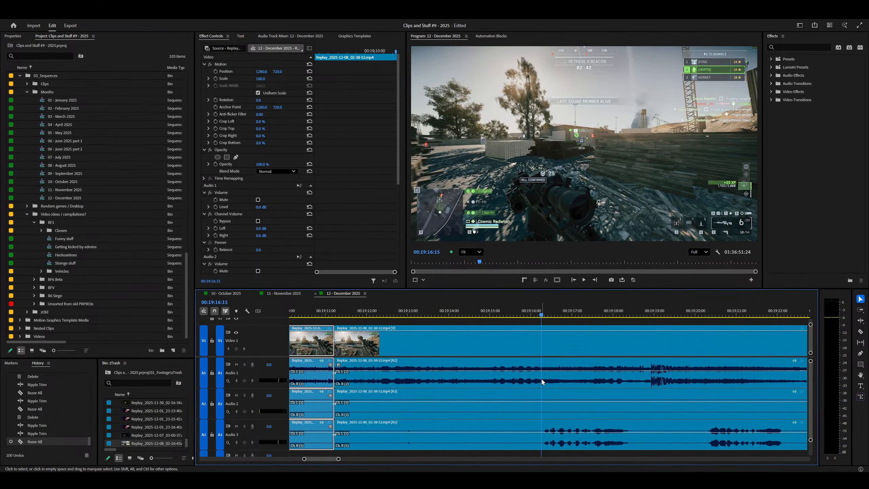
key("q")
key("=")
key("minus")
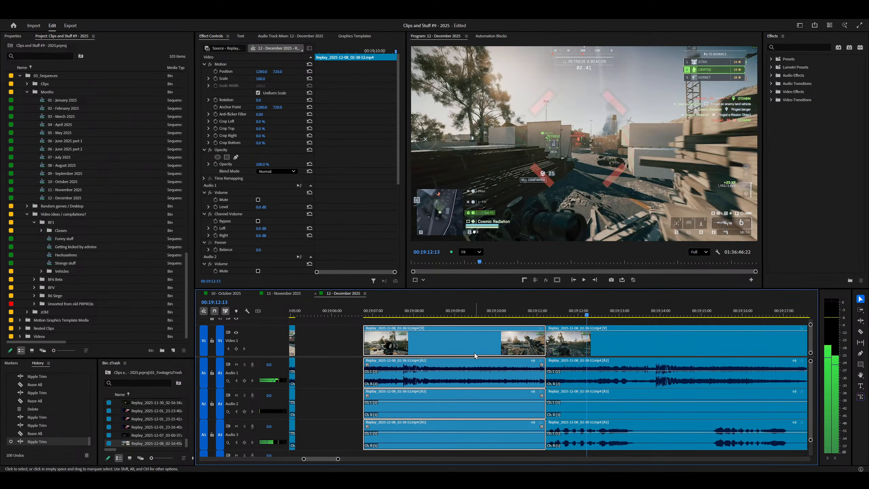
Step: Ripple-trim the end of the first Replay_2025-12-08_02-38-52 piece back to about 00:19:09:24
right_click(486, 345)
right_click(446, 353)
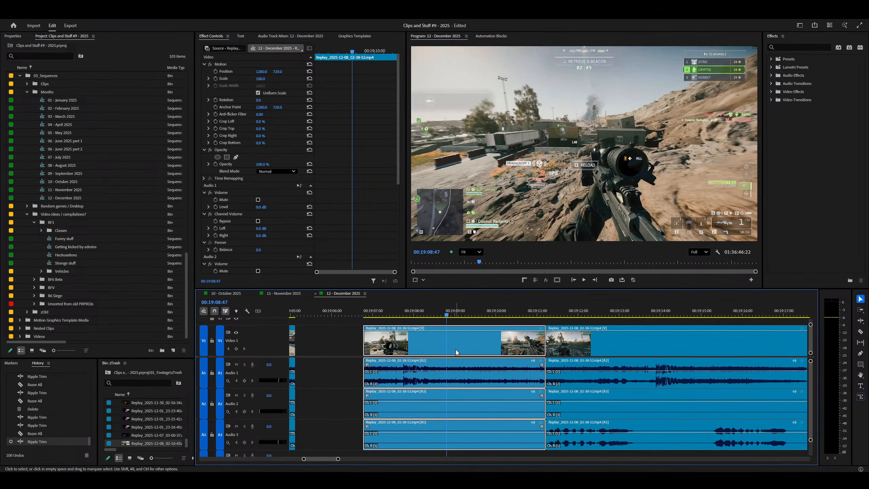
key("space")
key("w")
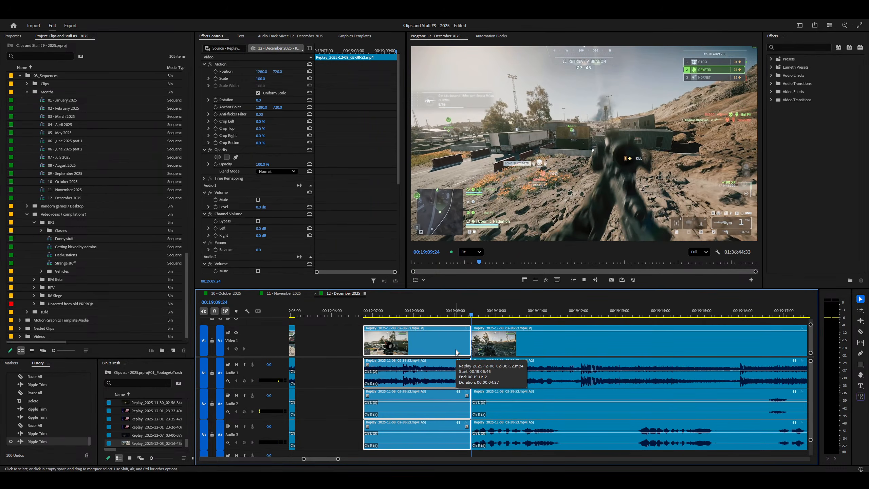
Step: Apply the default audio transition at the cut between the two Replay_2025-12-08_02-38-52 pieces and play across it
key("equal")
right_click(455, 359)
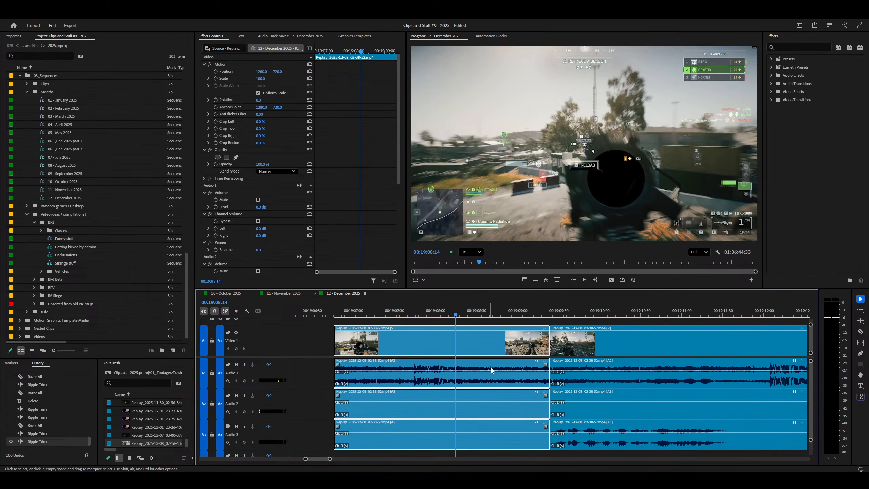
left_click(558, 322)
key("ctrl+shift+d")
key("space")
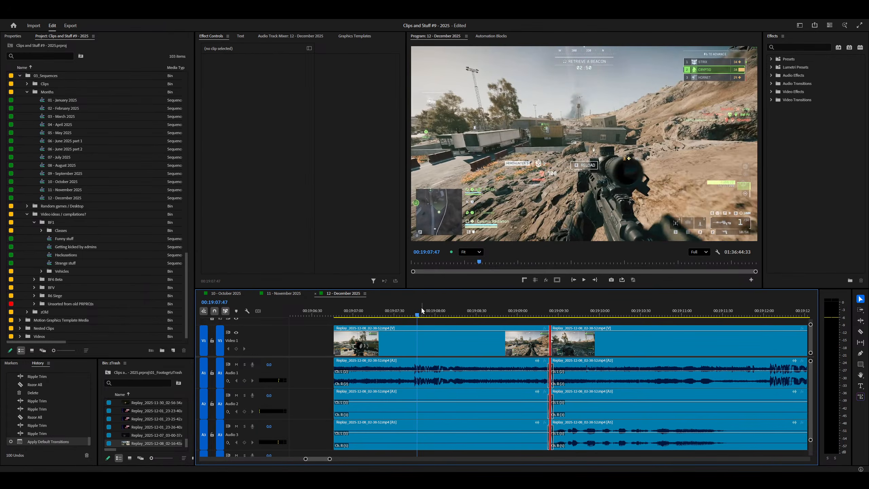
Step: Split the second Replay_2025-12-08_02-38-52 piece on all tracks at about 00:19:18:45 and delete the short remainder after the cut
left_click(478, 343)
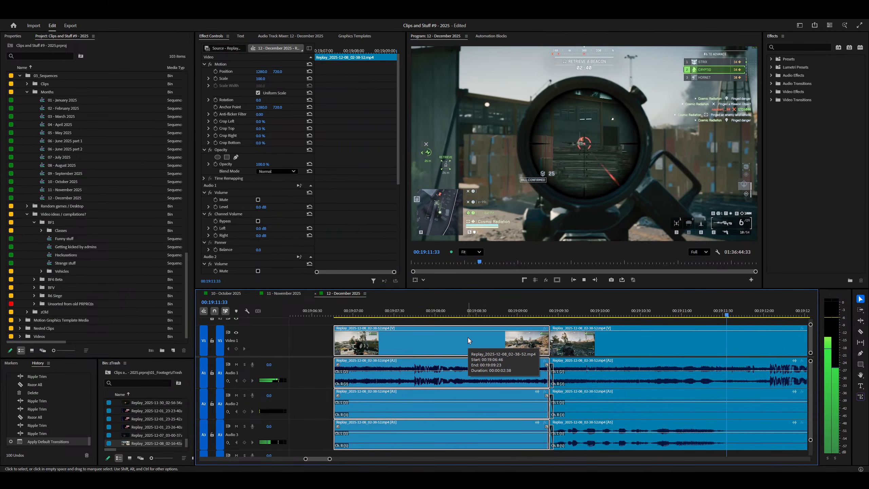
key("minus")
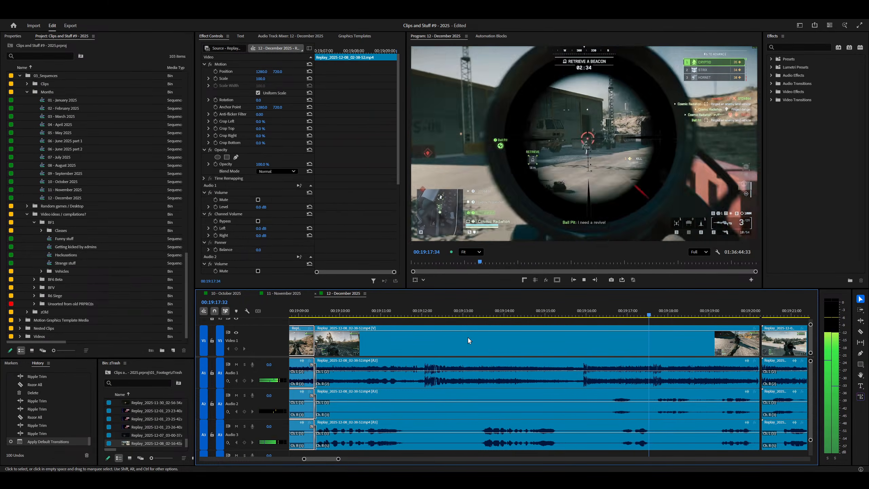
key("ctrl+shift+k")
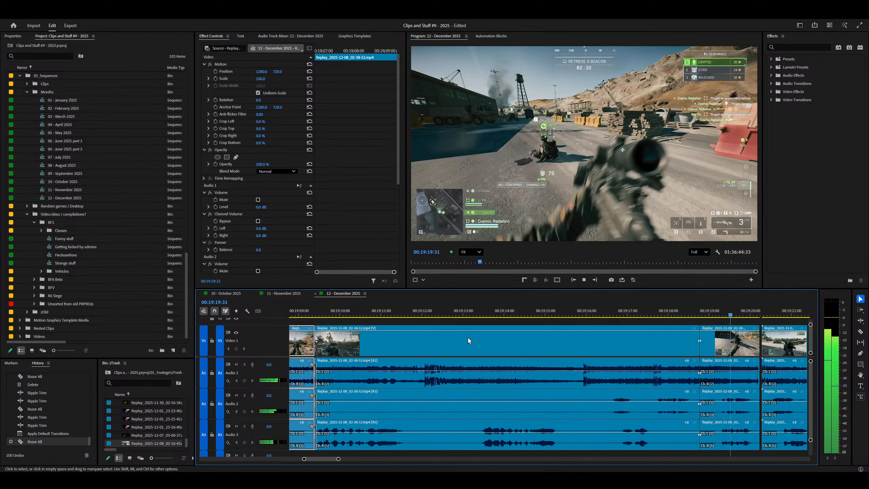
key("minus")
left_click(636, 341)
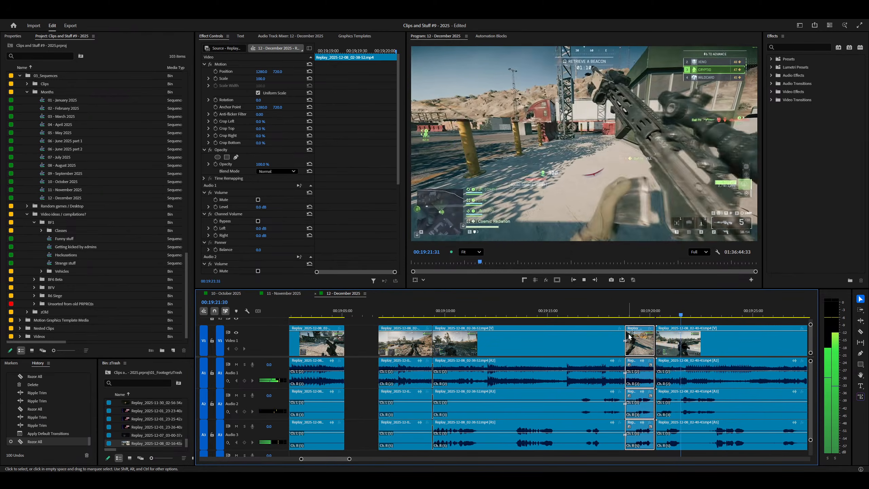
key("minus")
key("Delete")
Step: Review Replay_2025-12-08_02-40-43 and ripple-trim about ten seconds off its start, up to 00:19:30:41
left_click(619, 348)
key("minus")
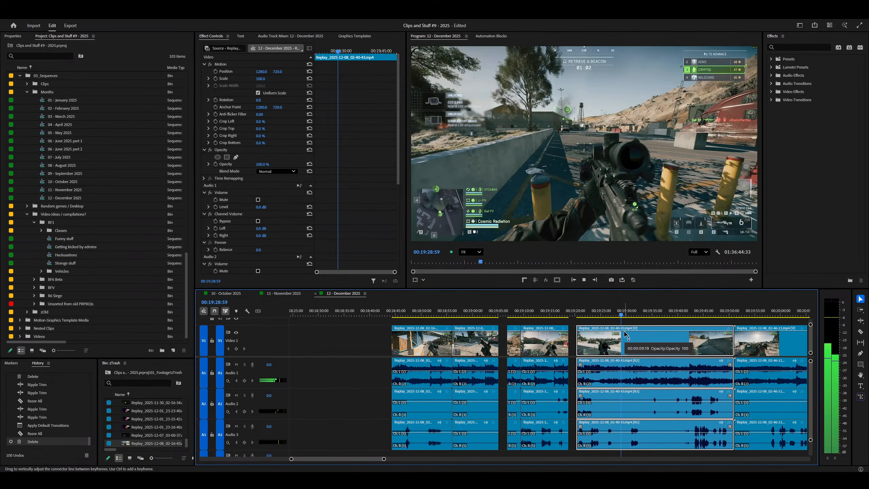
key("equal")
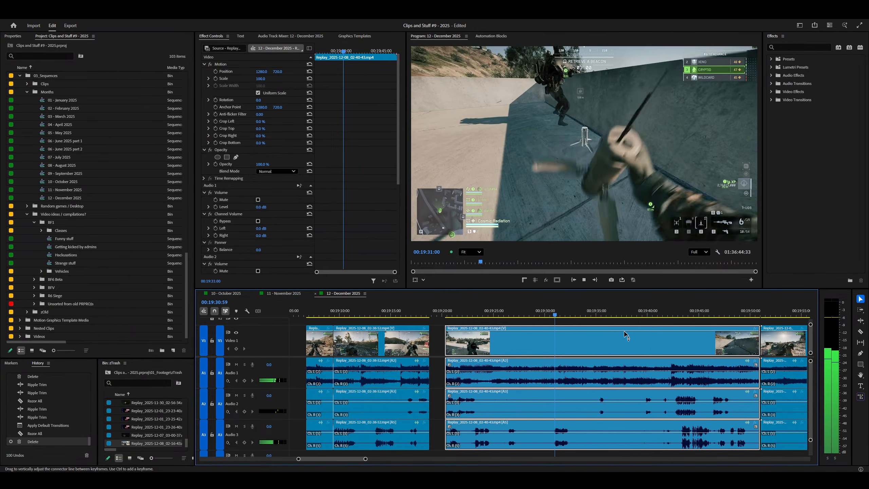
key("space")
key("equal")
key("equal")
left_click(518, 314)
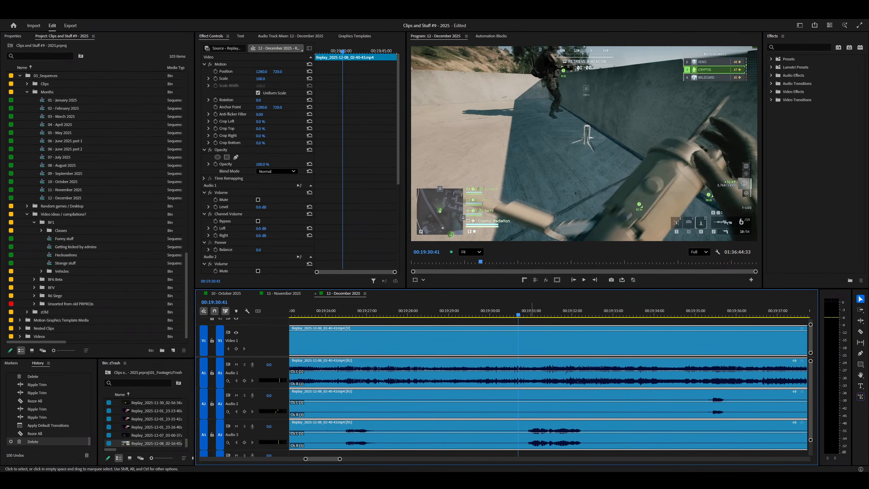
key("q")
Step: Play the trimmed Replay_2025-12-08_02-40-43, split it on all tracks at 00:19:38:12 and delete the short remainder after the cut
key("space")
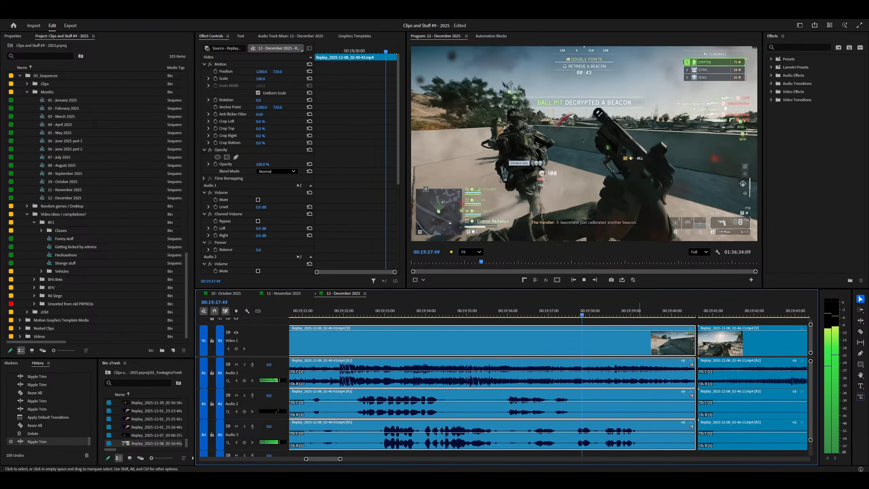
key("space")
key("ctrl+shift+k")
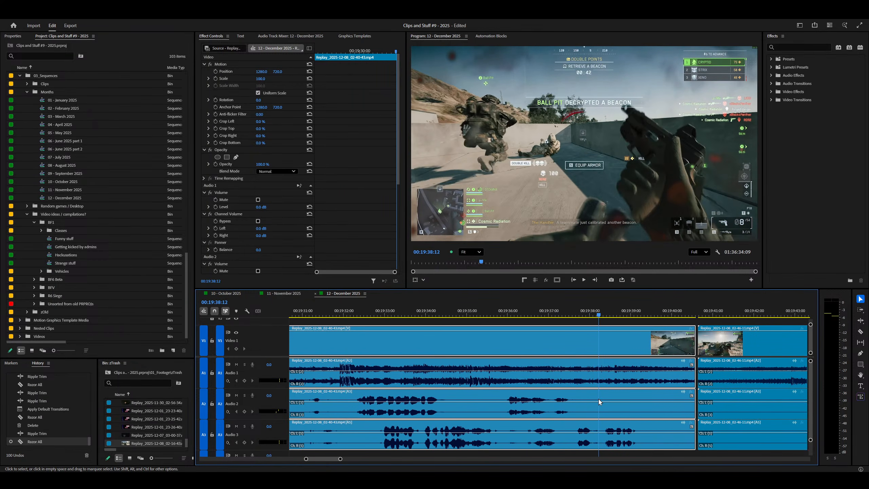
left_click(599, 399)
key("space")
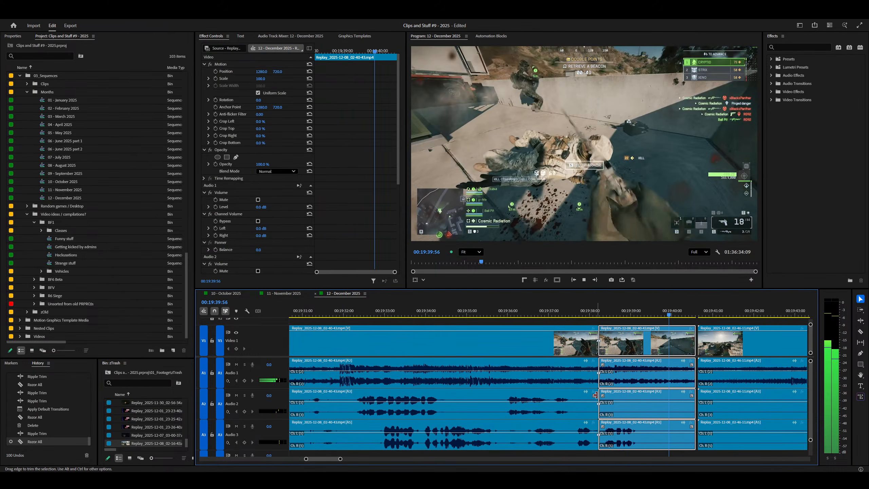
key("minus")
key("Delete")
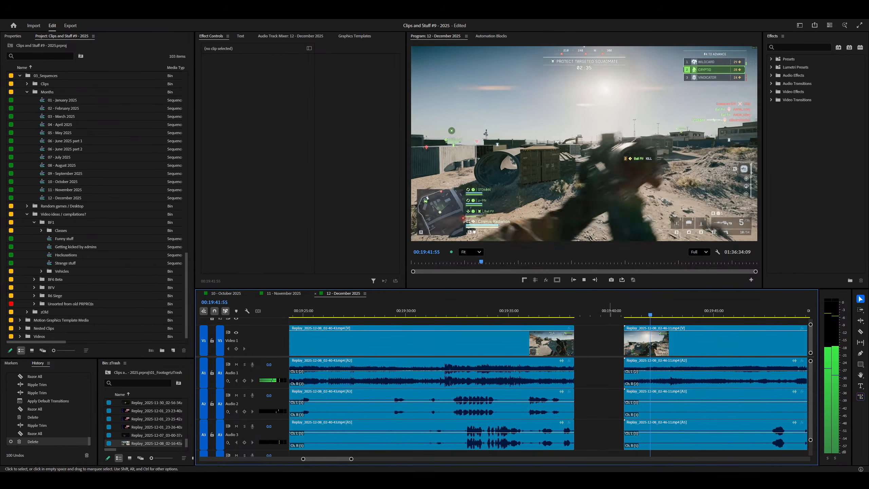
Step: Review Replay_2025-12-08_02-46-11 and ripple-trim about eight and a half seconds off its start, up to 00:19:49:15
key("d")
key("minus")
scroll(614, 315, "down", 2)
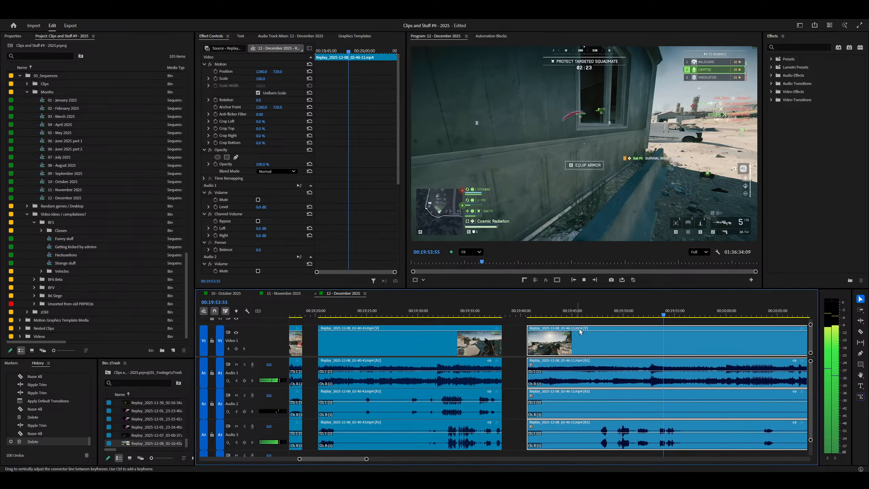
key("=")
key("space")
key("q")
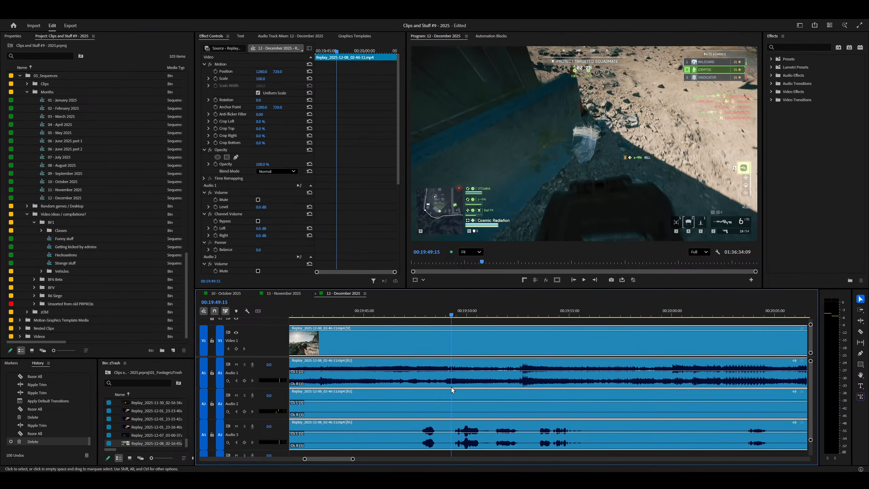
Step: Play through Replay_2025-12-08_02-46-11 and ripple-trim its end back to about 00:20:03:26
key("space")
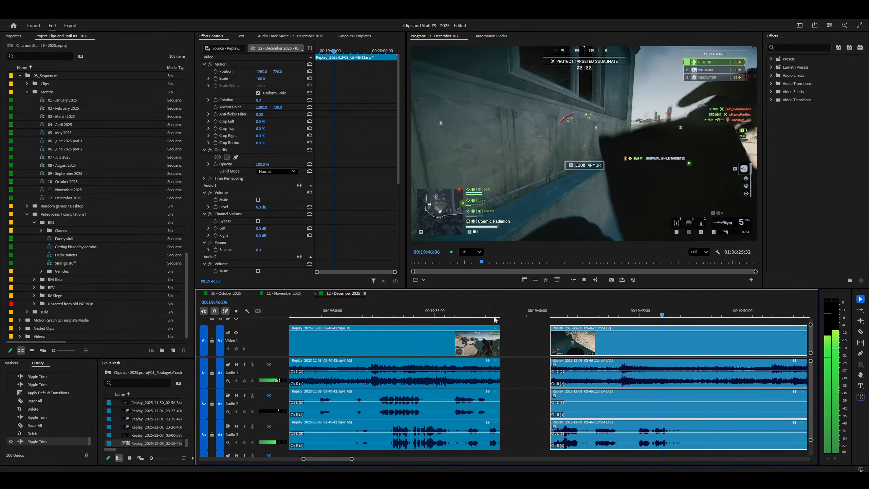
key("minus")
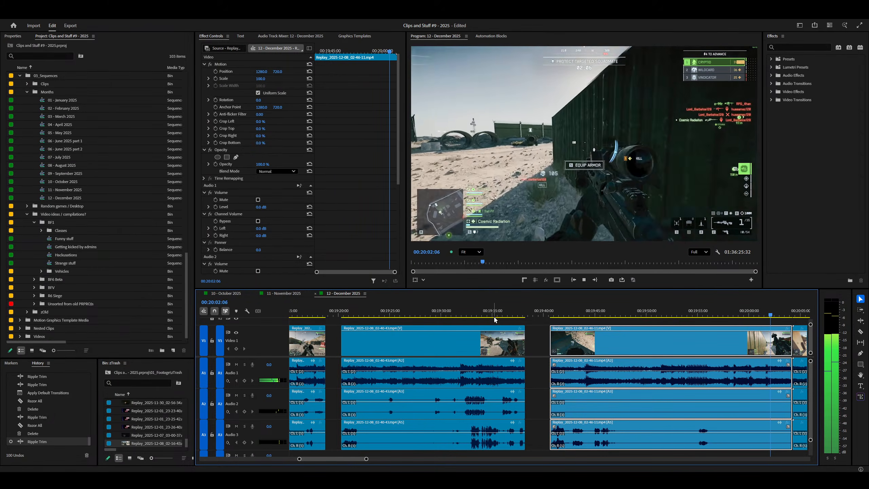
key("space")
key("space")
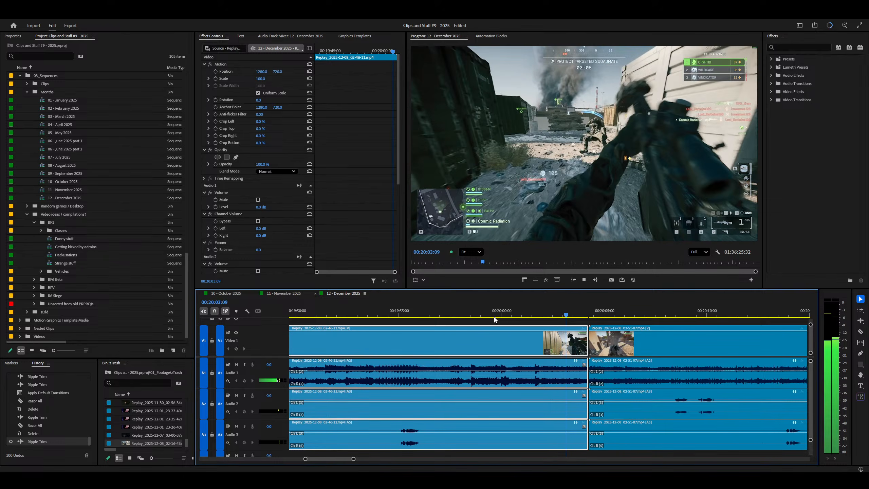
key("space")
key("=")
key("=")
key("=")
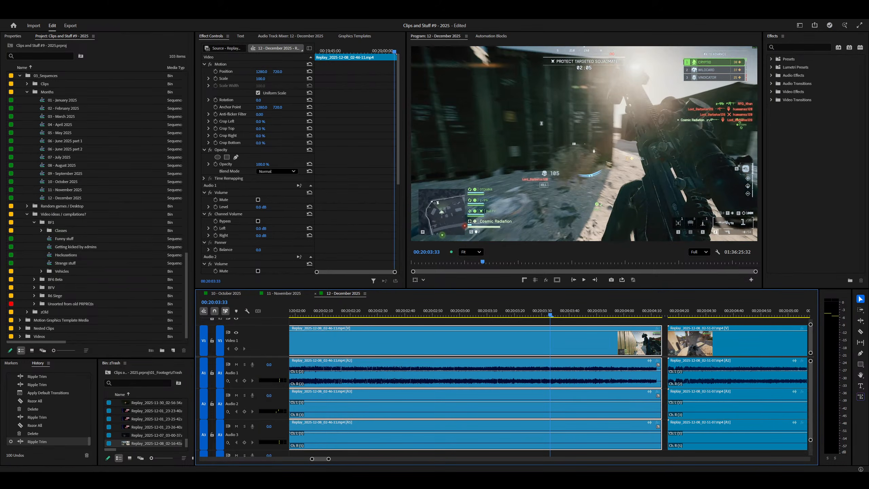
key("Right")
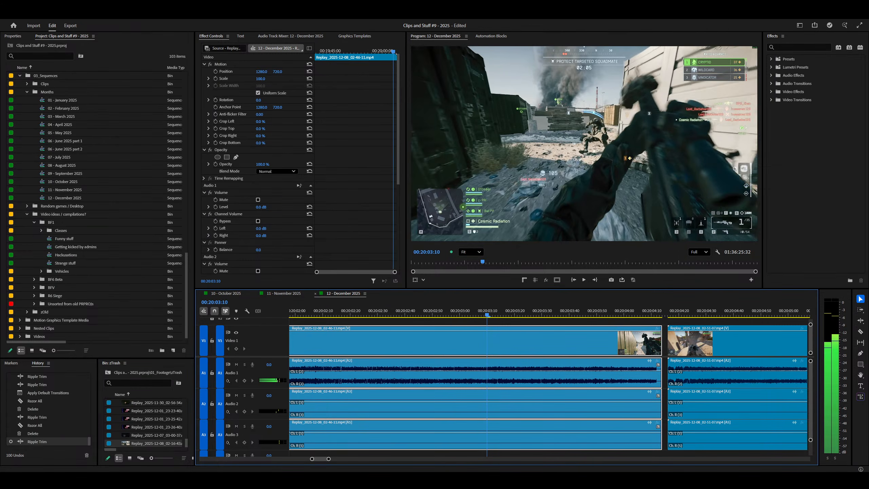
key("w")
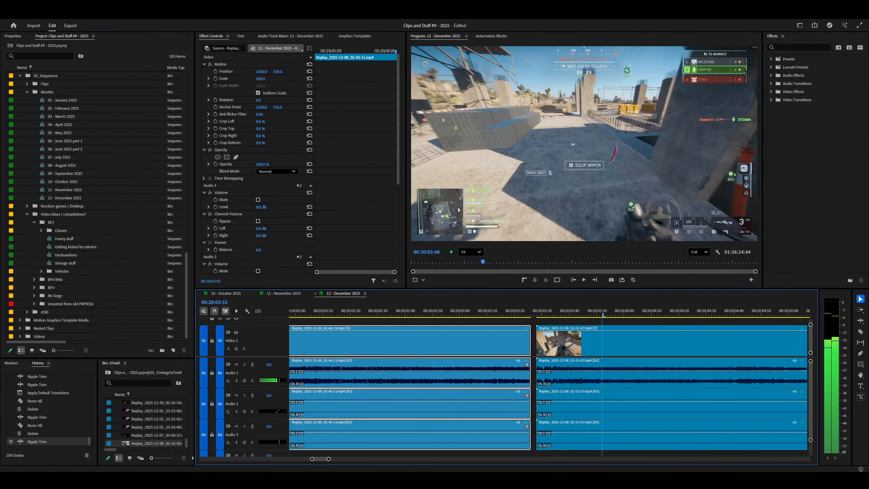
Step: Move Replay_2025-12-08_02-51-07 and all clips after it about 23 seconds later, leaving a gap after Replay_2025-12-08_02-46-11
key("minus")
key("space")
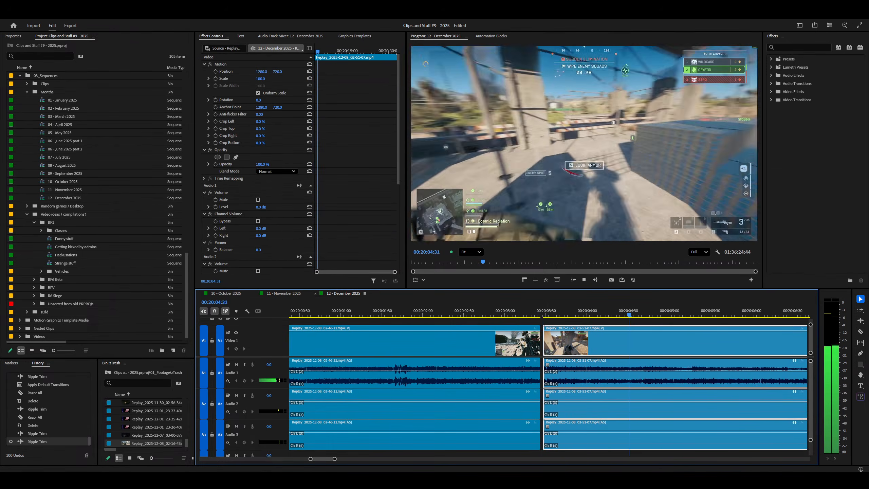
key("minus")
key("minus")
key("minus")
key("minus")
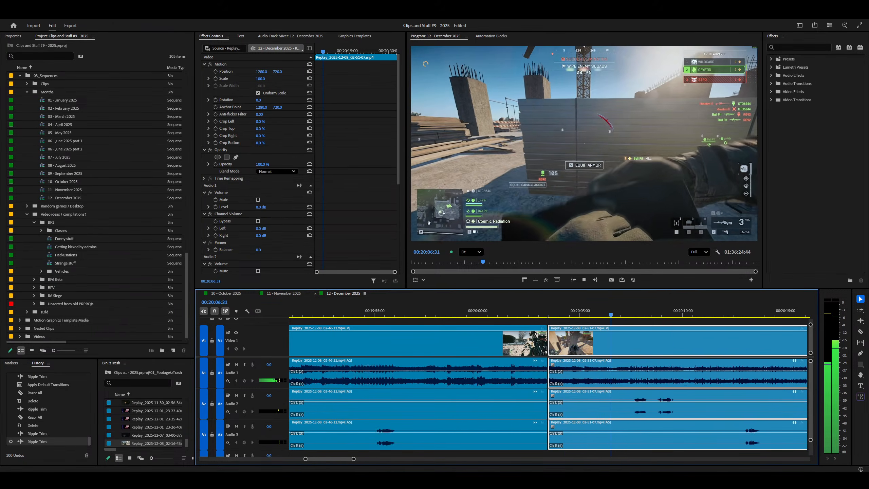
key("equal")
key("equal")
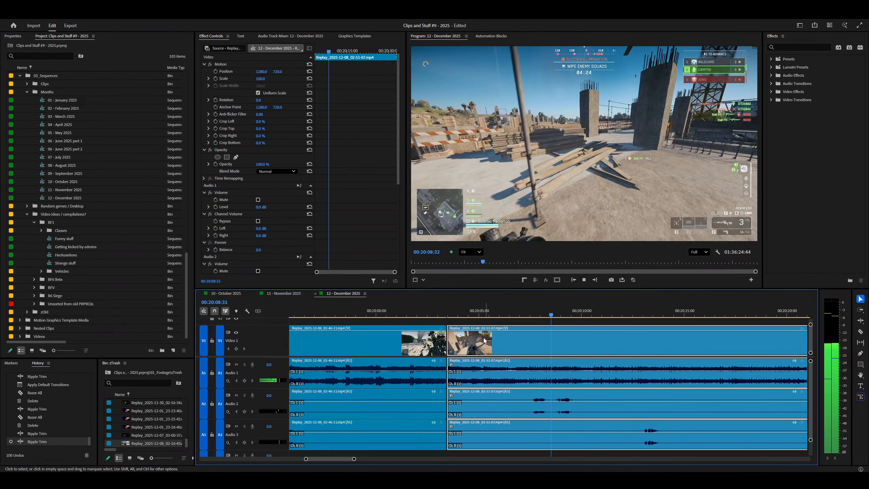
key("minus")
key("minus")
left_click_drag(471, 338, 484, 339)
left_click(635, 316)
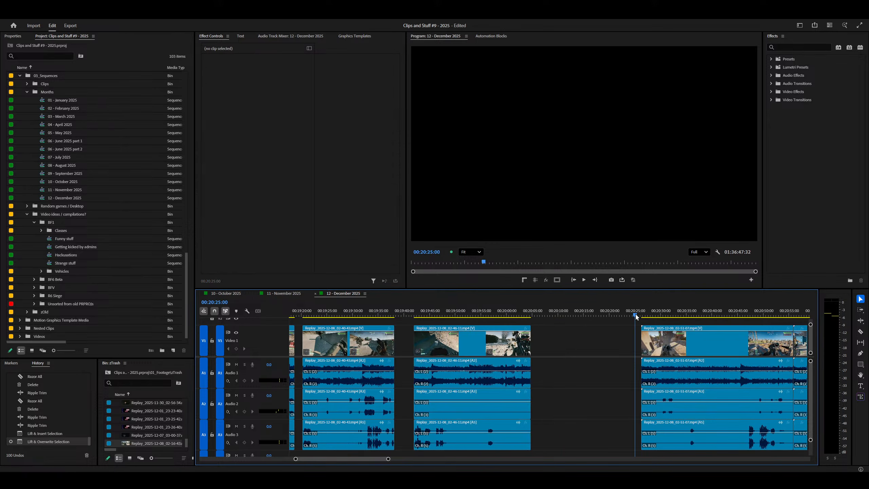
Step: Preview Replay_2025-12-08_02-51-07, return to near its beginning and save the project
key("space")
key("minus")
key("equal")
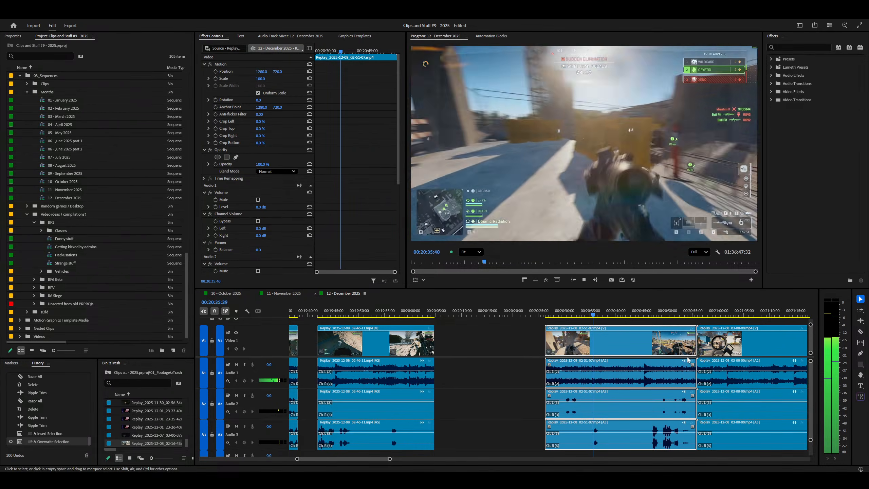
left_click(521, 341)
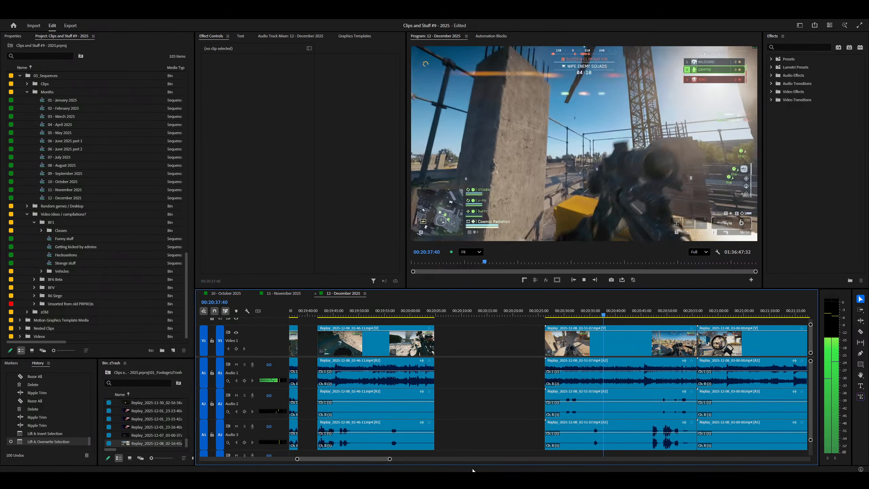
left_click(595, 346)
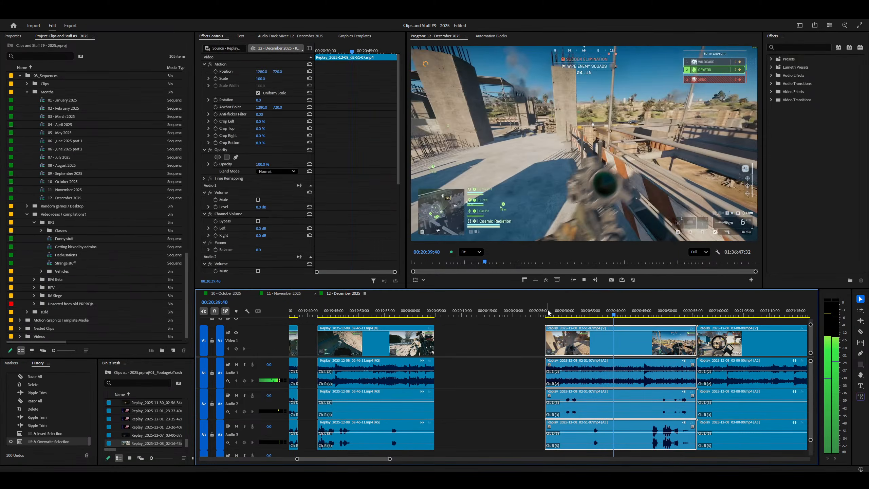
left_click(547, 313)
scroll(542, 326, "up", 3)
key("space")
key("ctrl+s")
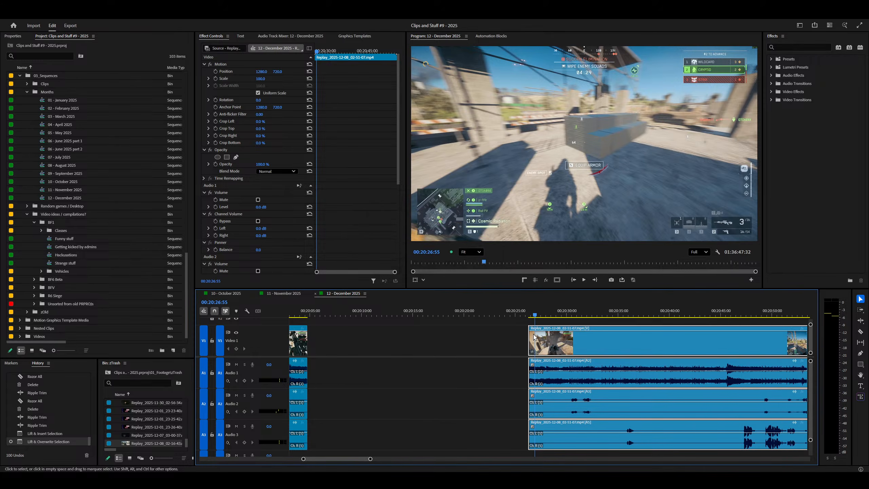
Step: Play Replay_2025-12-08_02-51-07 again and ripple-trim about 17 seconds off its start
key("space")
scroll(535, 335, "down", 4)
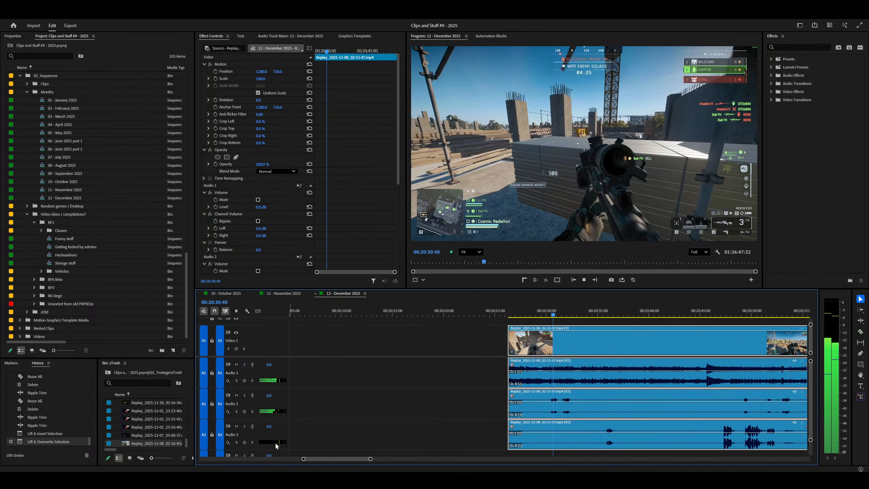
scroll(532, 400, "down", 5)
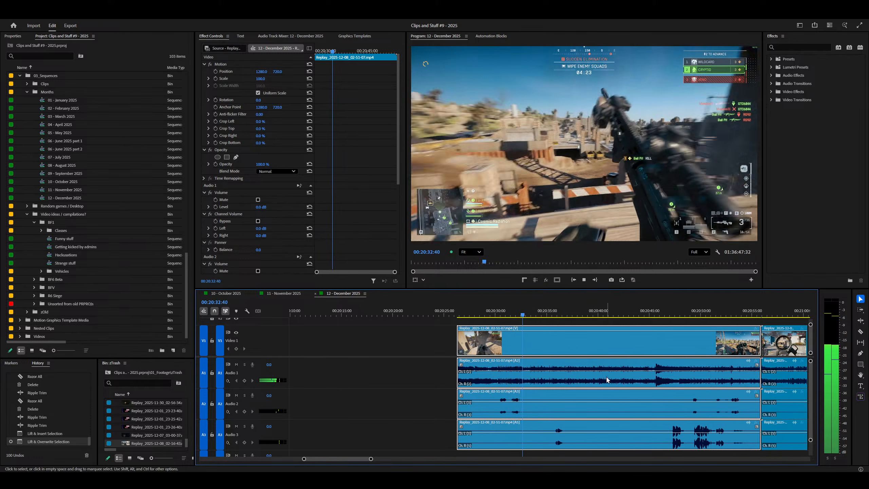
key("=")
key("=")
key("-")
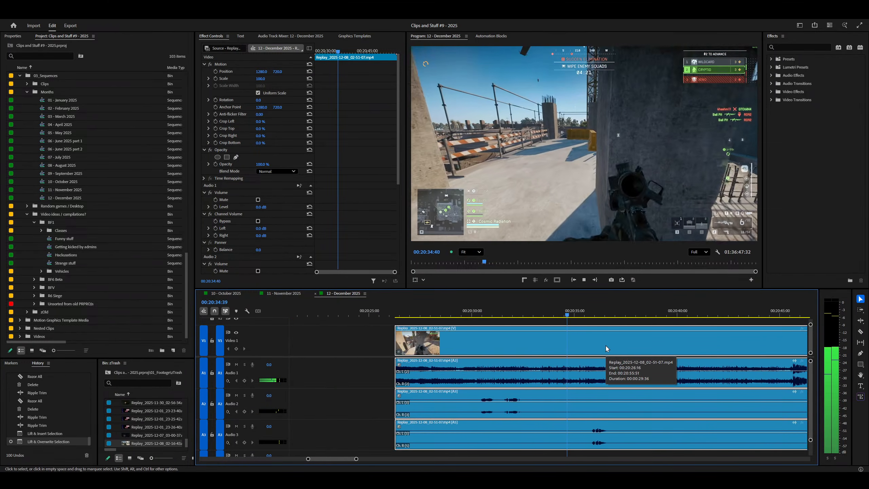
scroll(606, 347, "down", 5)
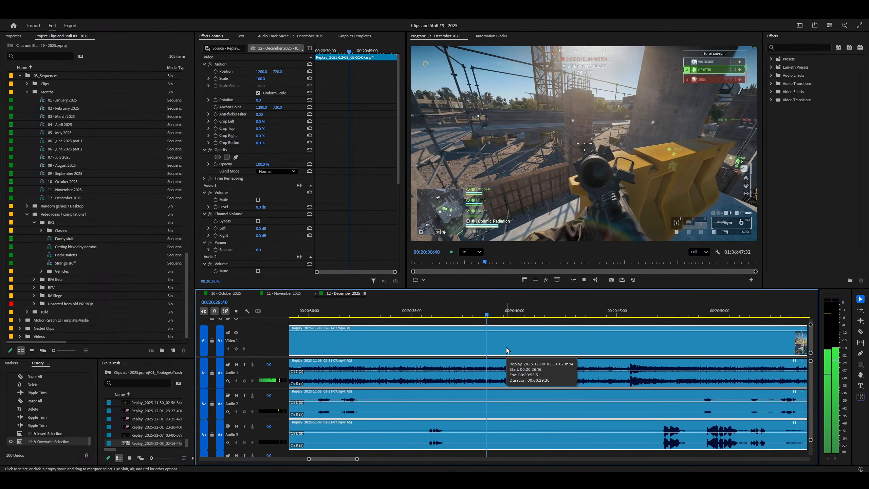
key("minus")
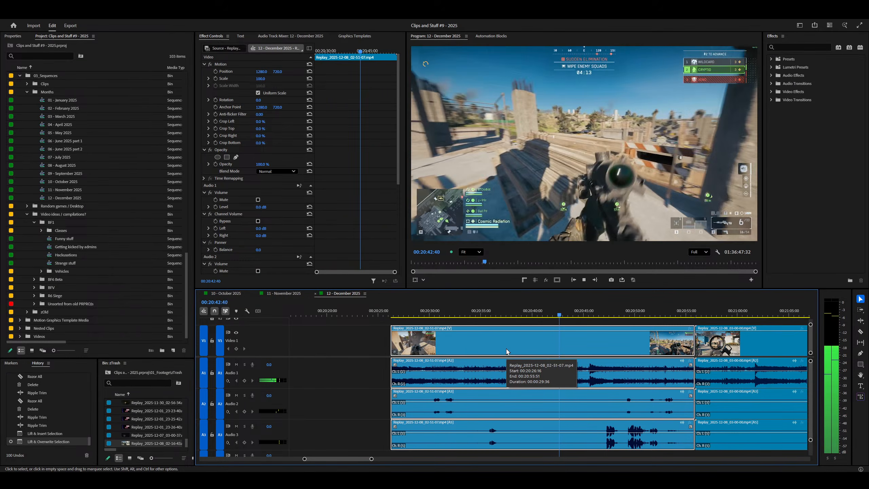
key("q")
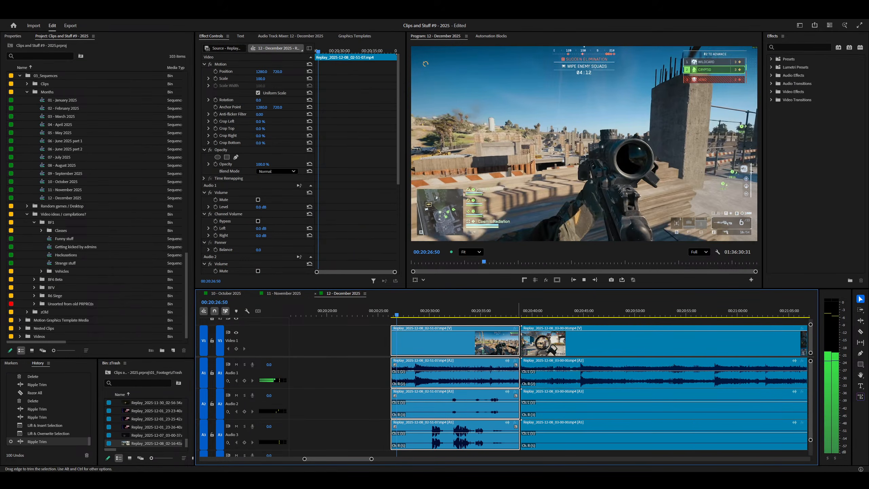
Step: Review the trimmed Replay_2025-12-08_02-51-07, then replay it from its start at 00:20:26:16 with the program monitor maximized
key("equal")
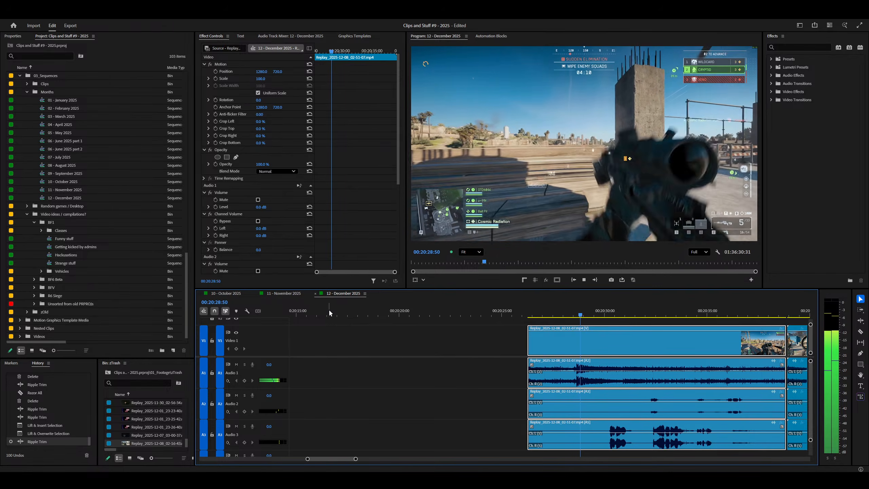
key("minus")
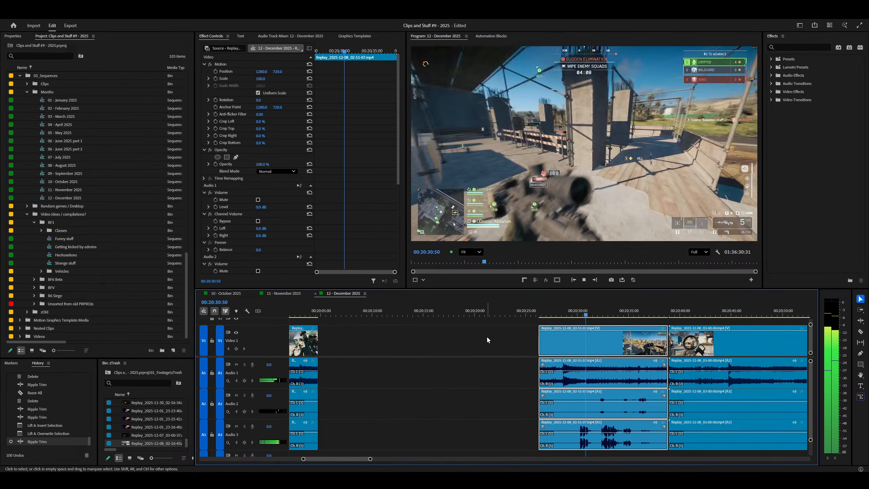
key("equal")
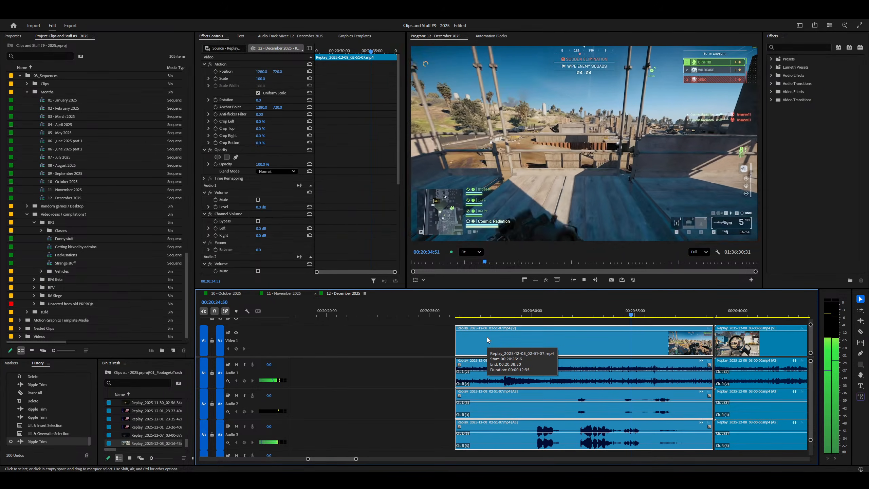
key("space")
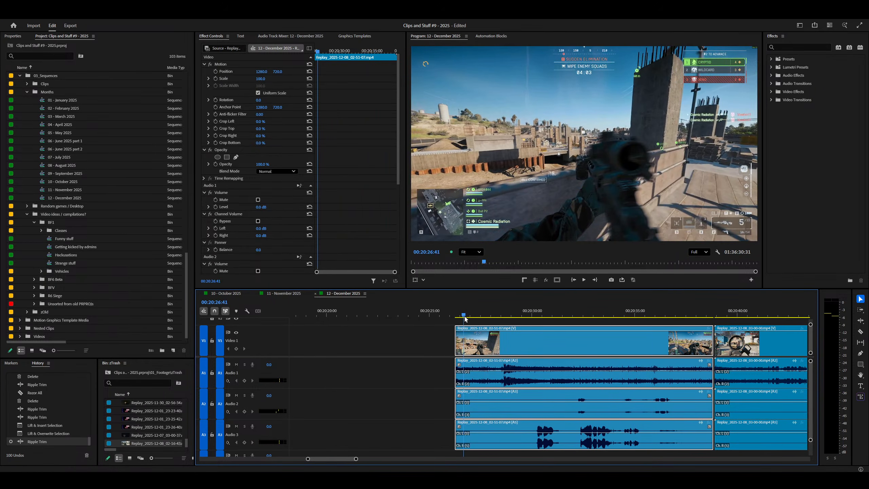
left_click_drag(466, 319, 455, 318)
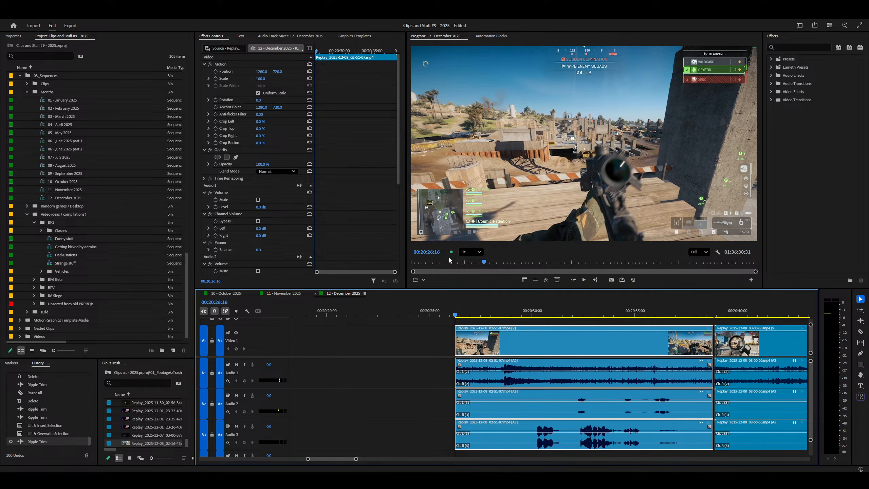
key("grave")
key("space")
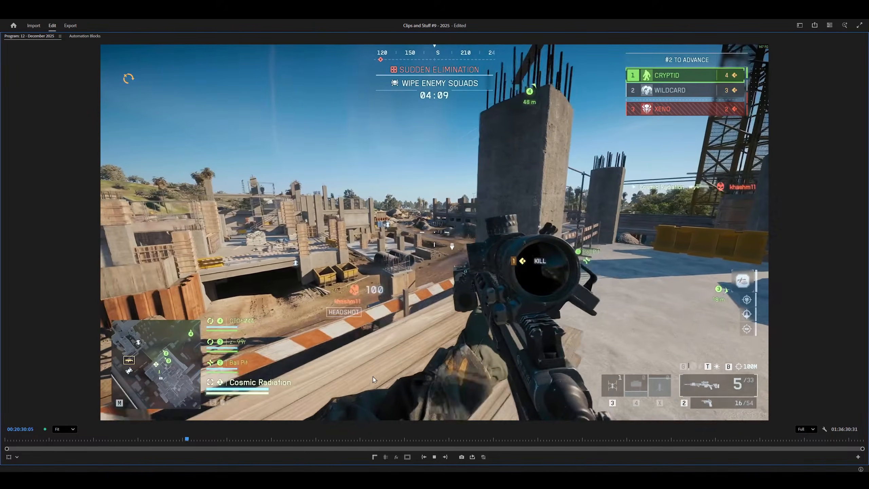
Step: Restore the full editing layout and solo the Audio 2 track briefly to listen to it in Replay_2025-12-08_02-51-07
key("grave")
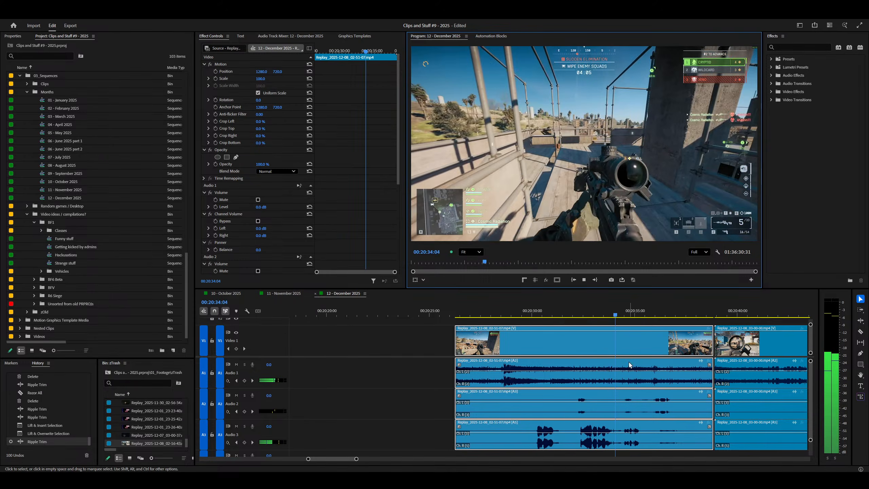
right_click(575, 352)
left_click(245, 395)
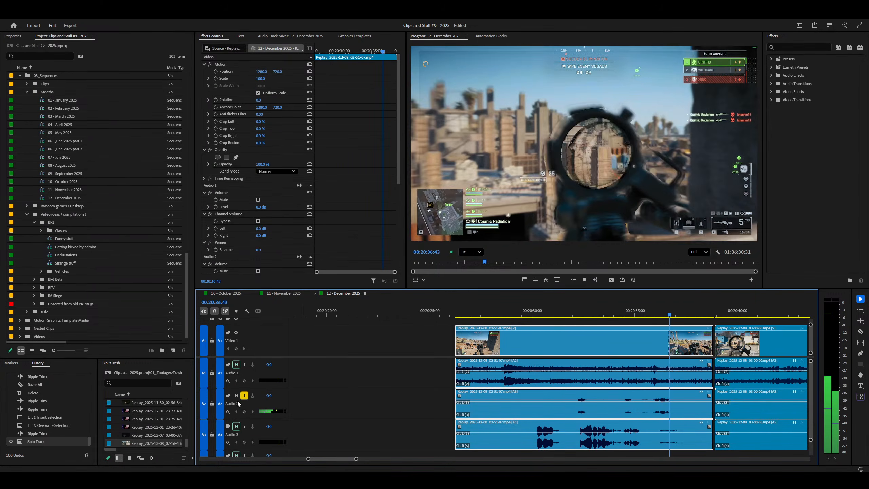
left_click(245, 395)
Step: Split Replay_2025-12-08_02-51-07 at about 00:20:35:32, delete its tail leaving a gap, save the project and go to the next clip's start
right_click(595, 416)
key("-")
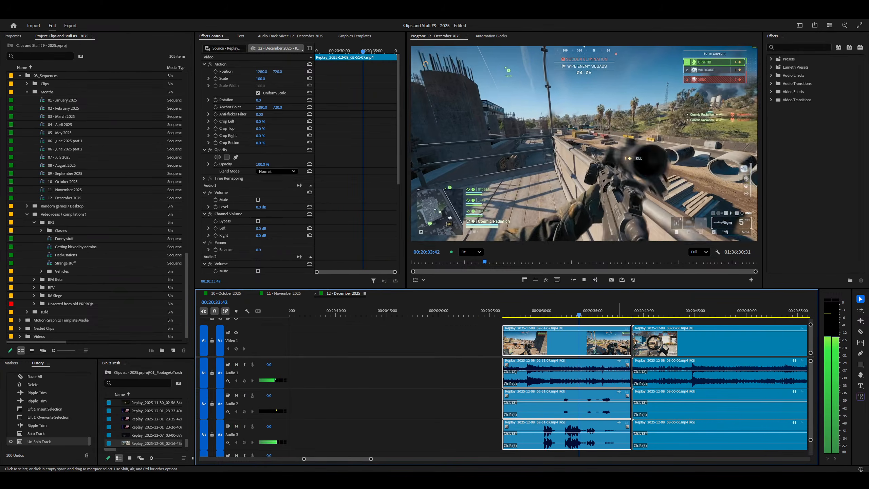
key("=")
key("=")
key("ctrl+shift+k")
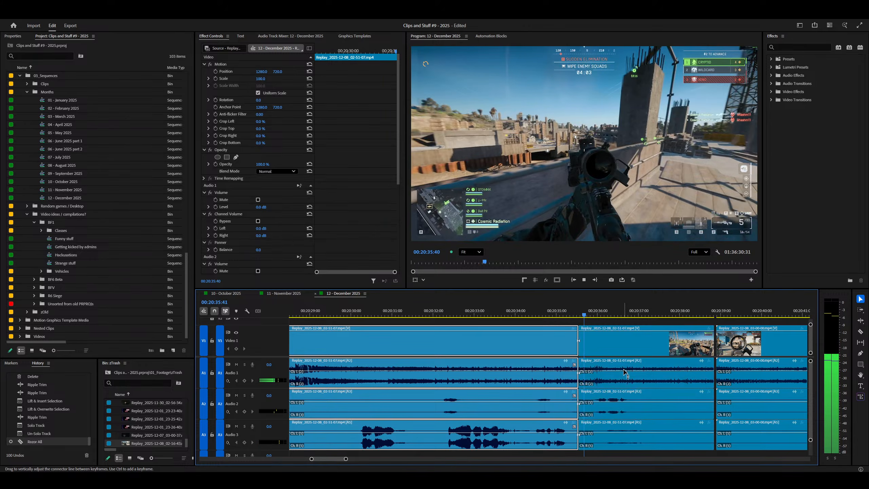
key("-")
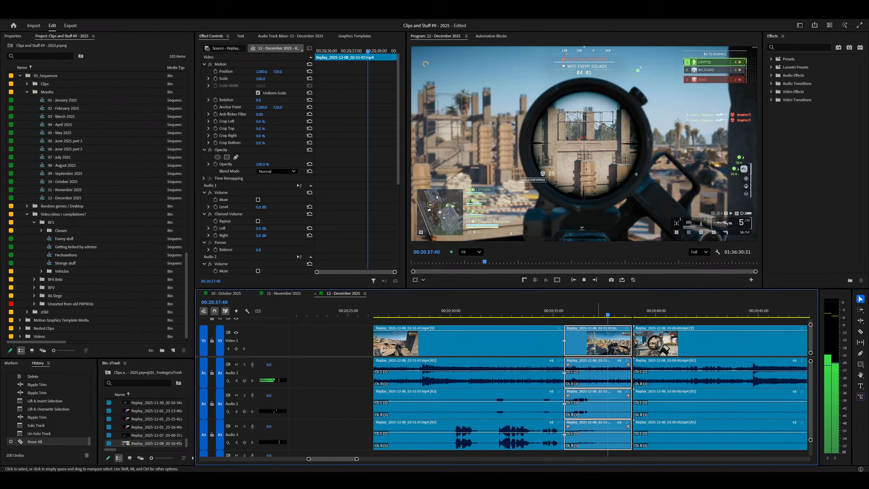
key("Delete")
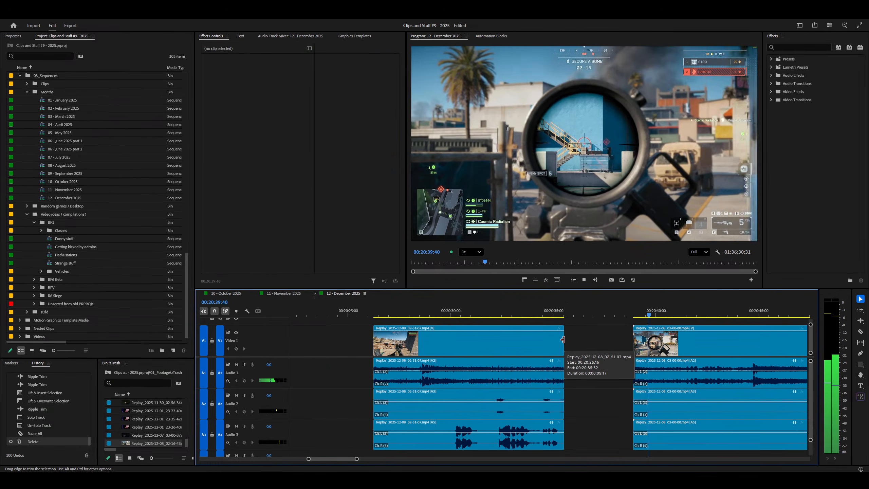
key("ctrl+s")
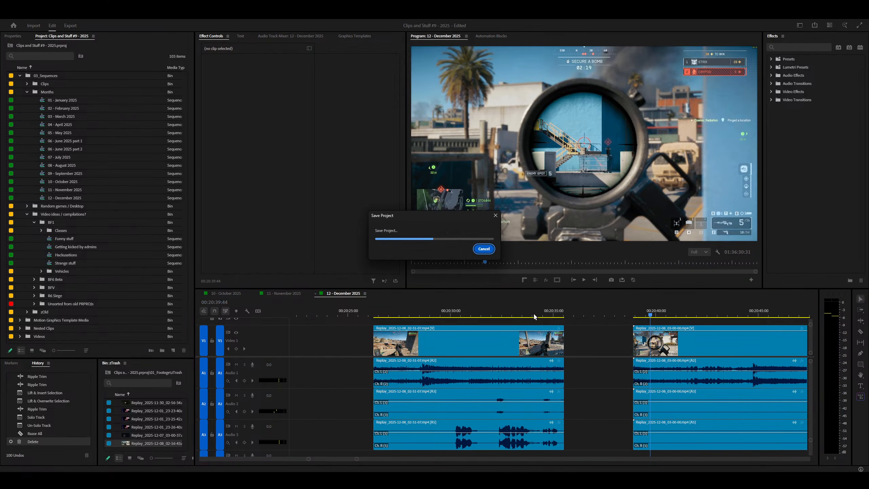
left_click(634, 310)
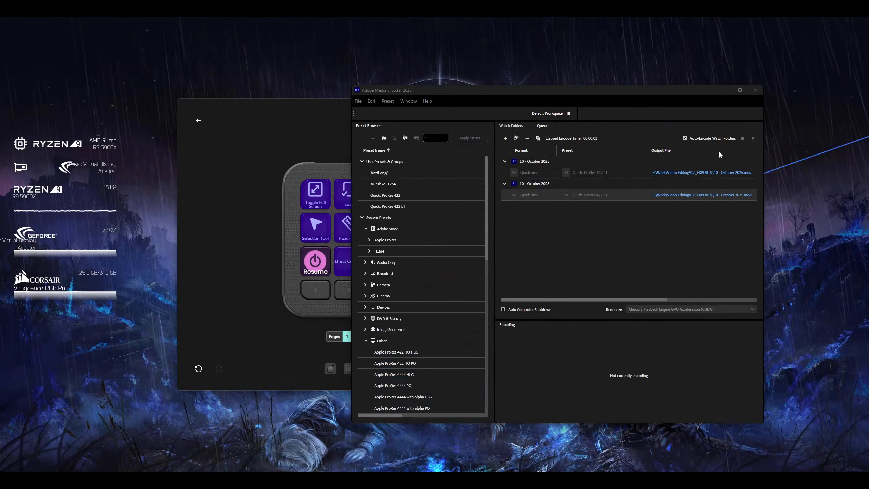
Step: Close Adobe Media Encoder and the Logitech keypad customization window, leaving the desktop clear
left_click(756, 90)
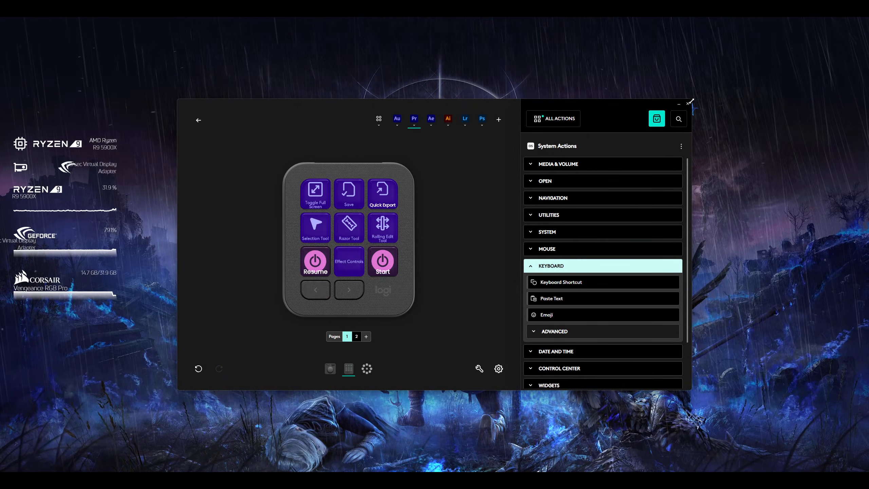
left_click(692, 103)
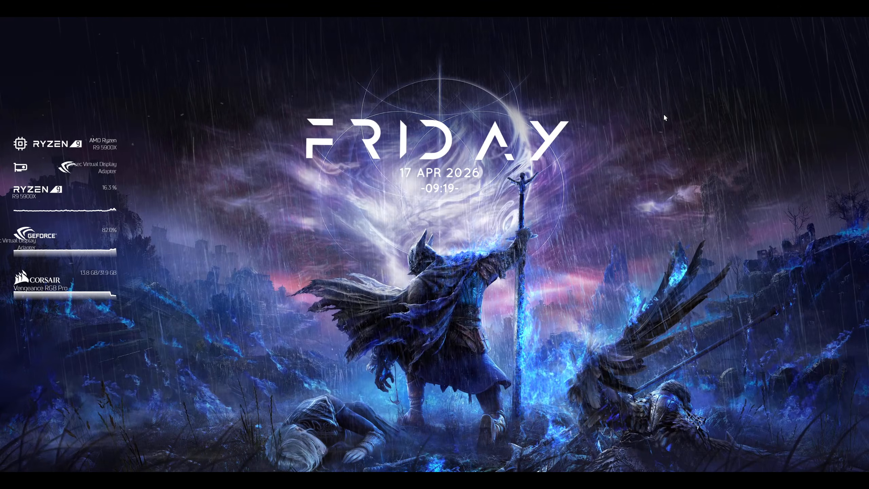